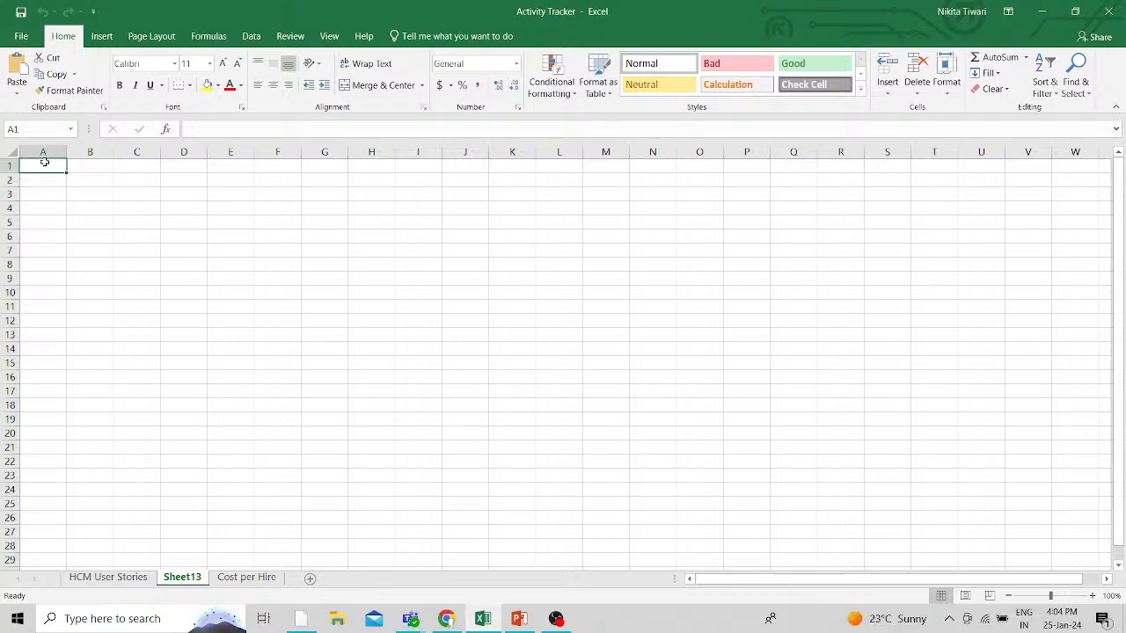
- Enter the heading "Simple Transfer" in cell A1 and fit column A's width to the text
type("Sim")
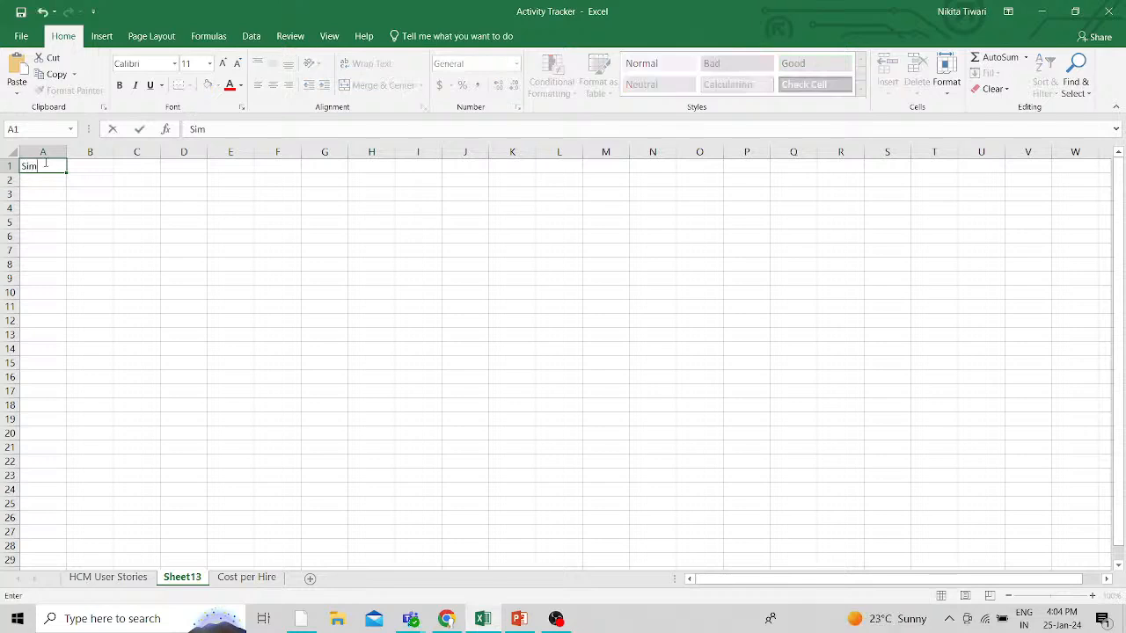
type("ple Transfer")
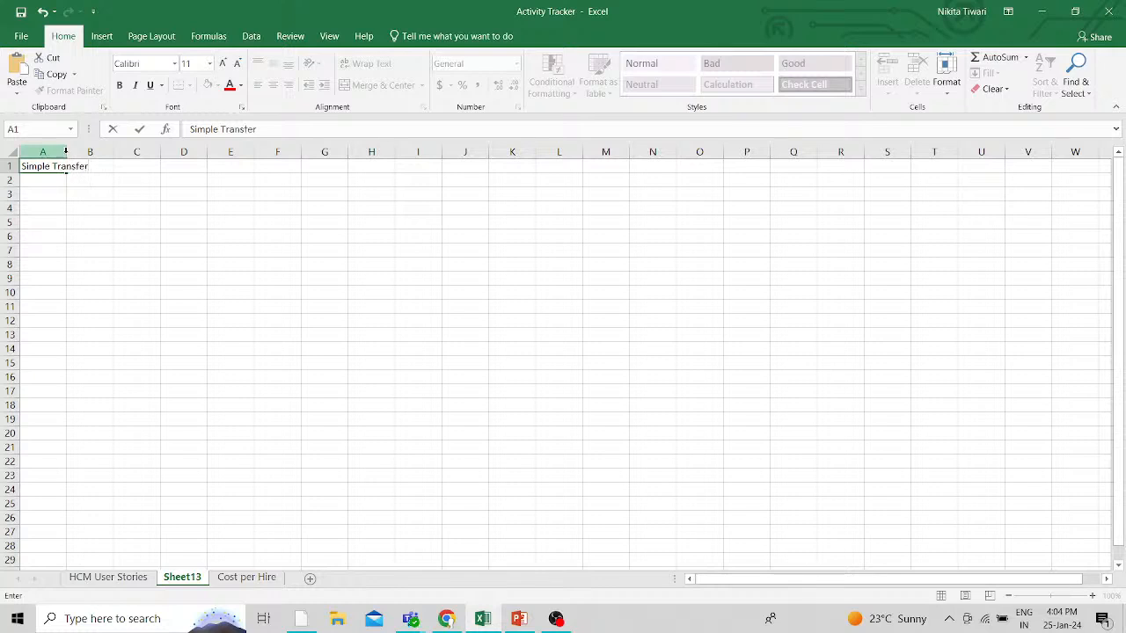
left_click(55, 152)
double_click(66, 151)
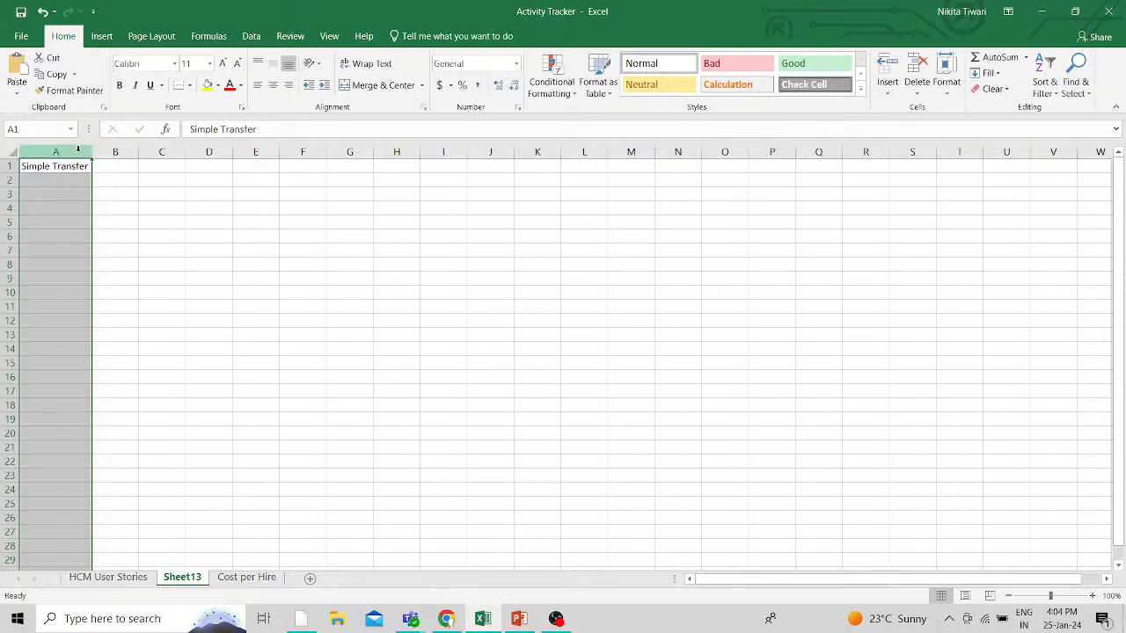
- Enter the heading "Global Transfer" in cell E1 and widen column E to fit it
left_click(253, 168)
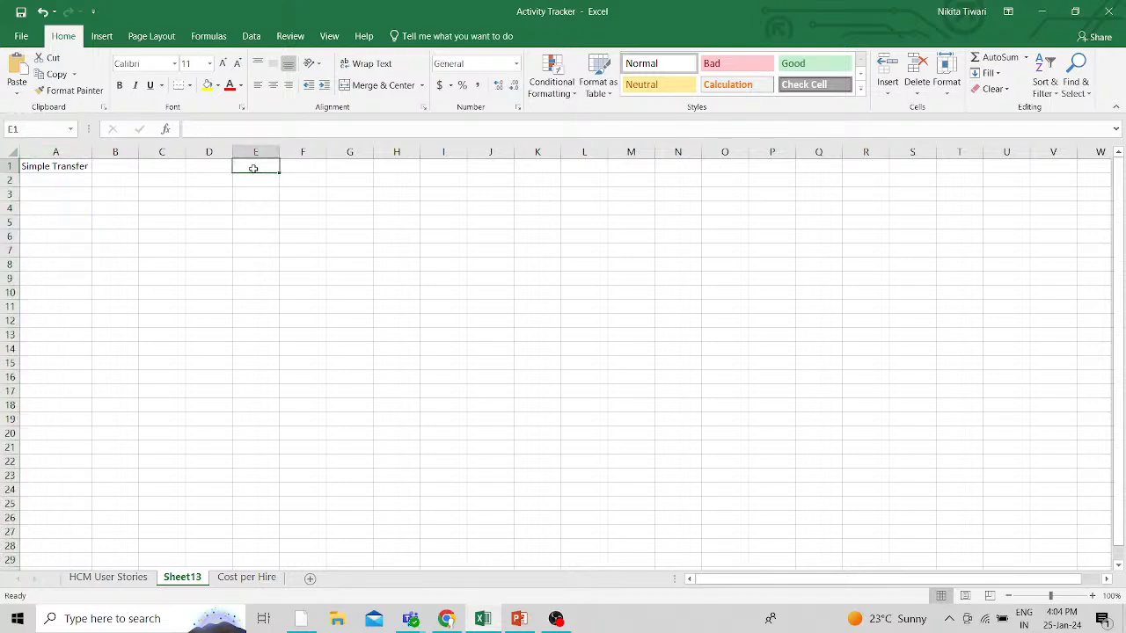
type("Global")
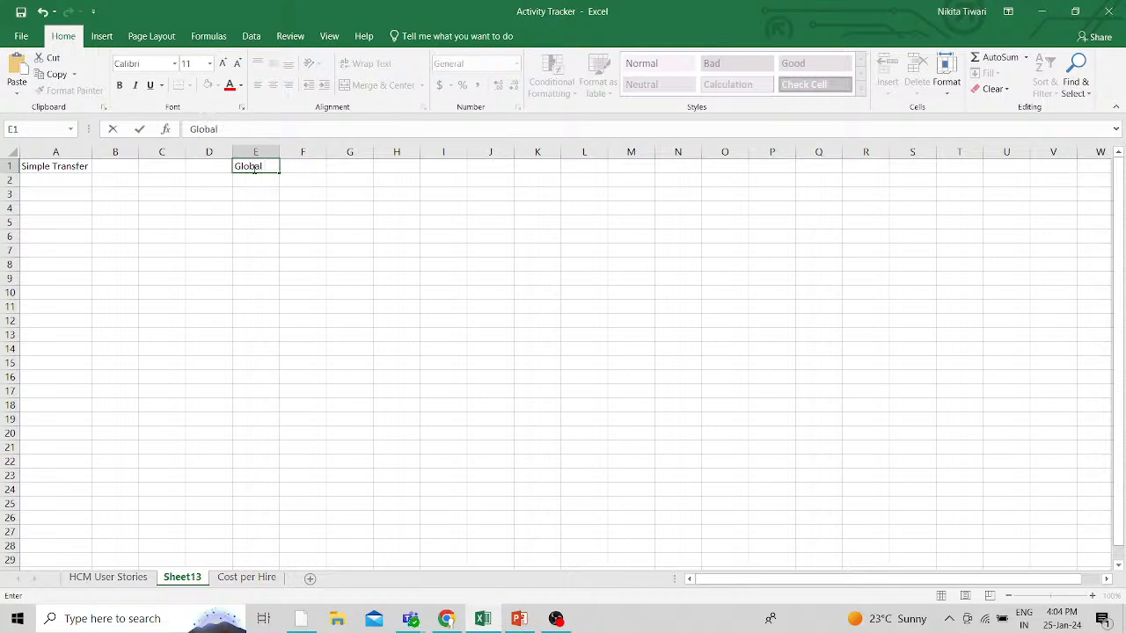
type(" Transfer")
left_click(292, 225)
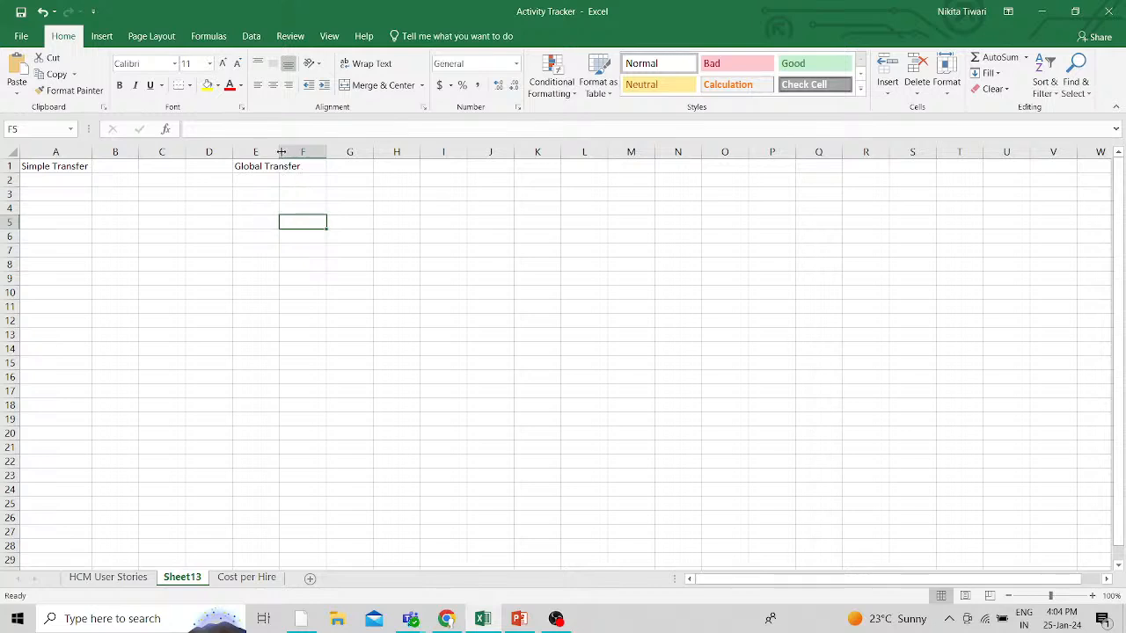
left_click_drag(281, 152, 306, 153)
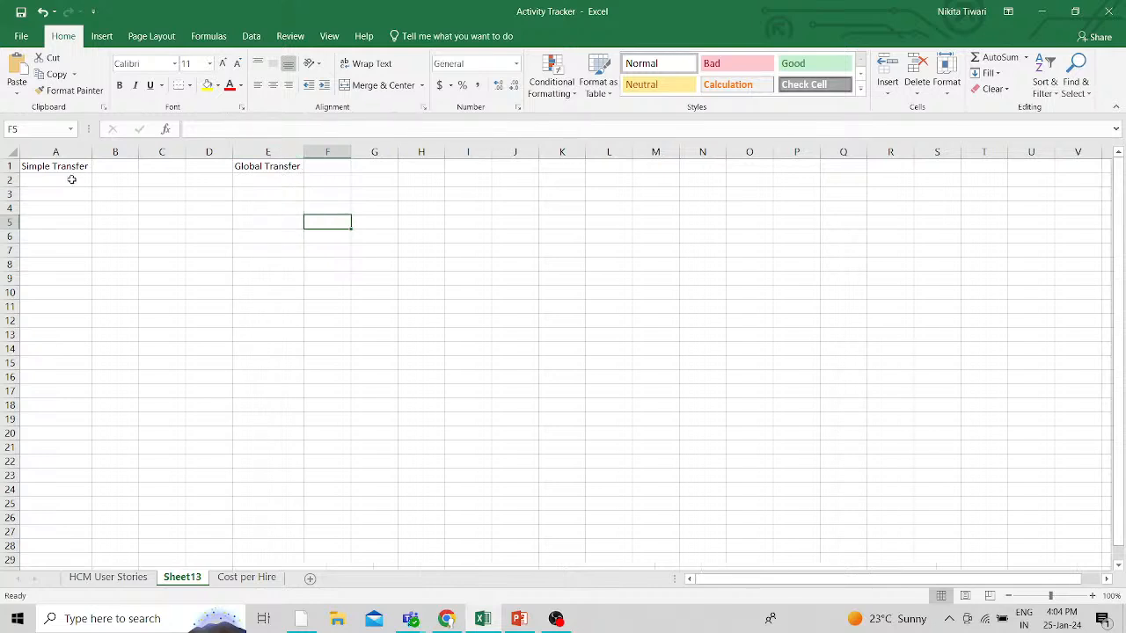
- Shade the heading cells A1 and E1 with a grey fill
left_click(12, 165)
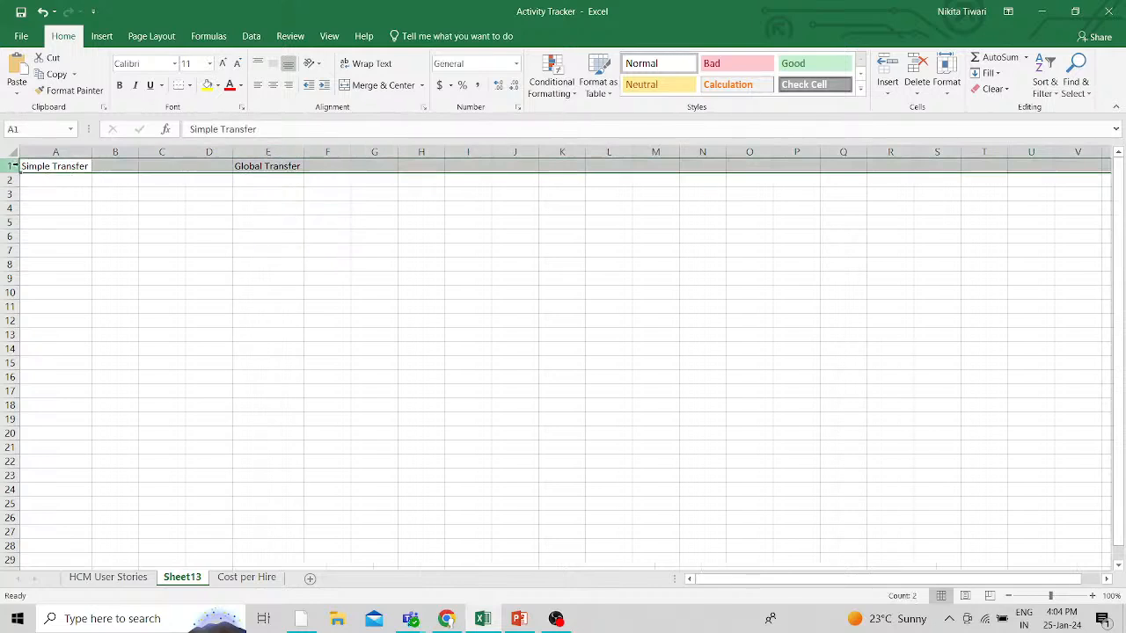
left_click(62, 167)
left_click(218, 85)
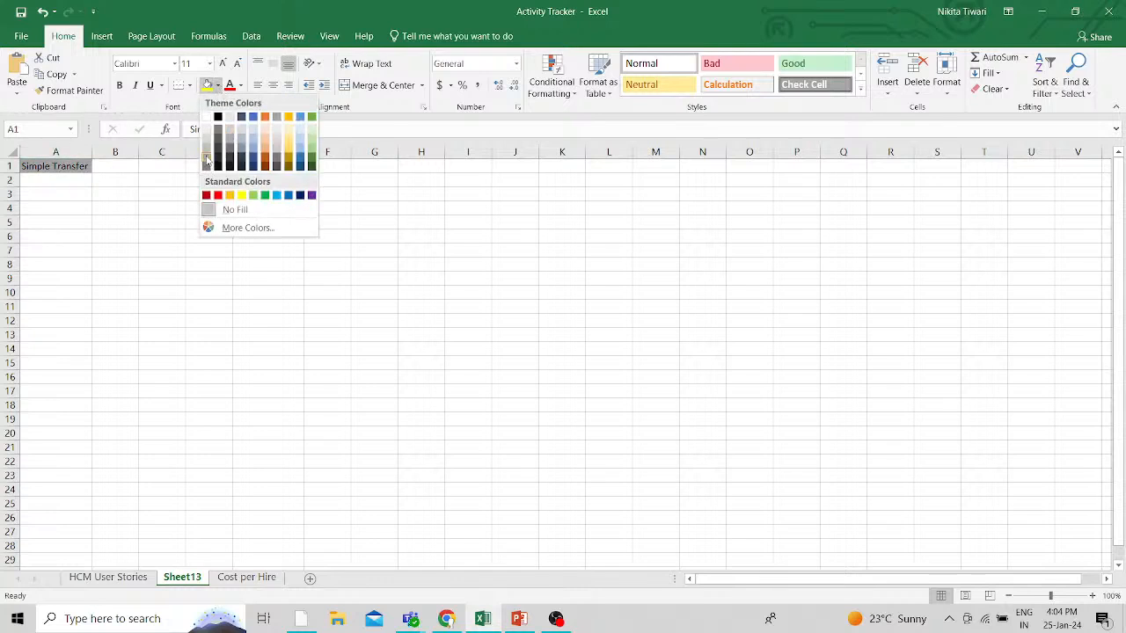
left_click(207, 159)
left_click(267, 166)
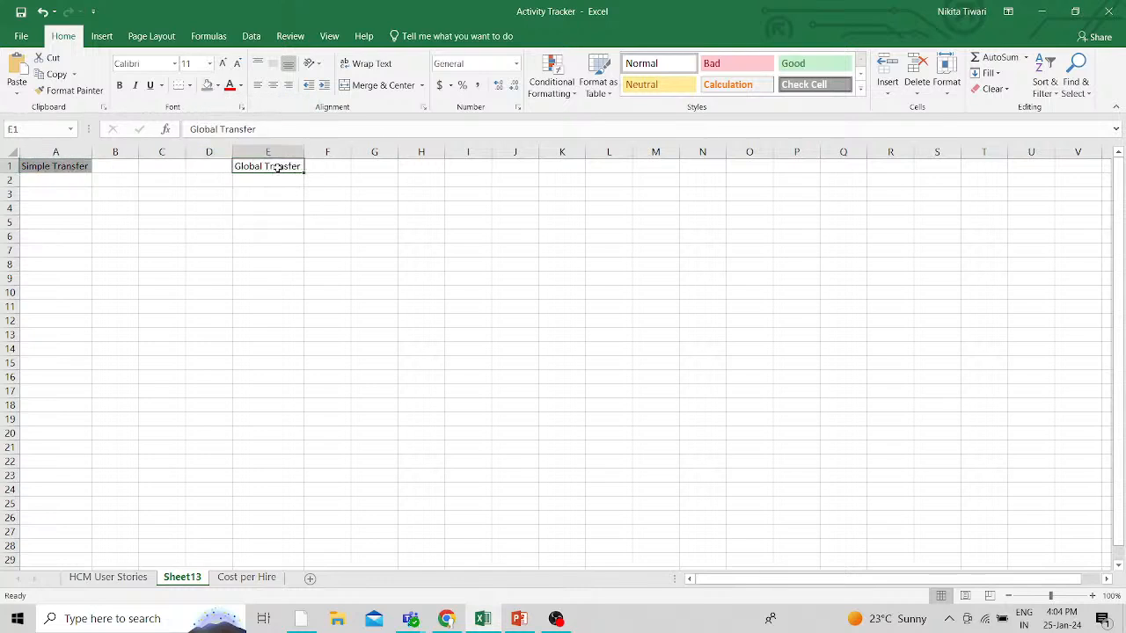
left_click(207, 85)
- List "Assignment", "location" and "Department" in cells A3 to A5 under the Simple Transfer heading
left_click(51, 193)
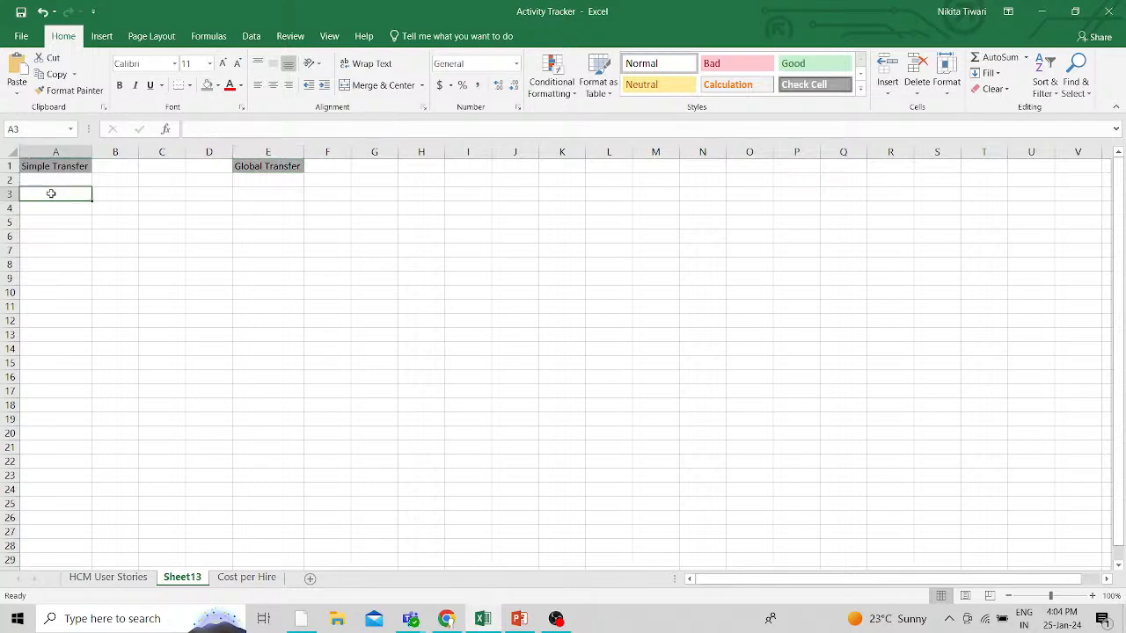
type("A")
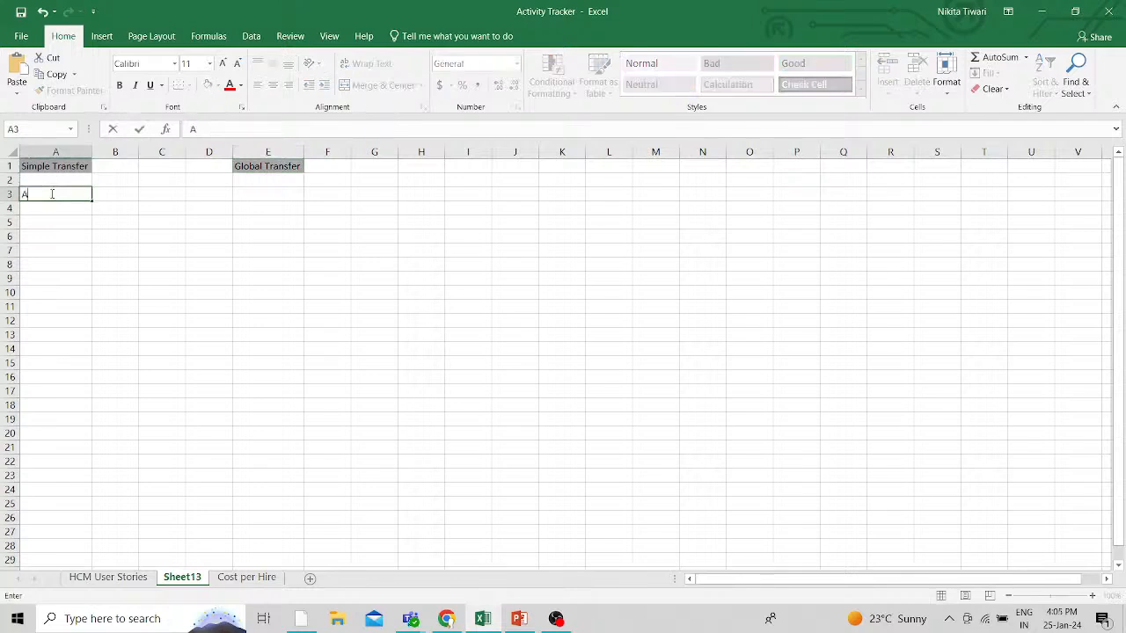
type("ssignment")
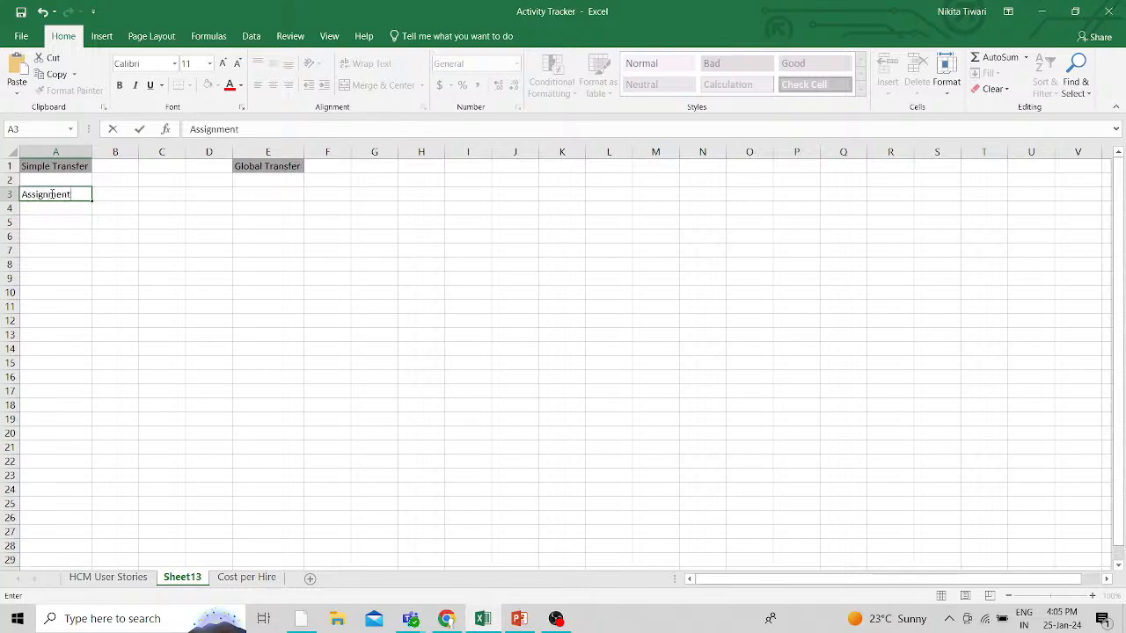
key("Return")
type("loc")
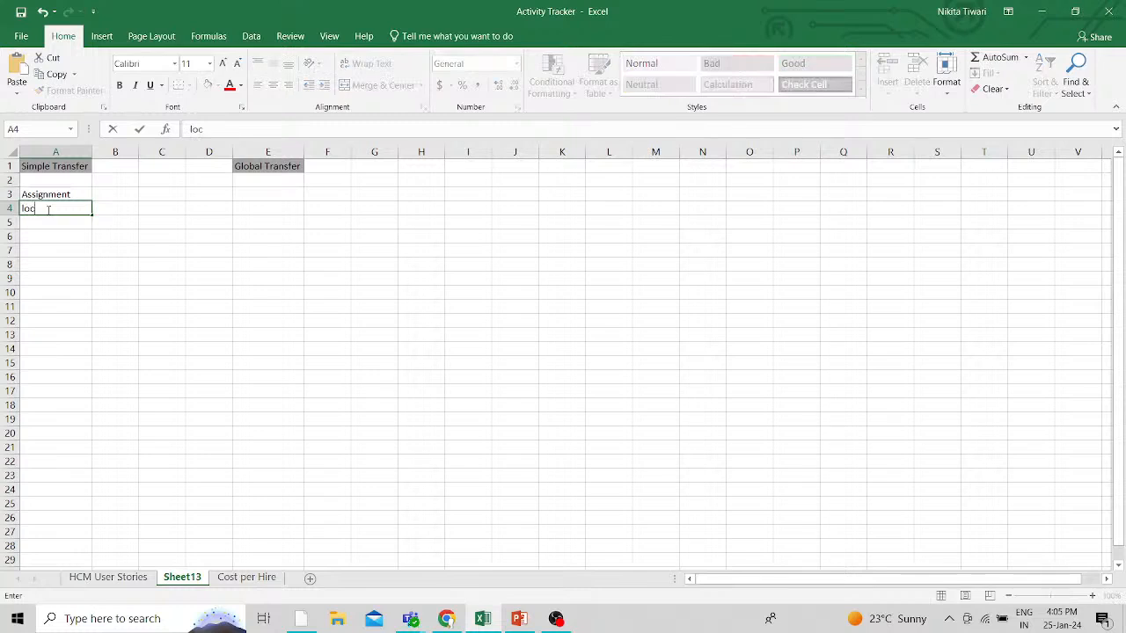
type("ation")
left_click(57, 223)
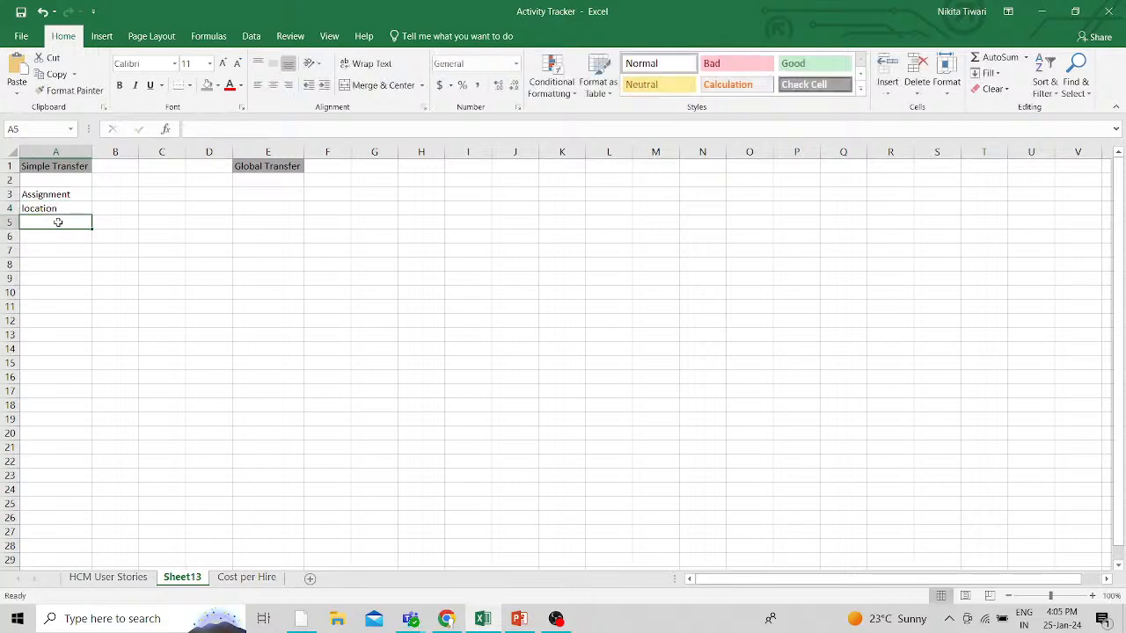
type("De")
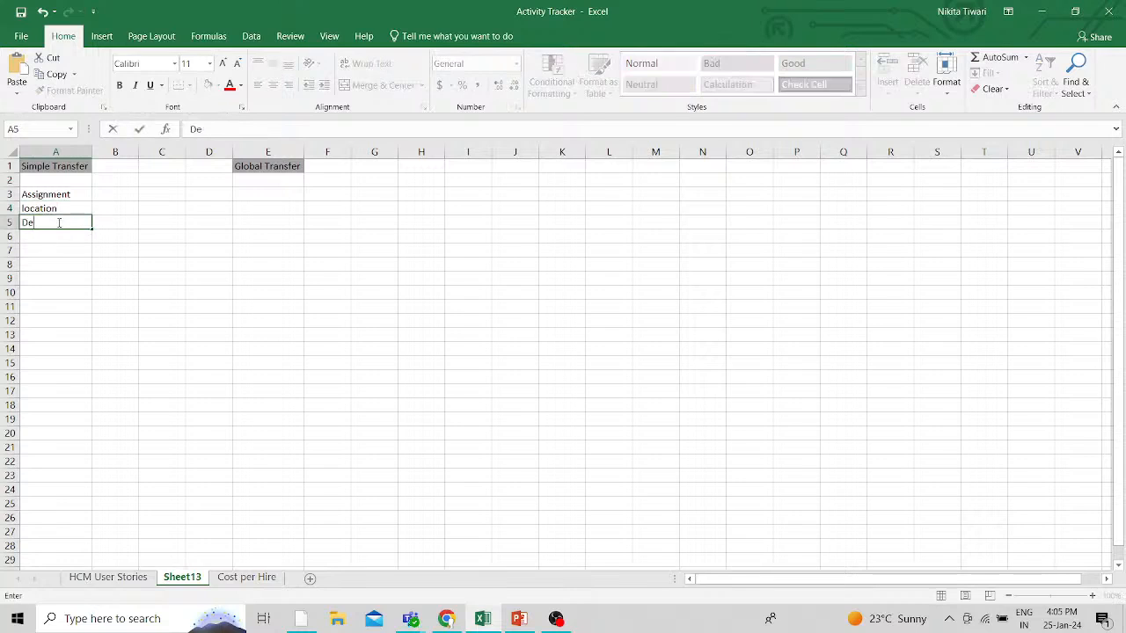
type("partment")
left_click(61, 238)
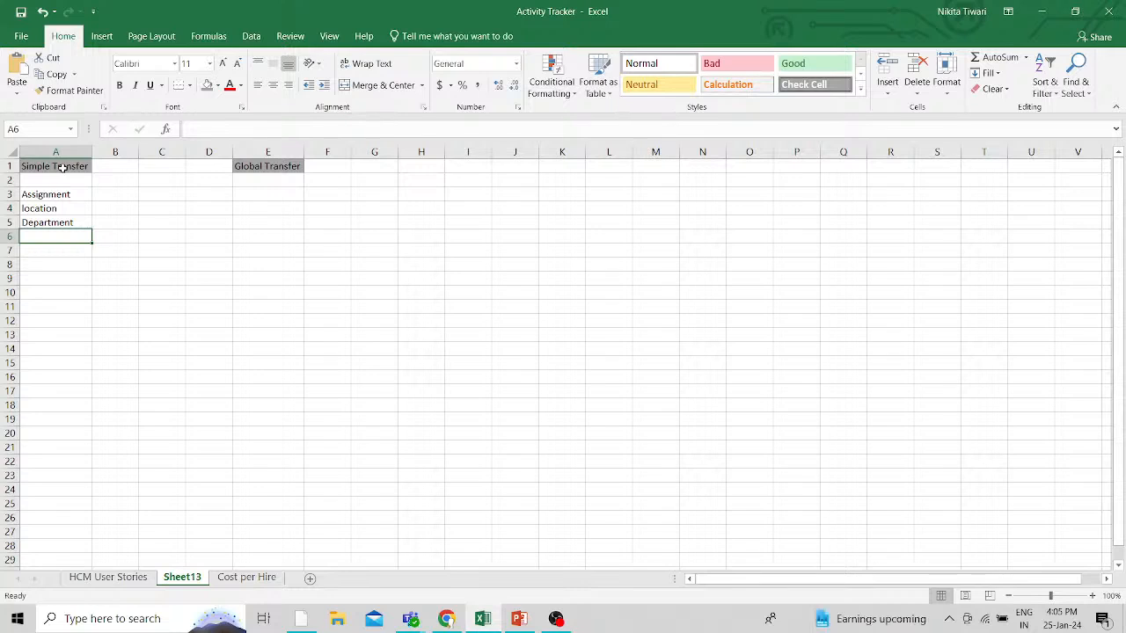
- Enter "Legal Employer" in cell E3 under the Global Transfer heading
left_click(289, 194)
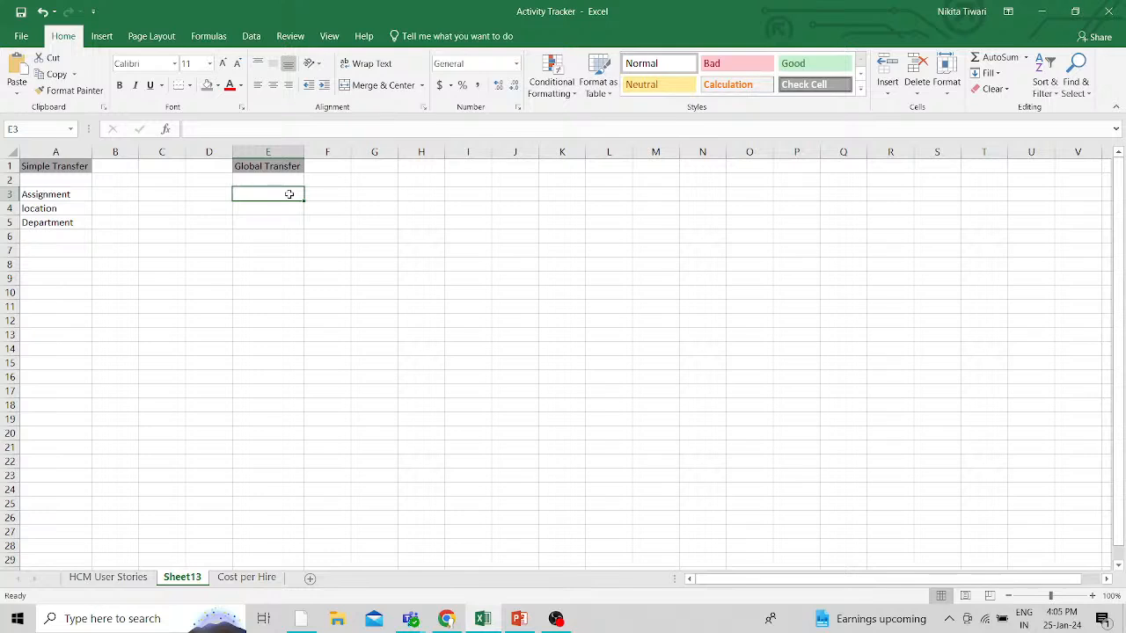
type("Lega")
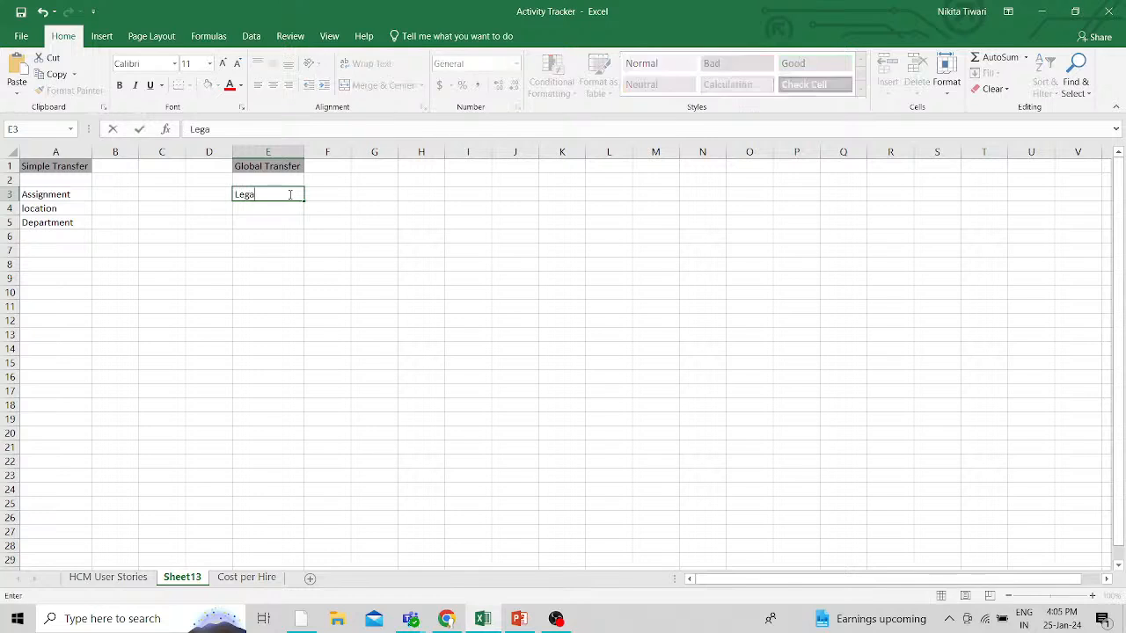
type("l Employer")
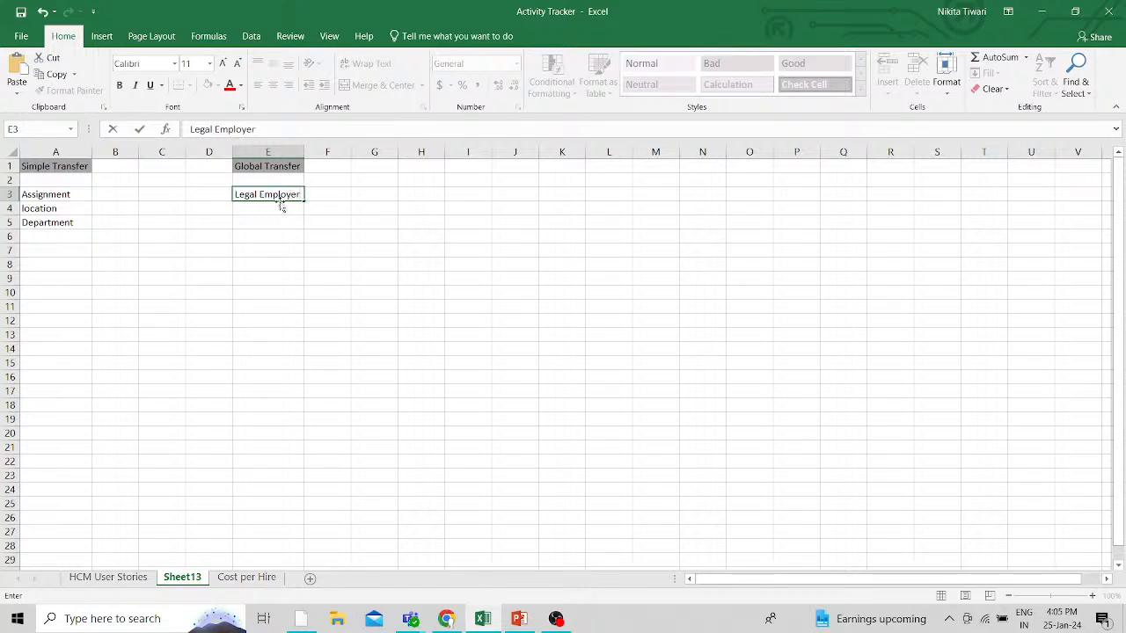
- Enter "Work relationship" in cell E4 and widen column E to fit the text
left_click(265, 211)
type("Woek")
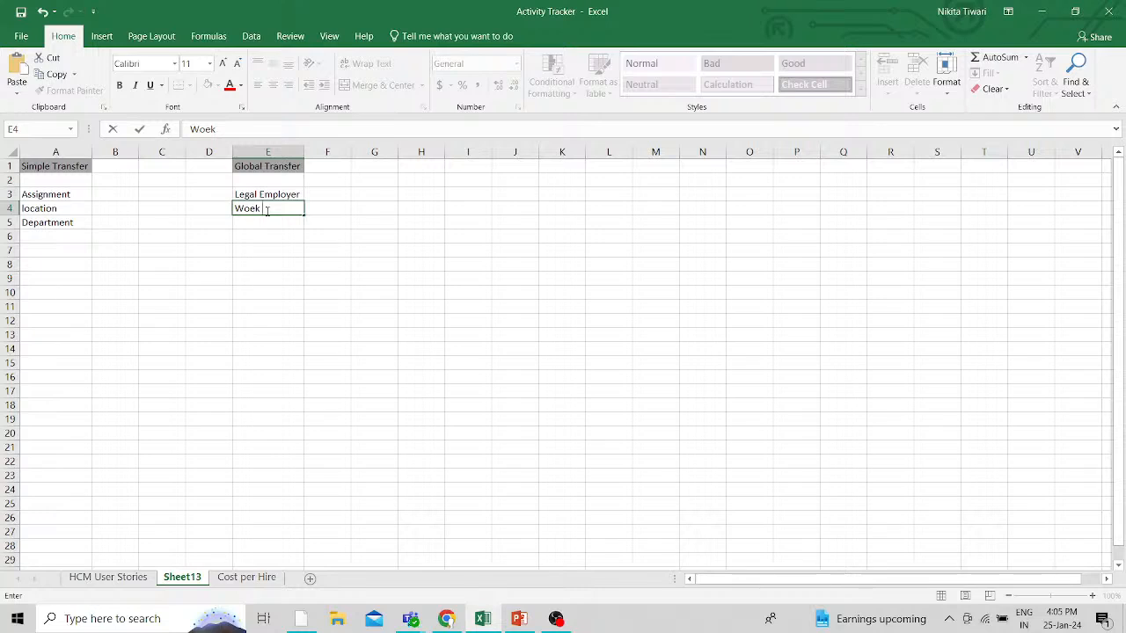
key("BackSpace")
type("ek")
key("BackSpace")
key("BackSpace")
type("rk relationsh")
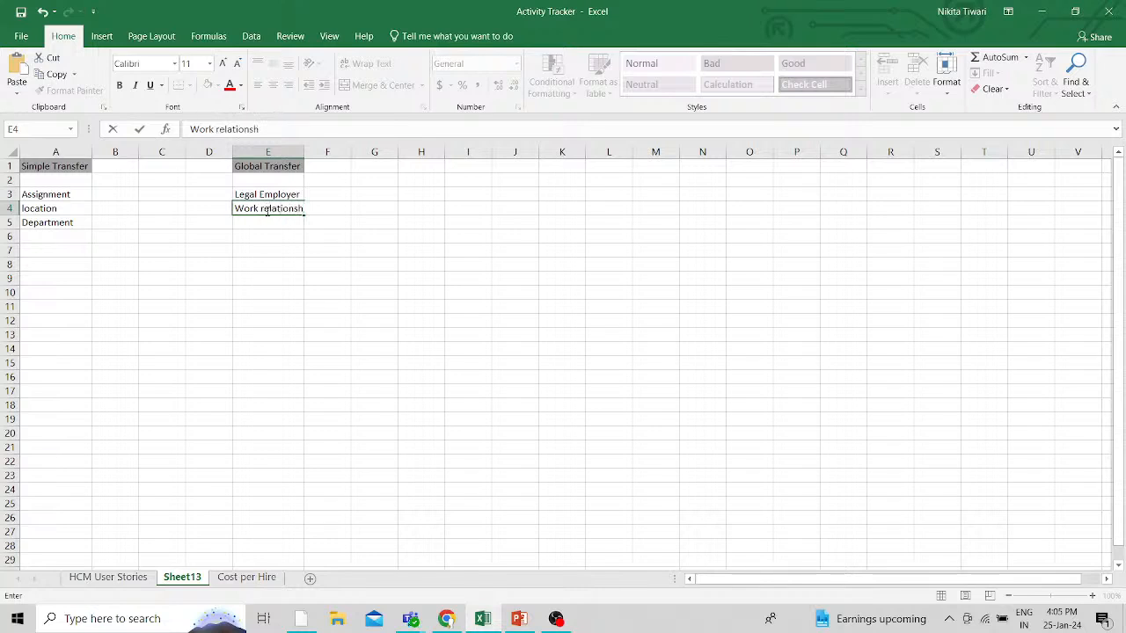
type("ip")
left_click(271, 235)
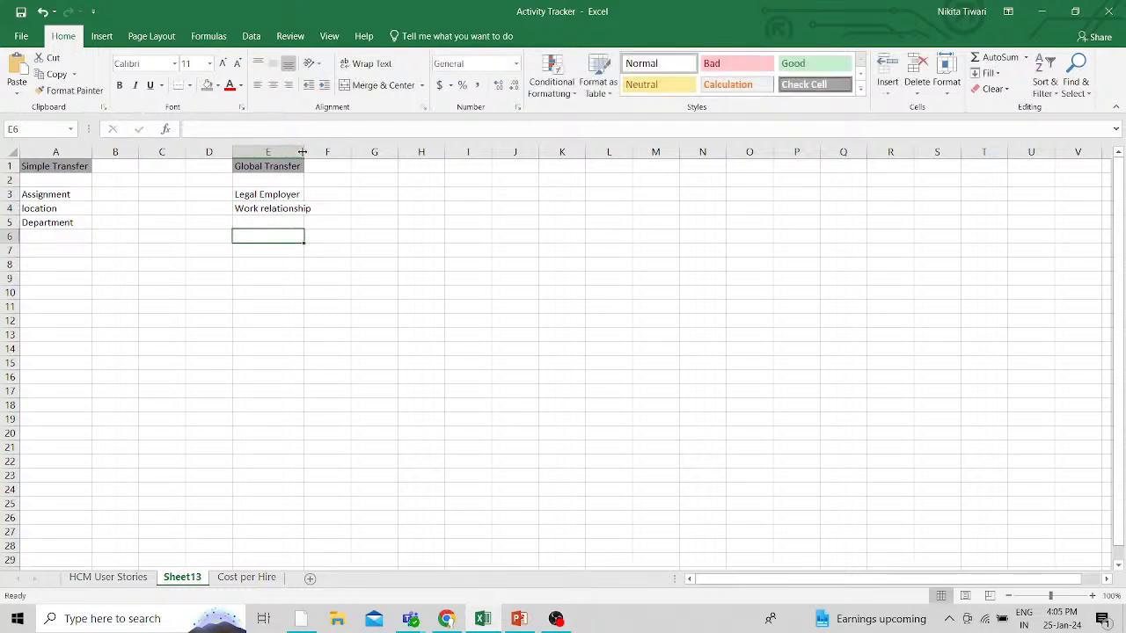
left_click_drag(302, 152, 314, 153)
left_click(145, 293)
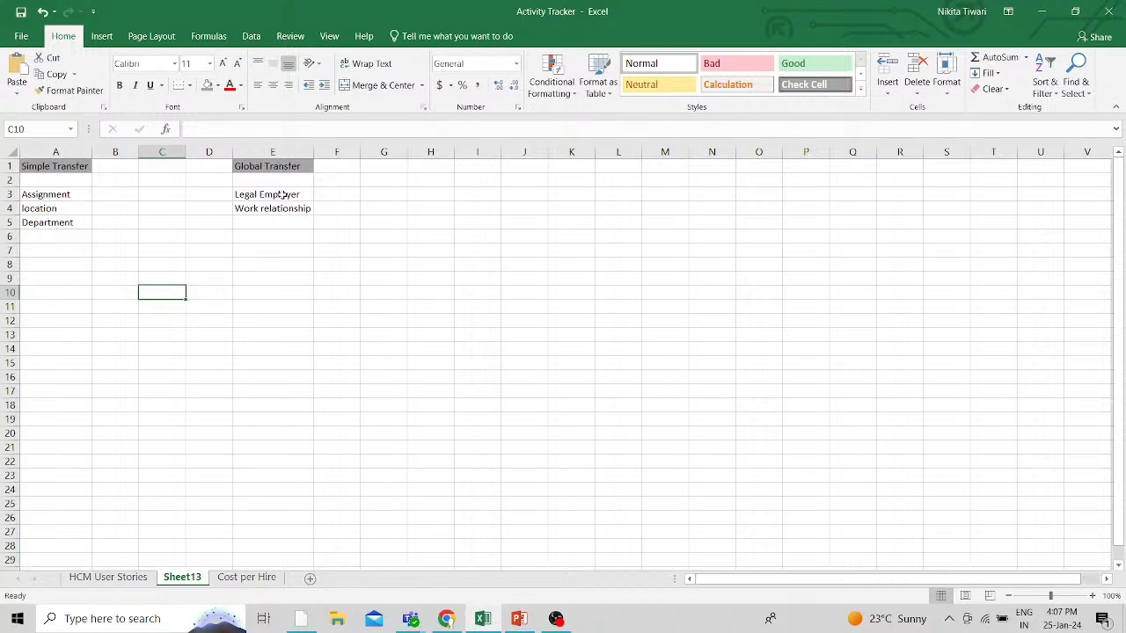
- Switch to Oracle Fusion Cloud in Chrome and open Person Management from My Client Groups
left_click(442, 624)
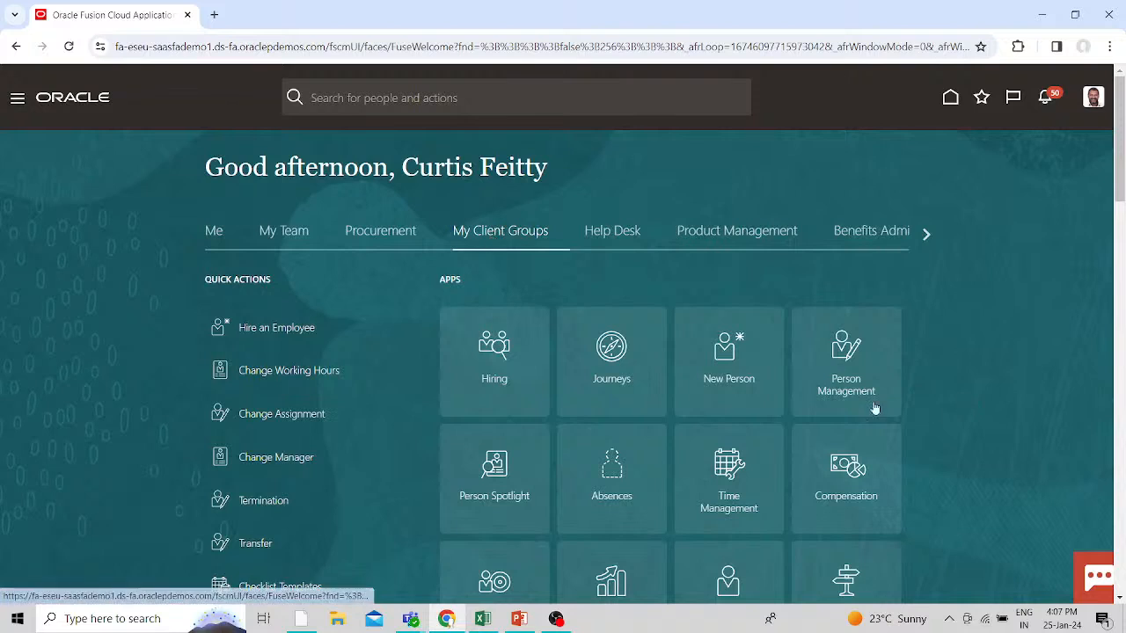
left_click(851, 350)
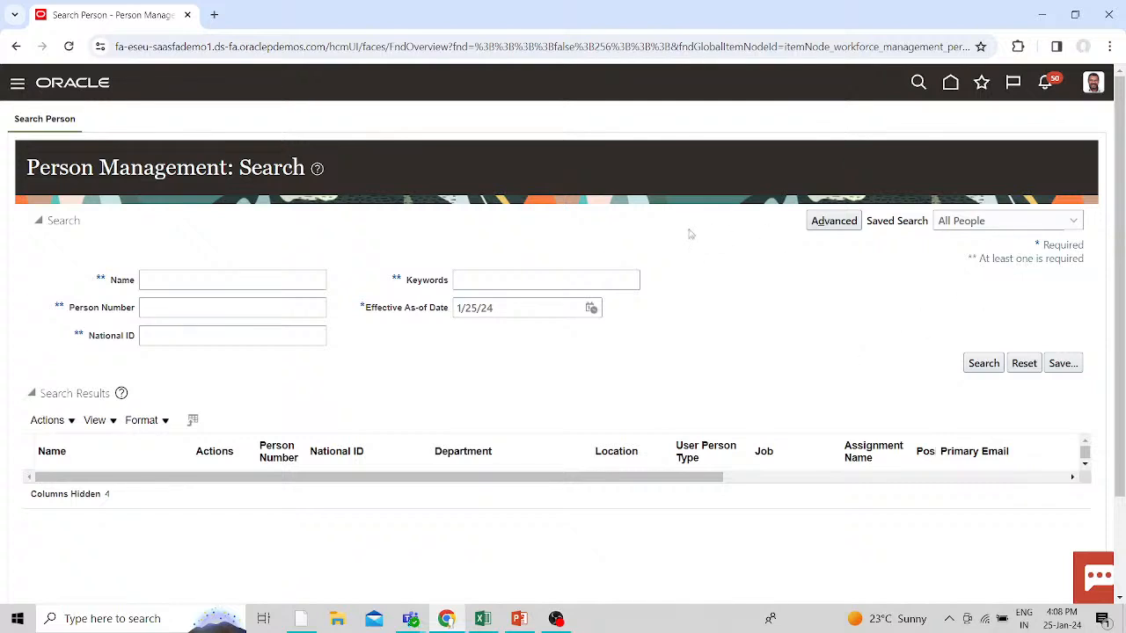
- Search all people by the worker's first name, keeping the default effective date
left_click(156, 283)
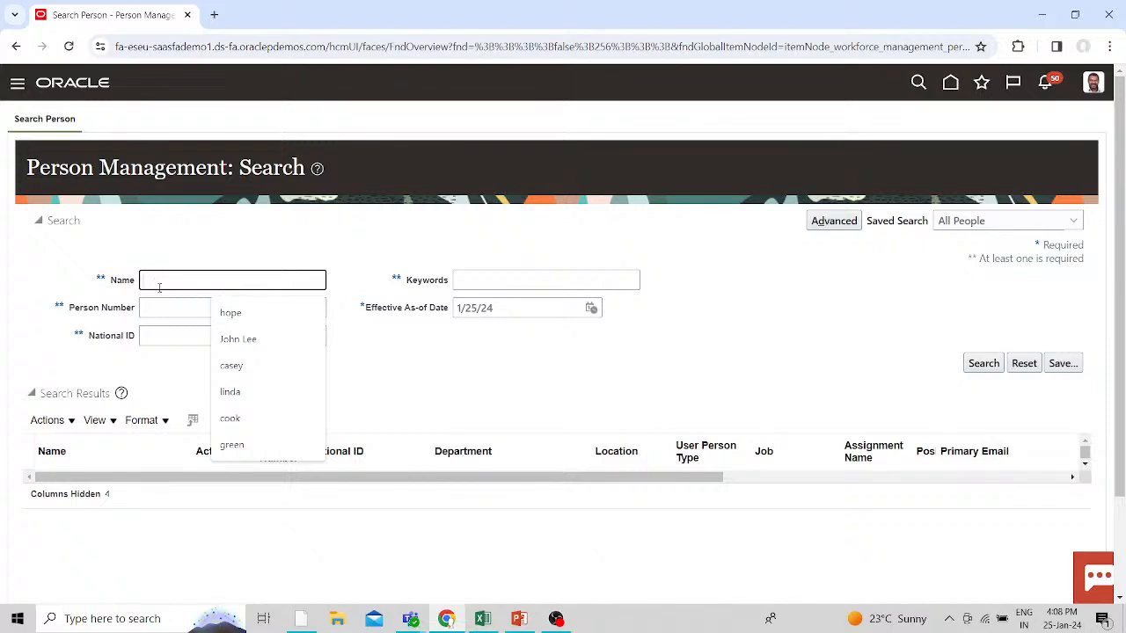
left_click(232, 365)
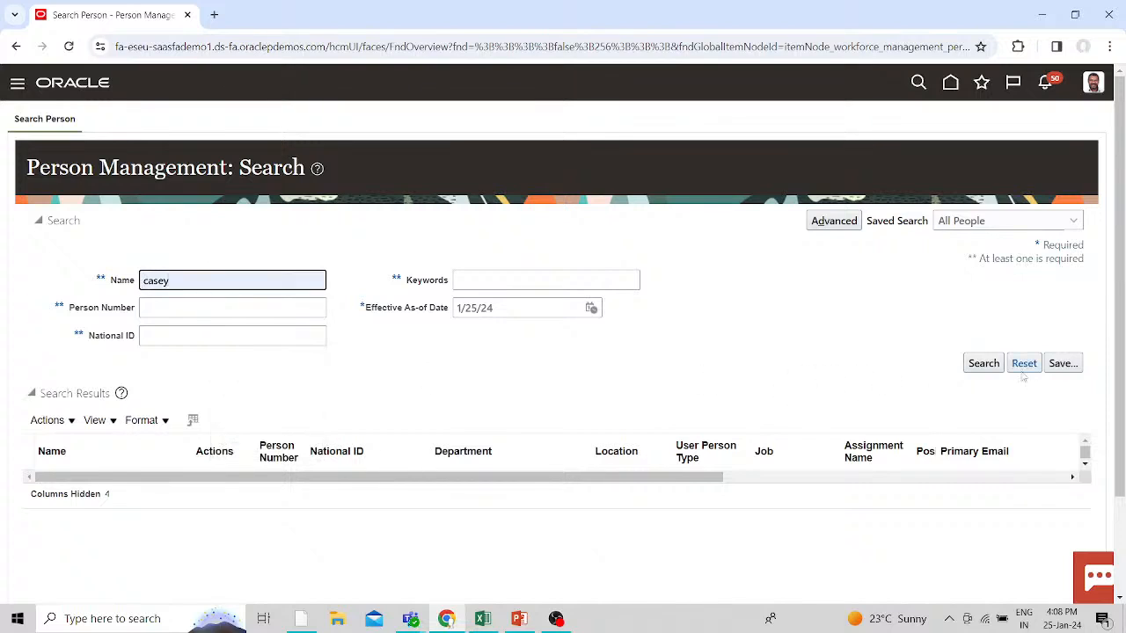
left_click(983, 364)
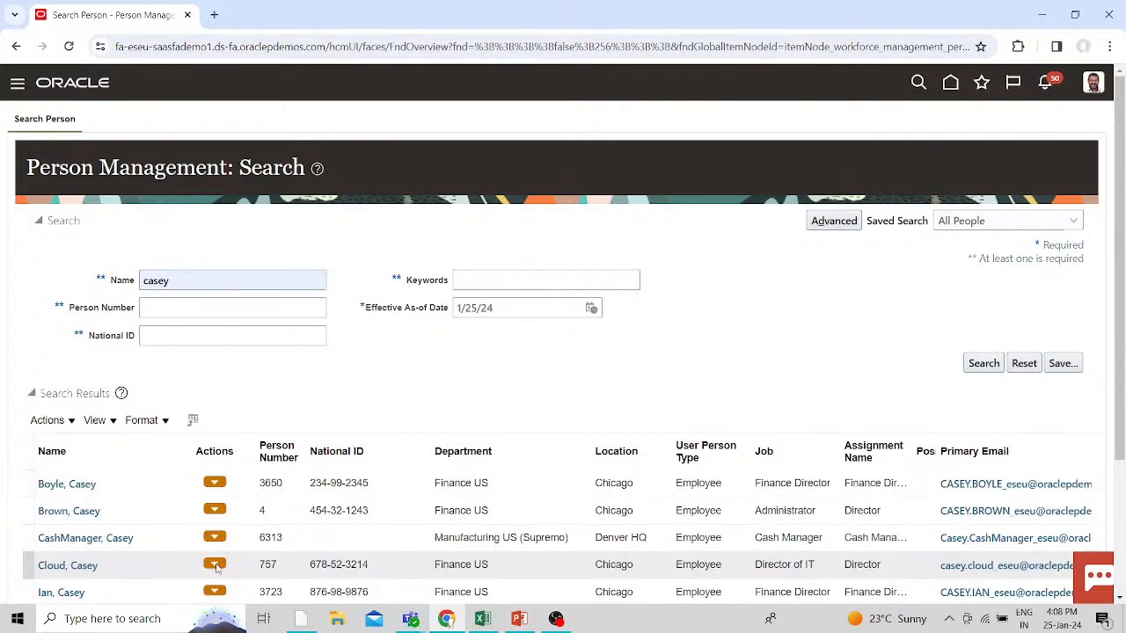
- Open the employment record of the contingent worker in Consulting South US, Atlanta, from the search results
scroll(450, 404, "down", 1)
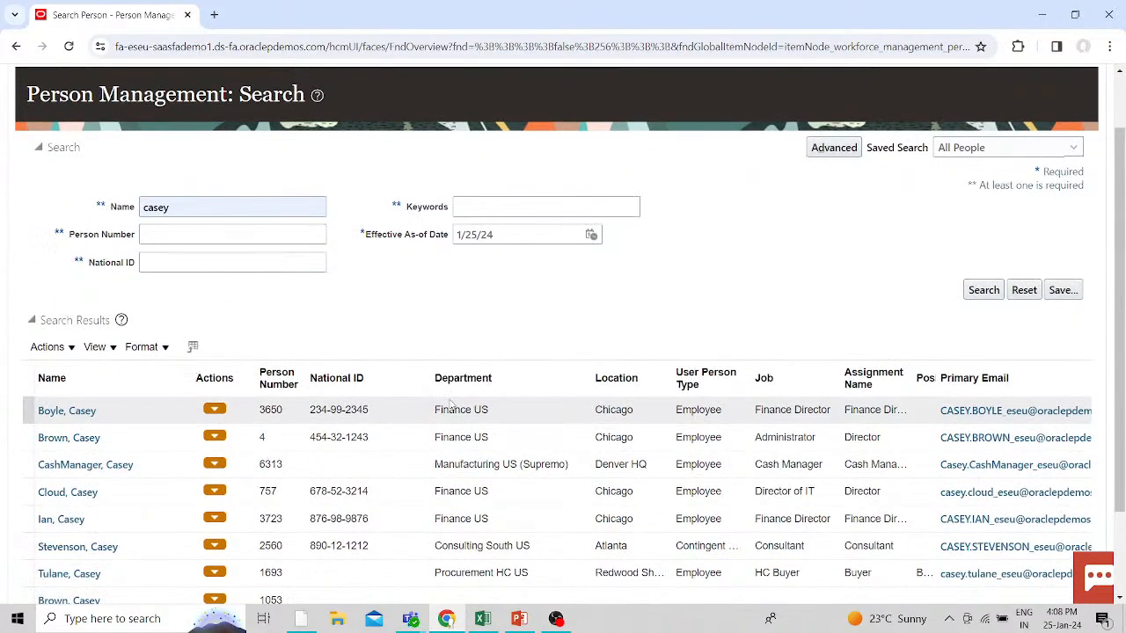
scroll(449, 404, "down", 1)
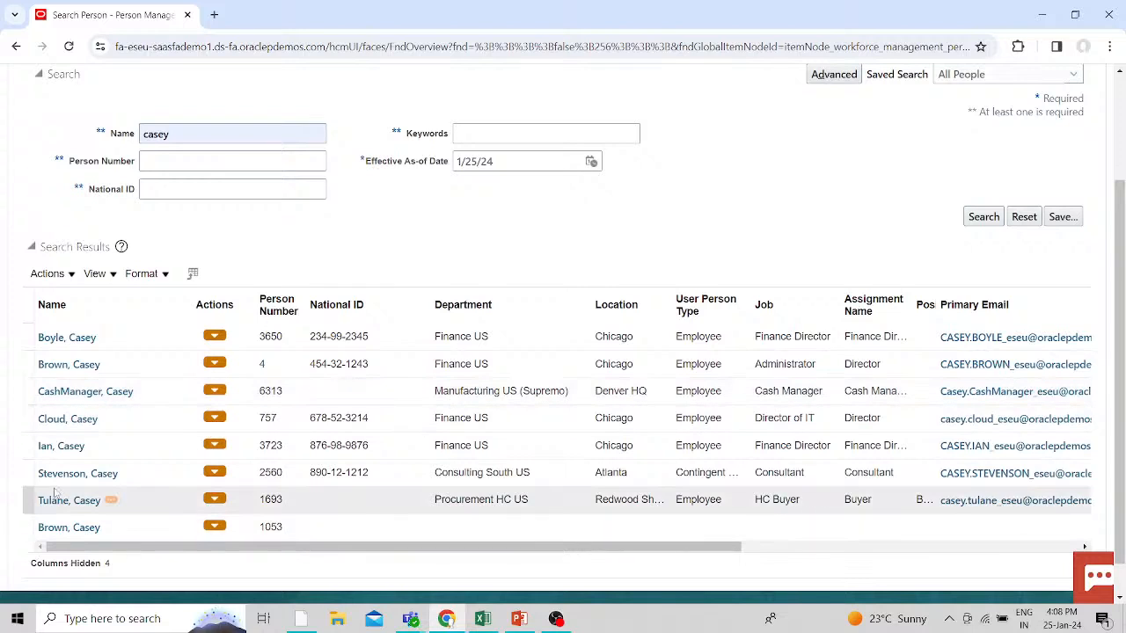
left_click(215, 473)
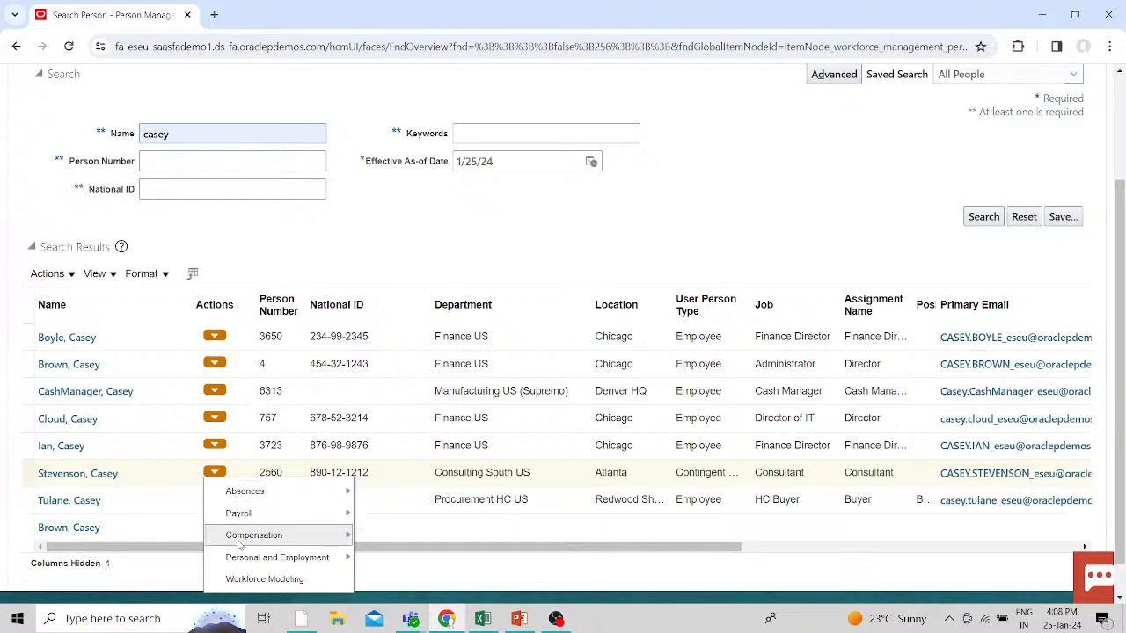
mouse_move(239, 544)
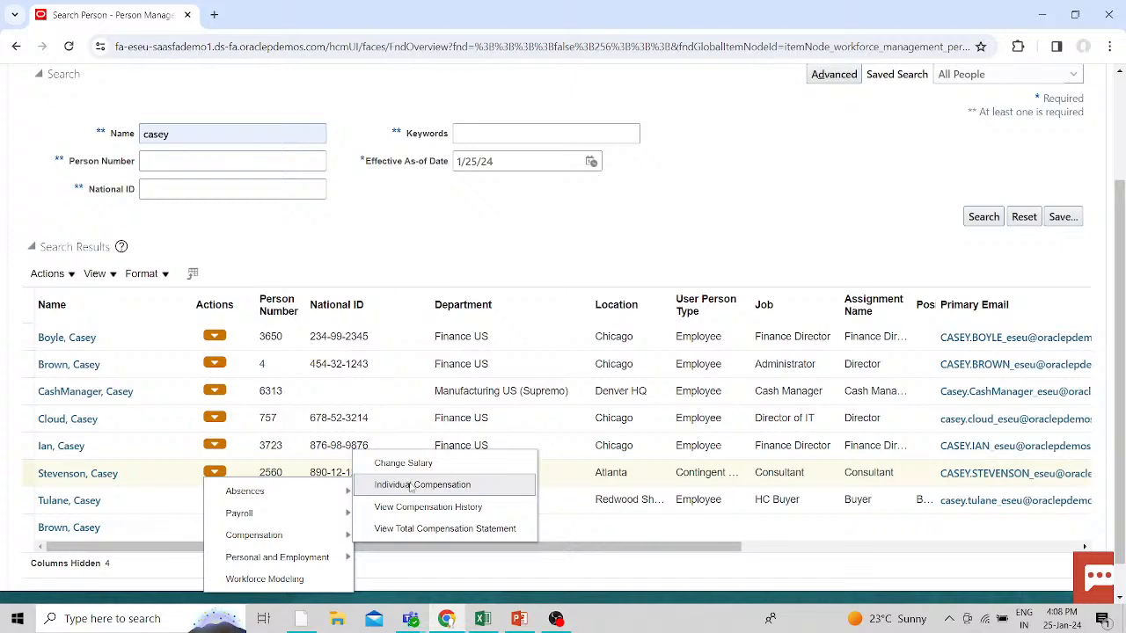
left_click(71, 476)
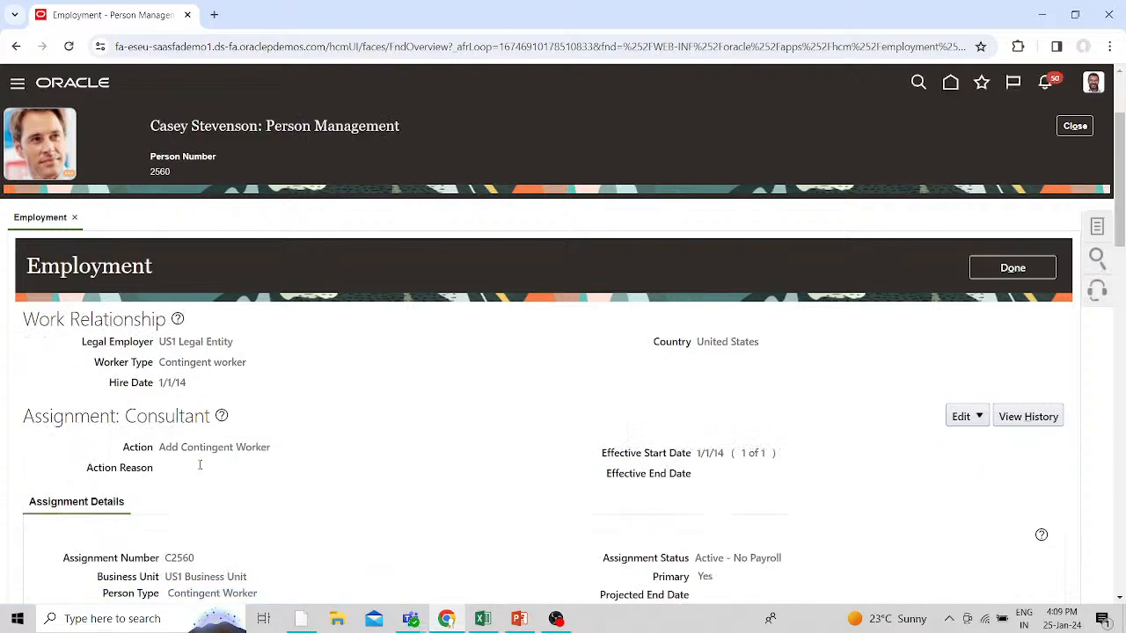
scroll(416, 412, "down", 2)
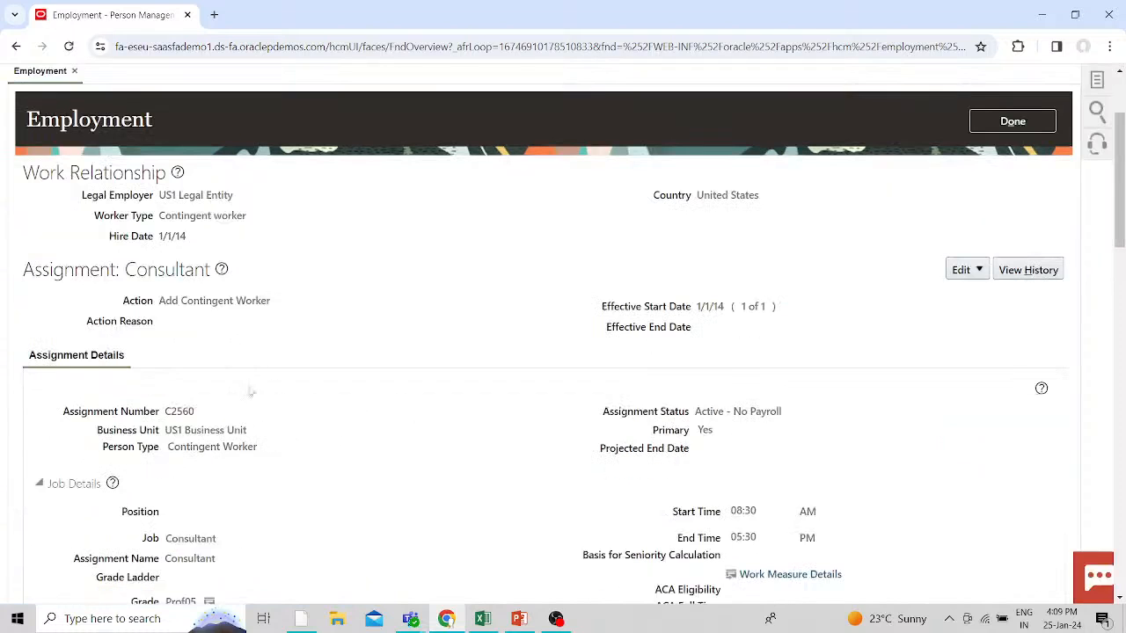
- Close the contingent worker's employment record and return to the person search
scroll(220, 372, "up", 1)
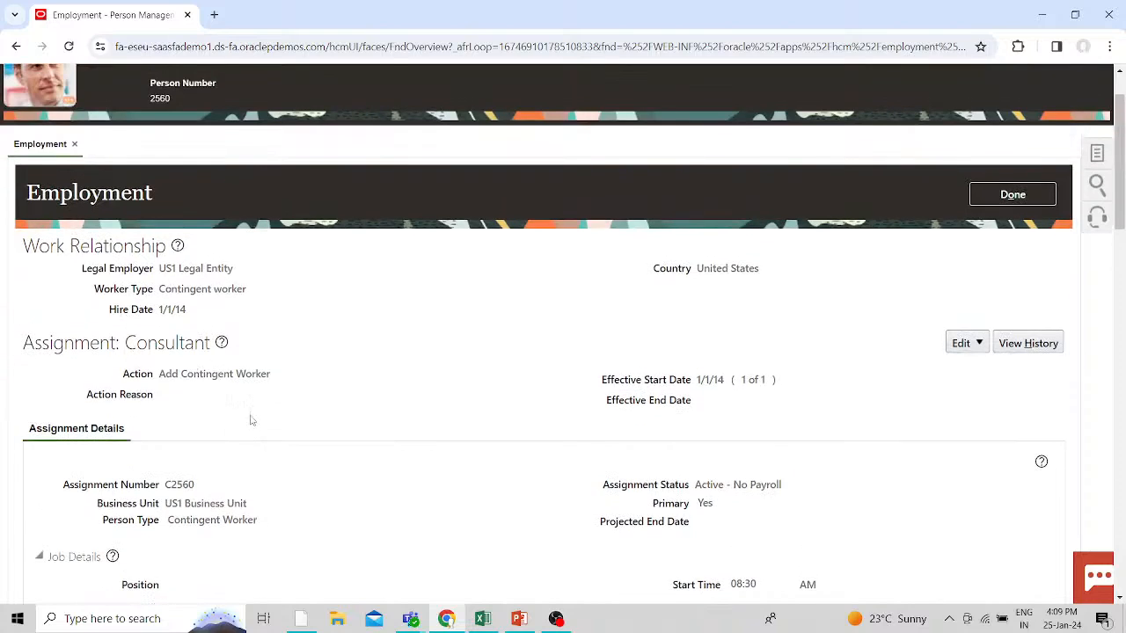
scroll(251, 421, "up", 1)
scroll(252, 420, "down", 1)
left_click(1012, 194)
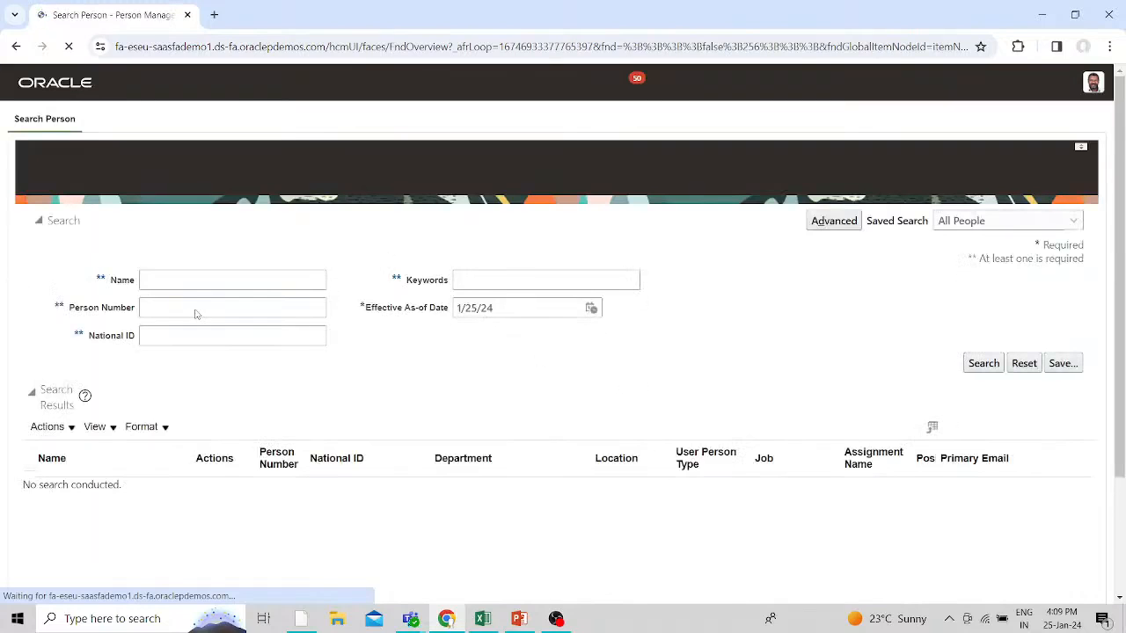
- Search by person number for the Controller in Accounting US, Chicago, and open that employee's employment record
left_click(197, 311)
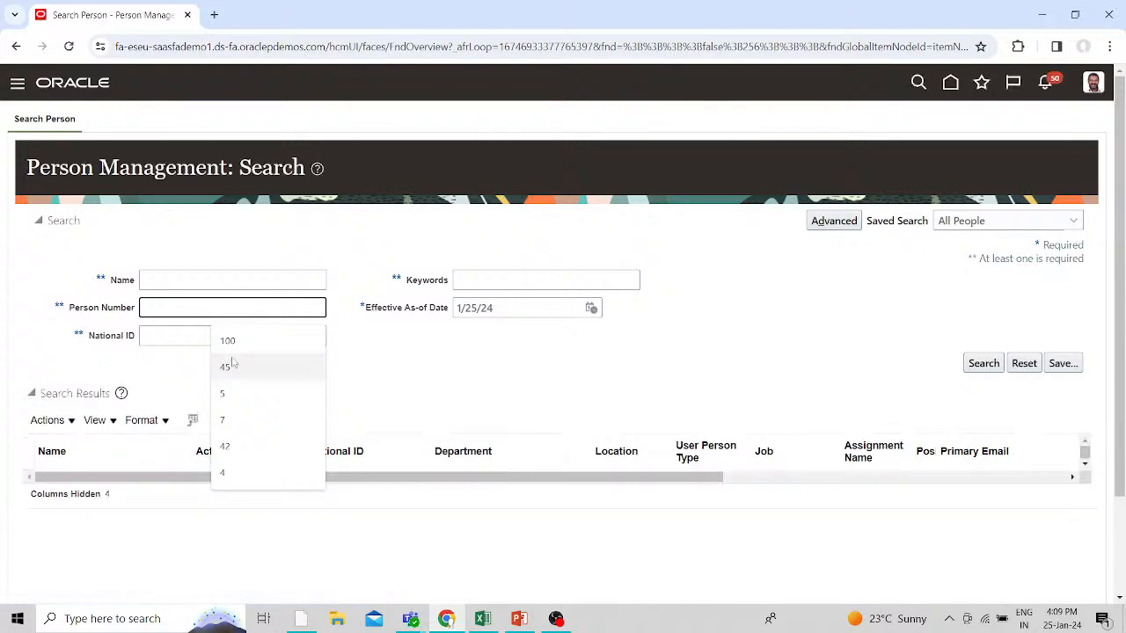
left_click(231, 366)
left_click(982, 366)
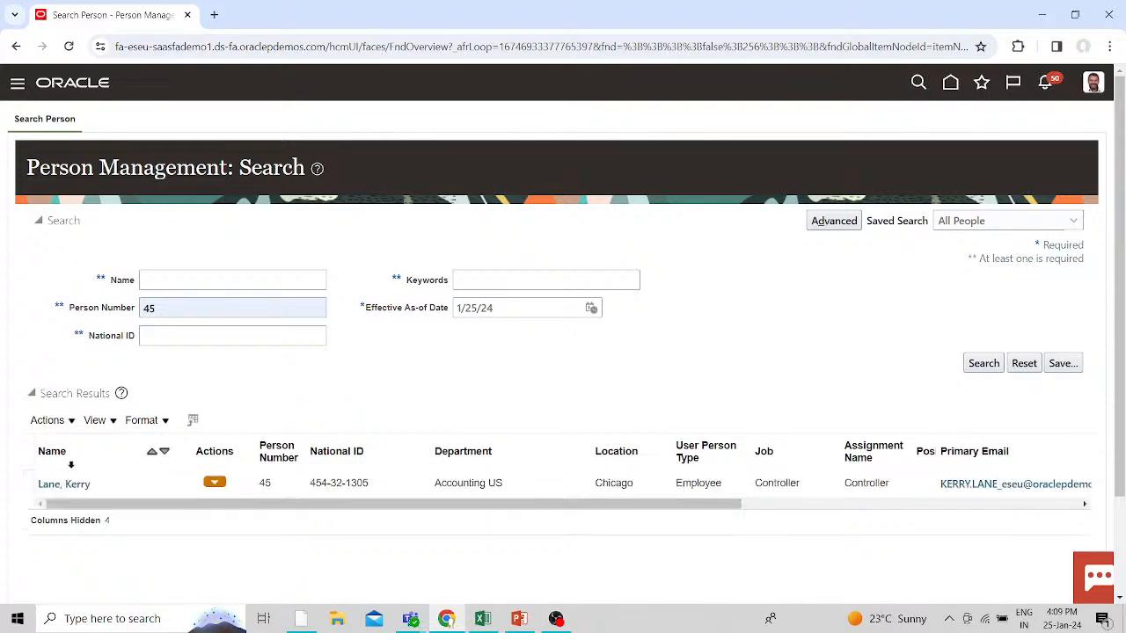
left_click(40, 486)
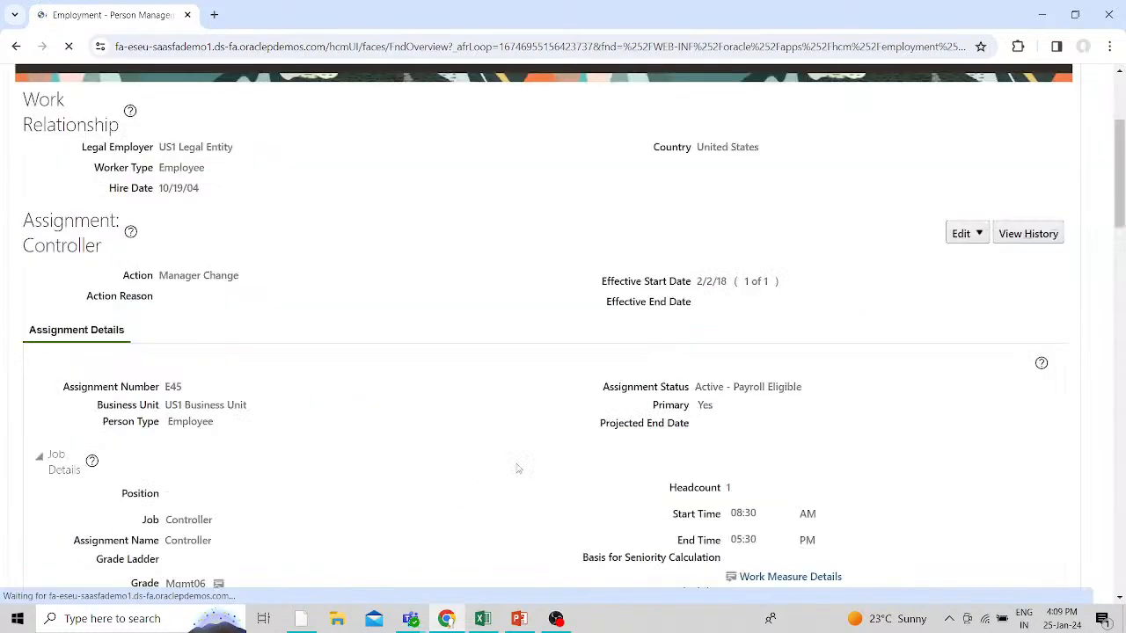
- Review the employee's work relationship, assignment, job and manager details, including grade, department and location
scroll(518, 468, "down", 1)
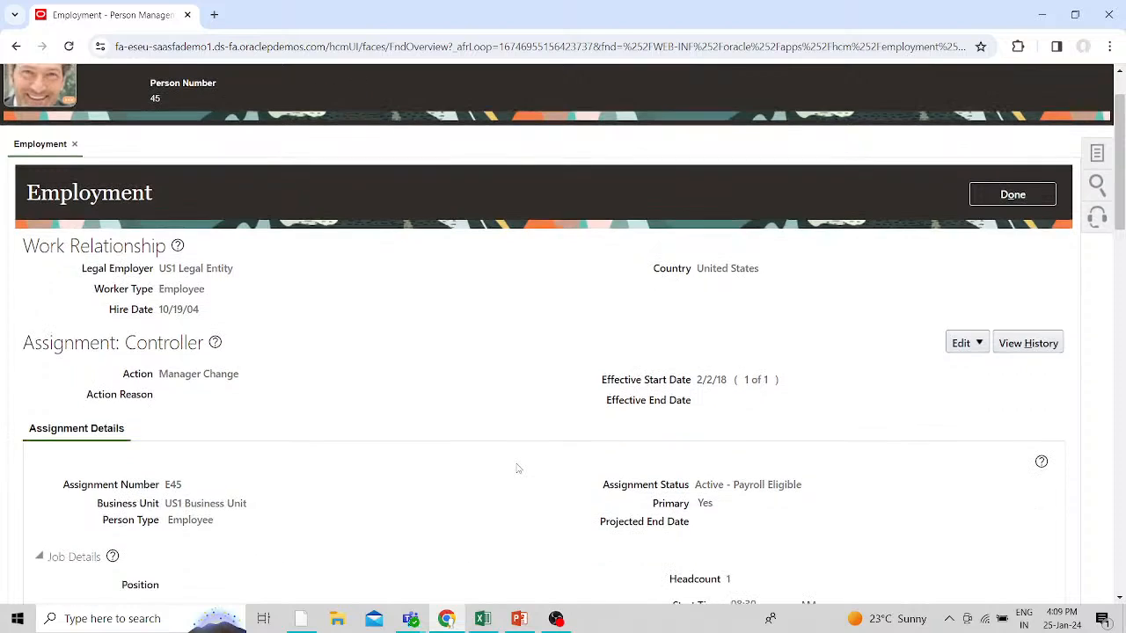
scroll(518, 469, "down", 5)
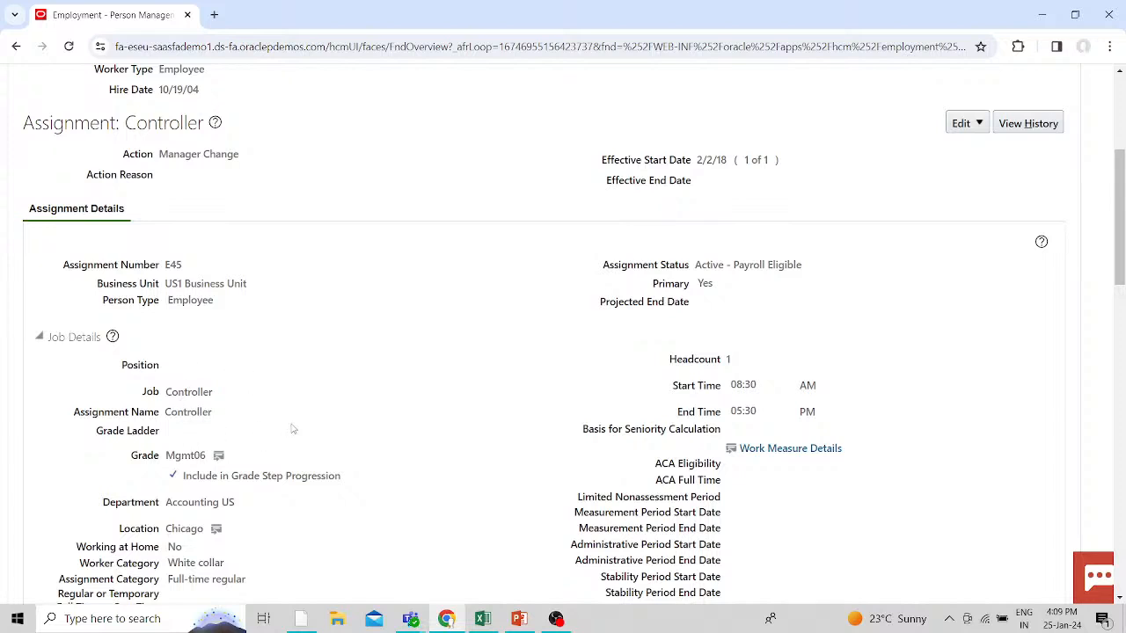
scroll(293, 429, "down", 2)
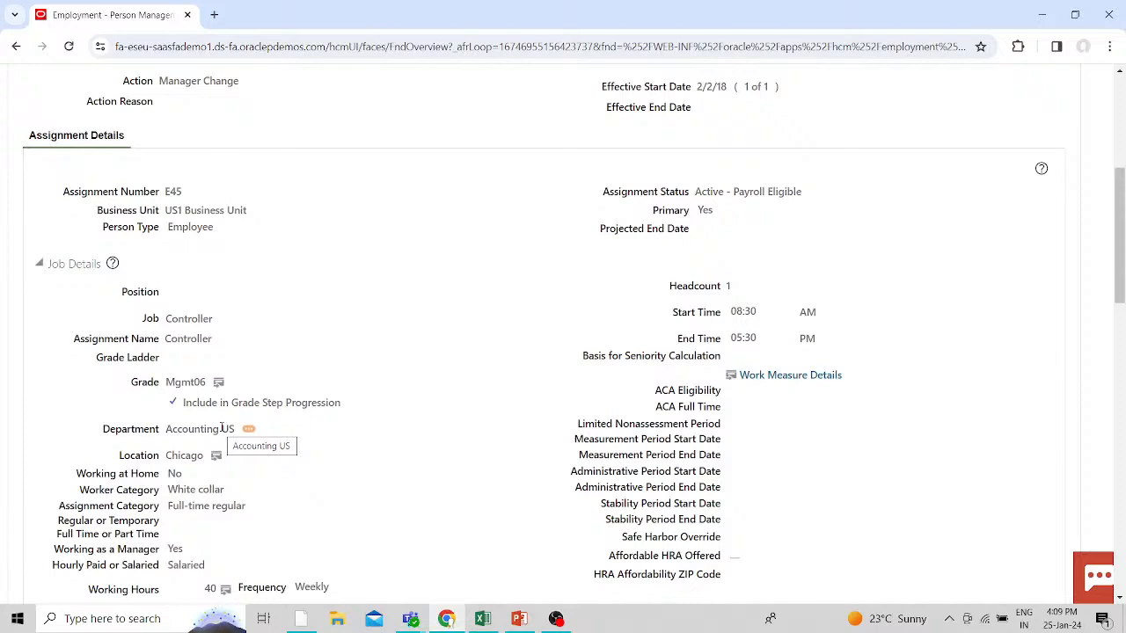
scroll(221, 429, "down", 2)
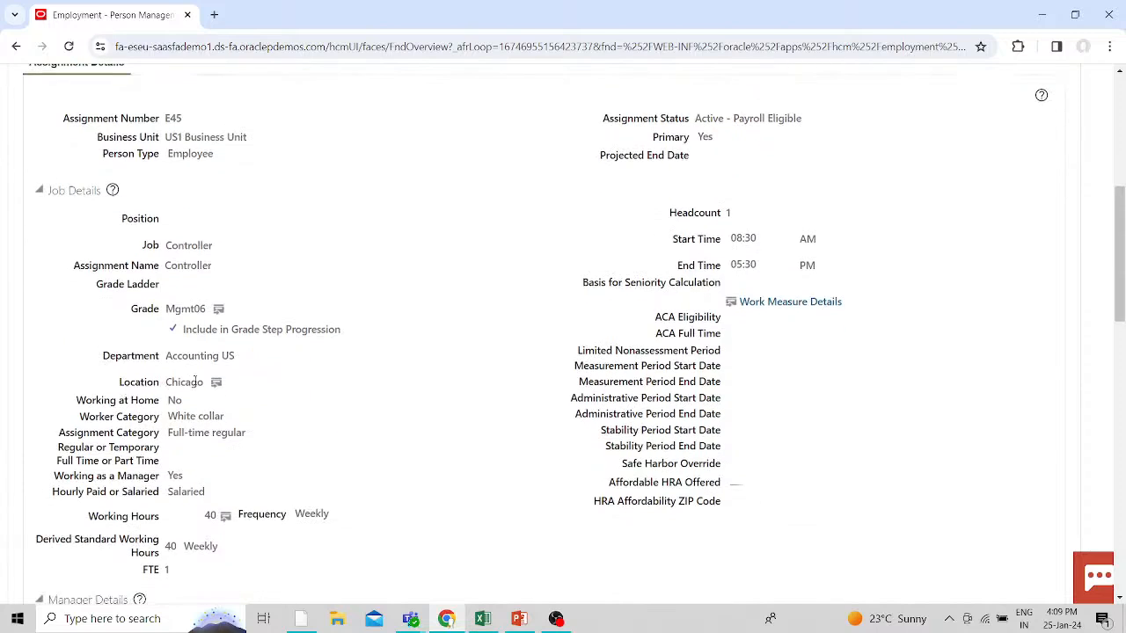
scroll(197, 387, "down", 4)
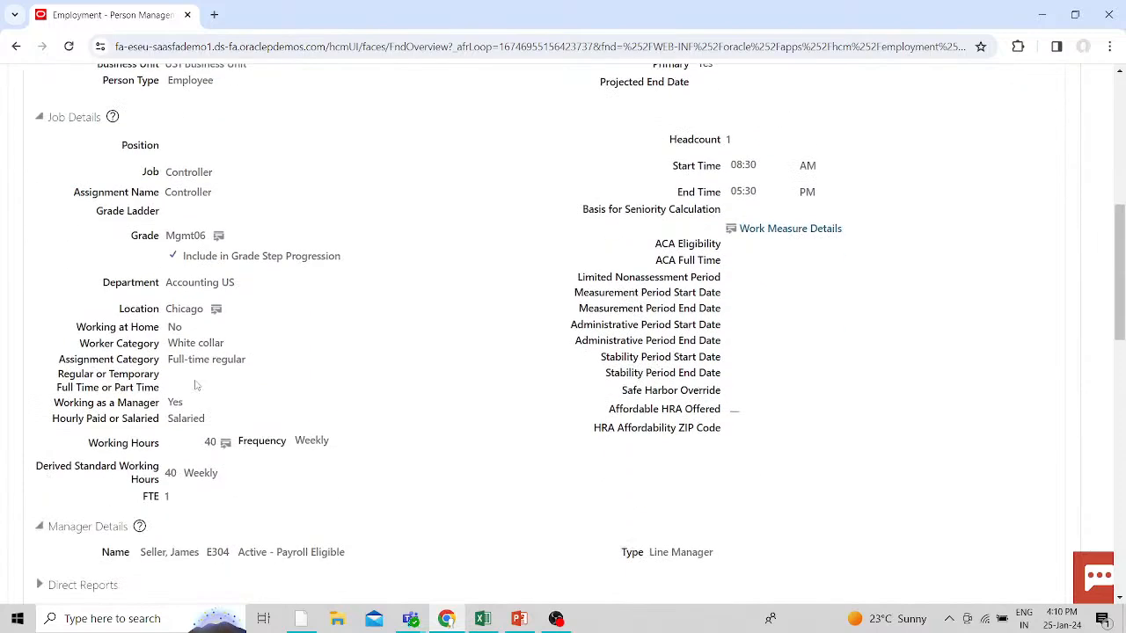
scroll(197, 387, "down", 2)
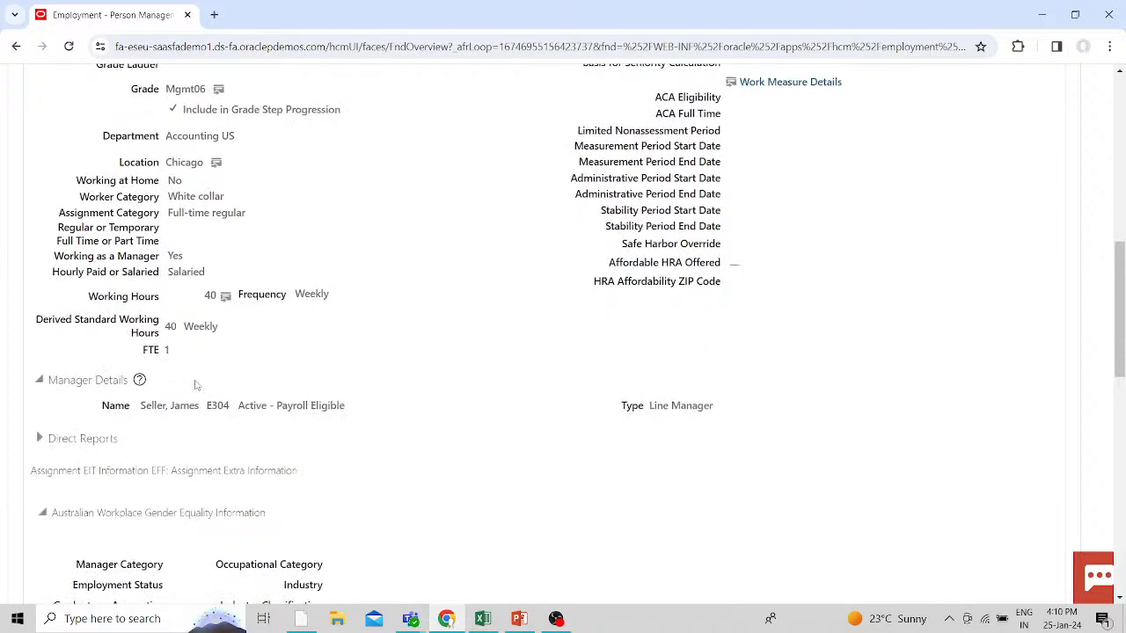
scroll(196, 385, "up", 12)
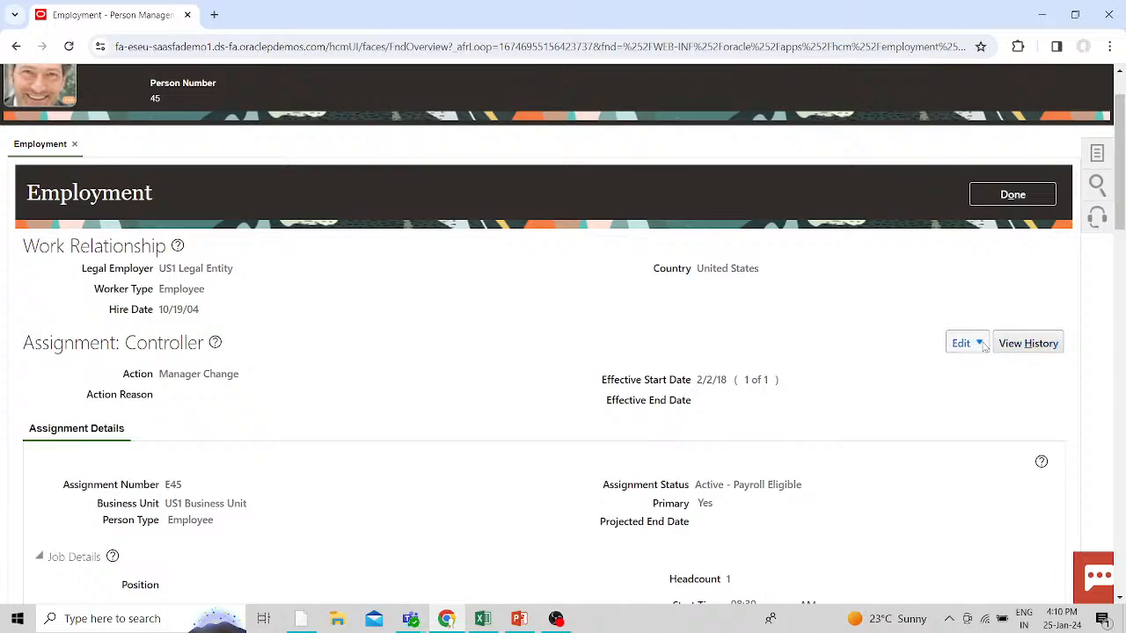
scroll(296, 475, "up", 1)
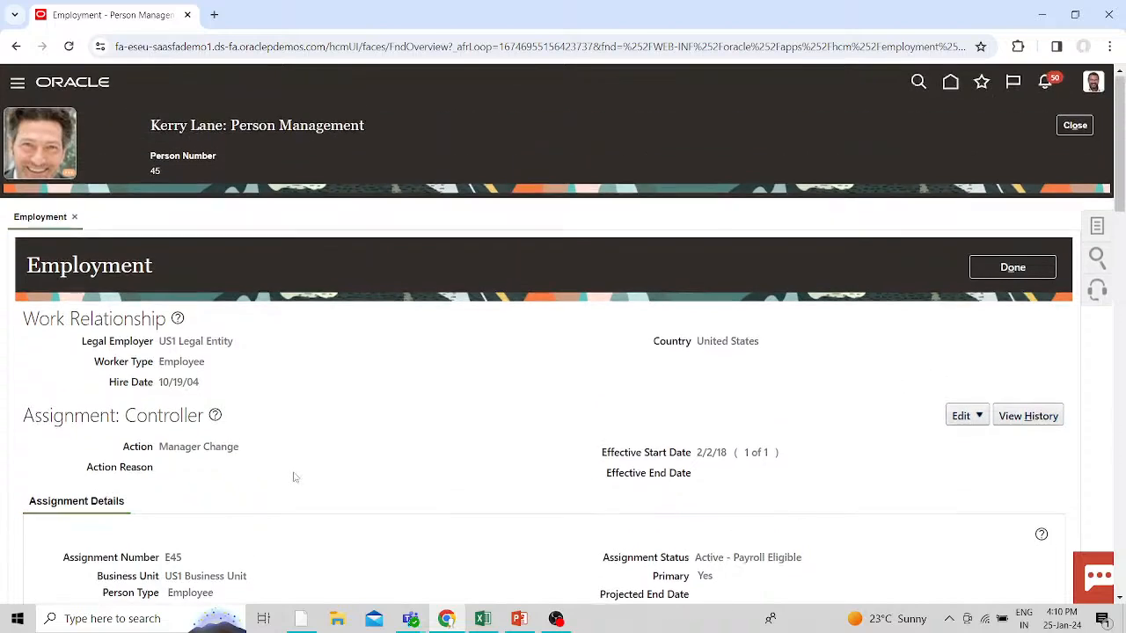
scroll(335, 473, "down", 7)
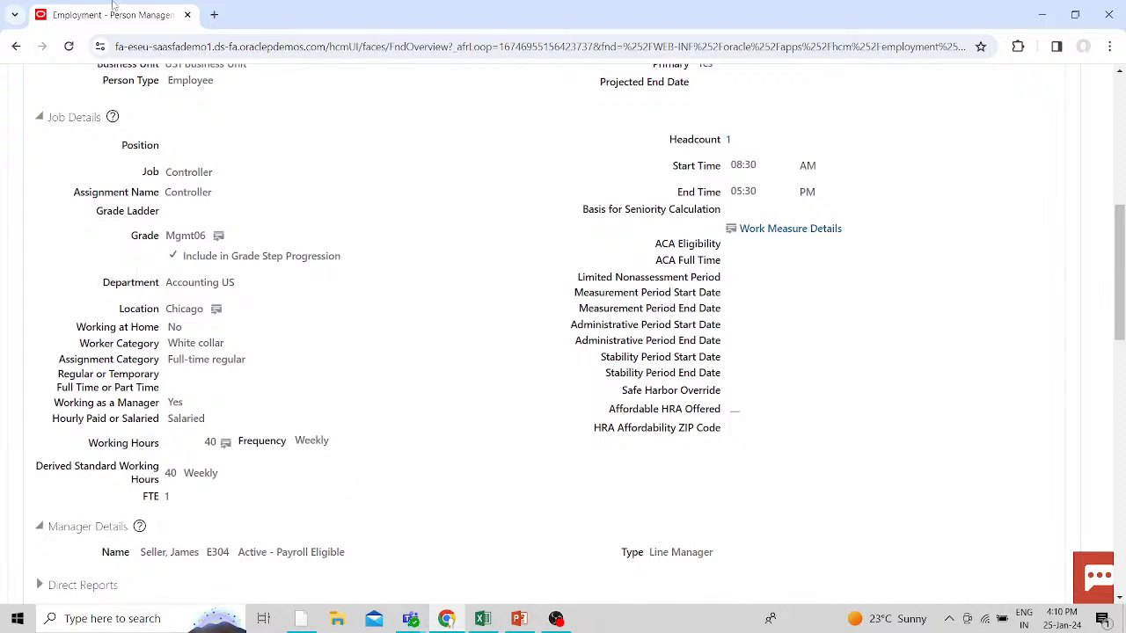
right_click(119, 15)
left_click(171, 148)
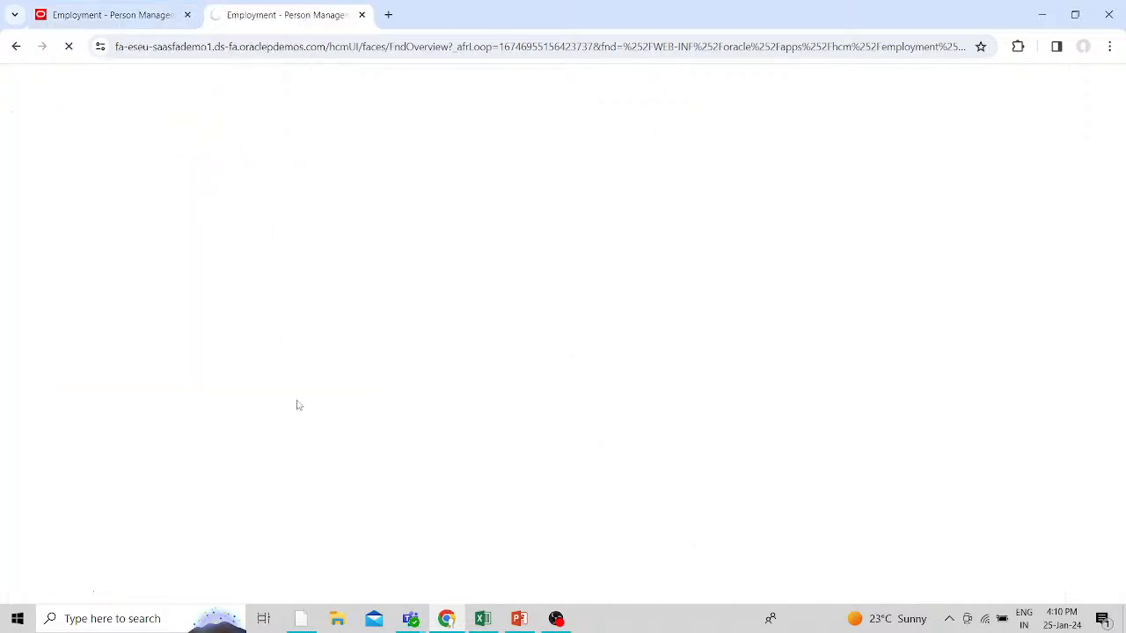
left_click_drag(522, 47, 334, 46)
key("BackSpace")
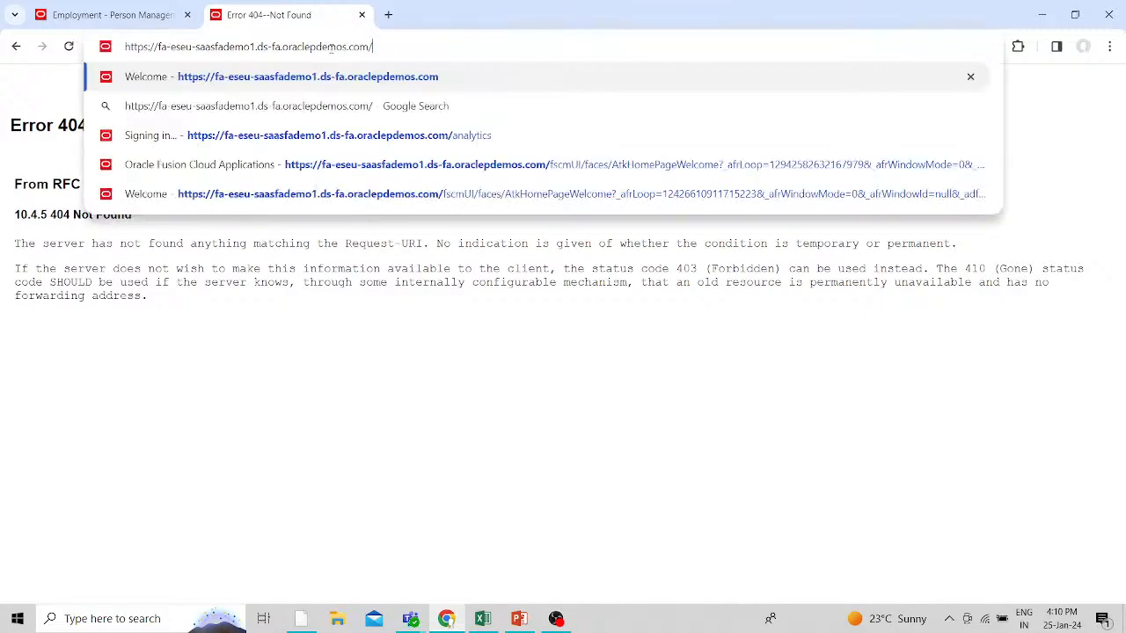
key("Return")
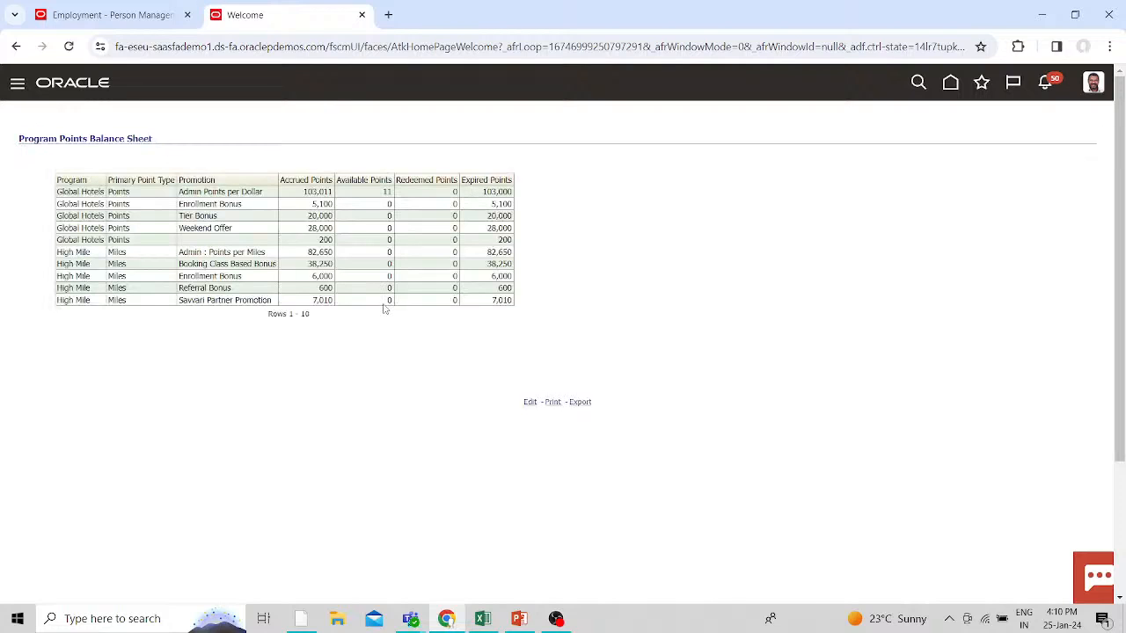
left_click(949, 82)
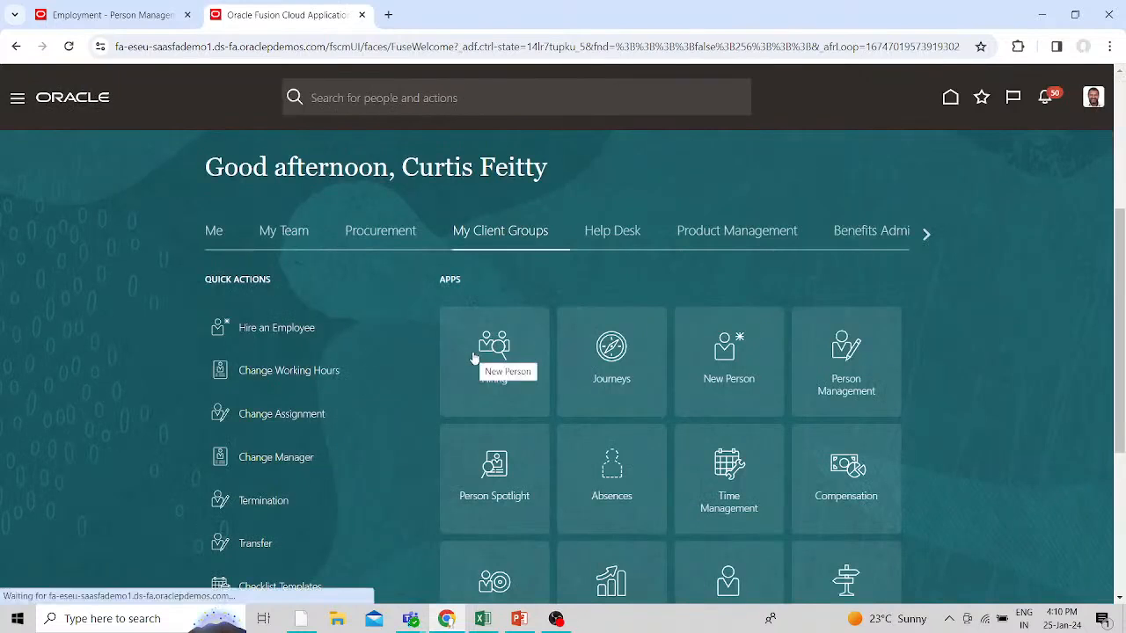
- Expand all My Client Groups quick actions, find "grade rate" on the page, and open Manage Grade Rates
scroll(384, 494, "down", 8)
scroll(369, 484, "down", 2)
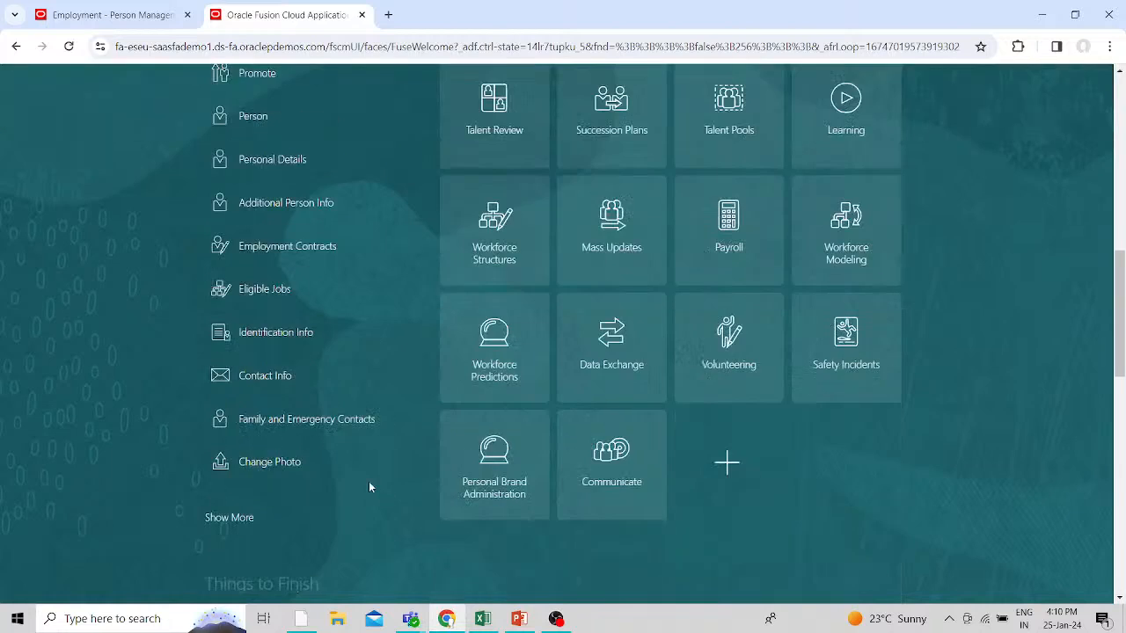
left_click(253, 373)
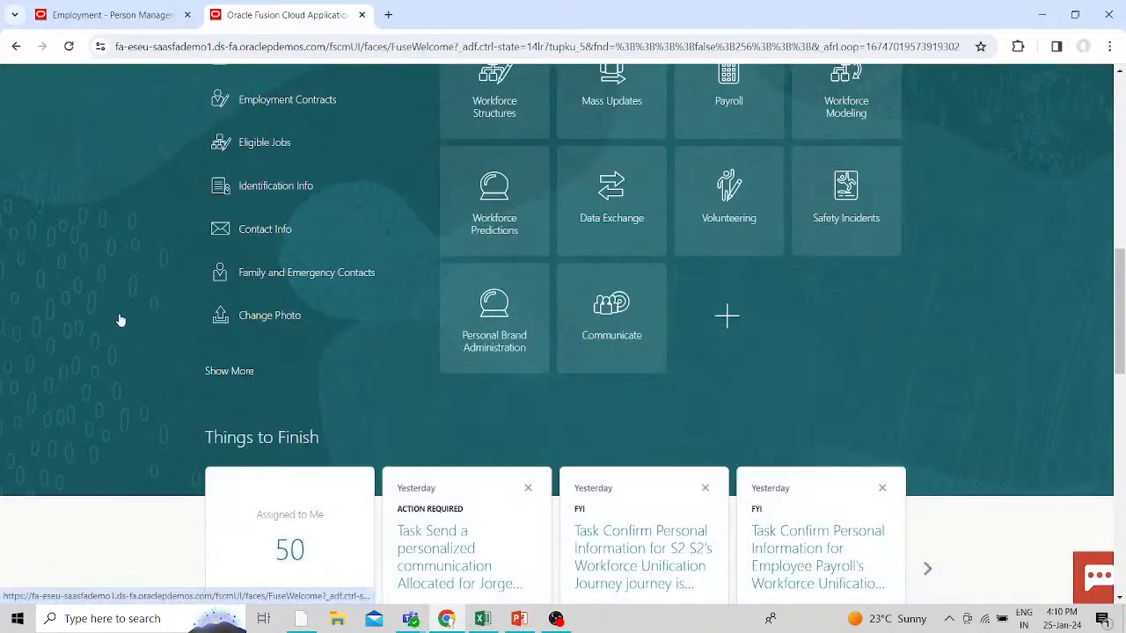
key("ctrl+f")
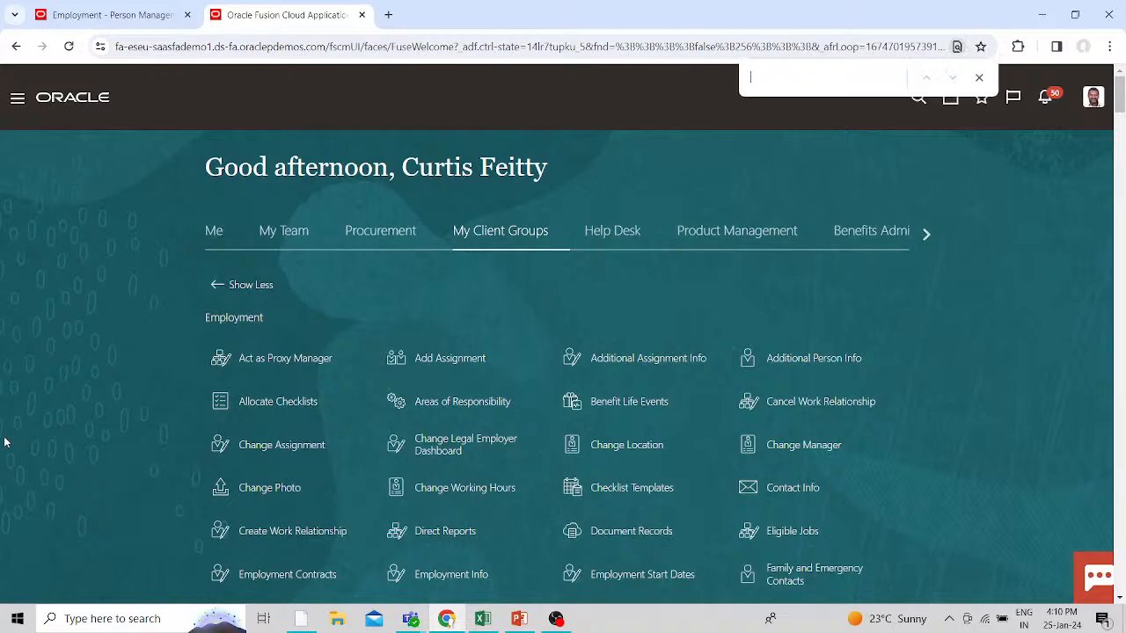
type("grade ")
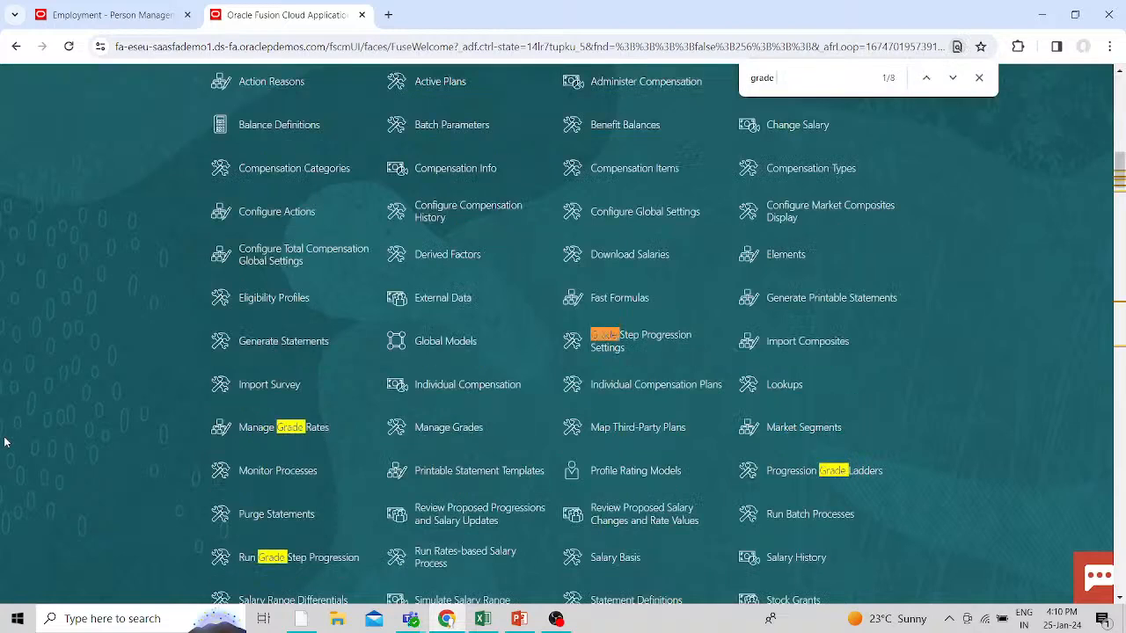
type("rate")
key("Return")
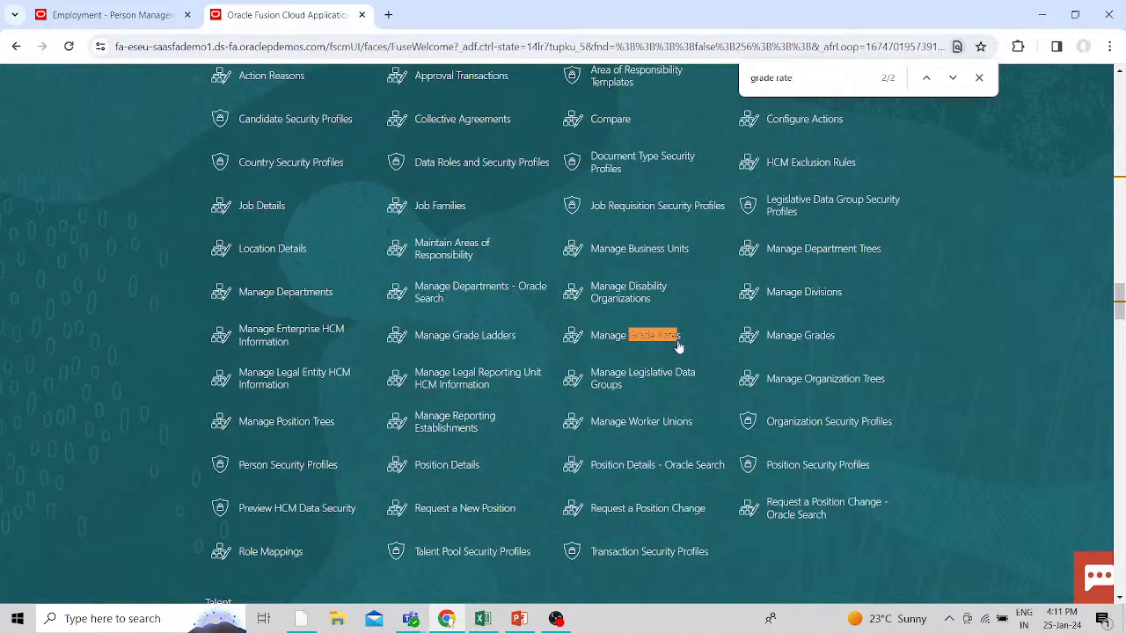
left_click(573, 342)
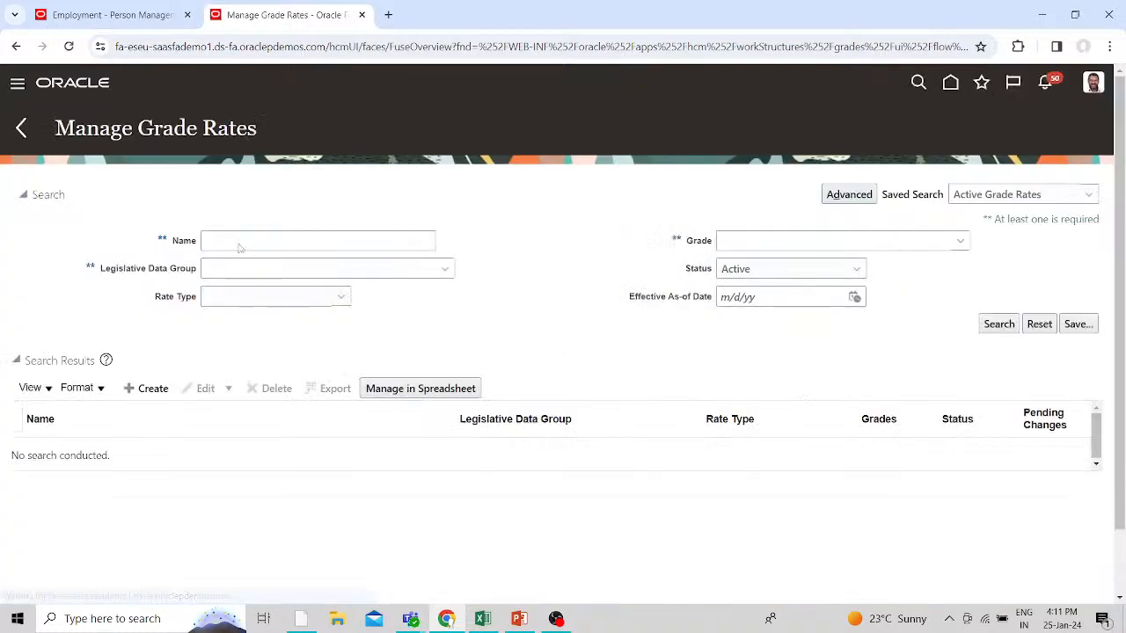
- Try to use "mgmt" as the Grade search criterion for the grade rates, and clear the entry
left_click(762, 240)
type("mgmt")
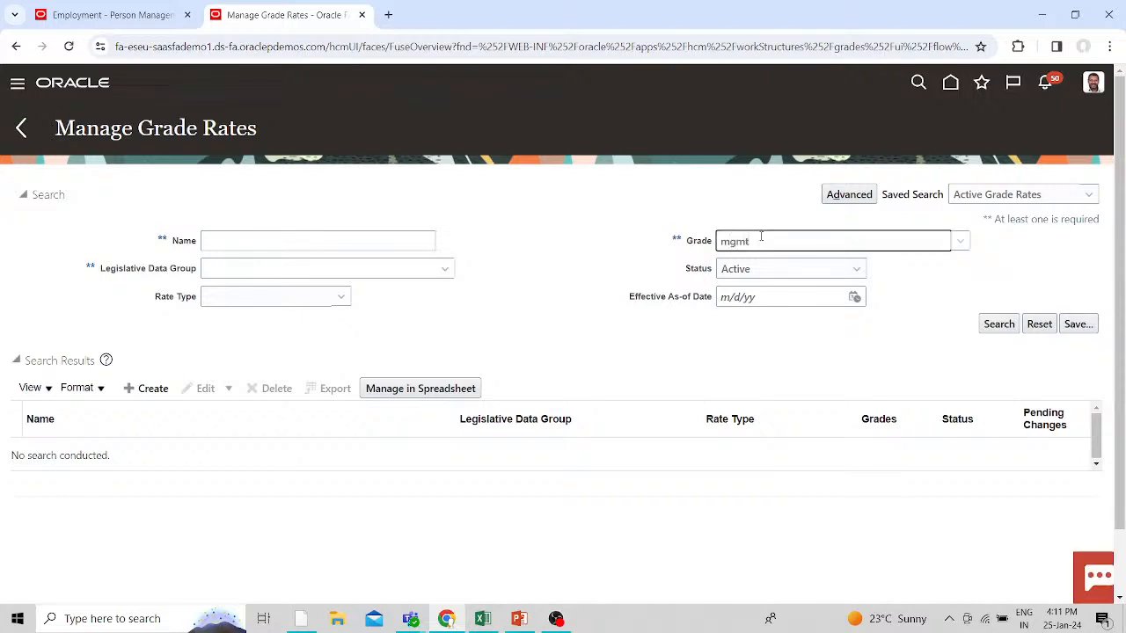
left_click(721, 388)
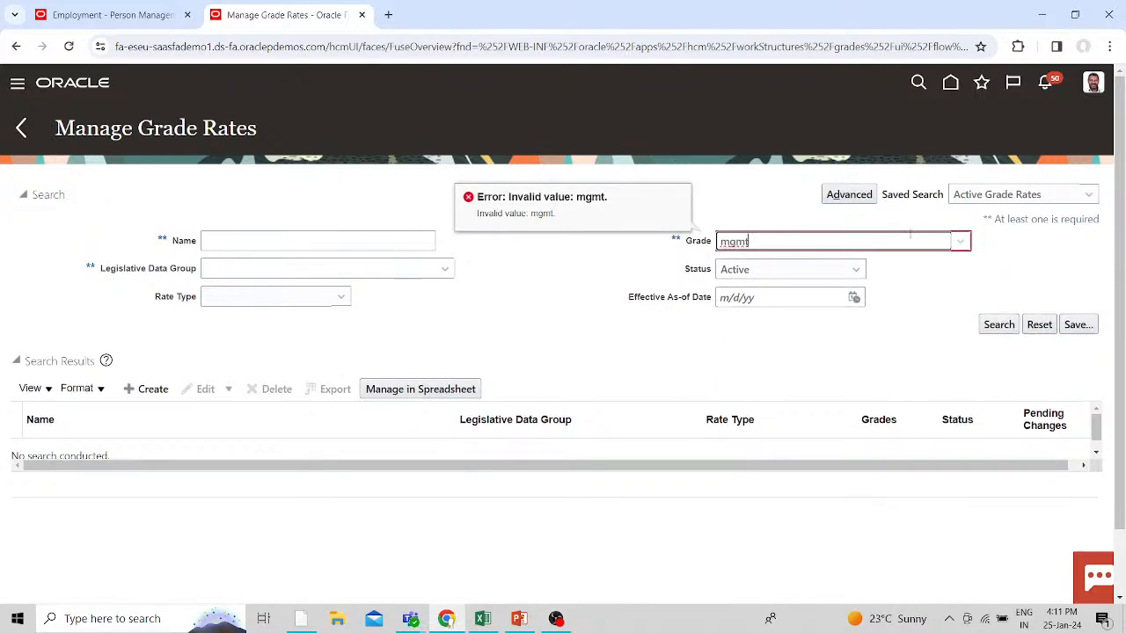
key("BackSpace")
key("BackSpace")
key("BackSpace")
key("BackSpace")
- Open the advanced grade lookup and search for grades whose name does not contain "xxx"
left_click(960, 242)
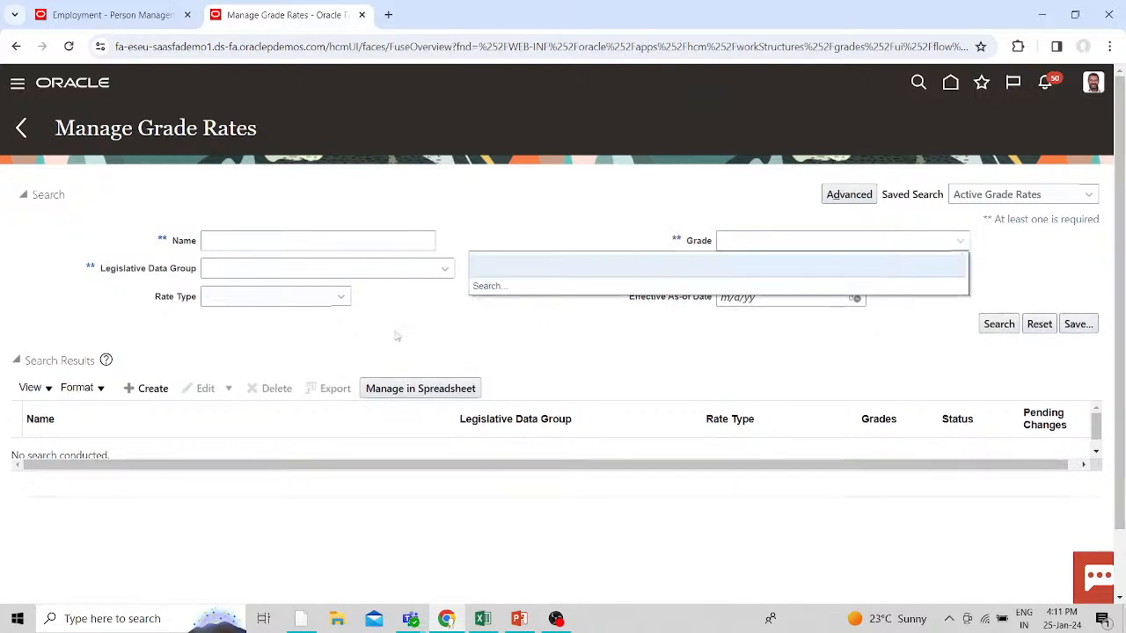
left_click(482, 285)
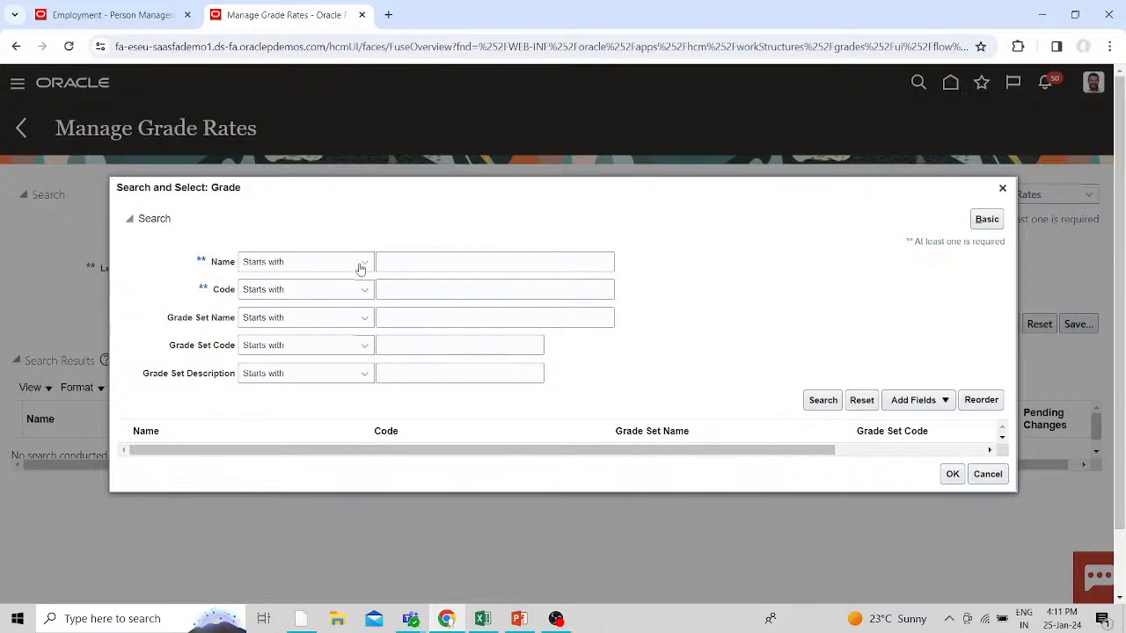
left_click(361, 263)
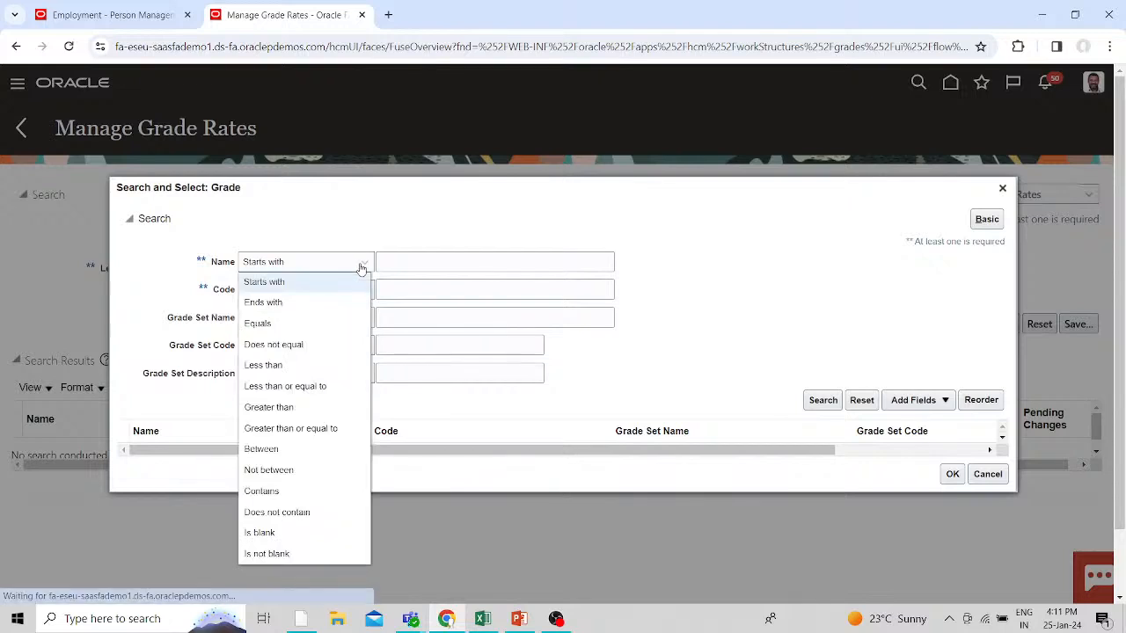
left_click(286, 519)
left_click(468, 261)
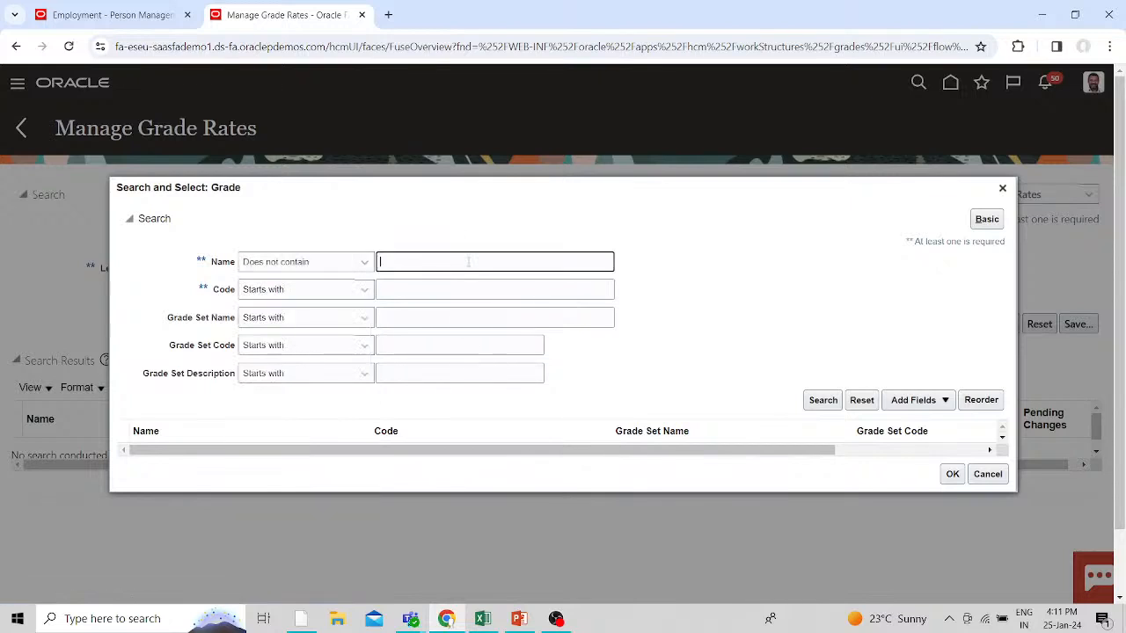
type("xxx")
left_click(823, 400)
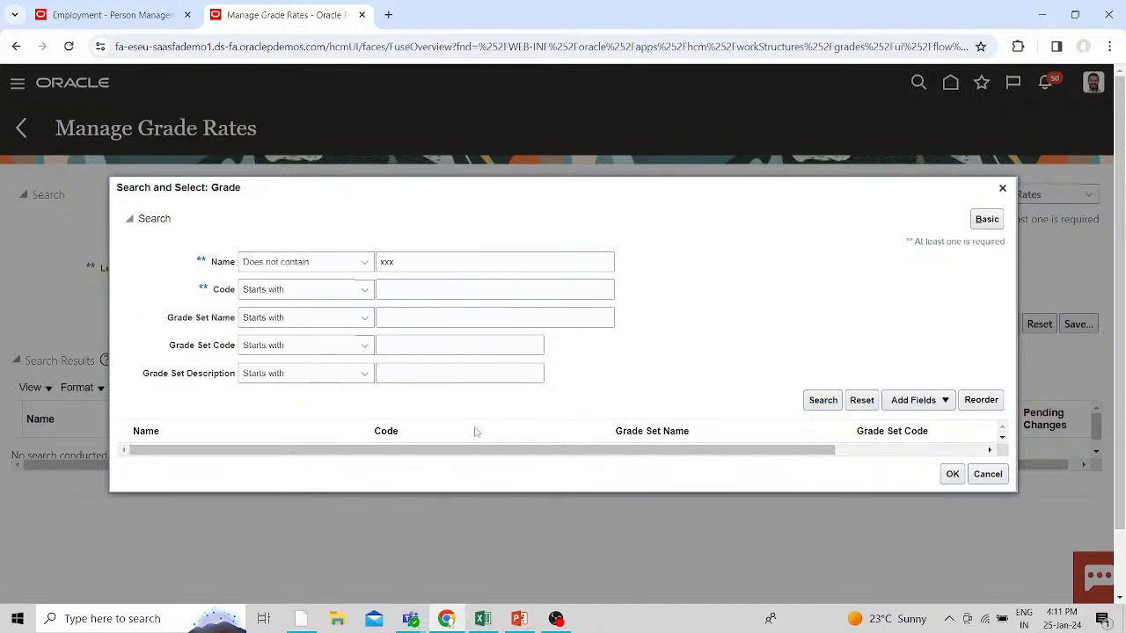
- Check the grade on the employee's assignment and select Mgmt06 from the grade lookup as the Grade search criterion
scroll(583, 367, "down", 10)
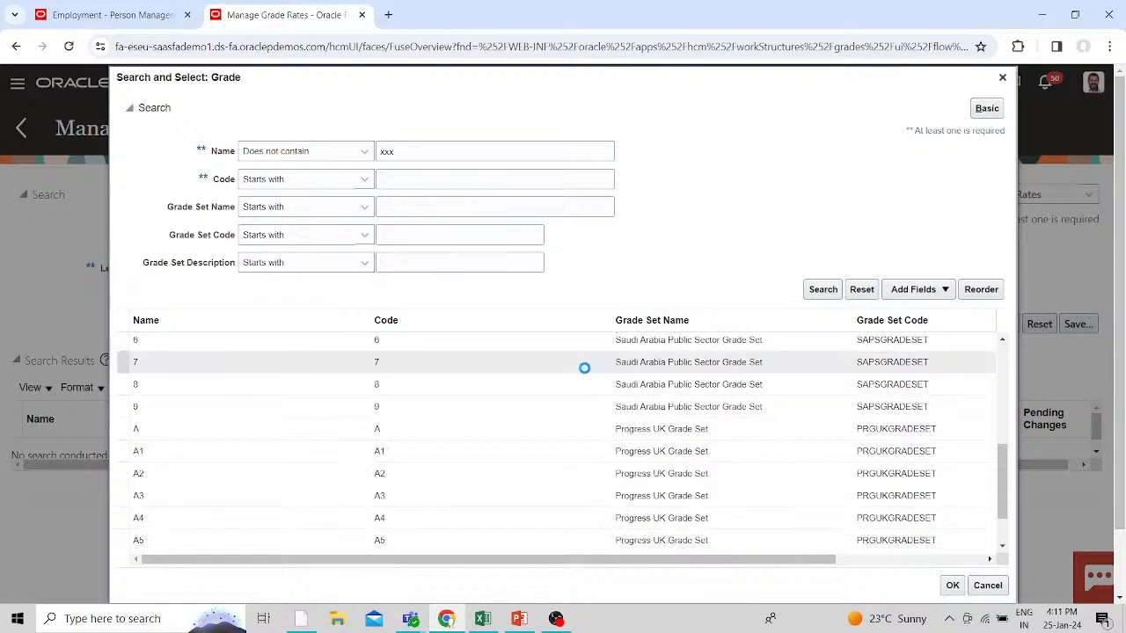
scroll(584, 368, "down", 15)
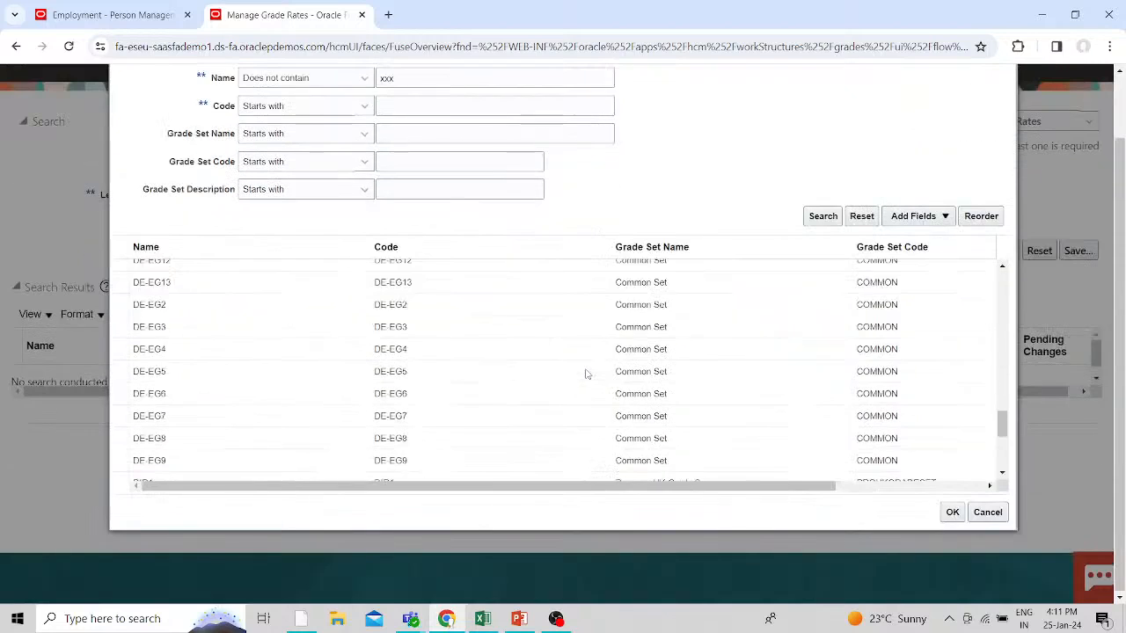
scroll(585, 371, "down", 10)
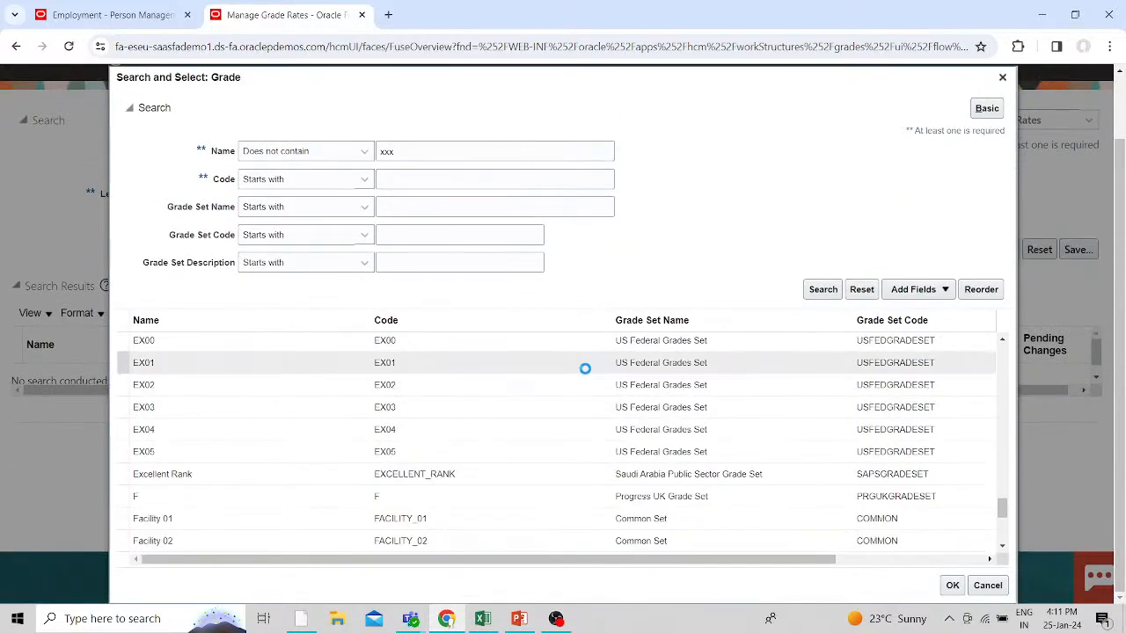
scroll(585, 368, "down", 10)
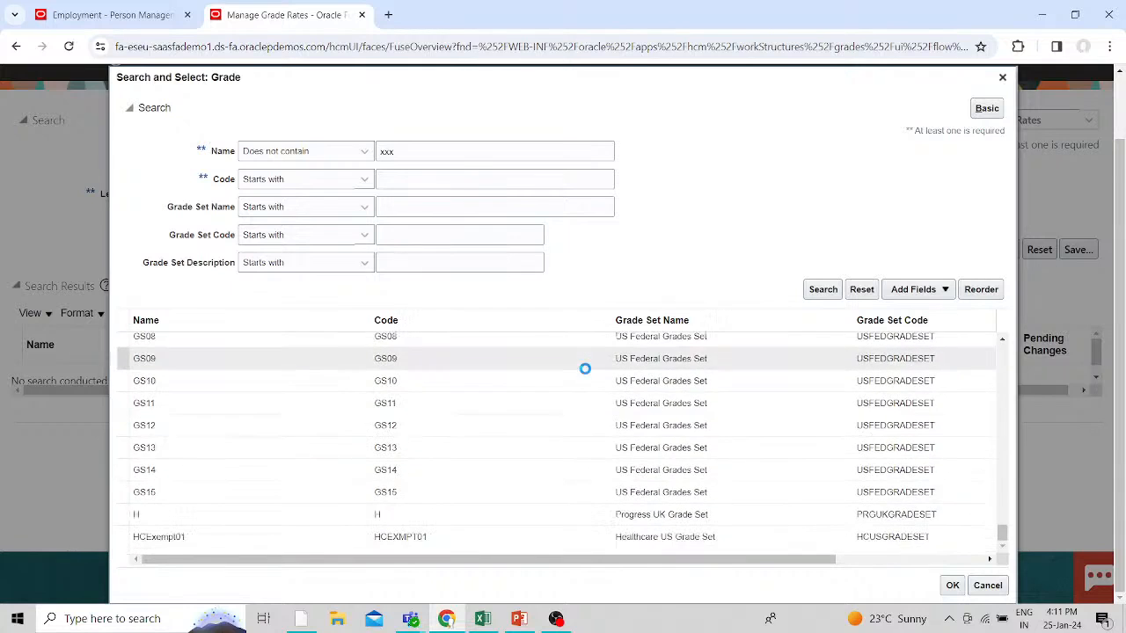
scroll(584, 368, "down", 10)
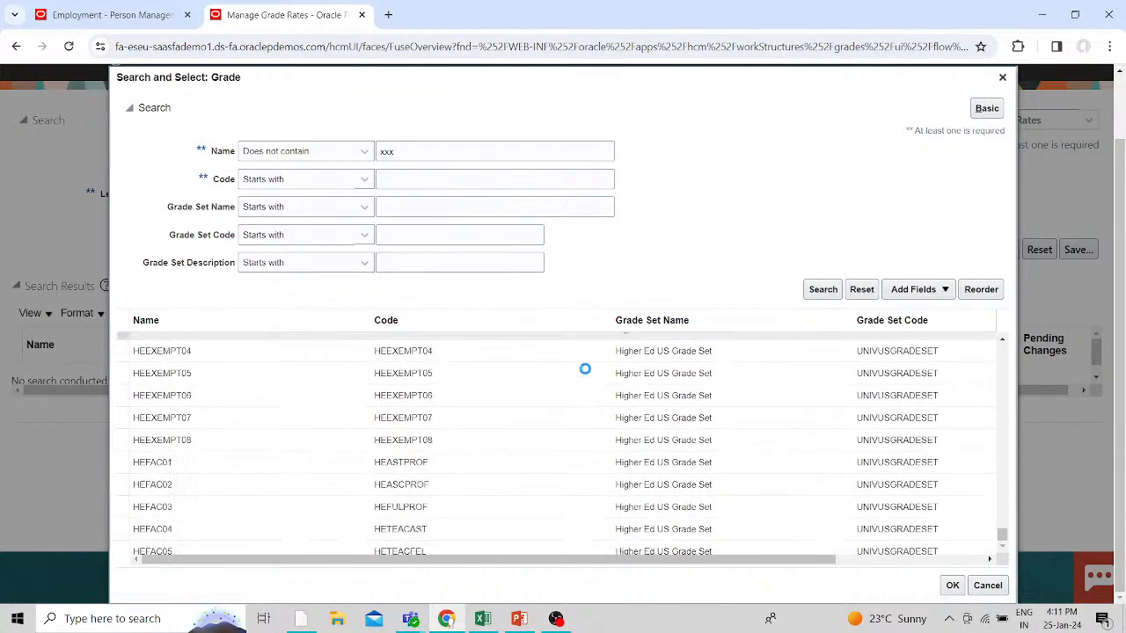
scroll(585, 368, "down", 10)
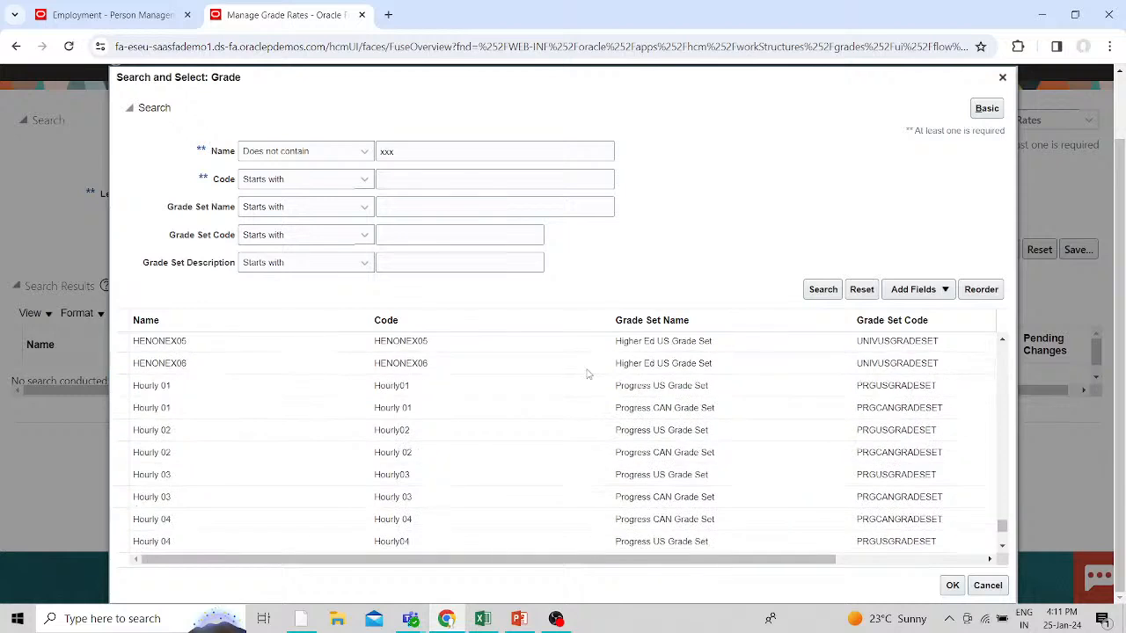
scroll(587, 371, "down", 10)
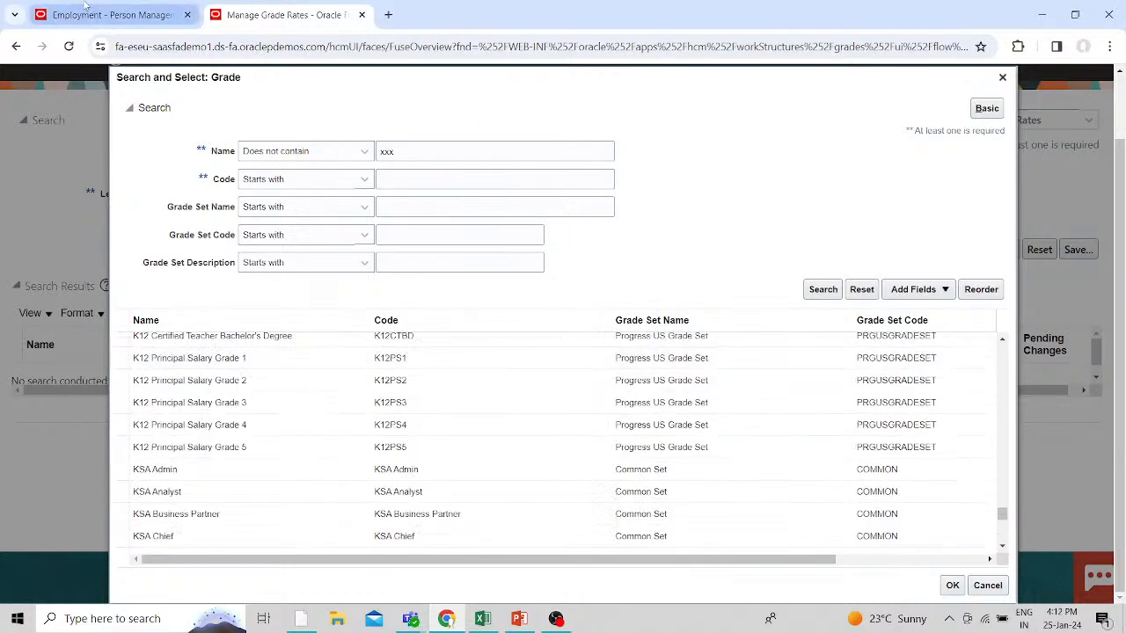
left_click(112, 15)
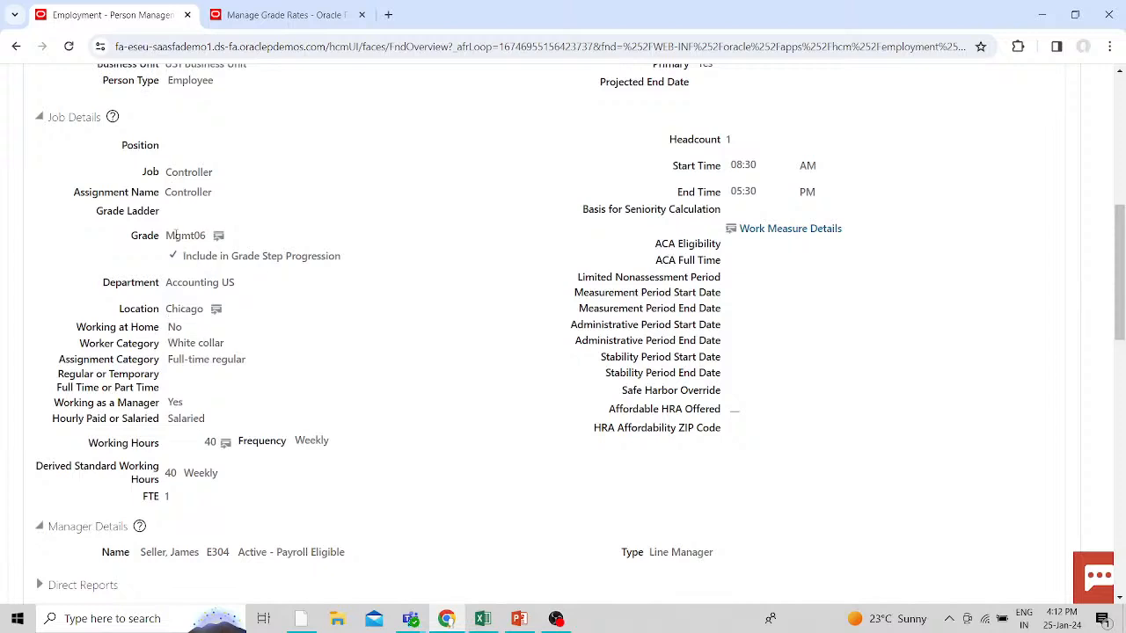
left_click(264, 15)
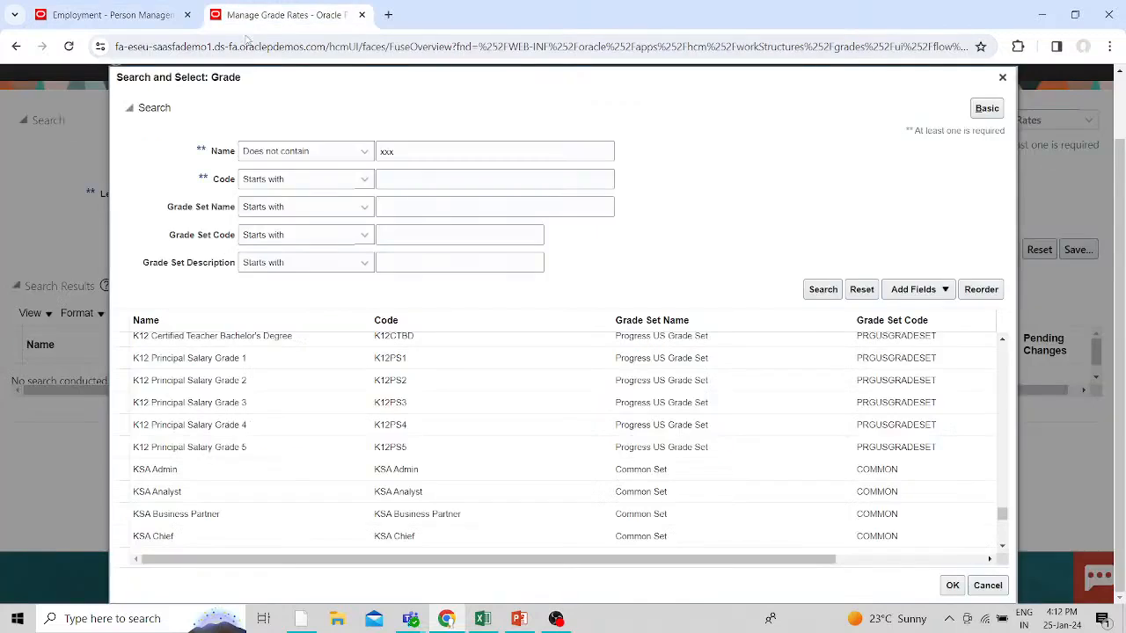
scroll(236, 440, "down", 15)
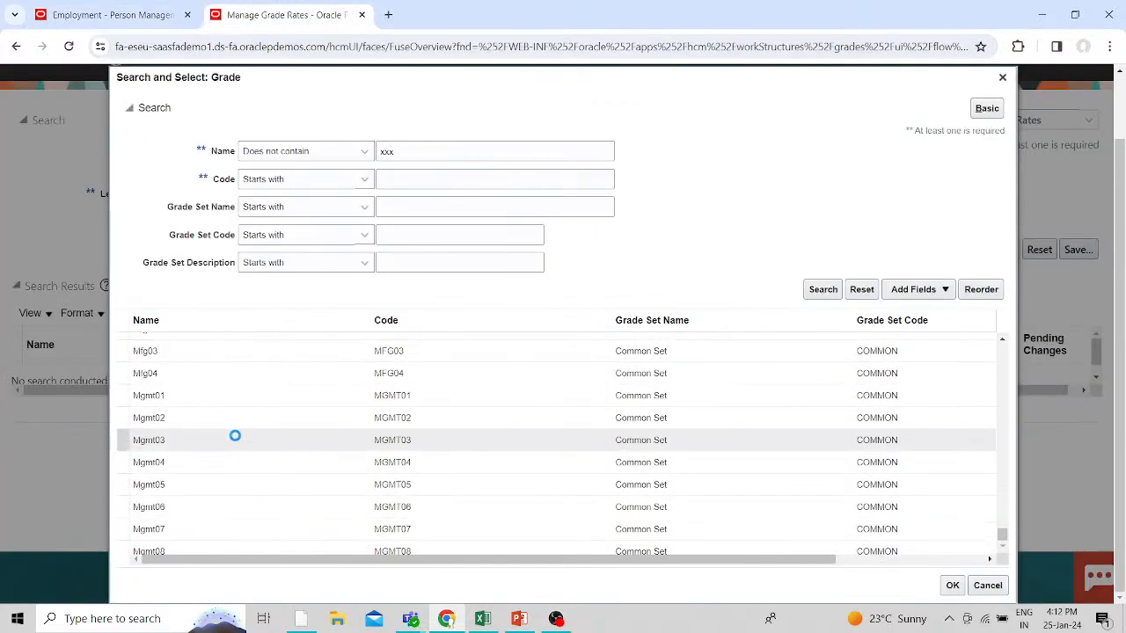
scroll(236, 441, "up", 2)
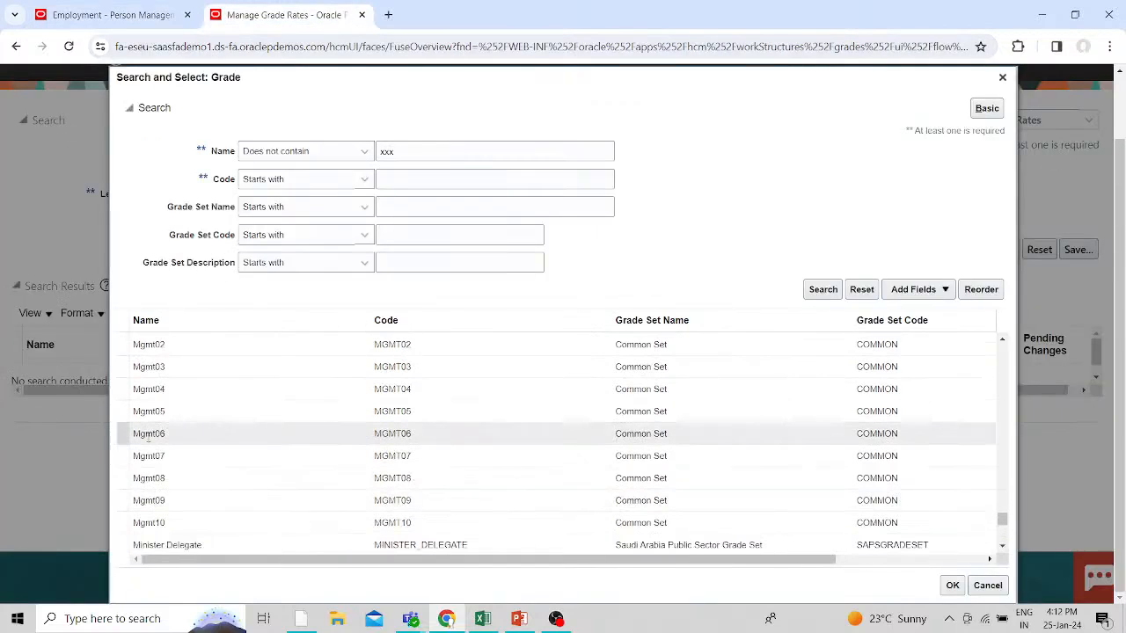
left_click(163, 435)
left_click(952, 585)
- Recheck the employee's assigned grade, run the grade rates search for Mgmt06, and look through the listed rates
left_click(127, 15)
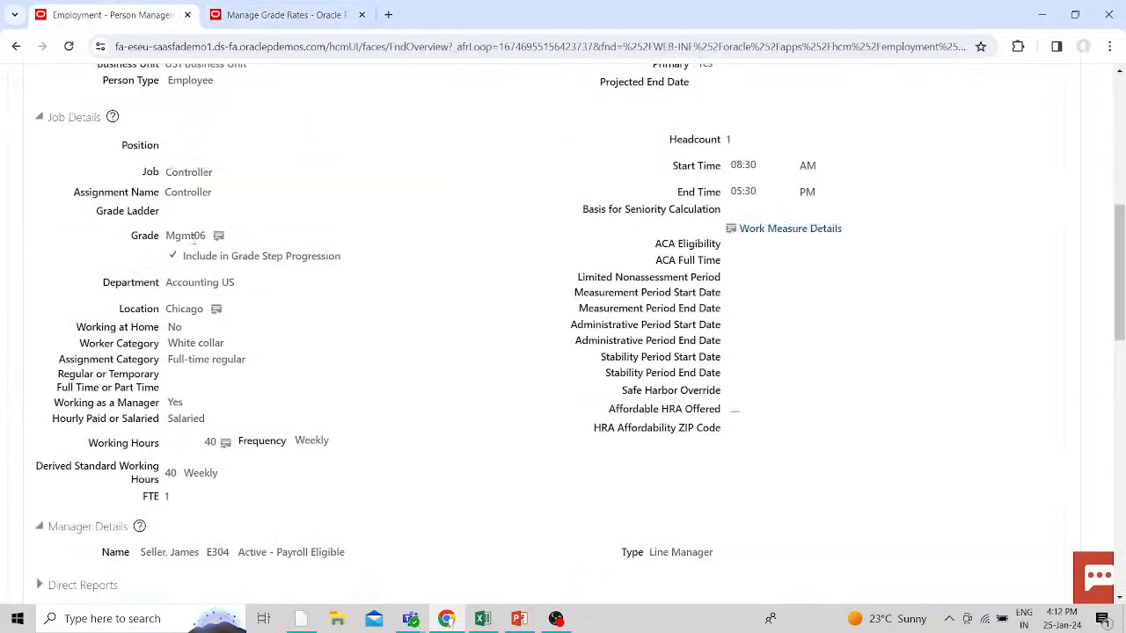
left_click(282, 15)
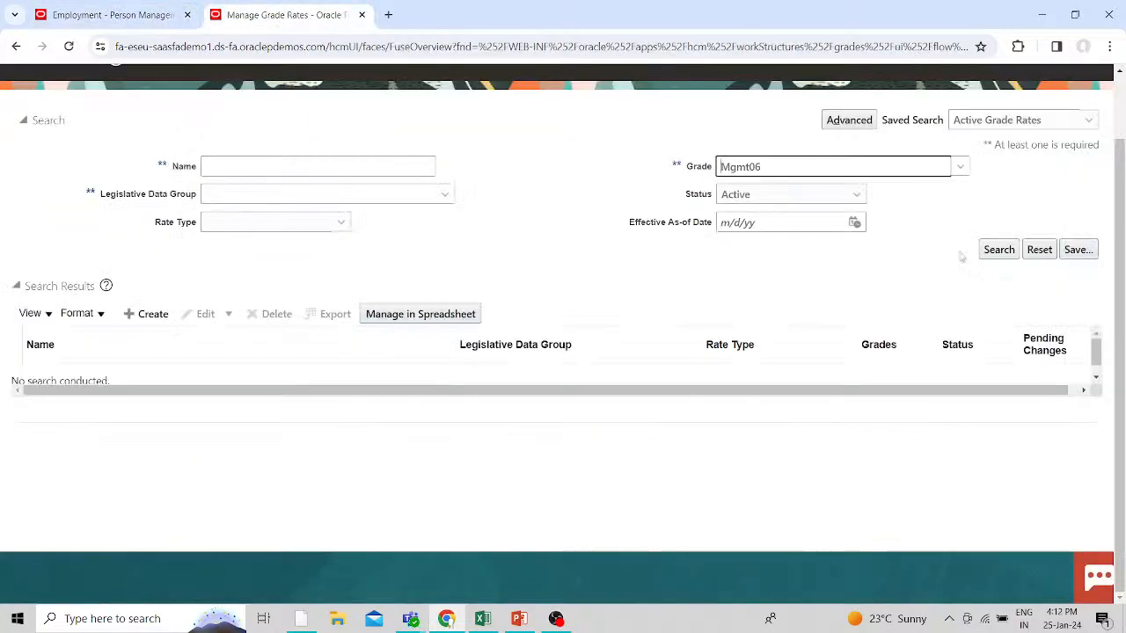
left_click(998, 251)
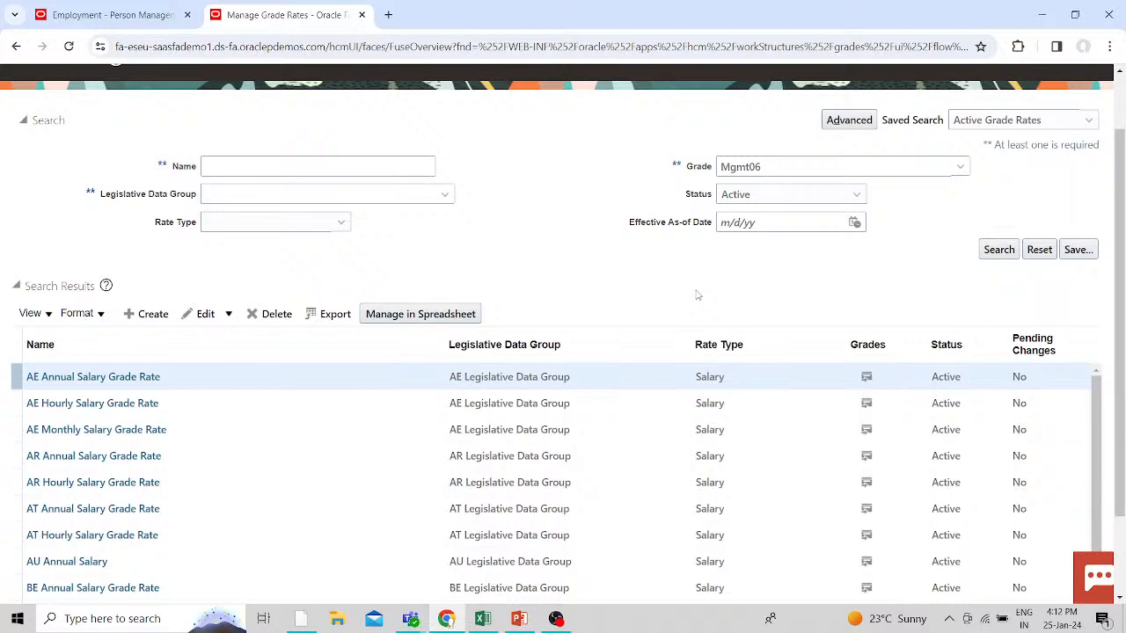
scroll(698, 295, "down", 2)
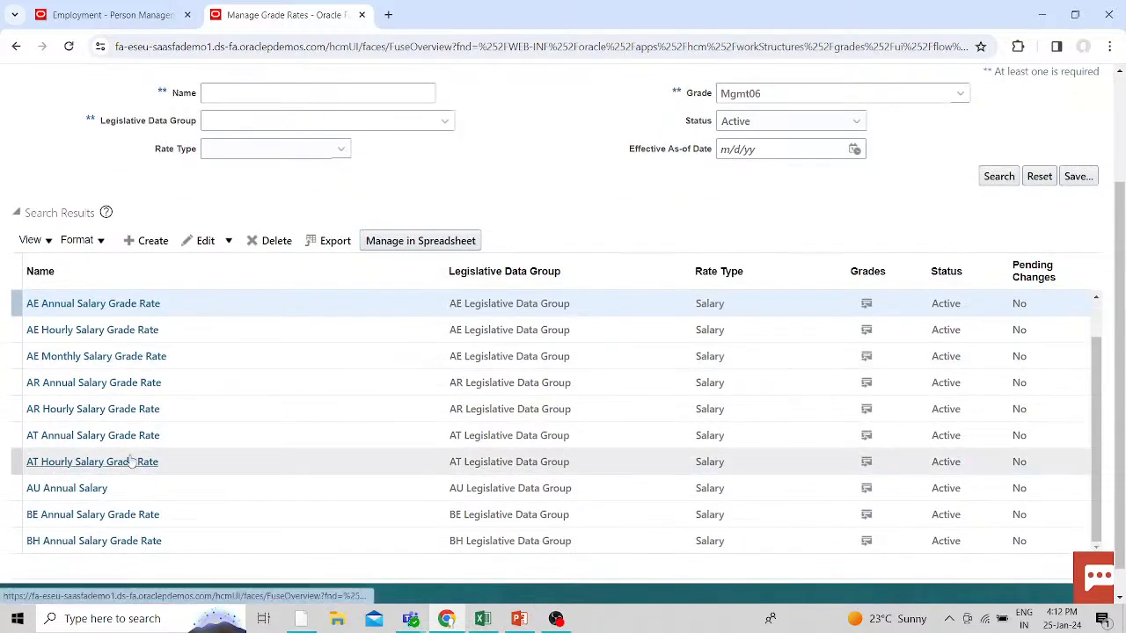
scroll(130, 462, "down", 2)
- Open the employee's Compensation page from their person management record and review the Current Salary details
left_click(125, 20)
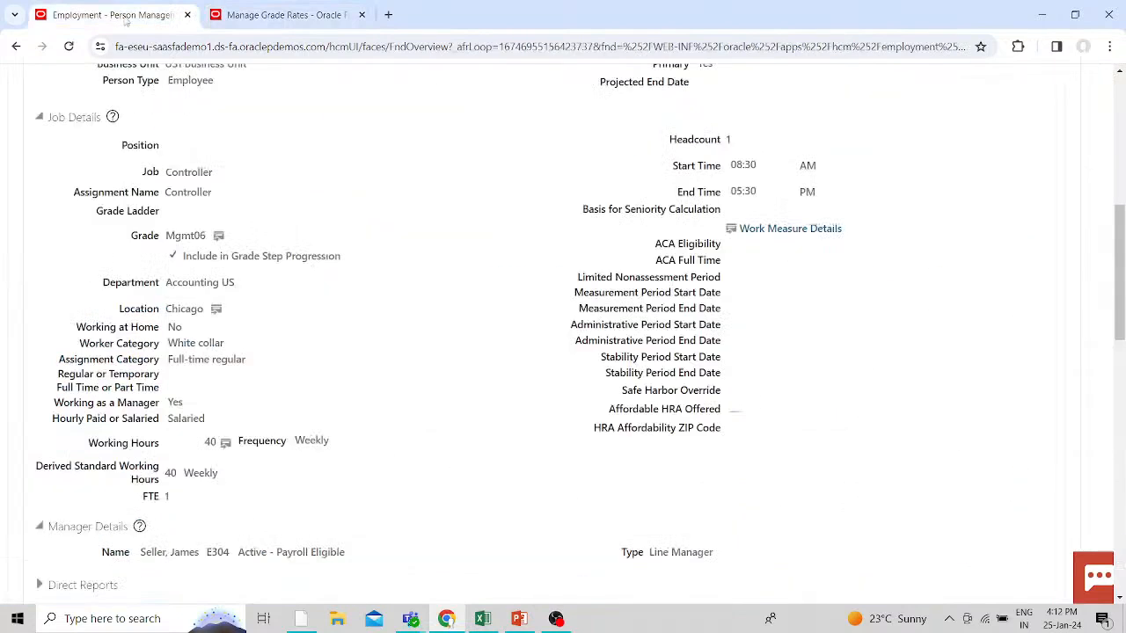
scroll(302, 375, "up", 6)
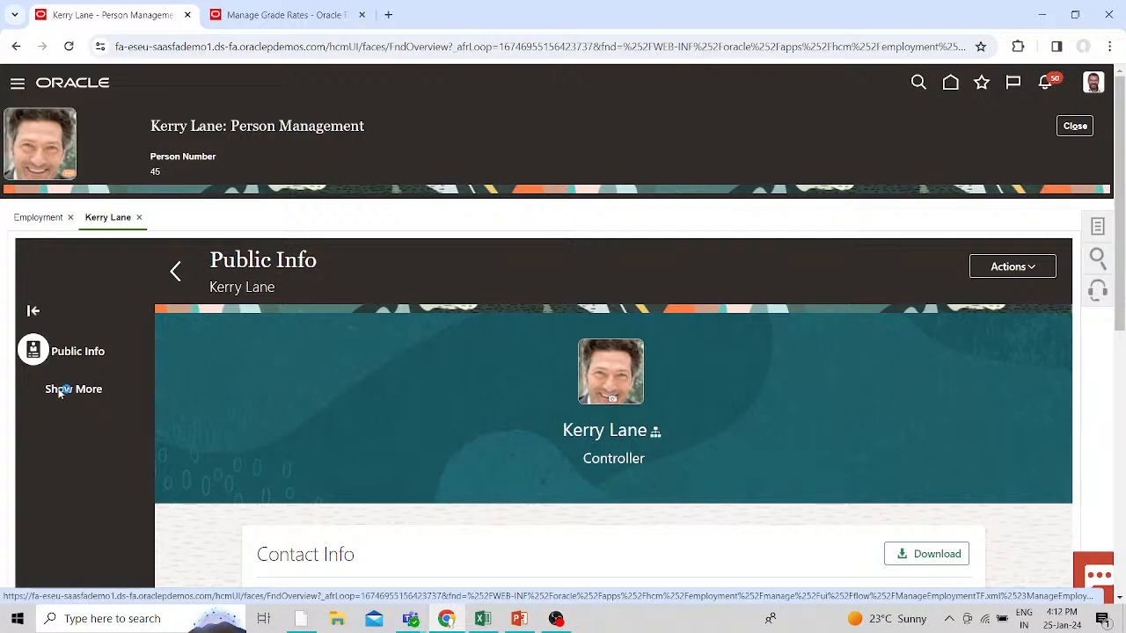
left_click(62, 389)
scroll(60, 395, "down", 5)
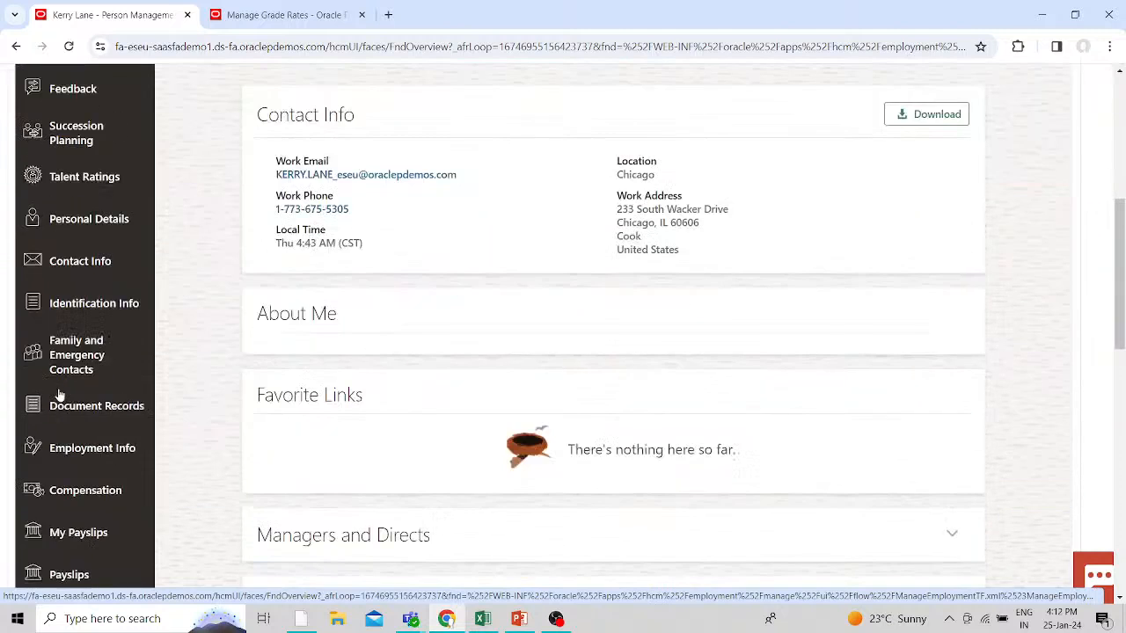
scroll(58, 400, "down", 1)
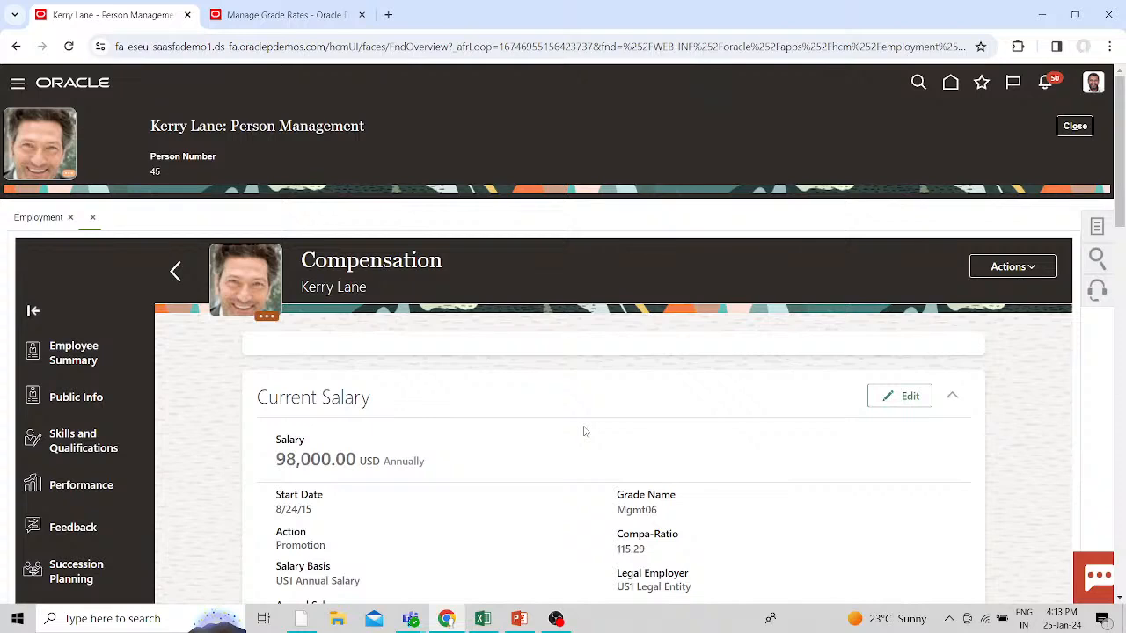
scroll(465, 541, "down", 2)
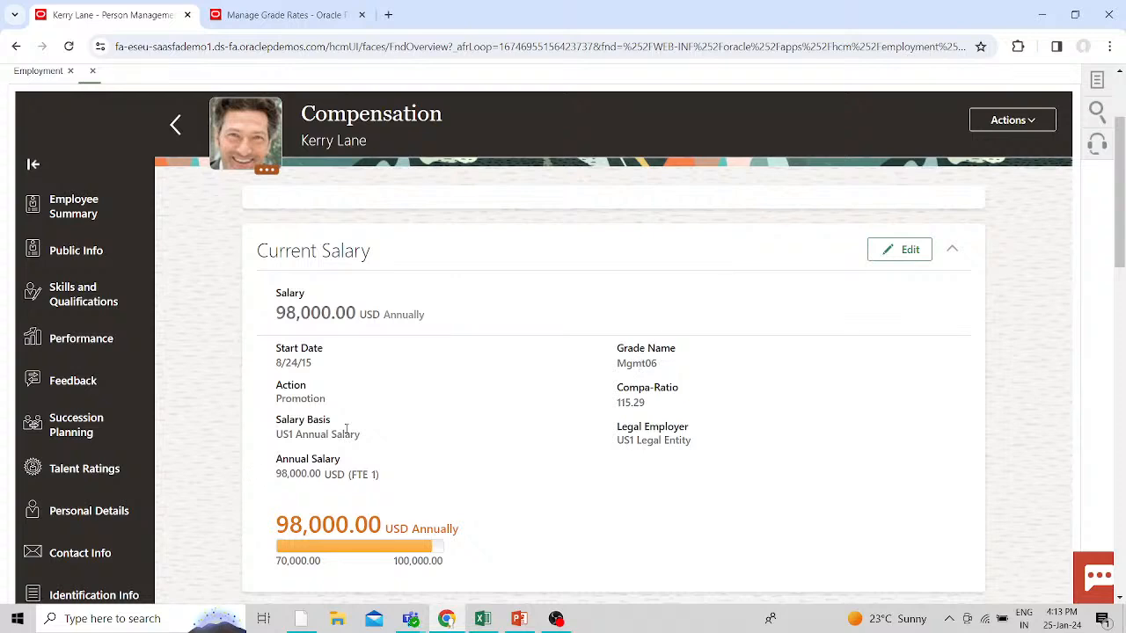
- Return to the grade rates, look up "US" to set Legislative Data Group to US Legislative Data Group, and rerun the search
left_click(283, 15)
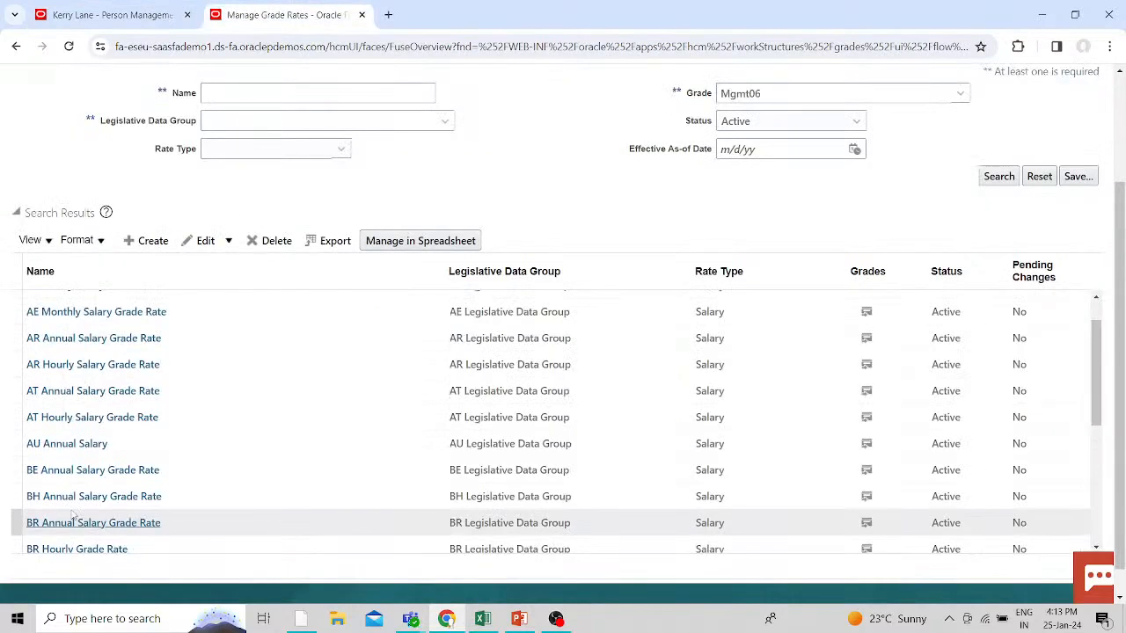
scroll(94, 474, "down", 3)
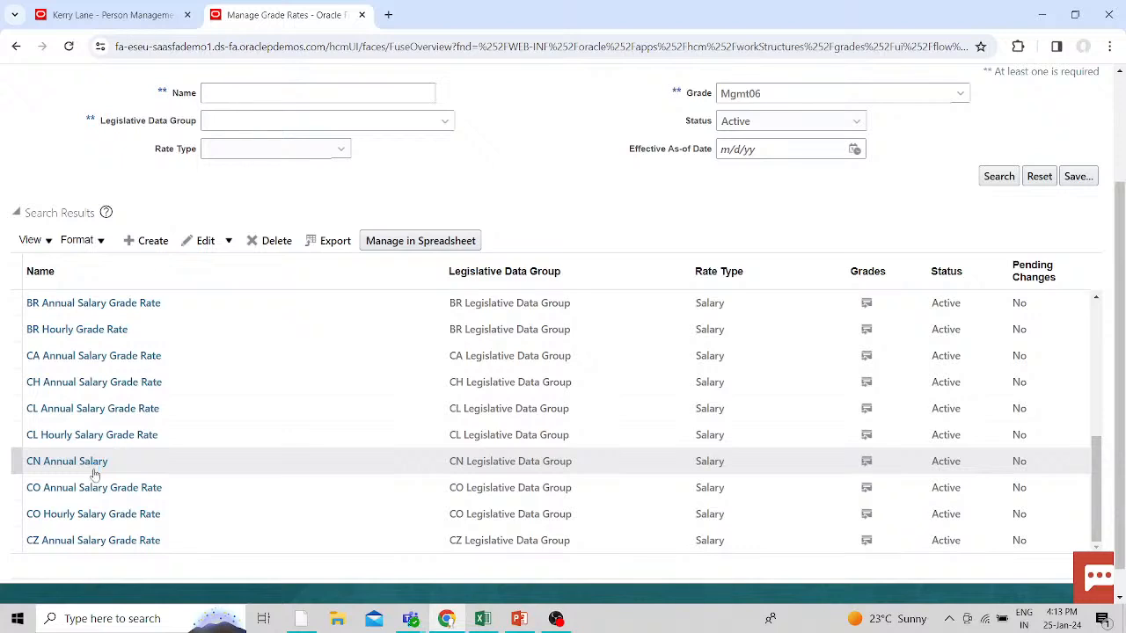
scroll(94, 474, "down", 2)
scroll(94, 475, "down", 3)
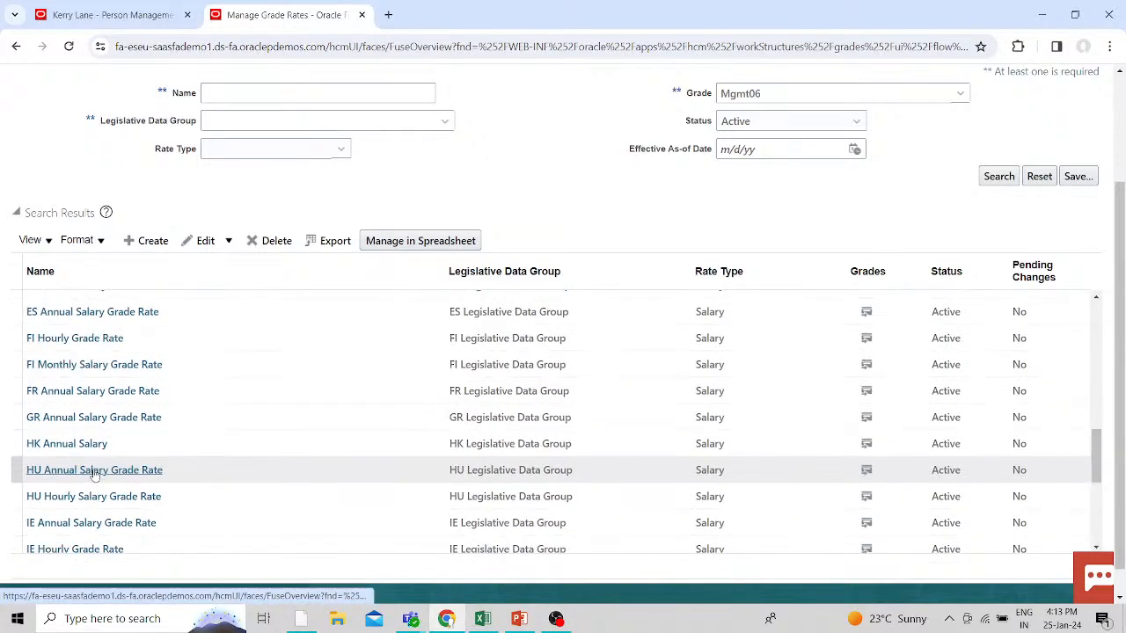
left_click(447, 122)
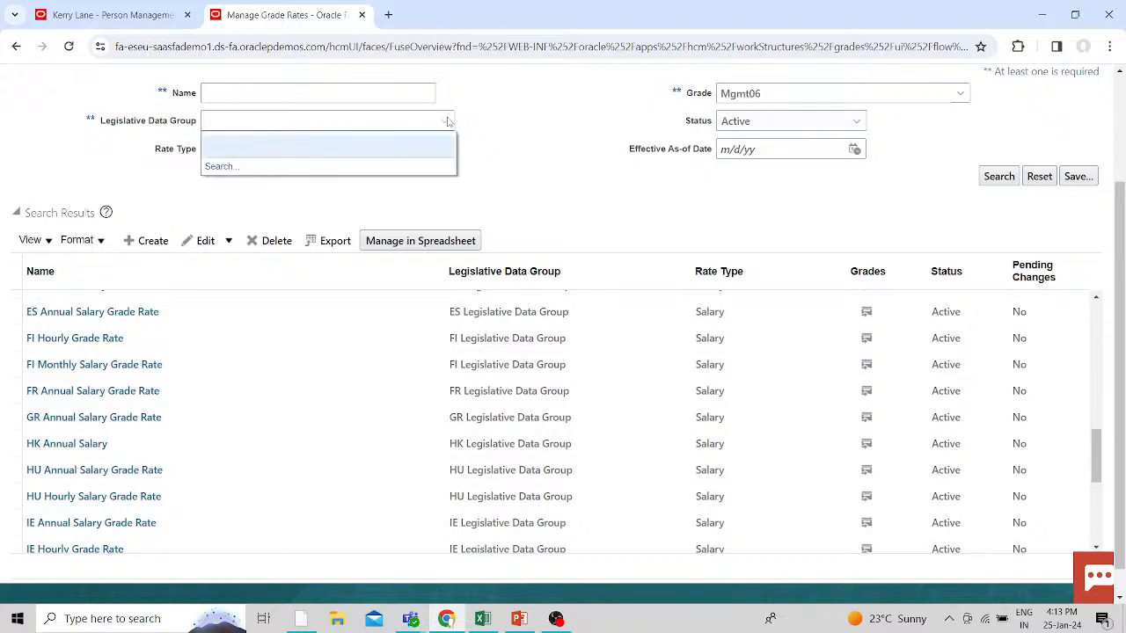
left_click(219, 166)
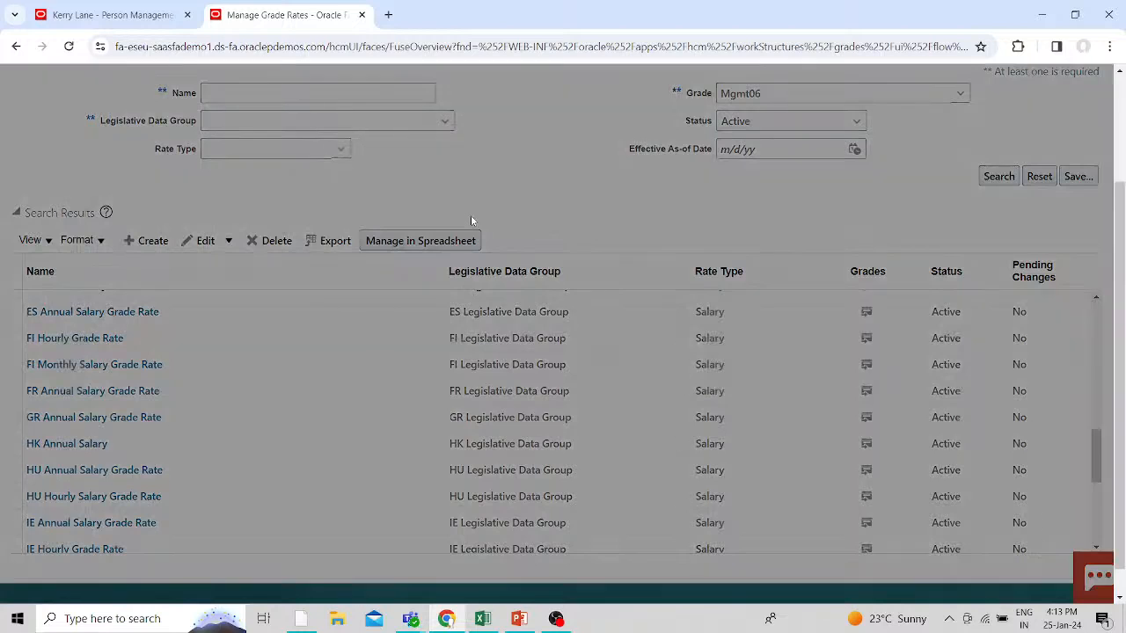
left_click(580, 317)
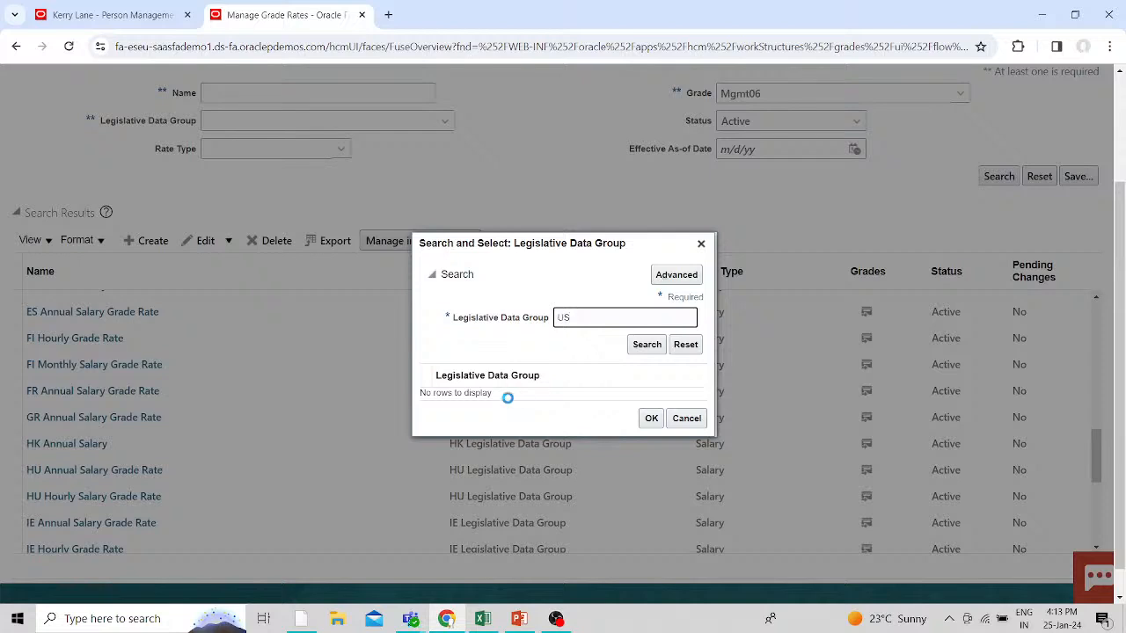
left_click(562, 393)
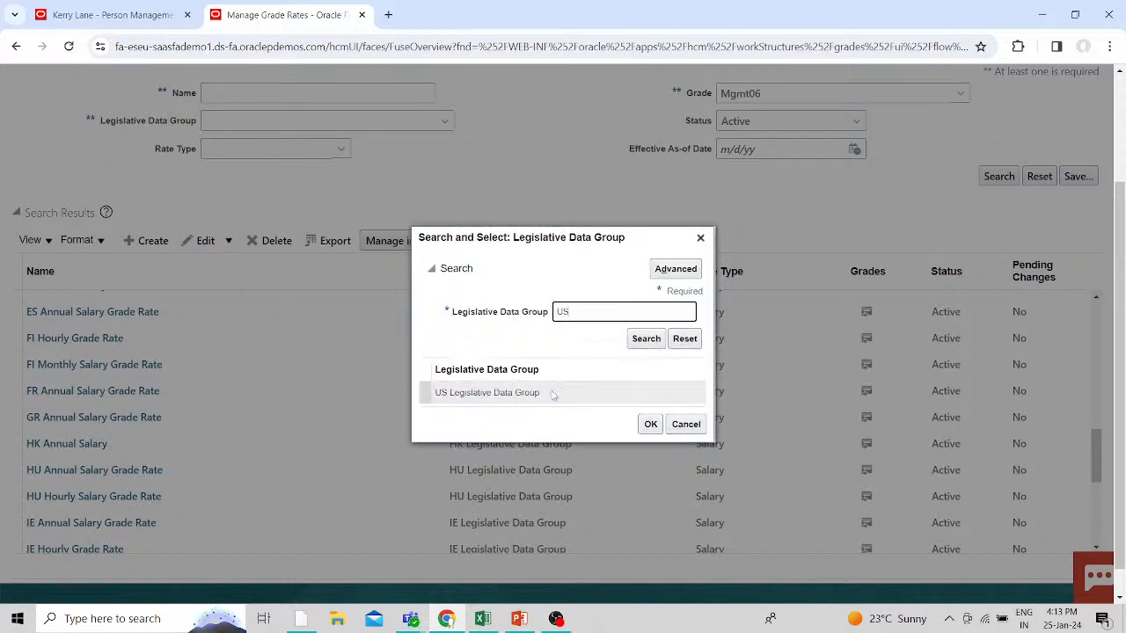
left_click(651, 419)
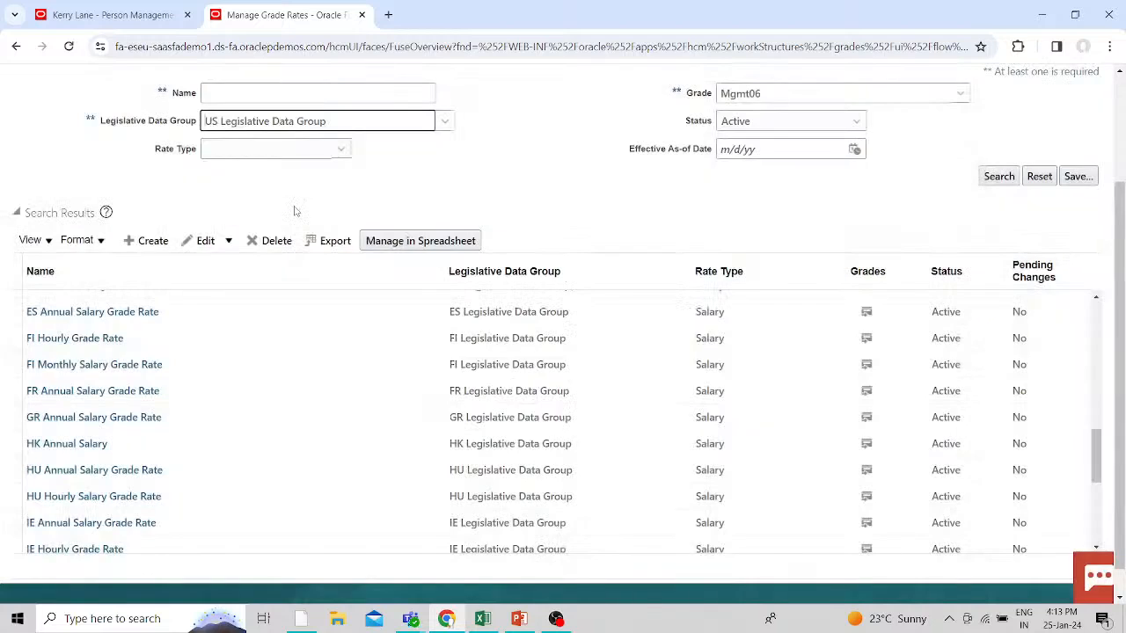
left_click(999, 176)
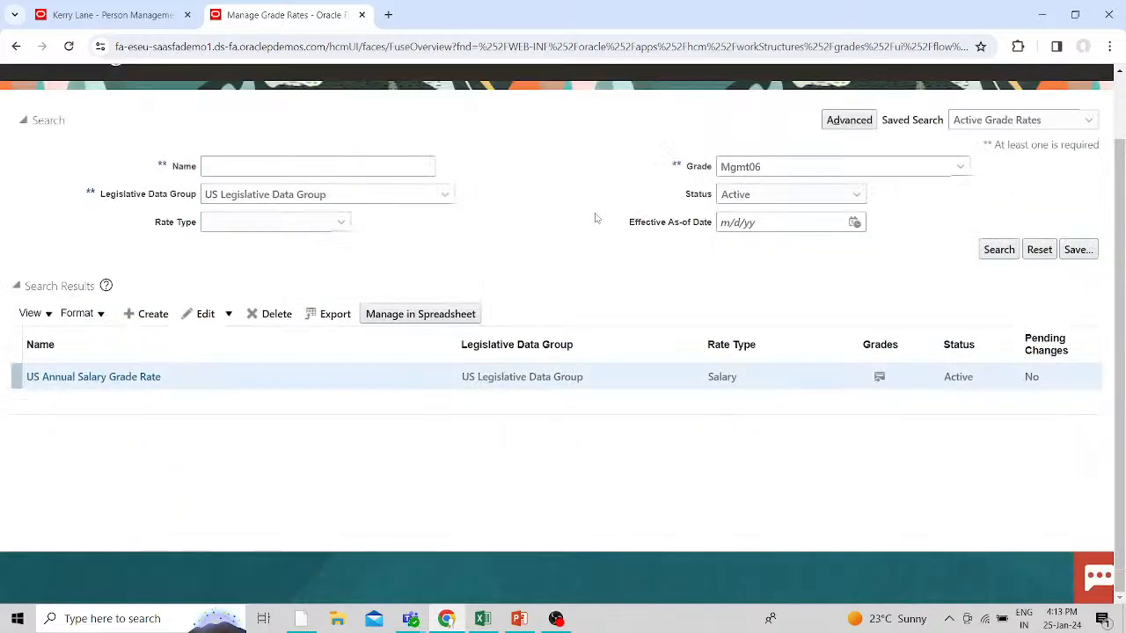
- Open the US Annual Salary Grade Rate and examine the minimum, maximum and midpoint for grade Mgmt06
left_click(106, 380)
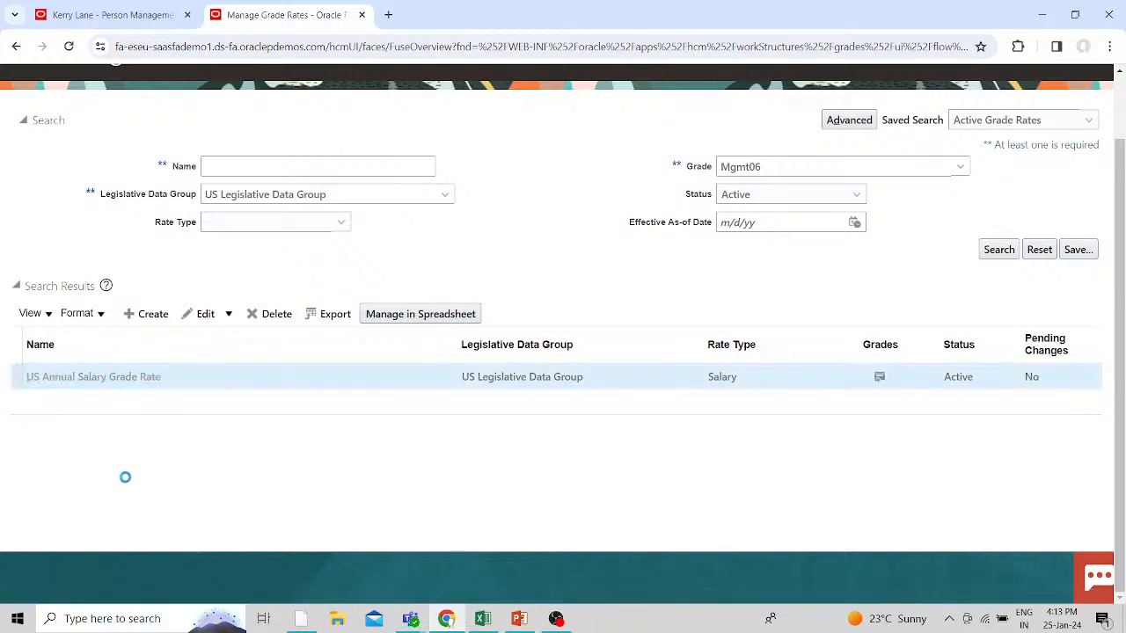
scroll(355, 356, "down", 2)
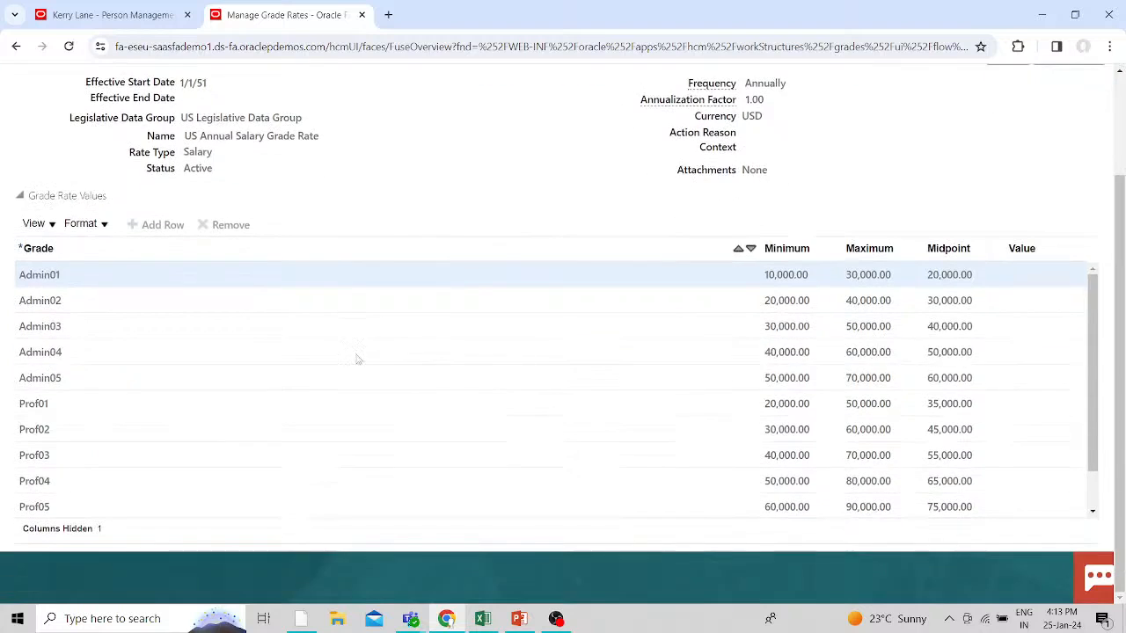
scroll(58, 479, "down", 5)
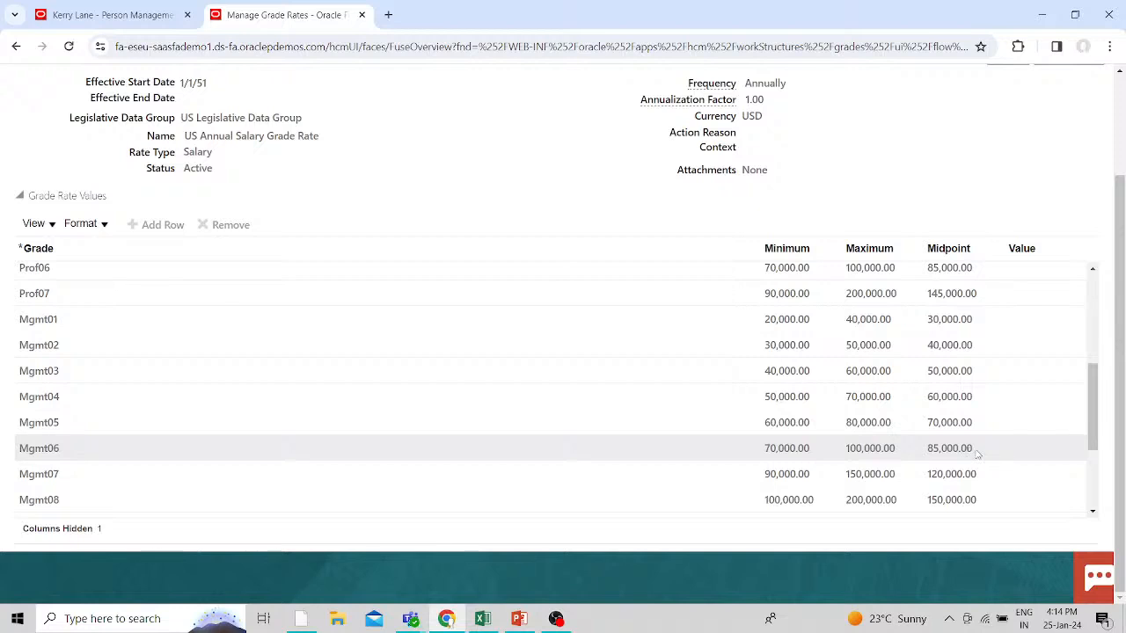
- Return to the employee's Compensation page and compare the current salary with the grade's salary range
left_click(119, 10)
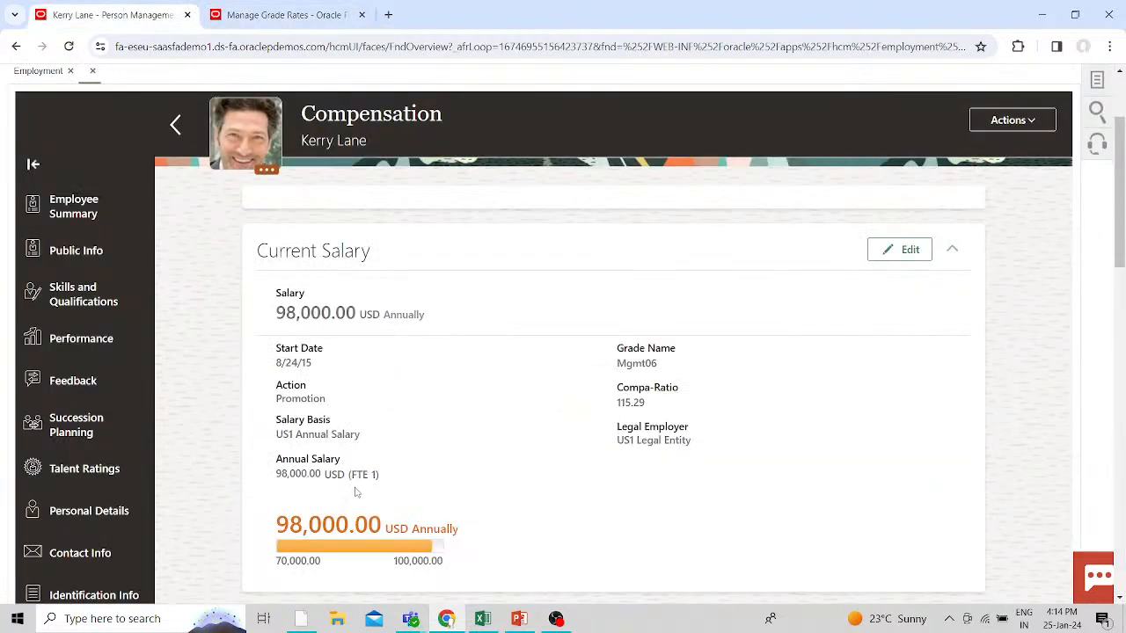
scroll(356, 493, "down", 1)
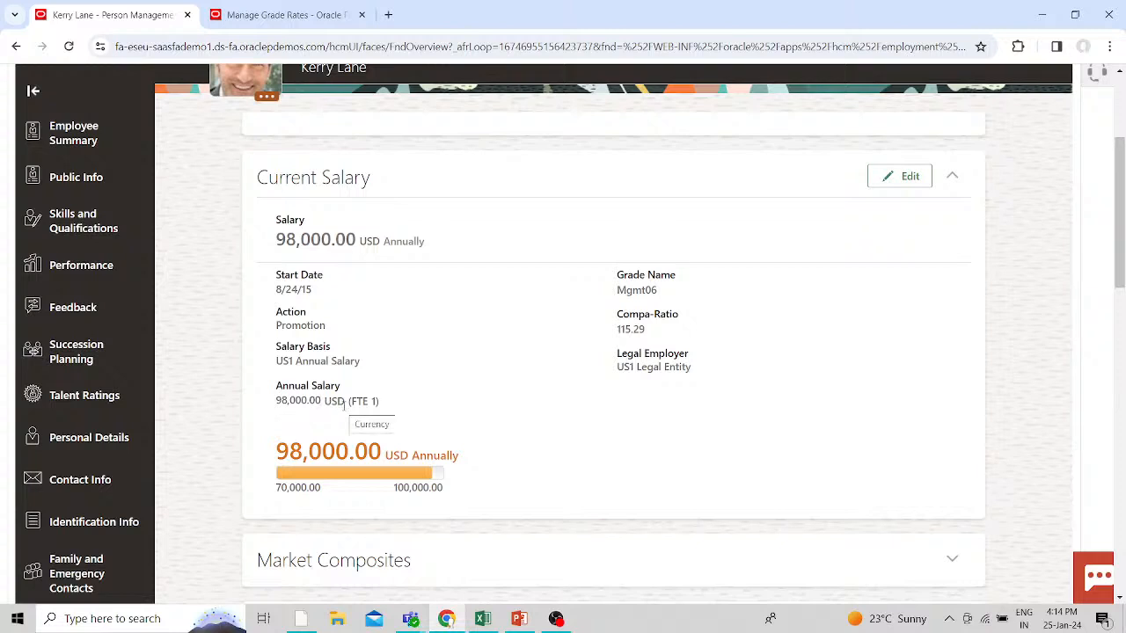
scroll(344, 405, "down", 3)
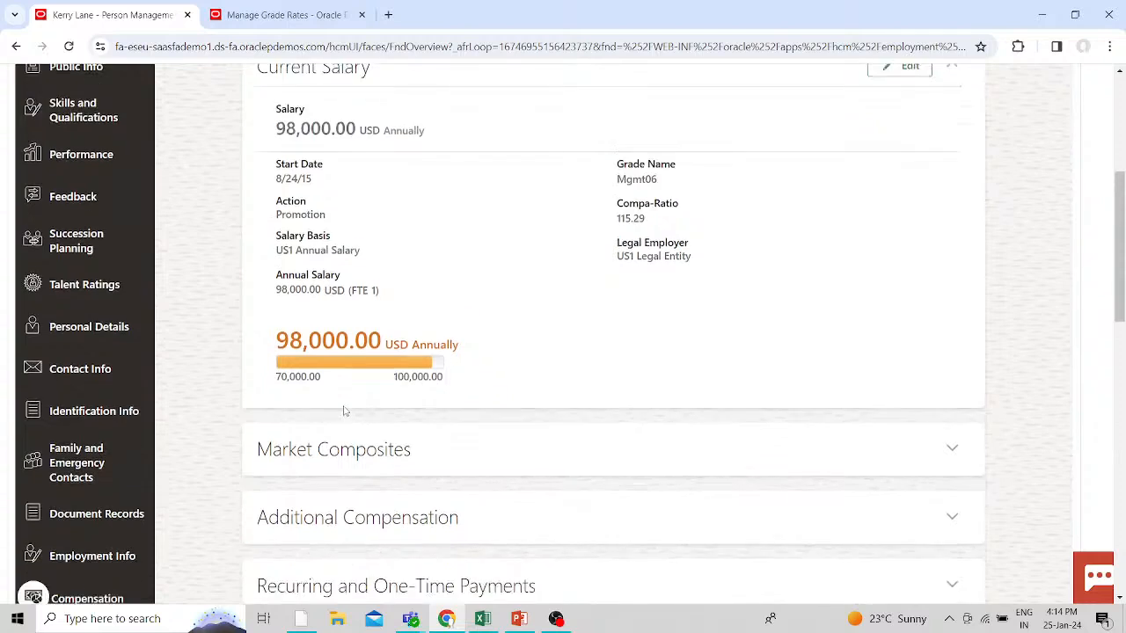
- Return to the employee's Employment record and start an update of the Controller assignment
scroll(344, 405, "up", 3)
scroll(344, 405, "up", 1)
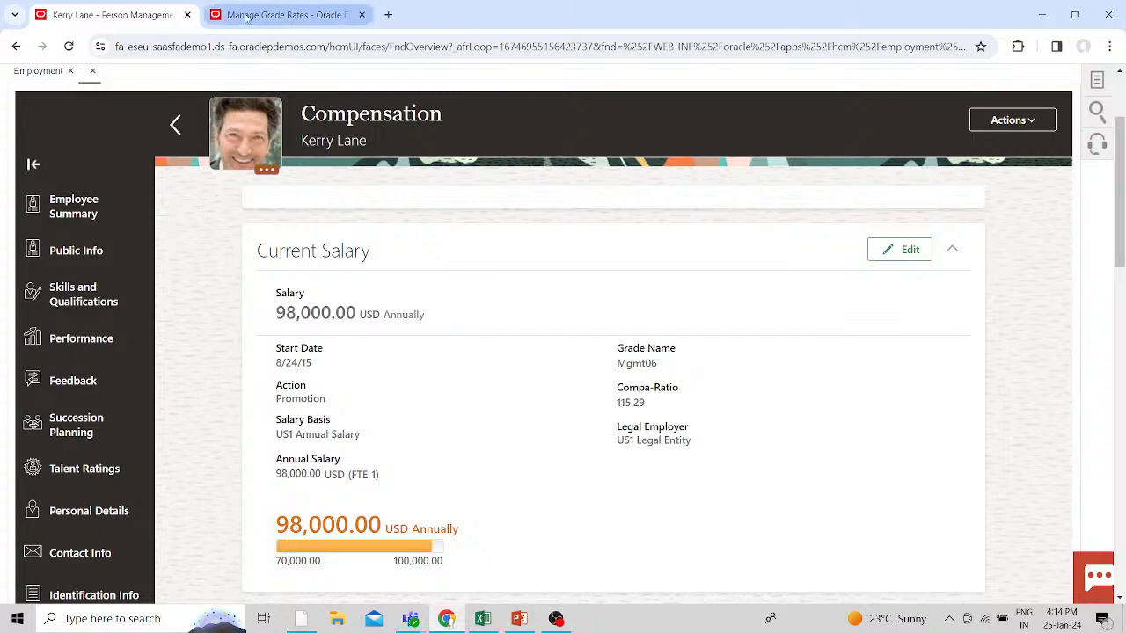
scroll(281, 176, "up", 1)
scroll(287, 183, "up", 1)
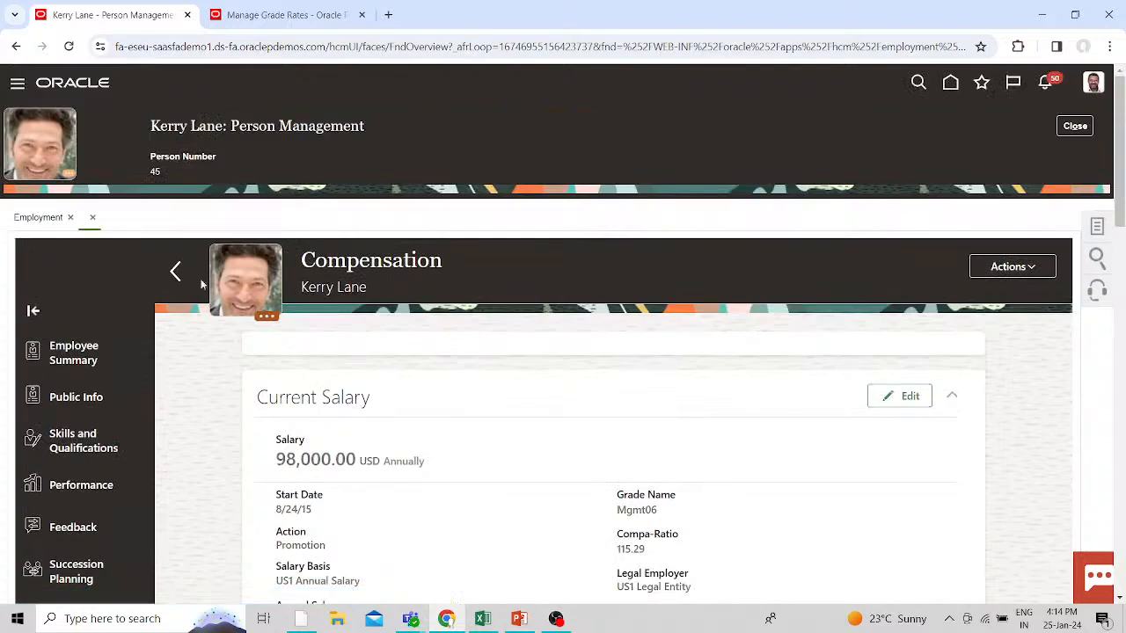
left_click(46, 219)
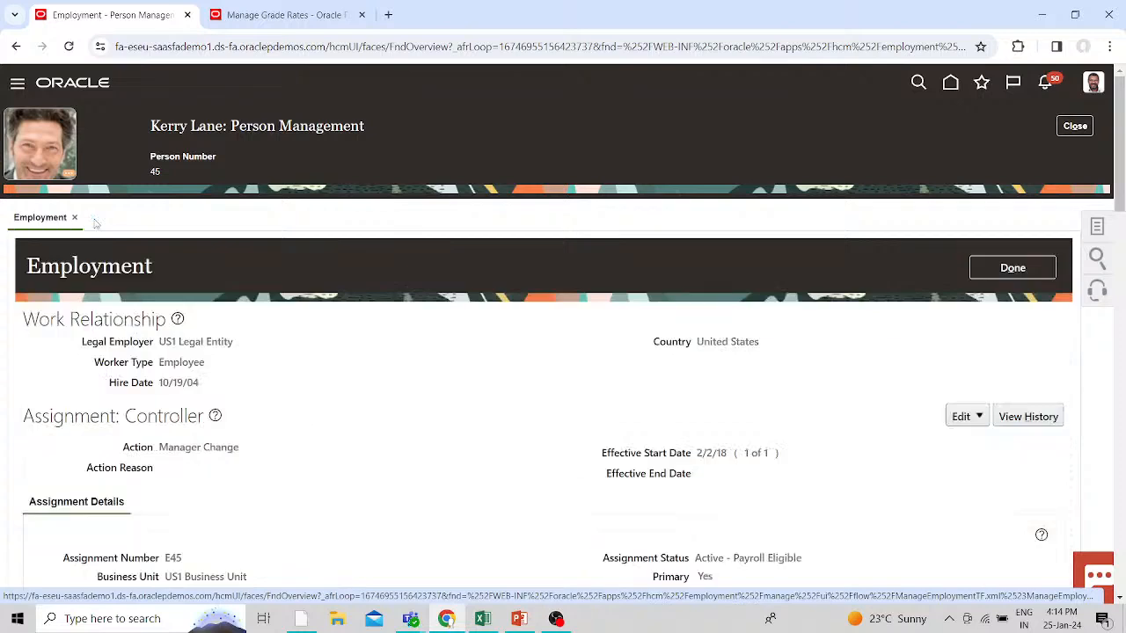
left_click(975, 421)
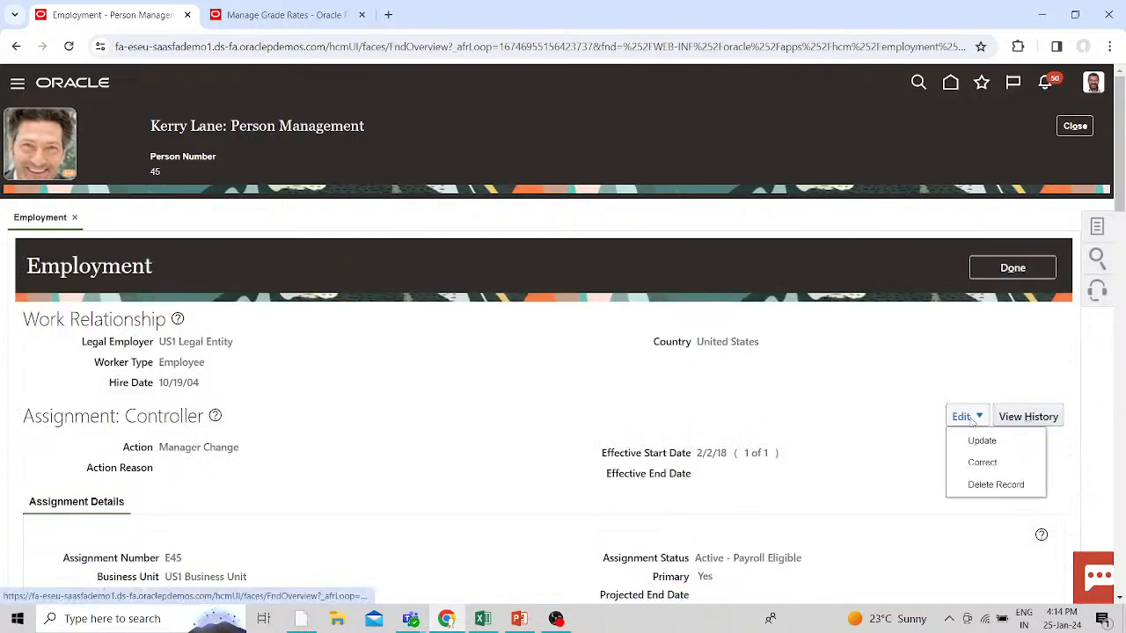
left_click(983, 443)
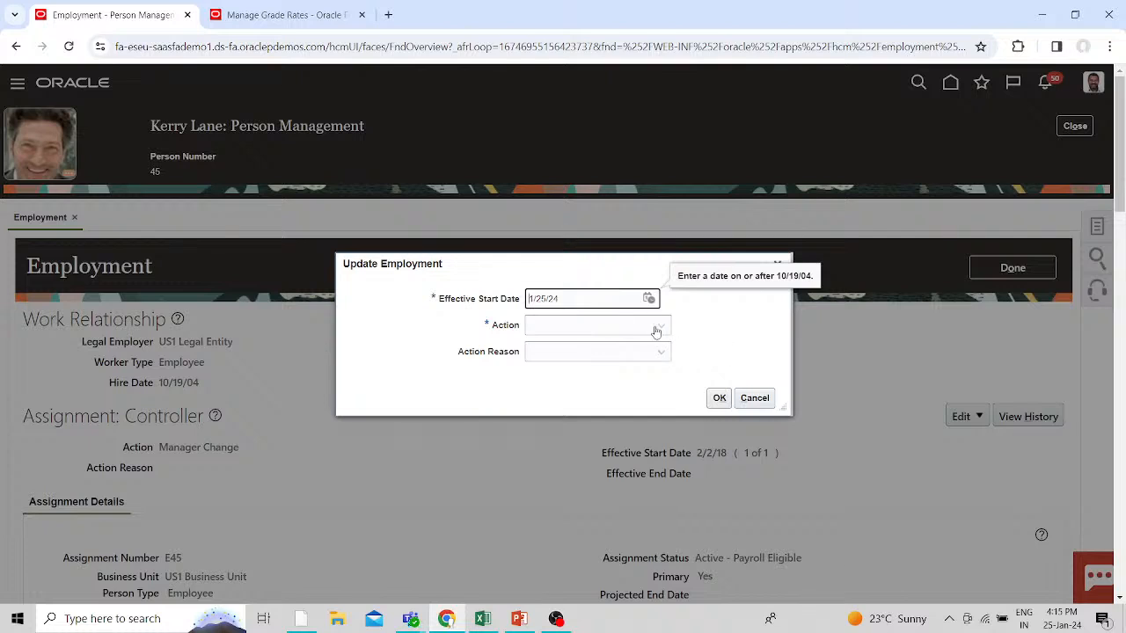
- Set the employment update's Action to Transfer
left_click(656, 326)
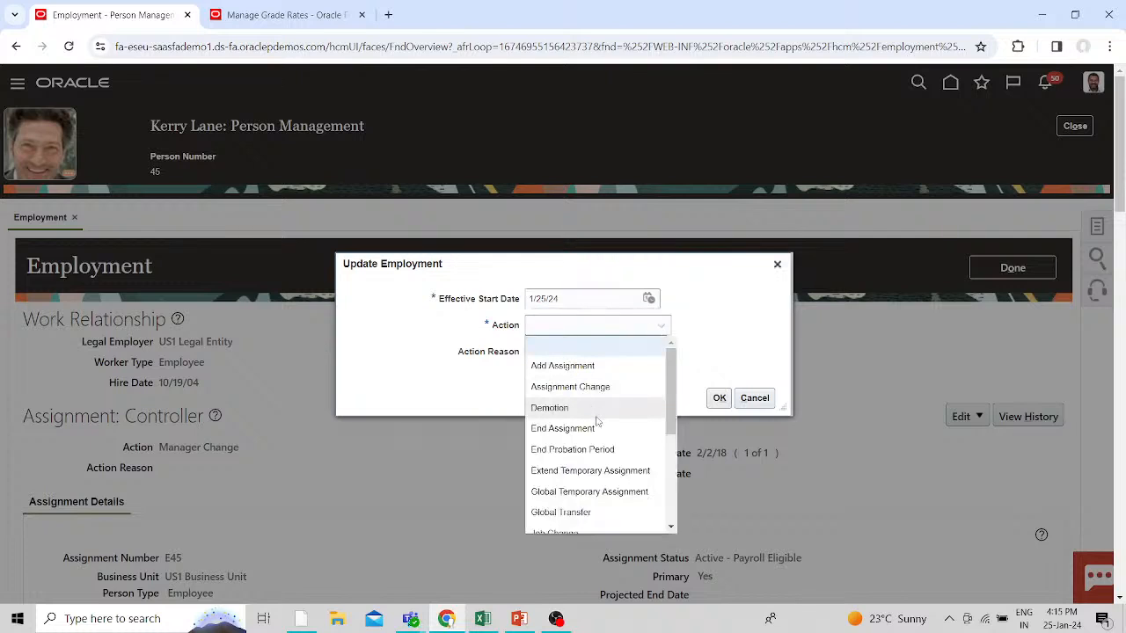
scroll(598, 424, "down", 1)
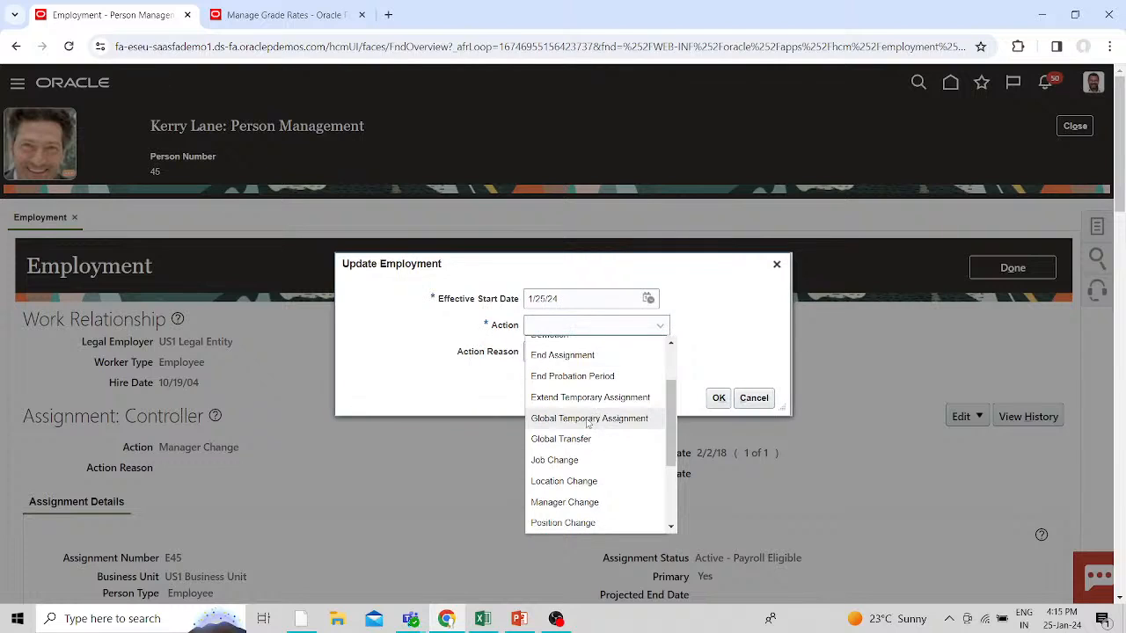
scroll(587, 423, "down", 2)
scroll(587, 423, "up", 1)
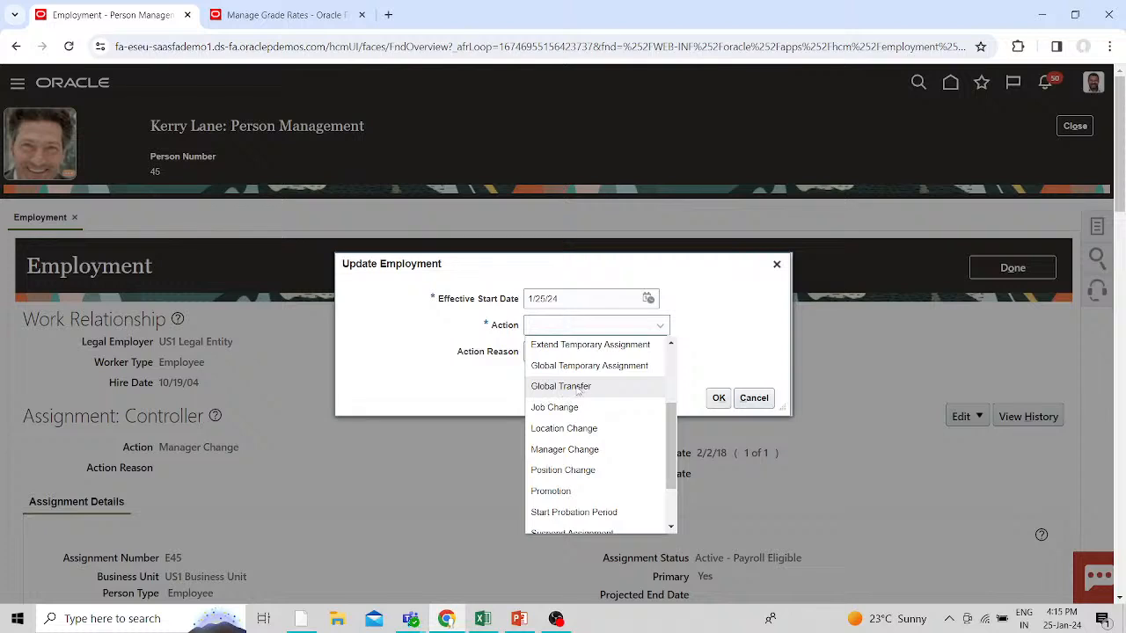
scroll(585, 453, "down", 2)
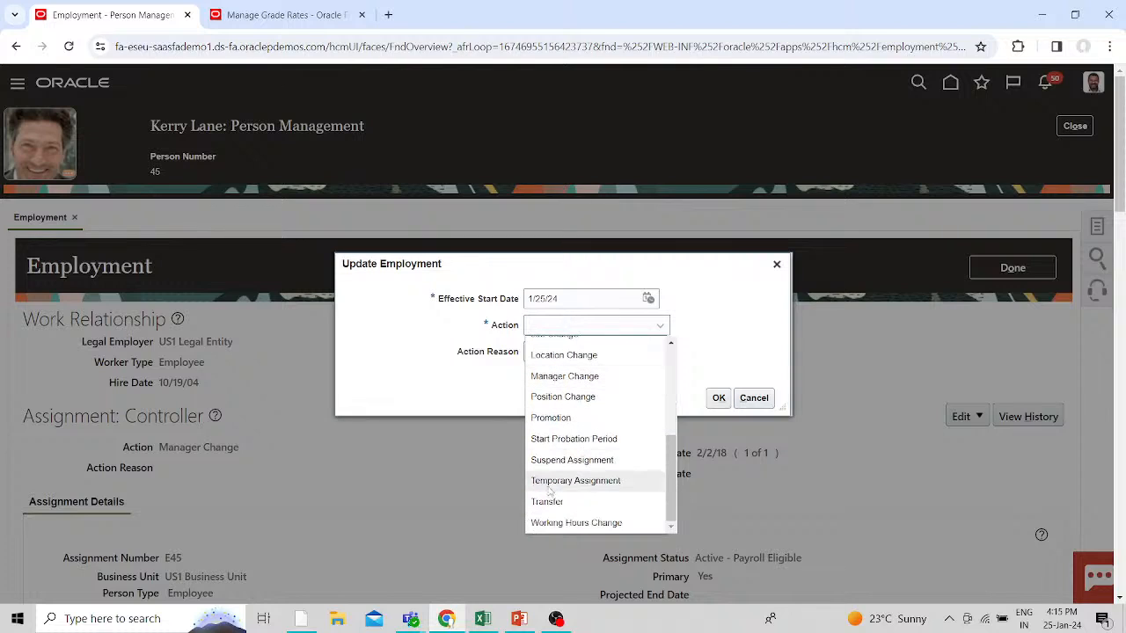
left_click(550, 504)
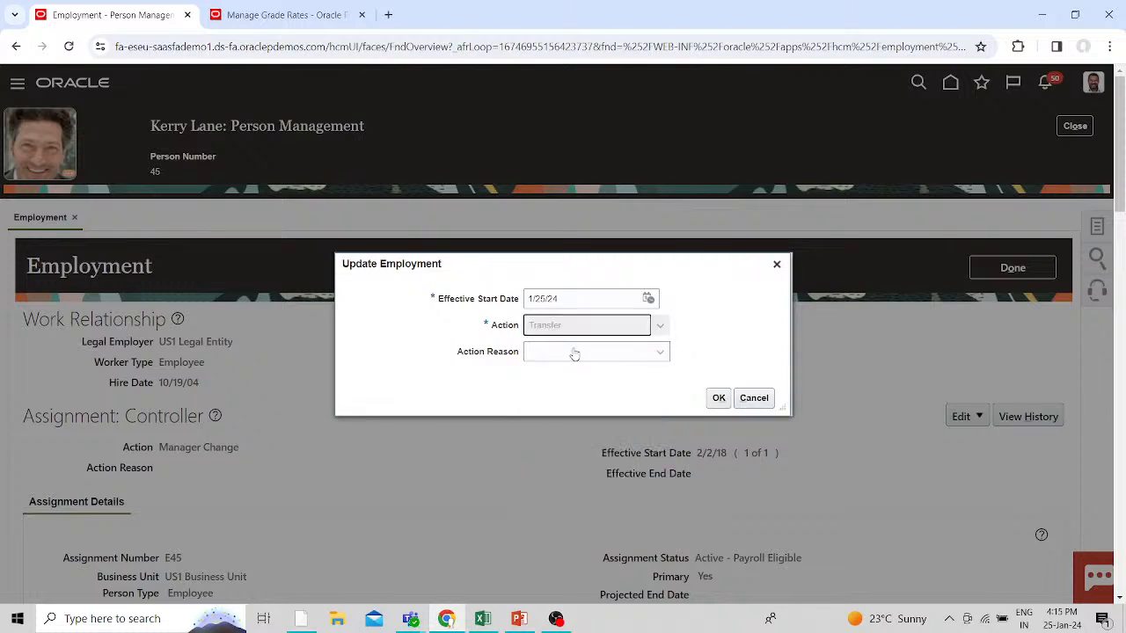
- Set the Action Reason to Worker Request and confirm the employment update
left_click(576, 353)
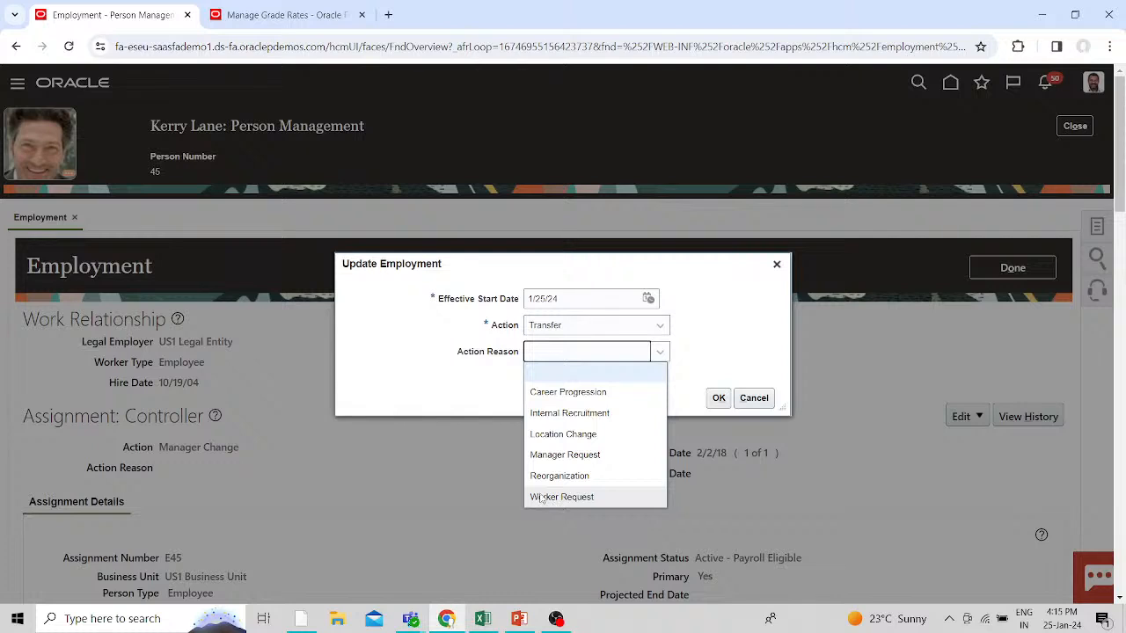
left_click(563, 391)
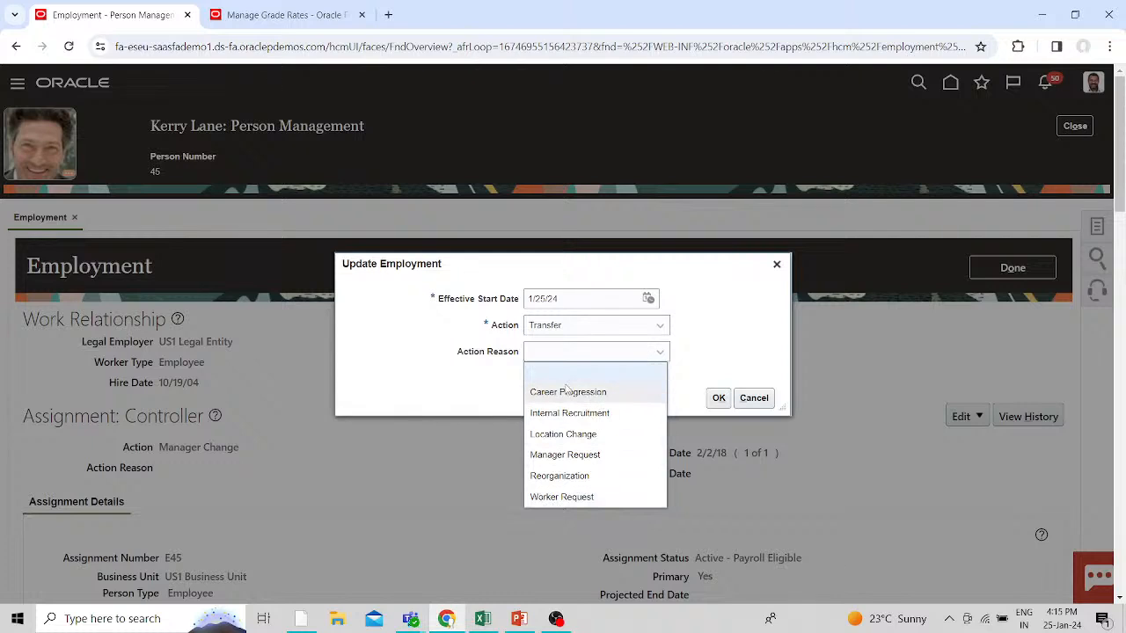
left_click(662, 356)
left_click(561, 497)
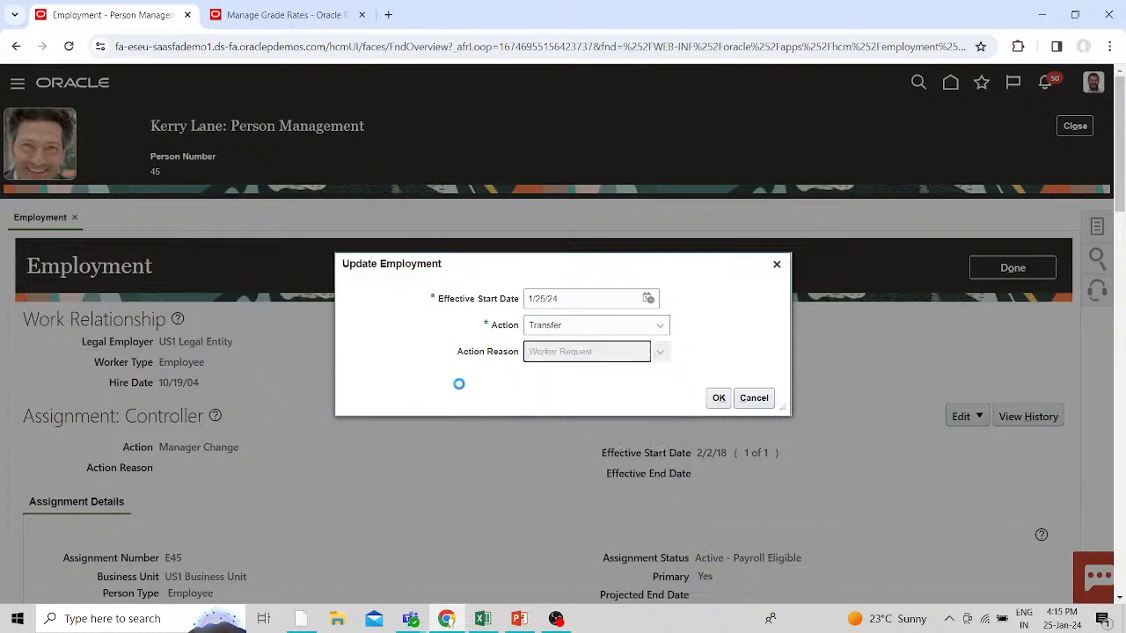
left_click(714, 399)
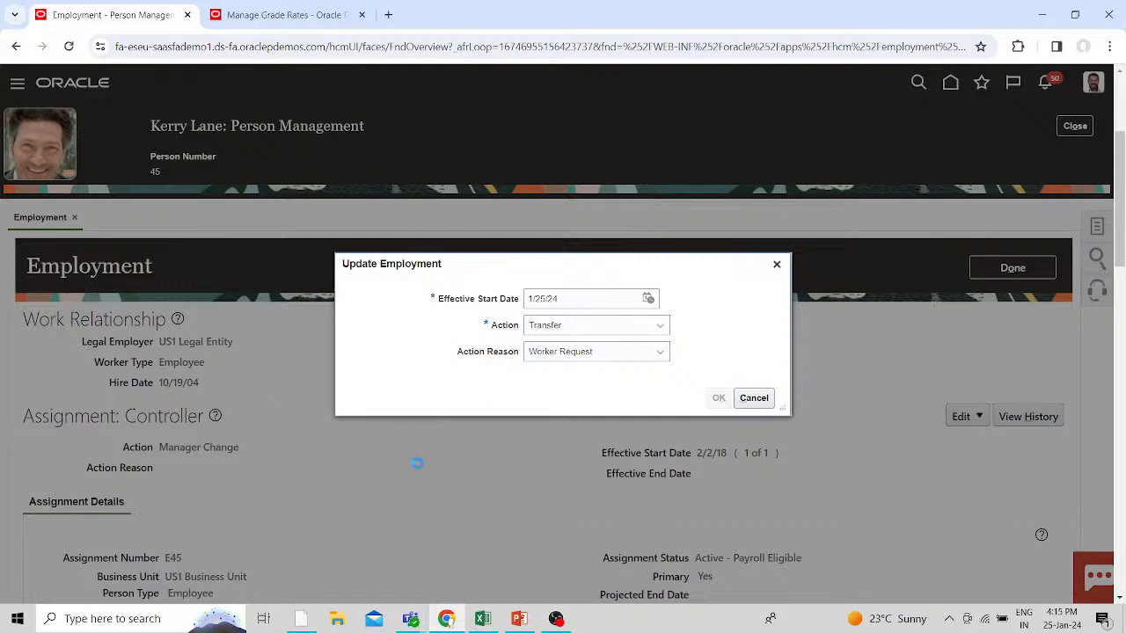
- Open the location lookup in the assignment's job details and search for the name "Atlan"
scroll(417, 463, "down", 2)
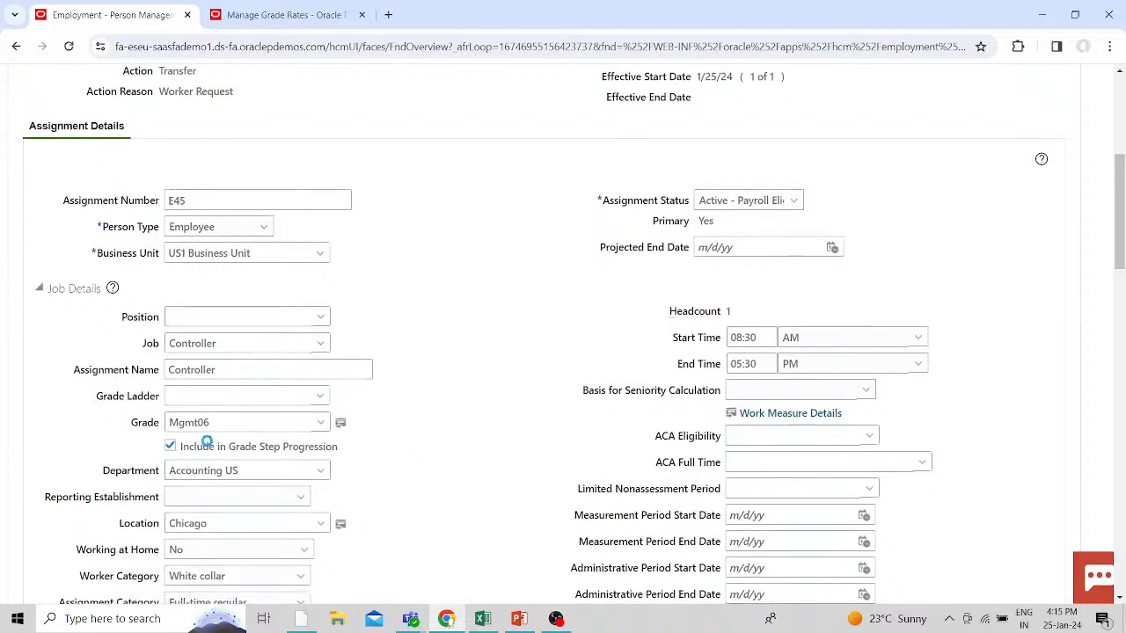
scroll(222, 496, "down", 1)
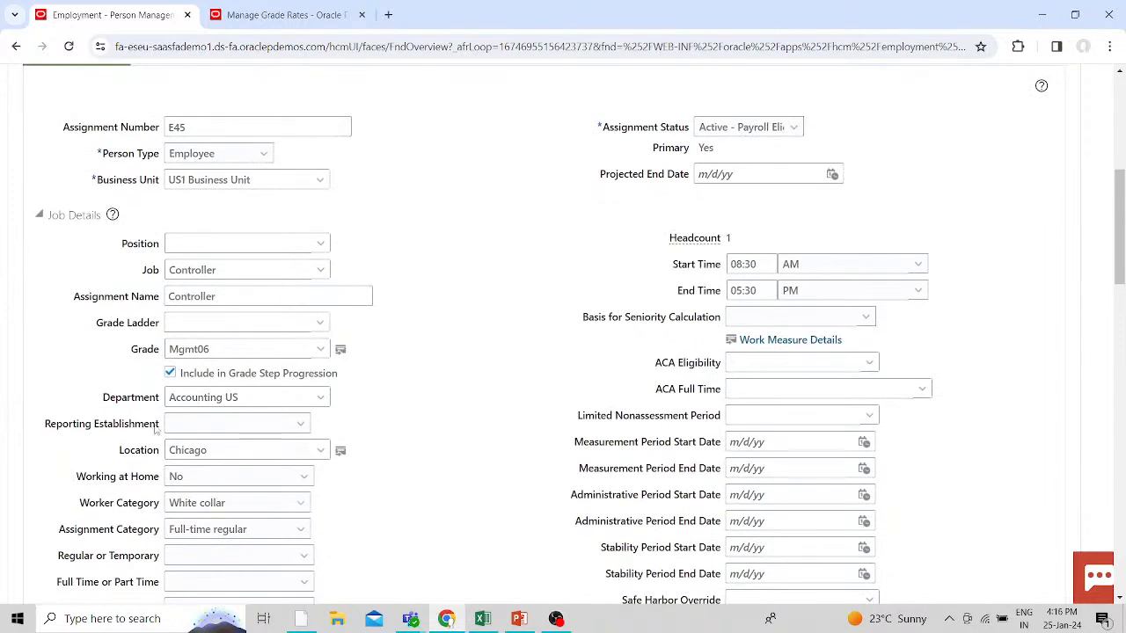
left_click(320, 450)
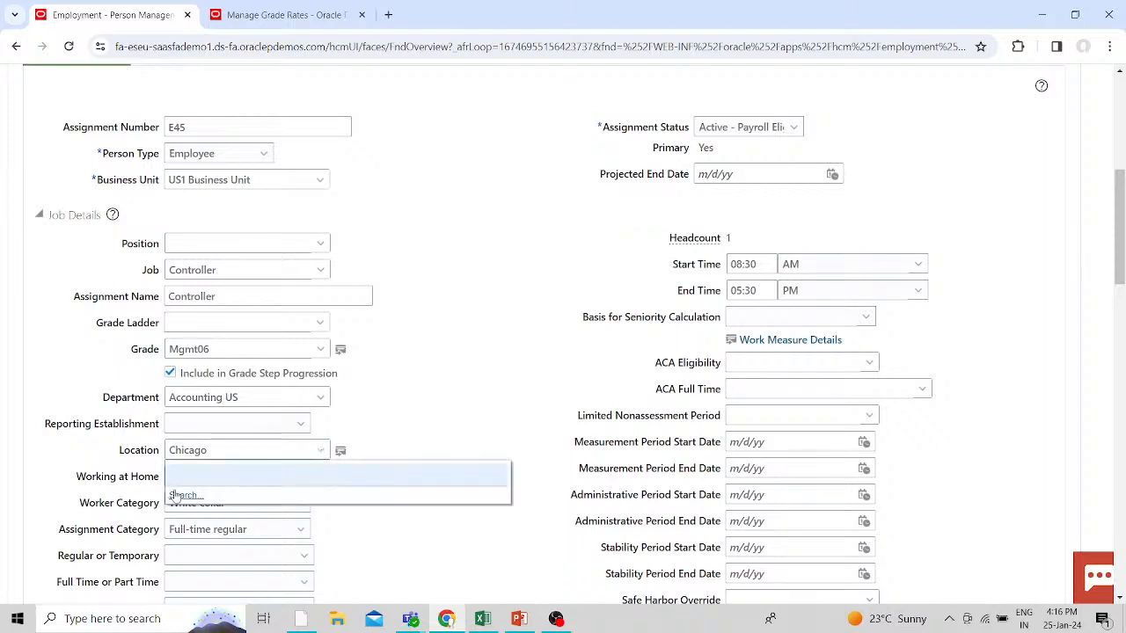
left_click(180, 494)
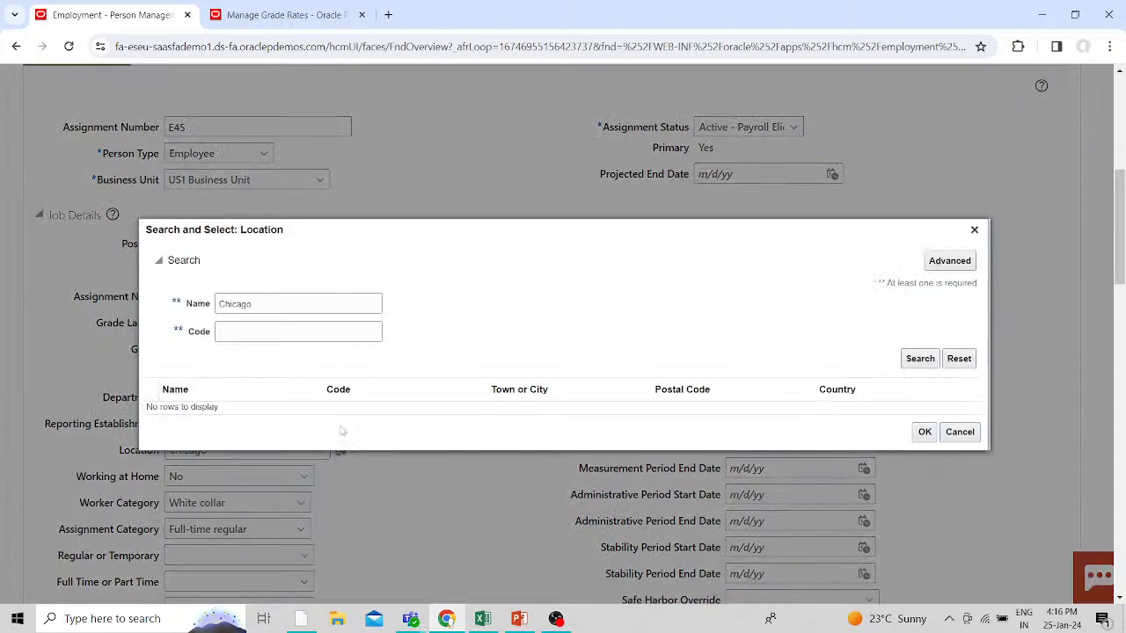
key("BackSpace")
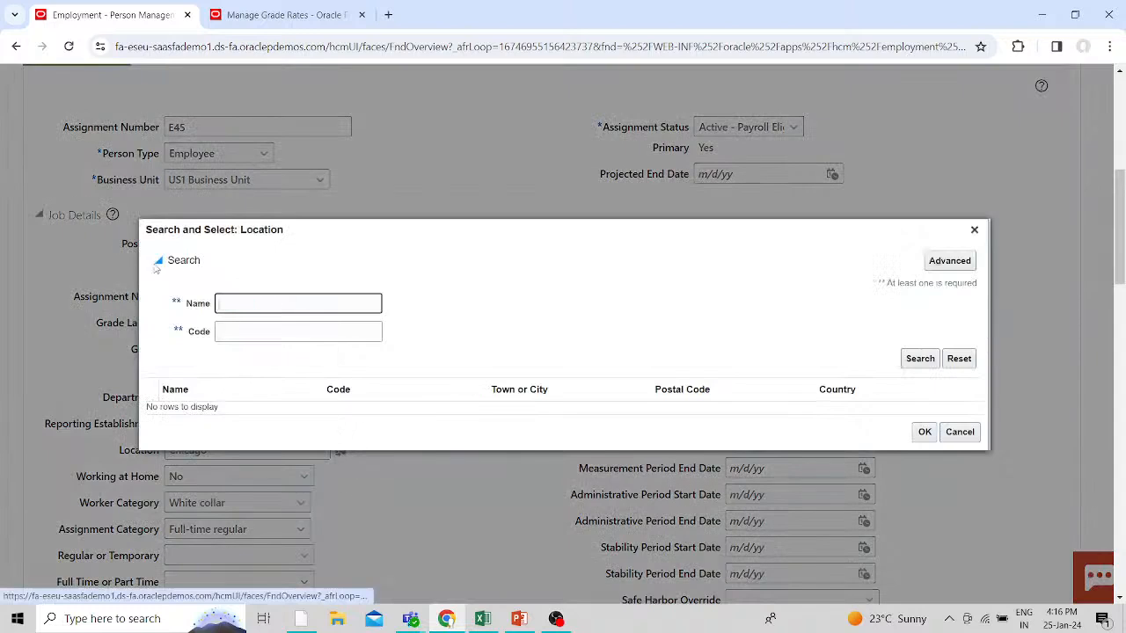
type("At")
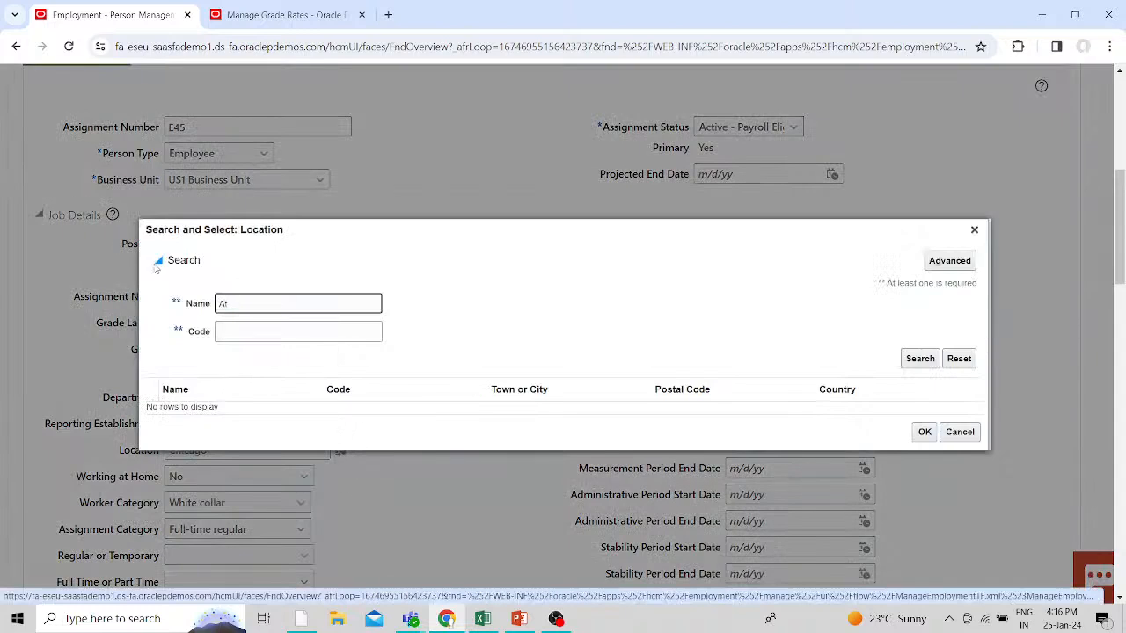
type("k")
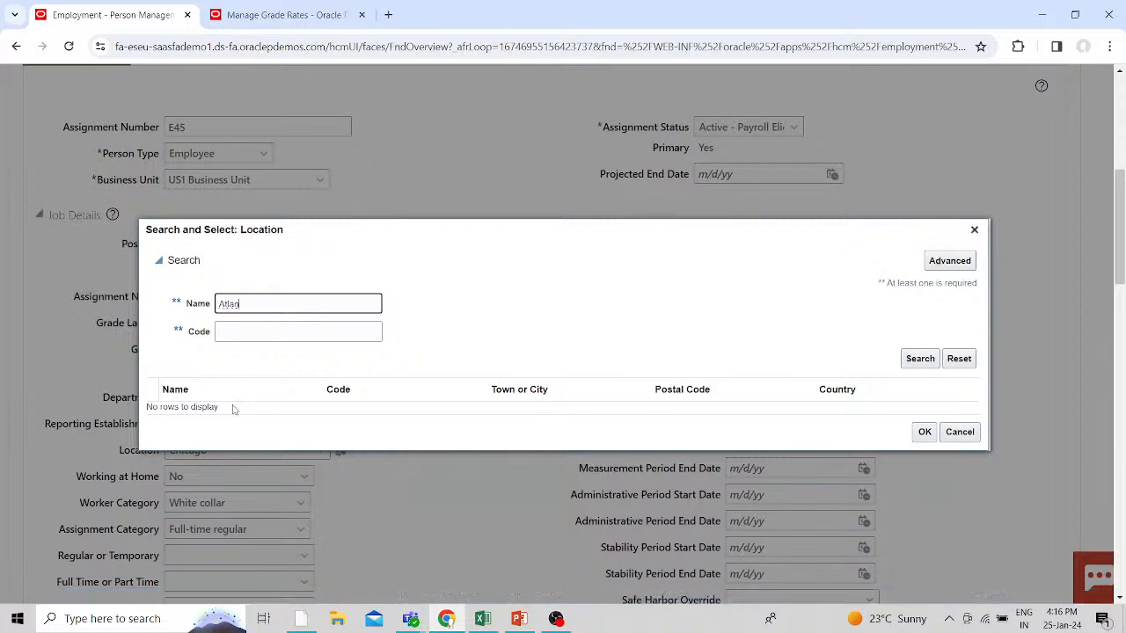
left_click(922, 358)
- Search the locations by the name "new" and switch to the advanced search criteria
left_click_drag(264, 303, 218, 304)
key("BackSpace")
type("new")
left_click(917, 362)
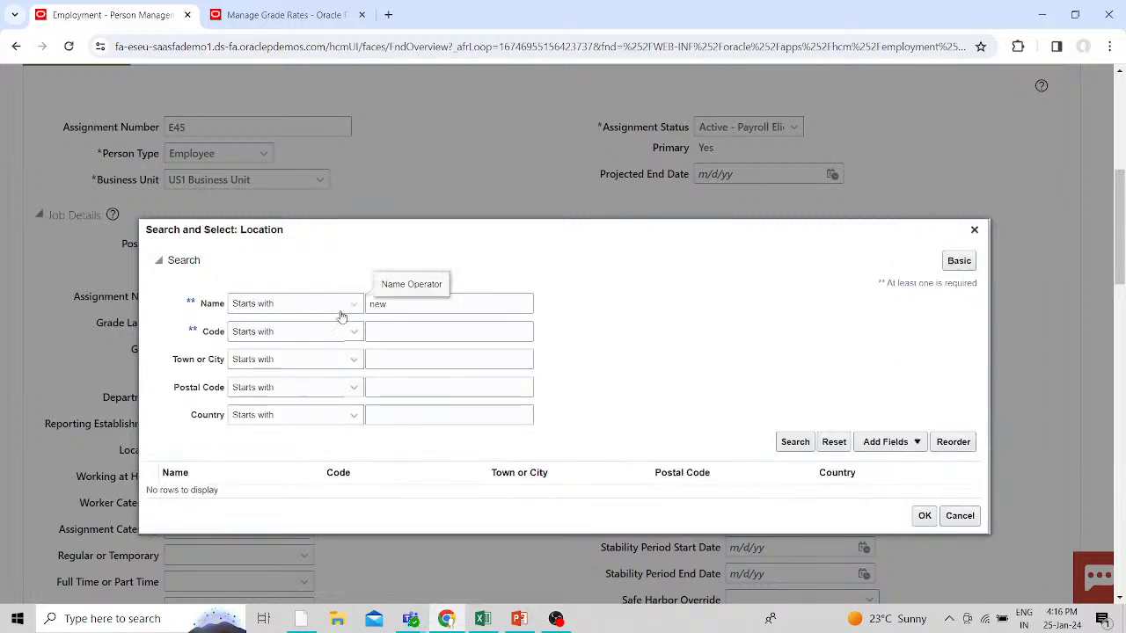
- Search for locations whose name does not contain "xxx"
left_click(344, 304)
left_click(267, 428)
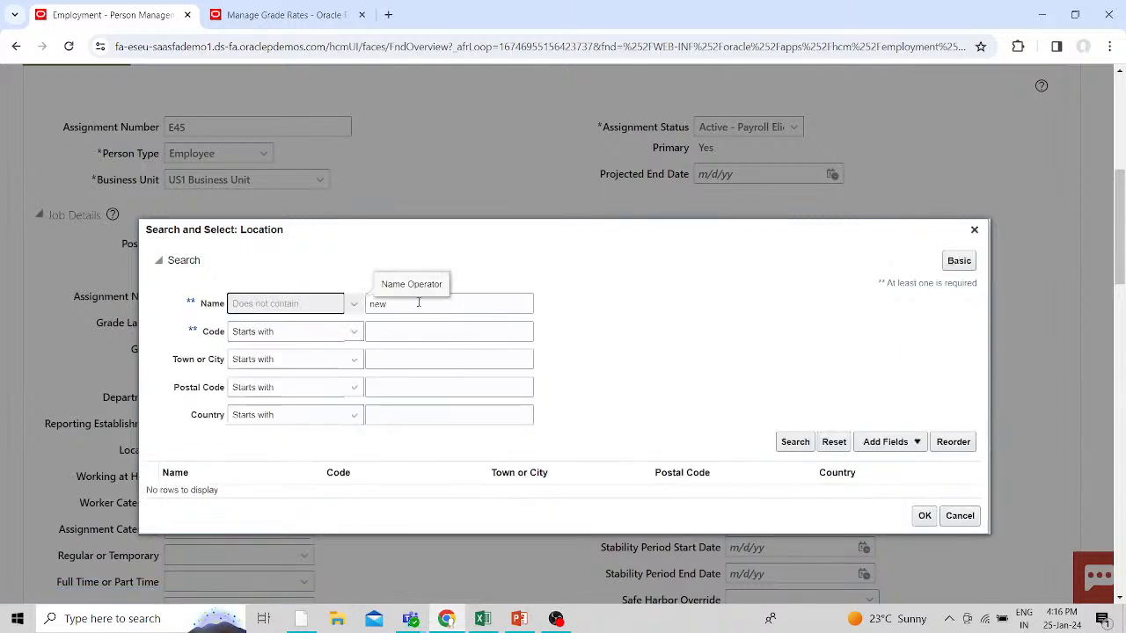
left_click(419, 302)
key("BackSpace")
key("BackSpace")
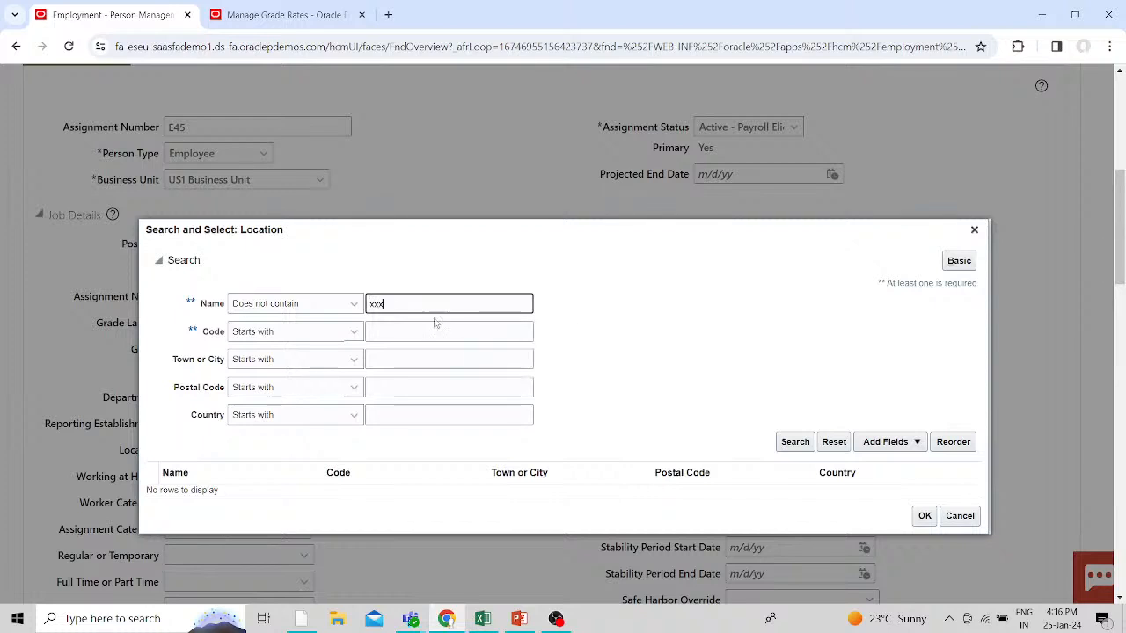
left_click(789, 442)
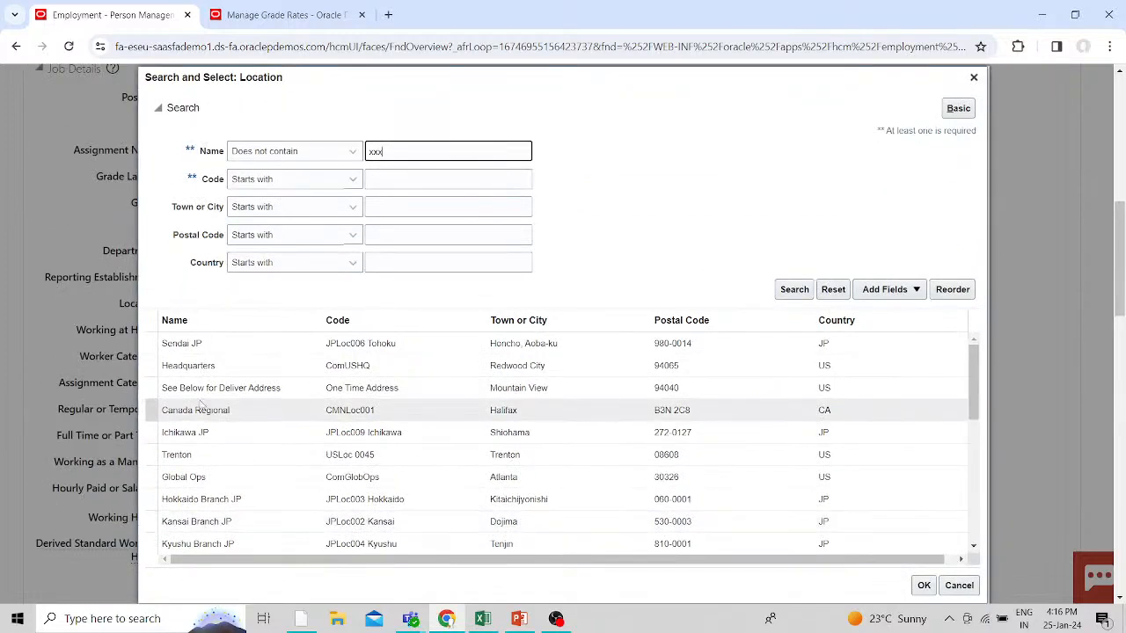
- Filter the location search by country, trying "UNITED" first and settling on US
left_click(411, 264)
type("u")
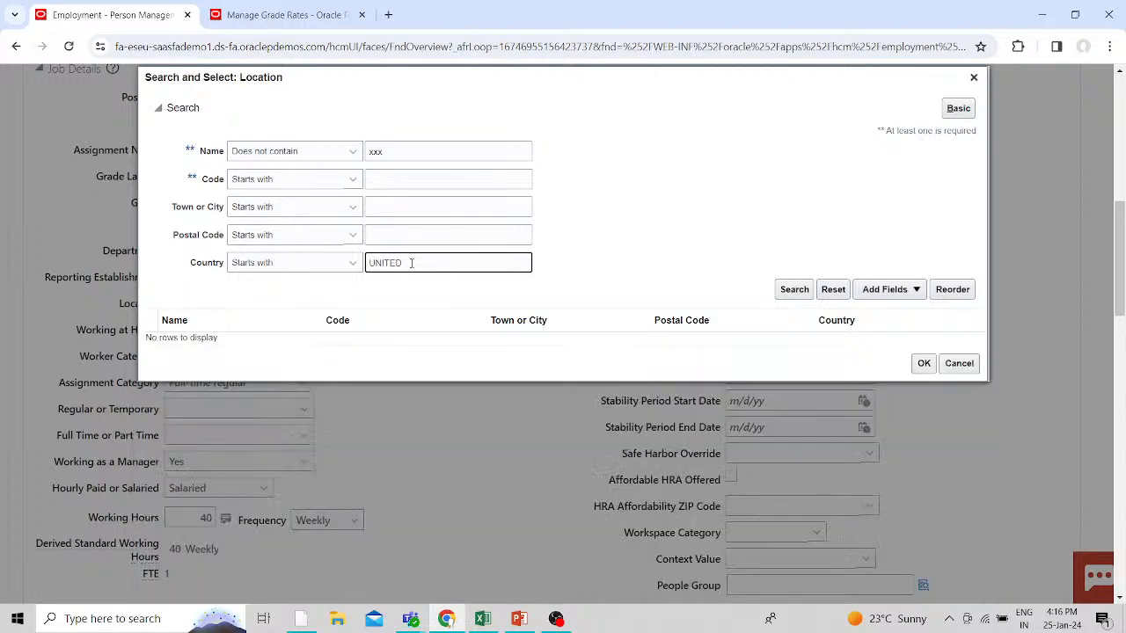
key("BackSpace")
key("BackSpace")
key("BackSpace")
key("BackSpace")
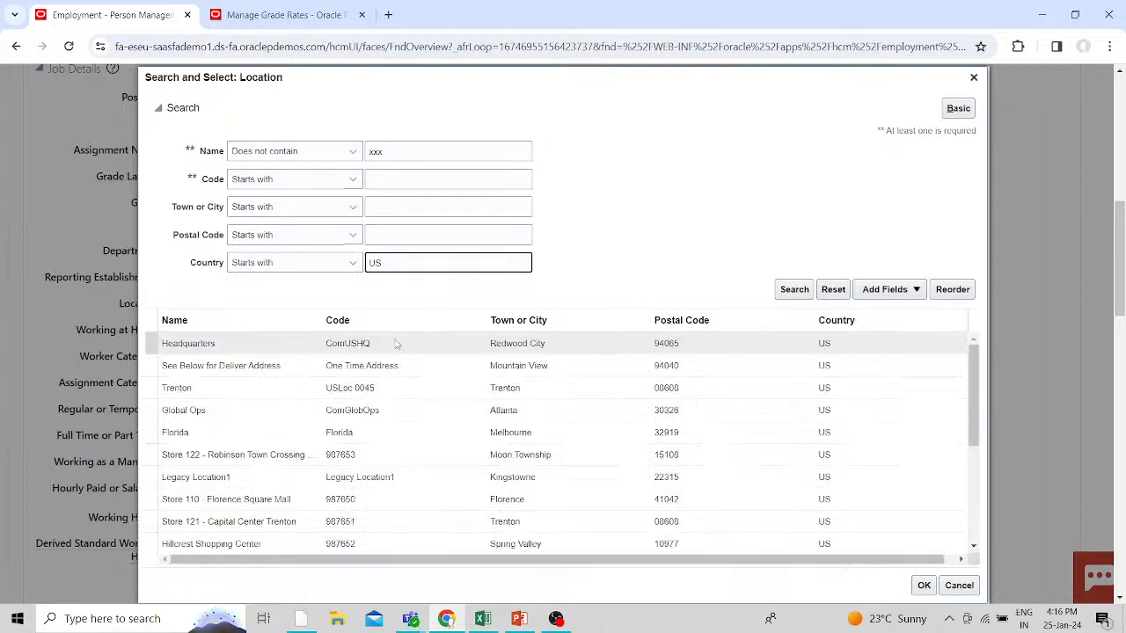
- Browse the US locations and set the assignment's location to Global Ops in Atlanta
scroll(406, 402, "down", 8)
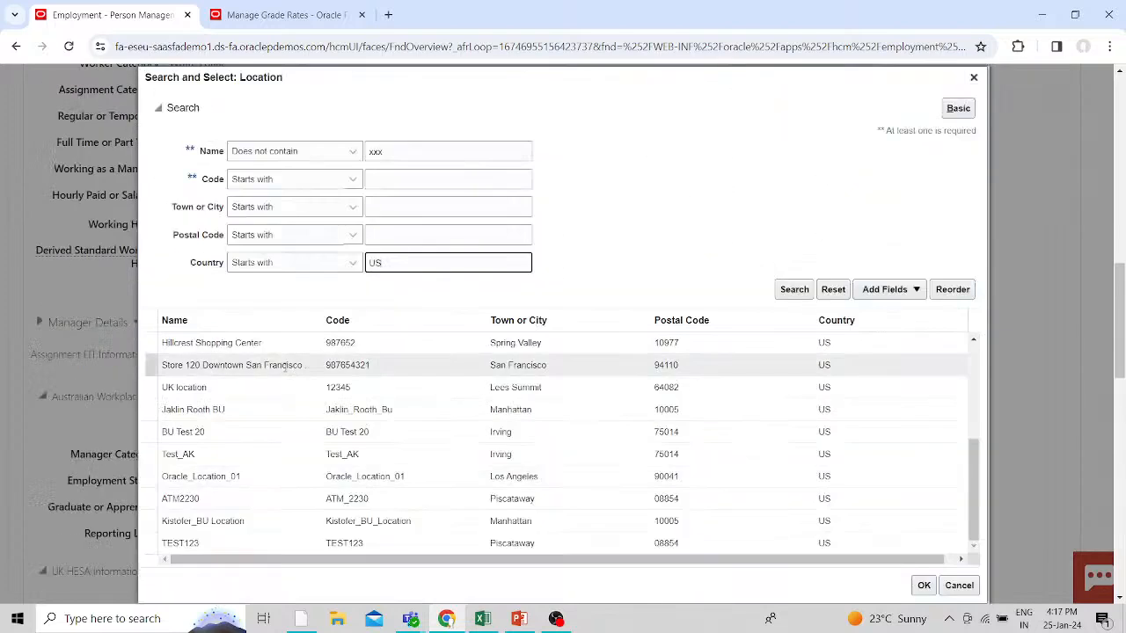
scroll(284, 370, "down", 2)
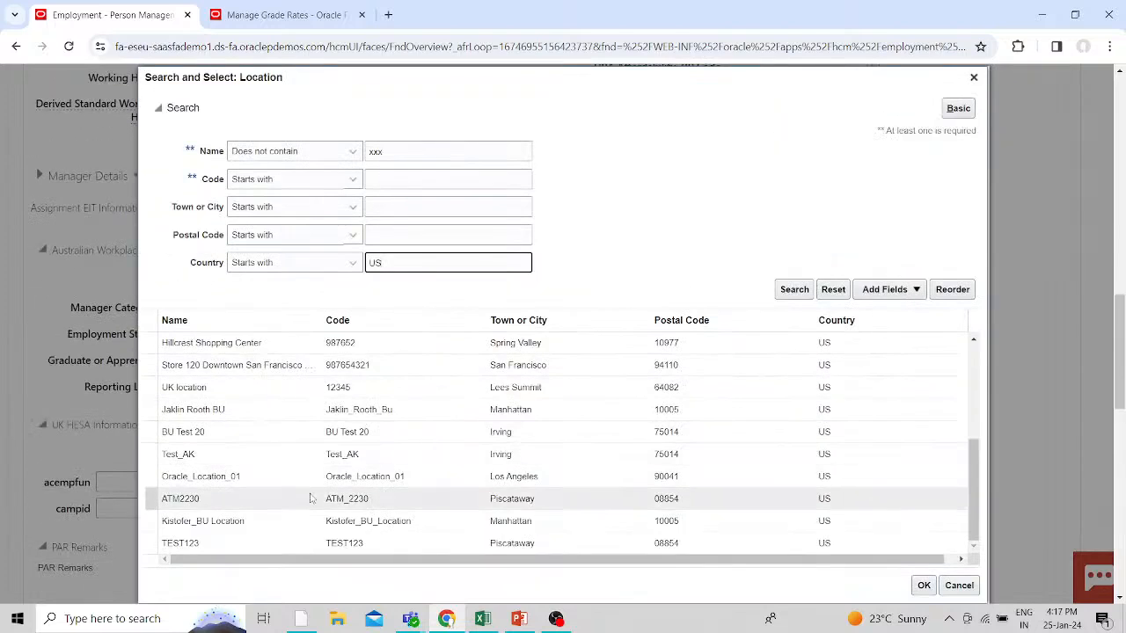
scroll(309, 497, "up", 10)
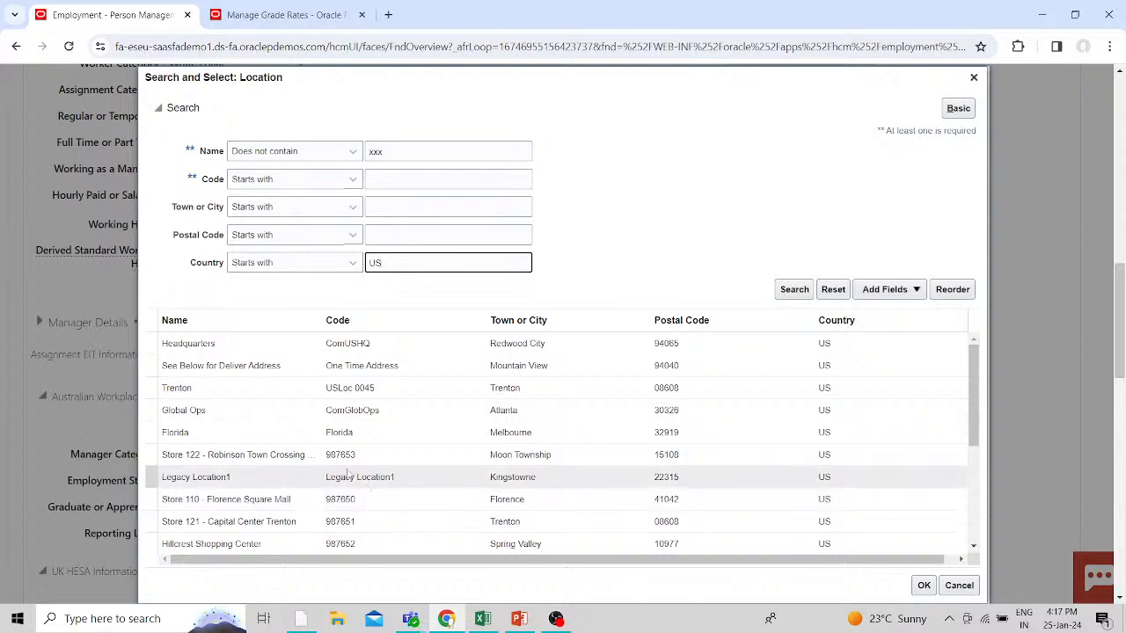
left_click(260, 413)
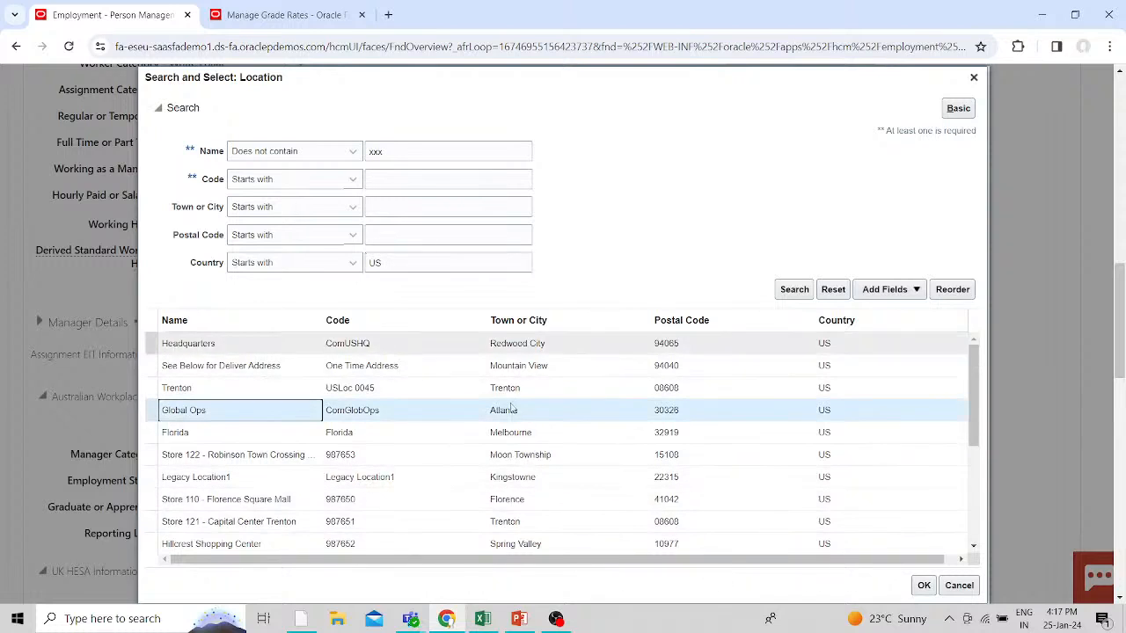
left_click(920, 584)
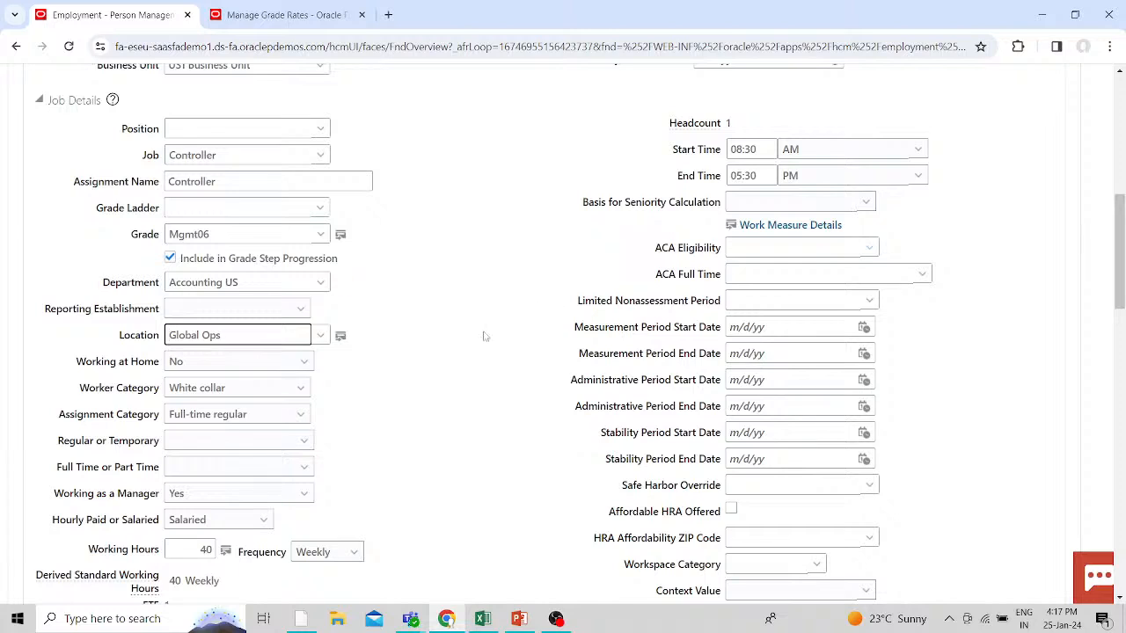
- Search the grades by the name "Mgmt07" and set it as the assignment's grade
left_click(320, 234)
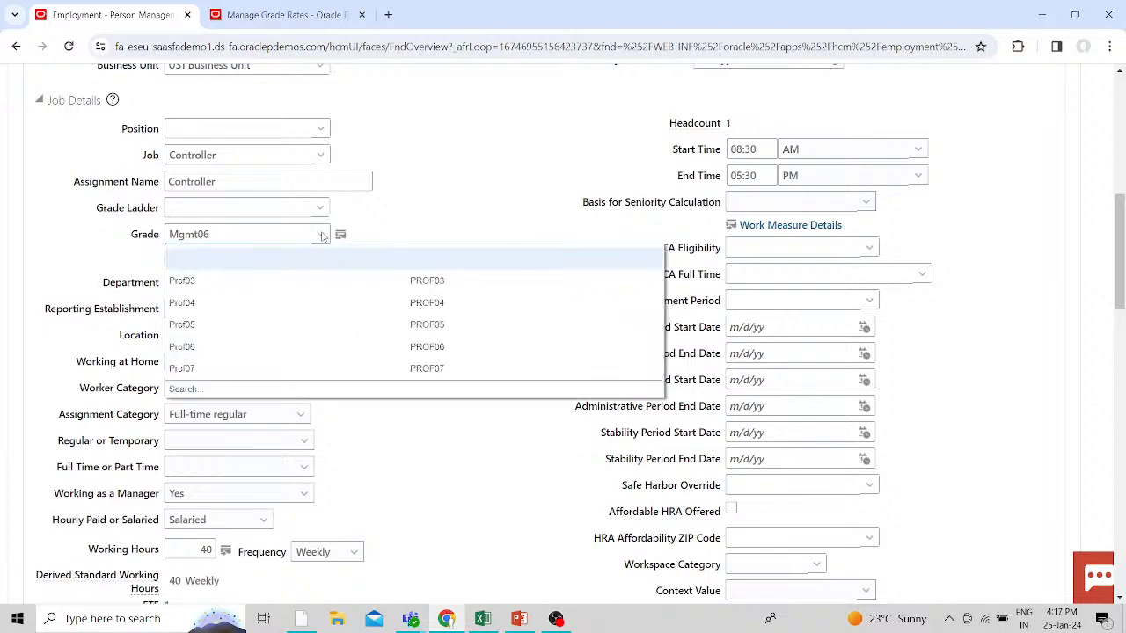
left_click(184, 393)
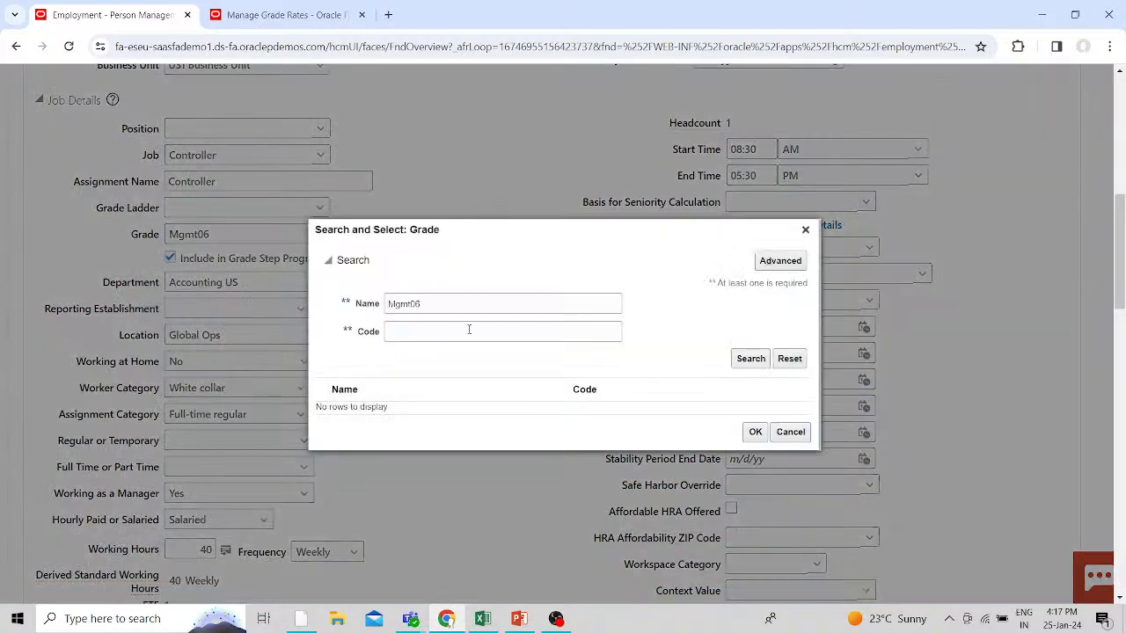
left_click(427, 303)
key("BackSpace")
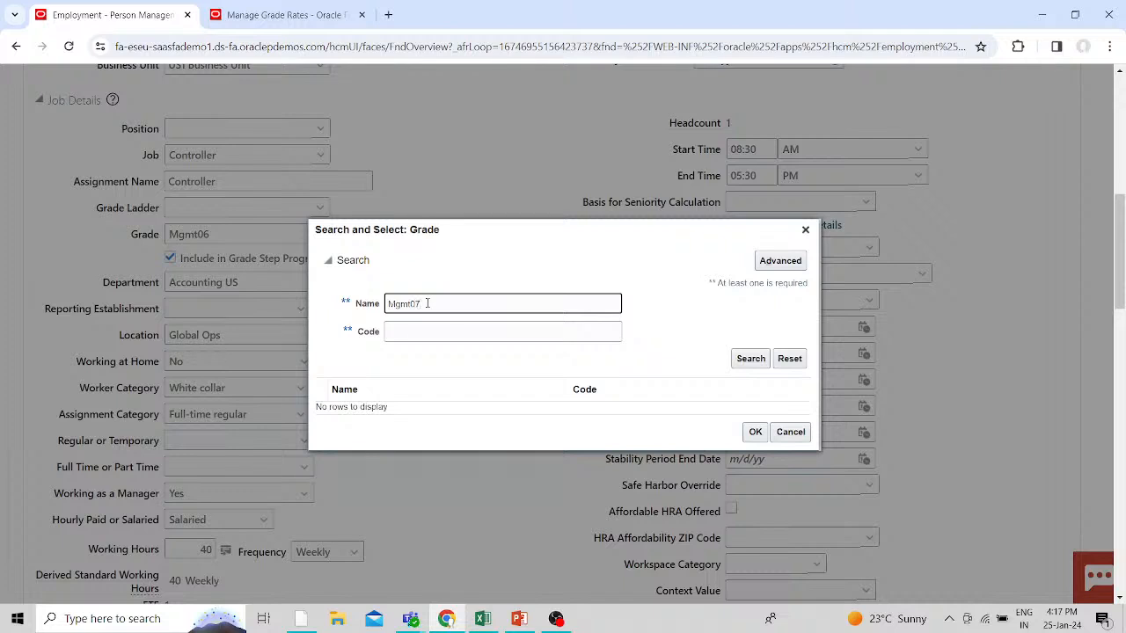
key("Return")
left_click(378, 406)
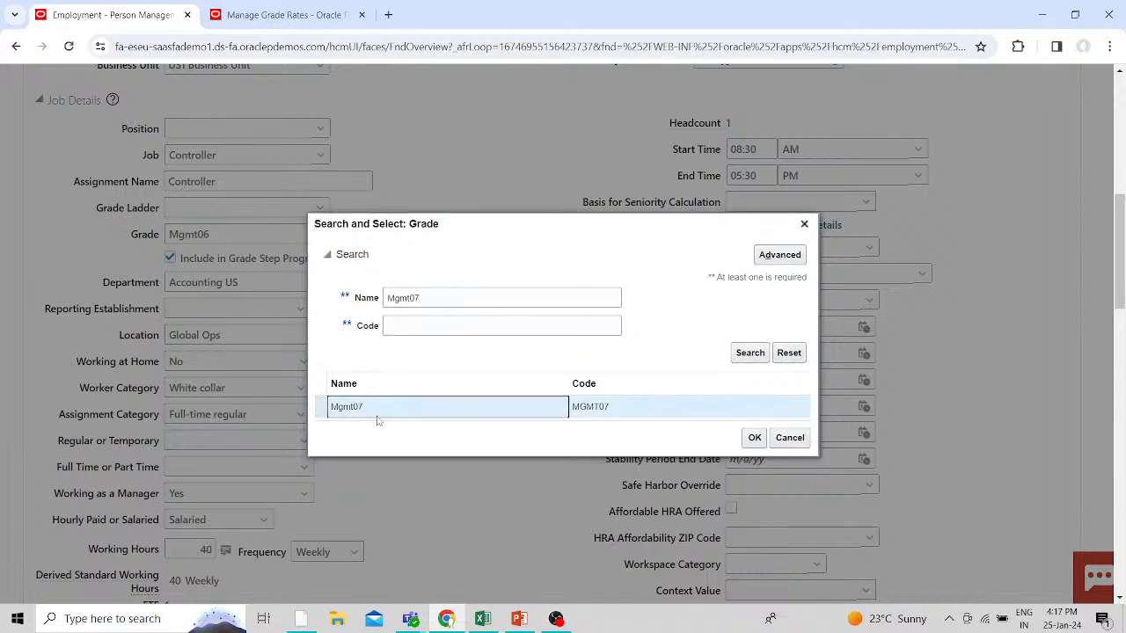
left_click(752, 438)
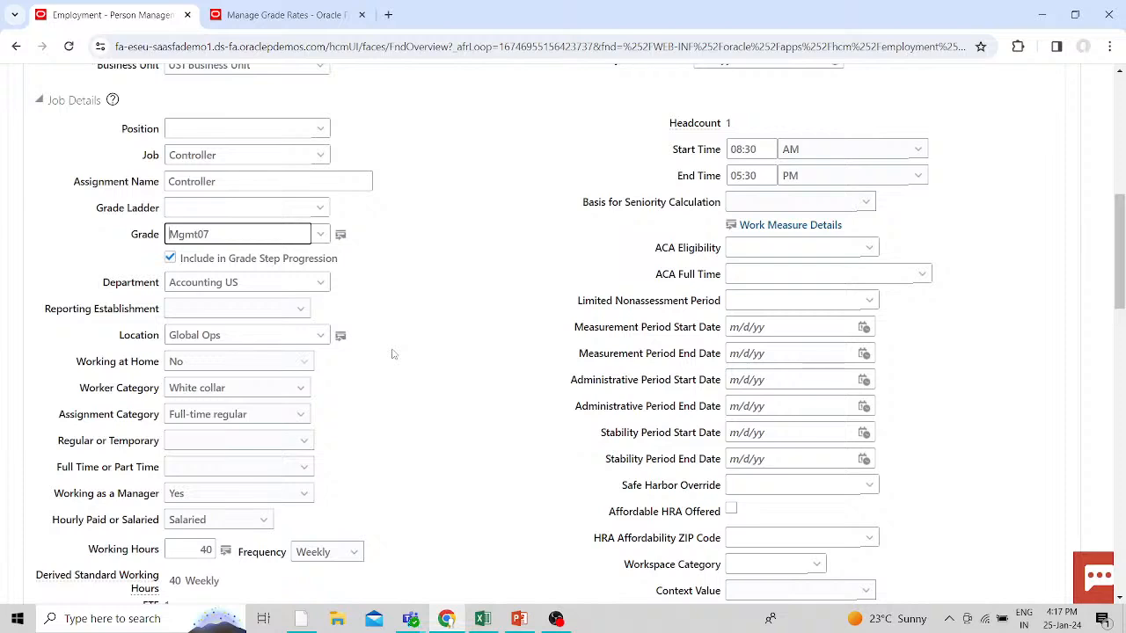
- Open the review of the transfer and compare the current and proposed values for grade and location
scroll(394, 354, "up", 5)
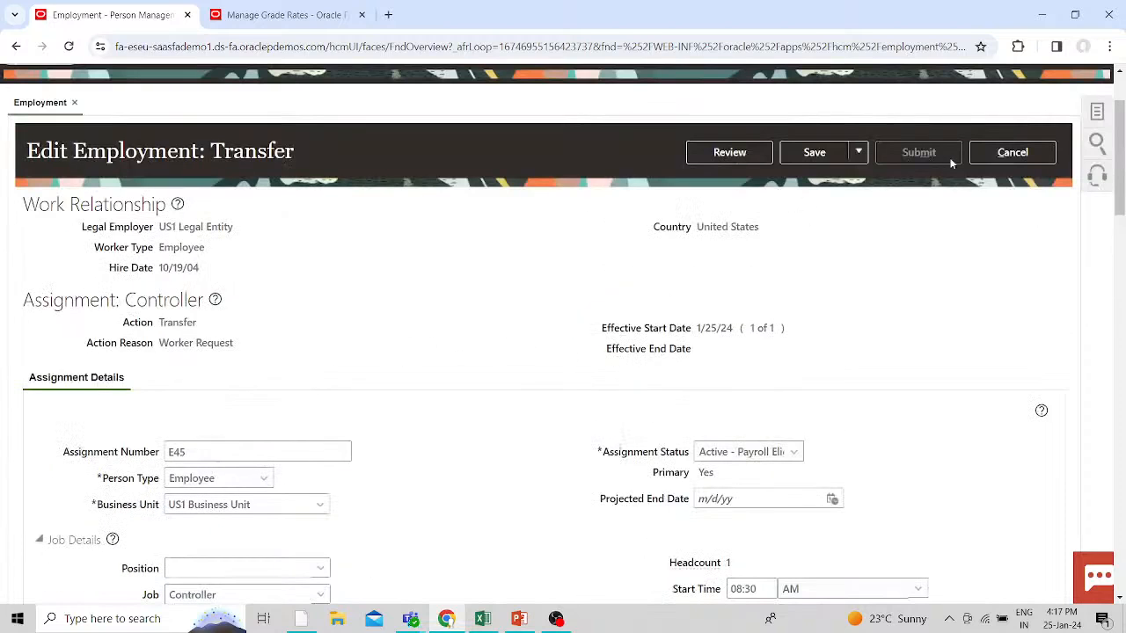
left_click(734, 154)
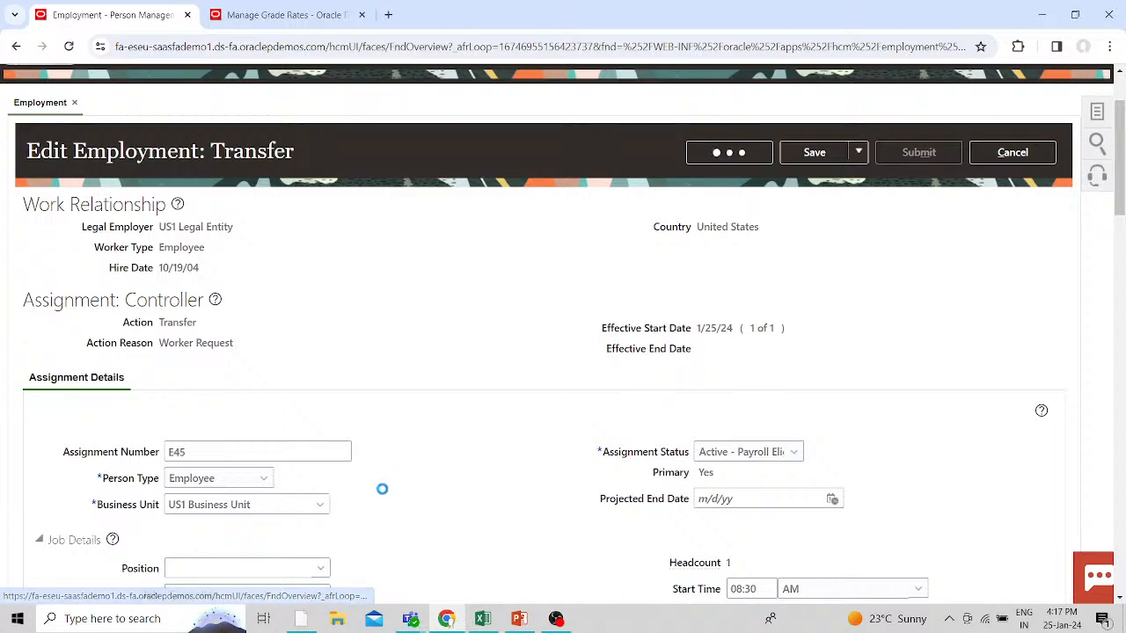
scroll(396, 485, "down", 3)
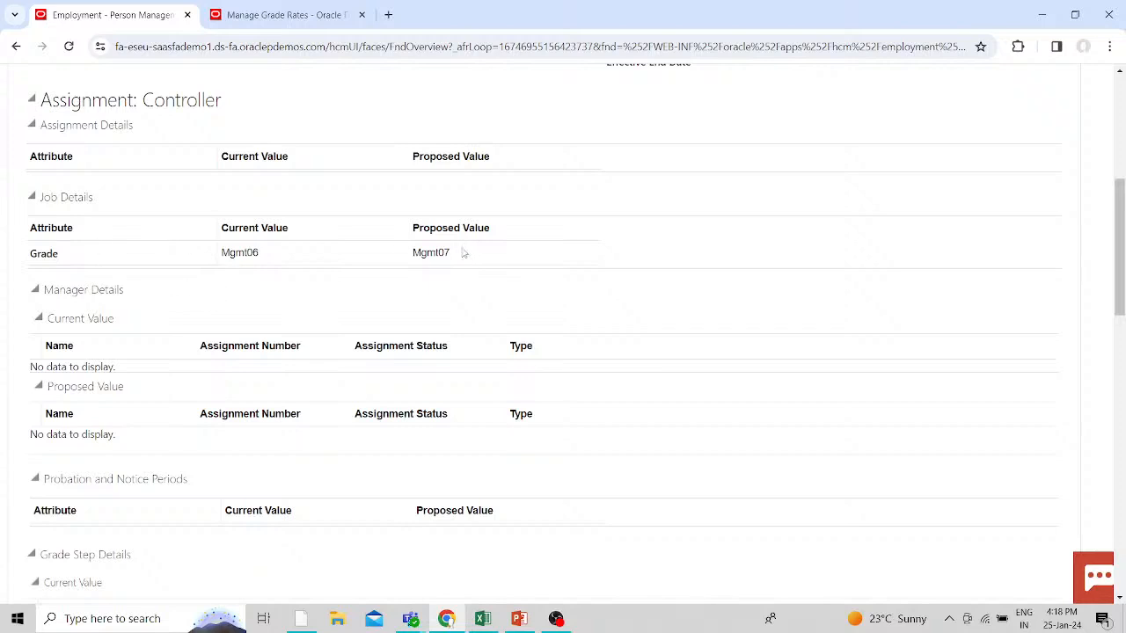
scroll(464, 253, "up", 5)
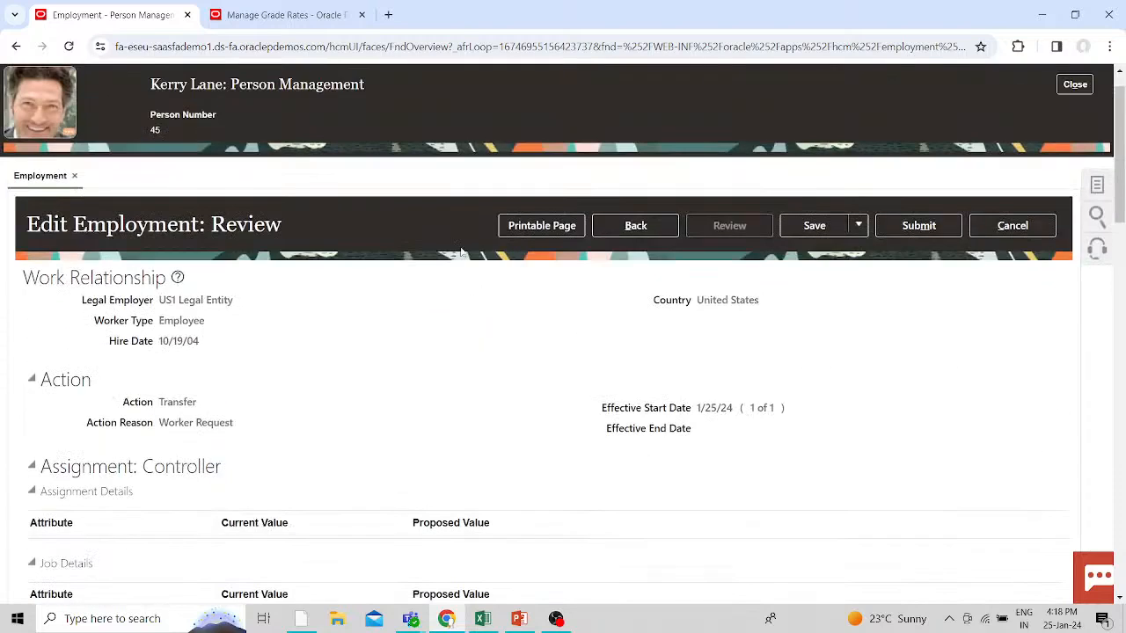
scroll(462, 252, "down", 3)
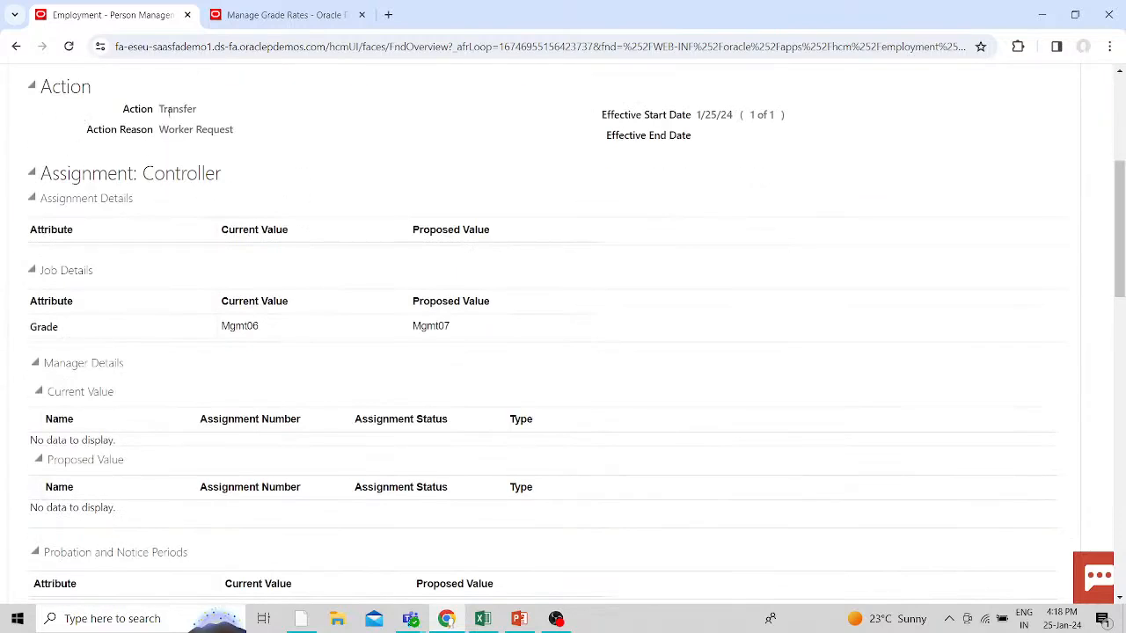
scroll(236, 248, "down", 3)
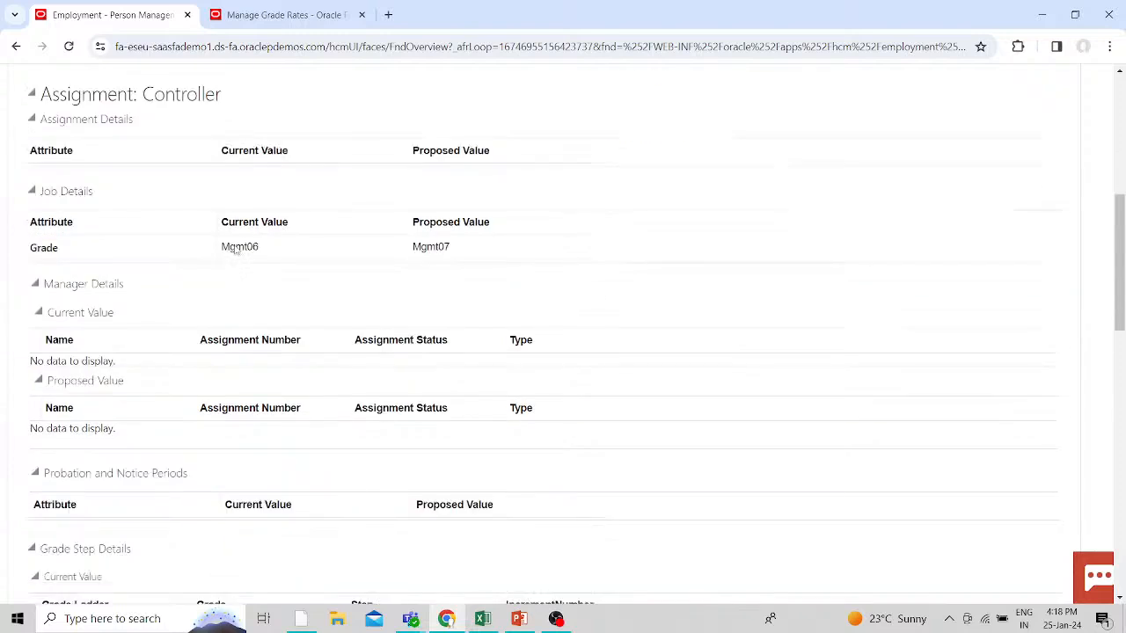
scroll(235, 249, "down", 2)
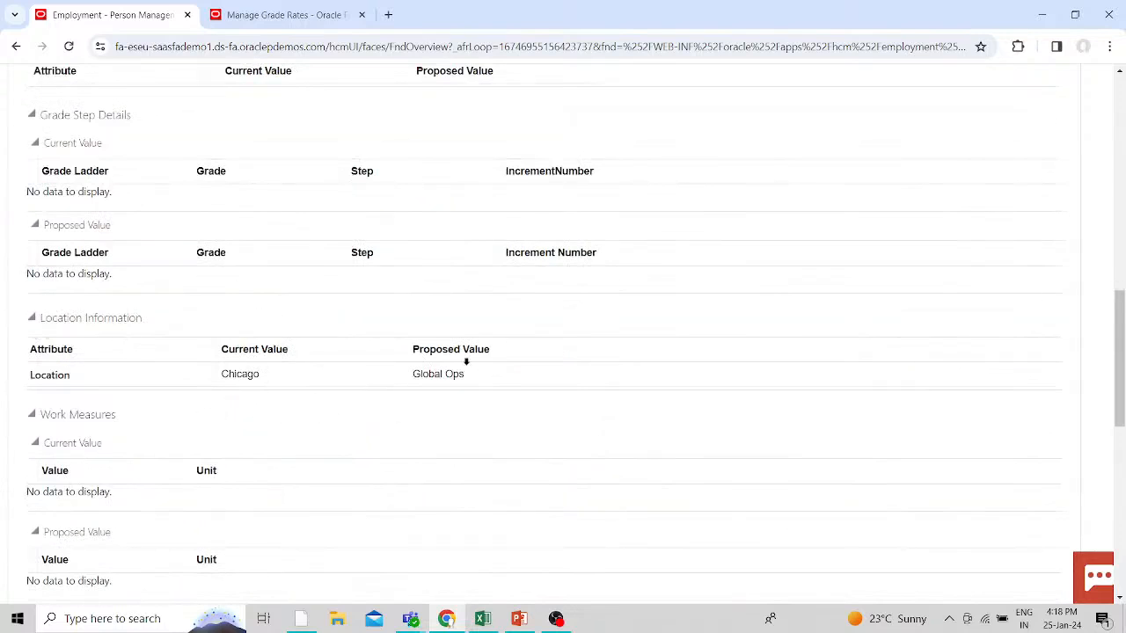
scroll(628, 422, "up", 10)
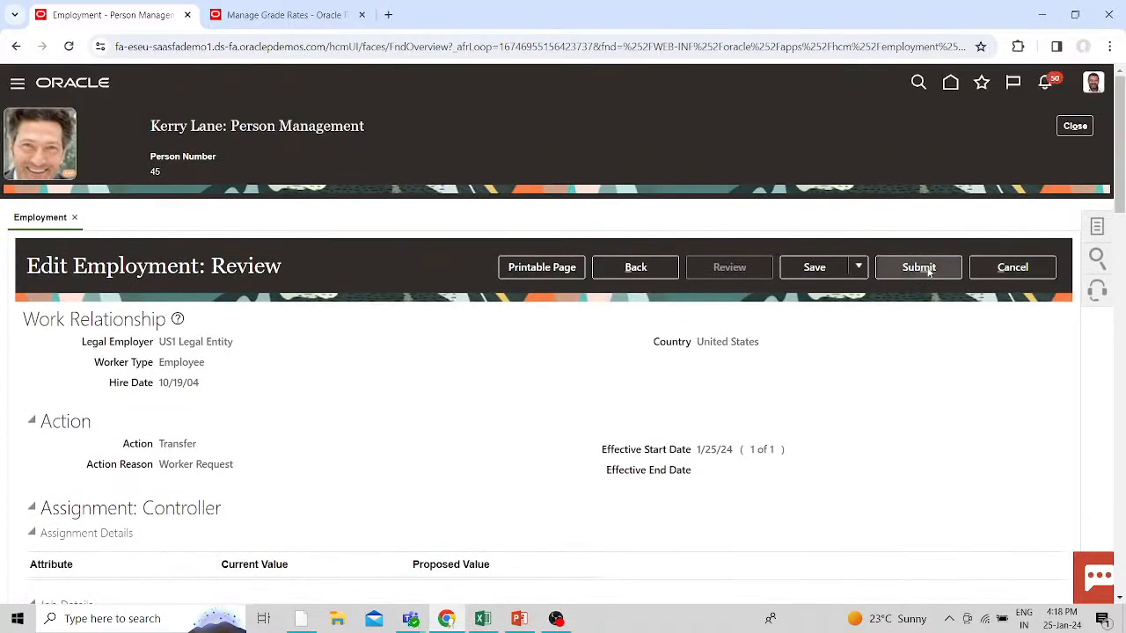
- Submit the employee's transfer request and acknowledge its submission
left_click(926, 269)
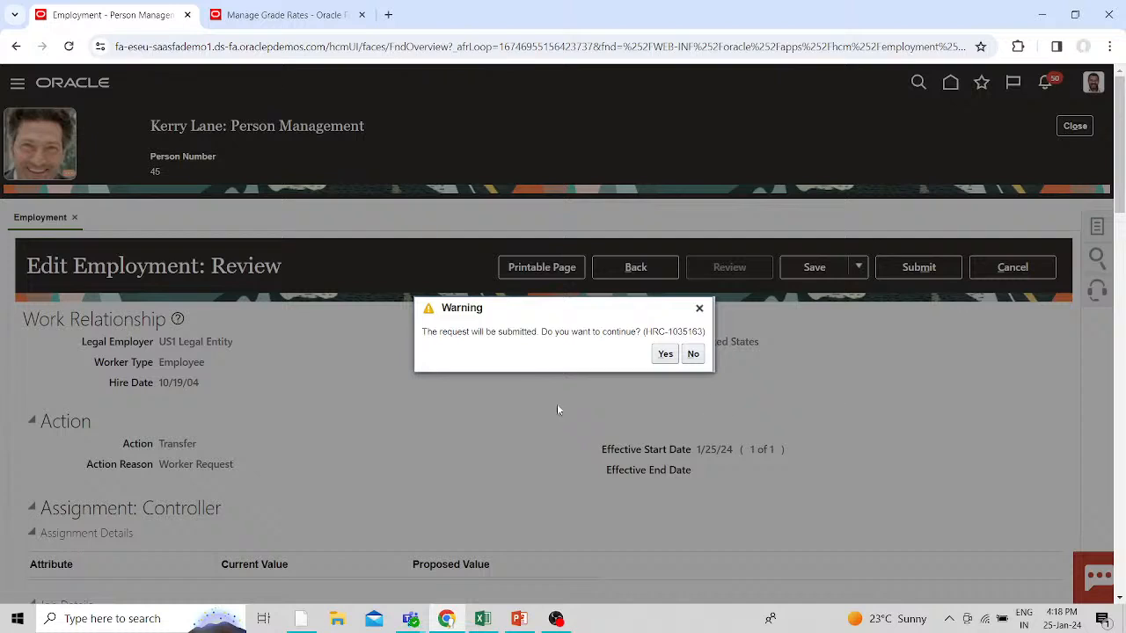
left_click(664, 353)
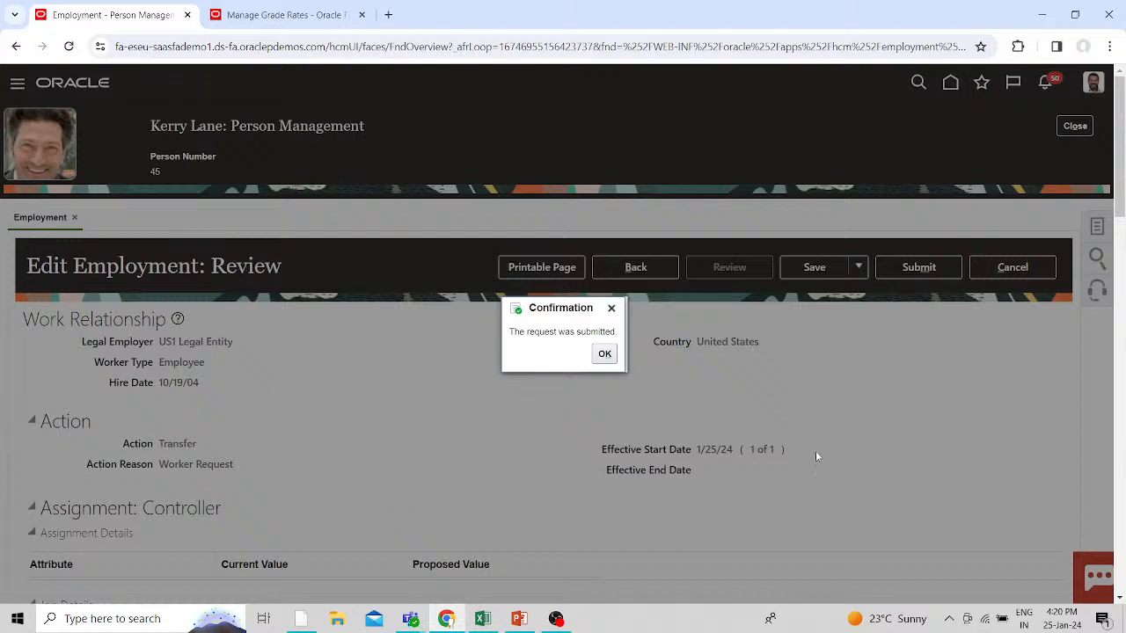
left_click(605, 356)
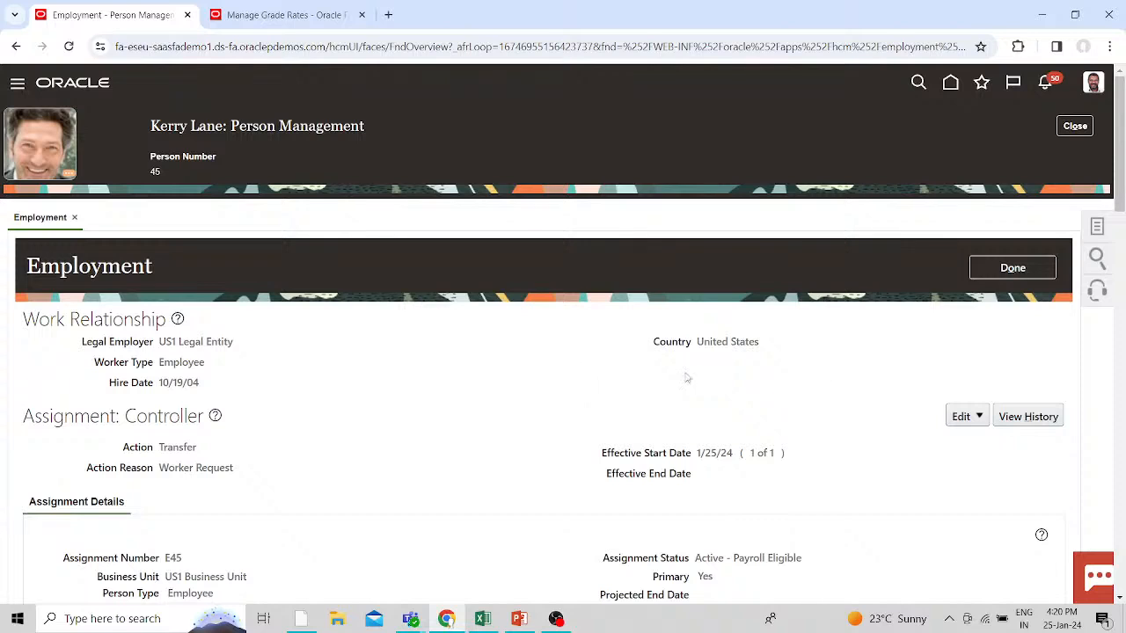
- Finish viewing the employment record and close the employee's page to return to the person search
scroll(830, 442, "down", 2)
scroll(830, 442, "up", 2)
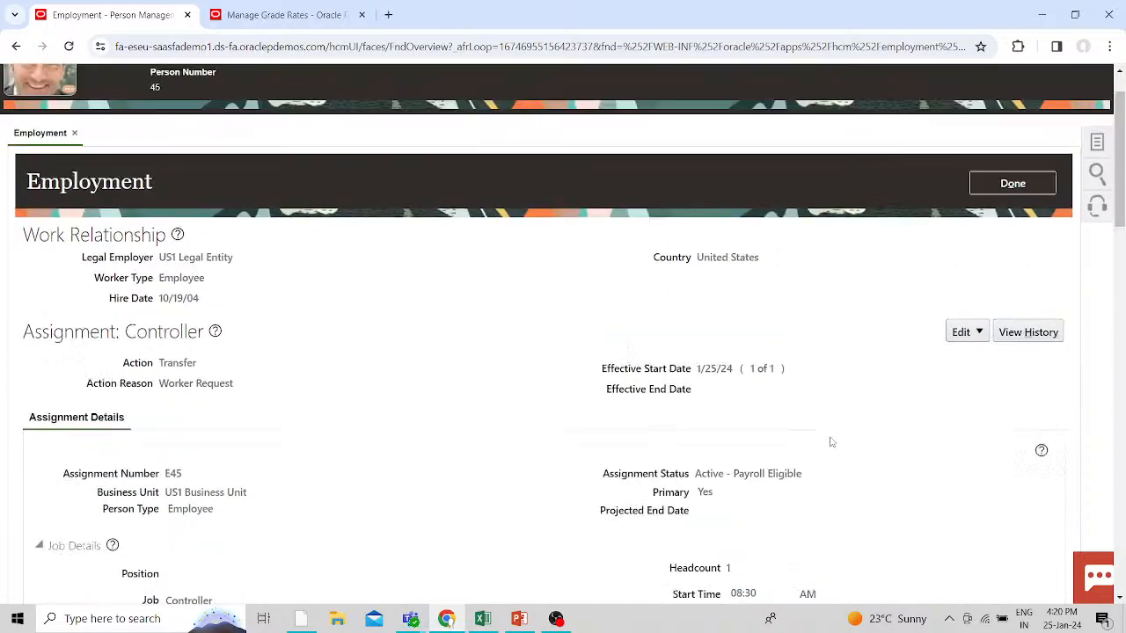
left_click(1013, 269)
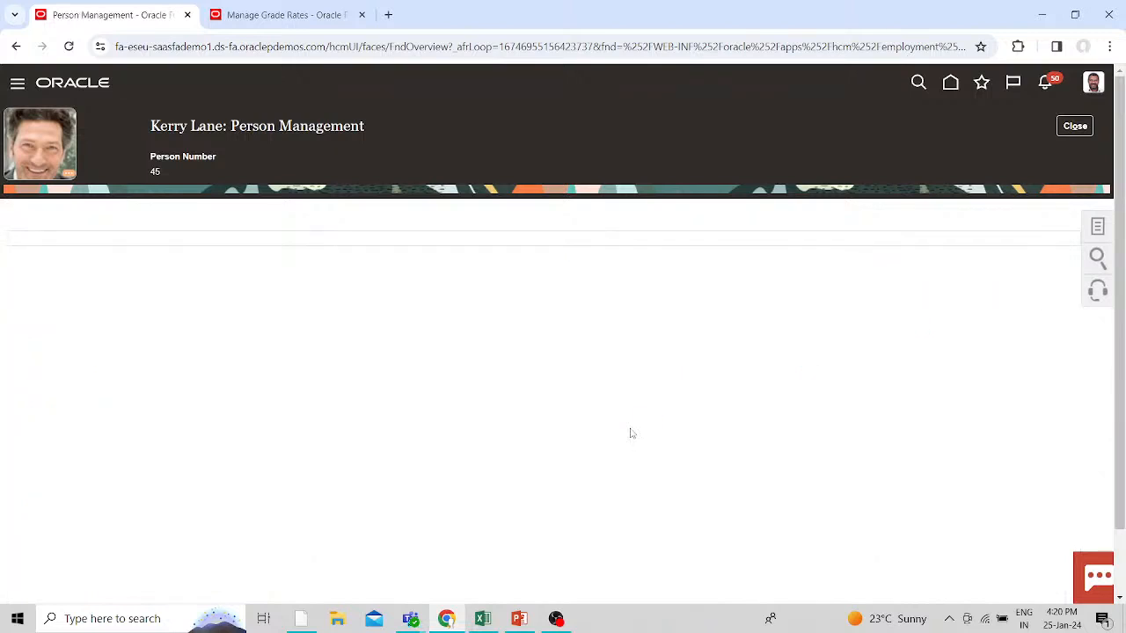
left_click(1073, 129)
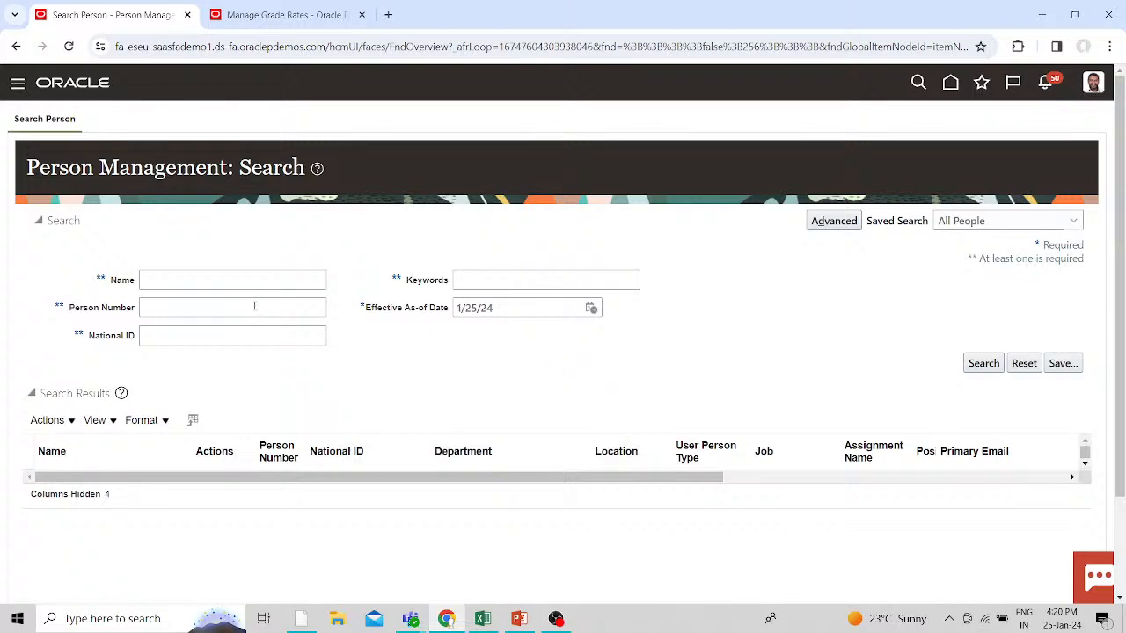
- Switch to Excel to examine the Simple Transfer and Global Transfer notes in Sheet13, then return to the person search
left_click(482, 618)
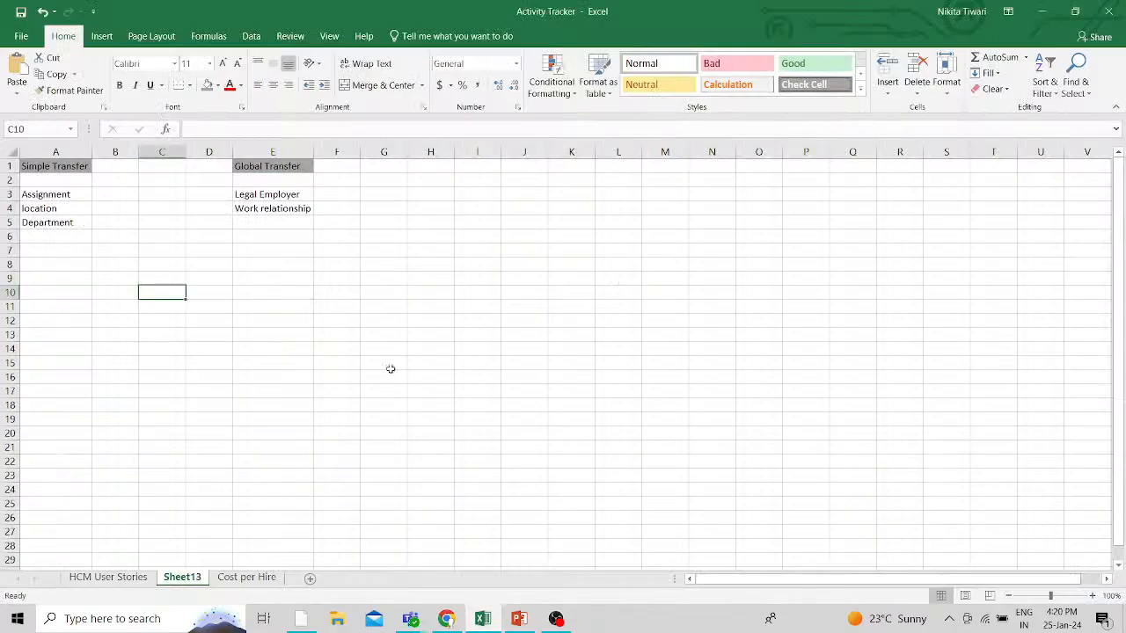
left_click(58, 212)
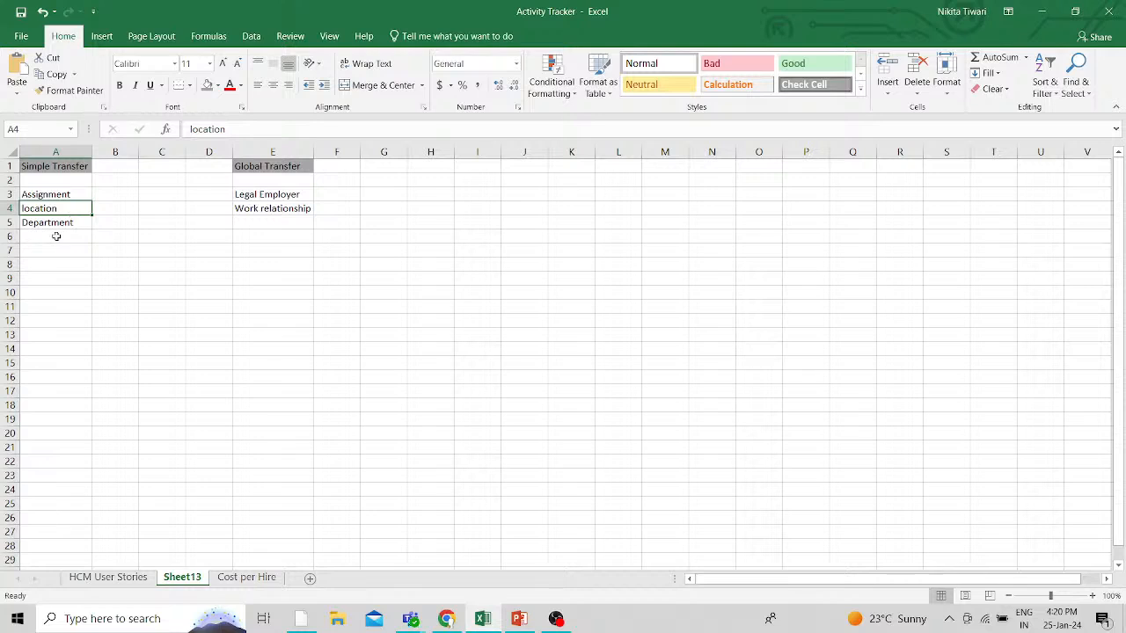
left_click(56, 235)
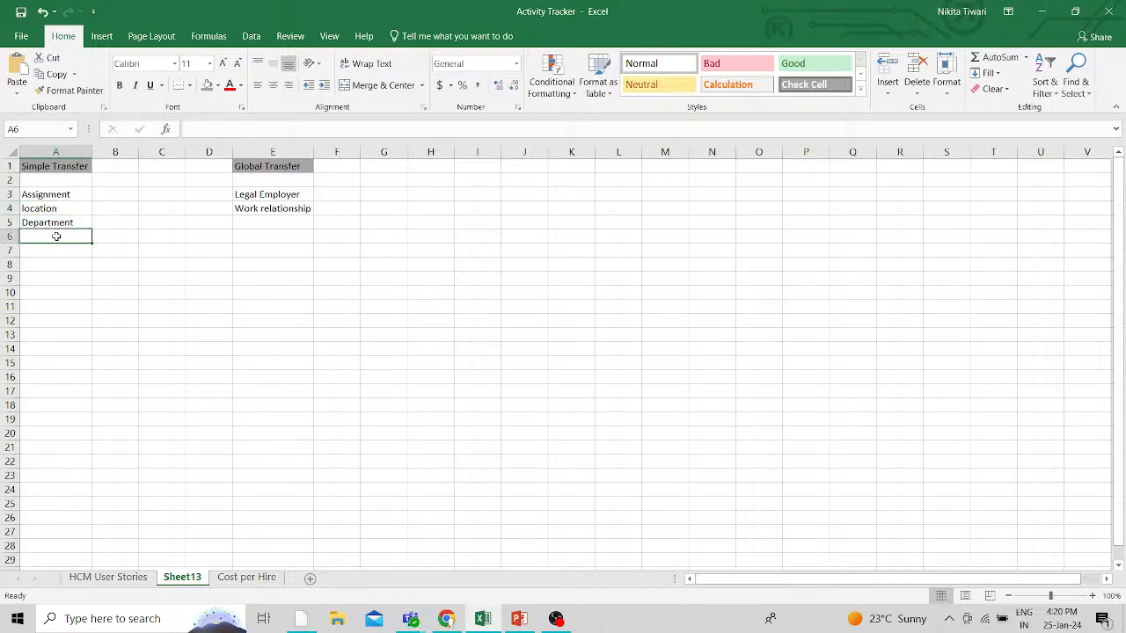
left_click(277, 194)
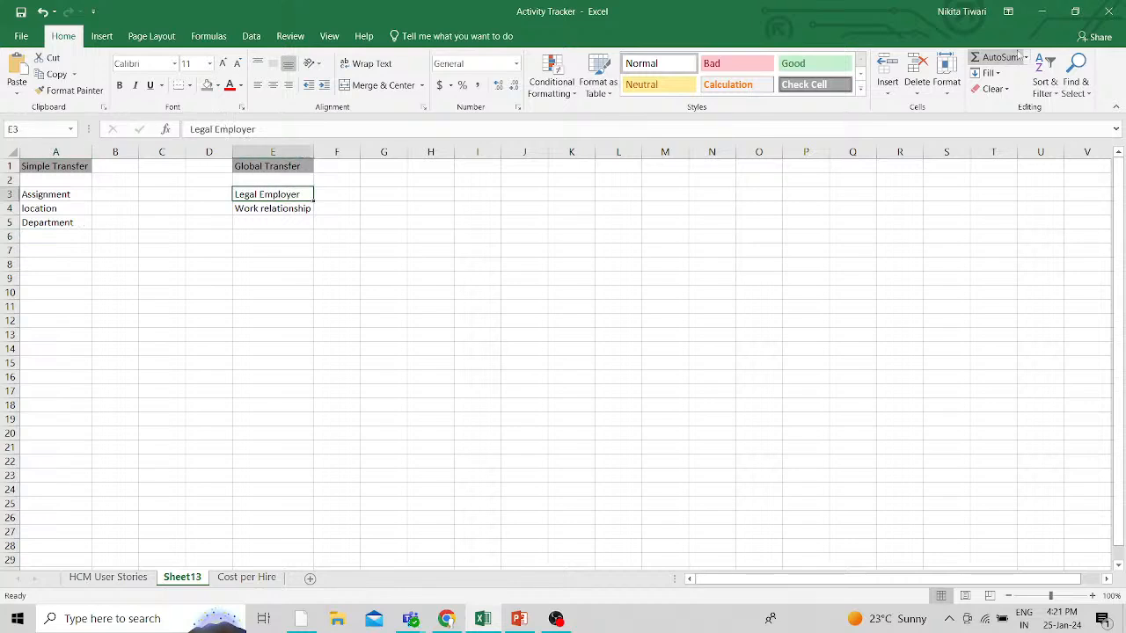
left_click(1040, 11)
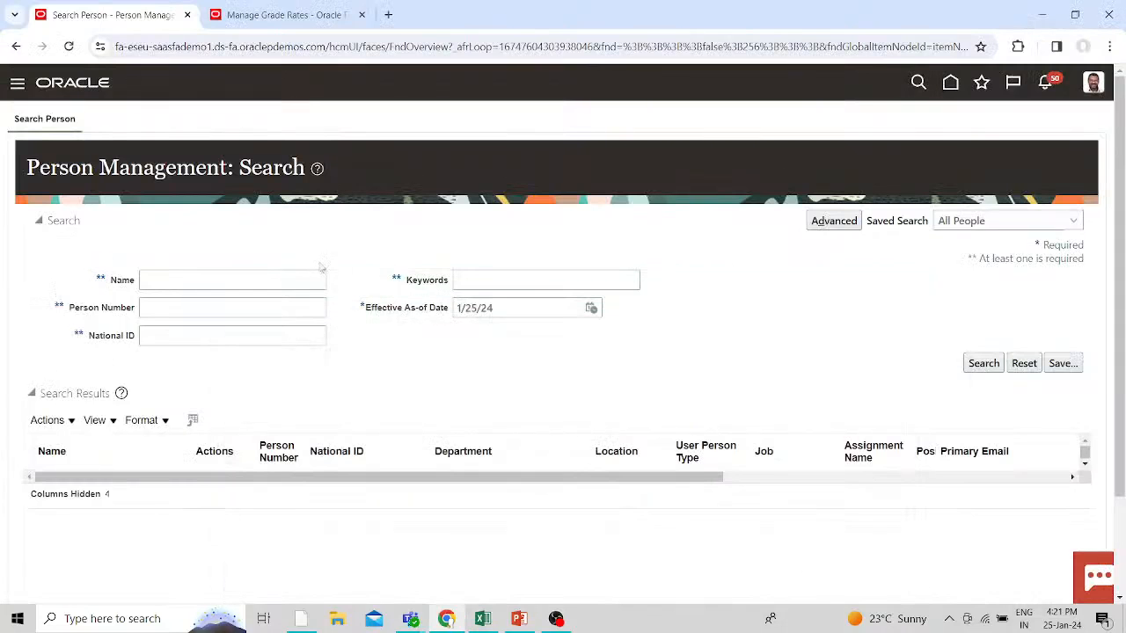
- Search for another employee by choosing a previously entered person number
left_click(158, 308)
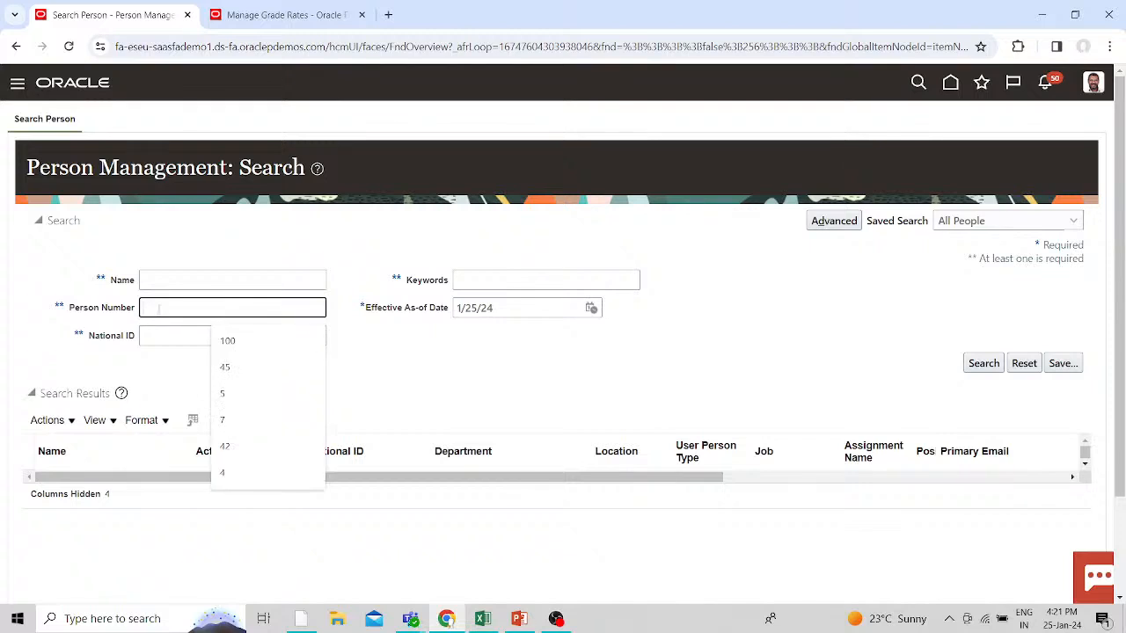
key("Down")
key("Down")
key("Down")
key("Down")
key("Down")
key("Return")
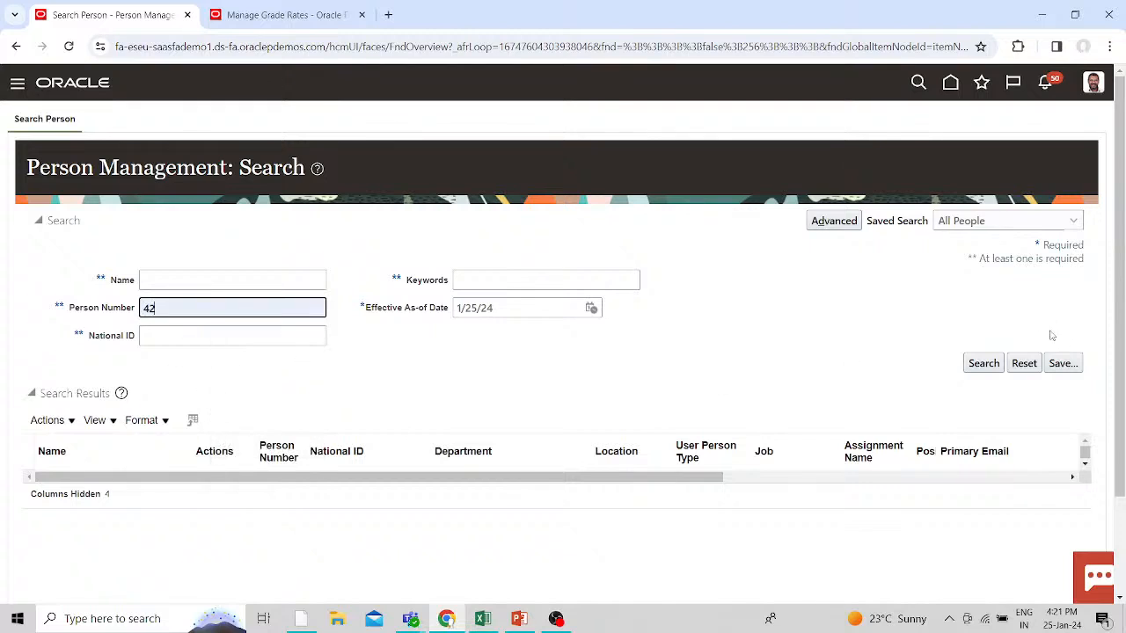
left_click(985, 364)
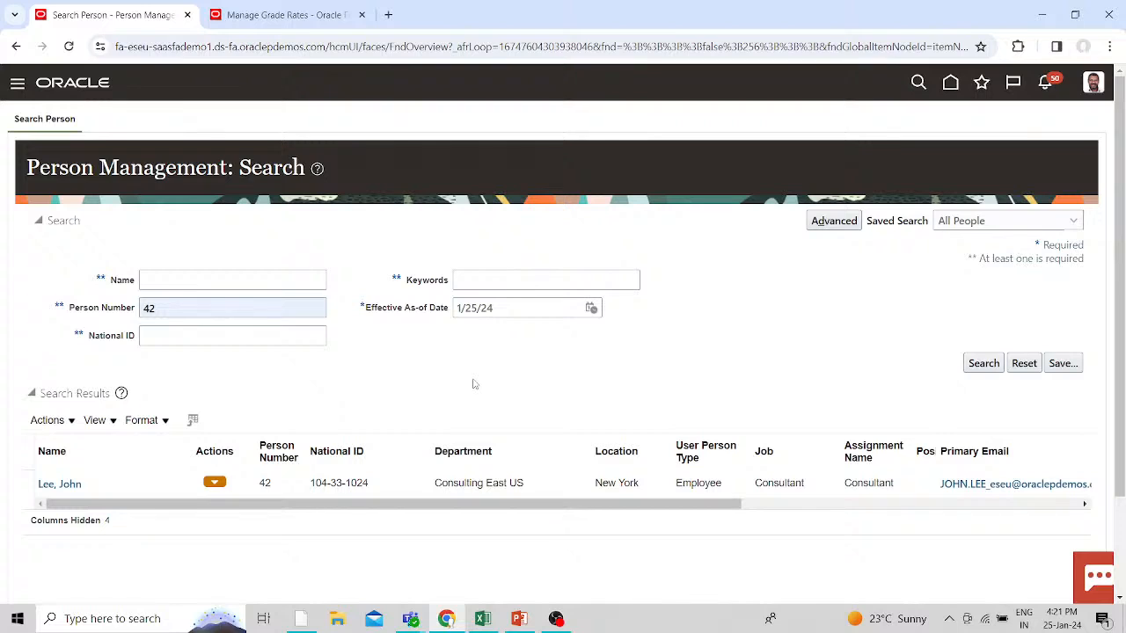
- Open the found employee's employment record and examine the legal employer and assignment details
left_click(216, 483)
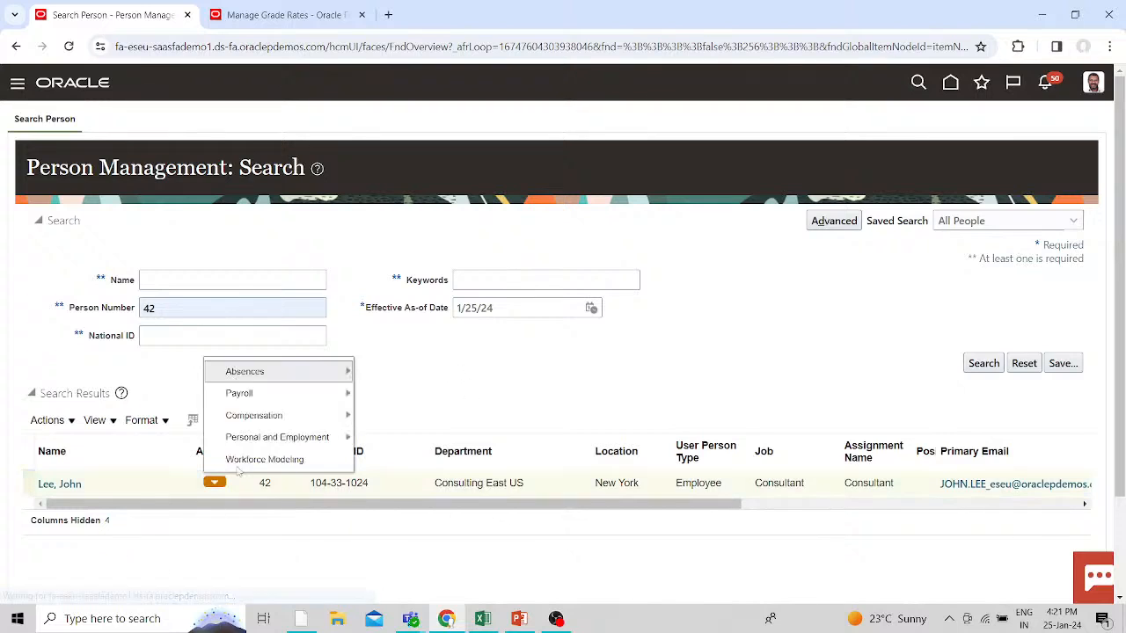
left_click(59, 484)
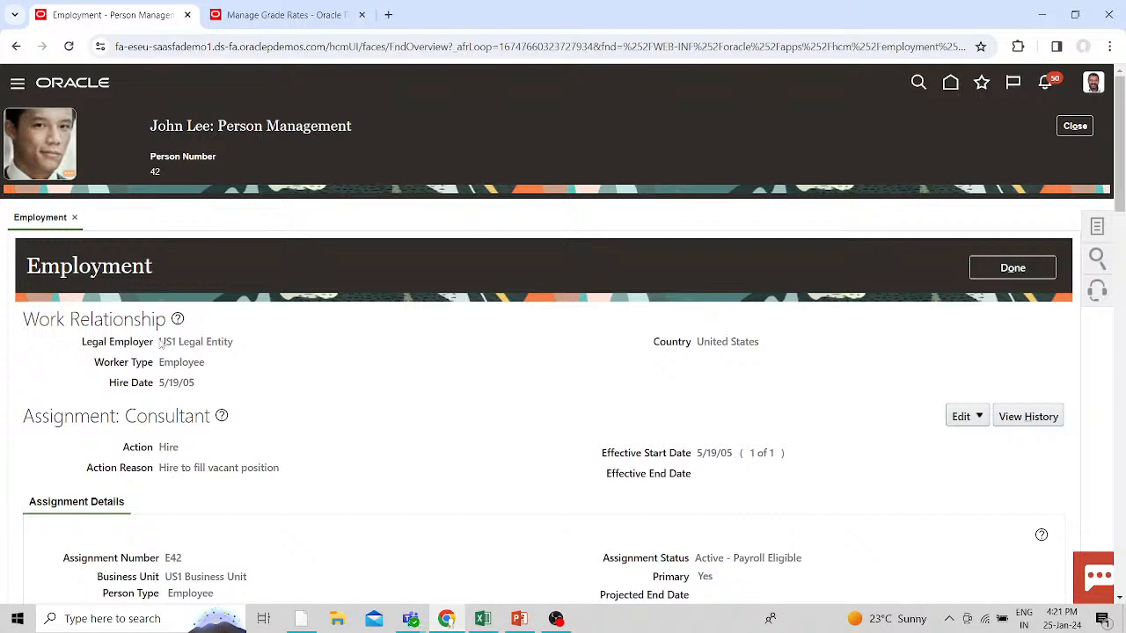
left_click_drag(160, 344, 296, 344)
left_click(572, 395)
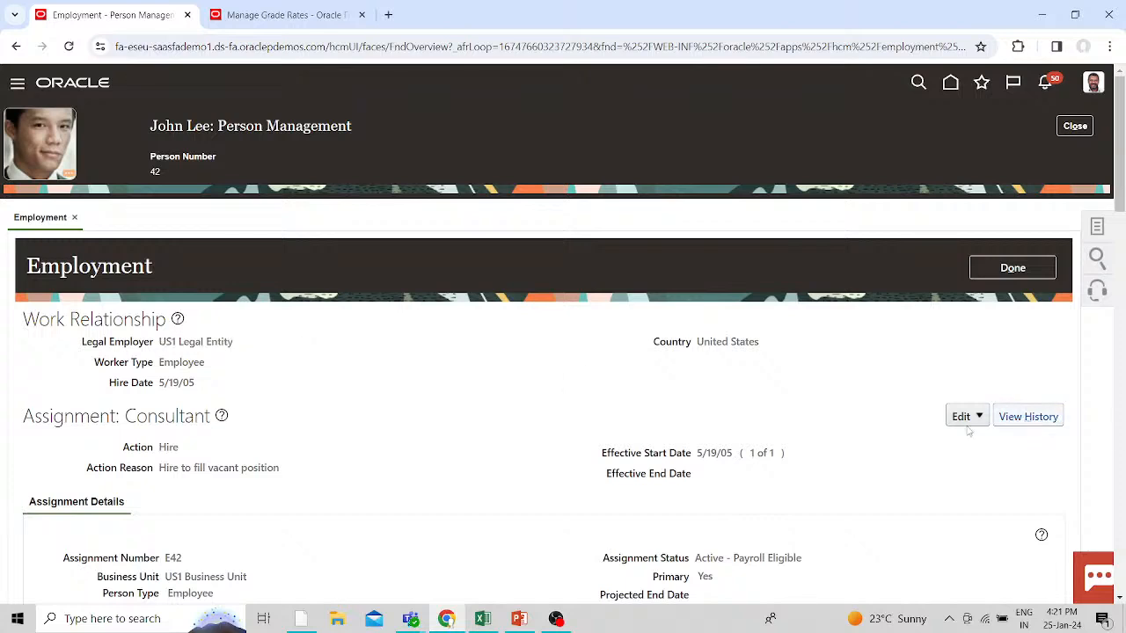
scroll(564, 406, "down", 3)
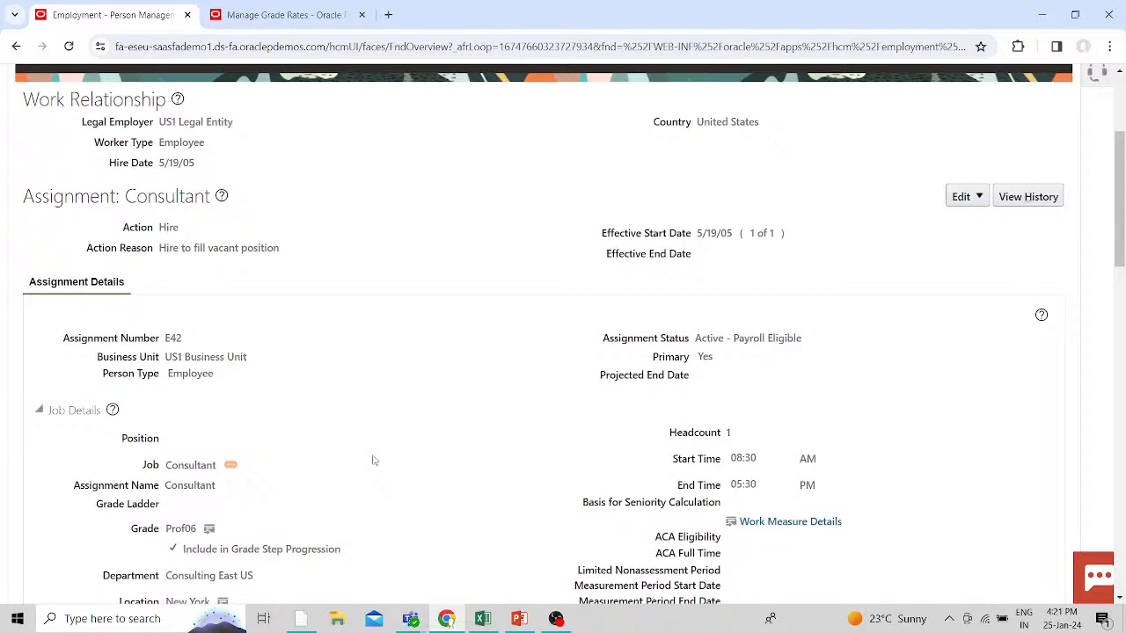
scroll(373, 460, "up", 3)
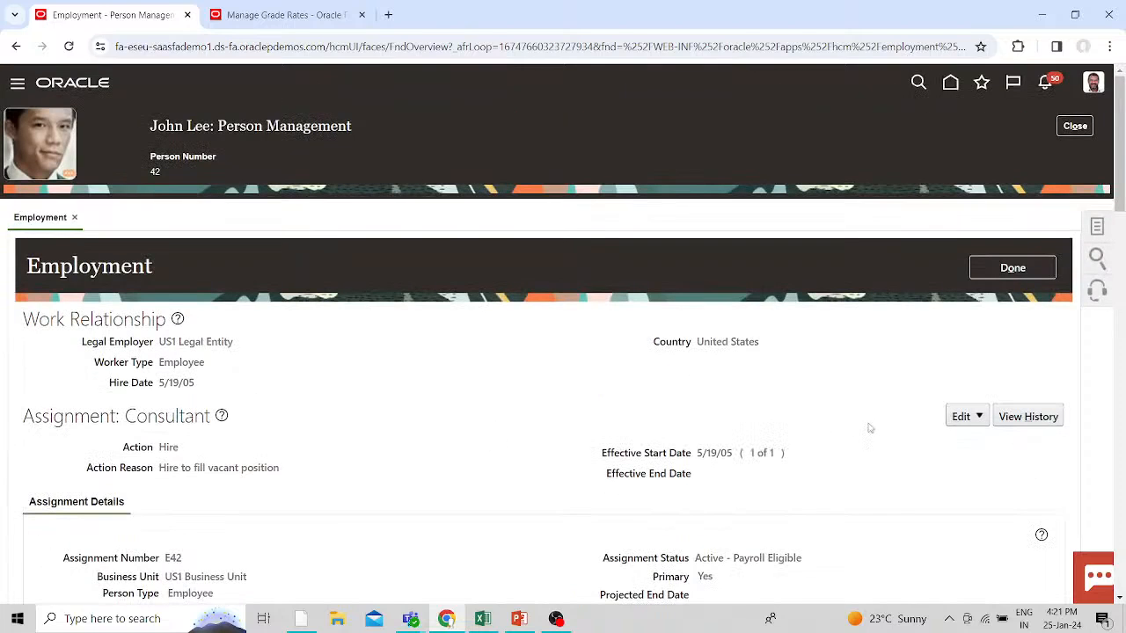
- Start an update of the employment record and set its action to Global Transfer
left_click(969, 417)
left_click(981, 440)
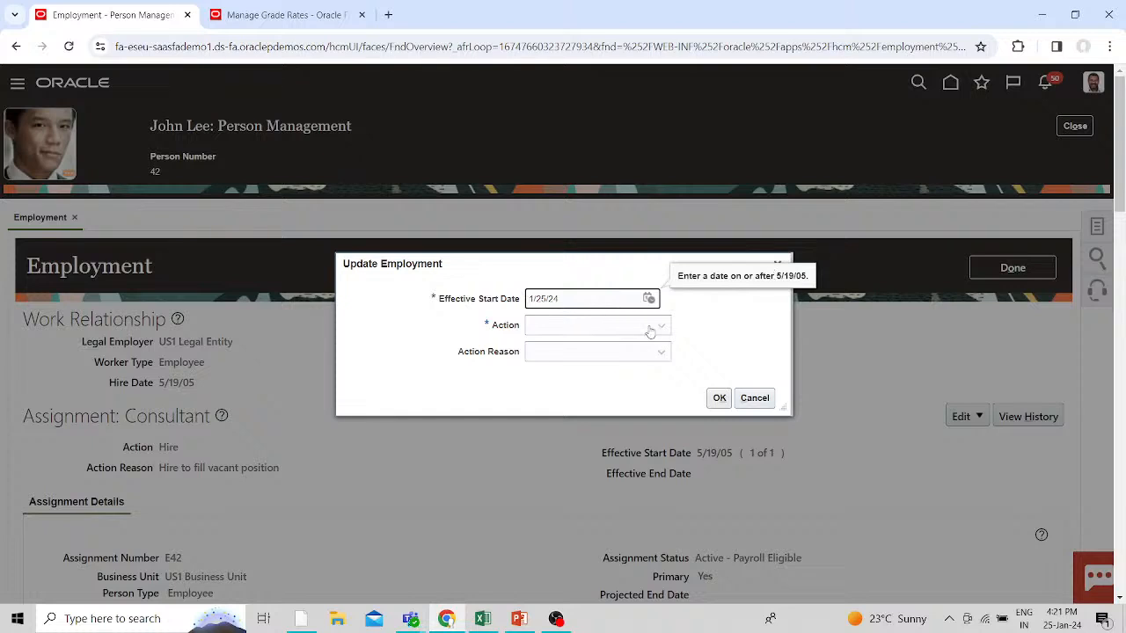
left_click(589, 329)
scroll(574, 409, "down", 2)
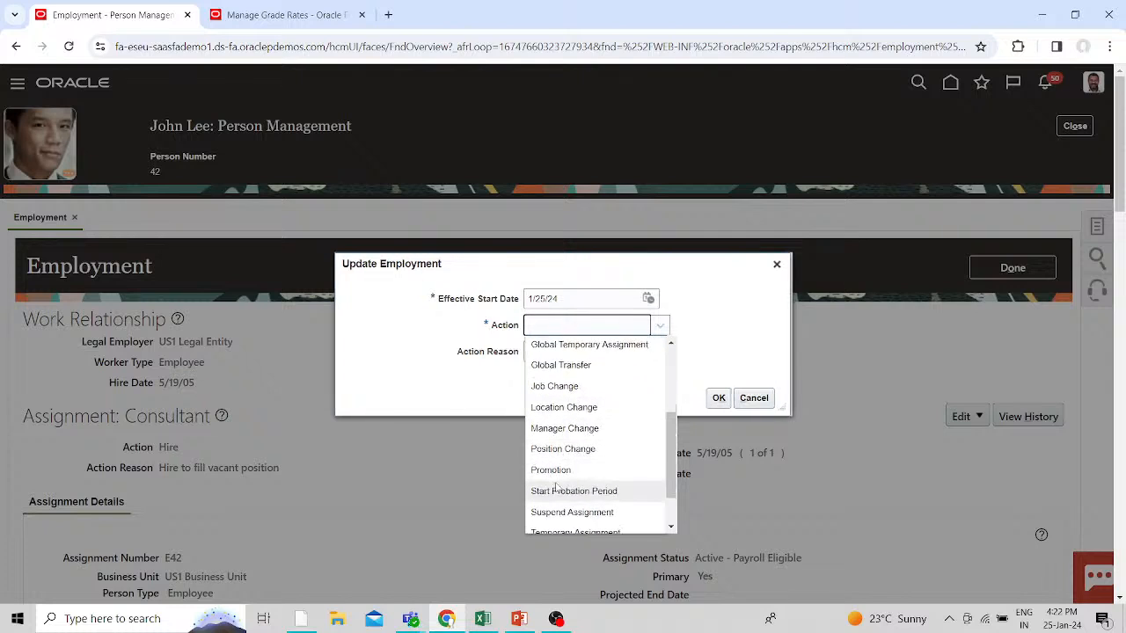
scroll(571, 475, "down", 1)
scroll(563, 440, "up", 2)
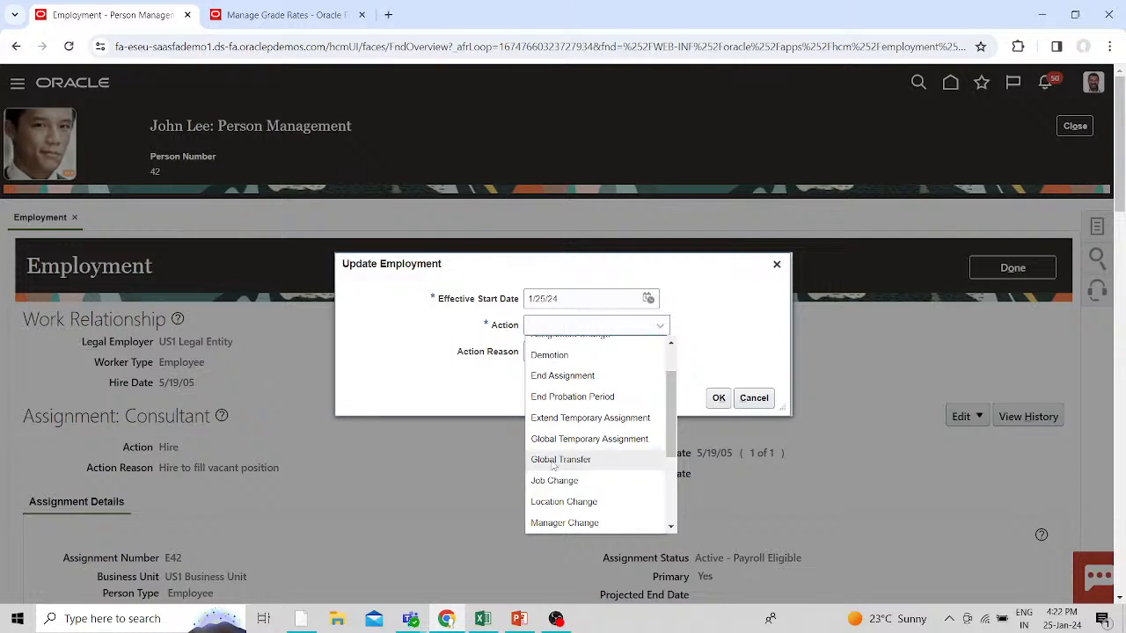
left_click(571, 459)
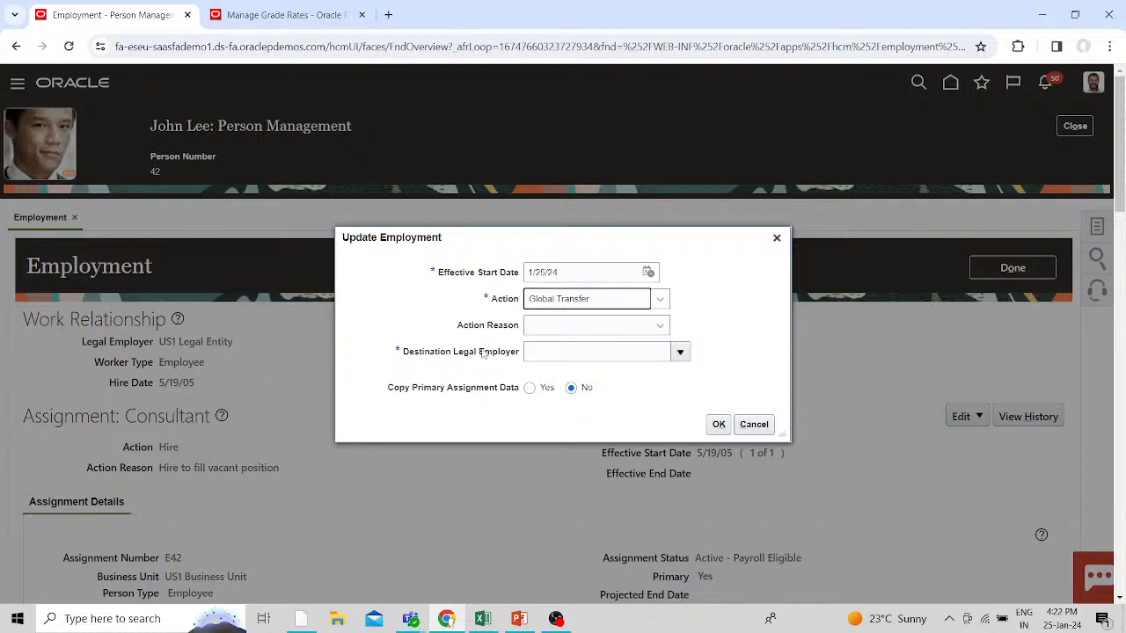
- Switch the action to Transfer to compare its fields, and set it back to Global Transfer
left_click(621, 302)
scroll(573, 406, "down", 3)
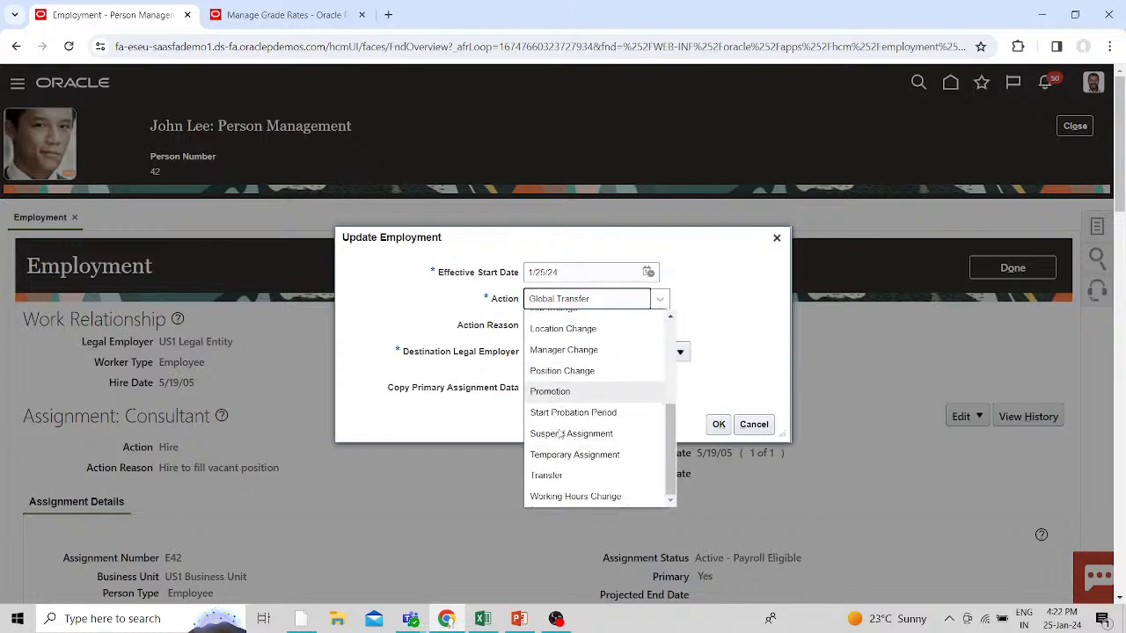
left_click(550, 475)
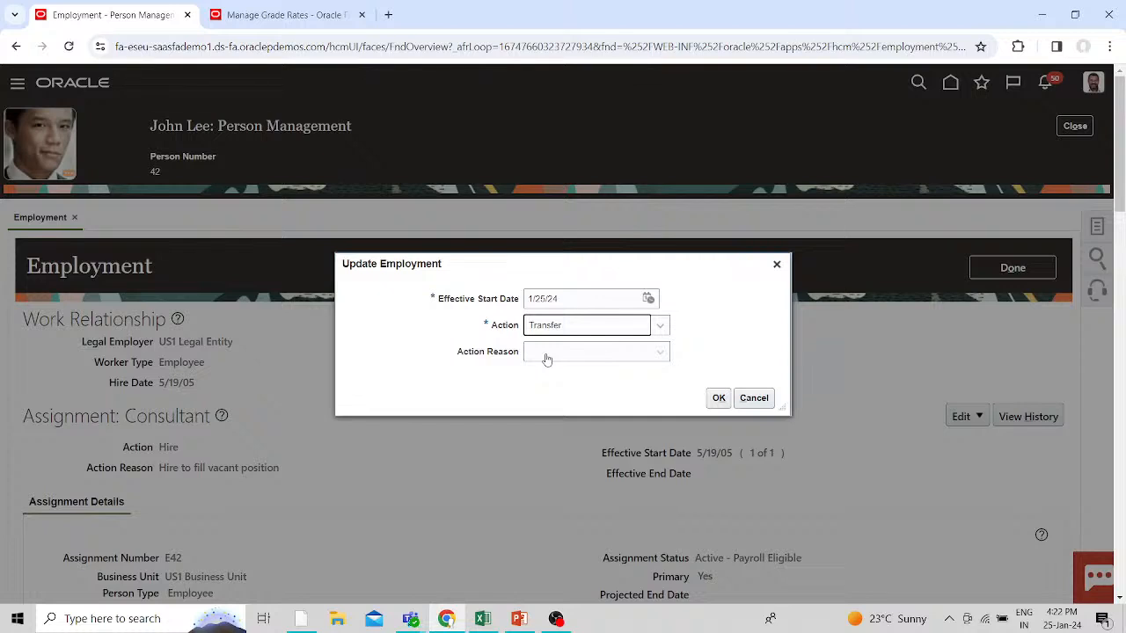
left_click(658, 325)
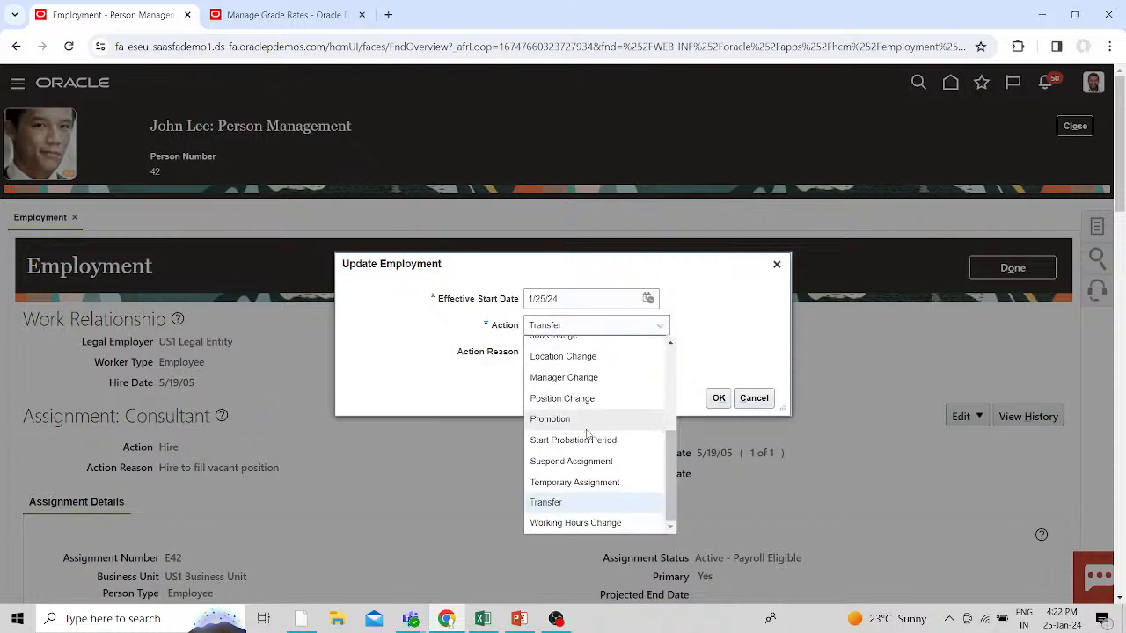
scroll(587, 433, "up", 5)
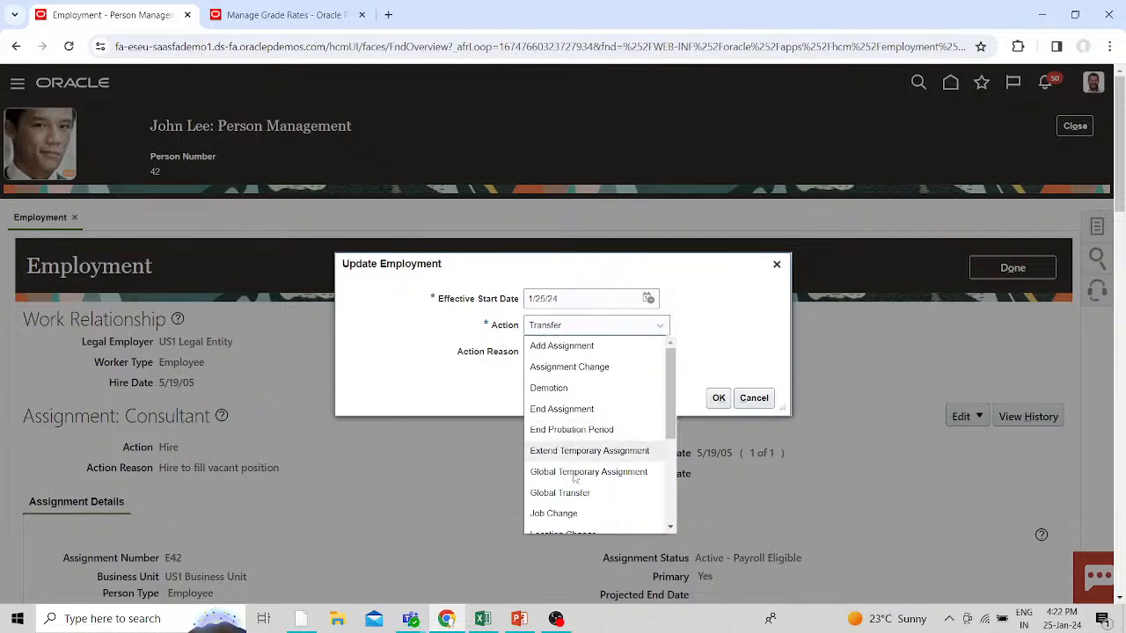
left_click(547, 492)
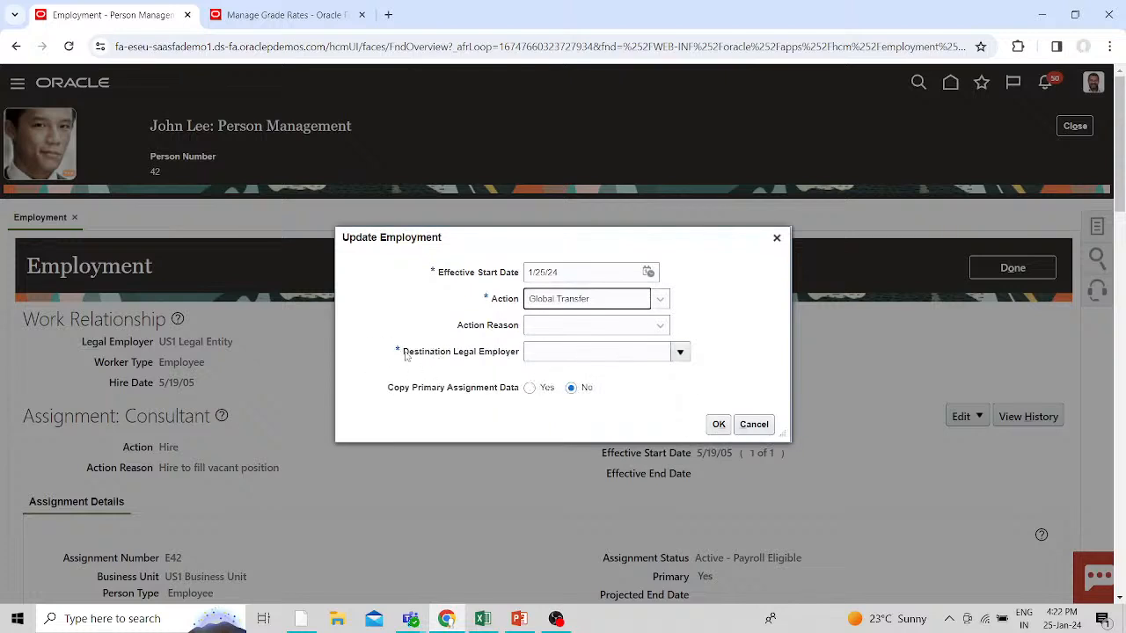
- Set the action reason to Career Progression and the destination legal employer to UK Legal Entity
left_click_drag(402, 352, 515, 368)
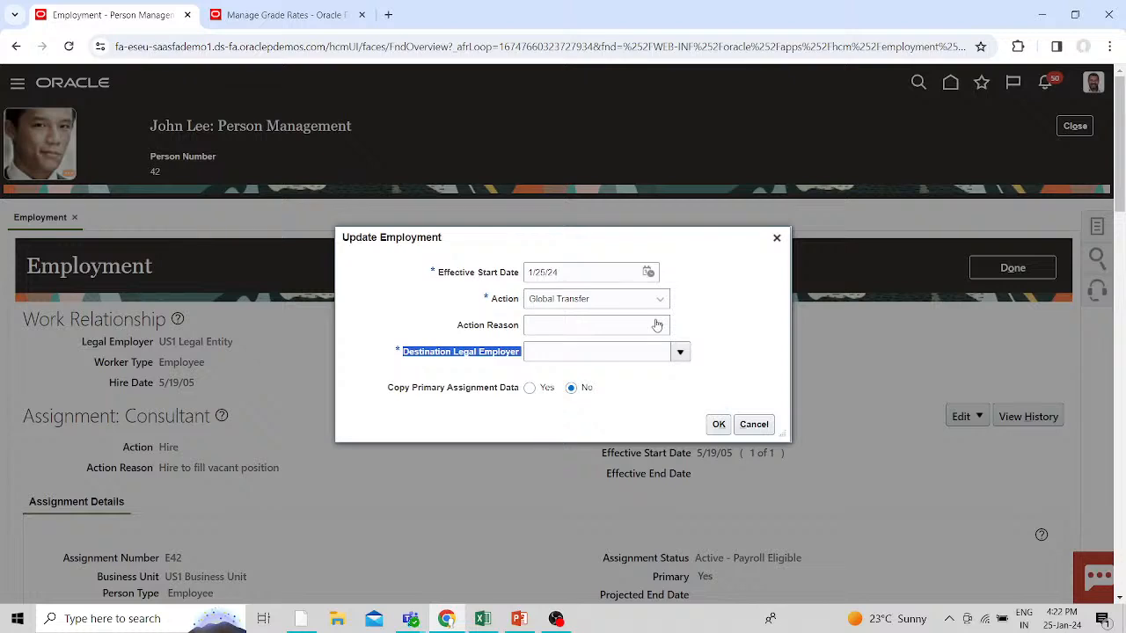
left_click(657, 323)
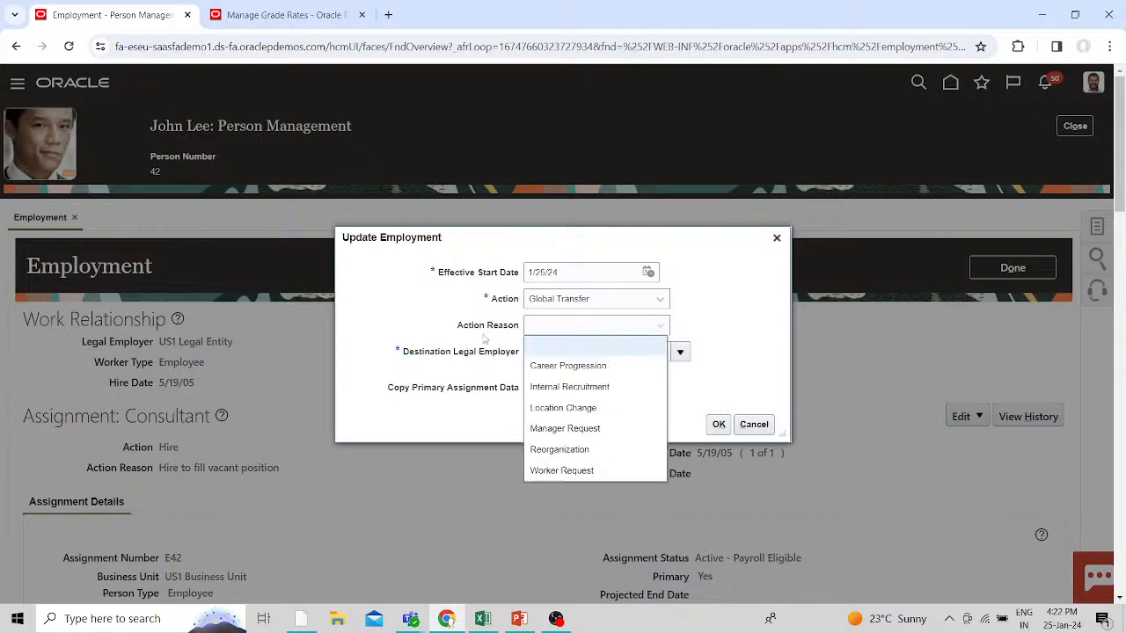
left_click(560, 450)
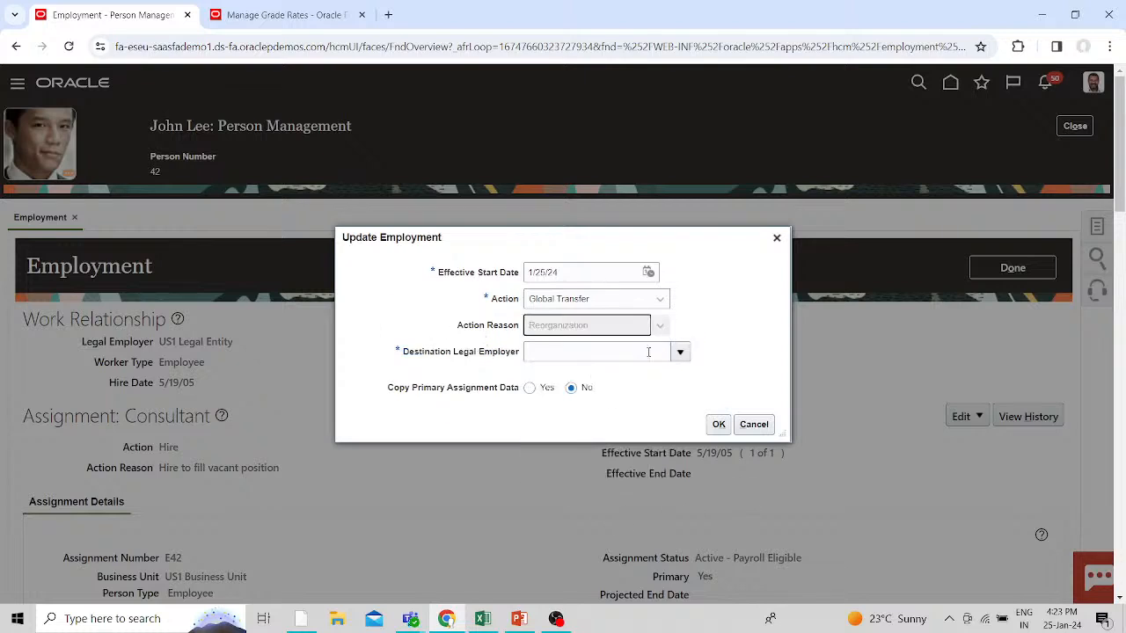
left_click(641, 325)
left_click(548, 369)
left_click(680, 352)
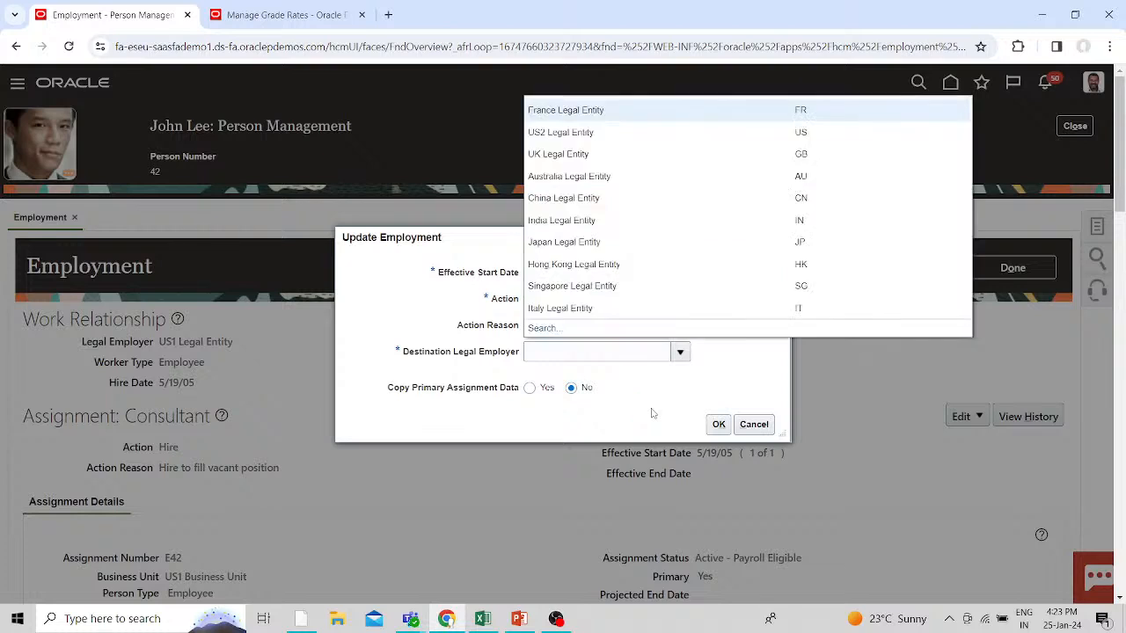
left_click(551, 153)
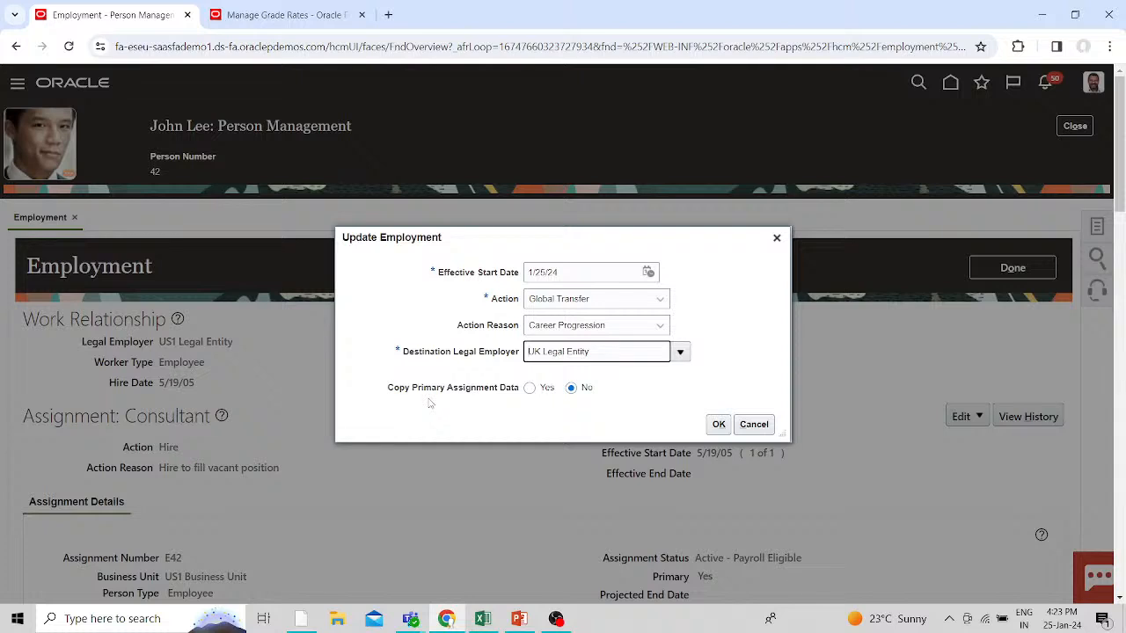
- Choose to copy the primary assignment data and accept the default status for the existing assignment
left_click(529, 388)
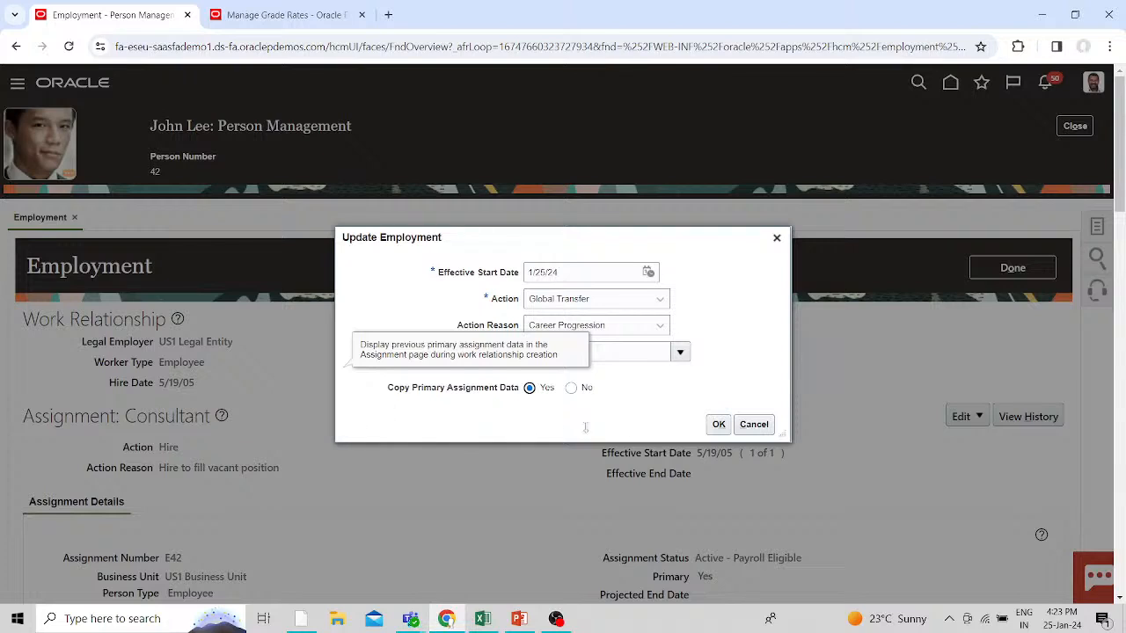
left_click(718, 425)
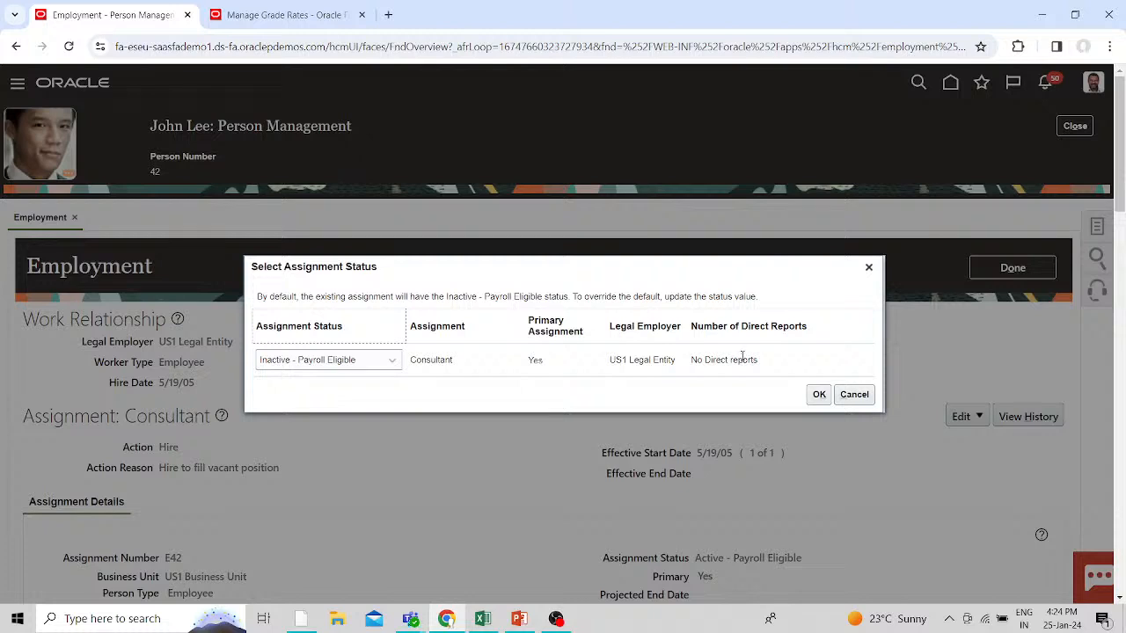
left_click(817, 395)
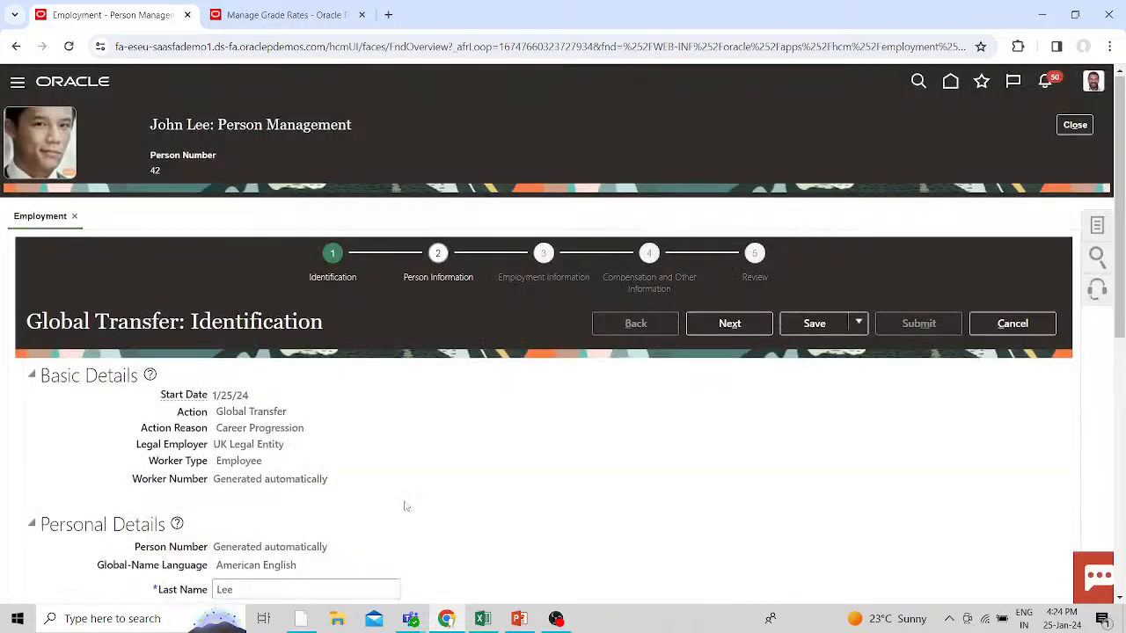
- Set the gender to Male in the personal details and continue to the Person Information stage
scroll(402, 502, "down", 2)
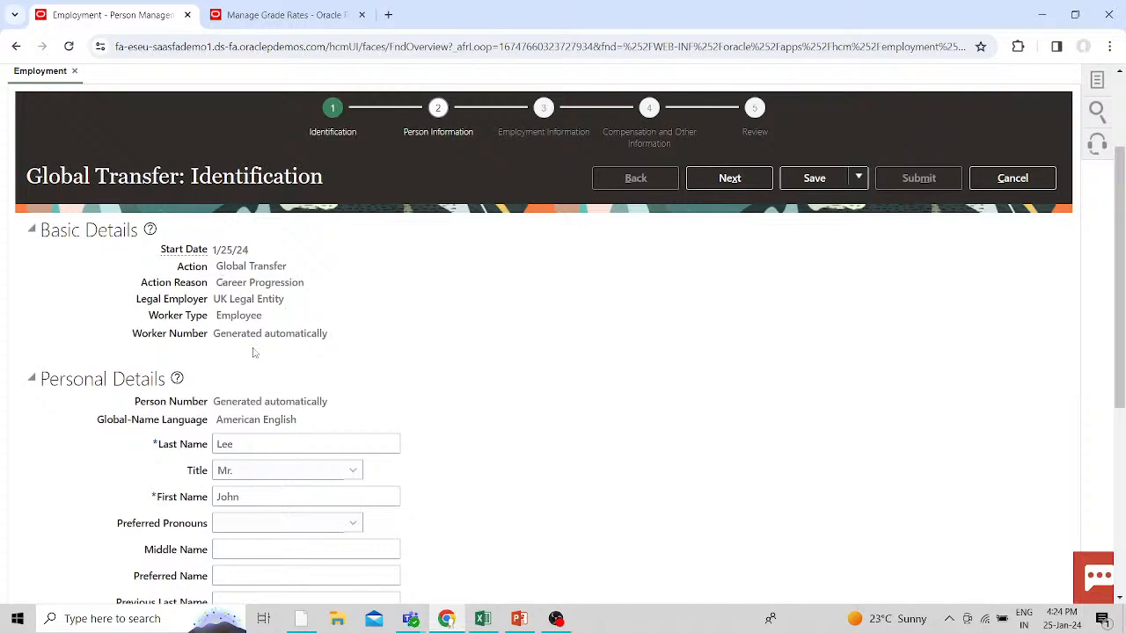
scroll(253, 352, "down", 1)
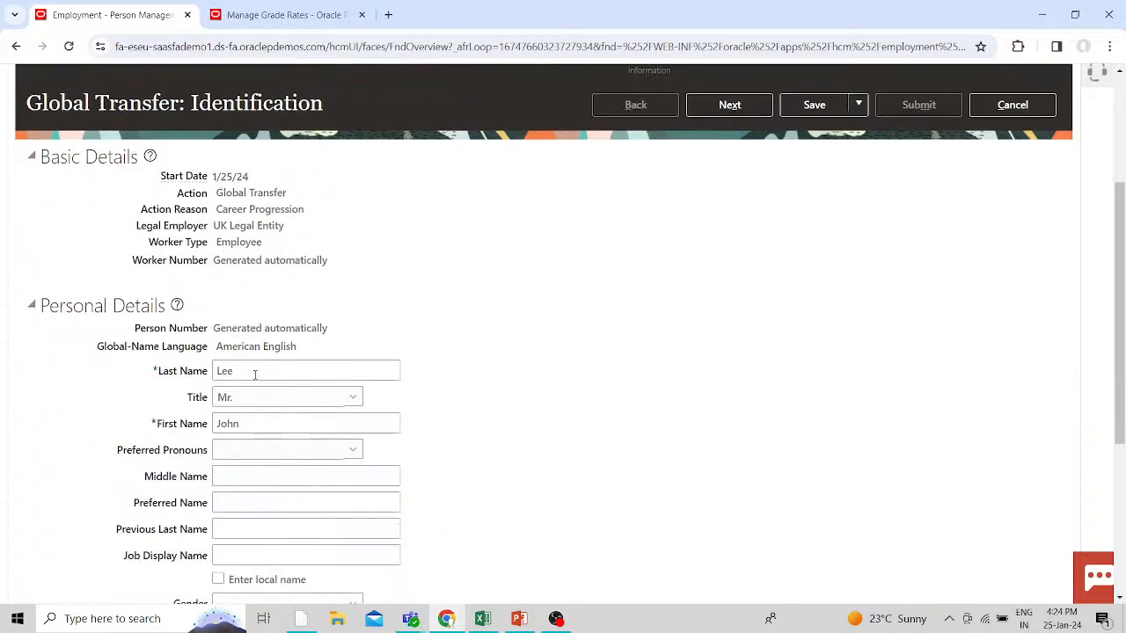
scroll(254, 374, "down", 3)
left_click(321, 388)
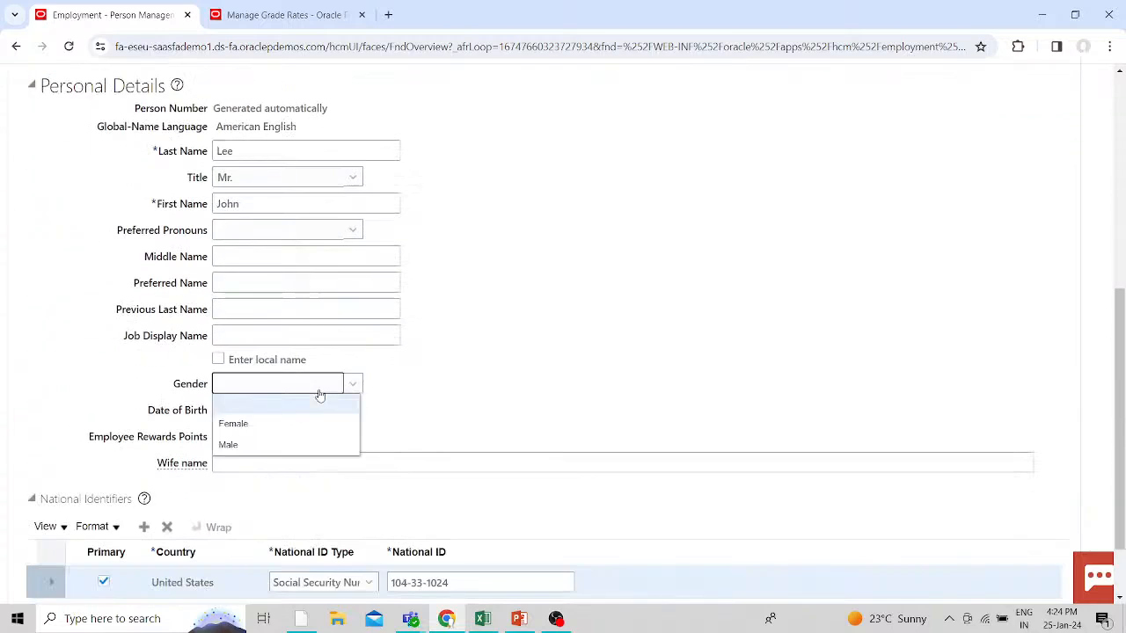
left_click(227, 445)
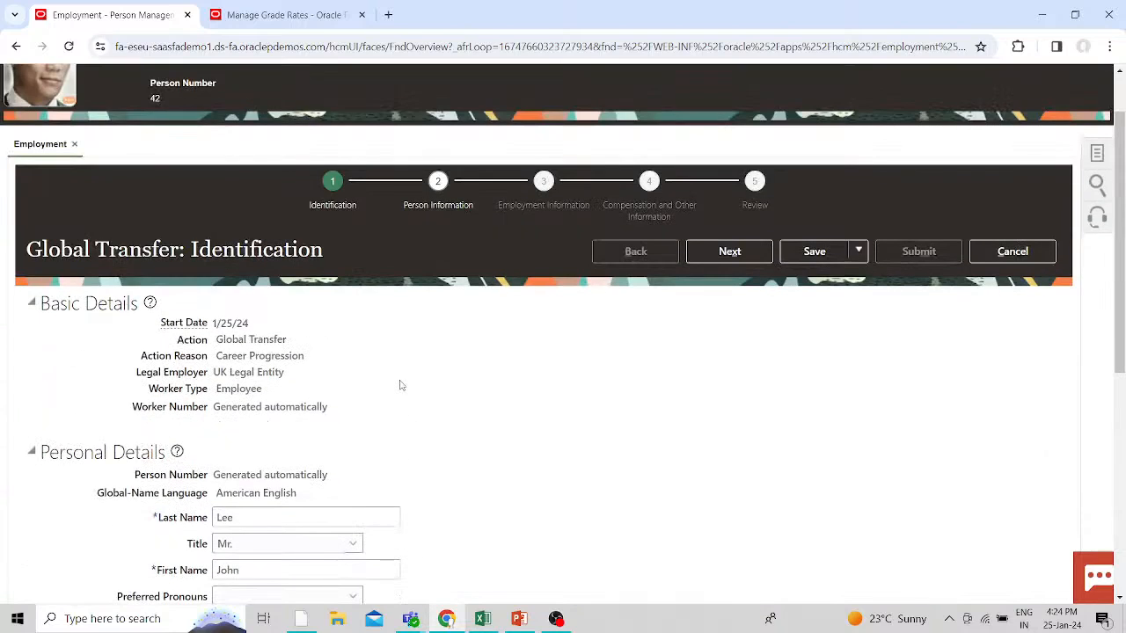
scroll(399, 384, "down", 3)
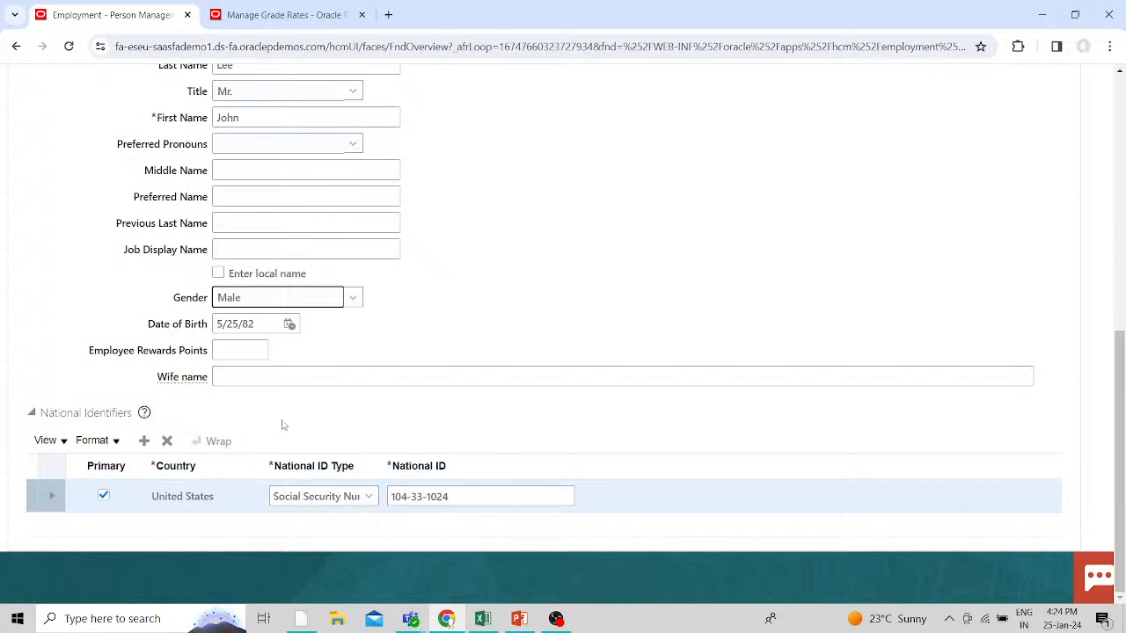
scroll(284, 425, "up", 1)
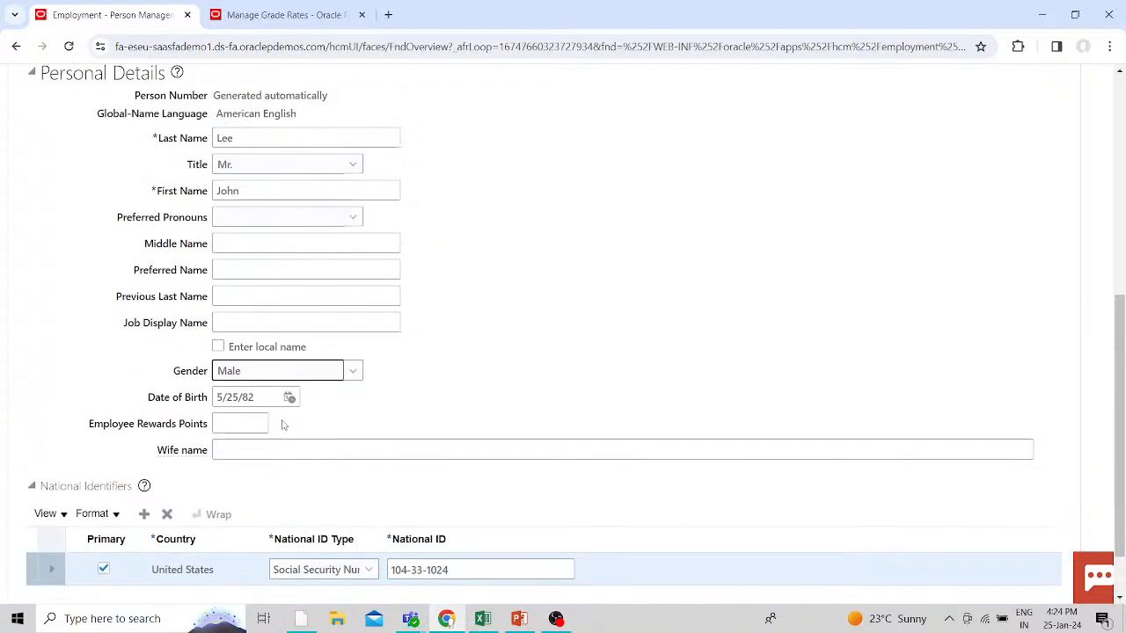
scroll(283, 425, "up", 4)
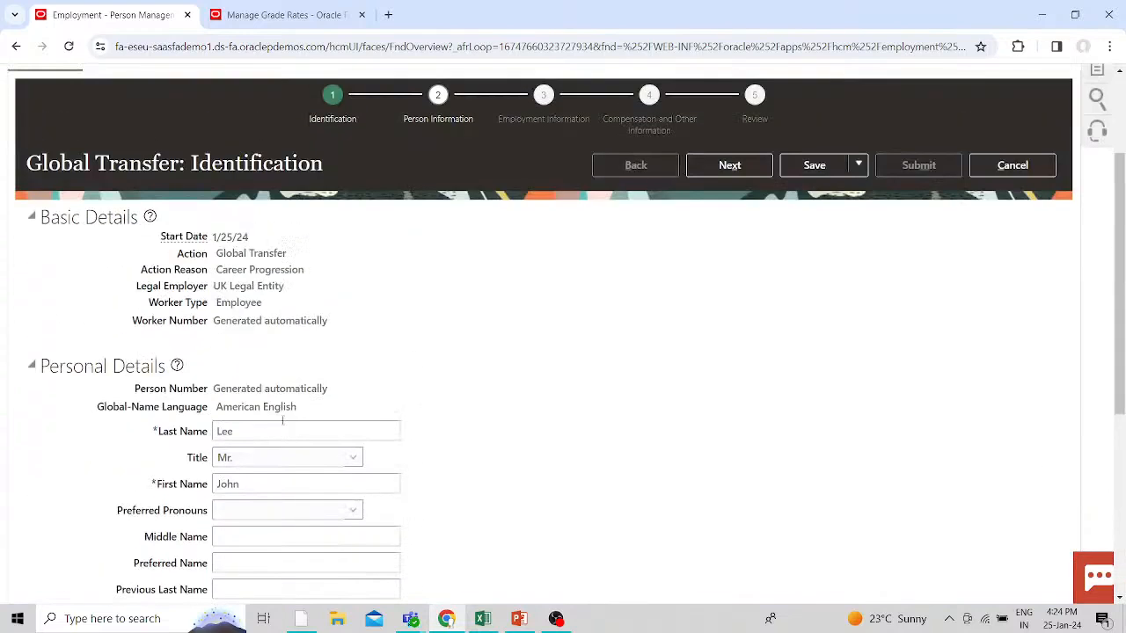
left_click(729, 166)
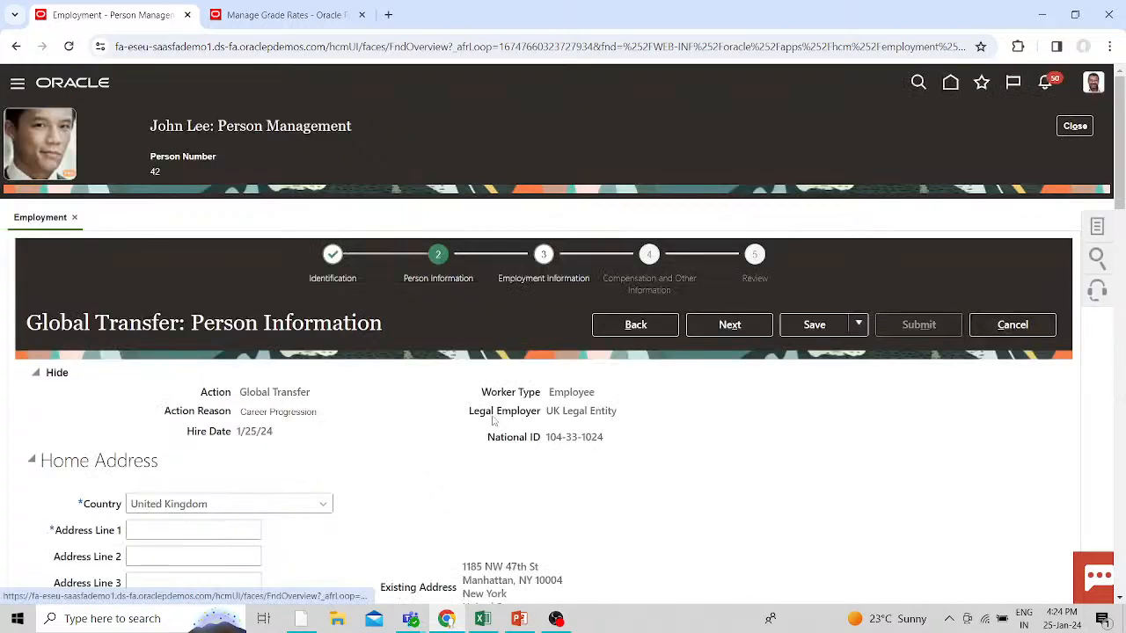
- Examine the home address, email and legislative details, and continue to the Employment Information stage
scroll(493, 420, "down", 2)
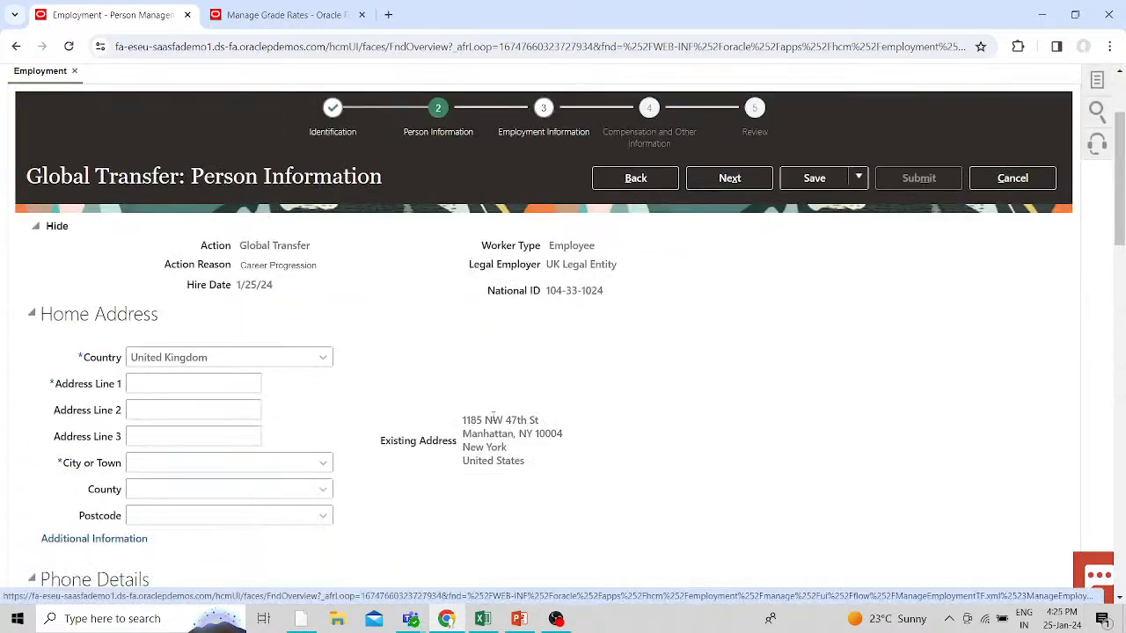
left_click_drag(460, 419, 550, 466)
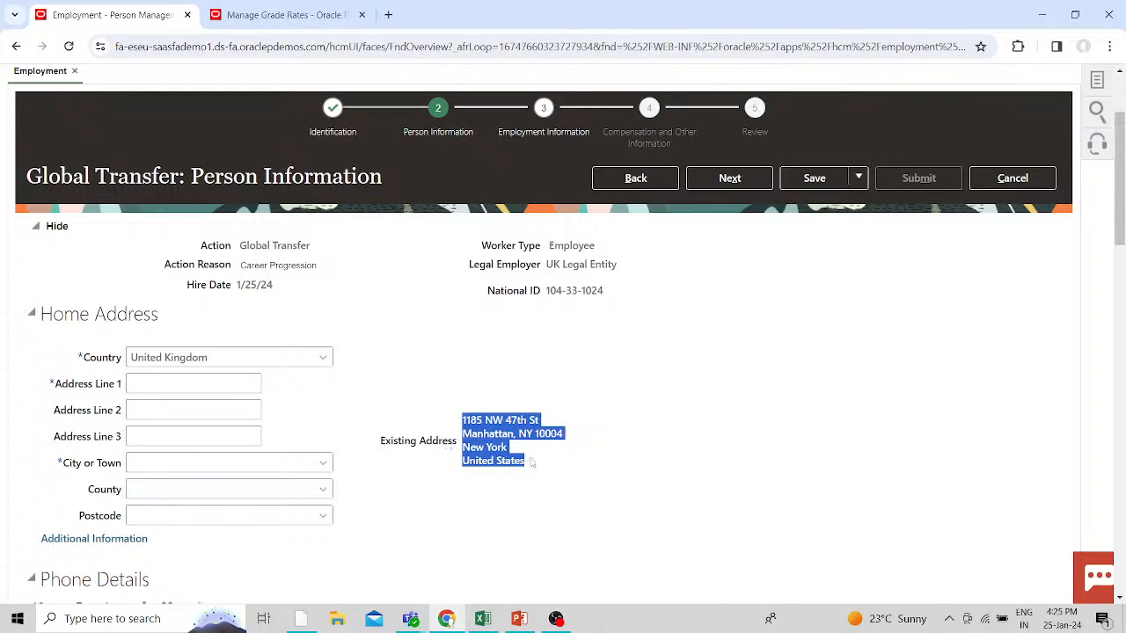
scroll(530, 460, "down", 3)
scroll(530, 459, "down", 4)
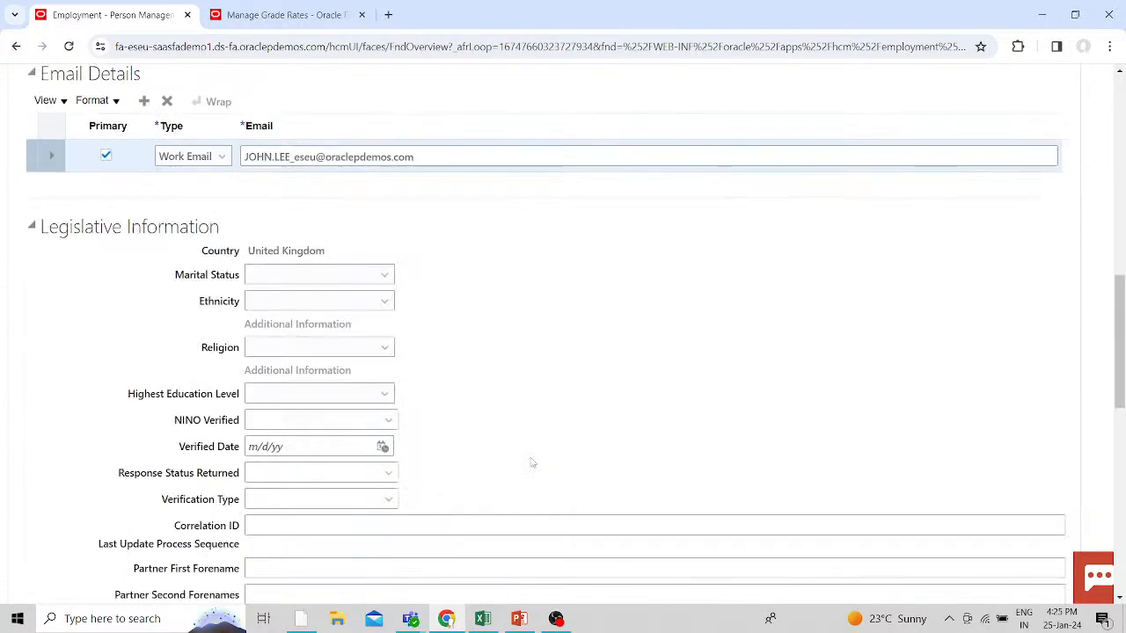
scroll(530, 460, "down", 2)
scroll(530, 460, "up", 10)
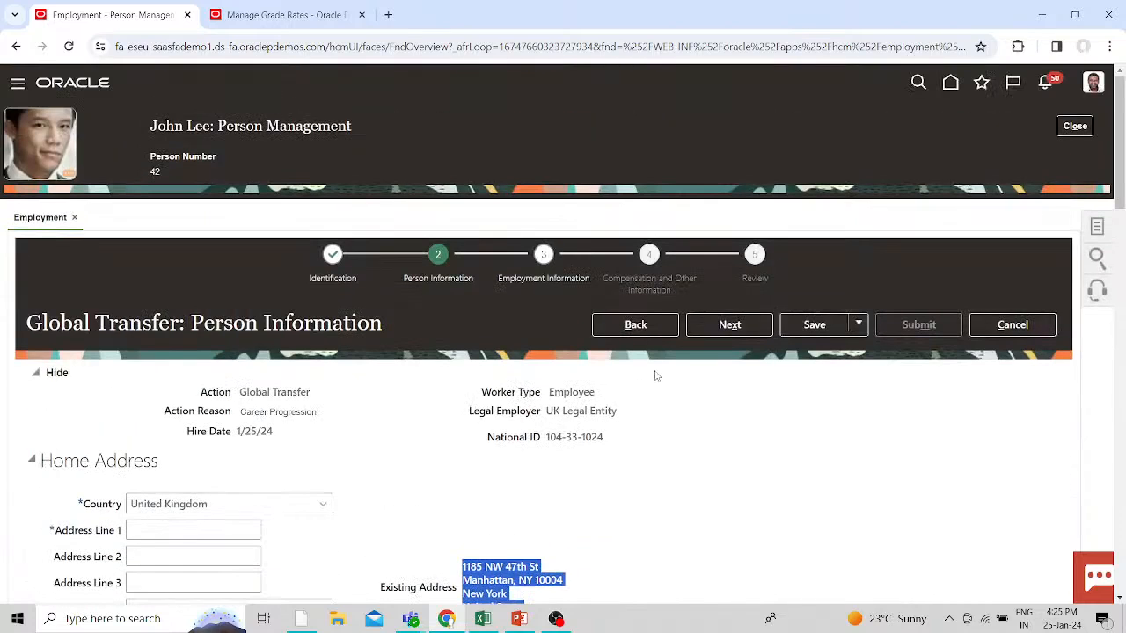
left_click(728, 325)
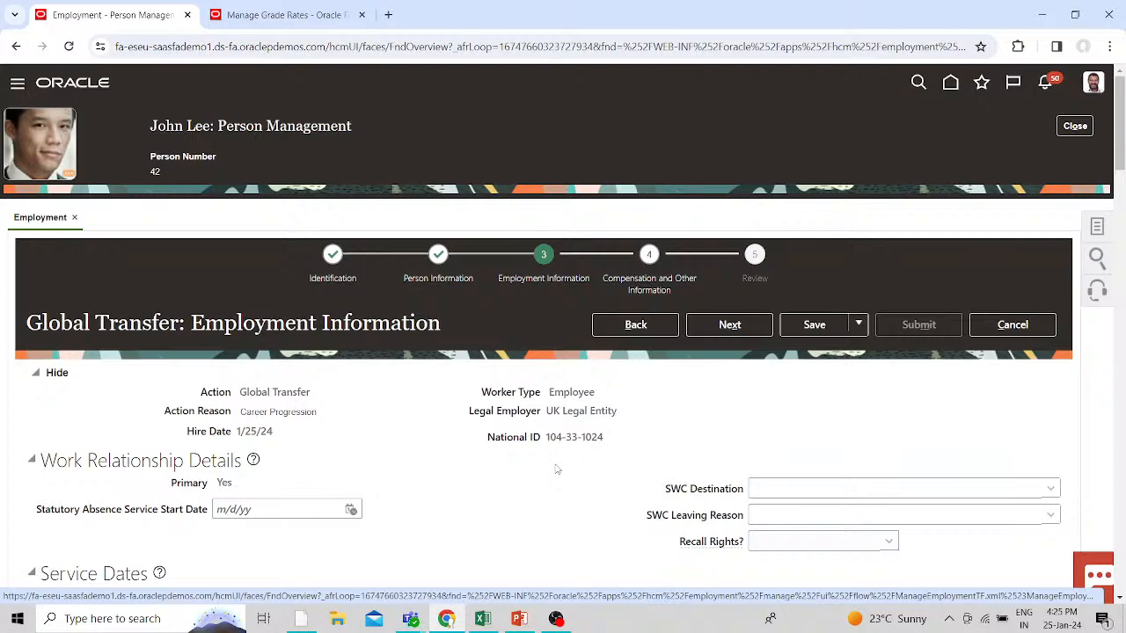
- Search for business units starting with UK and set the assignment's business unit to UK Business Unit
scroll(555, 470, "down", 5)
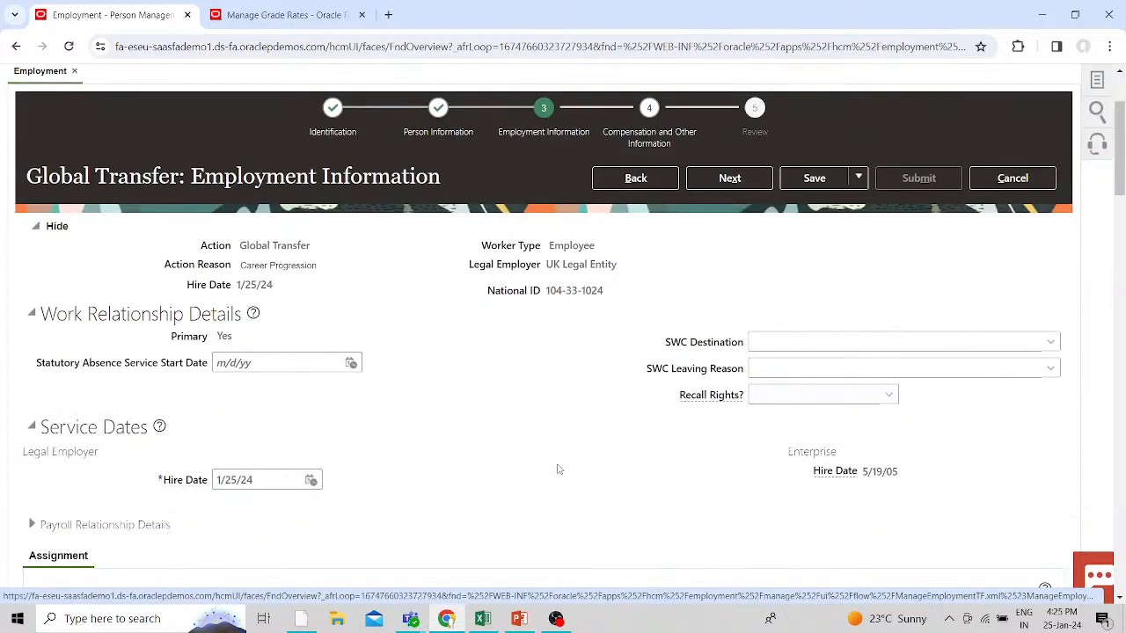
scroll(561, 473, "down", 1)
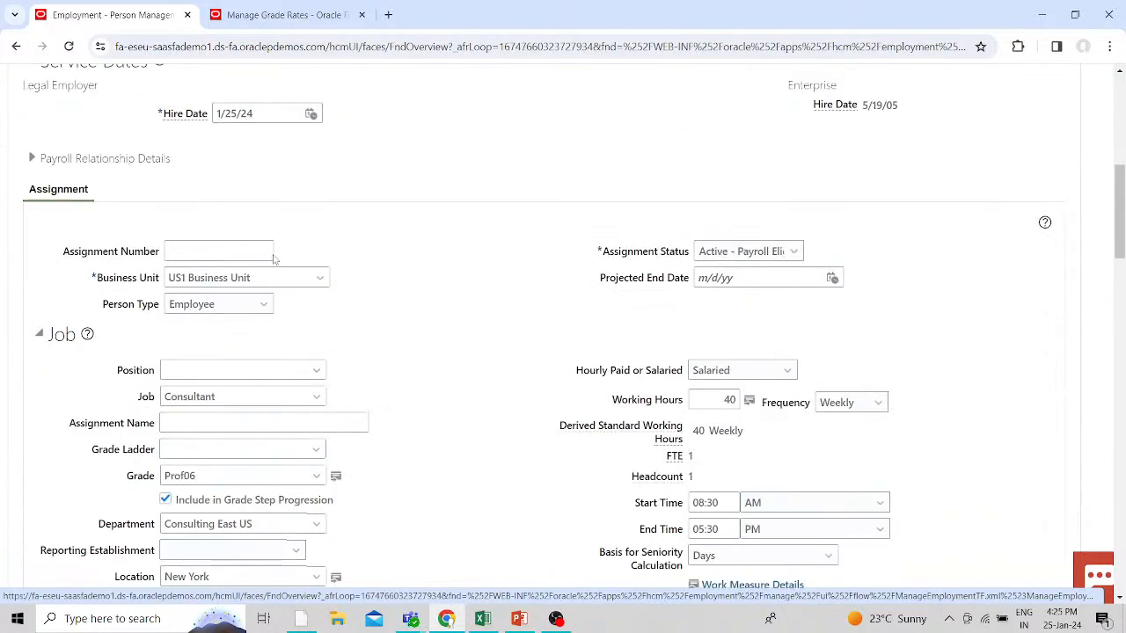
left_click(324, 278)
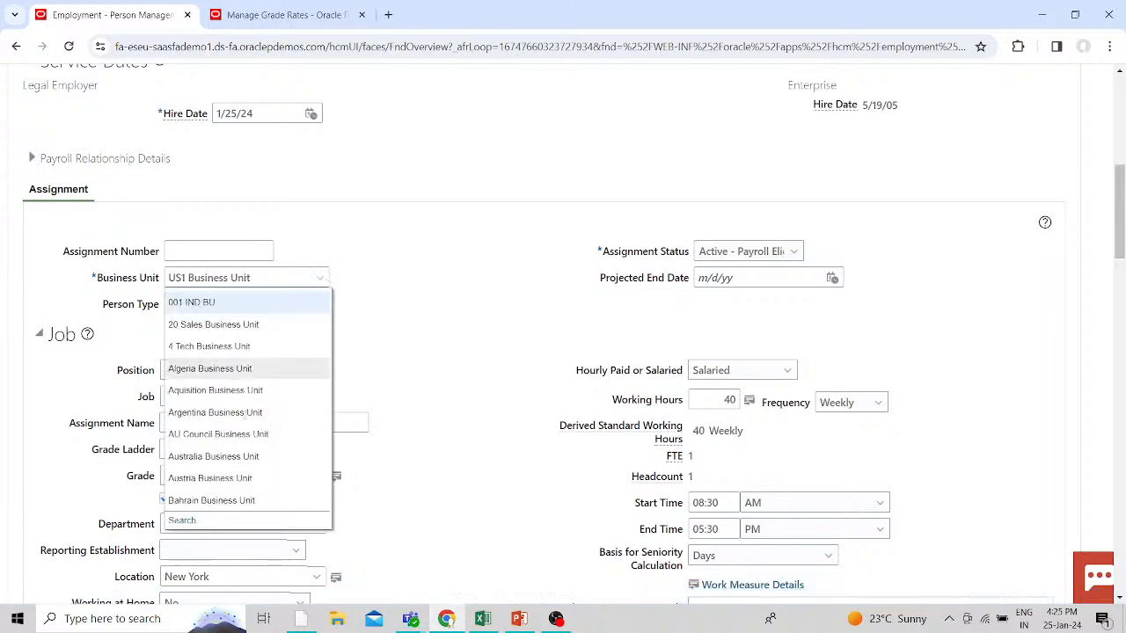
left_click(477, 339)
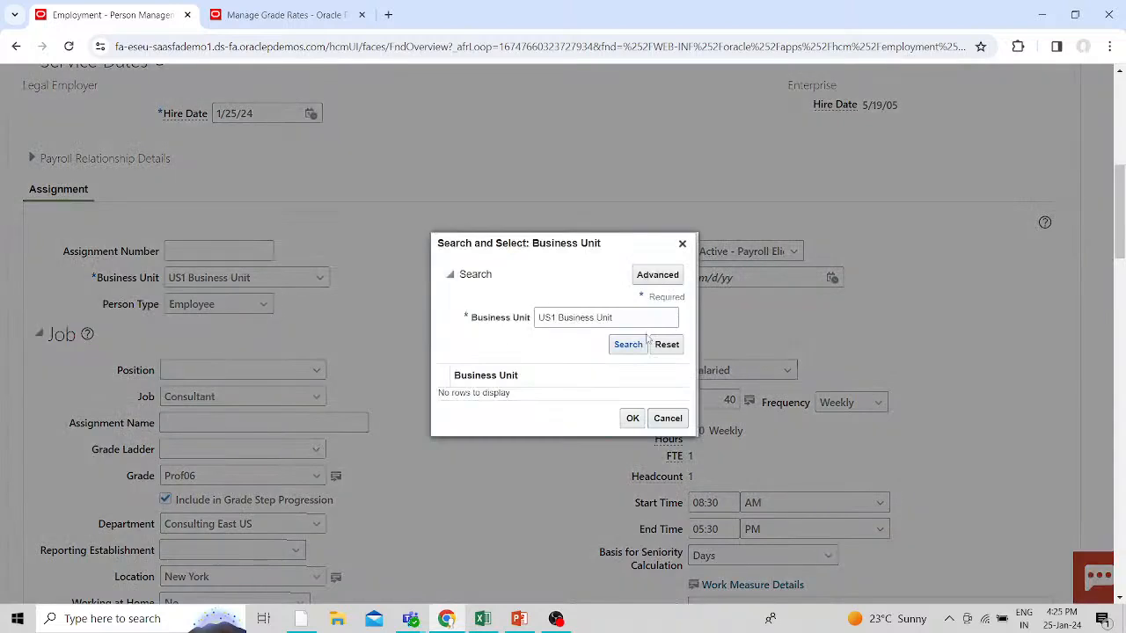
left_click(614, 318)
key("ctrl+a")
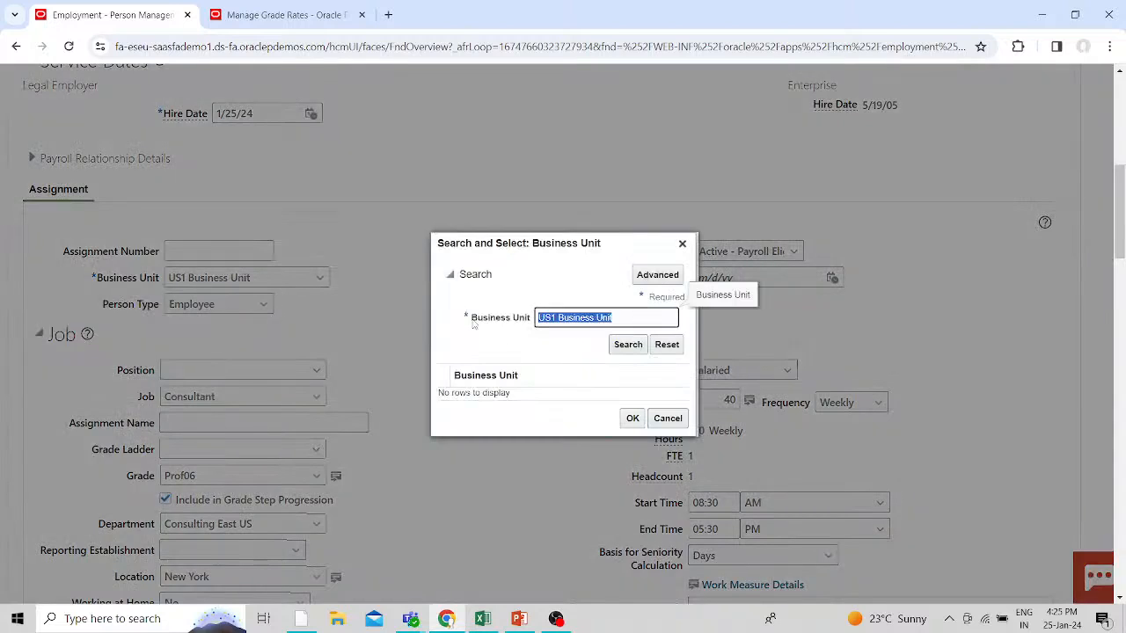
key("BackSpace")
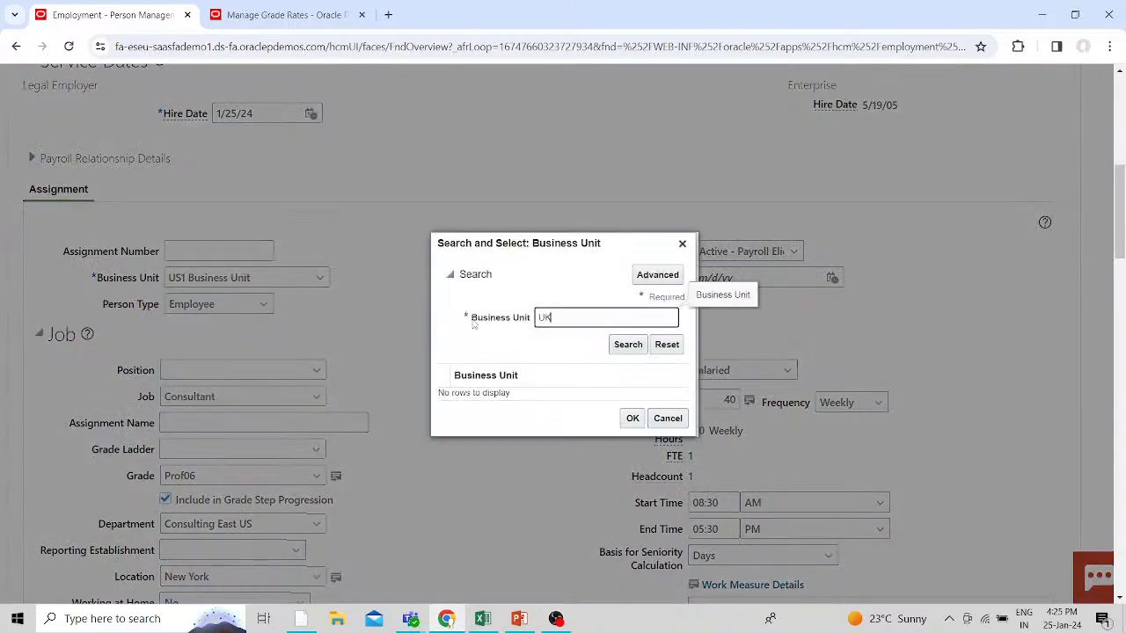
key("Return")
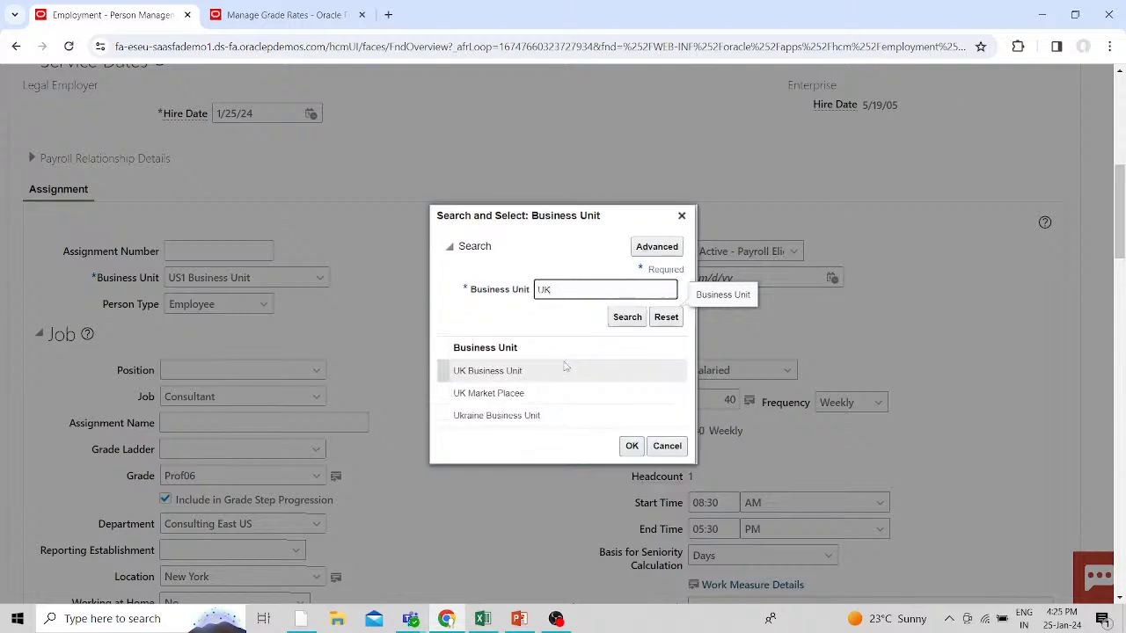
left_click(536, 371)
left_click(632, 446)
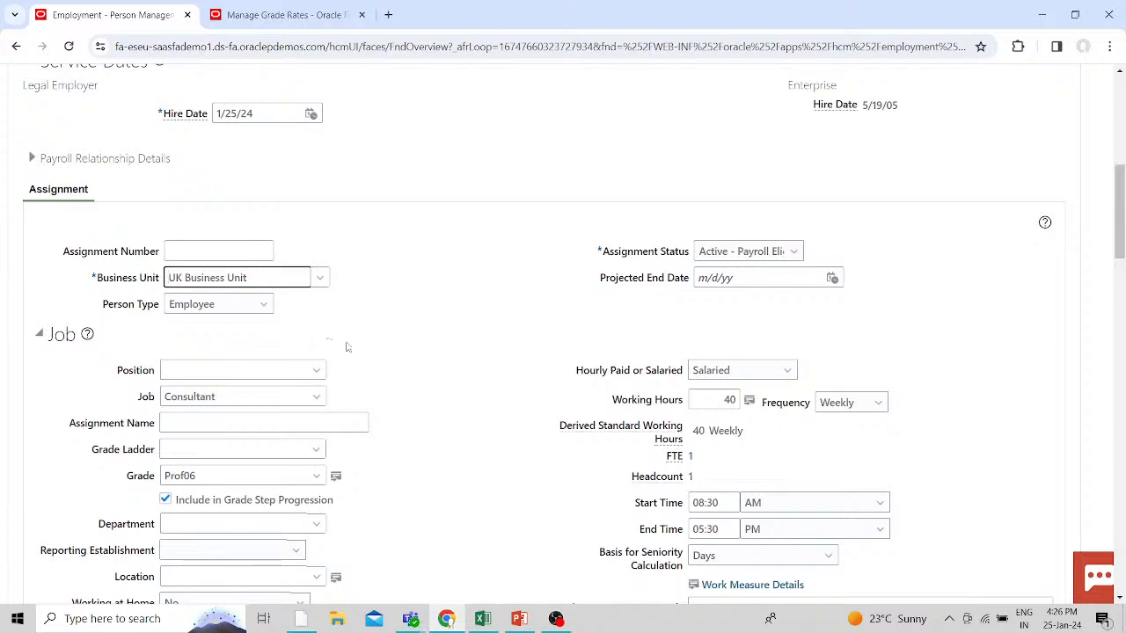
left_click(366, 358)
- Set the assignment's position to IT Manager and its grade to Mgmt04
scroll(374, 371, "down", 1)
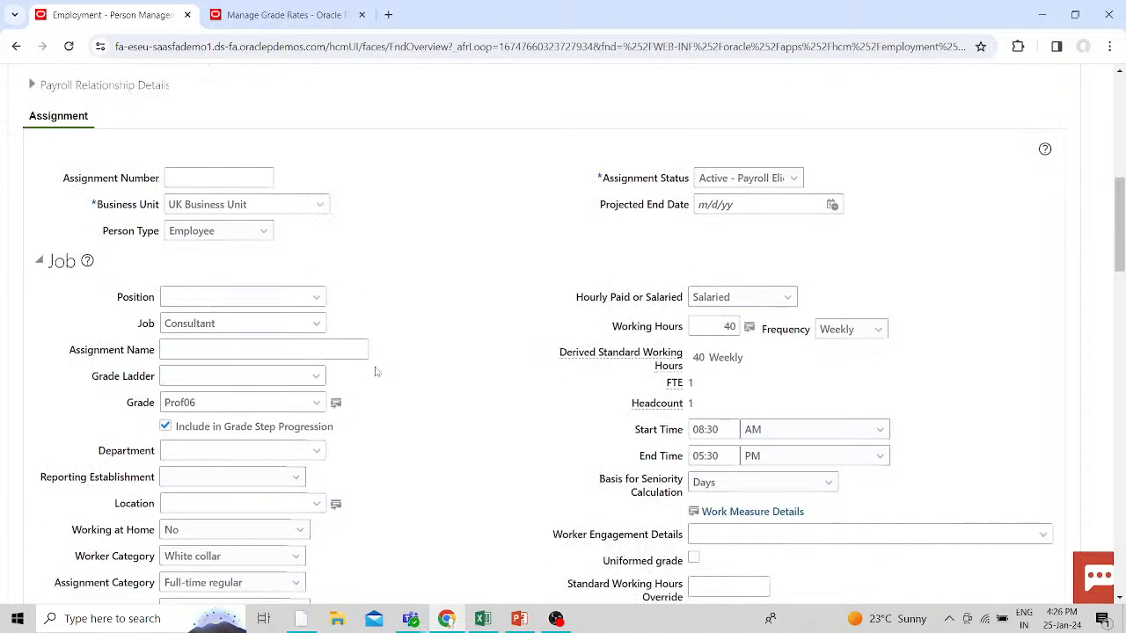
left_click(313, 297)
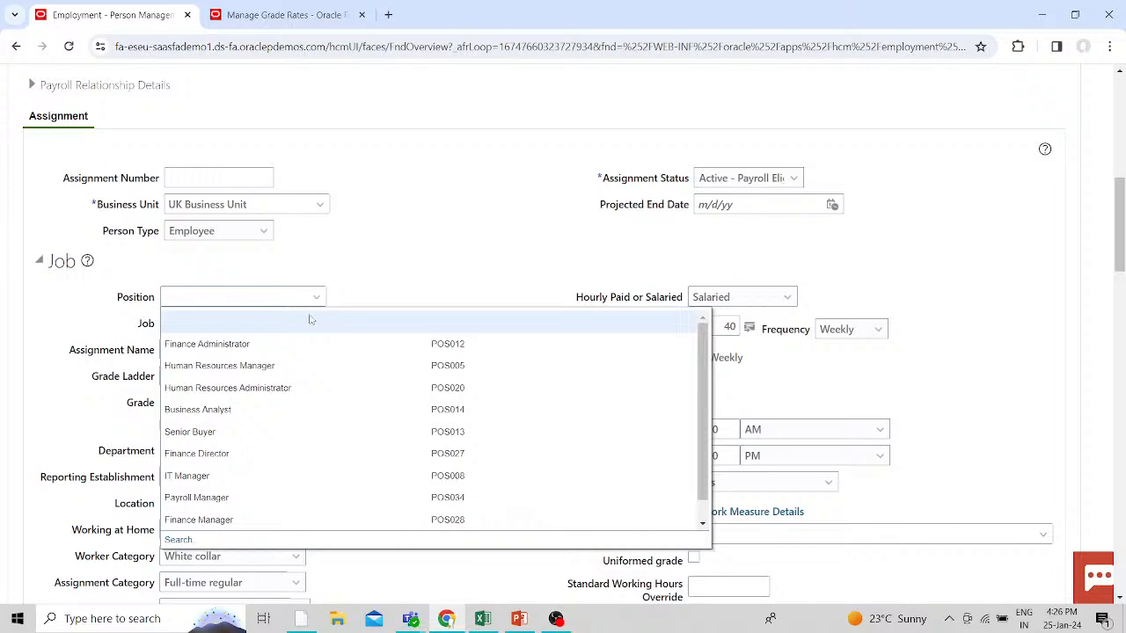
left_click(187, 477)
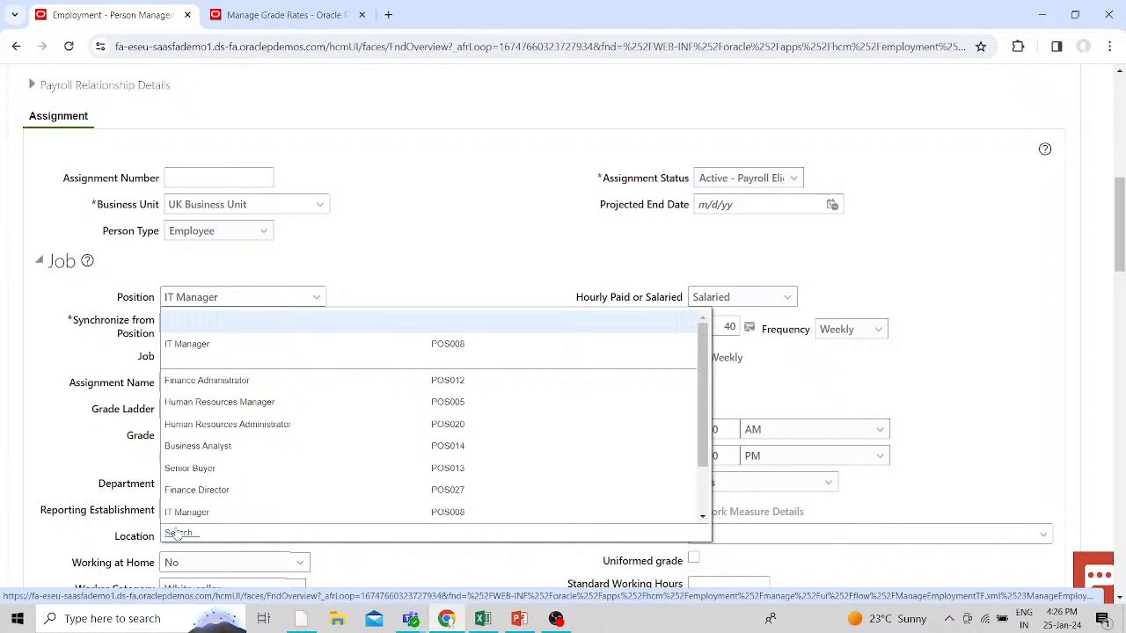
left_click(299, 344)
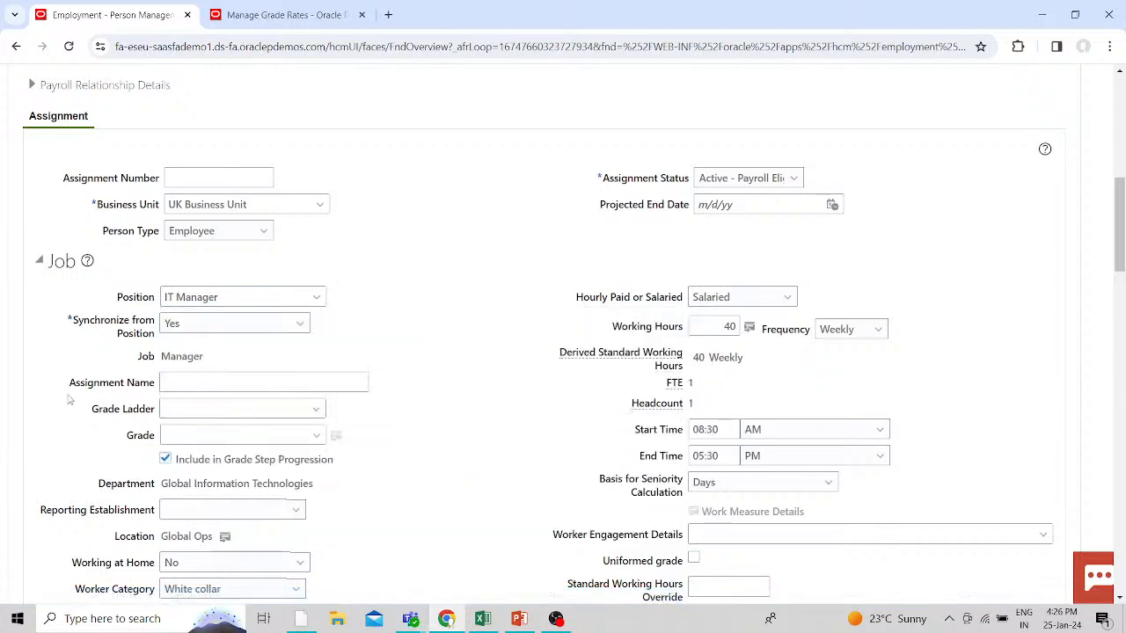
left_click(316, 436)
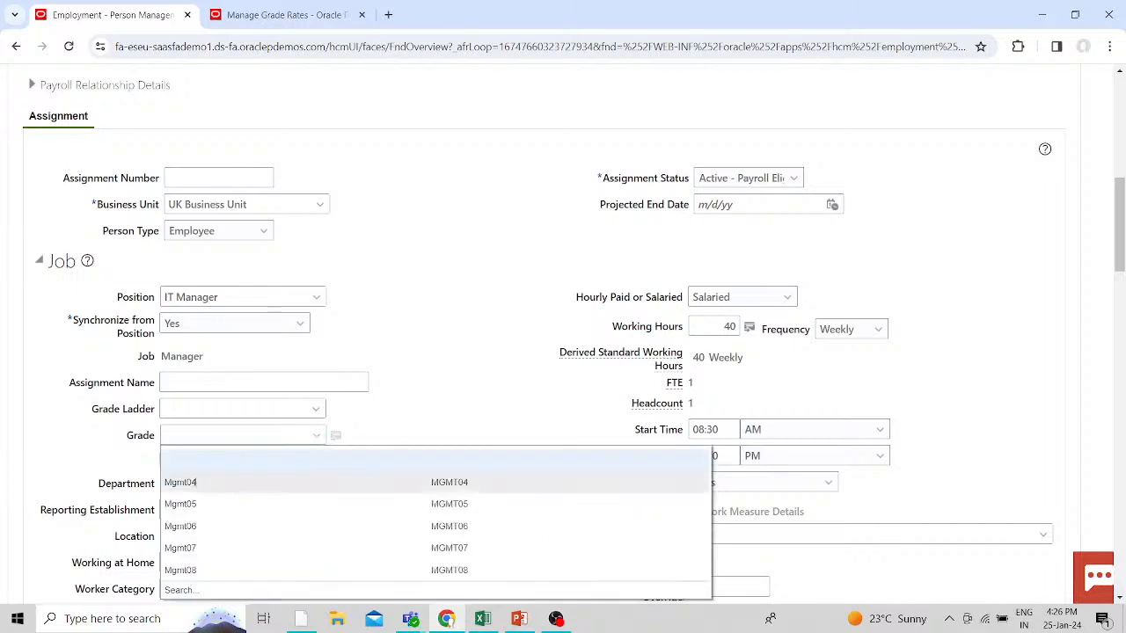
left_click(195, 483)
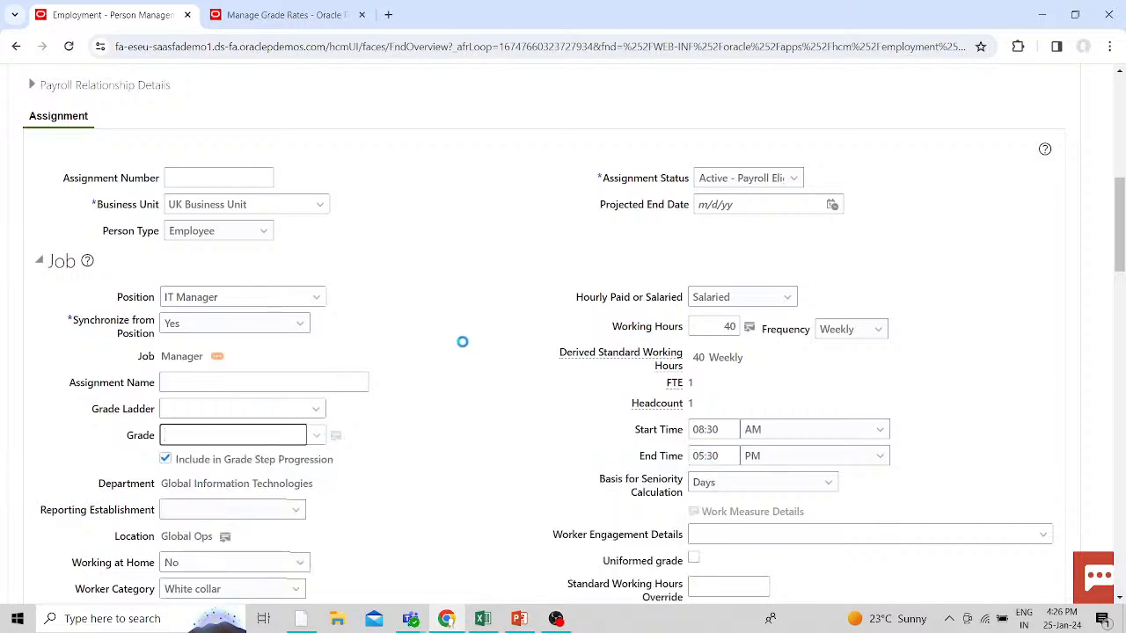
- Check which reporting establishments are available without choosing one
scroll(387, 356, "down", 2)
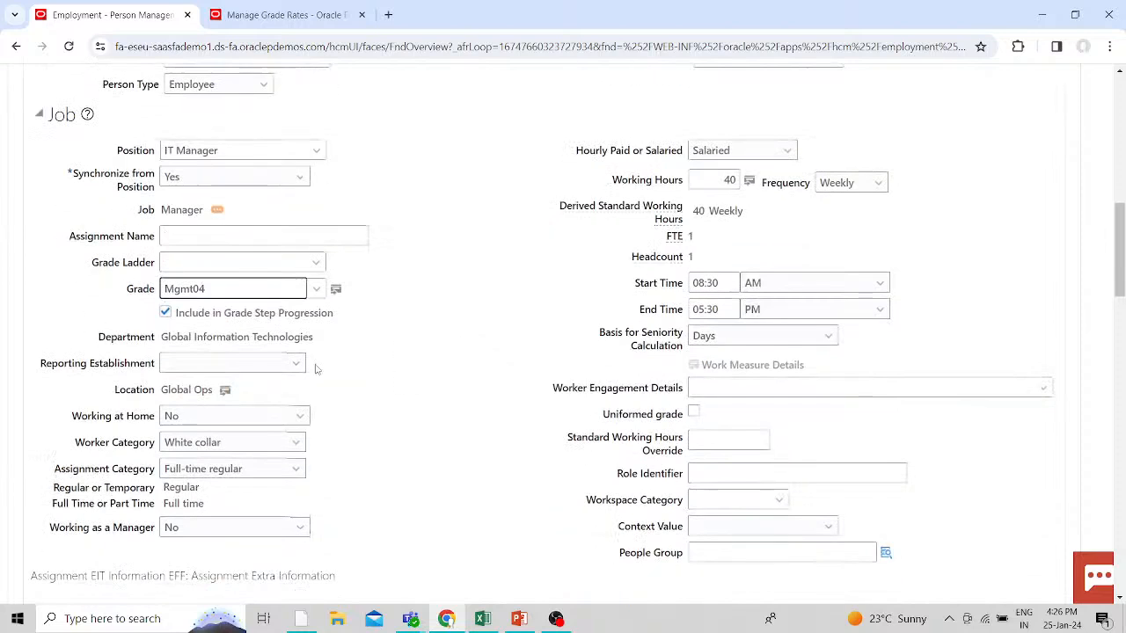
left_click(277, 367)
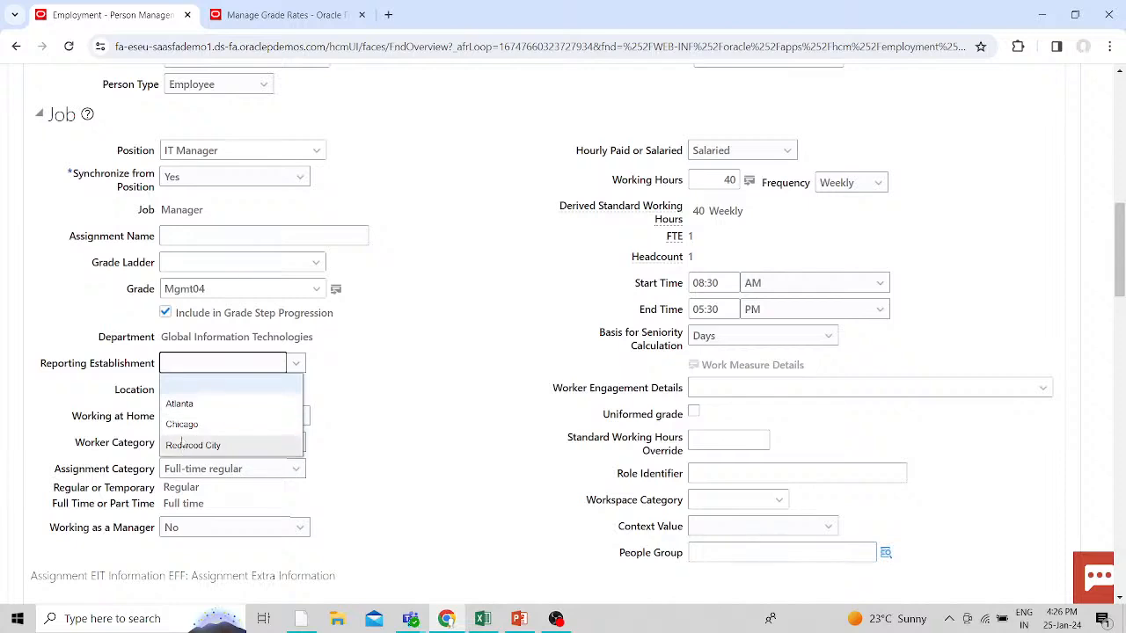
left_click(384, 417)
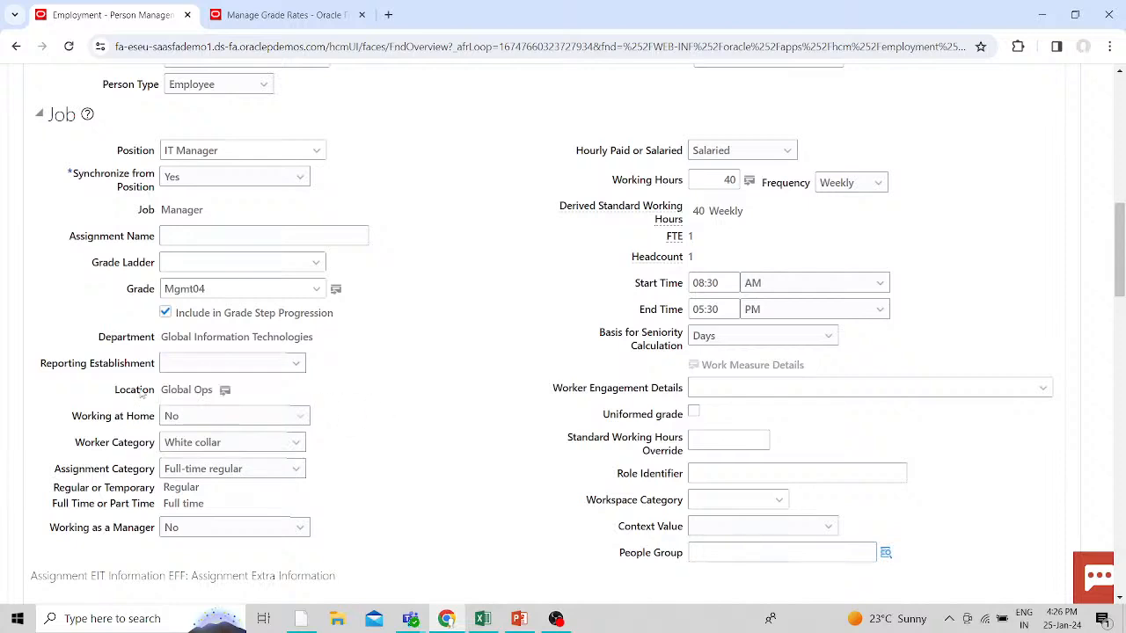
- Open the search for the position, clear the name criterion and switch to the advanced search
scroll(174, 395, "up", 3)
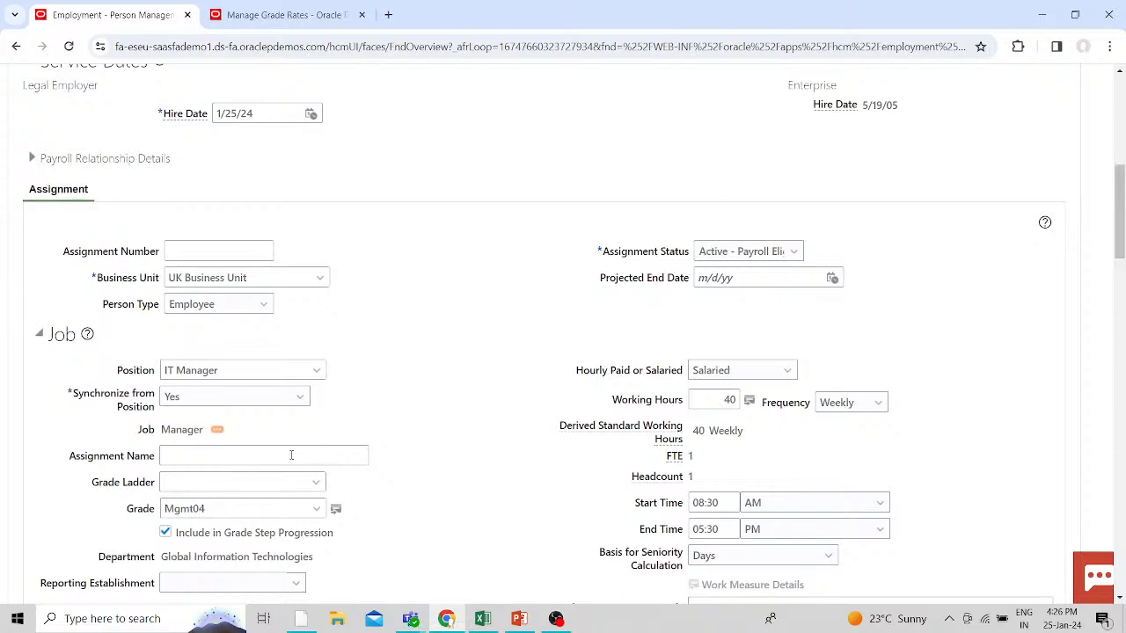
left_click(182, 348)
left_click(178, 349)
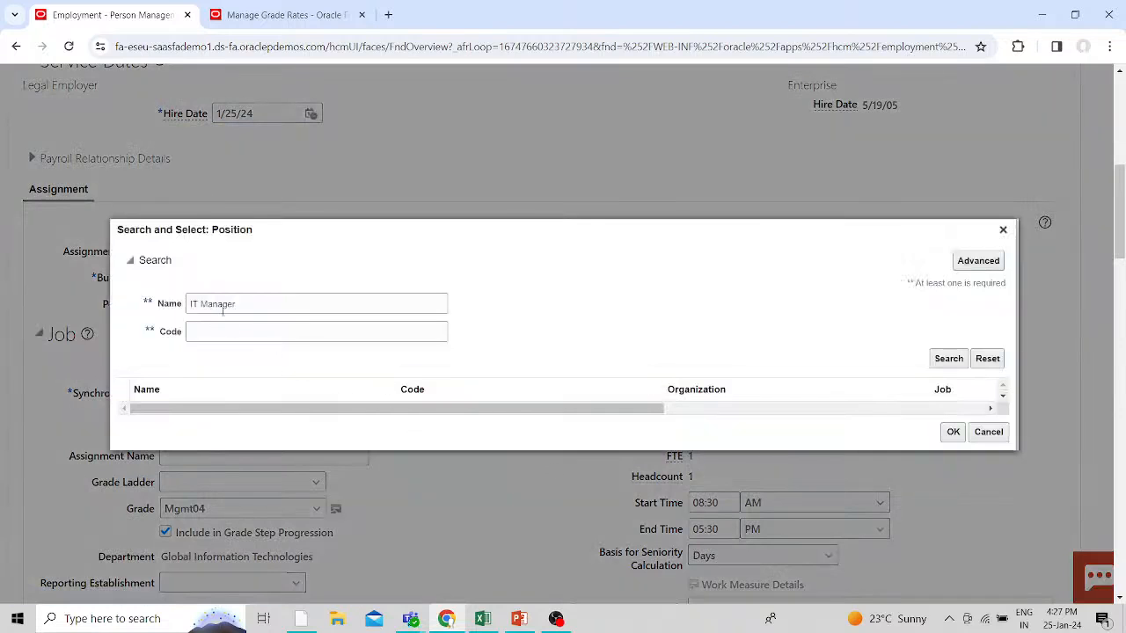
left_click_drag(245, 302, 182, 307)
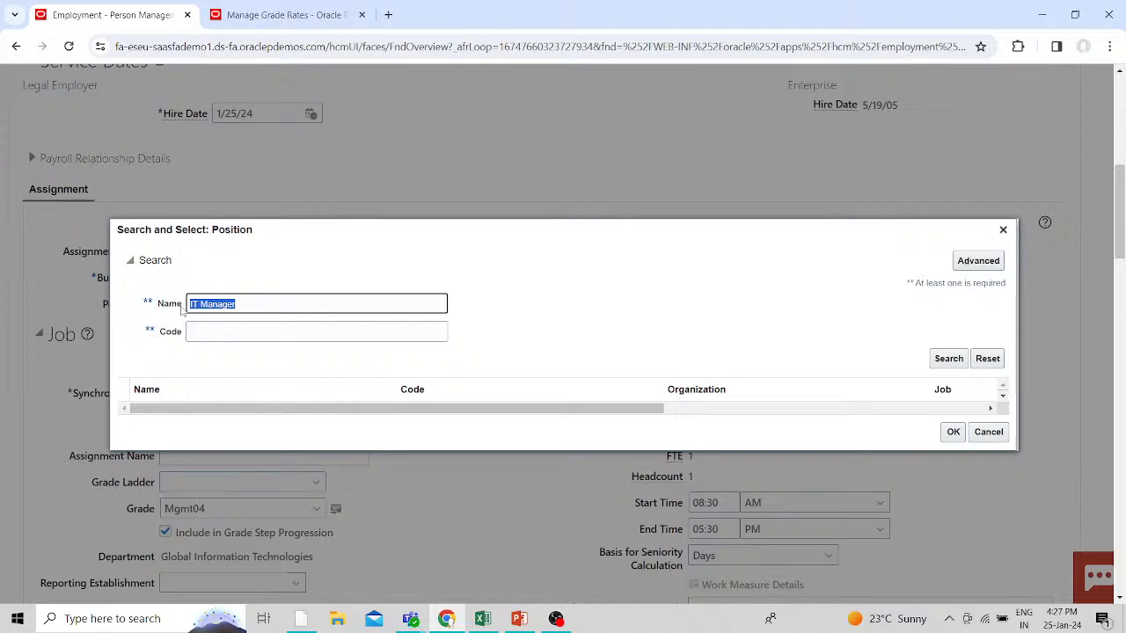
key("BackSpace")
left_click(976, 261)
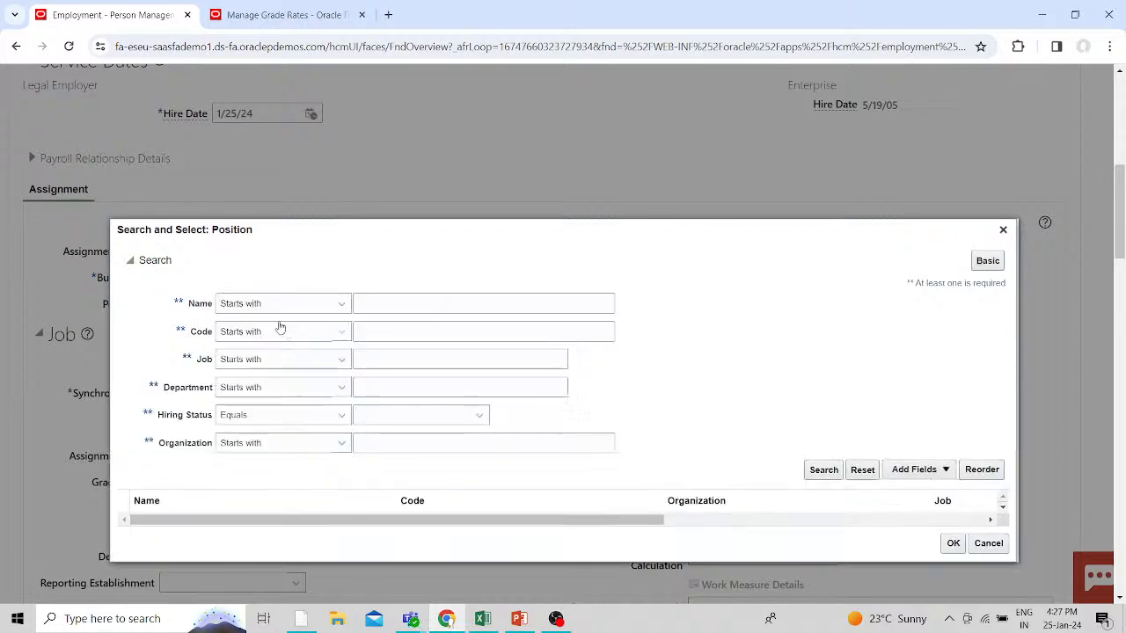
- Search for positions whose name does not contain XX and select IT Manager (POS008) from the results
left_click(308, 303)
left_click(321, 253)
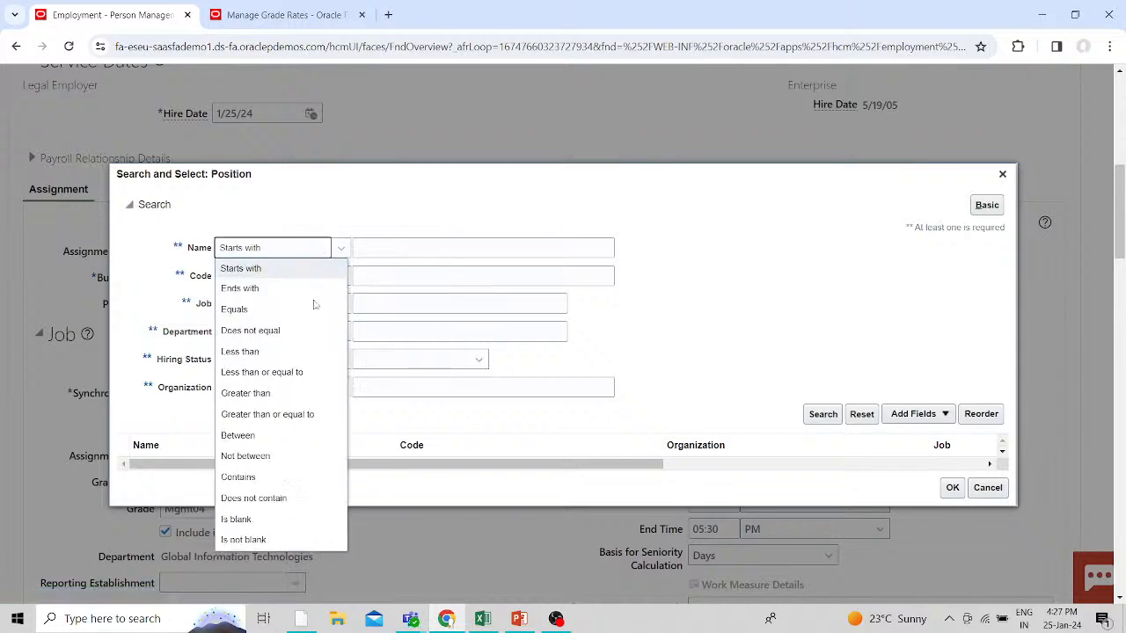
left_click(251, 497)
left_click(464, 246)
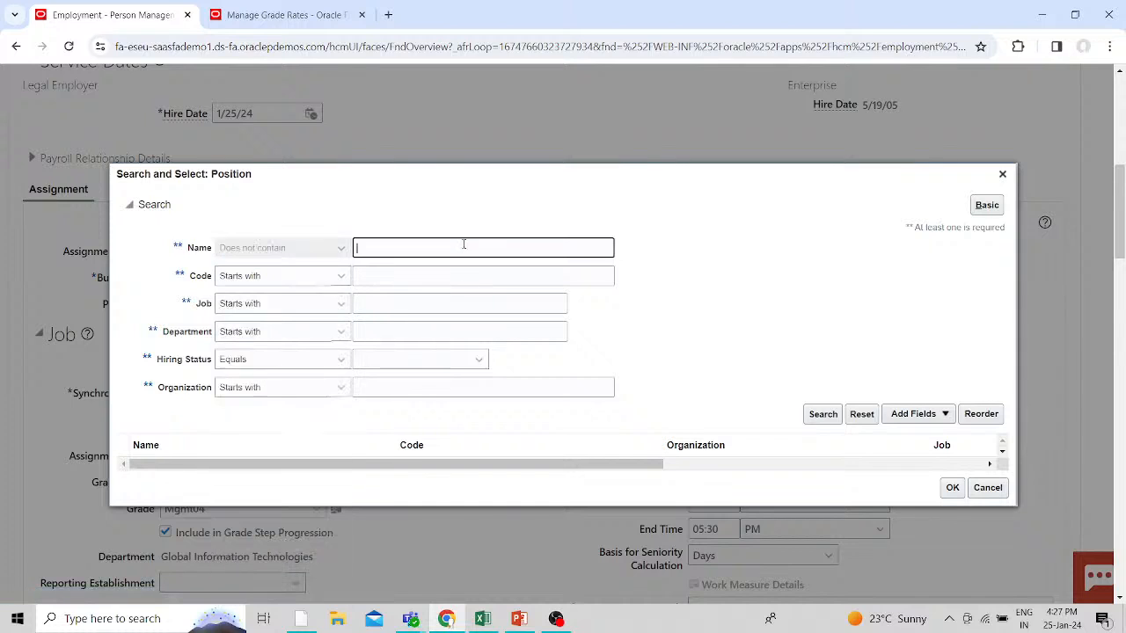
type("XX")
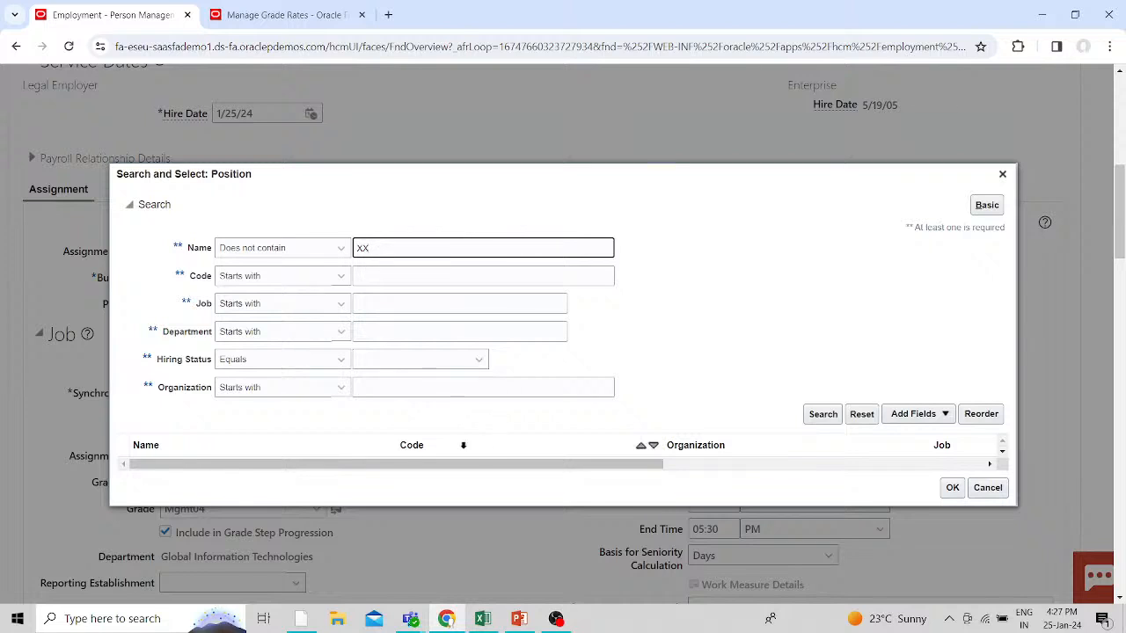
key("Return")
scroll(761, 326, "down", 1)
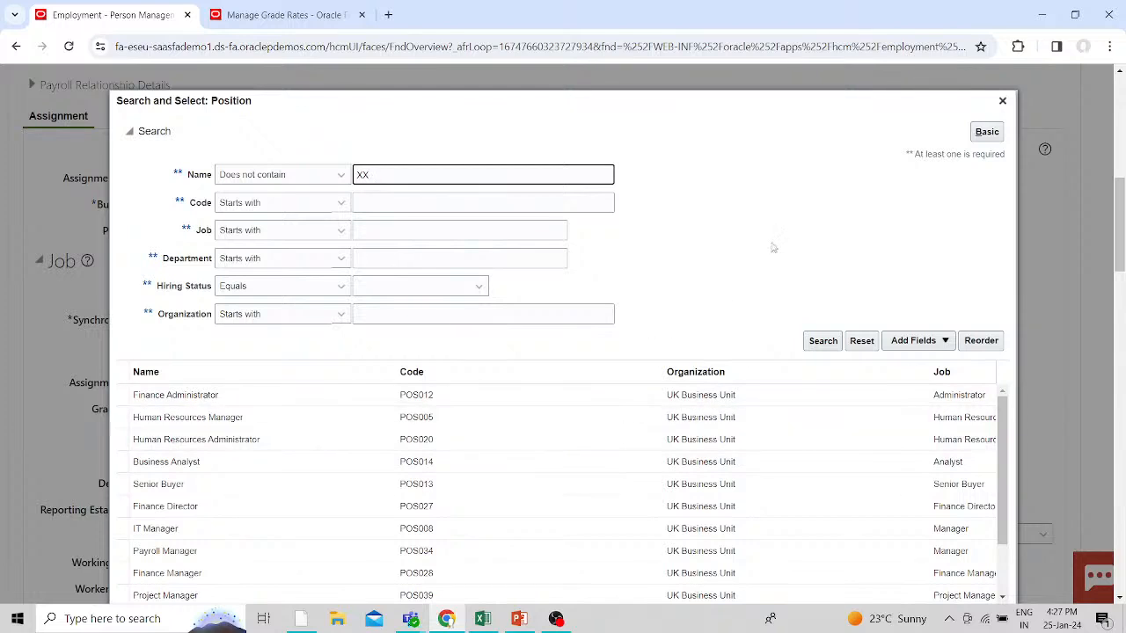
scroll(773, 248, "down", 2)
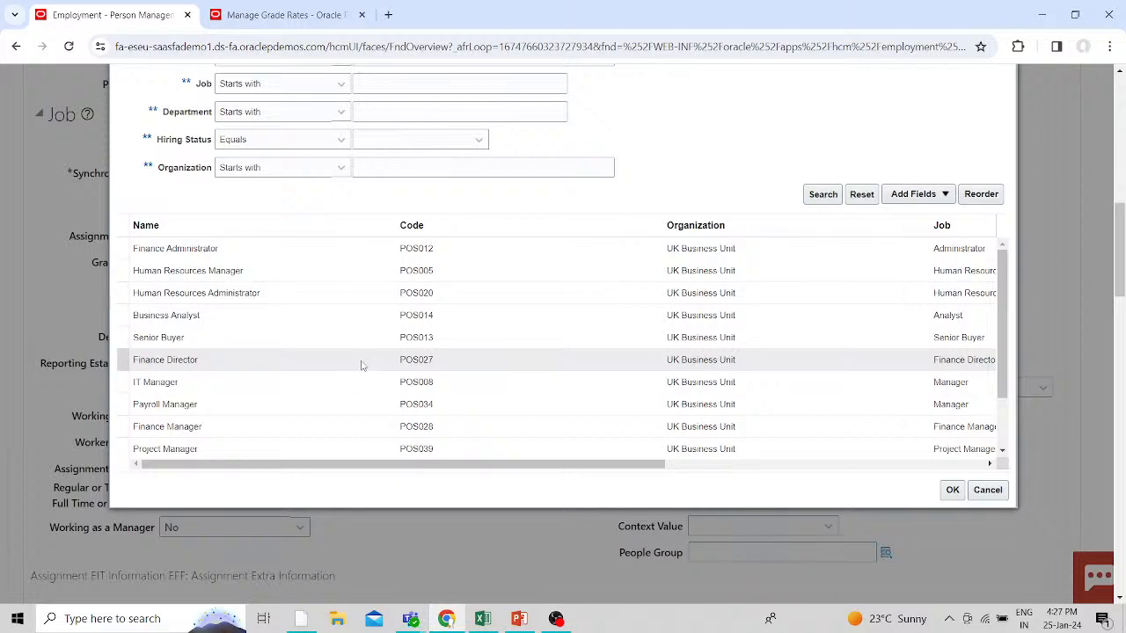
left_click(223, 384)
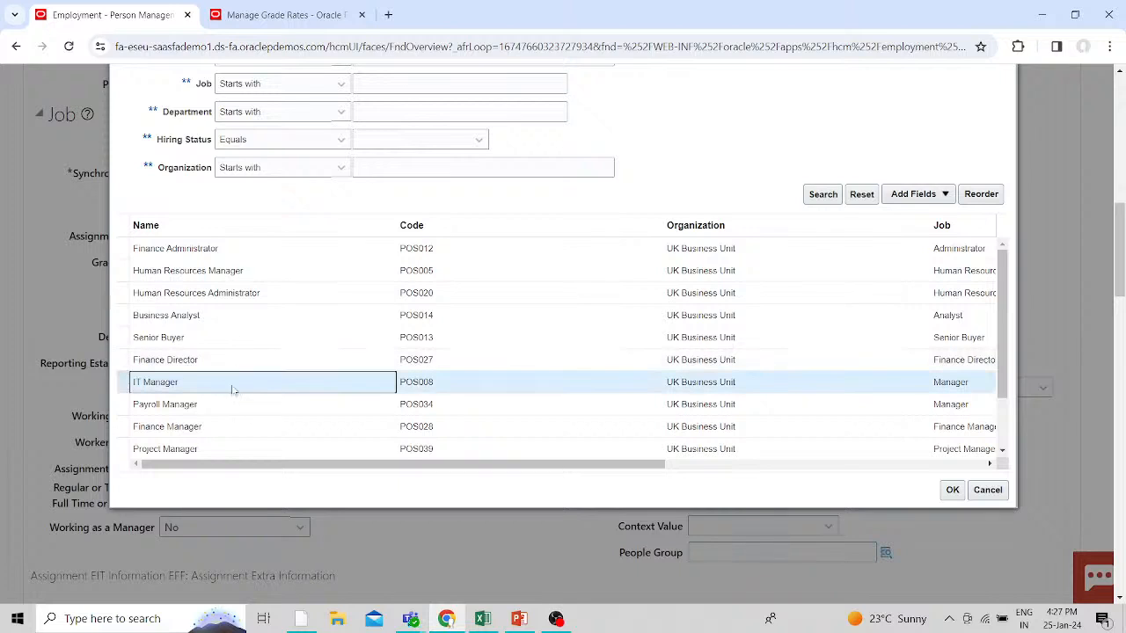
left_click(949, 496)
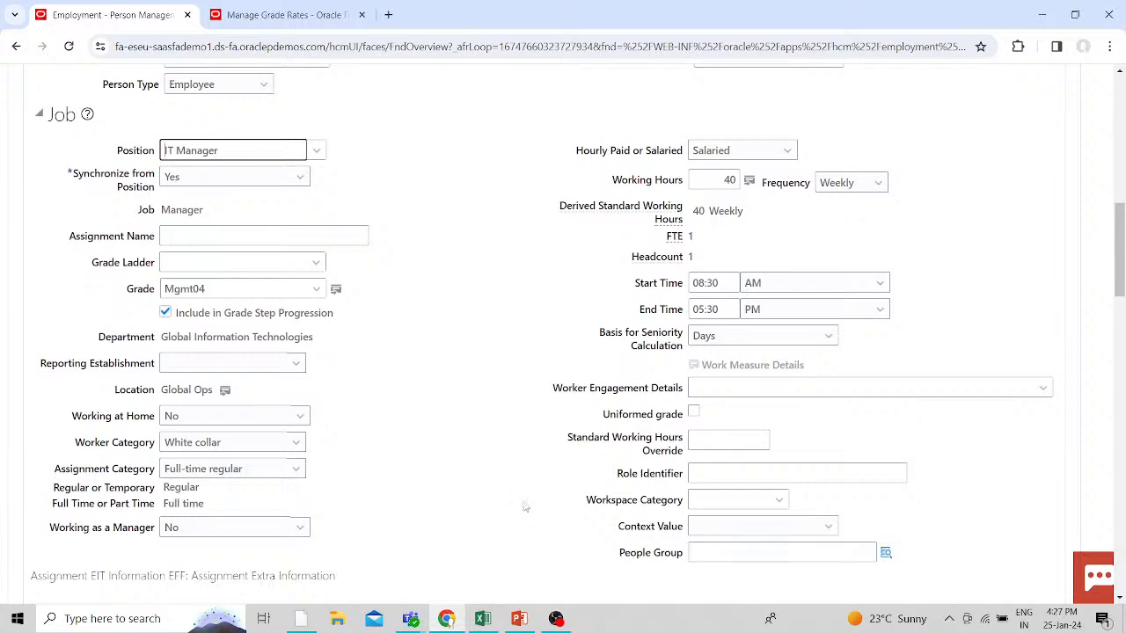
- Set Synchronize from Position to No so the inherited assignment values can be overridden
scroll(525, 506, "up", 1)
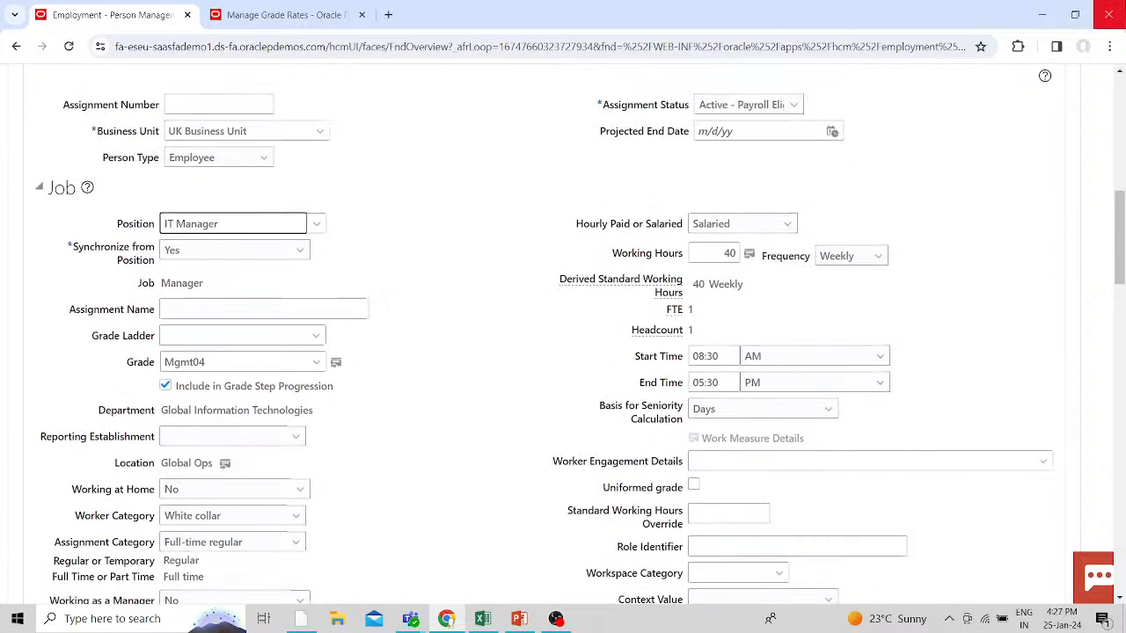
left_click(299, 251)
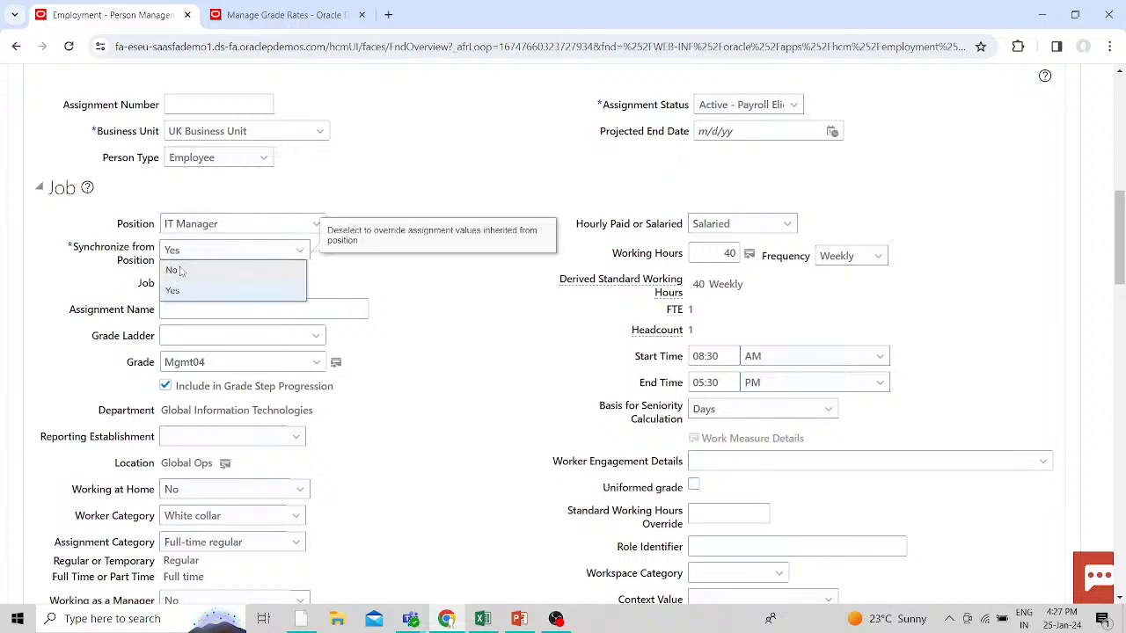
left_click(172, 271)
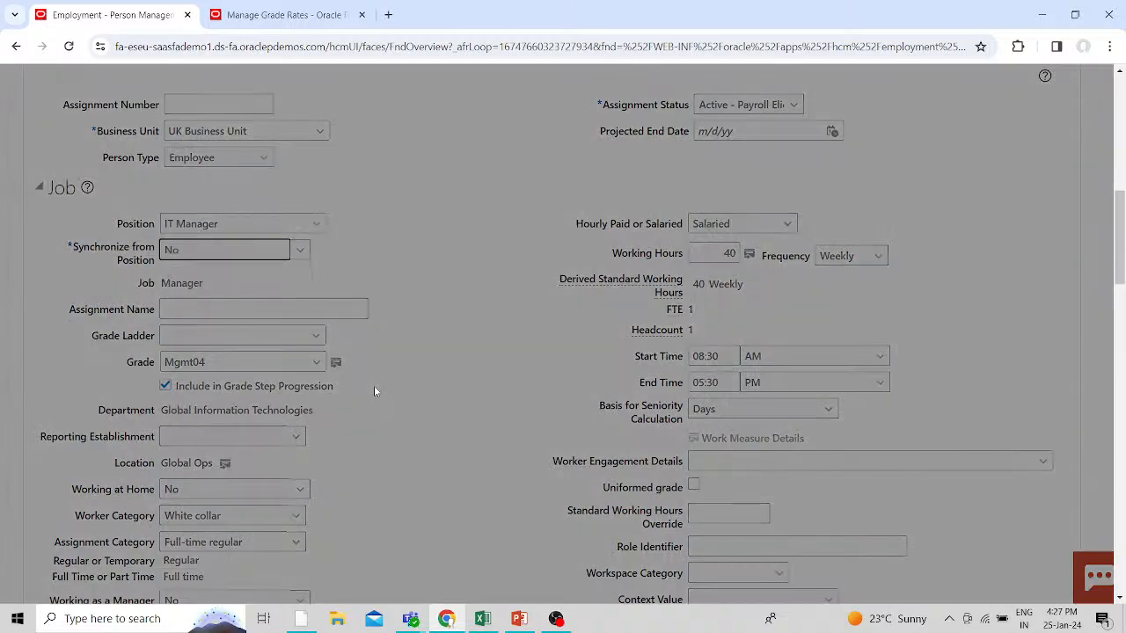
left_click(771, 354)
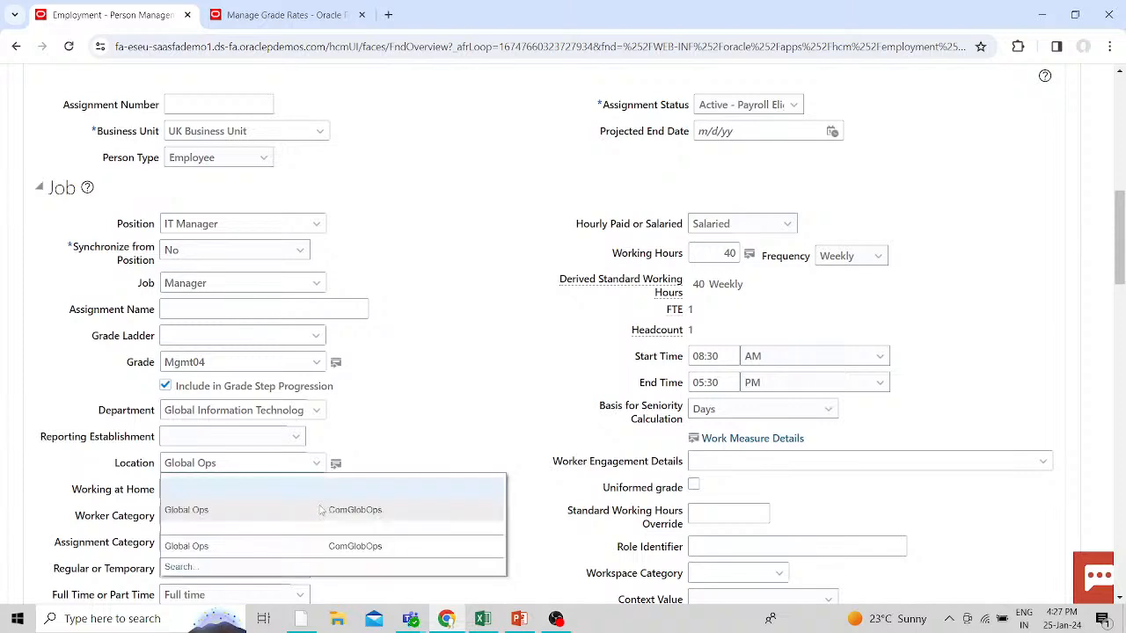
- Open the location search, clear the name criterion and run an advanced search for names that do not contain XX
left_click(321, 510)
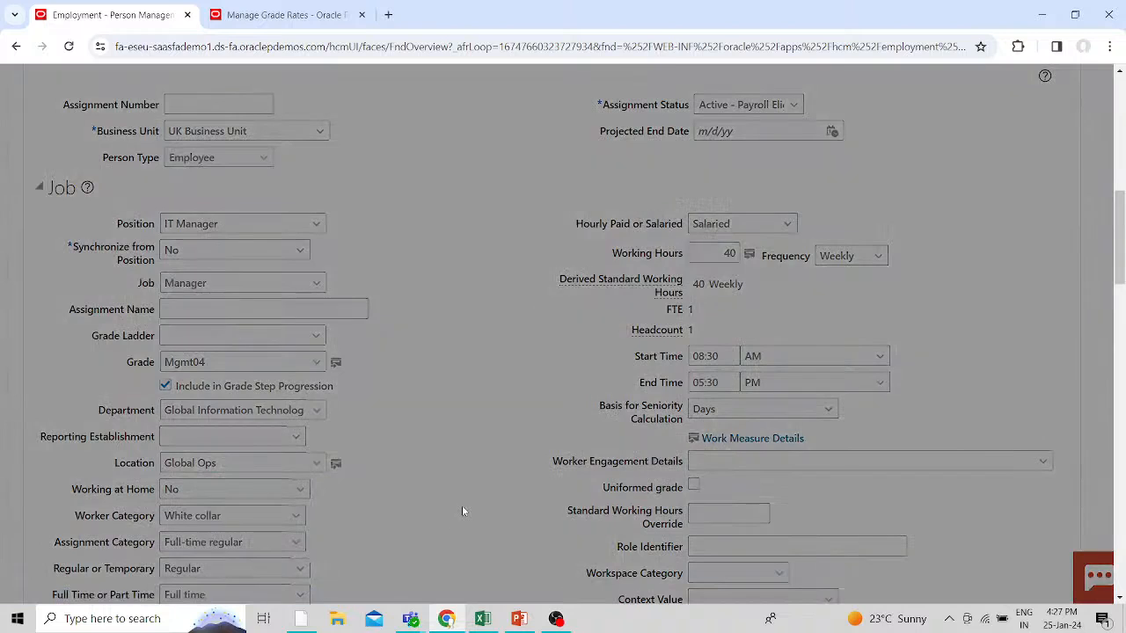
triple_click(270, 303)
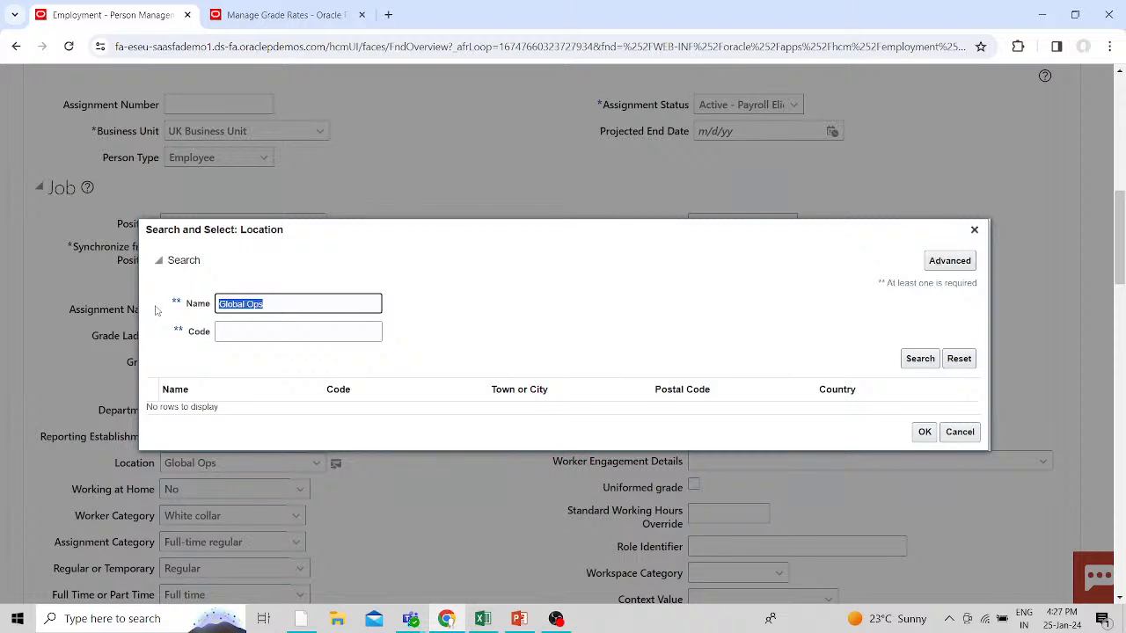
key("BackSpace")
left_click(950, 260)
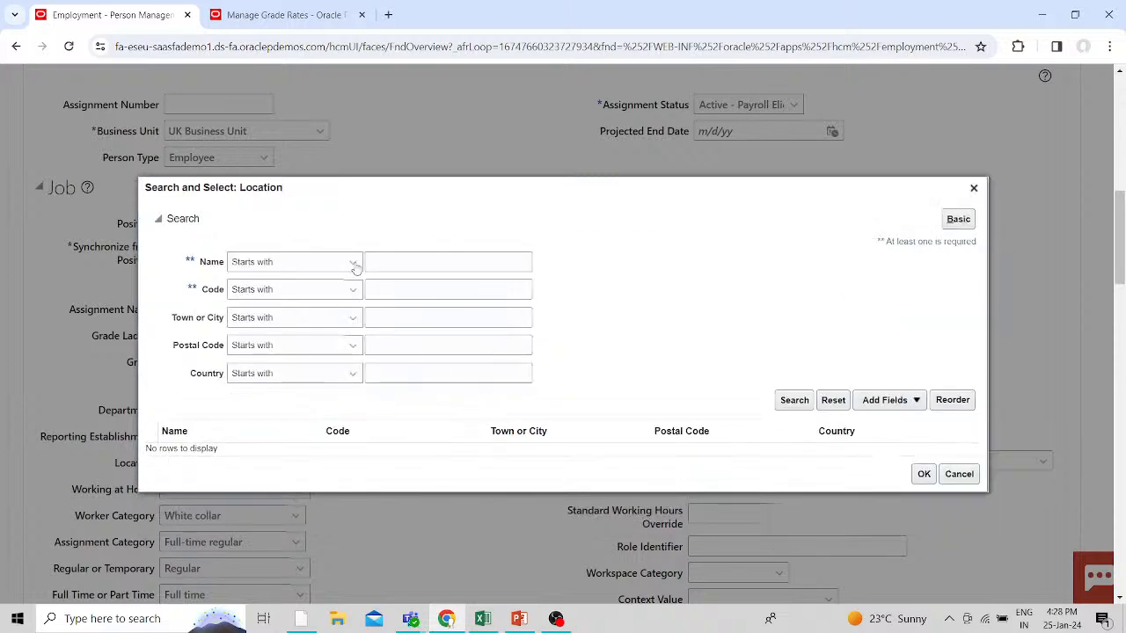
left_click(352, 261)
left_click(261, 386)
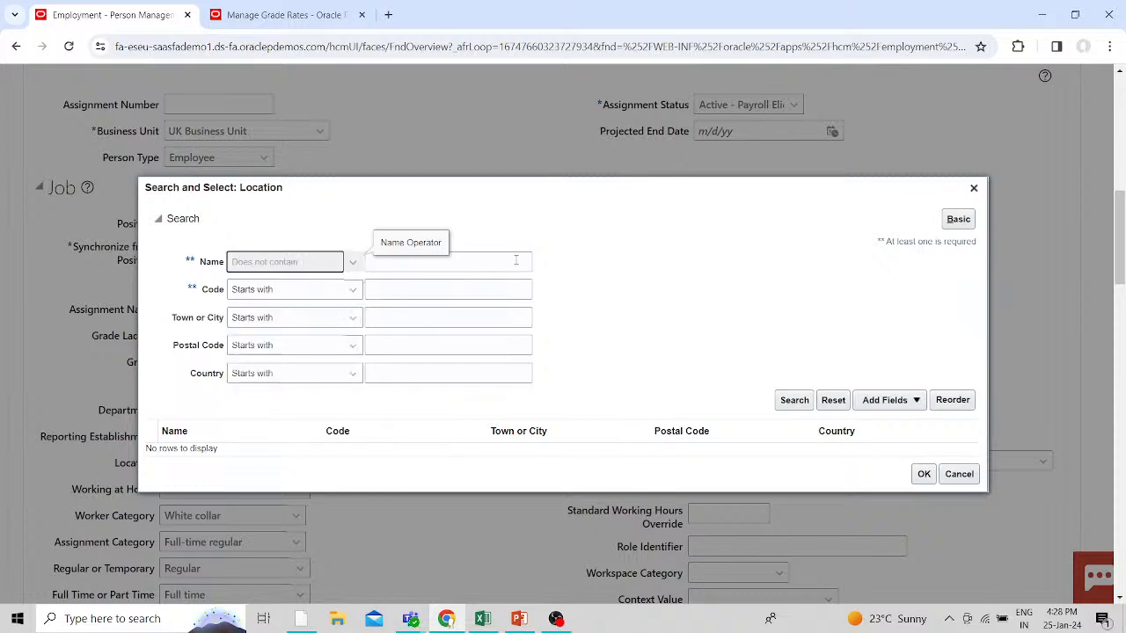
left_click(509, 260)
type("XX")
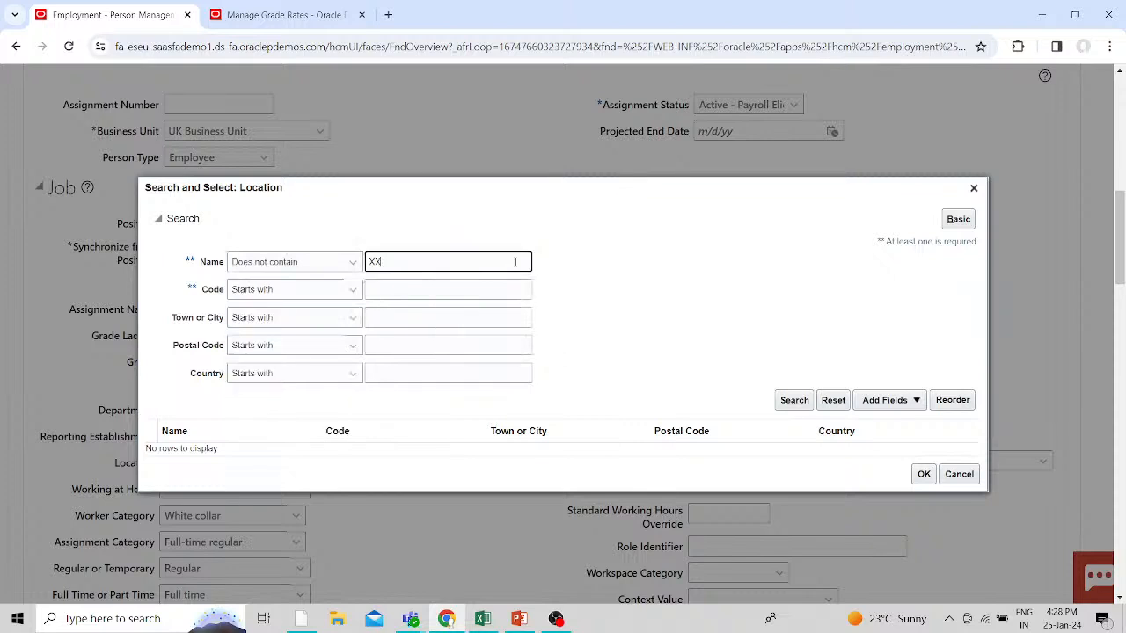
left_click(794, 400)
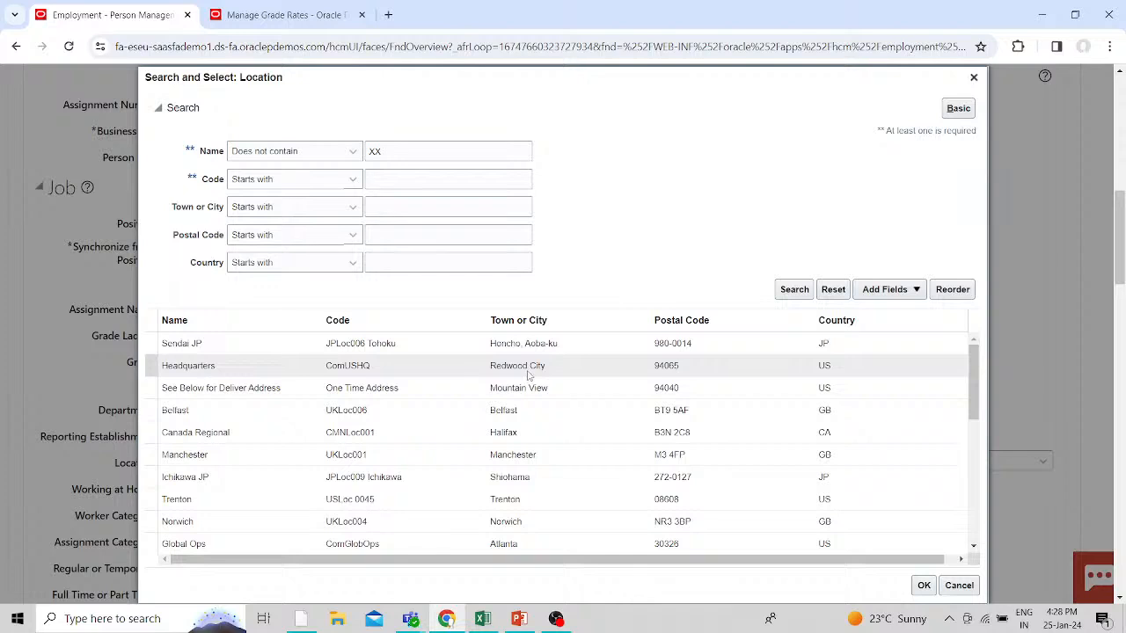
- Look through the location results for sites in the United Kingdom, comparing codes, towns and countries
scroll(527, 375, "down", 1)
scroll(527, 375, "down", 3)
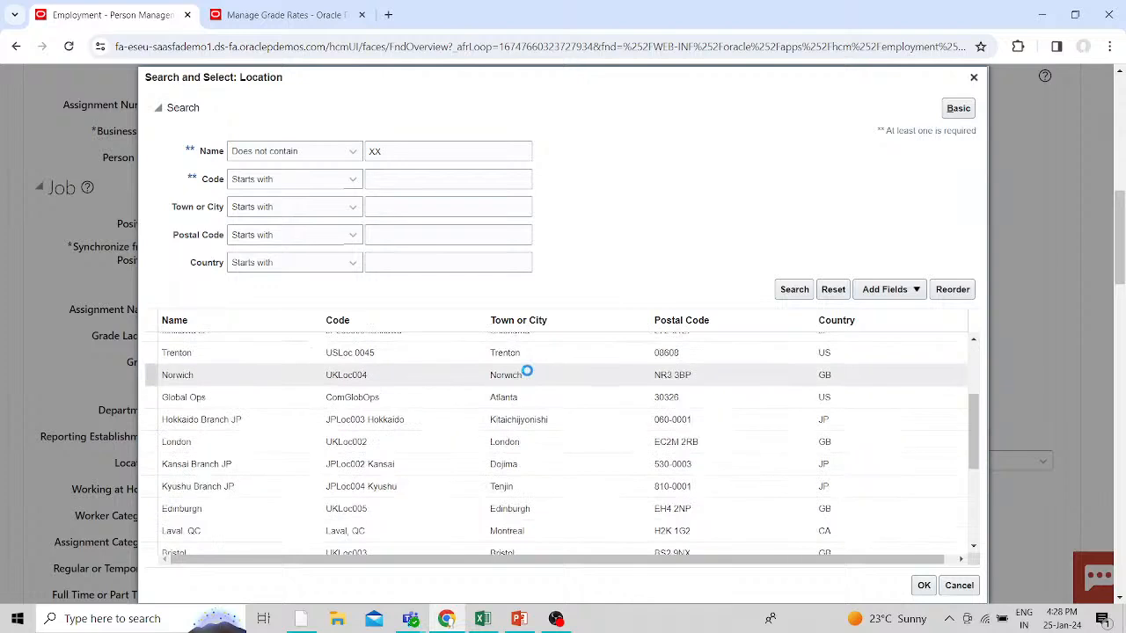
scroll(528, 375, "down", 6)
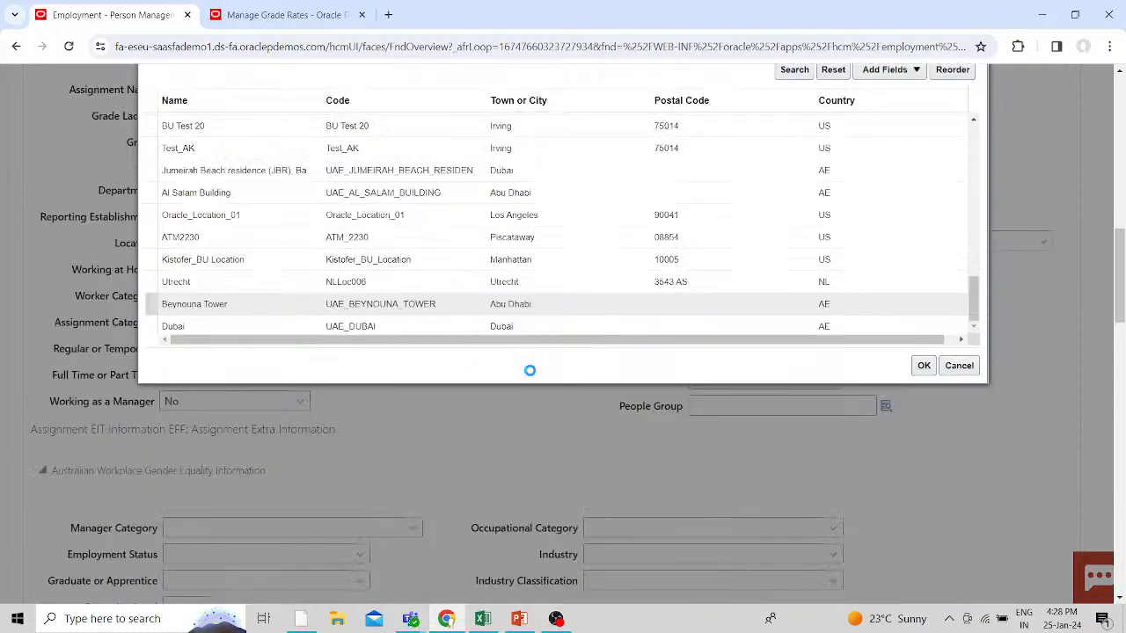
scroll(538, 373, "up", 3)
scroll(672, 377, "down", 2)
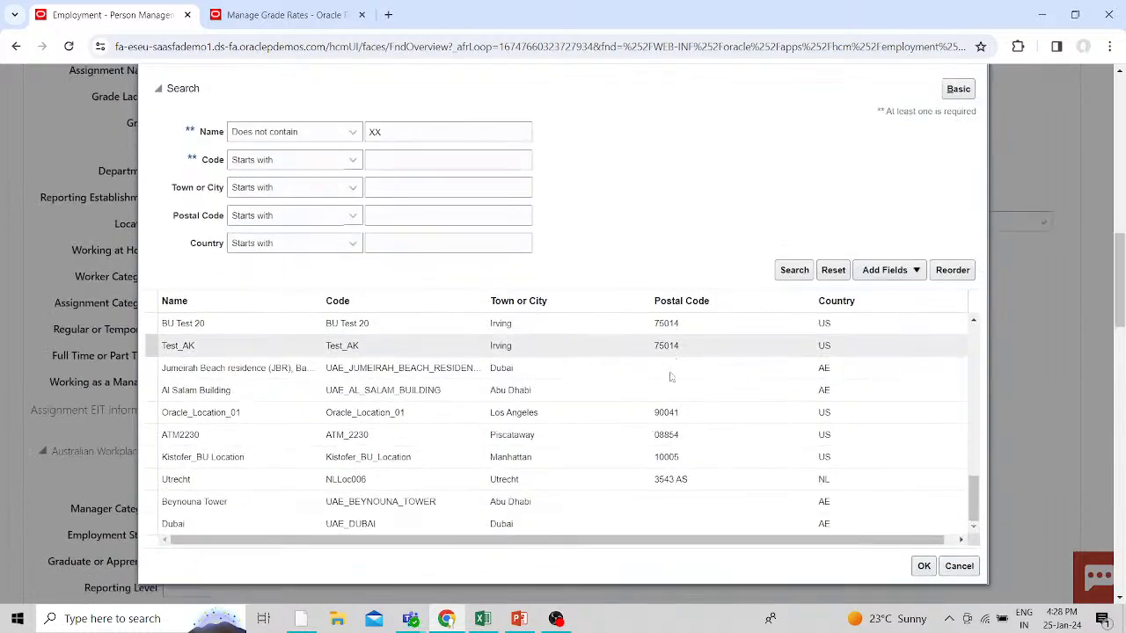
scroll(668, 378, "up", 2)
scroll(668, 361, "down", 1)
scroll(677, 370, "up", 1)
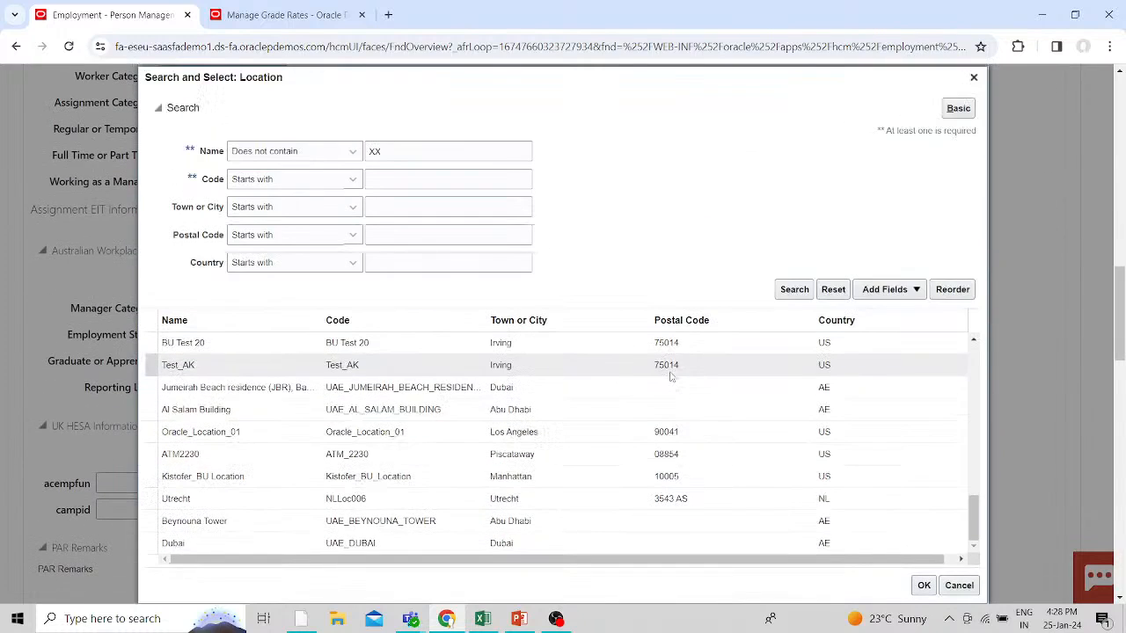
scroll(711, 472, "up", 8)
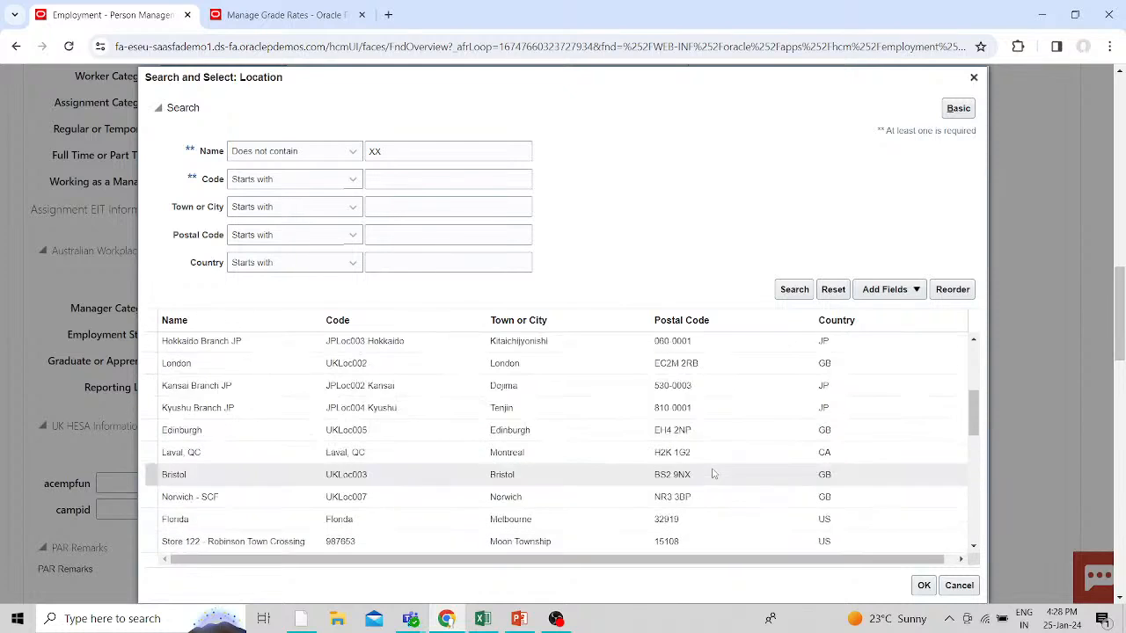
scroll(713, 471, "up", 4)
scroll(713, 469, "down", 5)
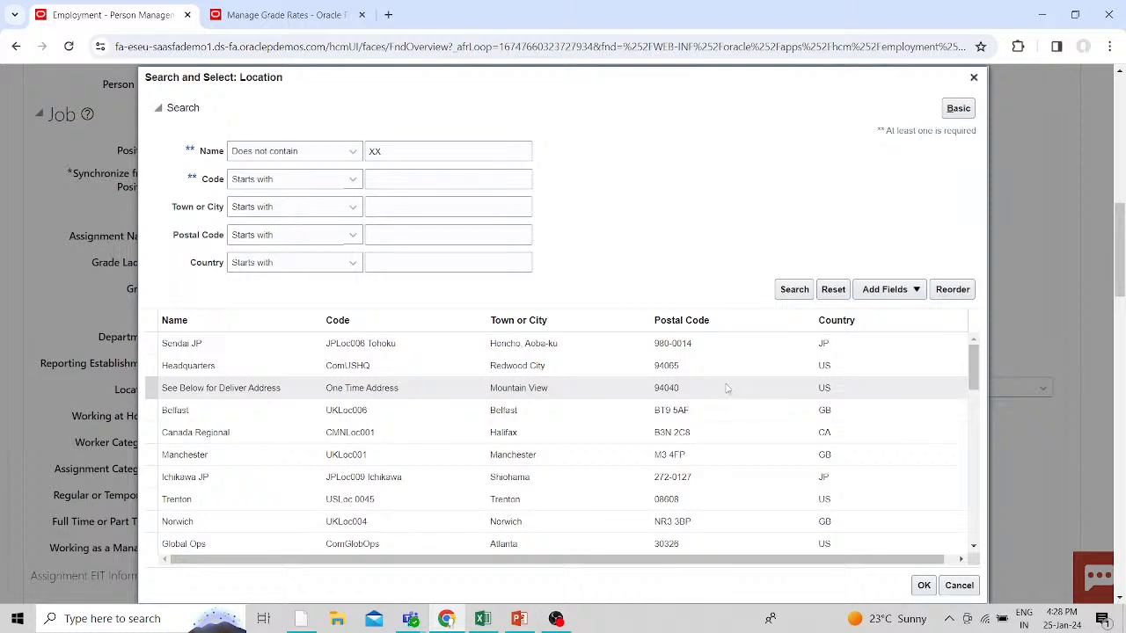
scroll(727, 389, "down", 1)
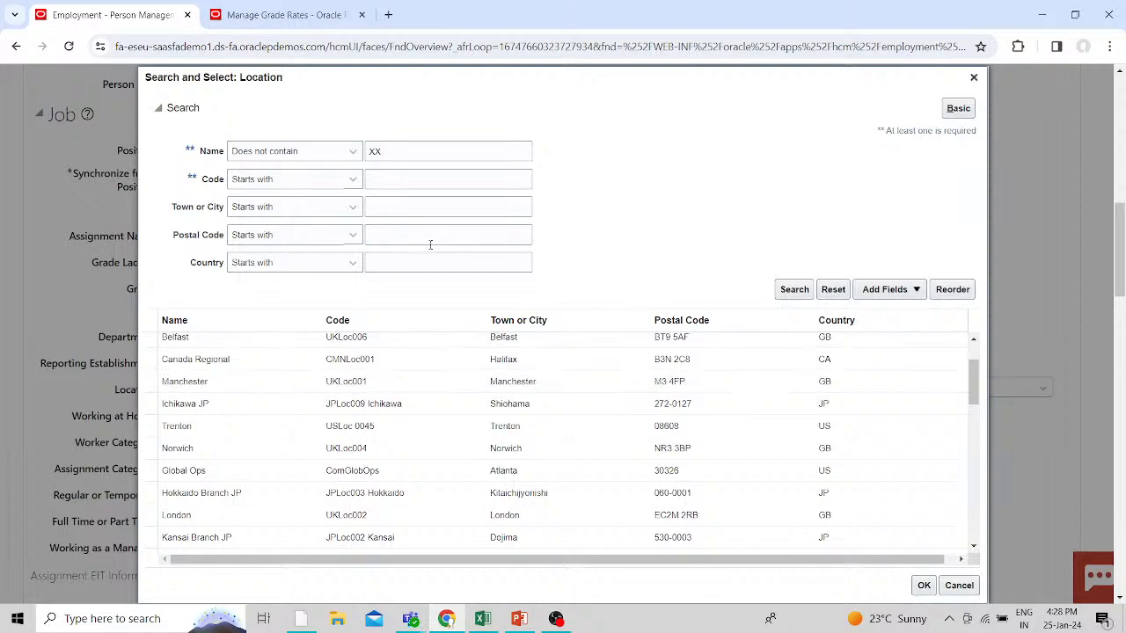
- Narrow the location search to countries starting with UK
left_click(353, 262)
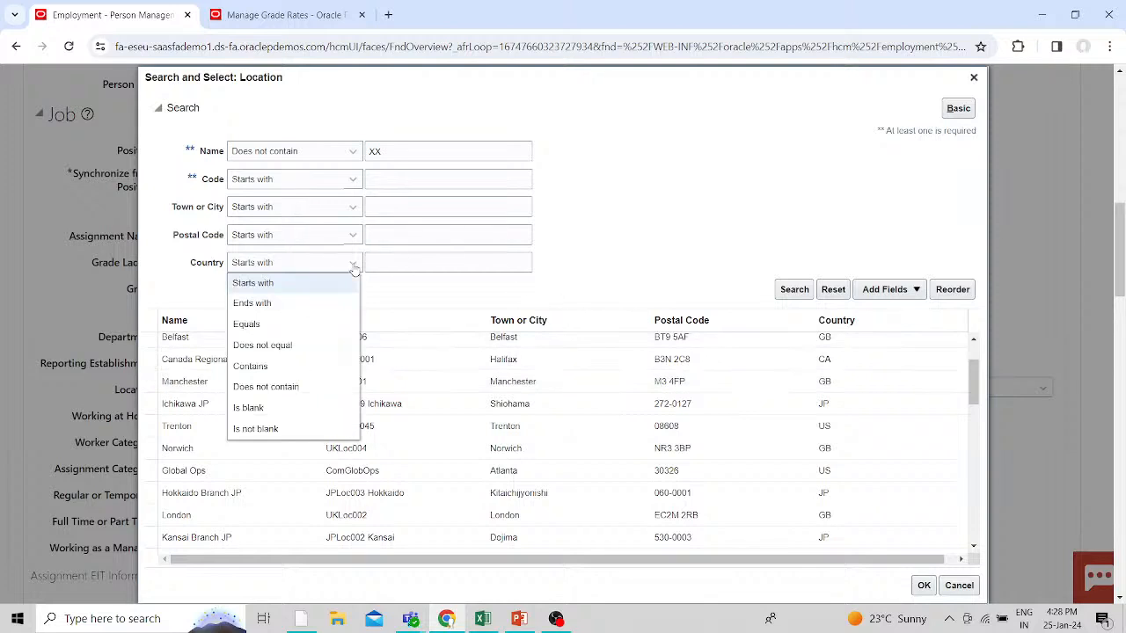
left_click(434, 263)
type("U")
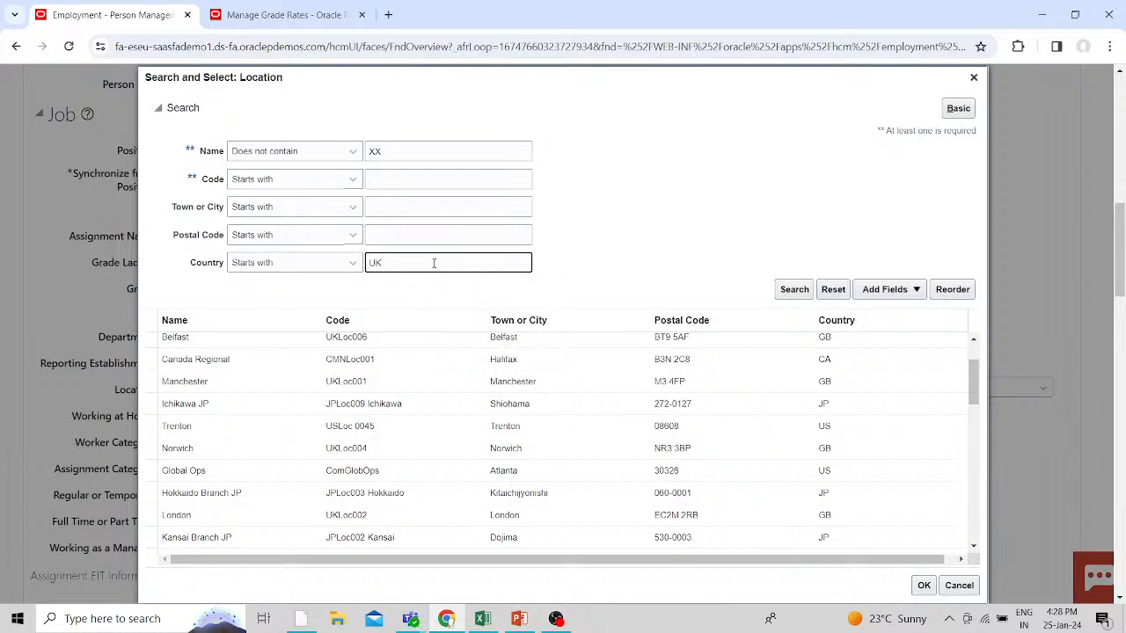
type("K")
key("Return")
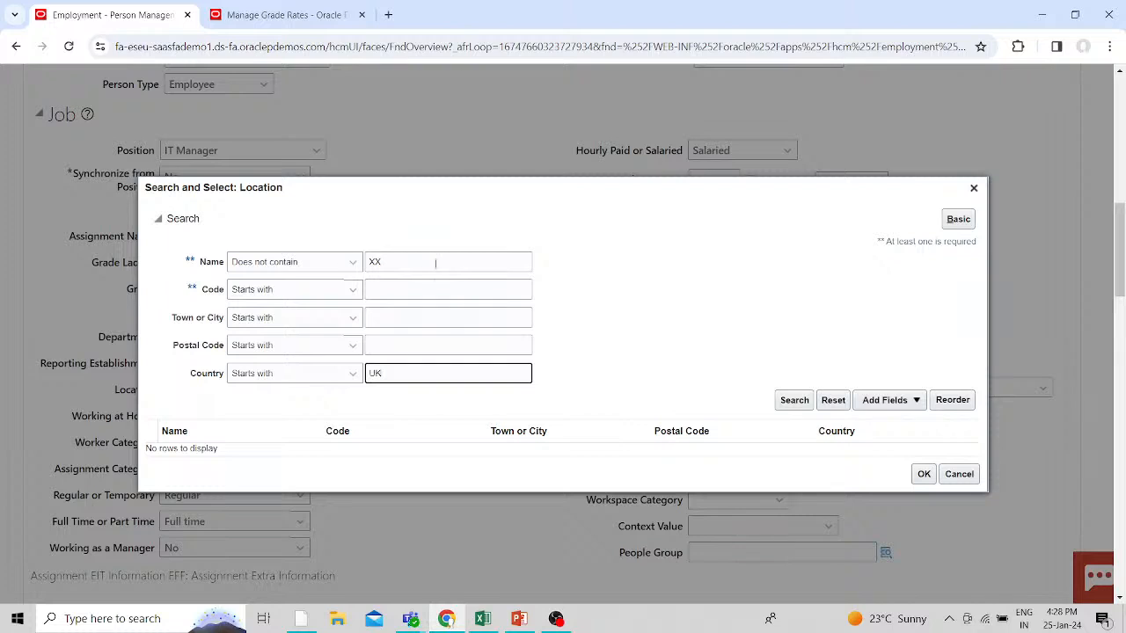
- Search for locations whose name contains LON within country UK, and close the search without selecting one
double_click(434, 262)
key("BackSpace")
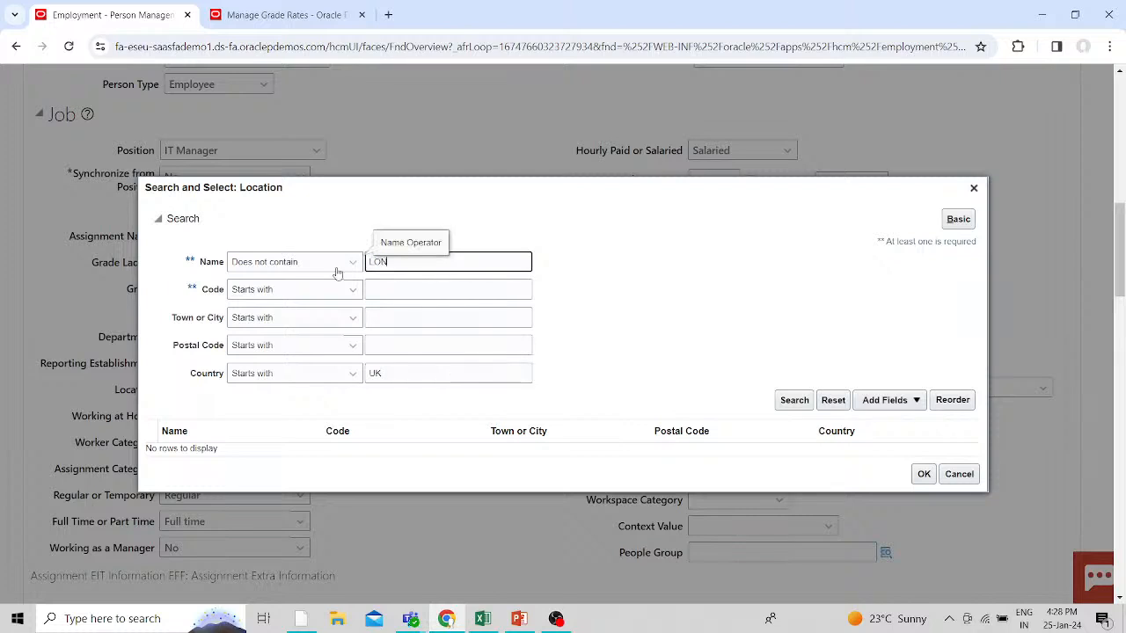
left_click(337, 272)
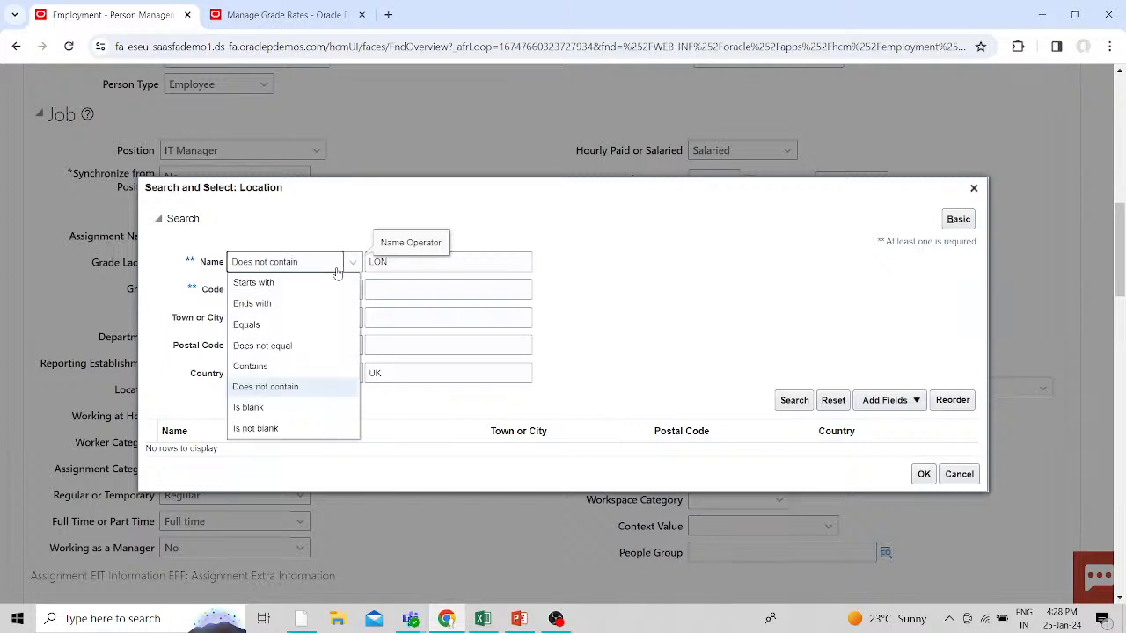
left_click(290, 362)
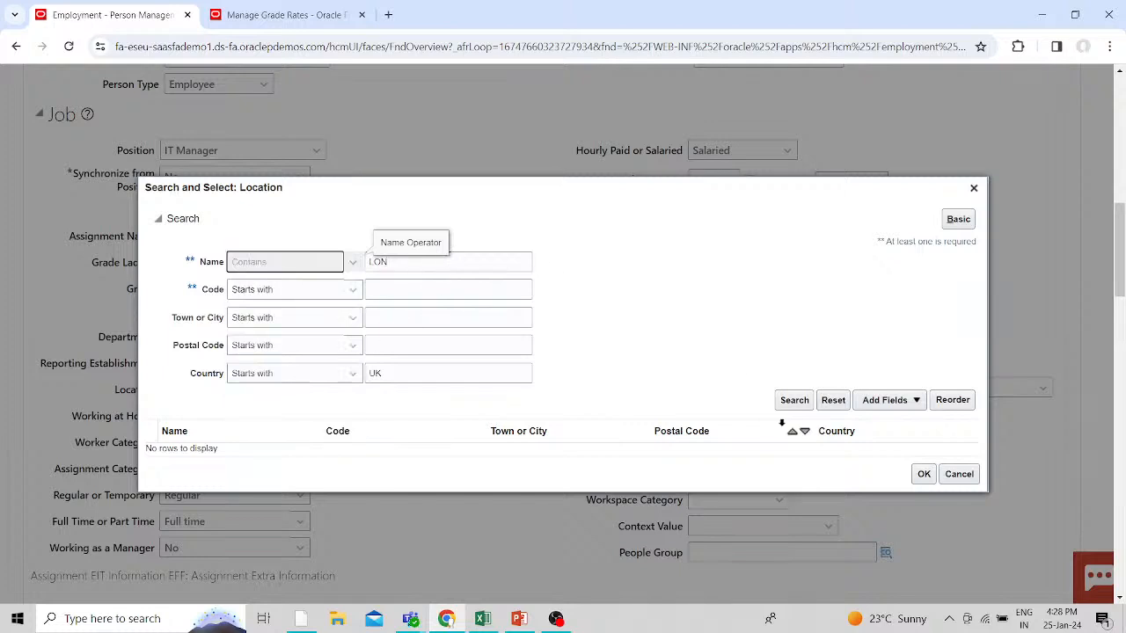
left_click(794, 400)
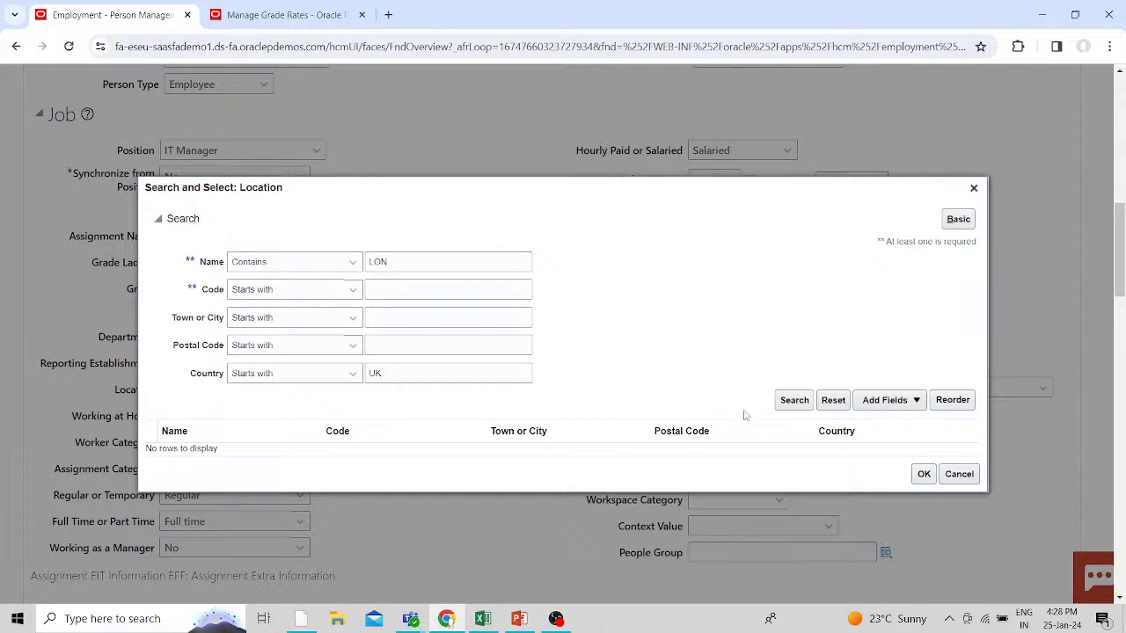
left_click(784, 409)
left_click(973, 187)
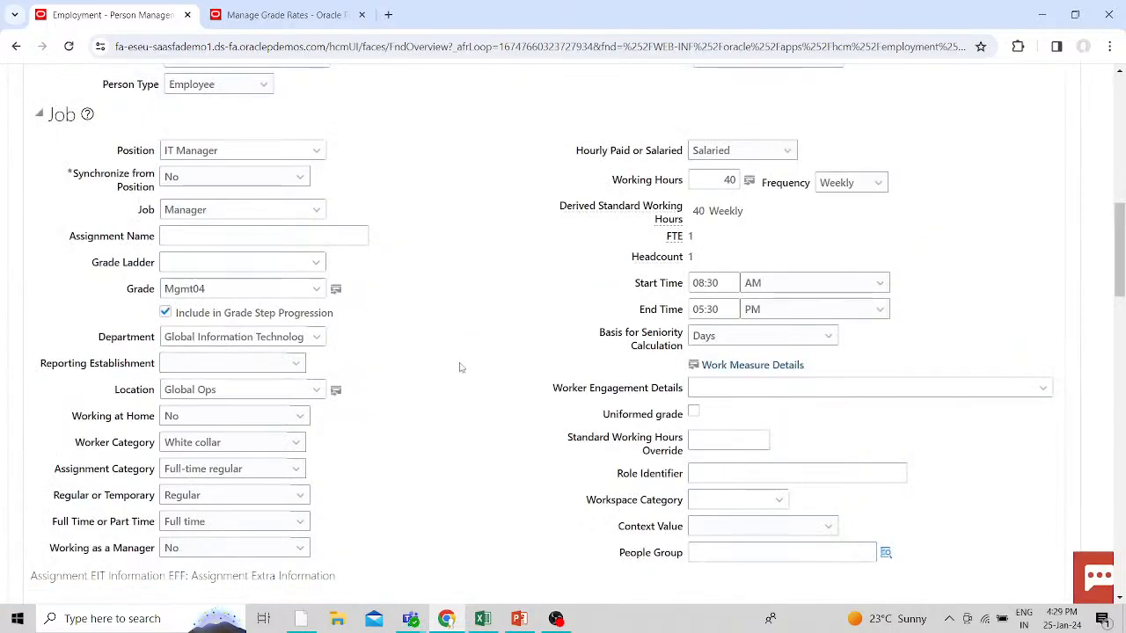
- Set Synchronize from Position back to Yes and check the inherited job and department values
left_click(252, 179)
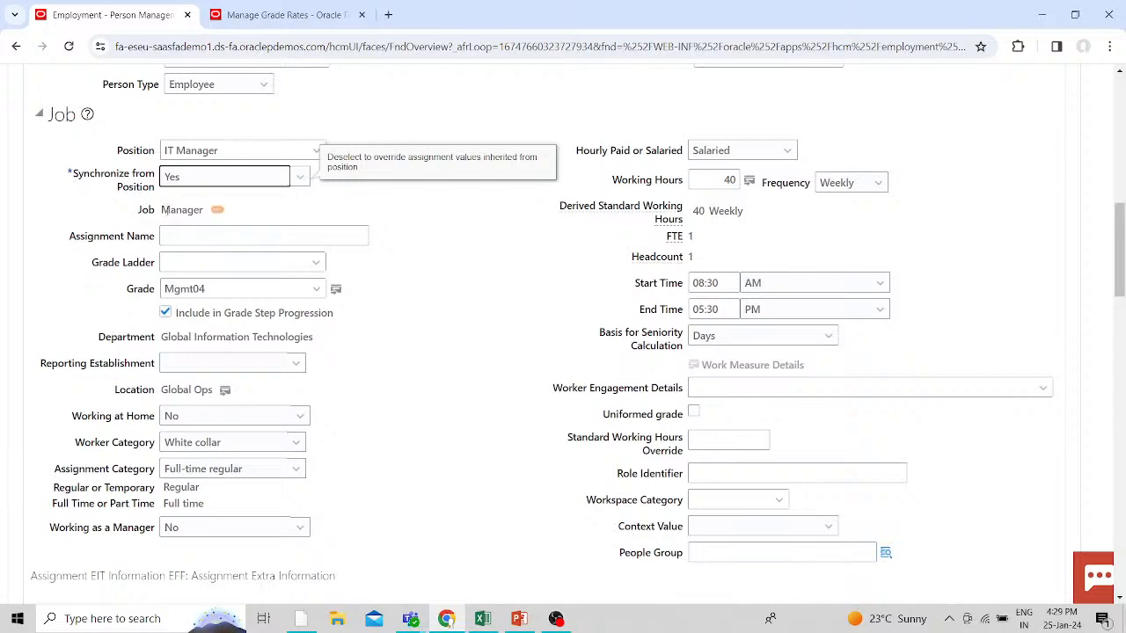
left_click_drag(162, 211, 215, 211)
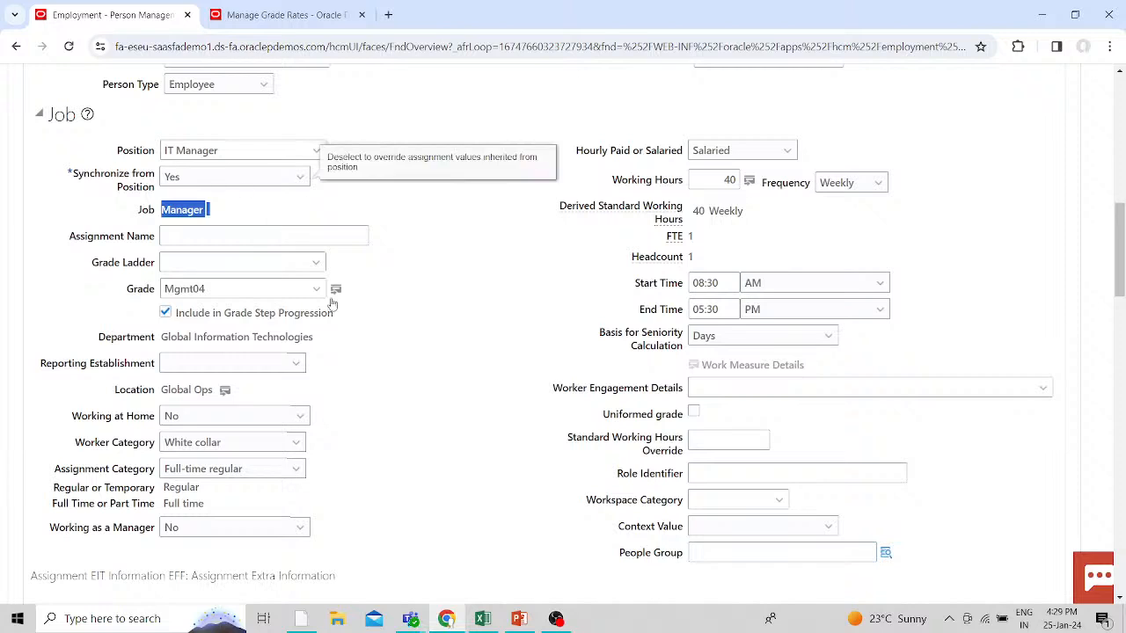
left_click_drag(165, 337, 256, 338)
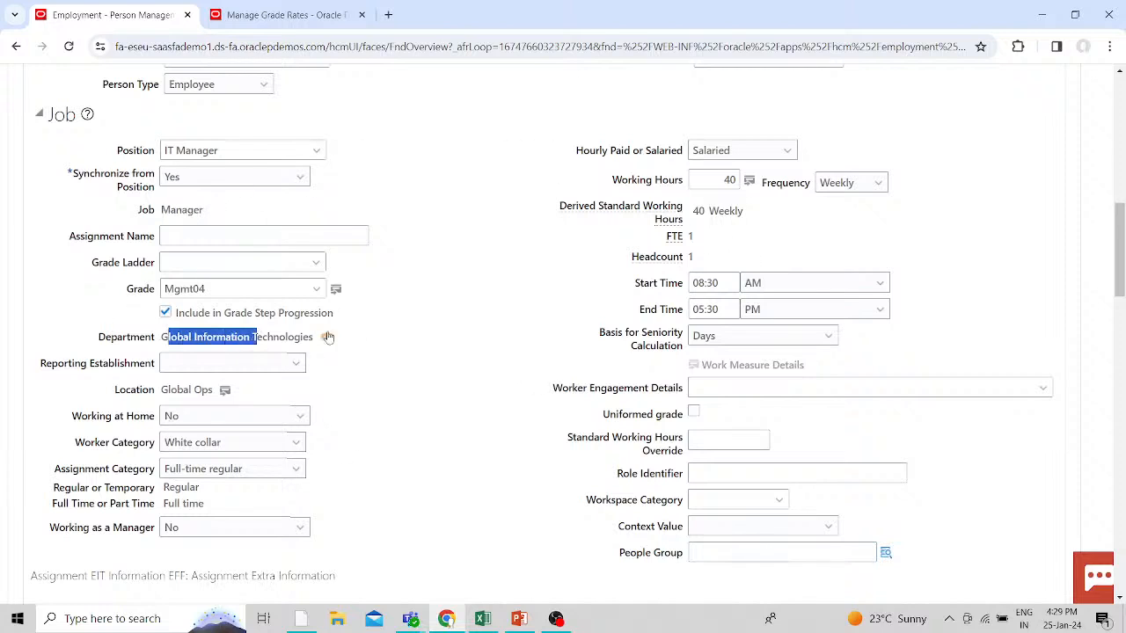
- Expand Manager Details, open the search for the line manager's name, clear the name criterion and switch to the advanced search
scroll(454, 331, "down", 1)
scroll(454, 330, "down", 9)
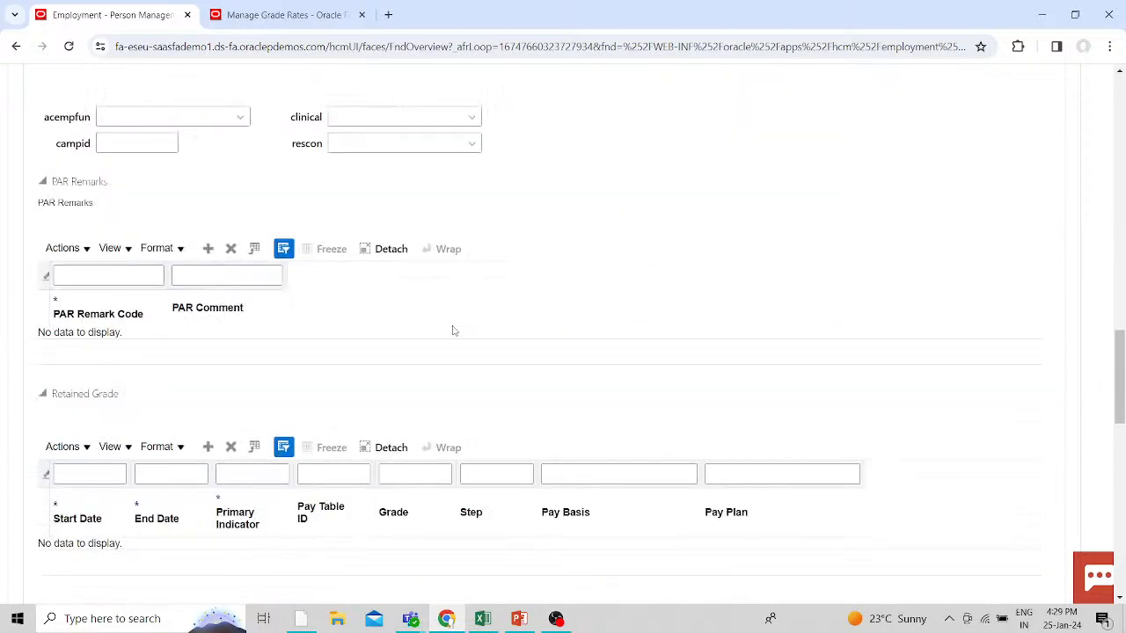
scroll(453, 331, "down", 3)
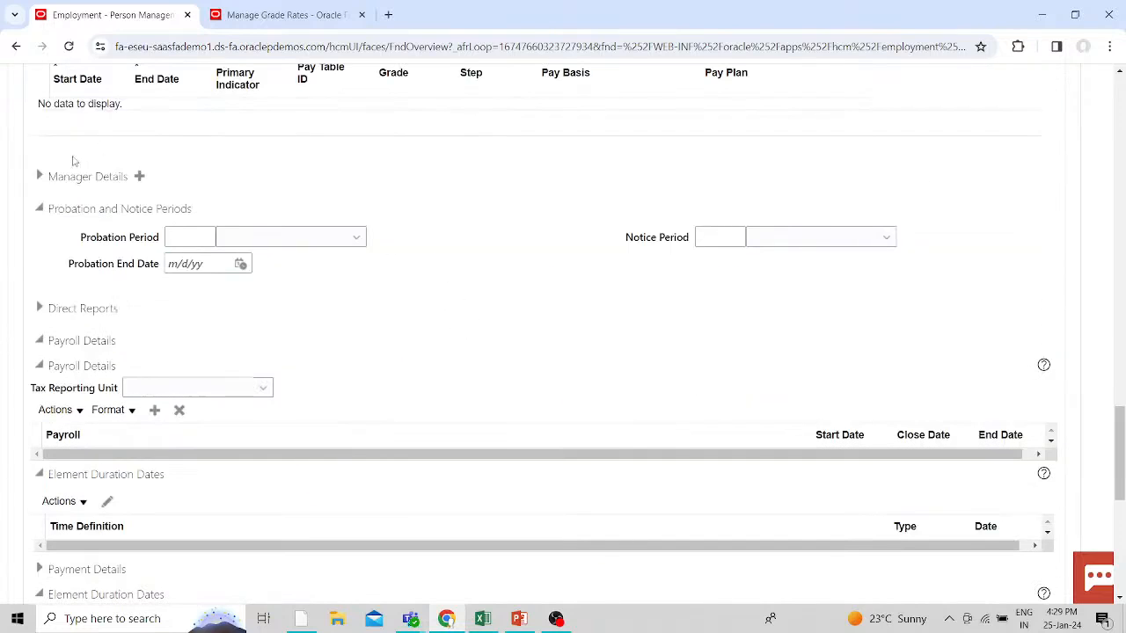
left_click(38, 177)
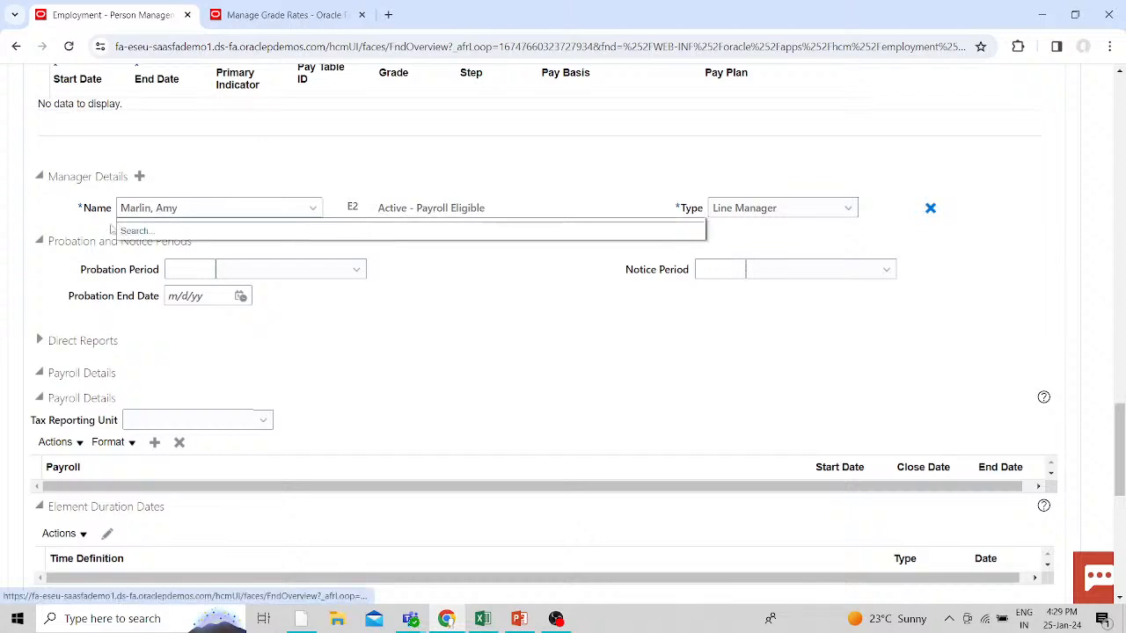
left_click(140, 231)
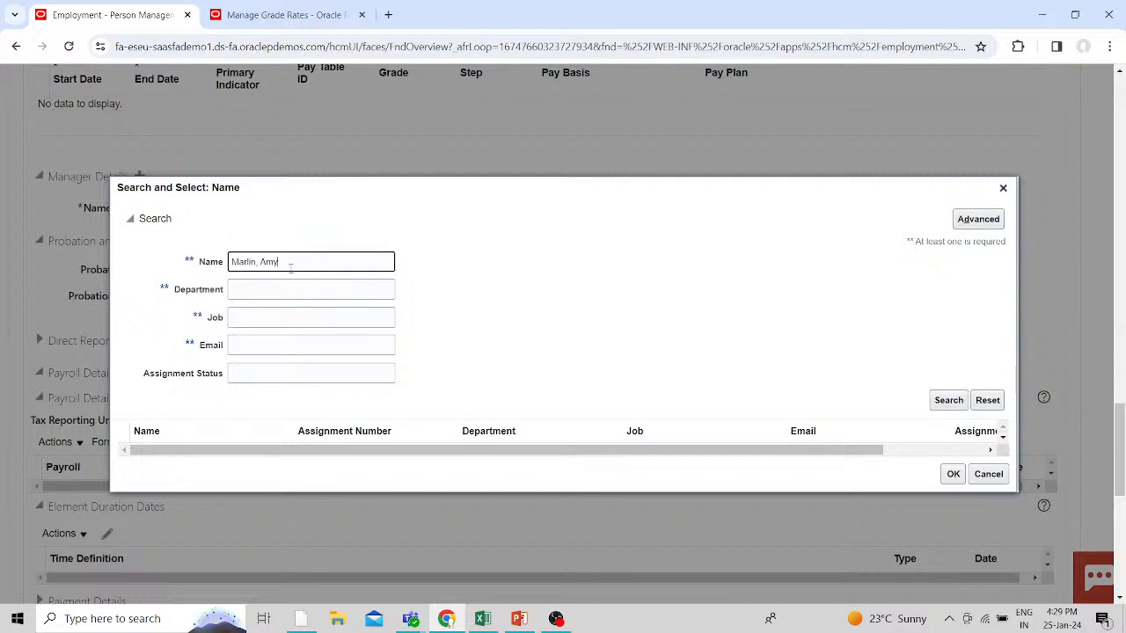
key("BackSpace")
left_click(978, 220)
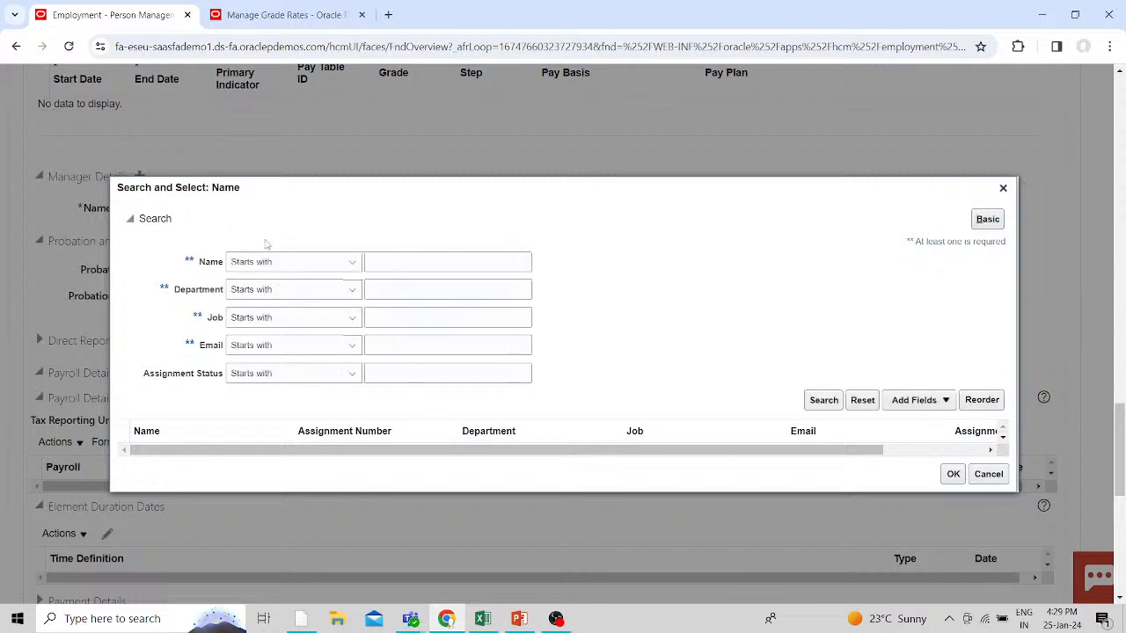
- Search for manager candidates whose Name does not contain XXXXX
left_click(307, 261)
left_click(294, 512)
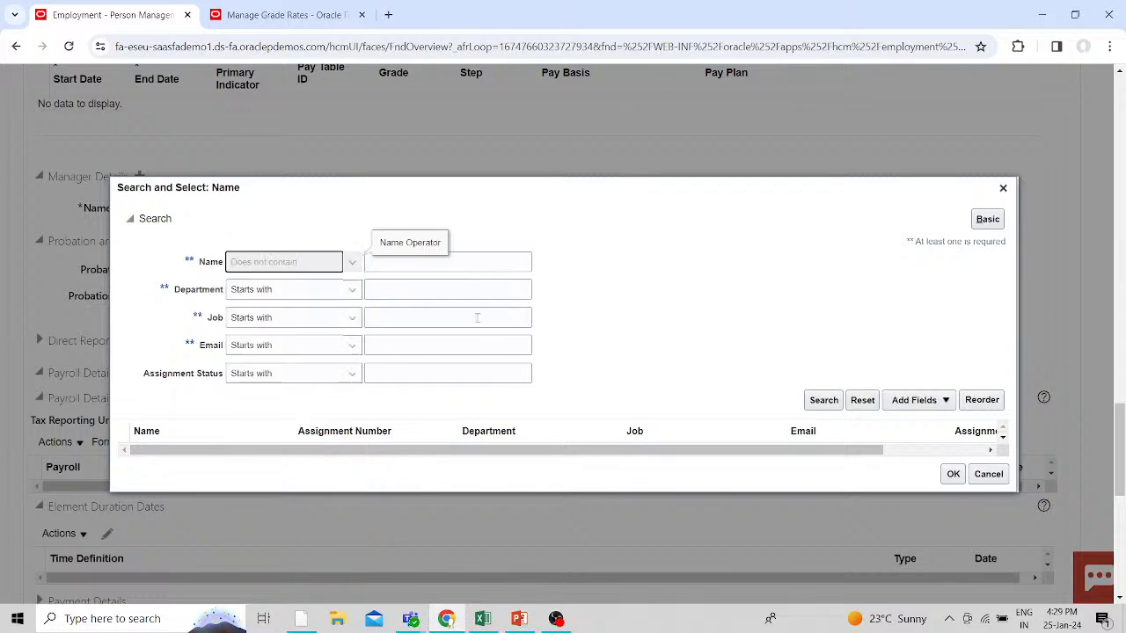
left_click(468, 261)
type("XXXXX")
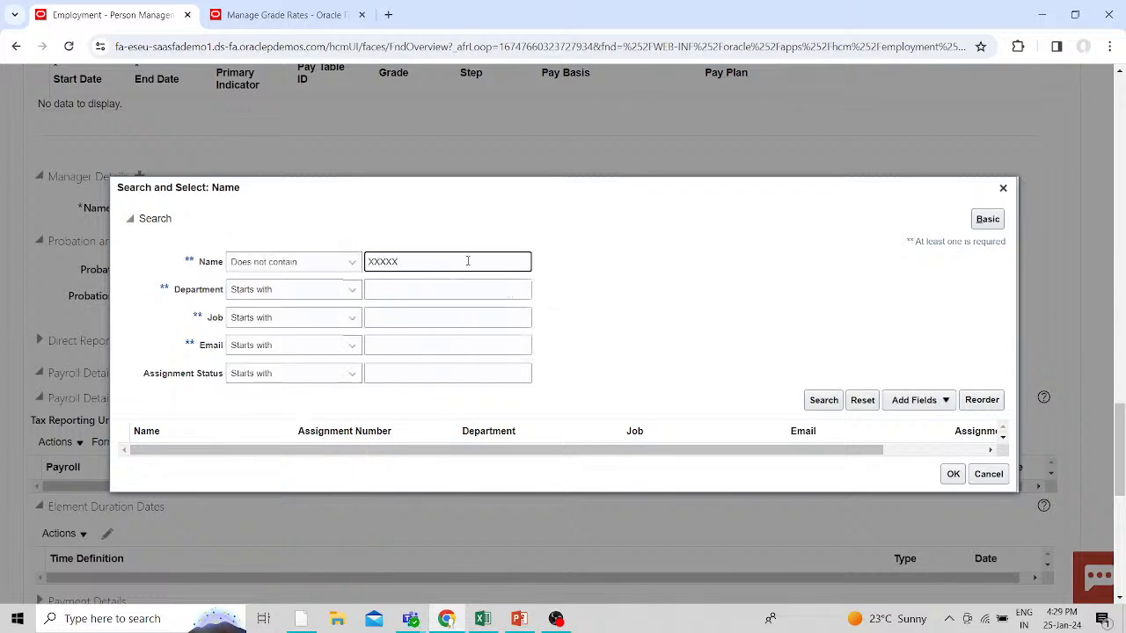
left_click(816, 401)
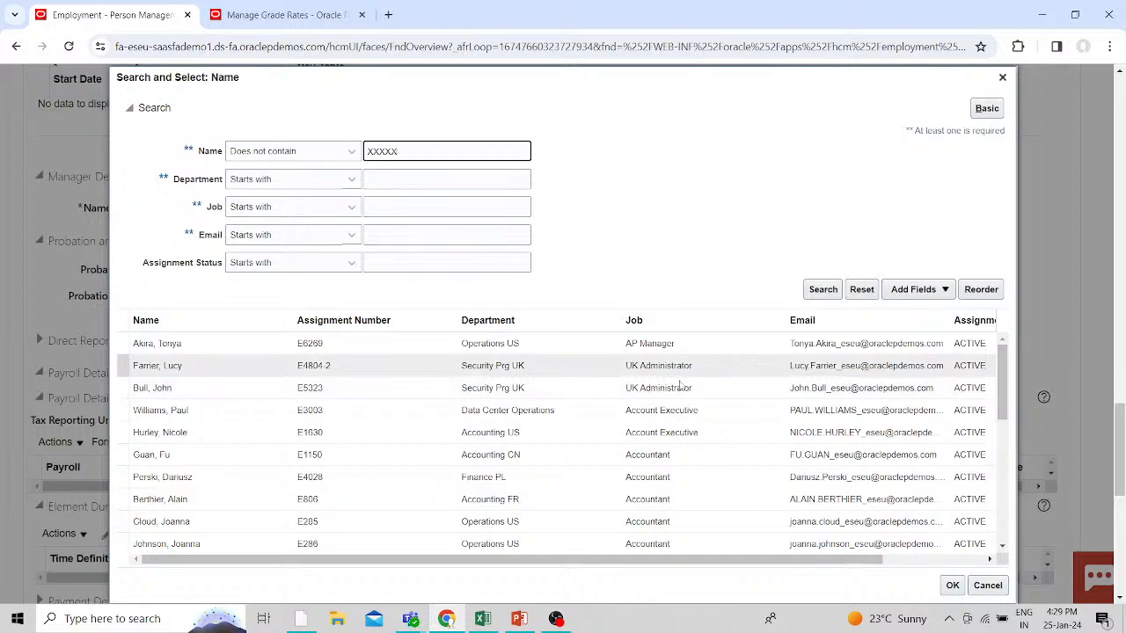
- Browse the results and assign an employee with the Administrator job in the Human Resources UK department as the line manager
scroll(645, 410, "down", 5)
scroll(645, 411, "down", 1)
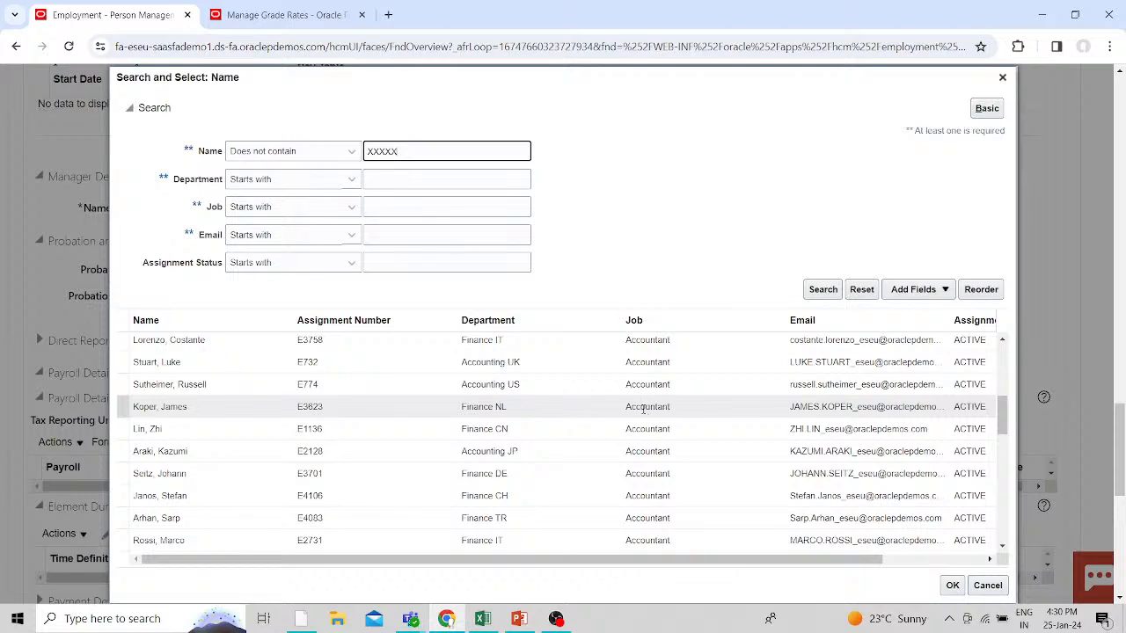
scroll(644, 408, "down", 6)
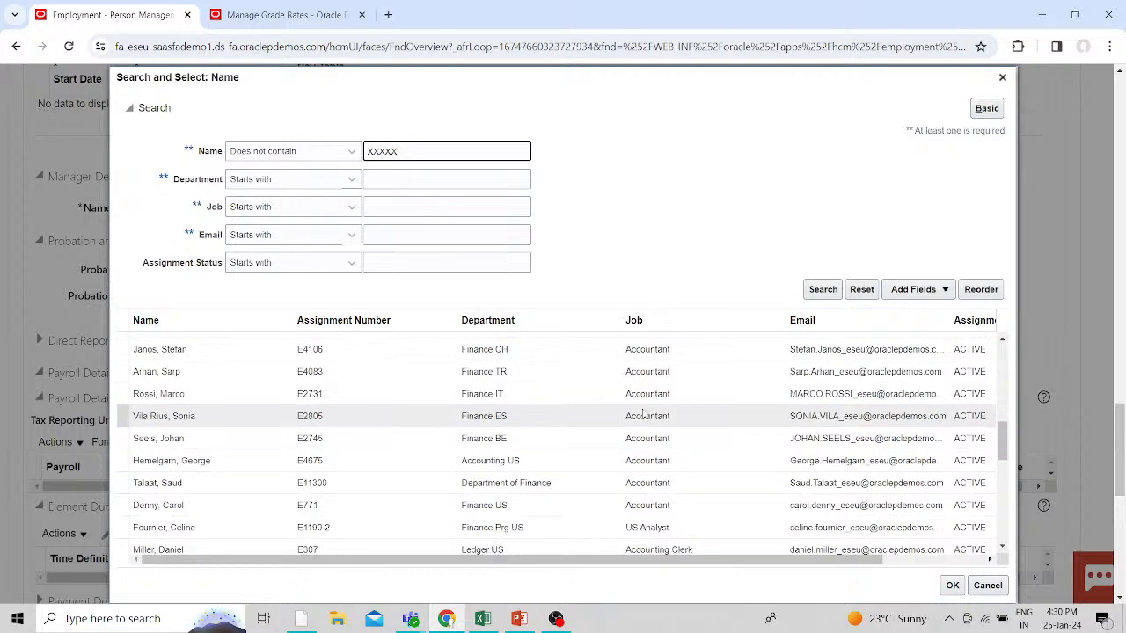
scroll(645, 414, "down", 4)
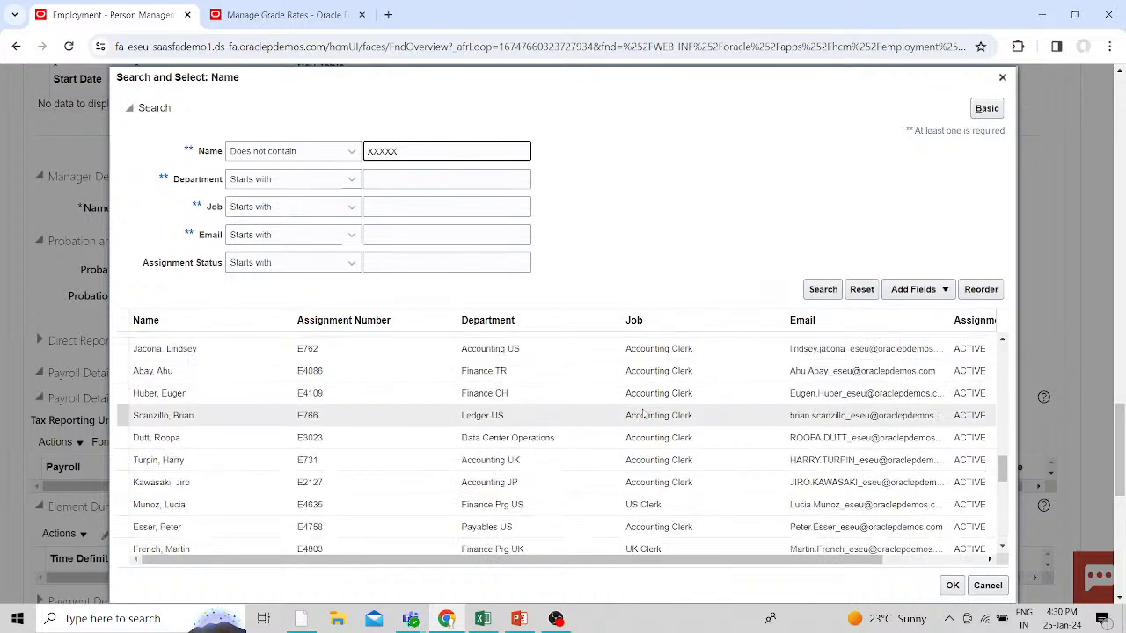
scroll(645, 411, "down", 1)
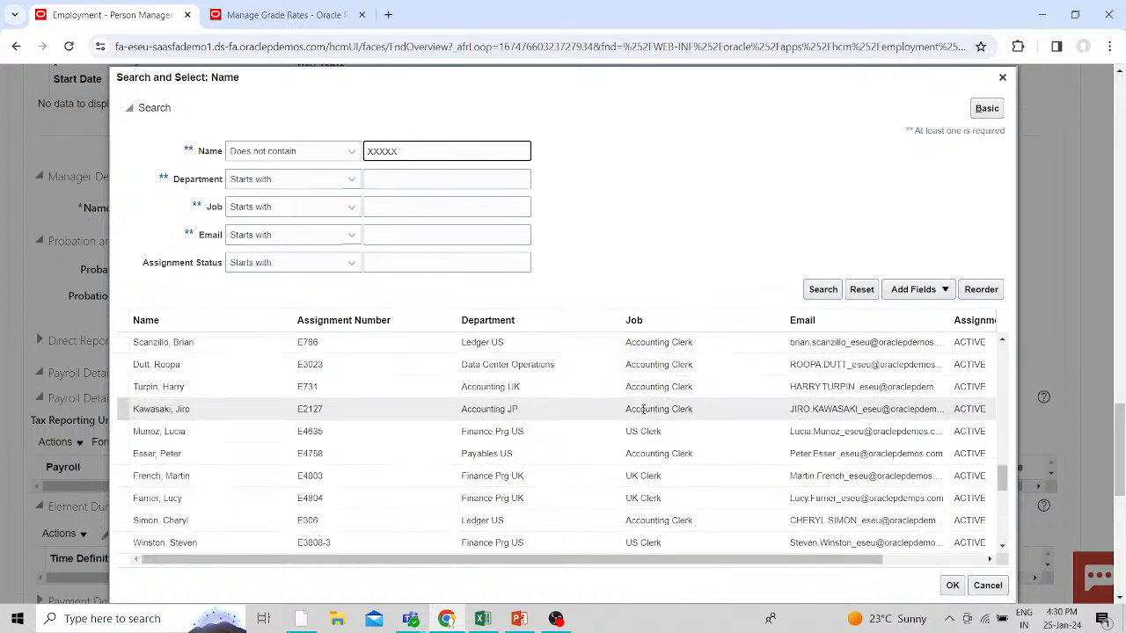
scroll(644, 409, "down", 1)
scroll(644, 413, "down", 1)
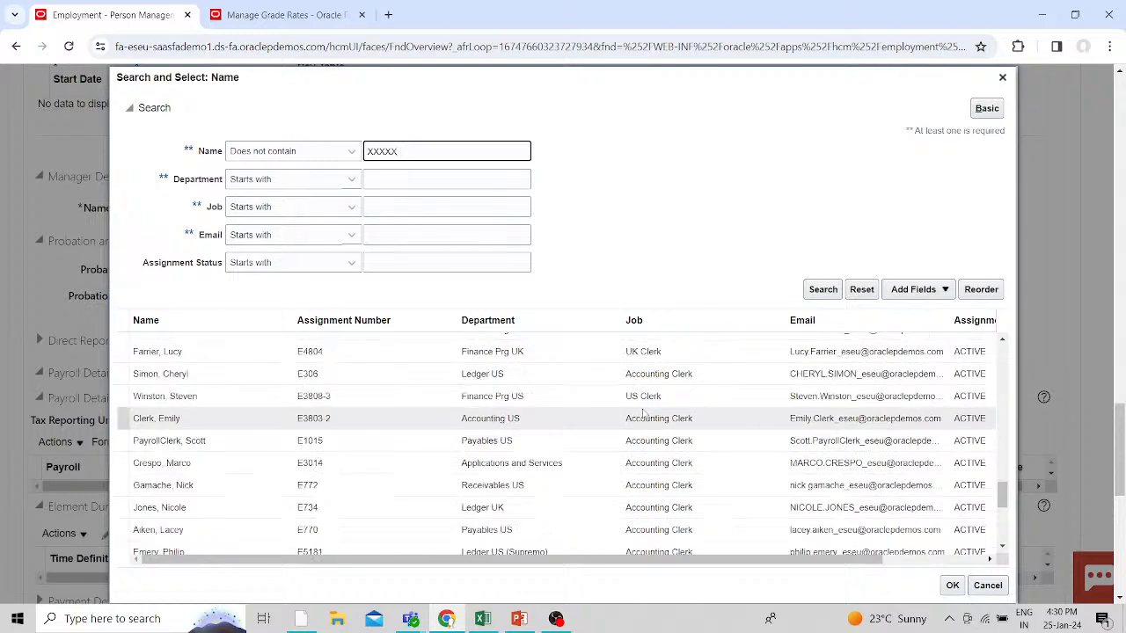
scroll(644, 414, "down", 4)
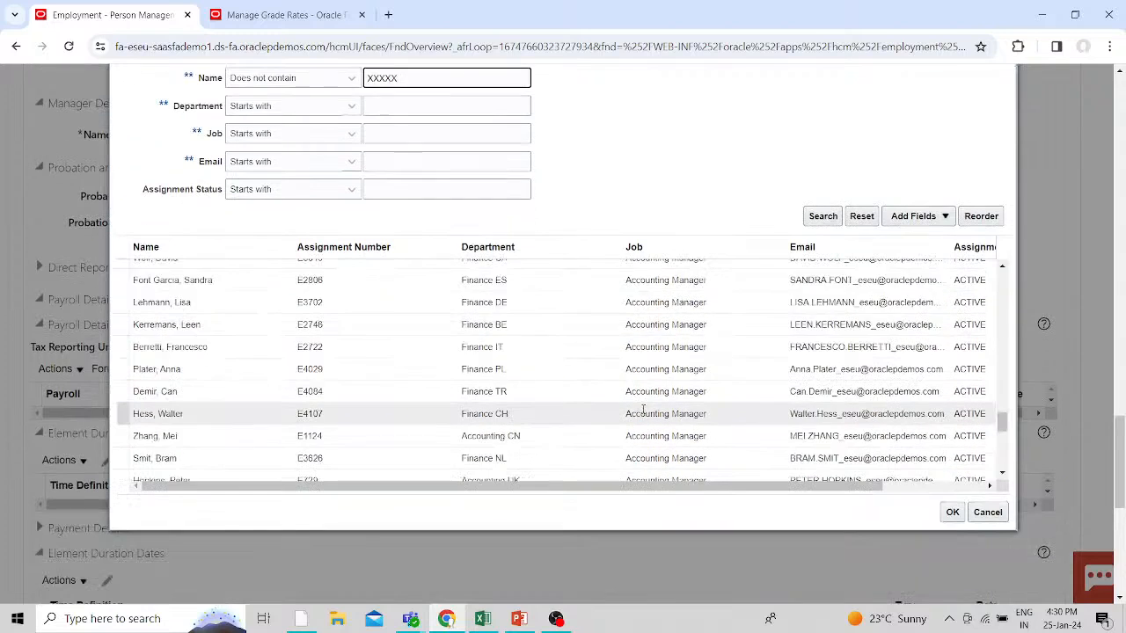
scroll(643, 411, "up", 1)
scroll(644, 413, "down", 1)
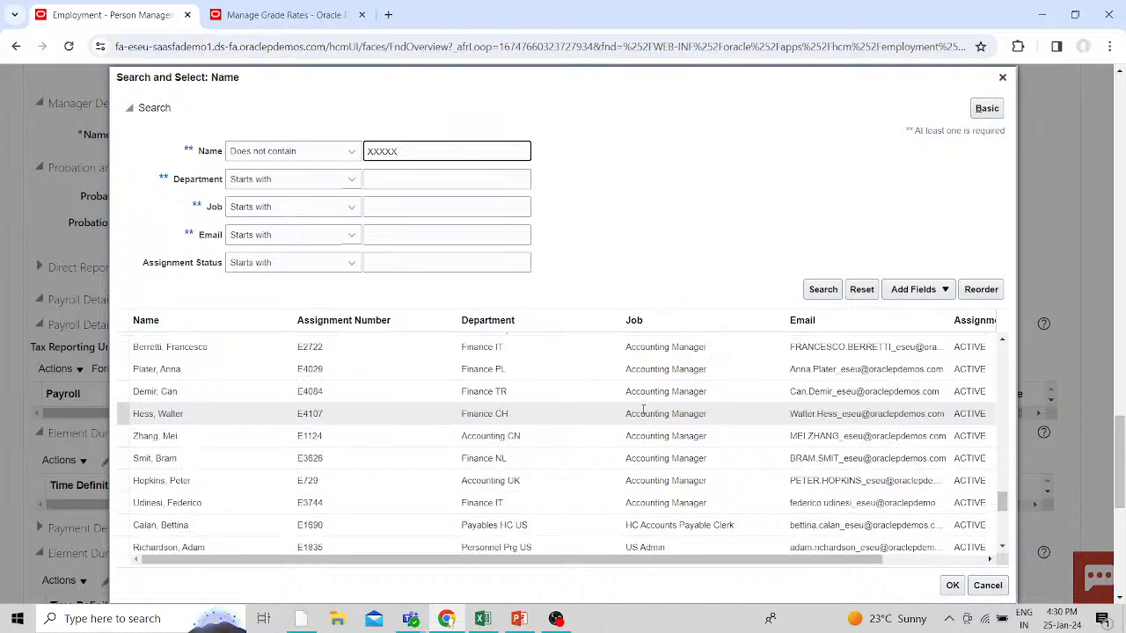
left_click_drag(791, 559, 606, 584)
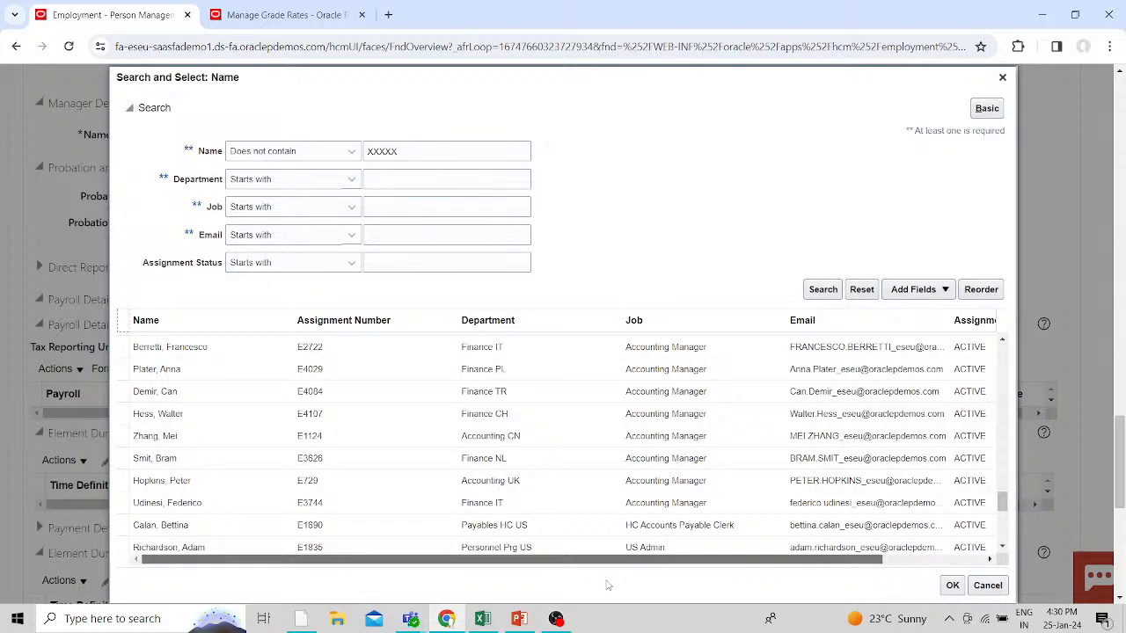
scroll(591, 545, "down", 5)
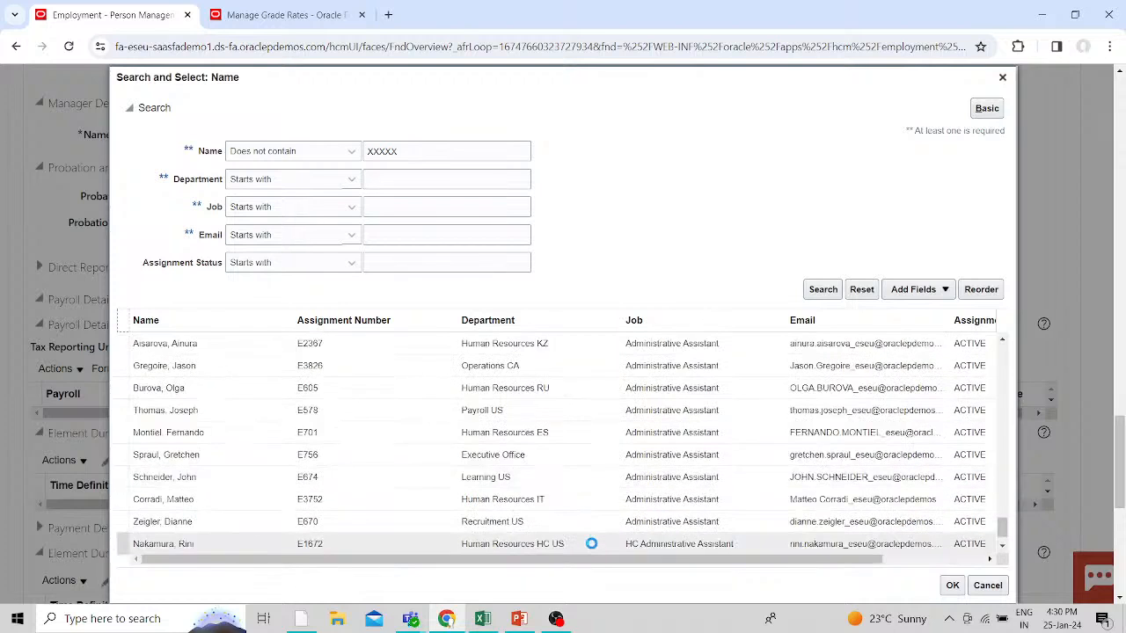
scroll(591, 544, "down", 10)
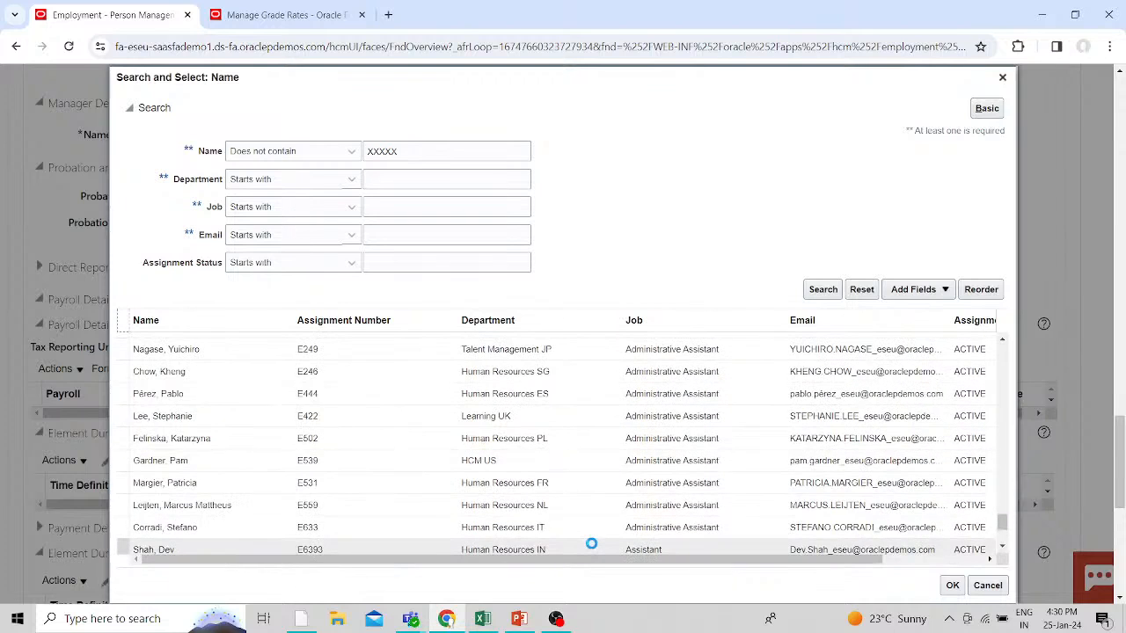
scroll(591, 543, "up", 3)
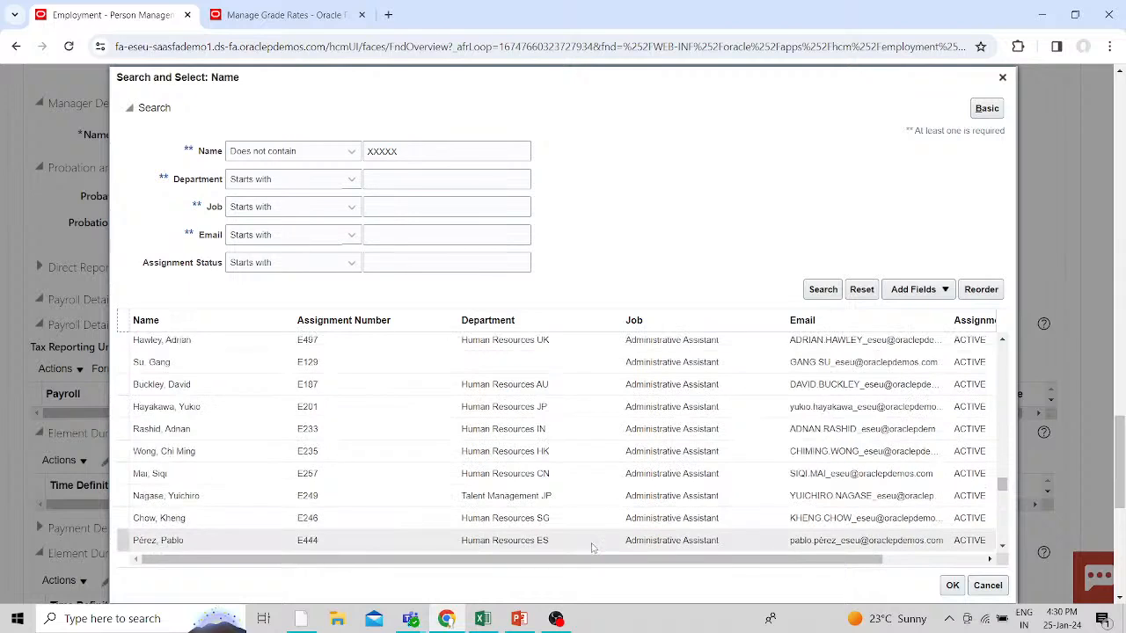
scroll(592, 547, "down", 3)
scroll(592, 547, "down", 3)
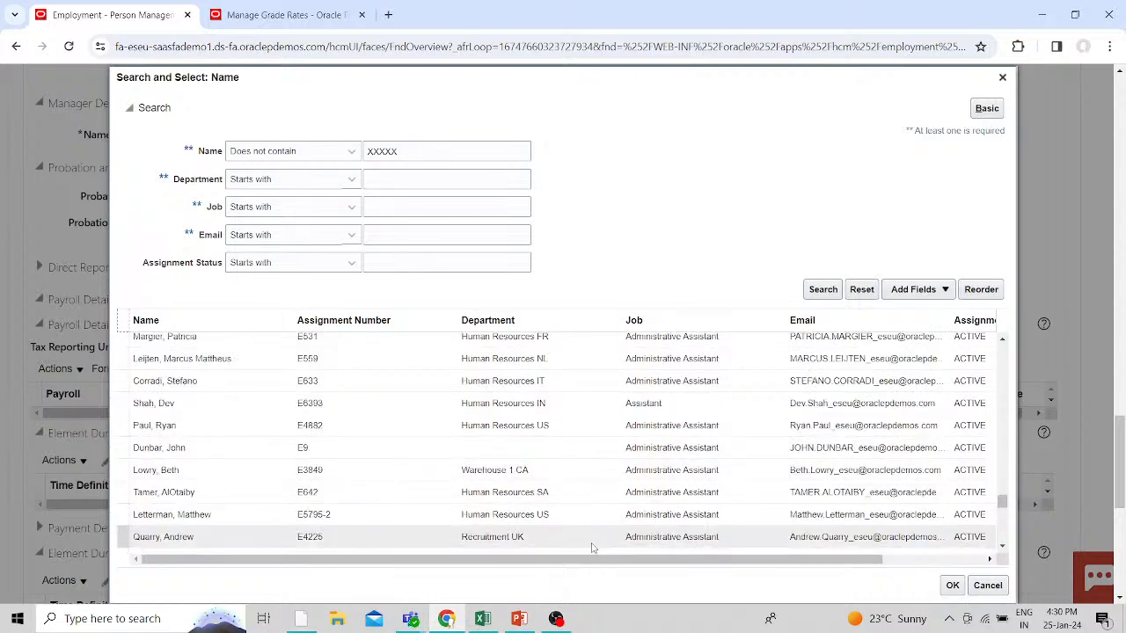
scroll(591, 547, "down", 3)
scroll(592, 547, "down", 3)
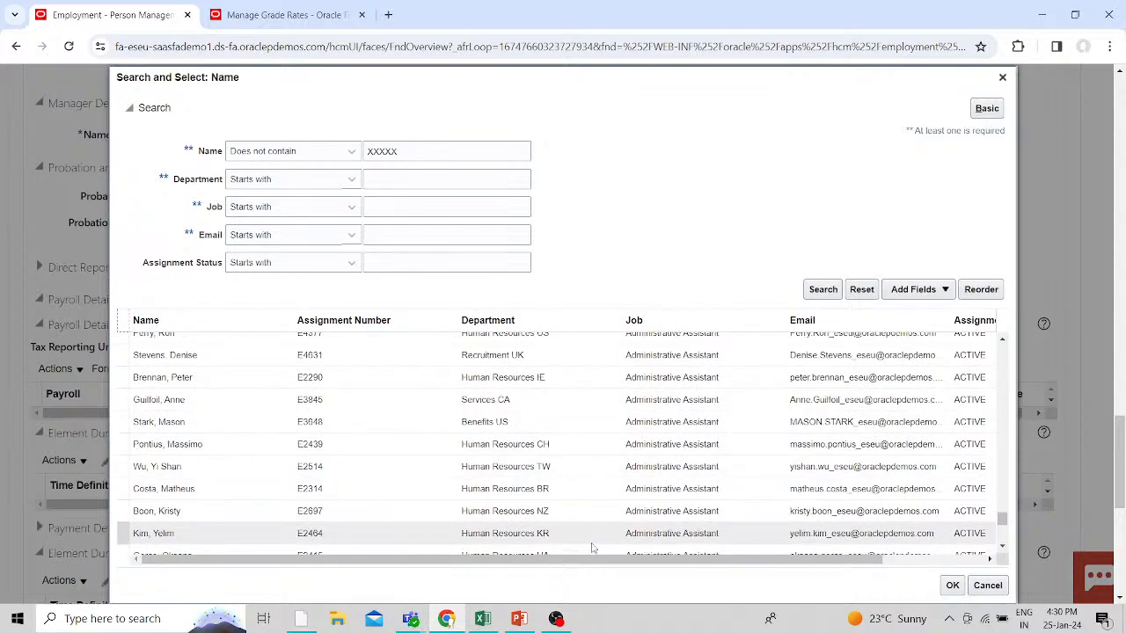
scroll(592, 547, "down", 3)
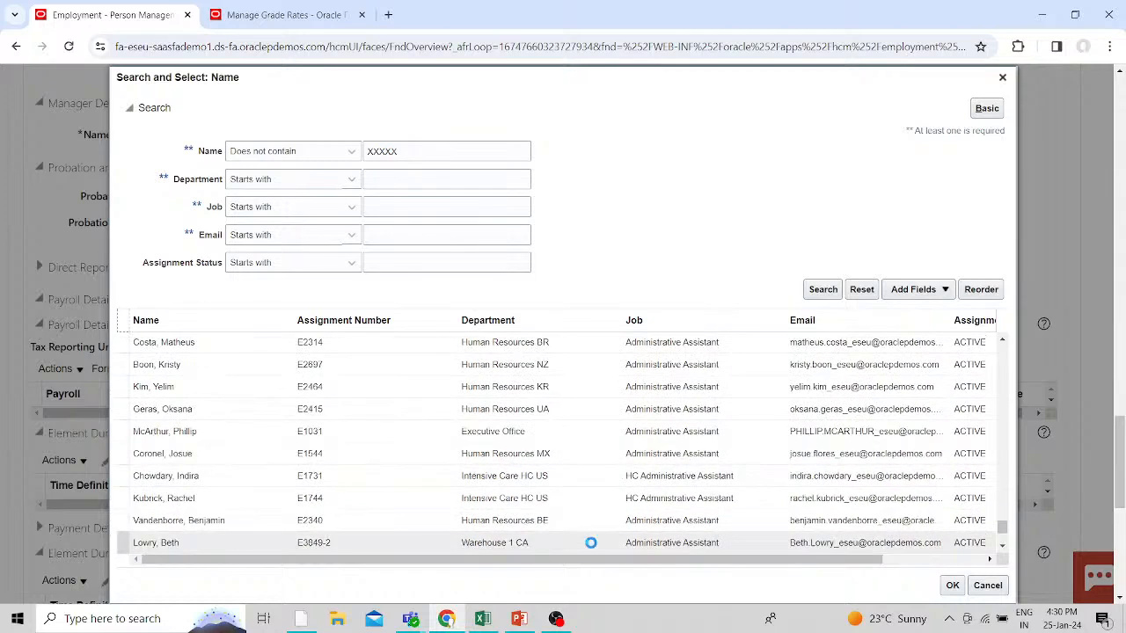
scroll(590, 543, "down", 10)
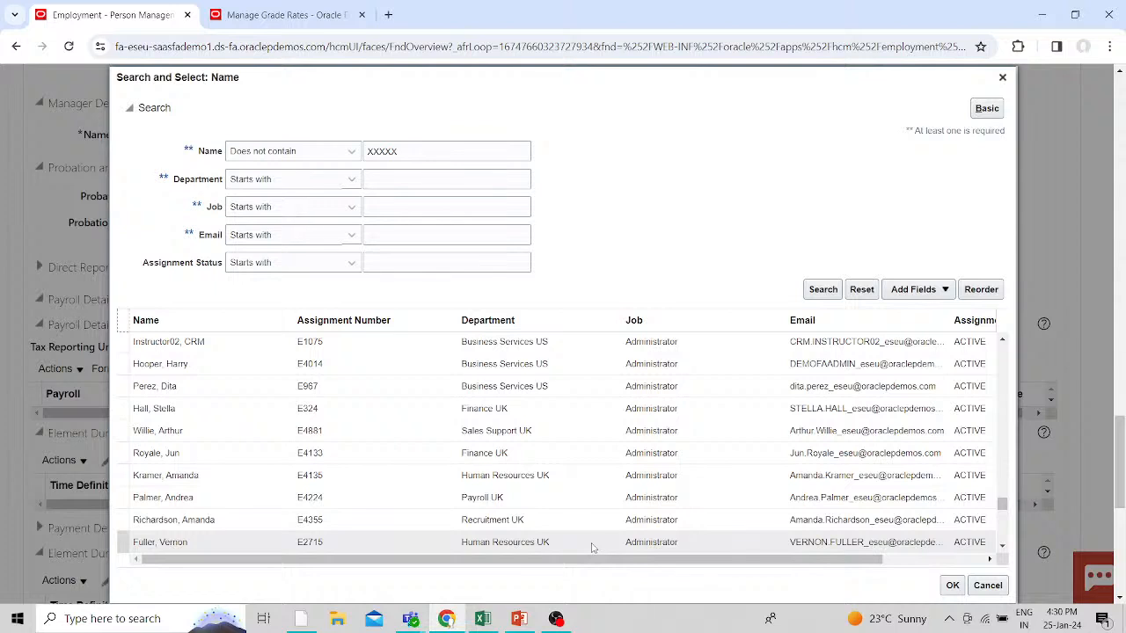
left_click(592, 545)
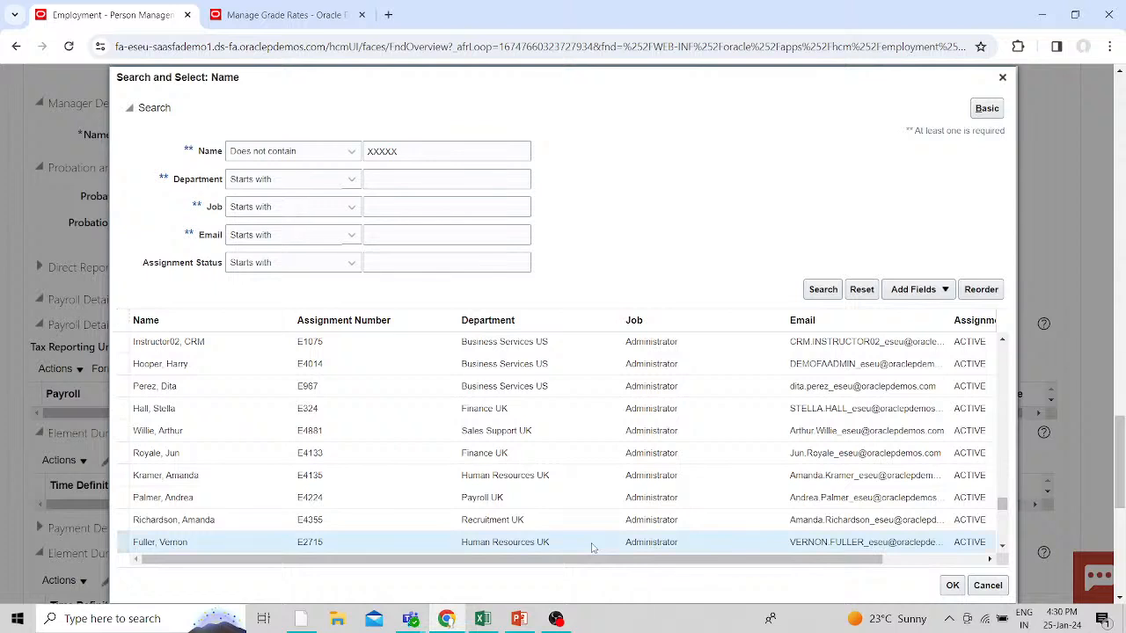
left_click(953, 585)
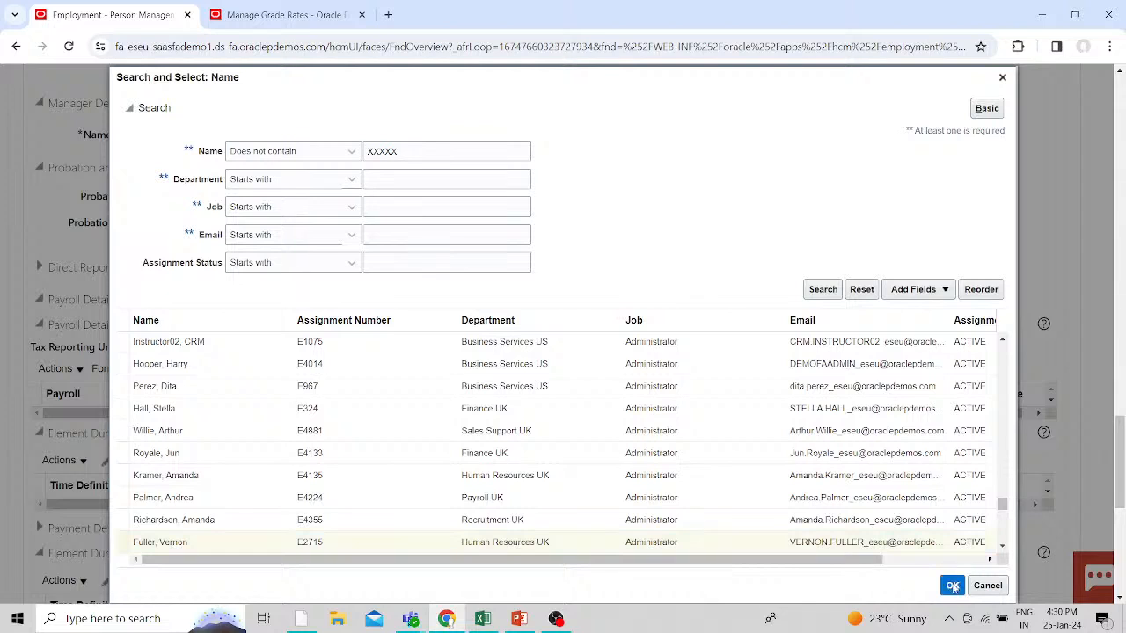
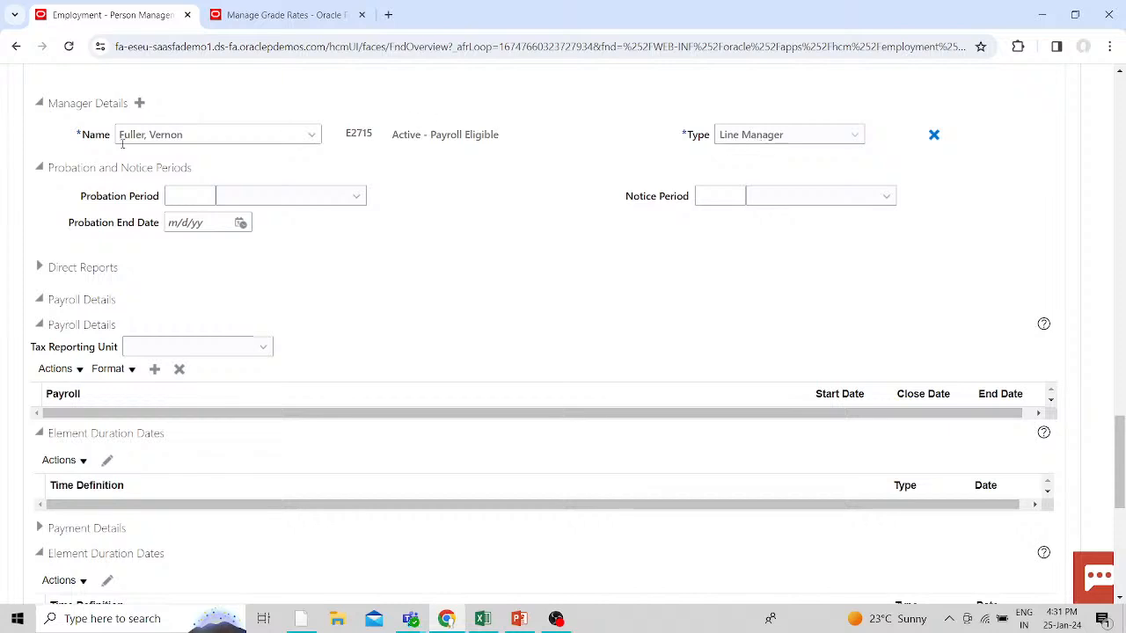
- Set the Tax Reporting Unit in Payroll Details to UK Legal Entity
left_click(249, 350)
left_click(145, 392)
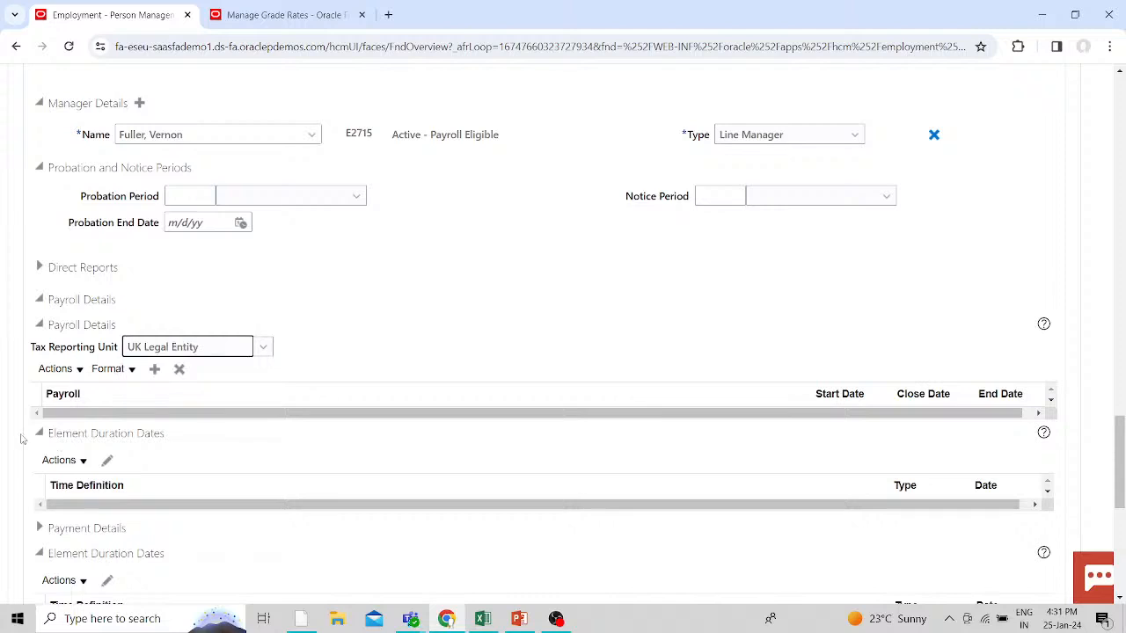
- Add UK Monthly Payroll to the payroll details and continue to the Compensation and Other Information stage
left_click(154, 371)
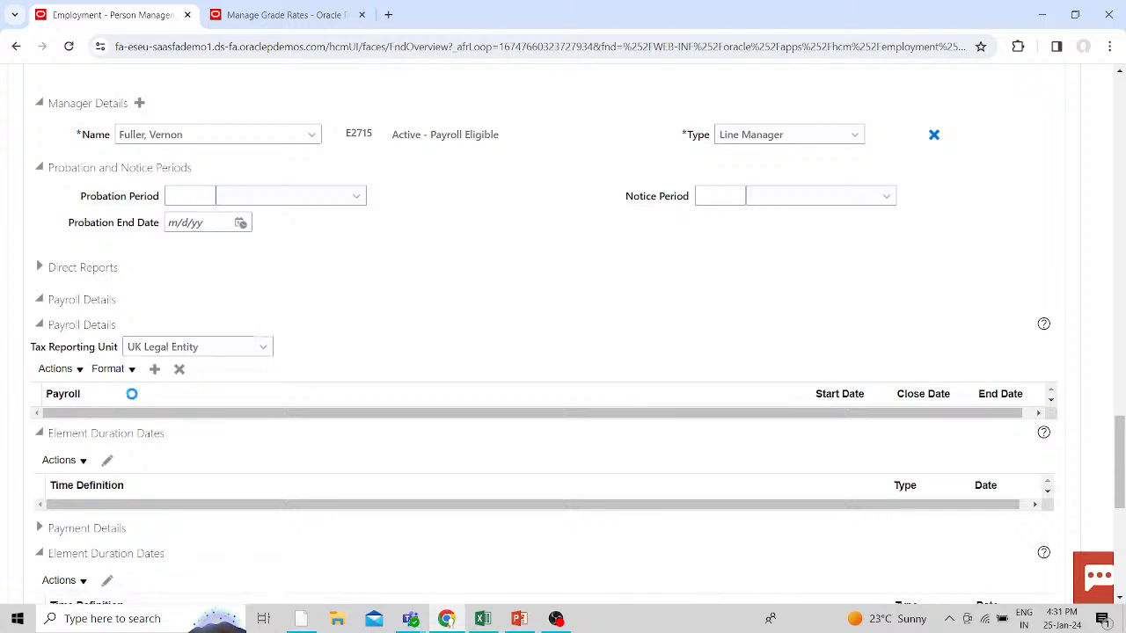
left_click(180, 425)
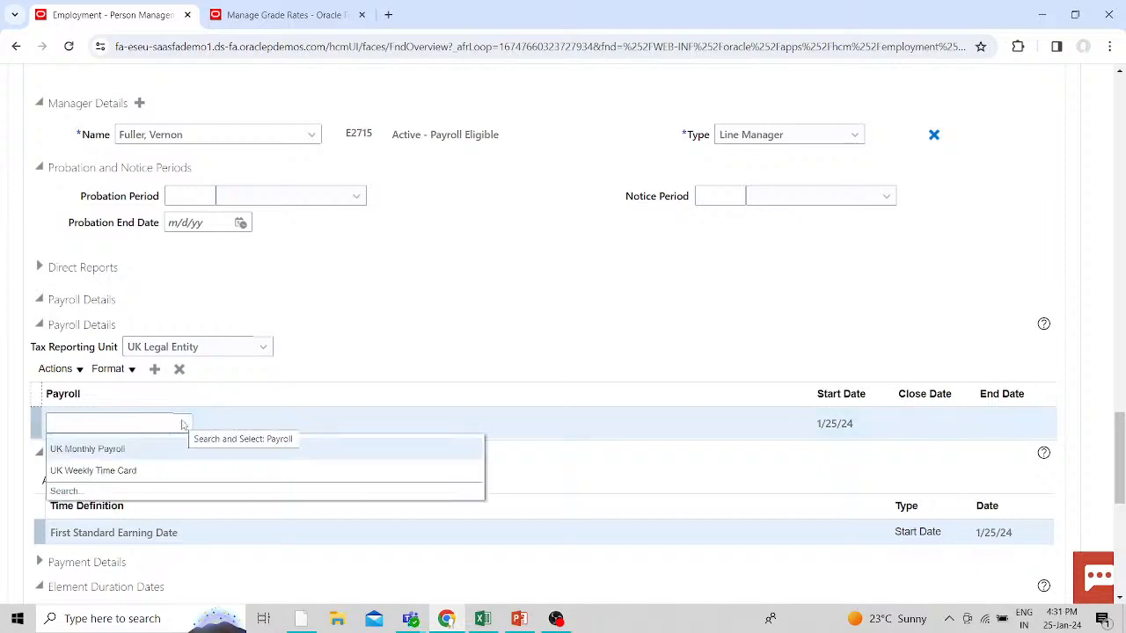
left_click(131, 449)
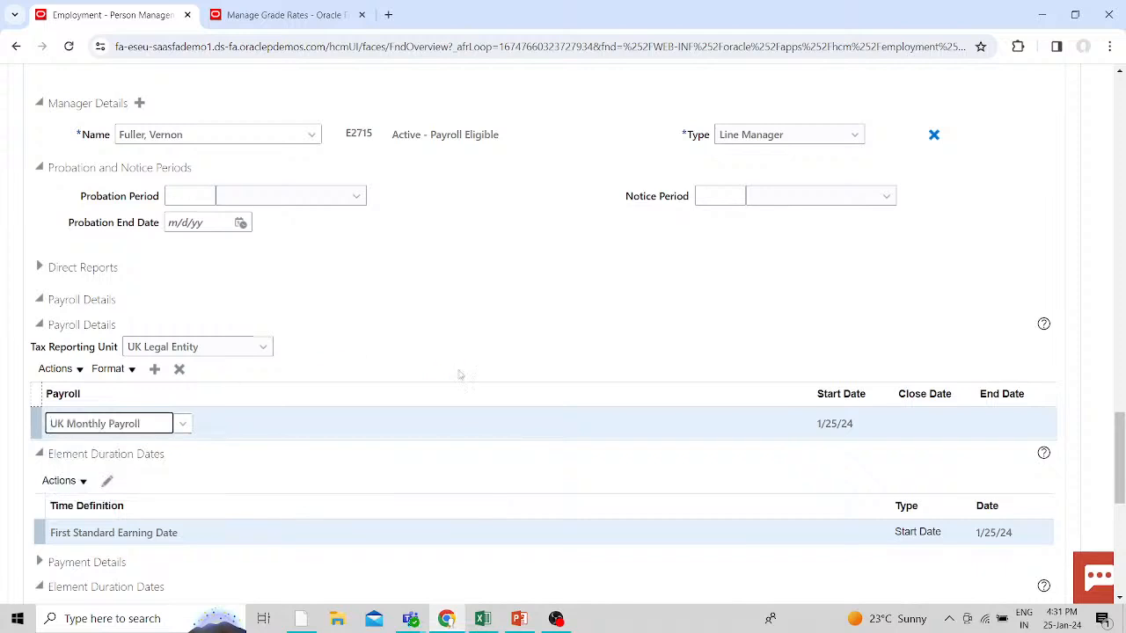
scroll(458, 374, "up", 15)
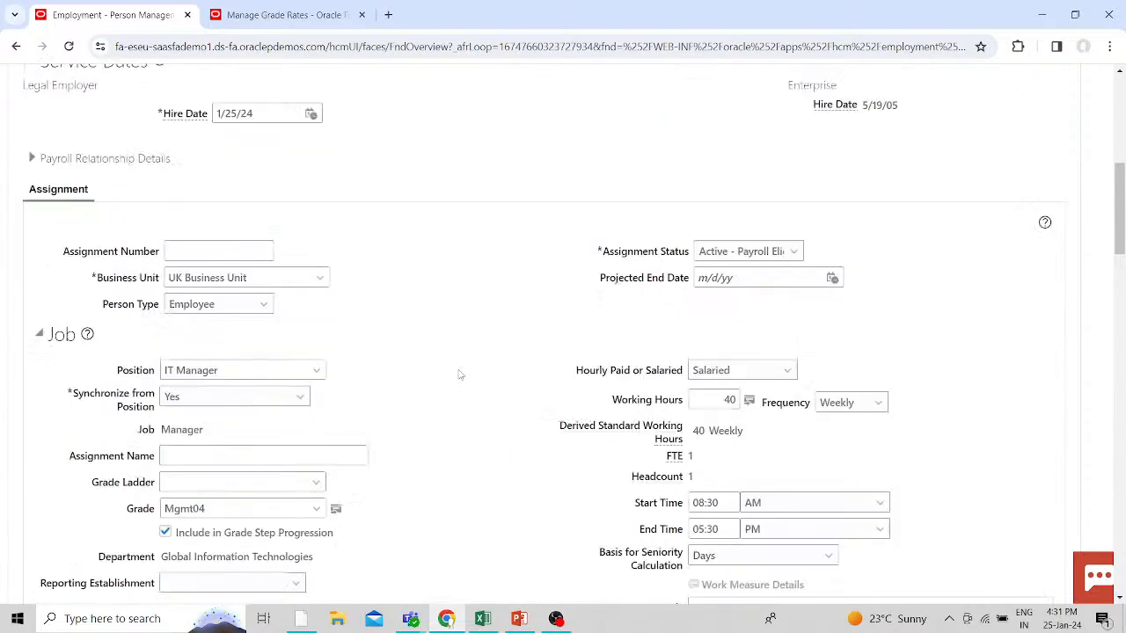
scroll(458, 375, "up", 5)
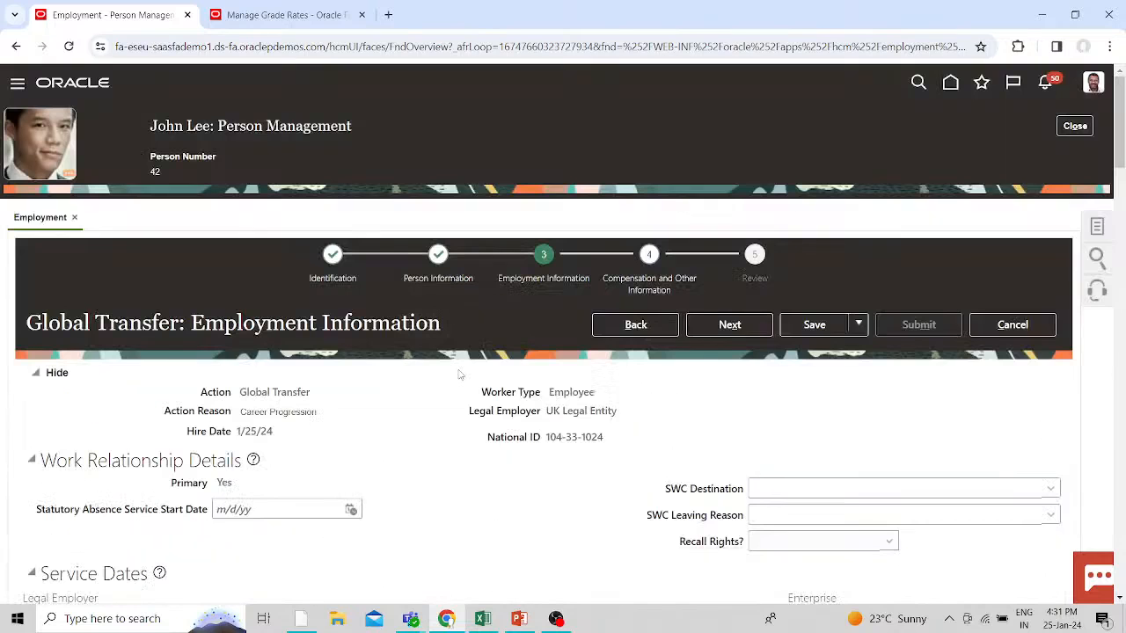
left_click(738, 332)
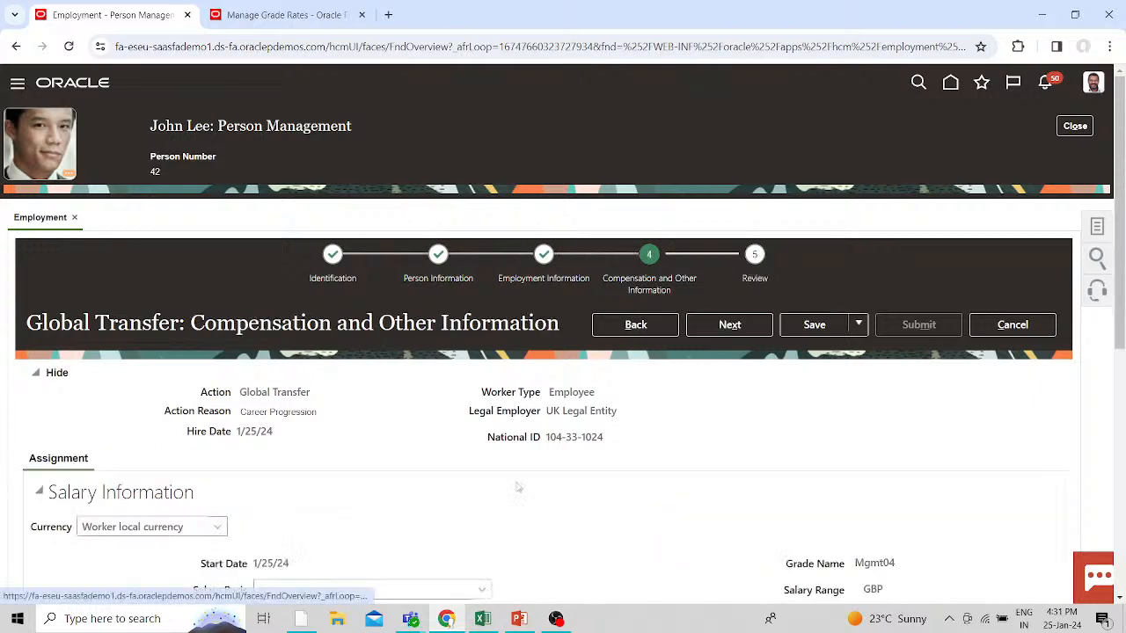
- Set the salary basis to Basic Salary UK in the salary information
scroll(519, 488, "down", 2)
left_click(466, 444)
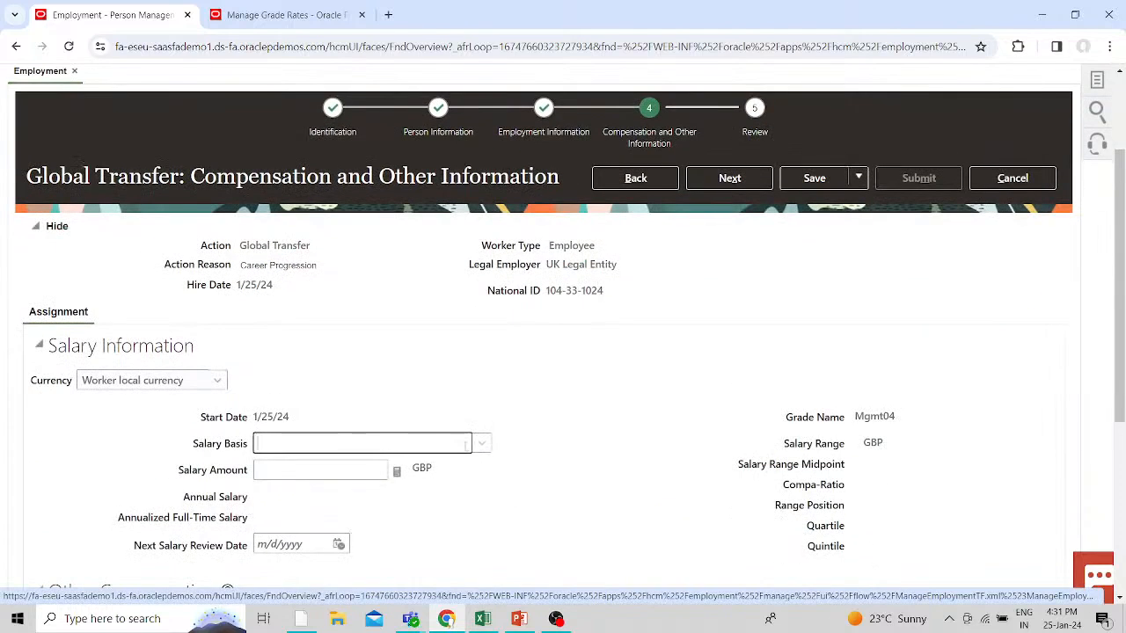
left_click(481, 444)
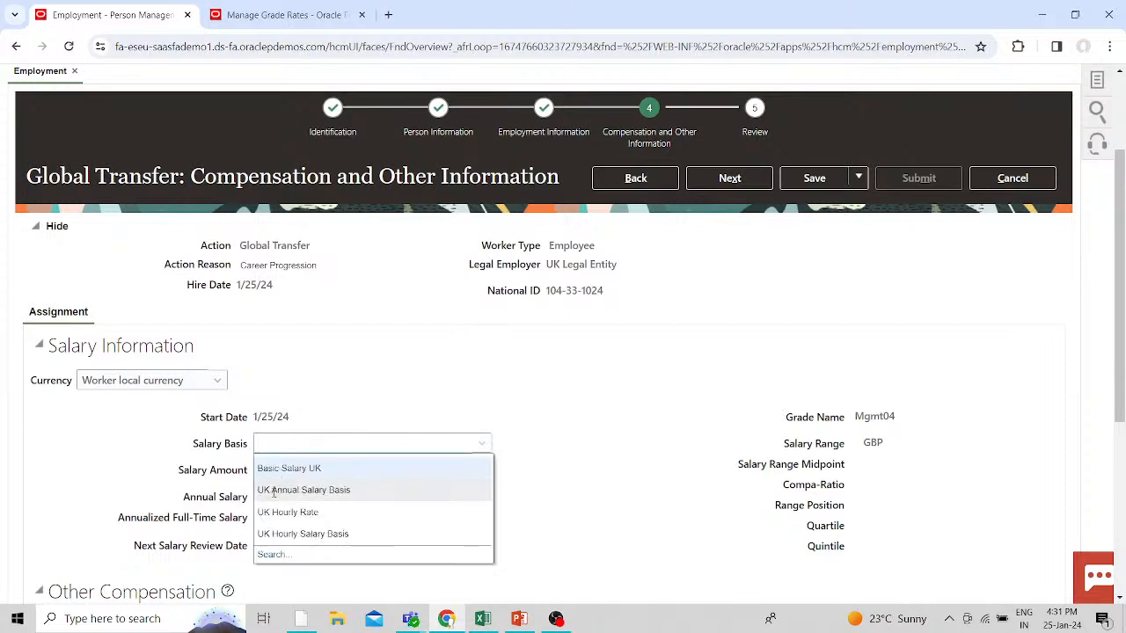
left_click(299, 469)
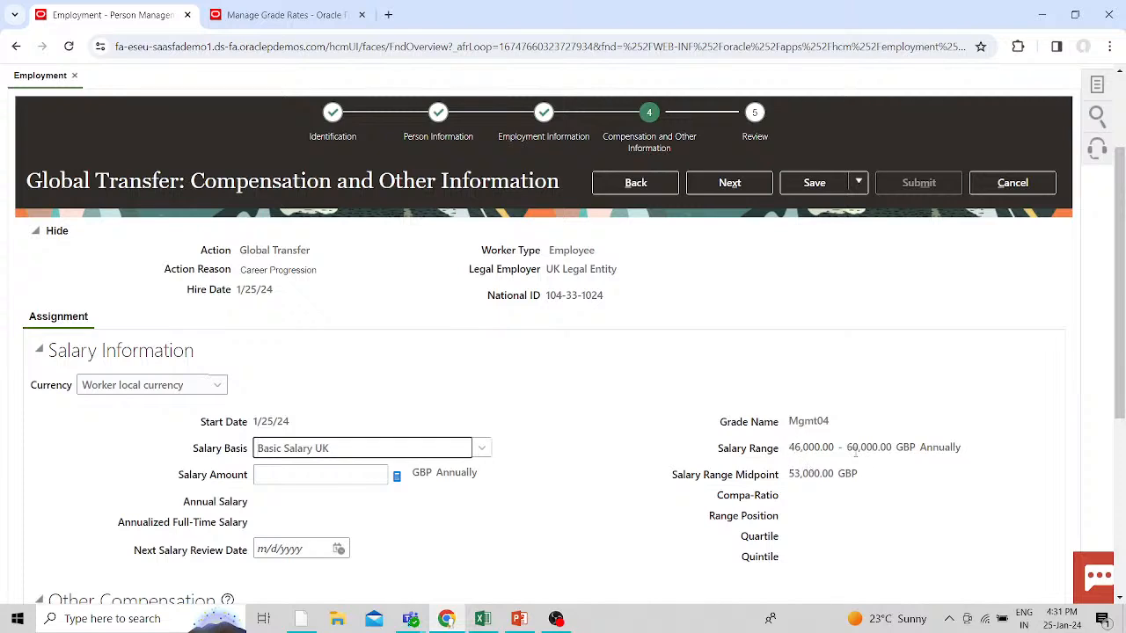
- Try UK Annual Salary Basis and UK Hourly Rate as the salary basis, and switch back to Basic Salary UK
left_click(482, 450)
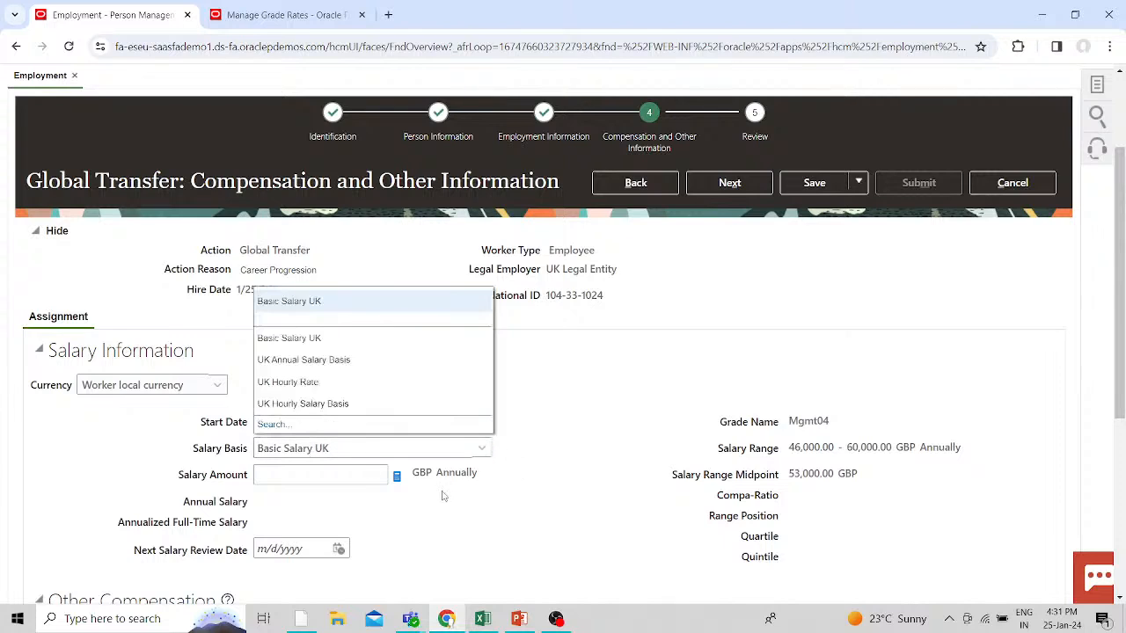
left_click(314, 360)
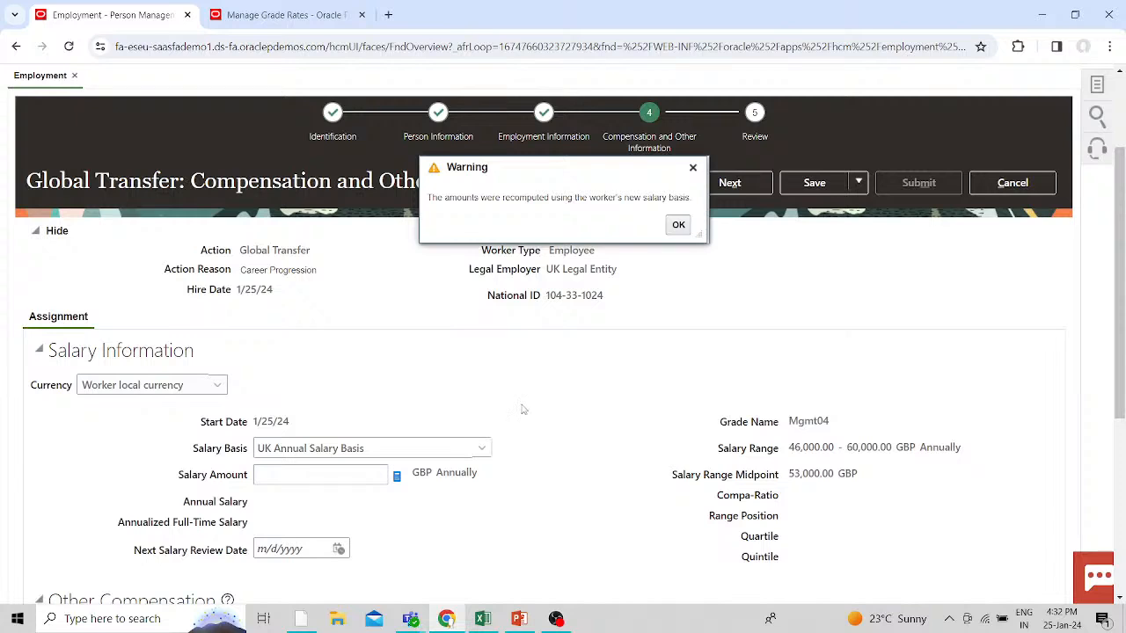
left_click(677, 226)
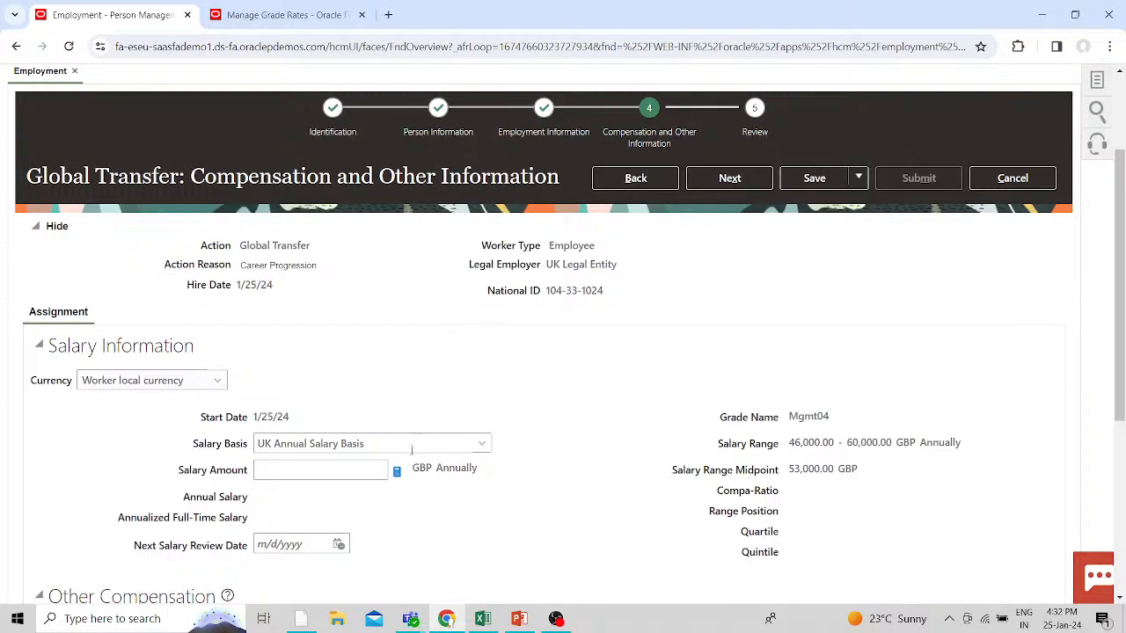
left_click(482, 443)
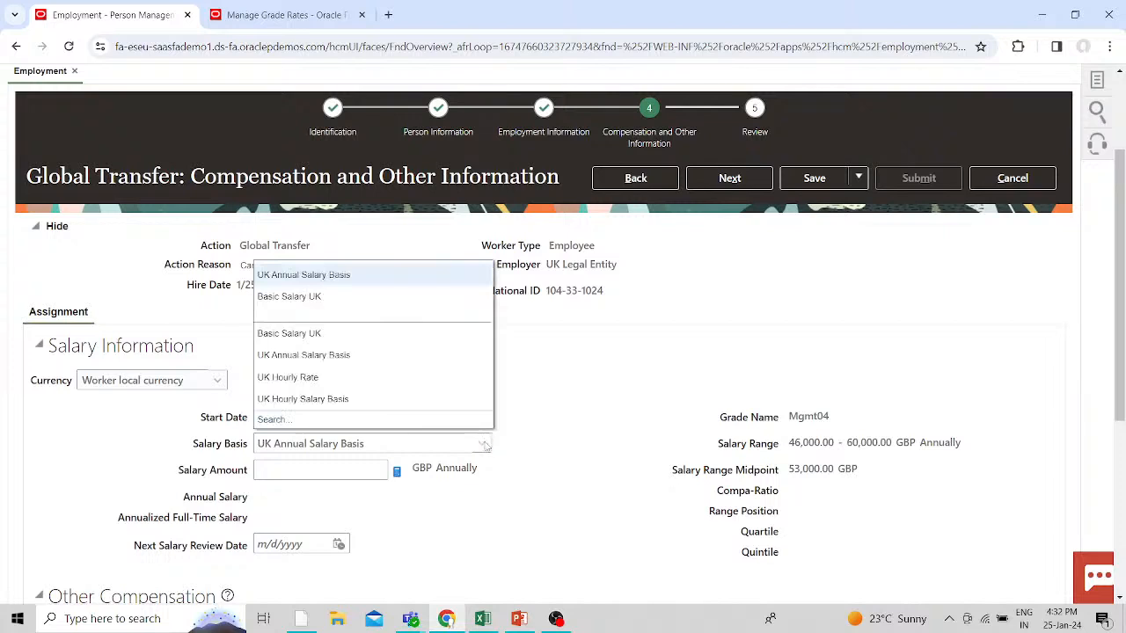
left_click(623, 454)
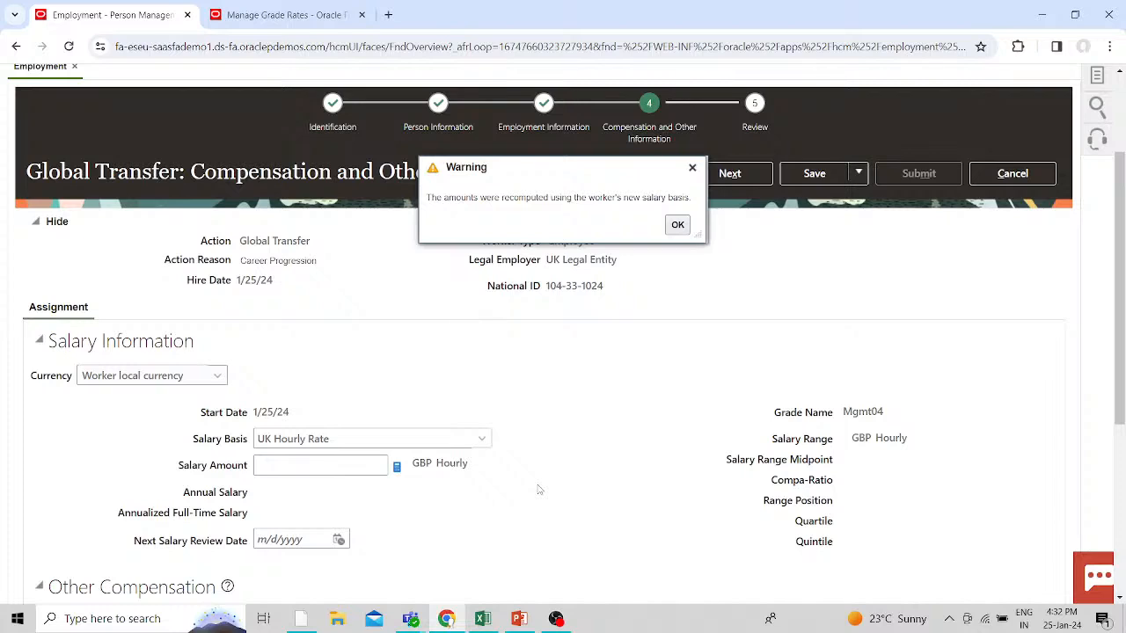
left_click(676, 224)
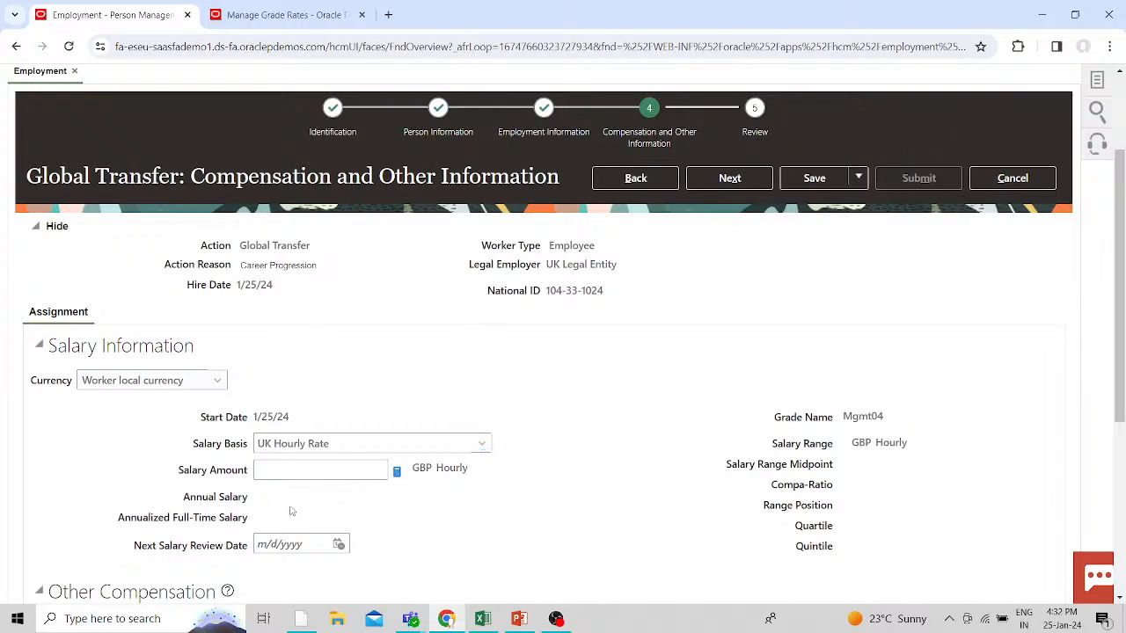
left_click(295, 443)
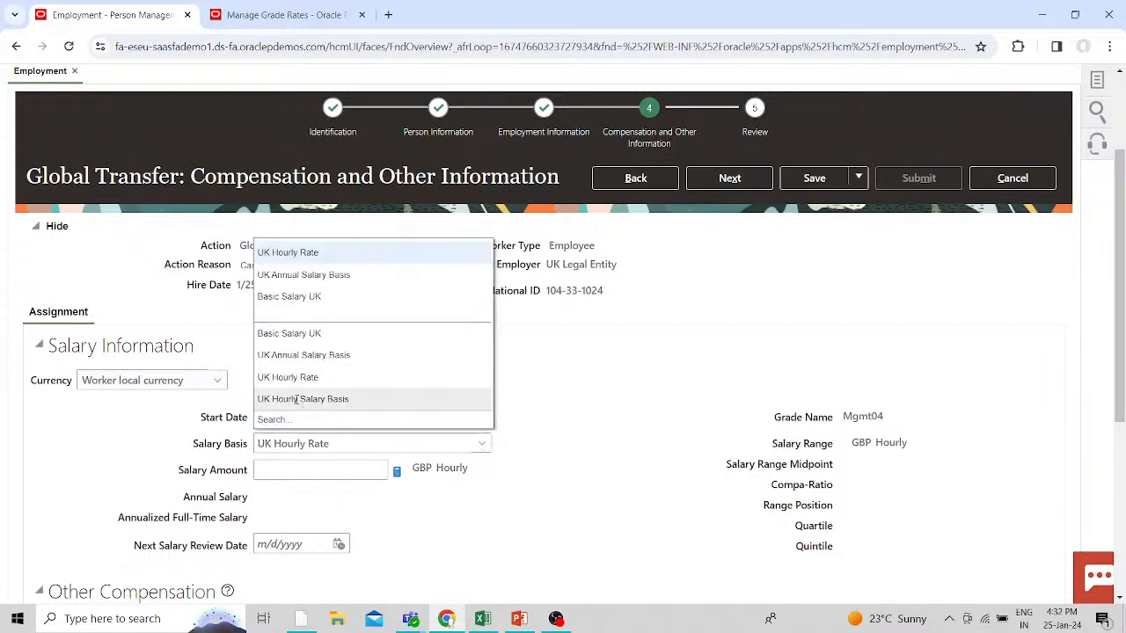
left_click(300, 330)
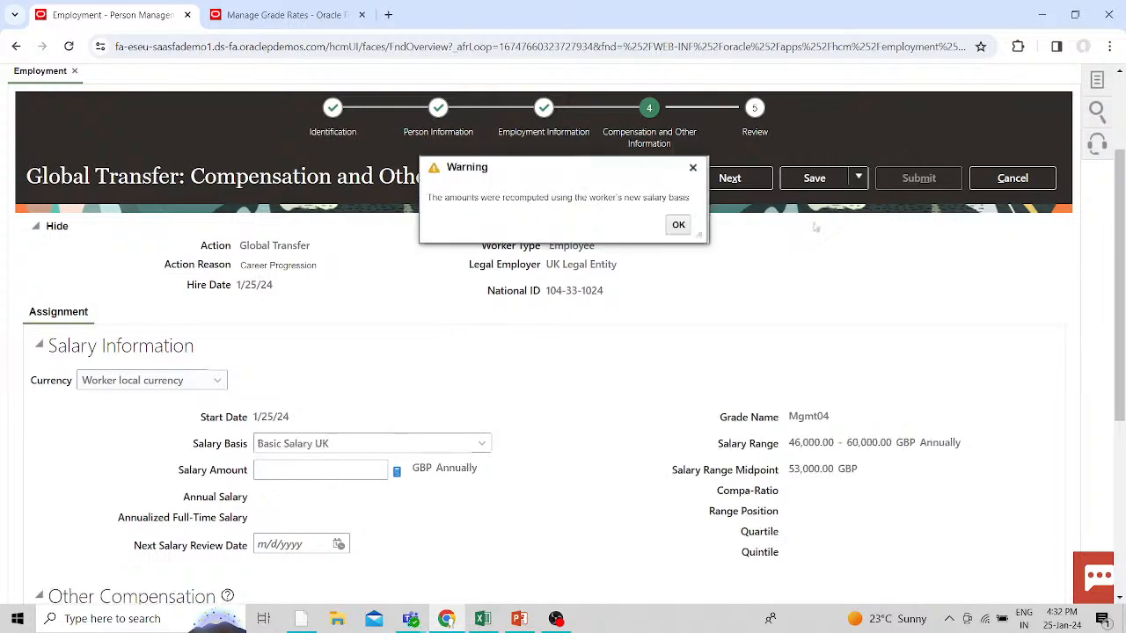
left_click(678, 225)
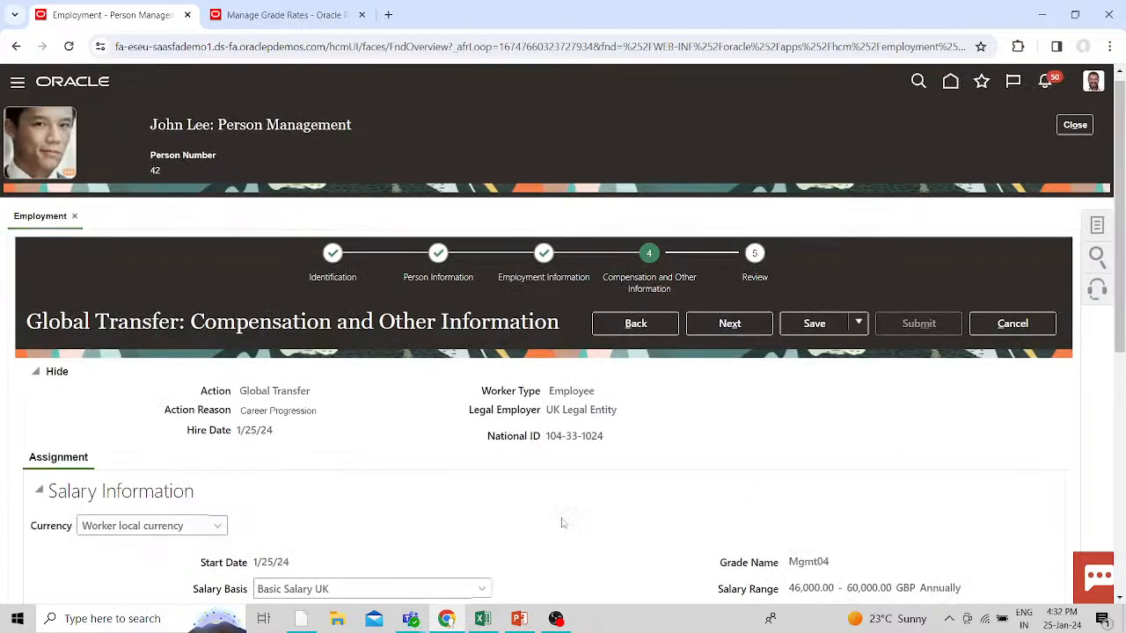
- Enter 55000 as the annual salary amount in GBP
scroll(563, 521, "down", 3)
left_click(292, 401)
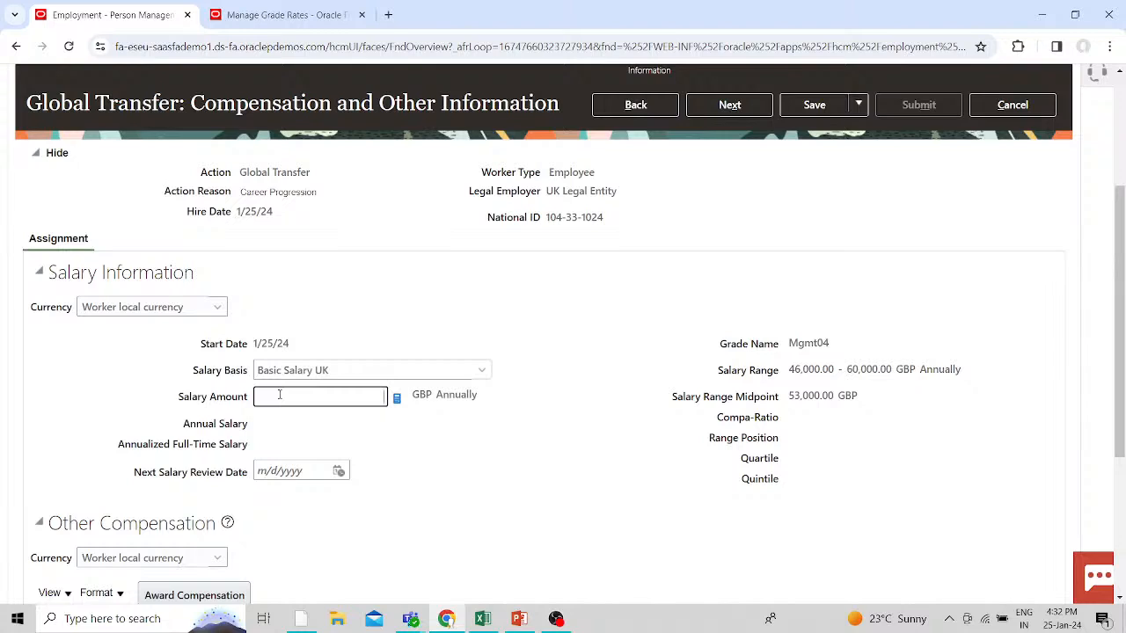
type("55000")
left_click(481, 495)
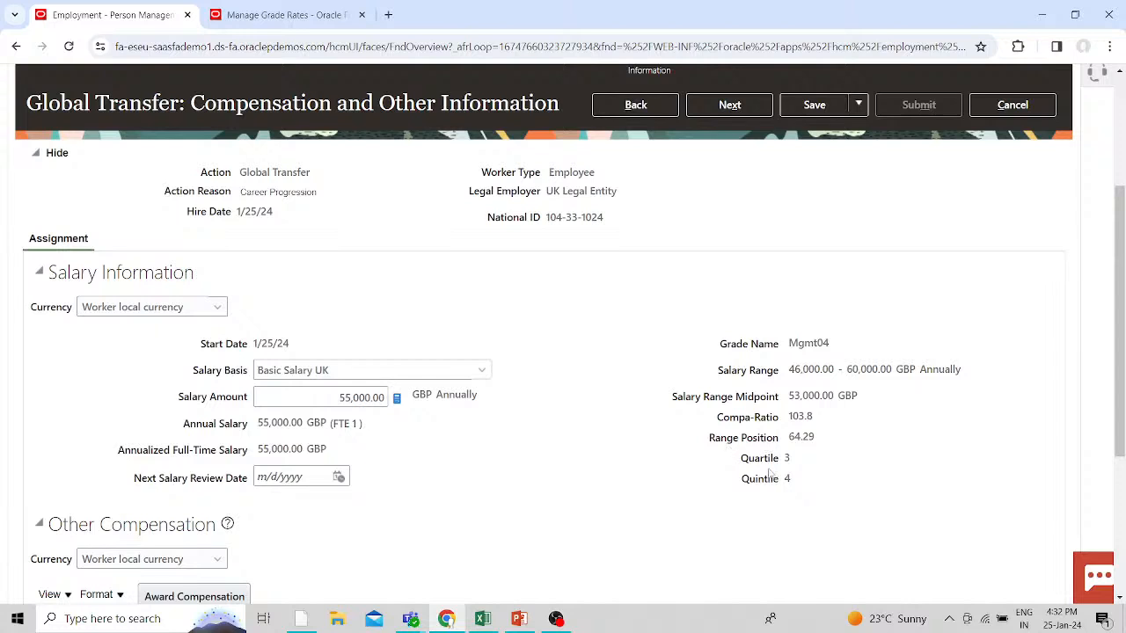
- Start a compensation award with the UK Location Allowance plan and the Higher Rate option
scroll(579, 497, "down", 1)
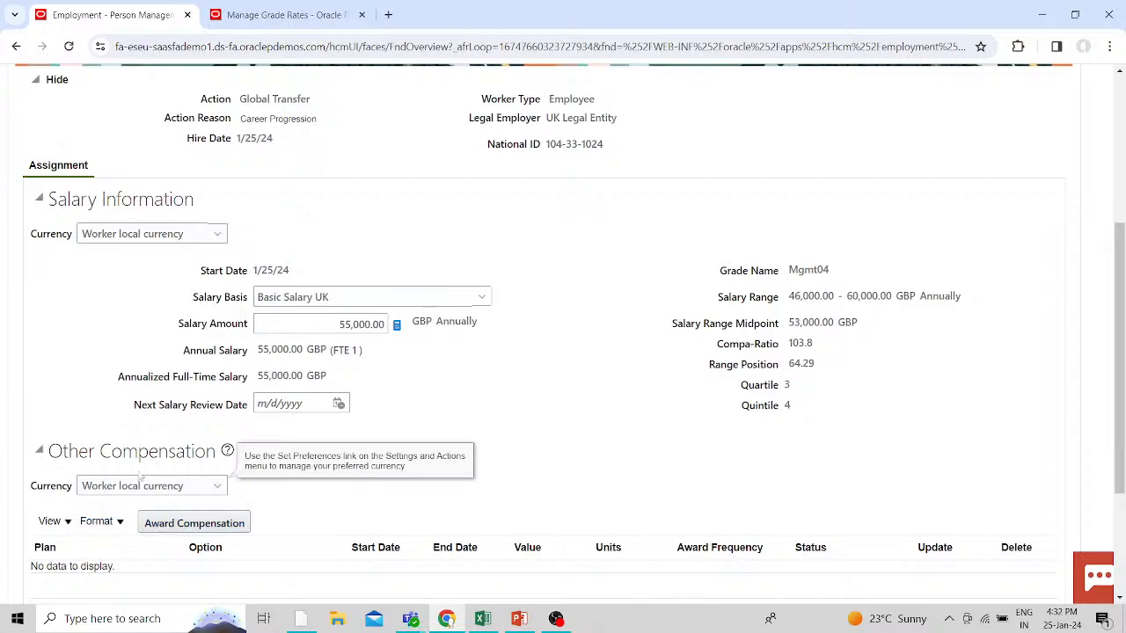
left_click(195, 523)
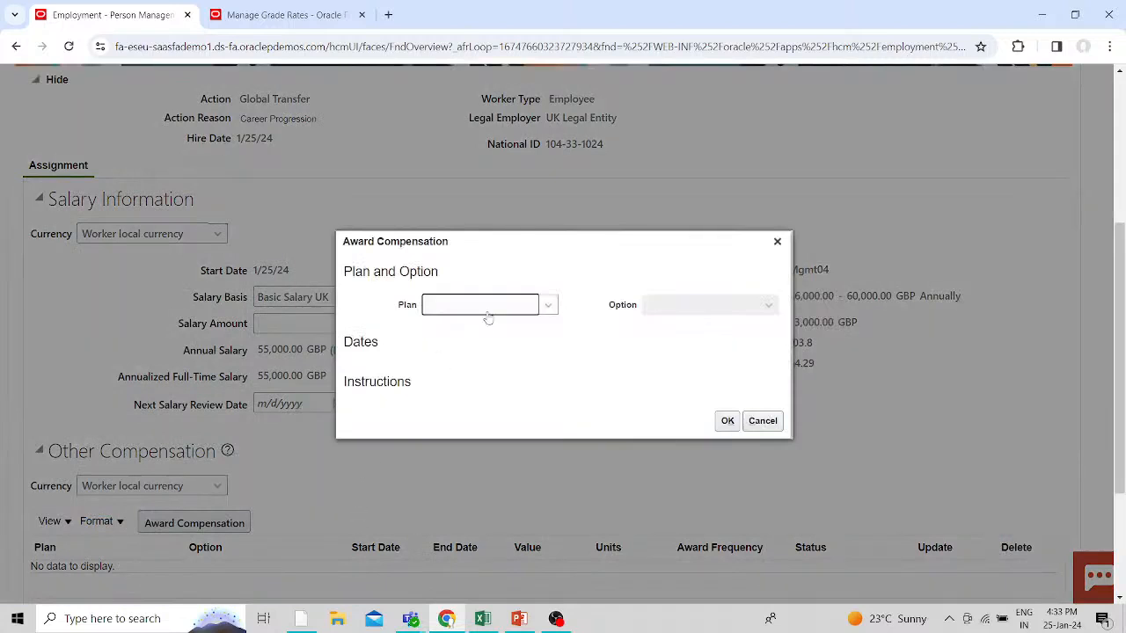
left_click(546, 309)
left_click(473, 366)
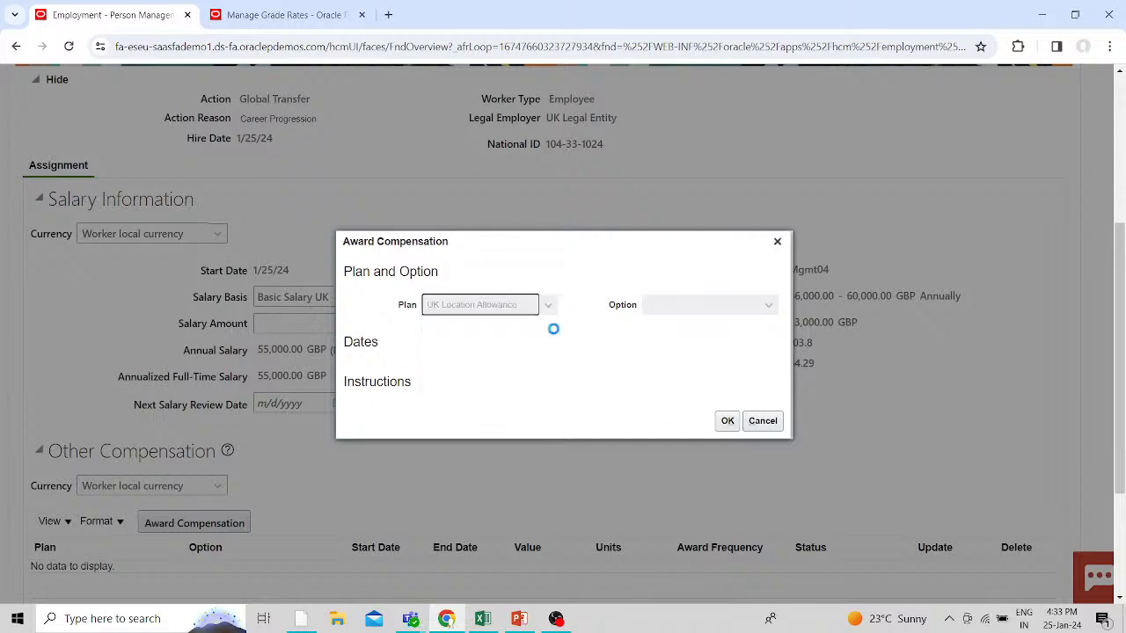
left_click(716, 290)
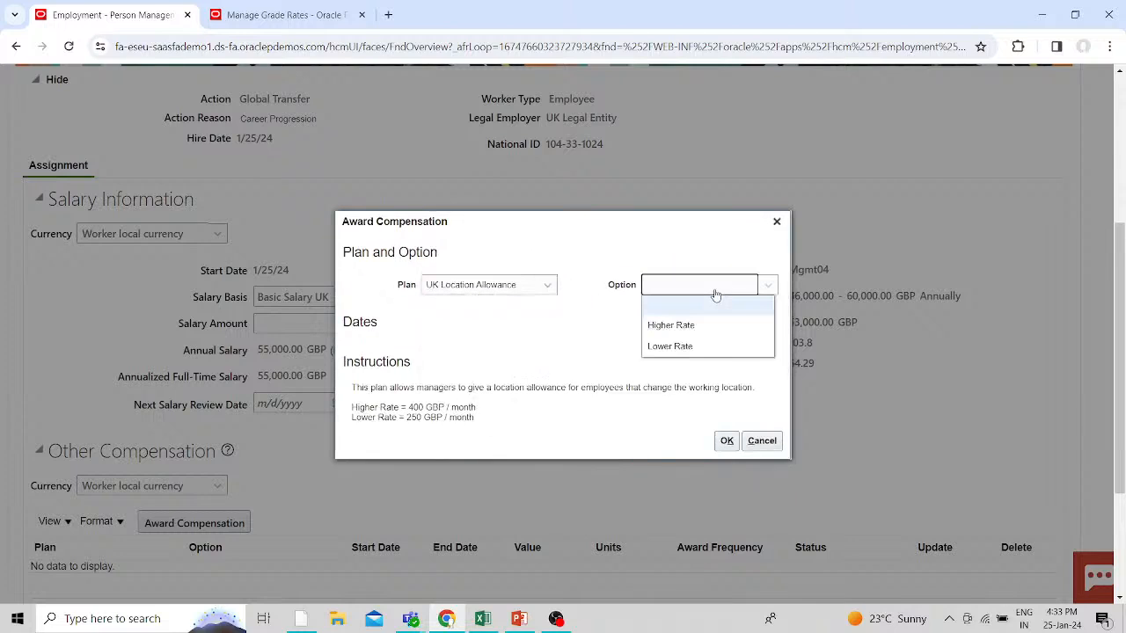
left_click(681, 326)
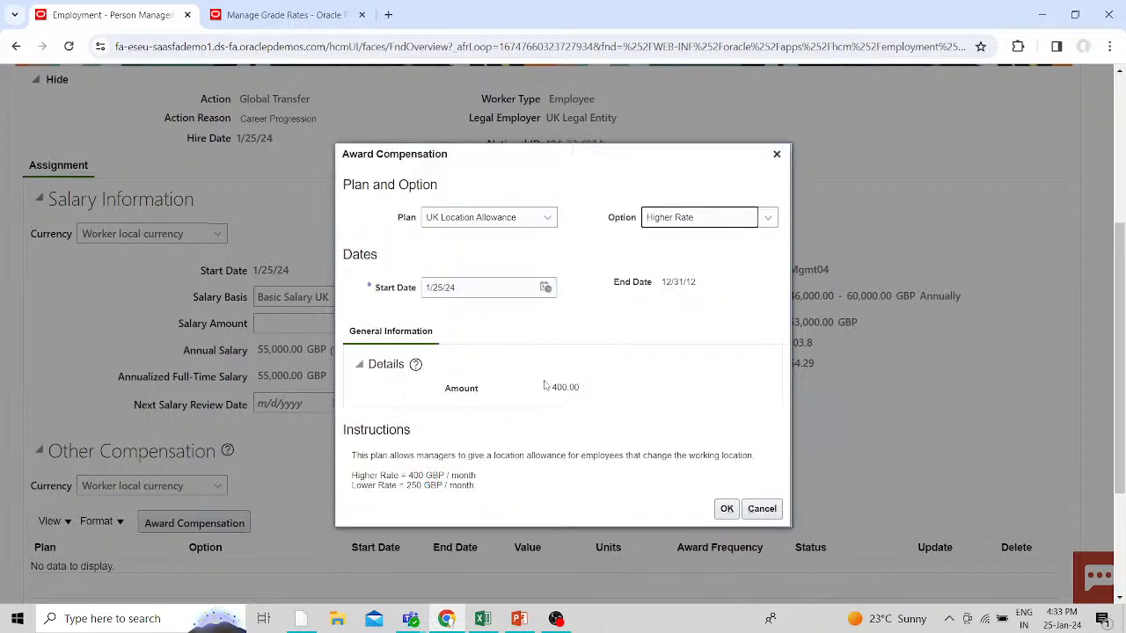
- Check the award amount under the Lower Rate option, restore Higher Rate and confirm the award
left_click_drag(545, 385, 578, 387)
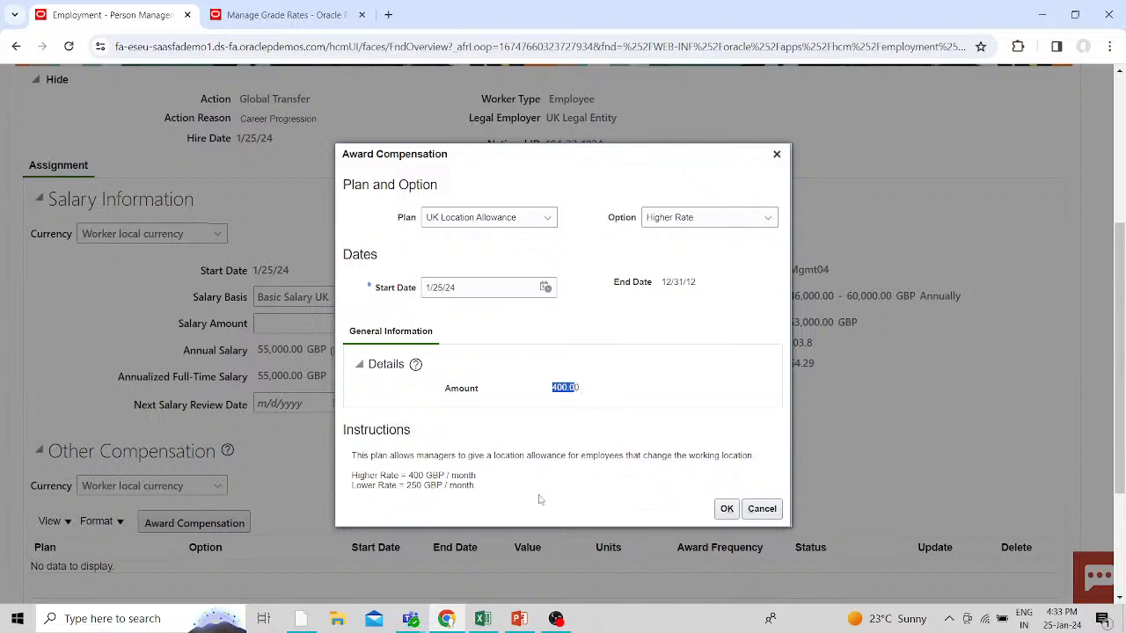
left_click(723, 222)
left_click(707, 257)
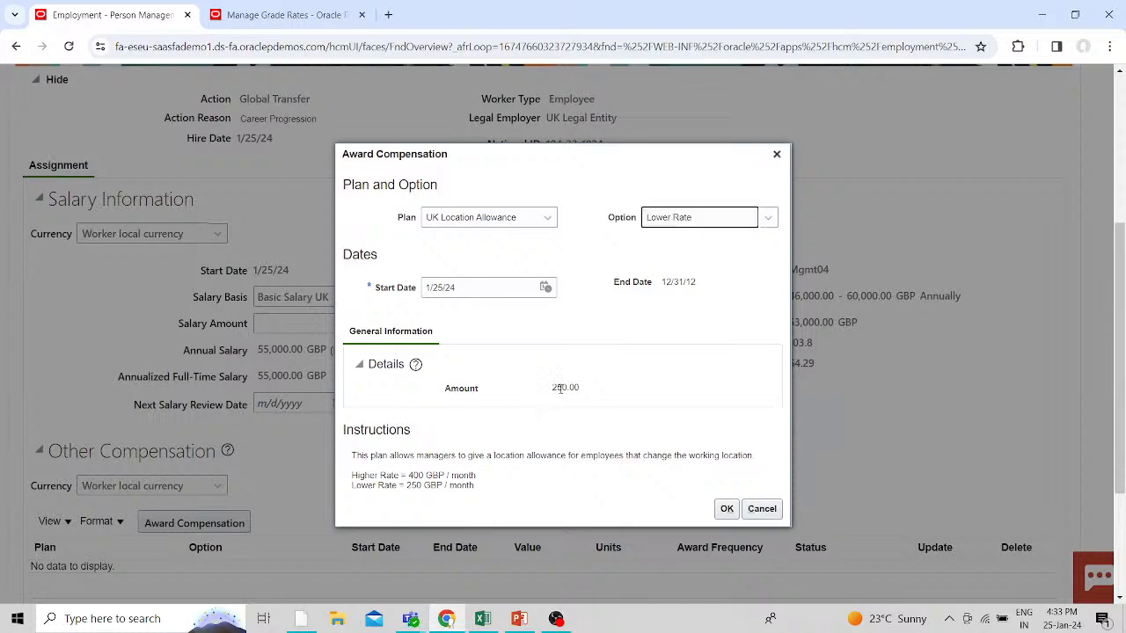
left_click(747, 216)
left_click(731, 238)
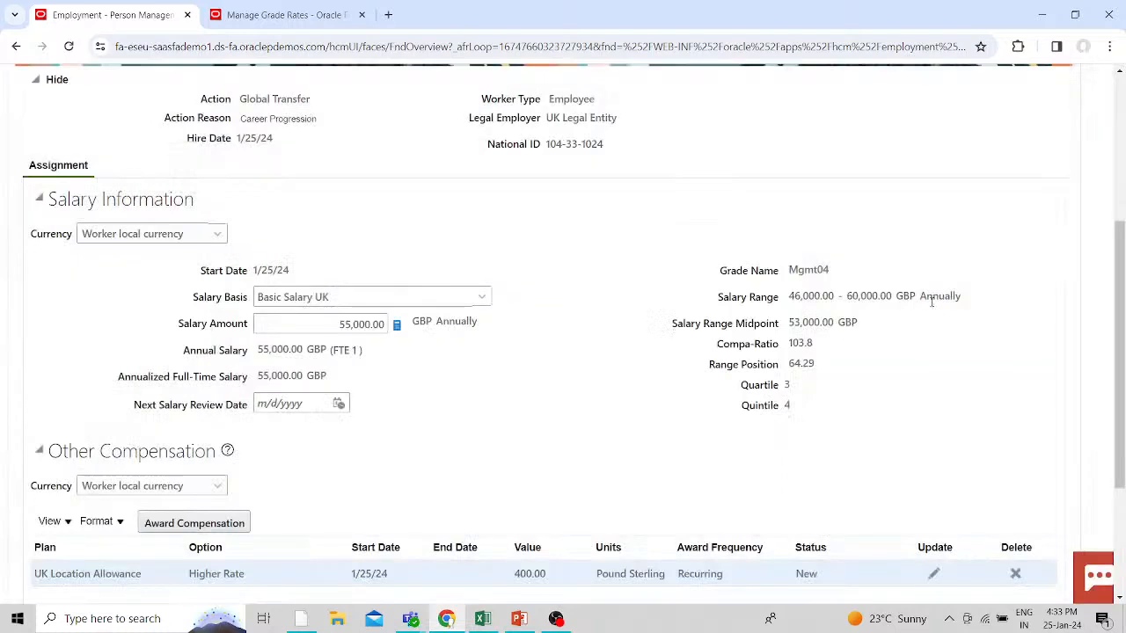
- Continue the global transfer to its Review stage
scroll(932, 302, "up", 4)
left_click(729, 324)
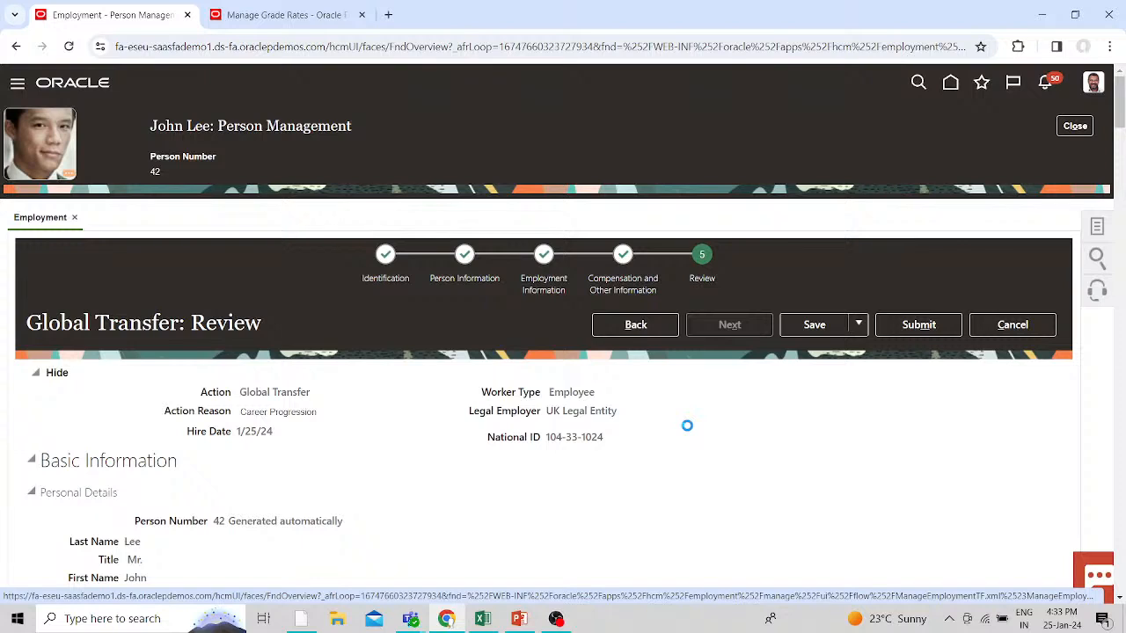
- Review the transfer summary, including the personal, legislative, work relationship and job details
scroll(686, 425, "down", 2)
scroll(687, 425, "down", 7)
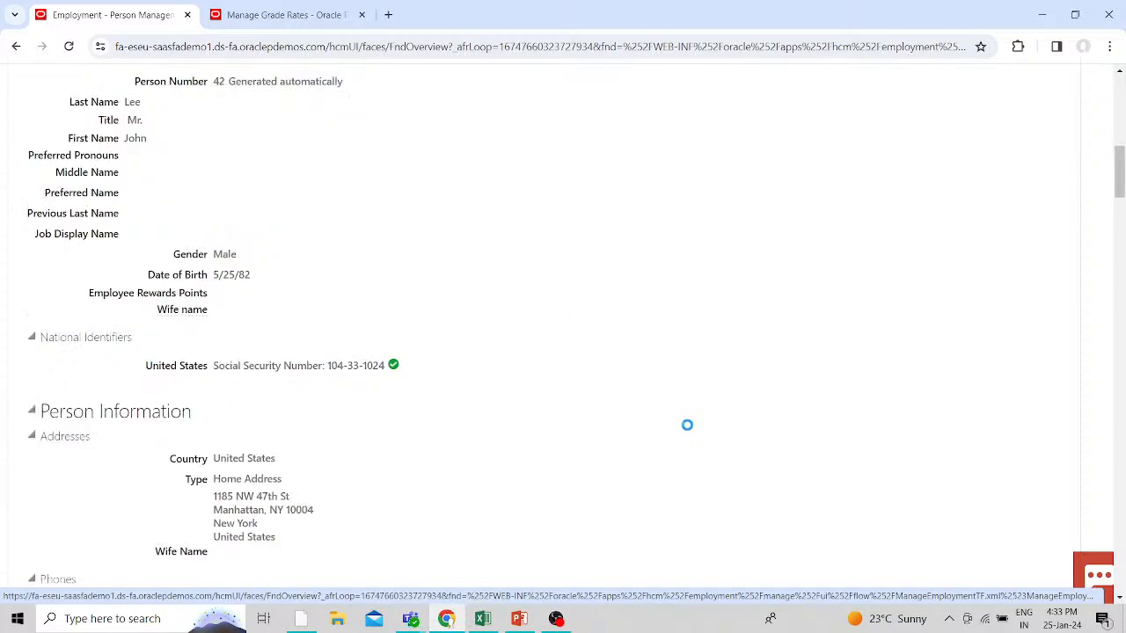
scroll(687, 425, "down", 4)
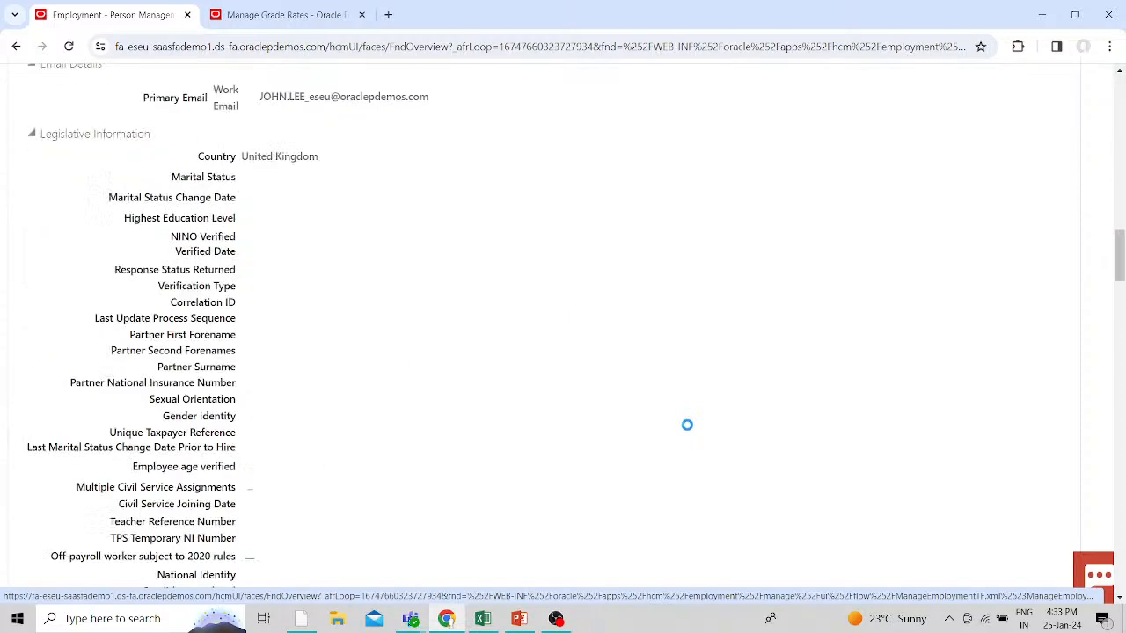
scroll(687, 425, "down", 4)
scroll(687, 425, "down", 10)
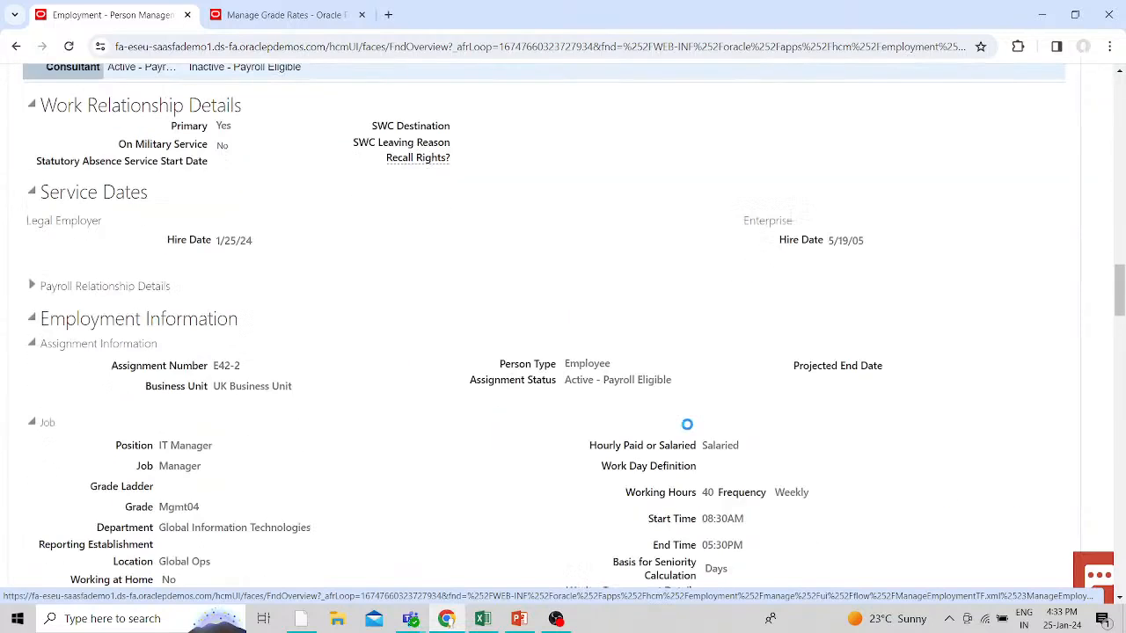
scroll(686, 424, "down", 1)
scroll(690, 430, "down", 3)
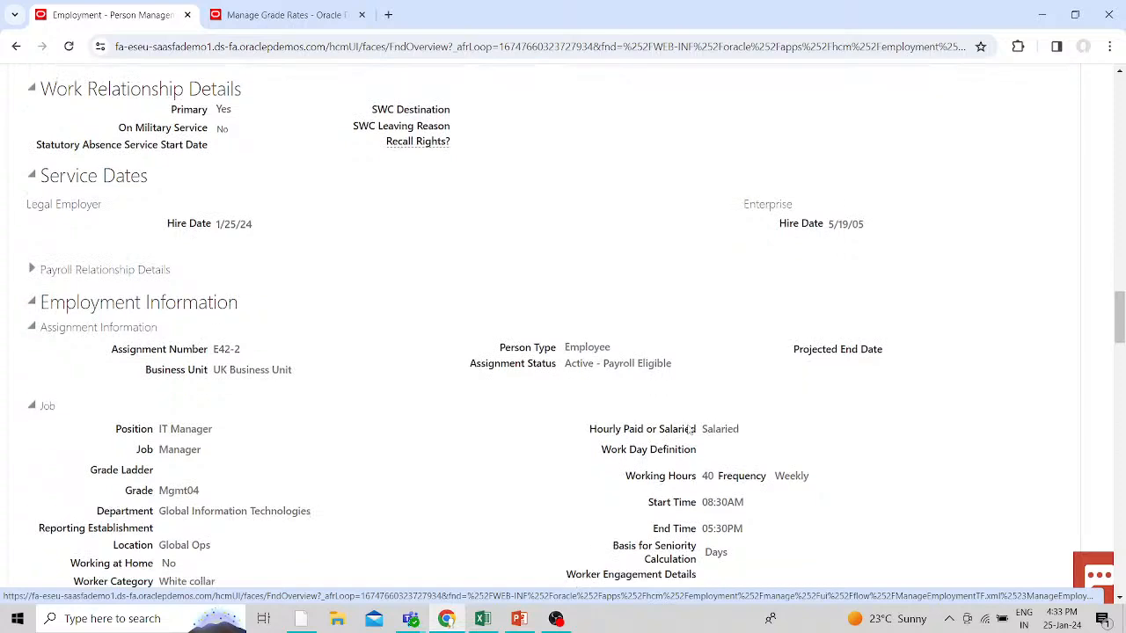
scroll(690, 430, "down", 5)
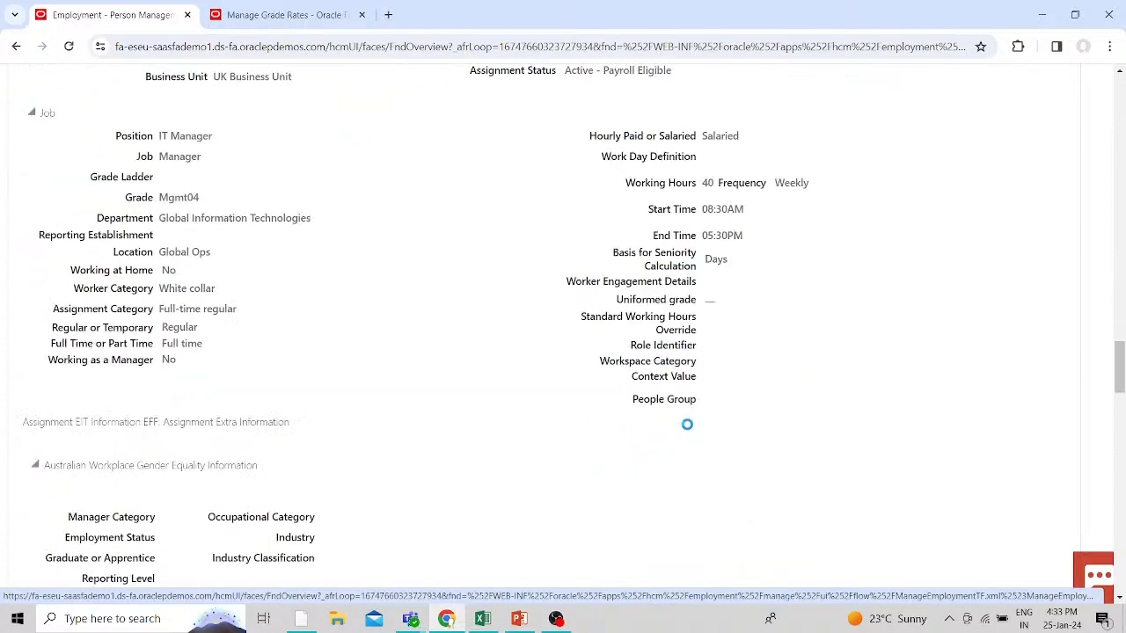
scroll(686, 425, "up", 18)
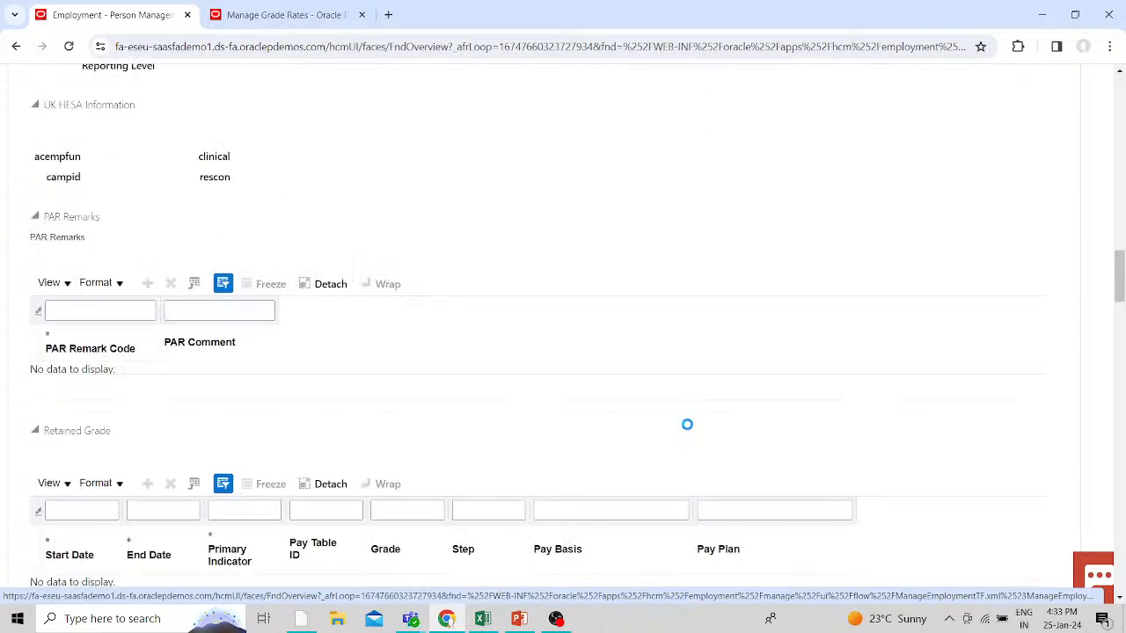
- Submit the global transfer request from the Review stage and acknowledge its confirmation
scroll(687, 425, "up", 13)
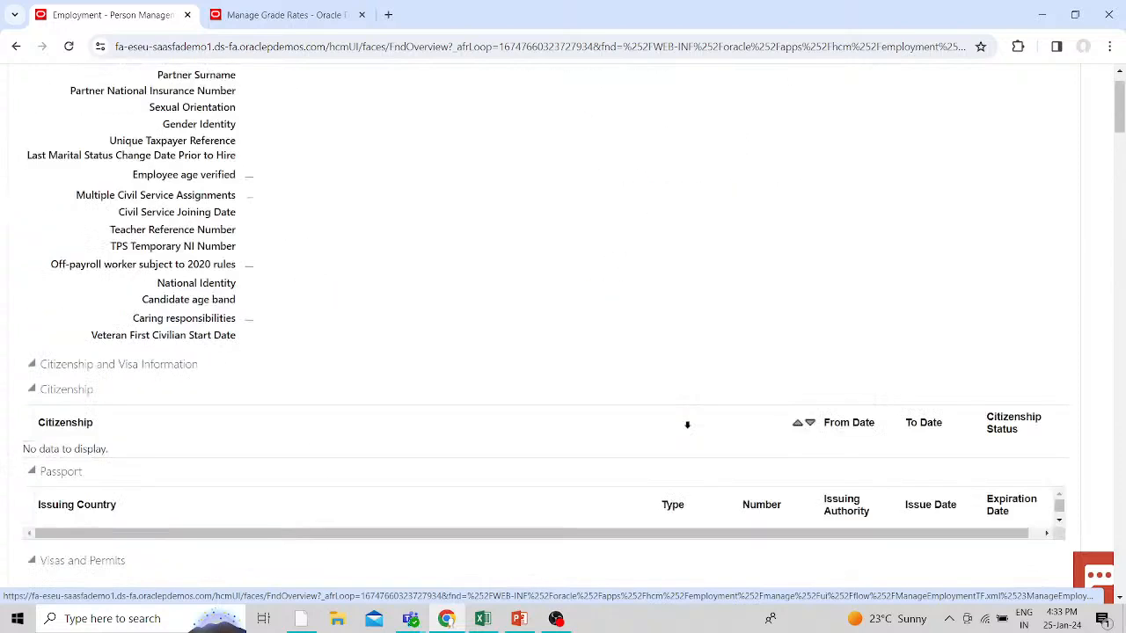
scroll(686, 425, "up", 10)
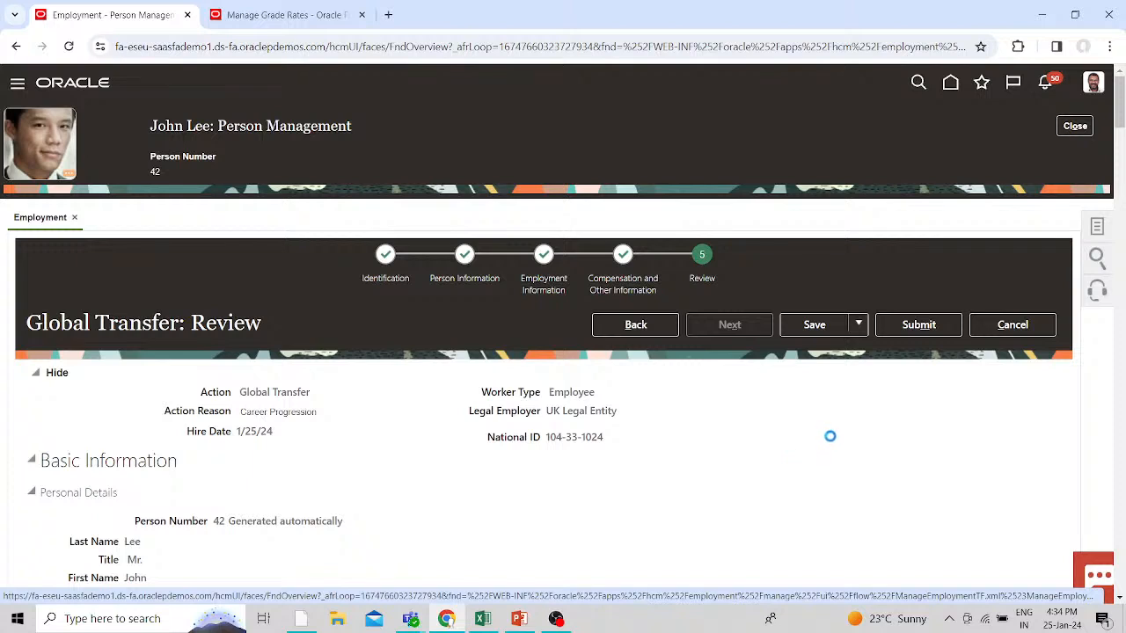
left_click(927, 331)
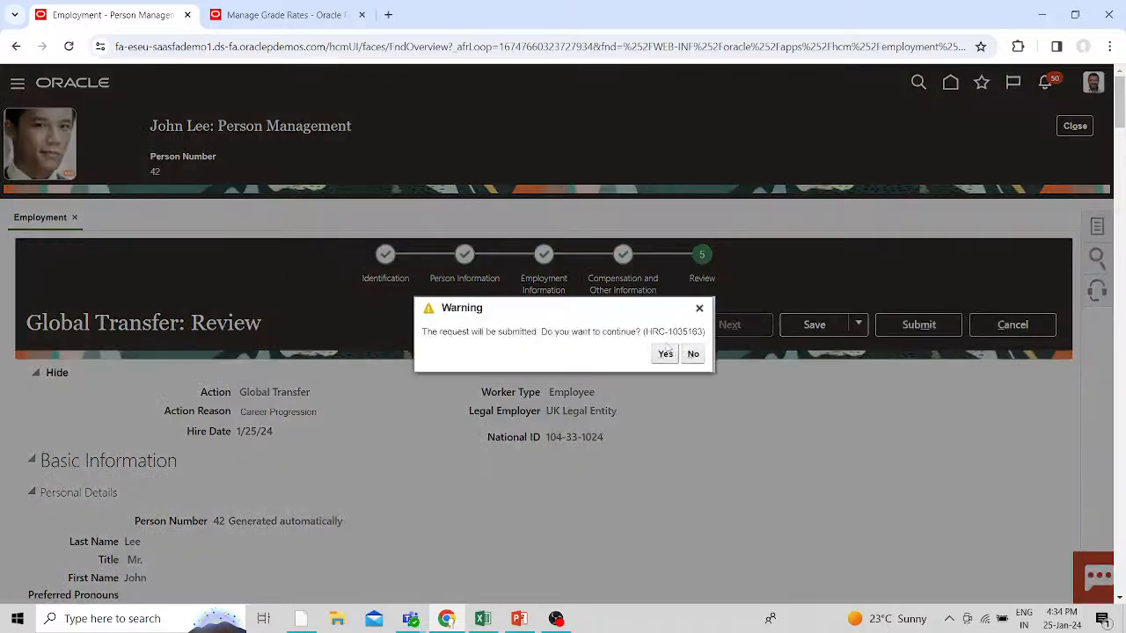
left_click(666, 354)
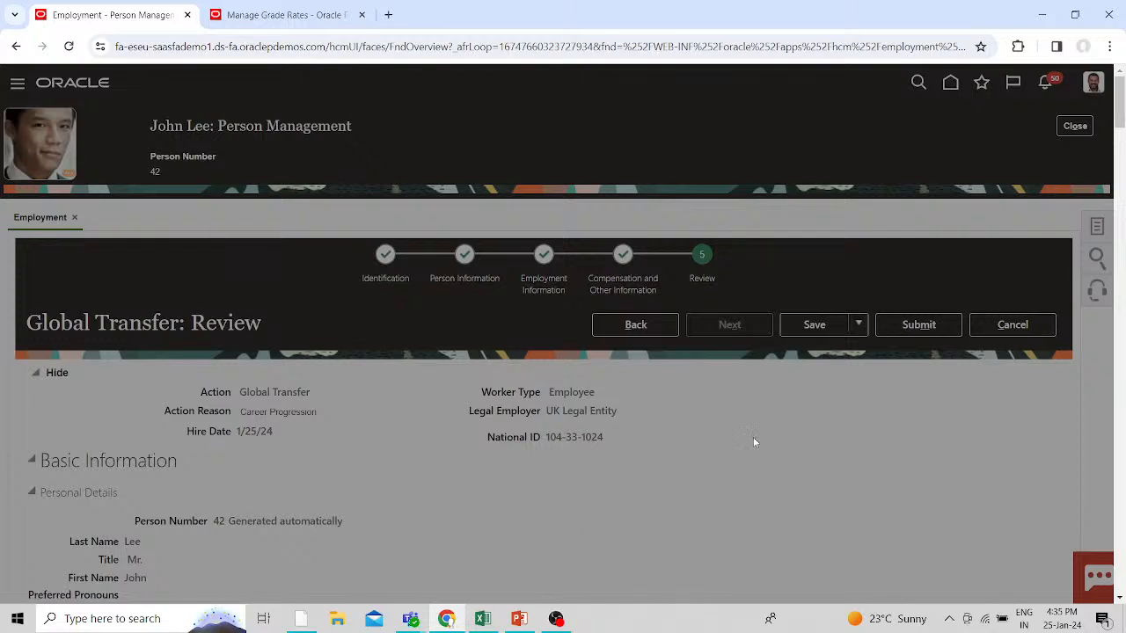
scroll(765, 429, "down", 4)
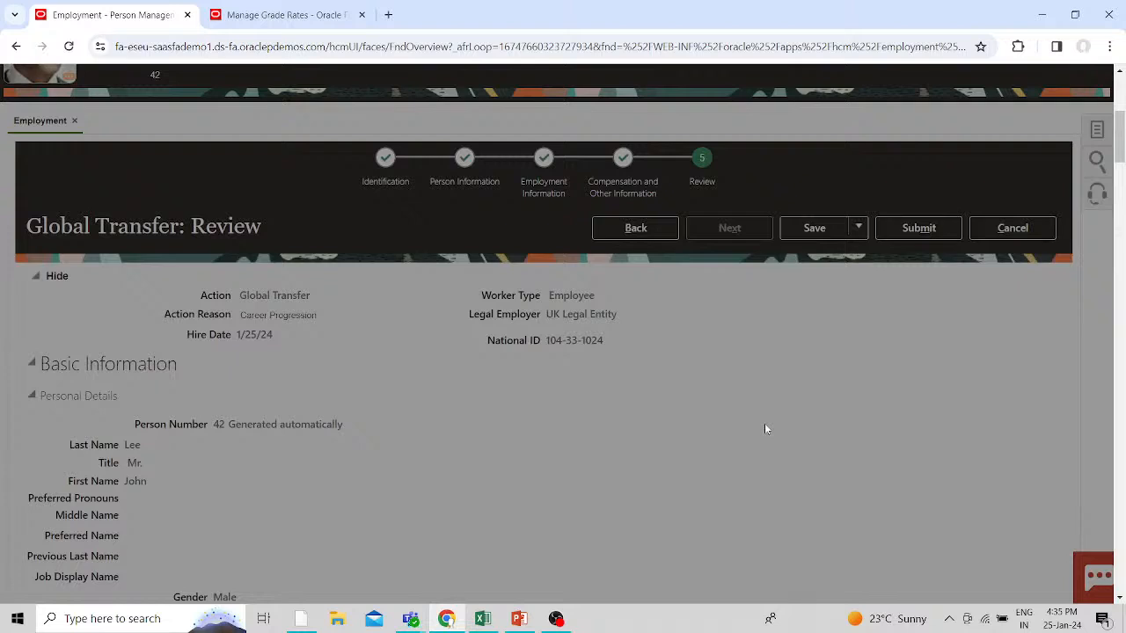
scroll(764, 429, "up", 5)
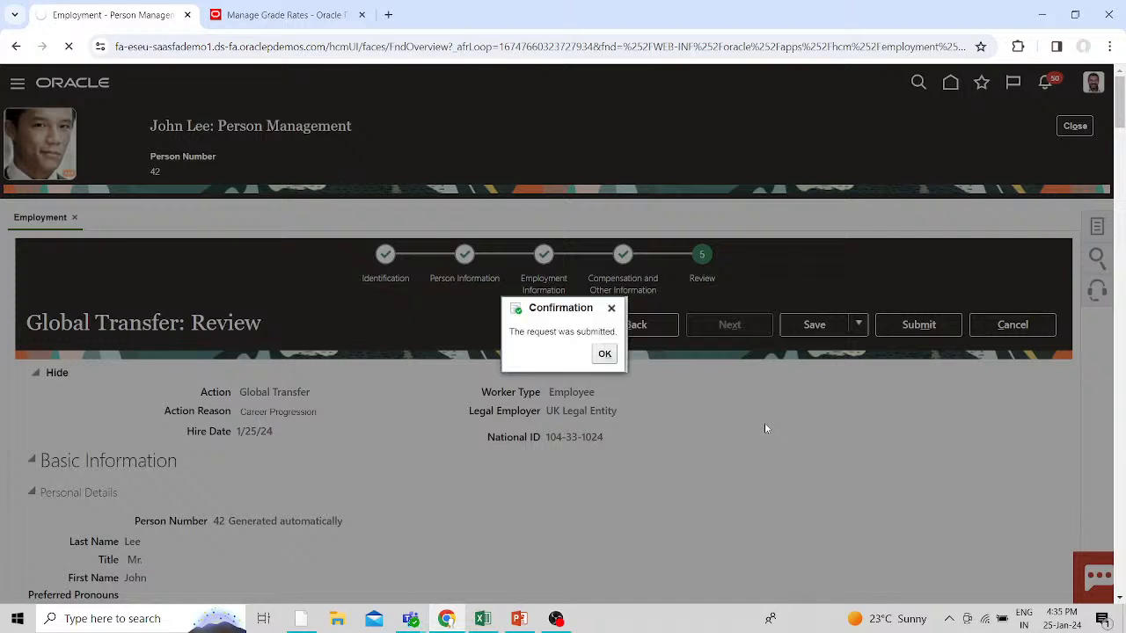
left_click(605, 355)
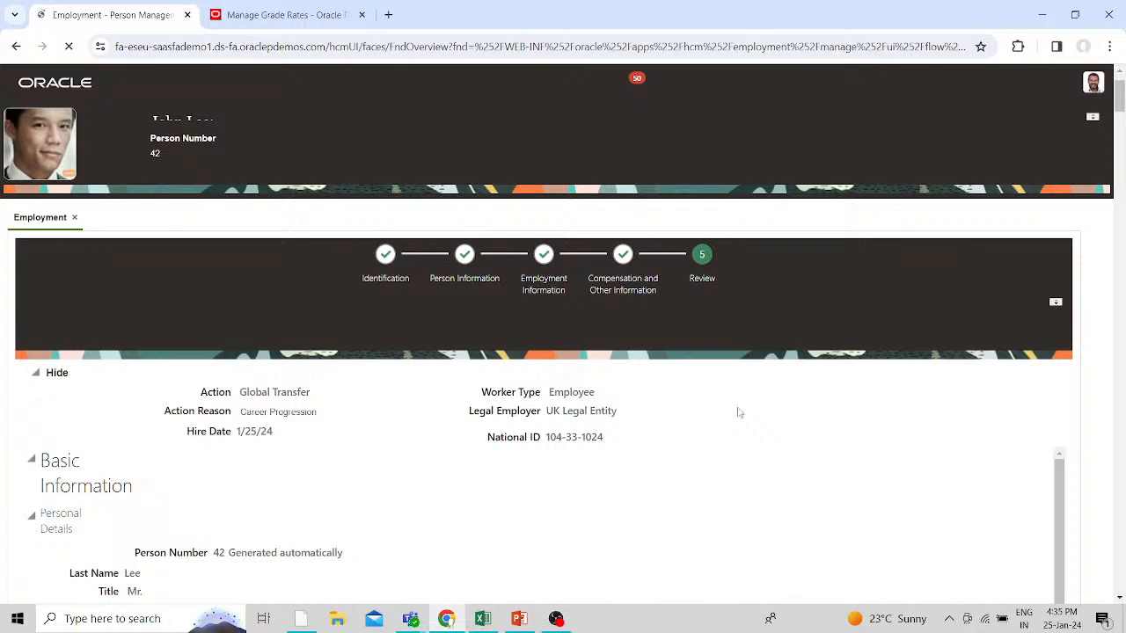
- Try to submit the reloaded Global Transfer Review page once more and accept the submission warning
scroll(738, 412, "down", 1)
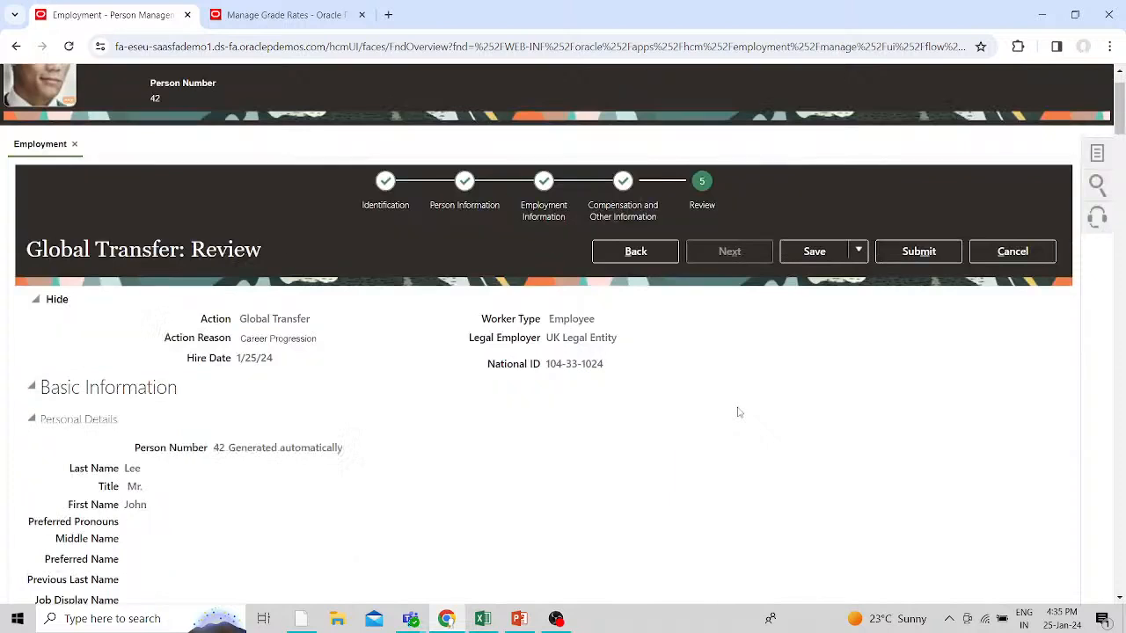
left_click(914, 252)
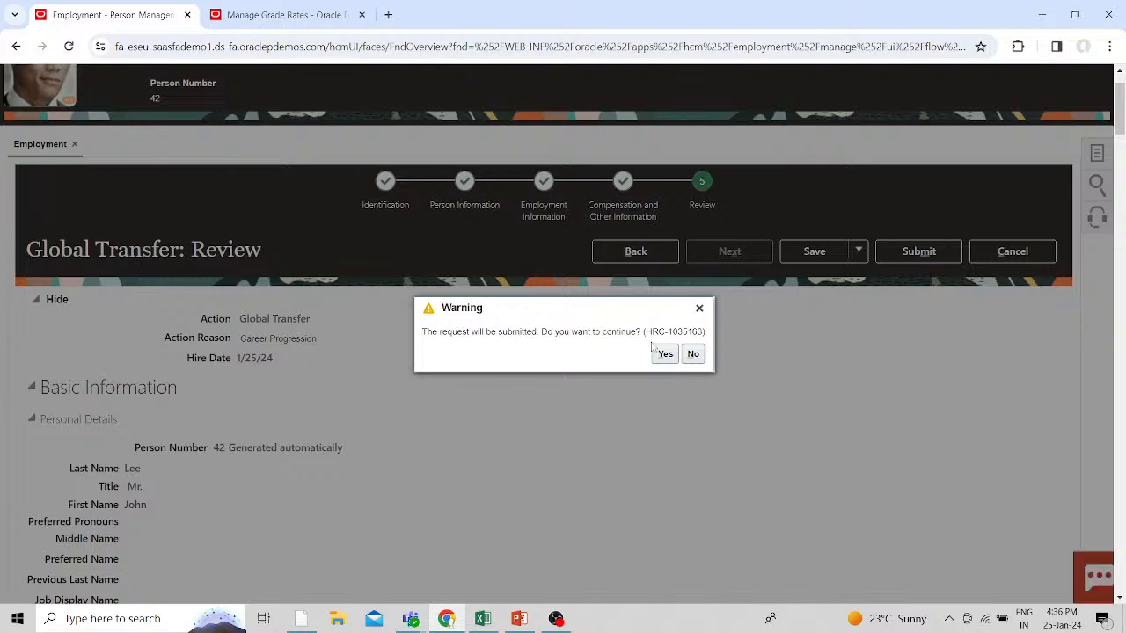
left_click(665, 353)
left_click(665, 353)
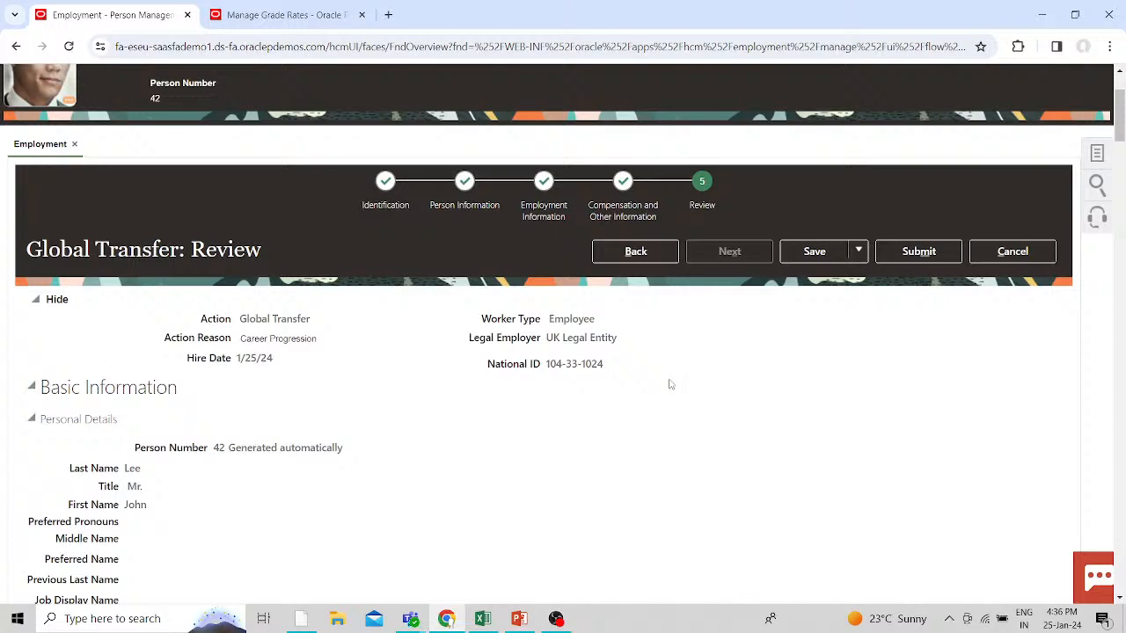
scroll(670, 384, "down", 1)
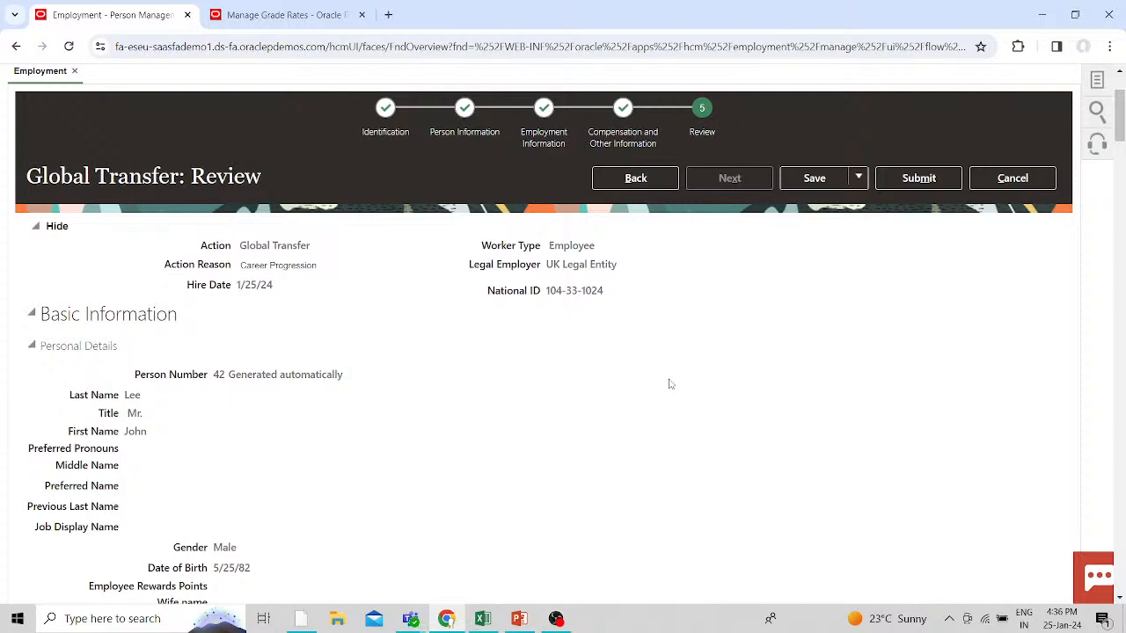
scroll(670, 384, "up", 2)
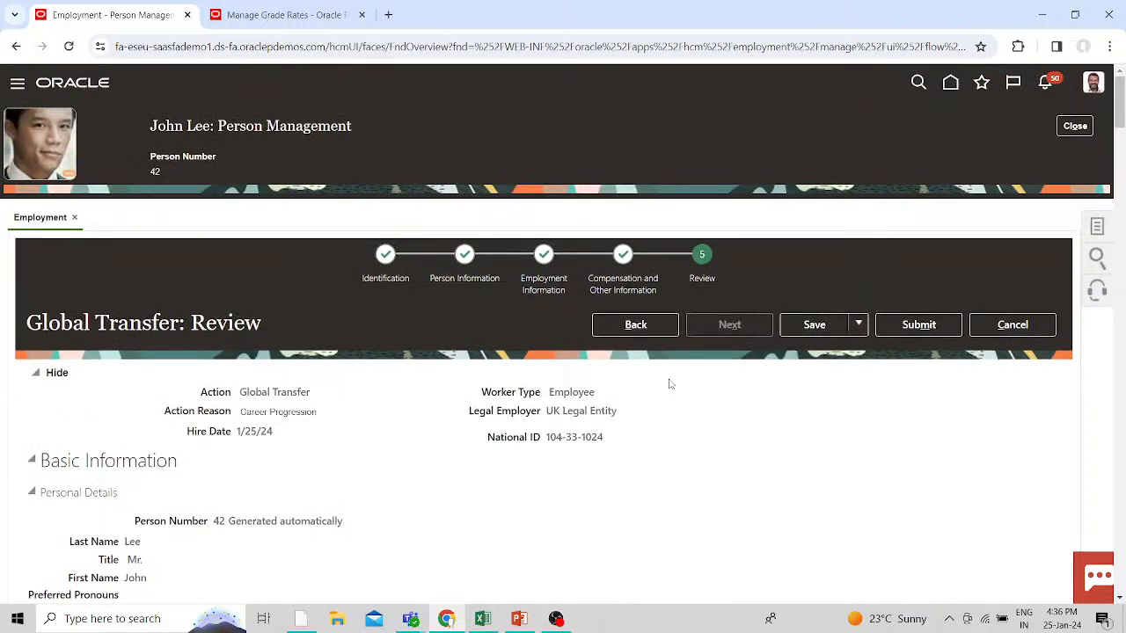
- Attempt another submission of the global transfer, closing the US Annual Salary Grade Rate details in the other browser tab meanwhile
left_click(914, 325)
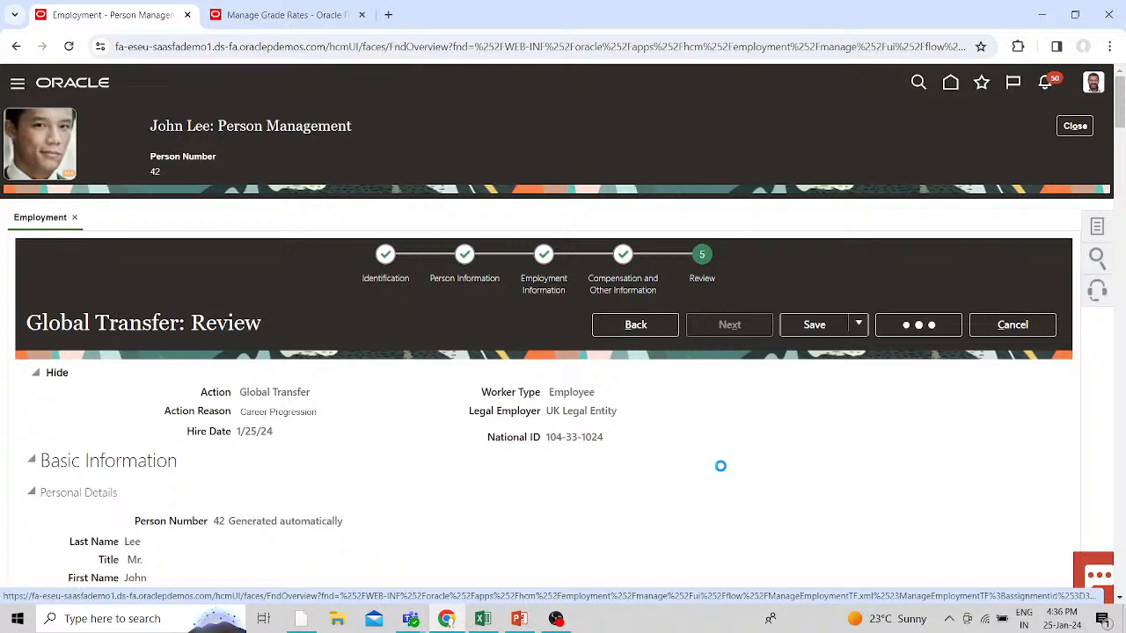
left_click(298, 15)
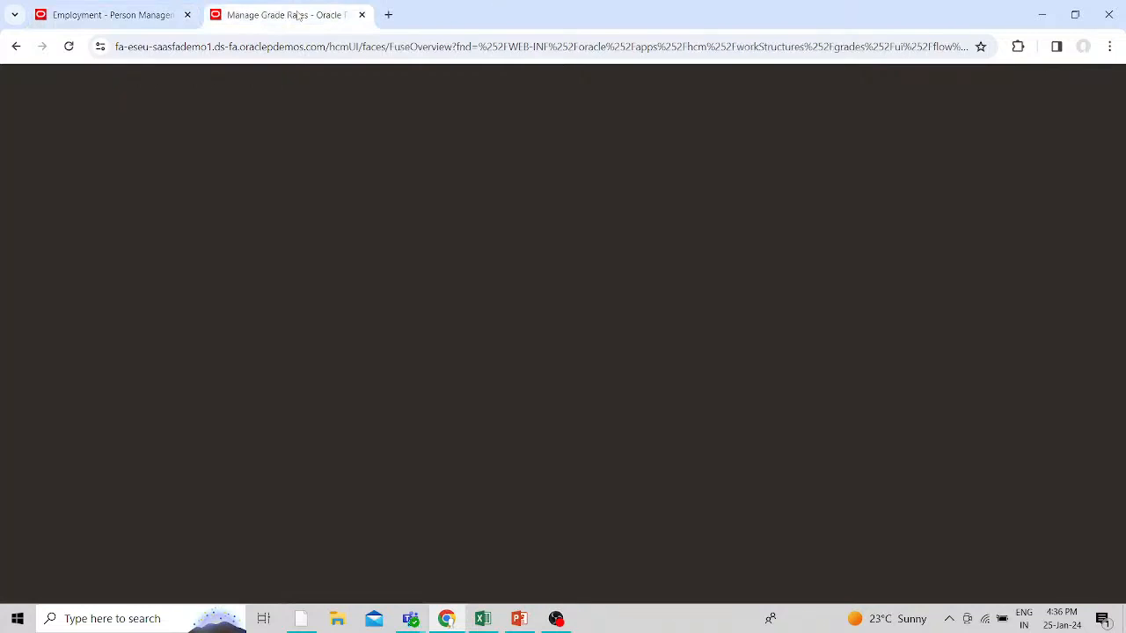
scroll(416, 114, "up", 3)
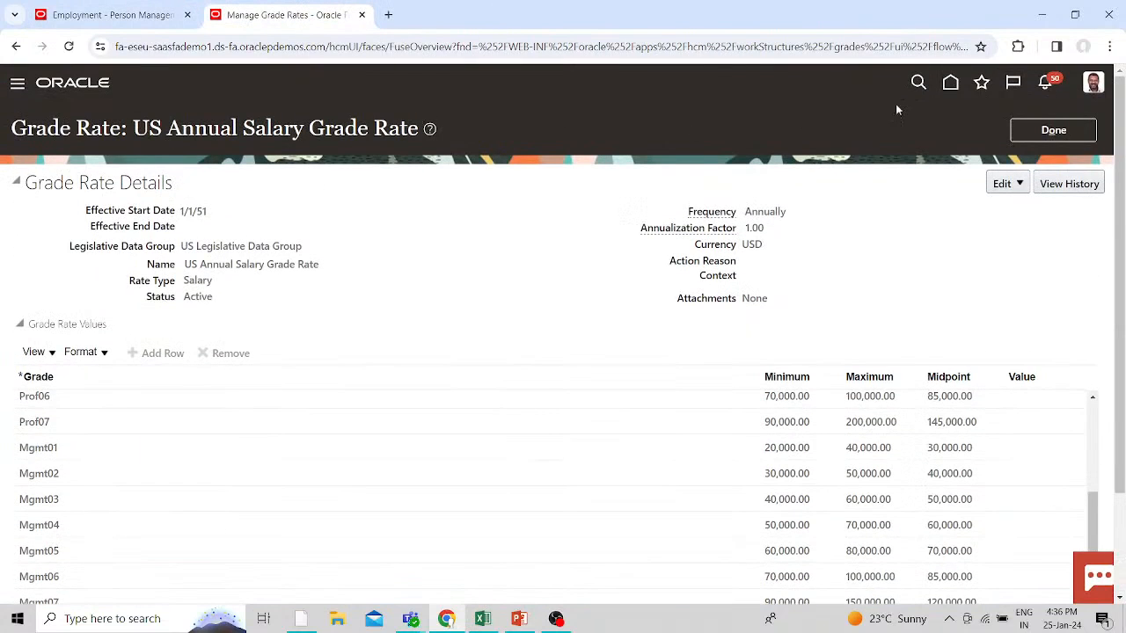
left_click(1058, 126)
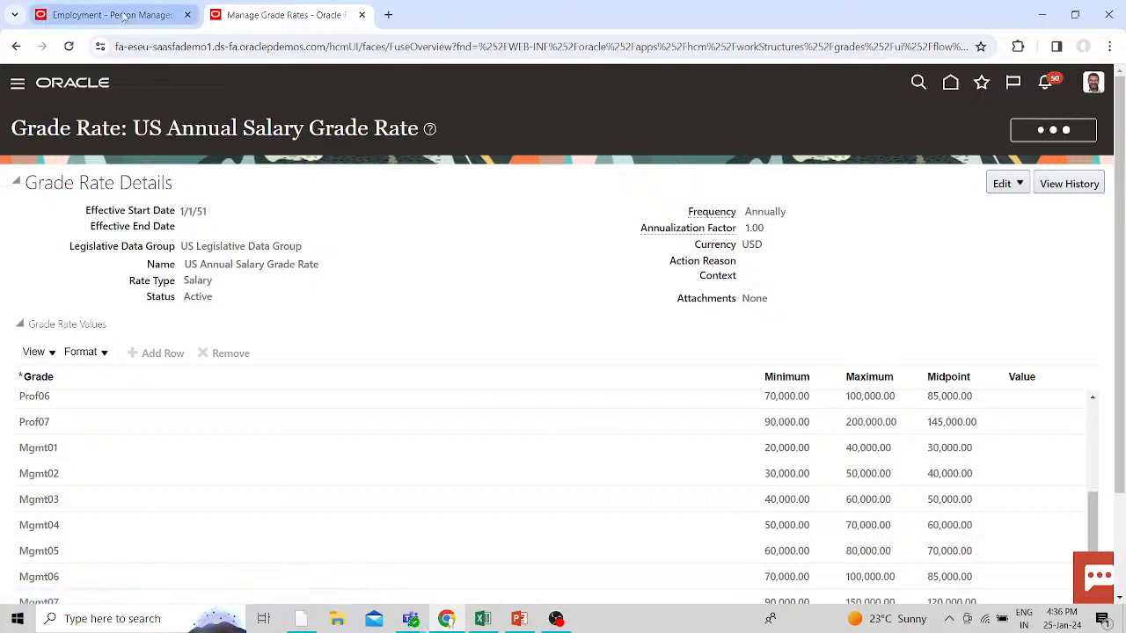
left_click(123, 15)
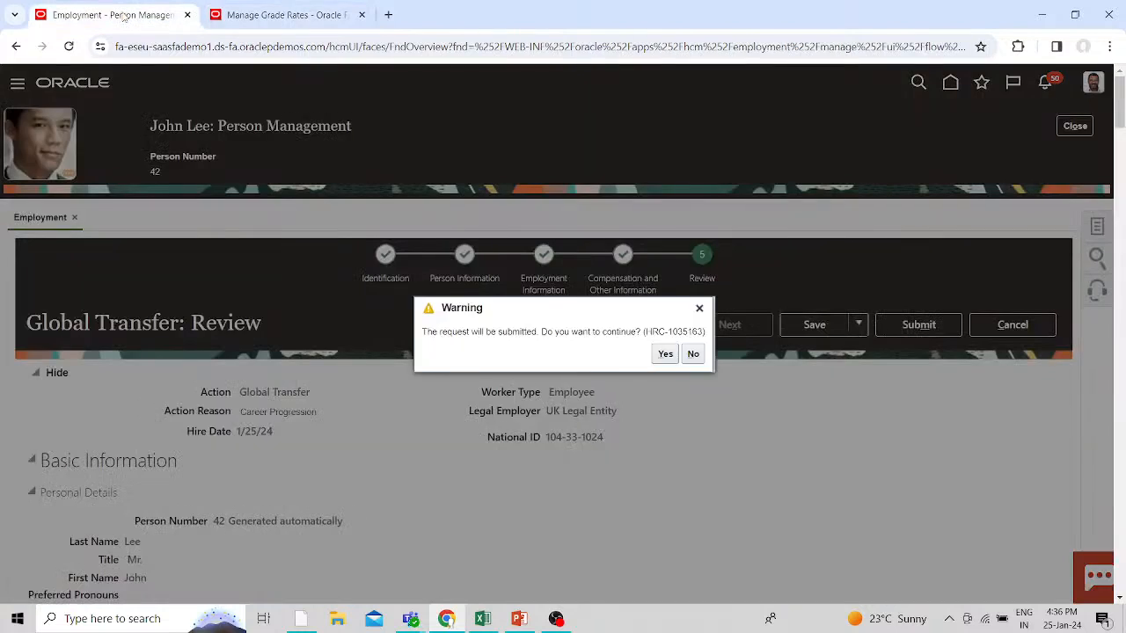
left_click(667, 356)
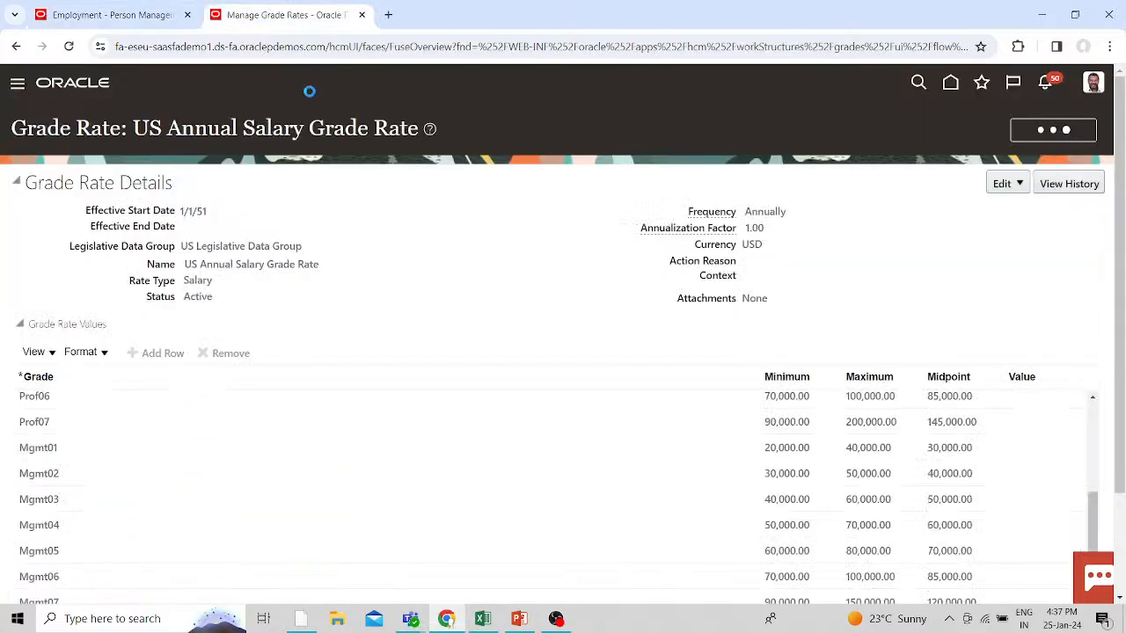
left_click(264, 10)
left_click(66, 11)
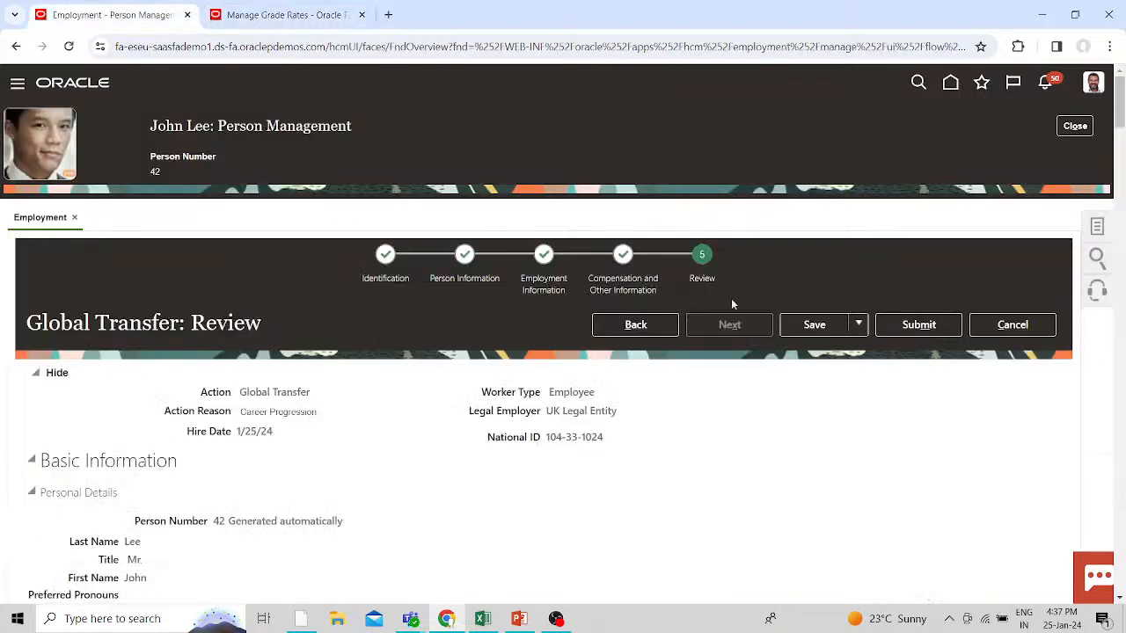
scroll(595, 374, "down", 5)
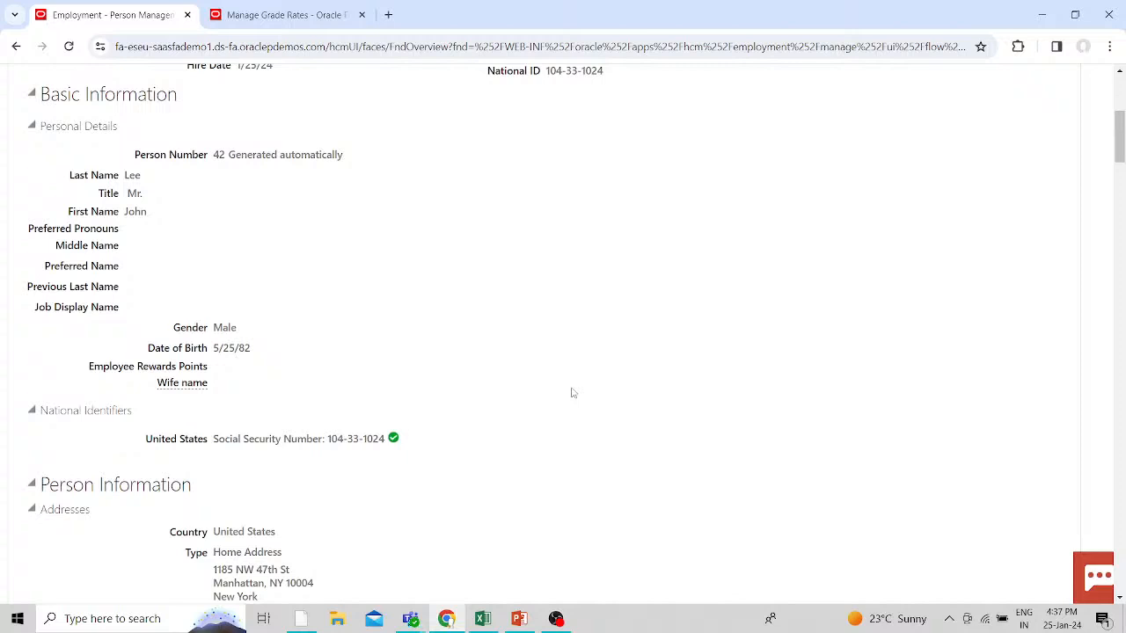
scroll(577, 404, "up", 3)
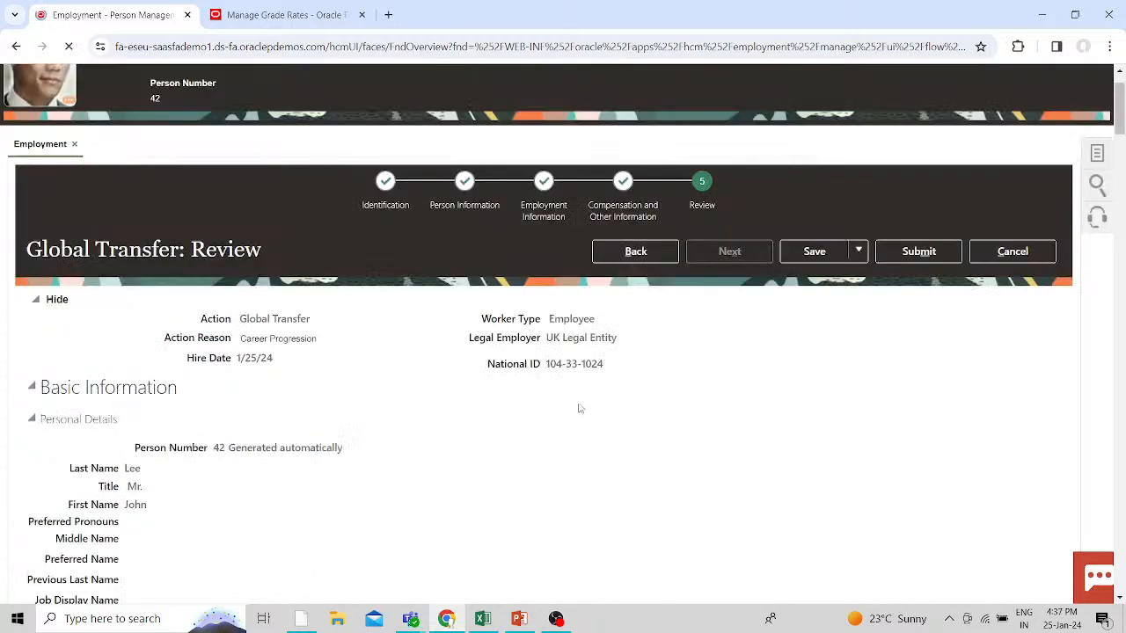
left_click(266, 18)
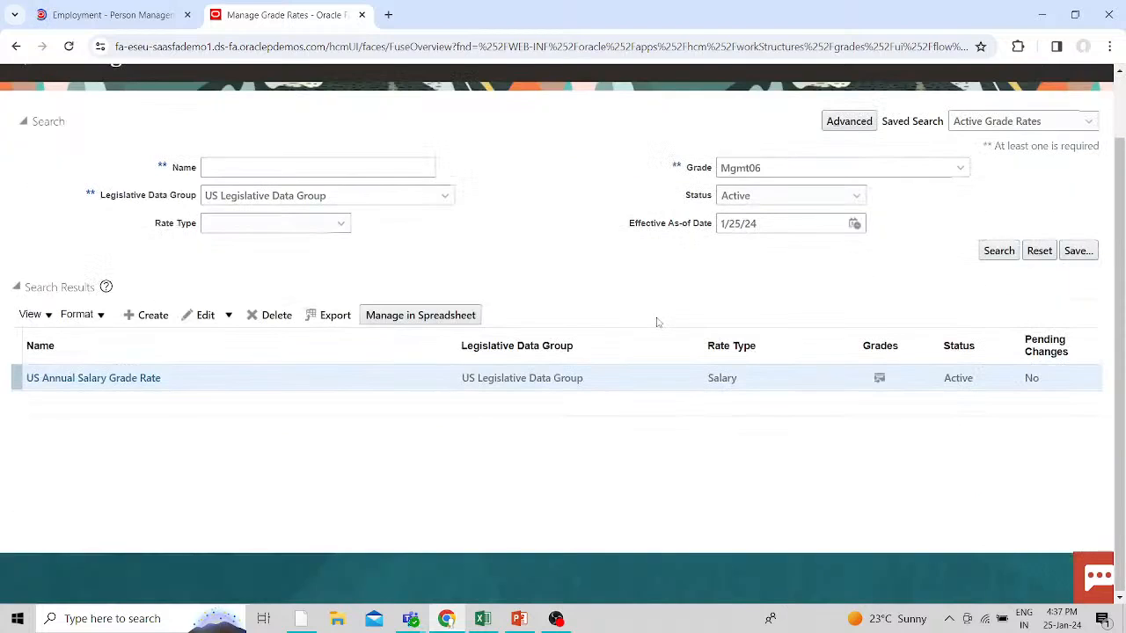
scroll(656, 321, "up", 2)
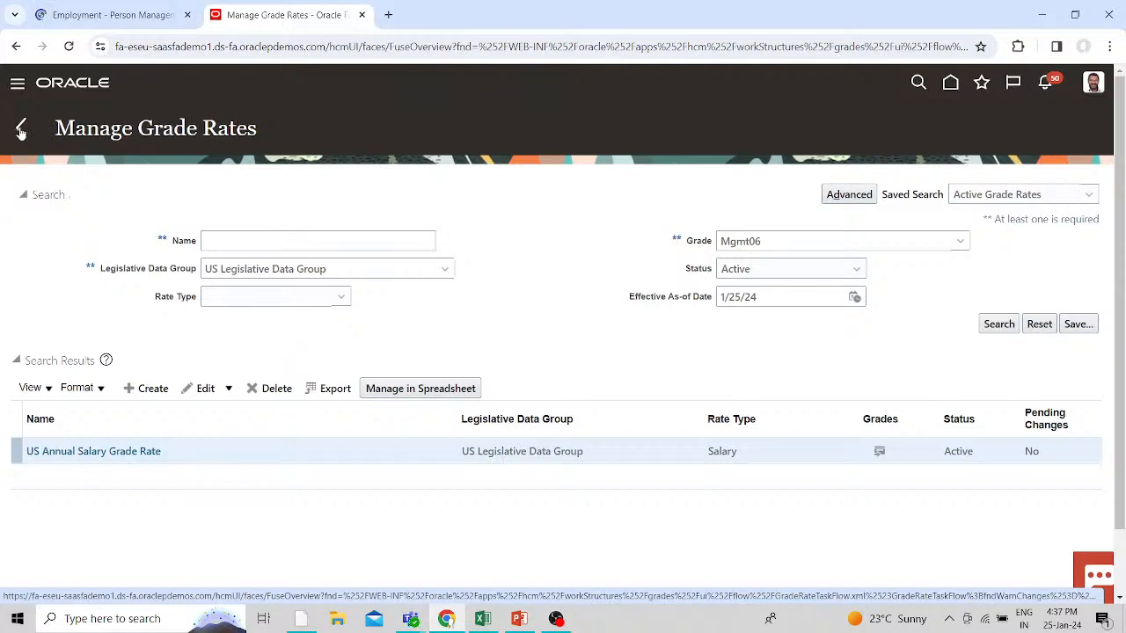
- Dismiss the Manager ID error on the transfer Review page and take the Manage Grade Rates browser tab back to the home page
left_click(97, 15)
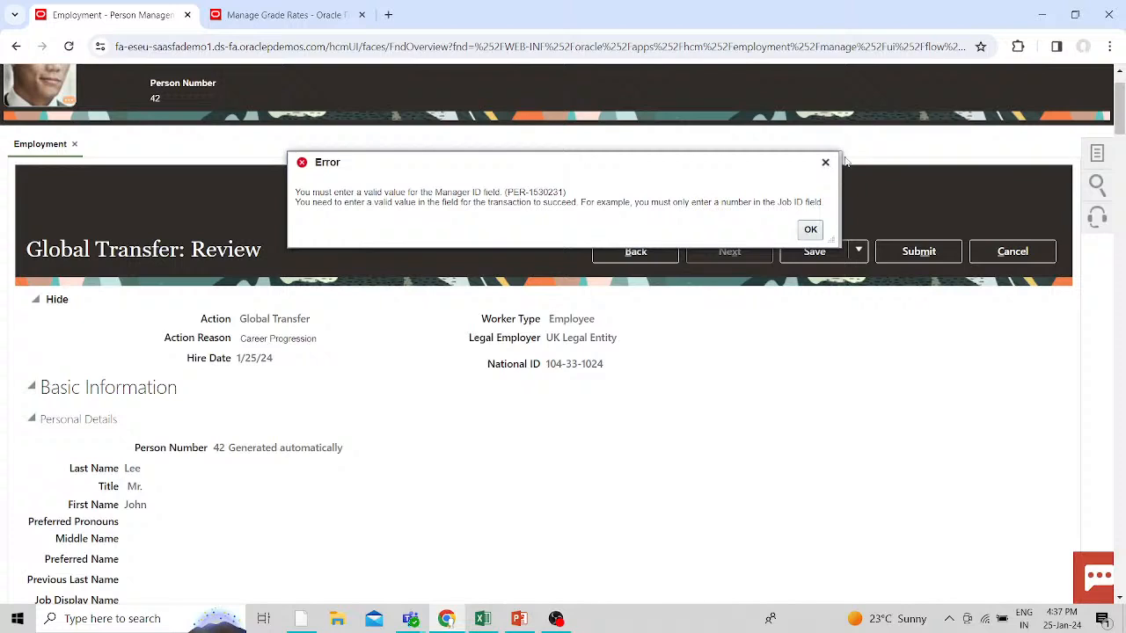
left_click(282, 14)
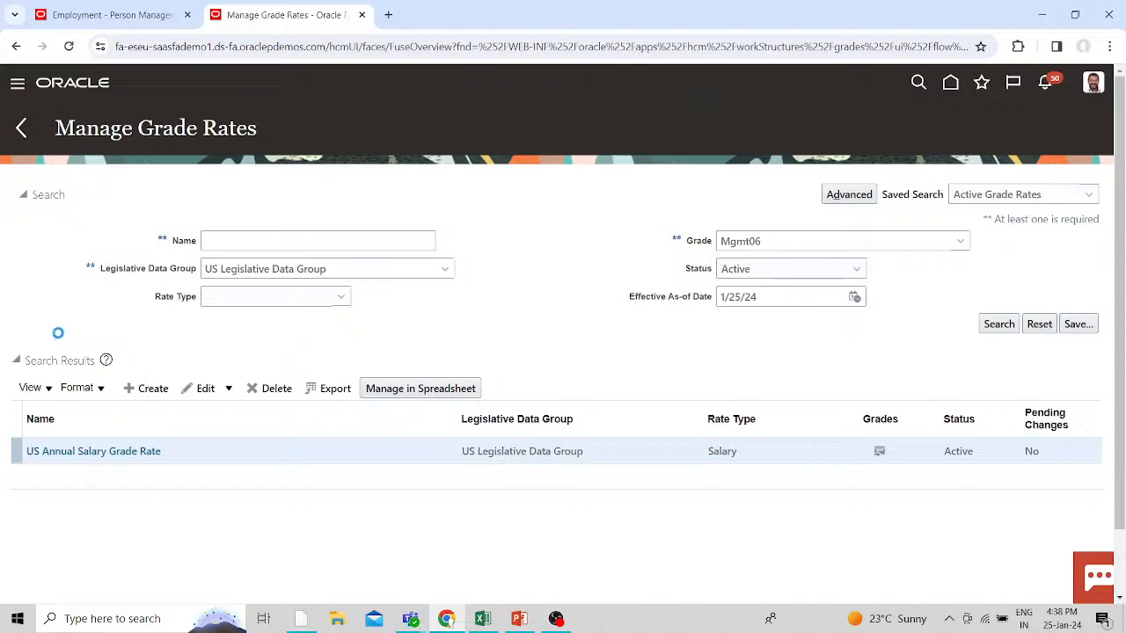
left_click(105, 15)
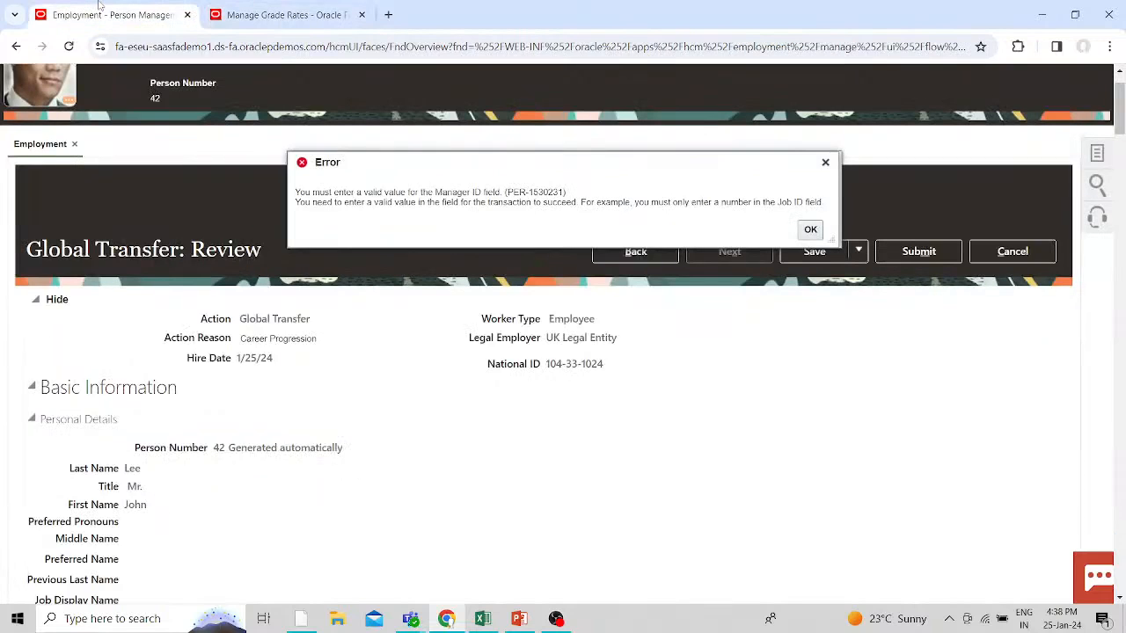
left_click(809, 230)
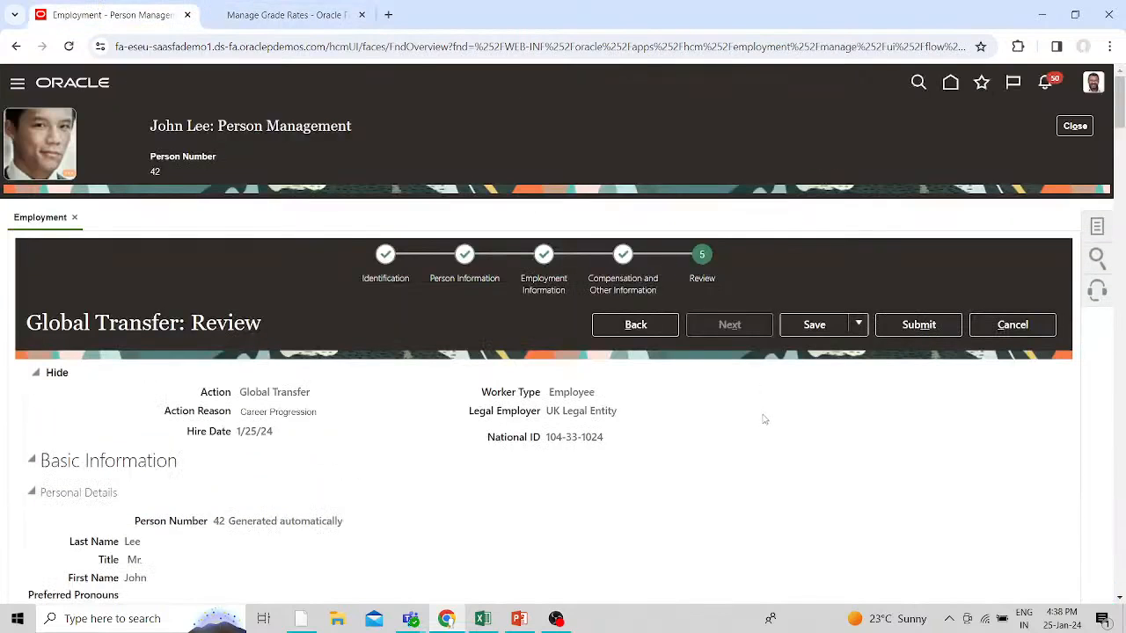
scroll(764, 420, "down", 4)
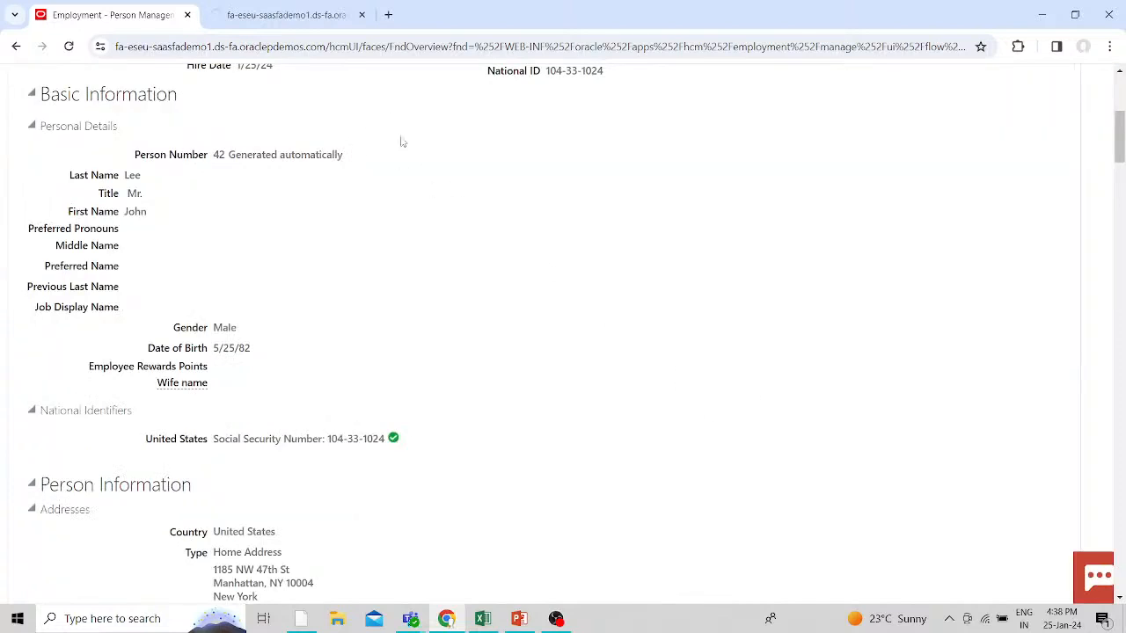
- Open Person Management from My Client Groups and search for the transferred employee by person number
left_click(284, 14)
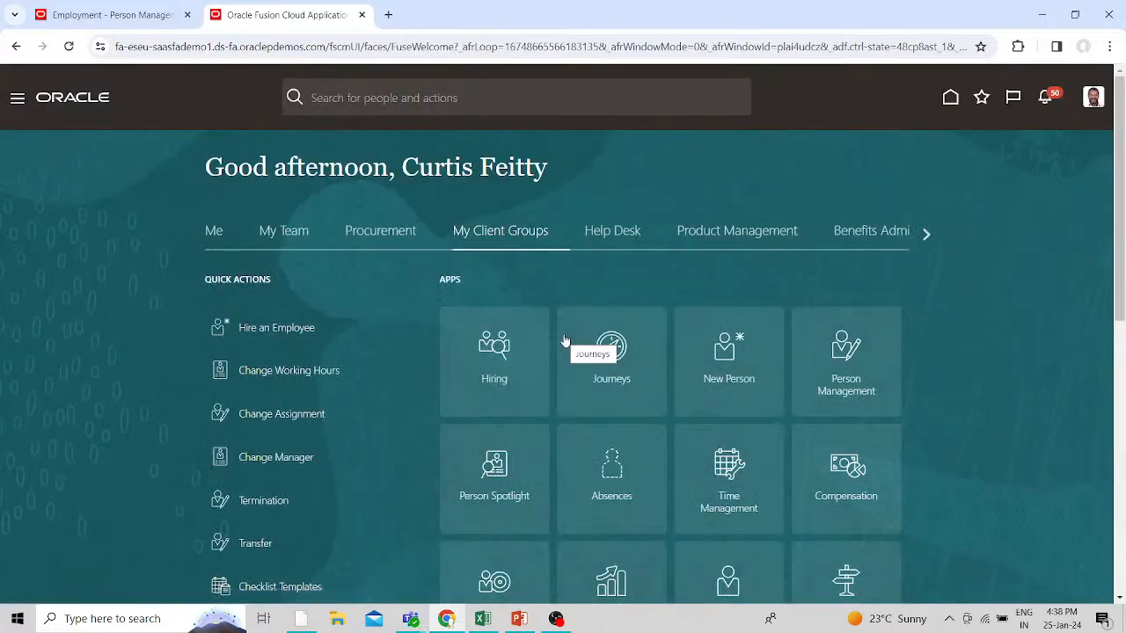
left_click(847, 354)
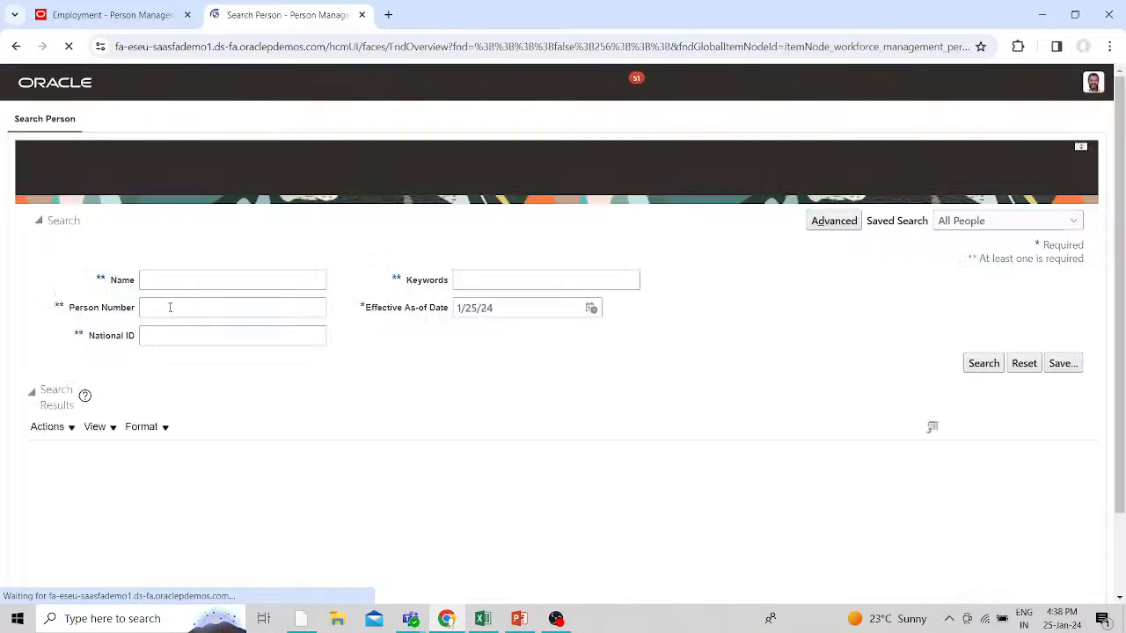
left_click(170, 307)
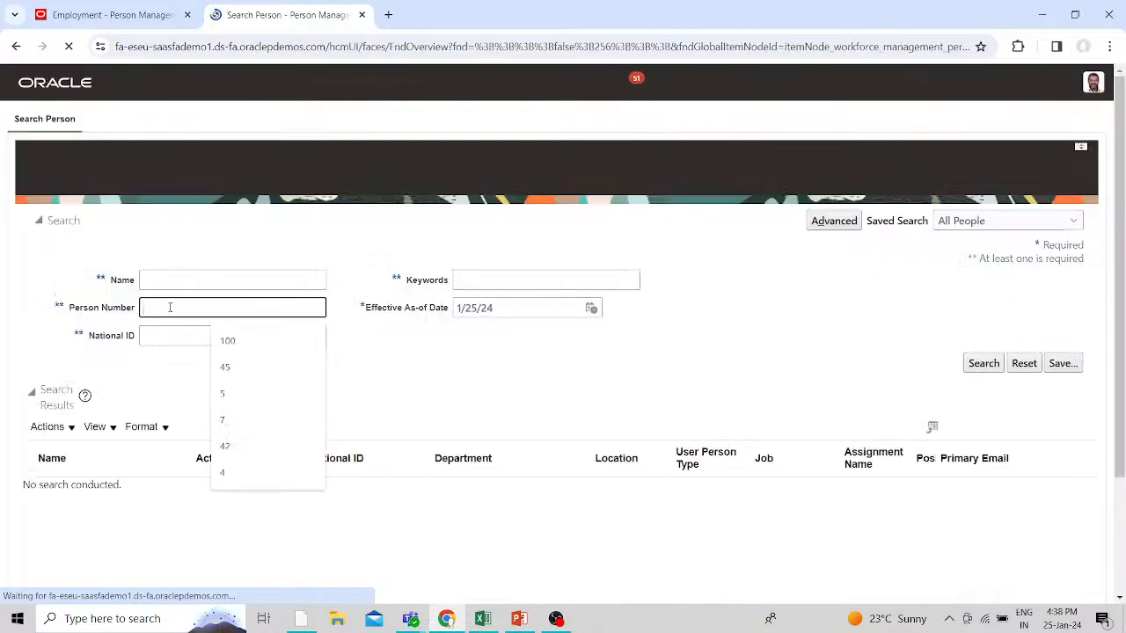
left_click(225, 446)
left_click(970, 361)
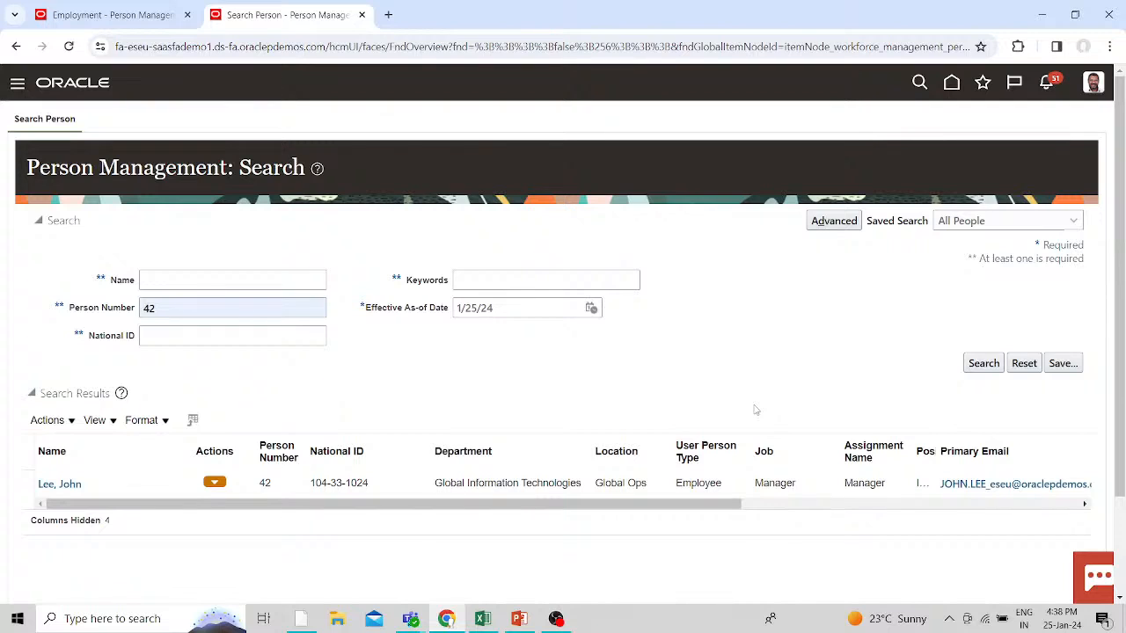
- Widen the Position column in the search results and open the transferred employee's employment record
left_click_drag(666, 512, 752, 508)
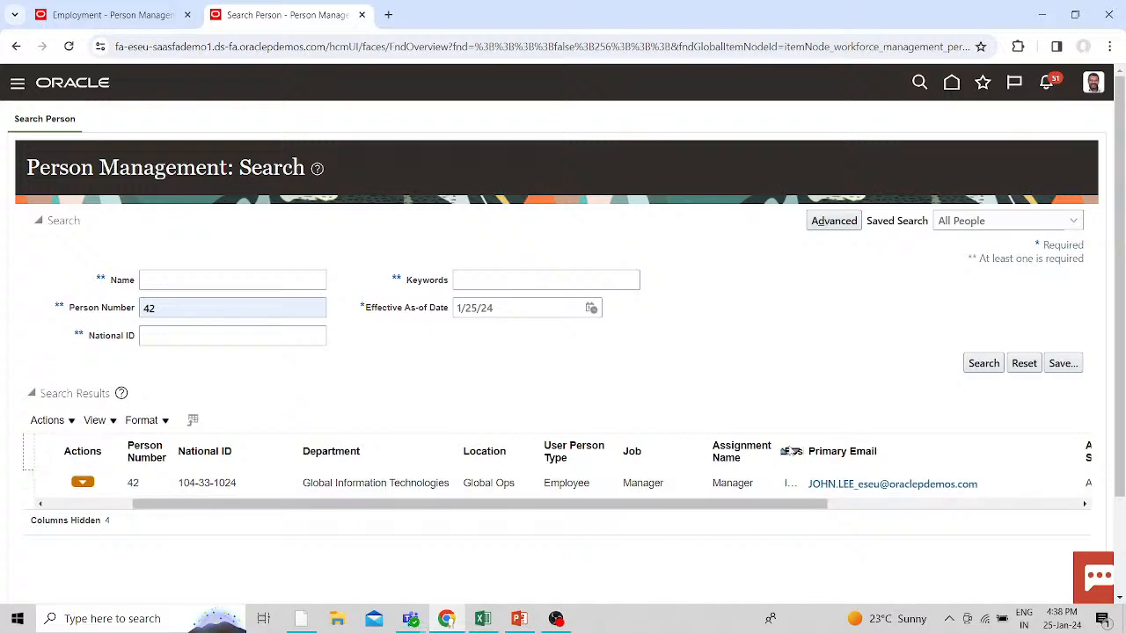
left_click_drag(807, 440, 877, 439)
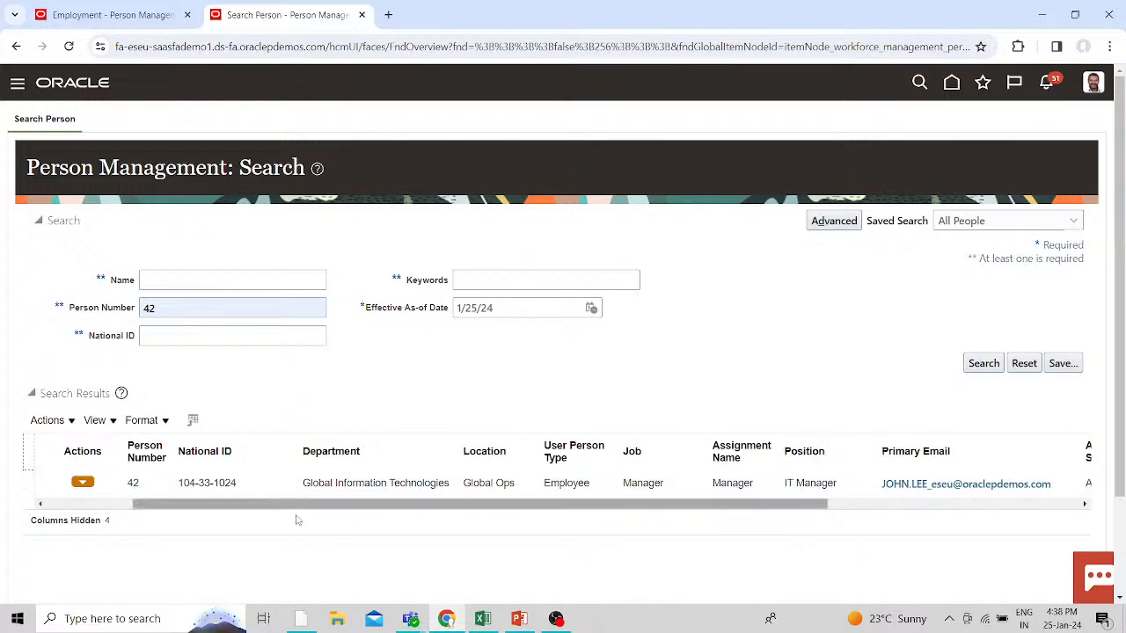
left_click_drag(262, 510, 63, 492)
left_click(61, 486)
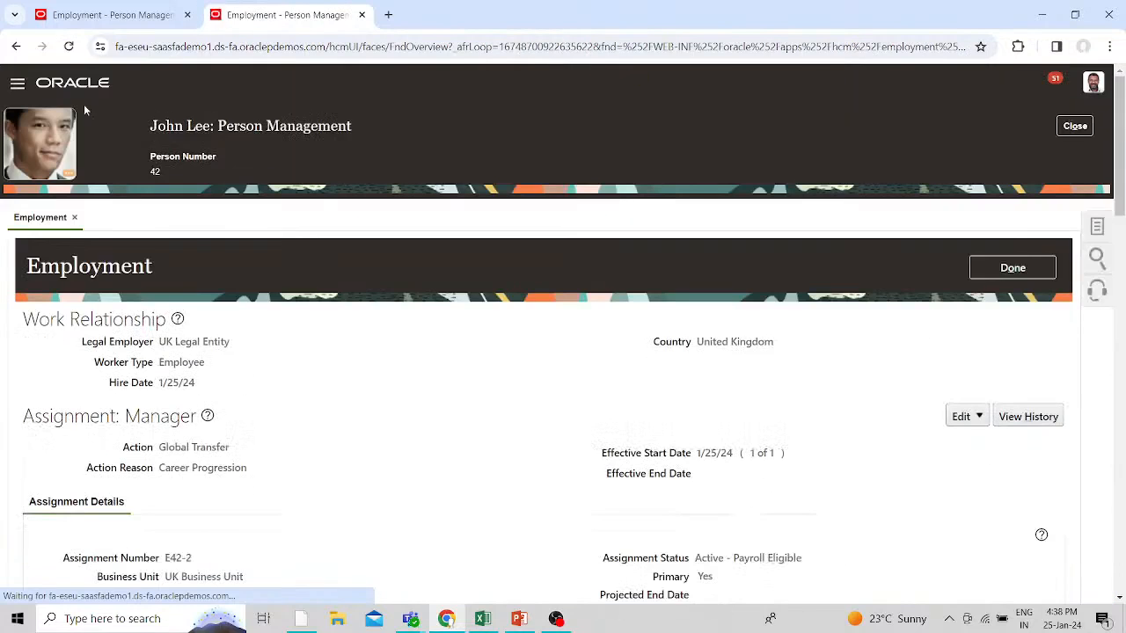
- Cancel the duplicate Global Transfer still open at its Review page in the other browser tab and confirm the cancellation
scroll(234, 415, "down", 5)
scroll(234, 415, "up", 5)
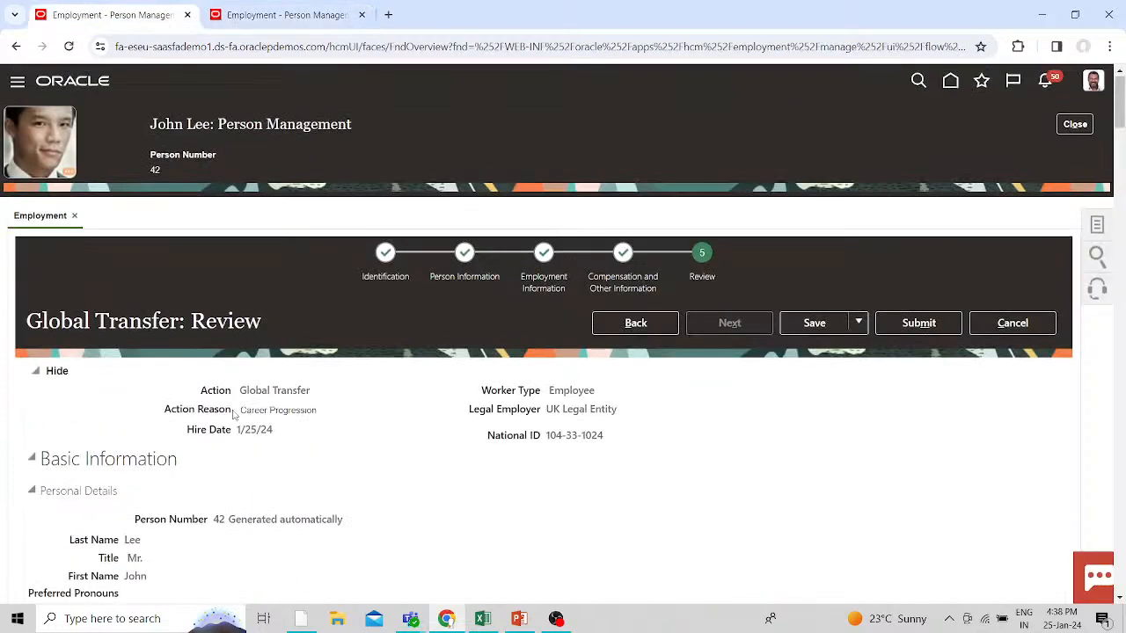
left_click(1016, 327)
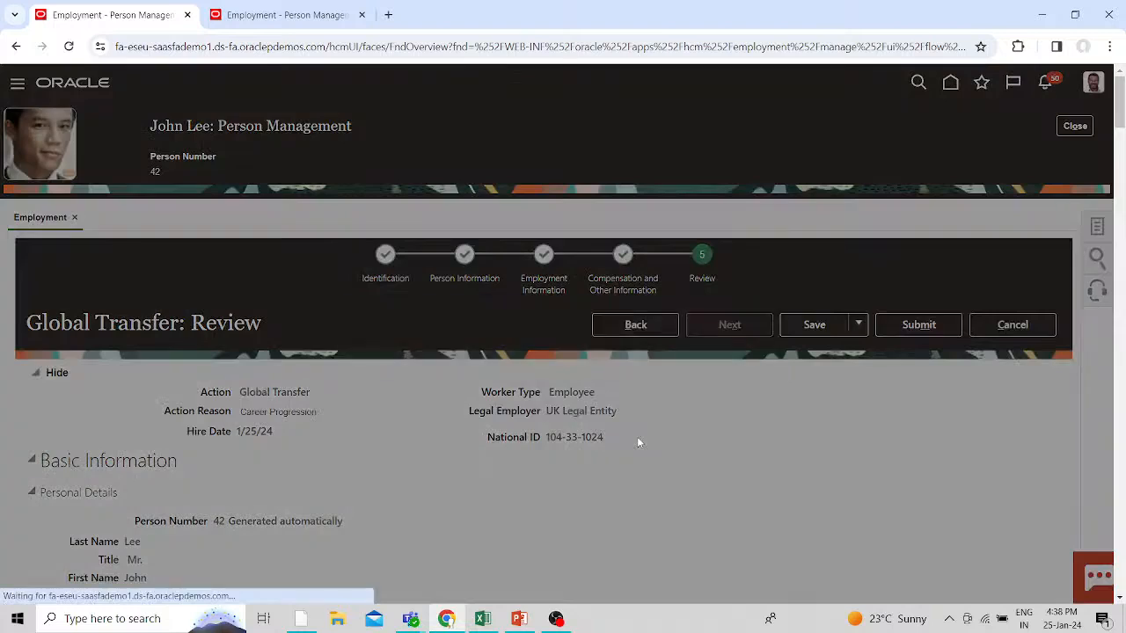
key("Return")
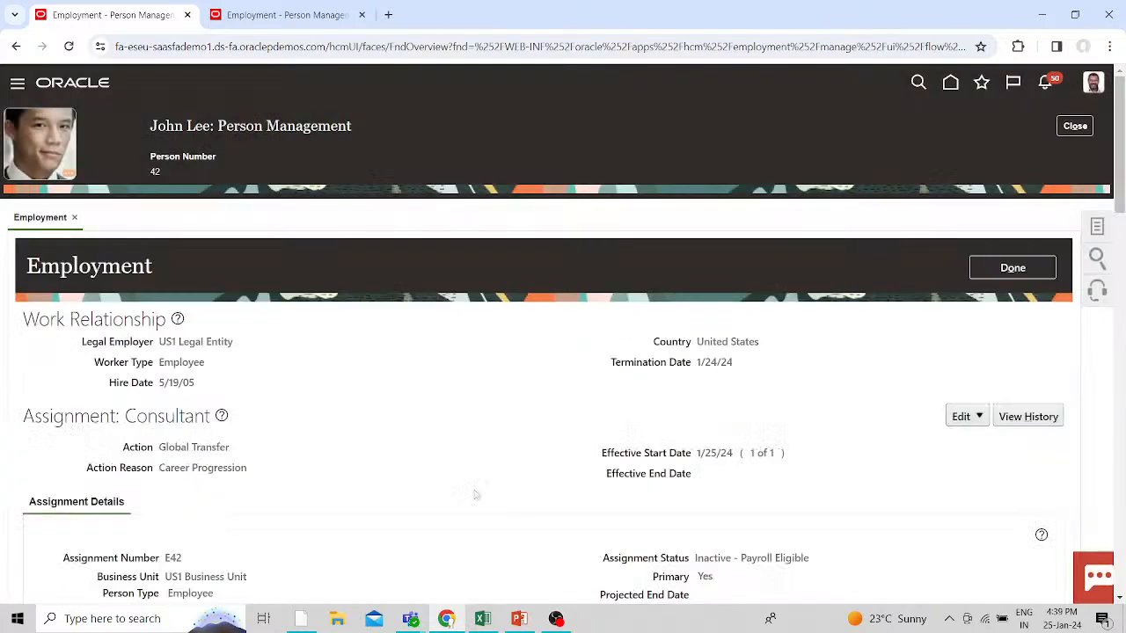
- Return to the transferred employee's UK Legal Entity record, check its Global Transfer action, and open the employee's Compensation page
left_click(280, 15)
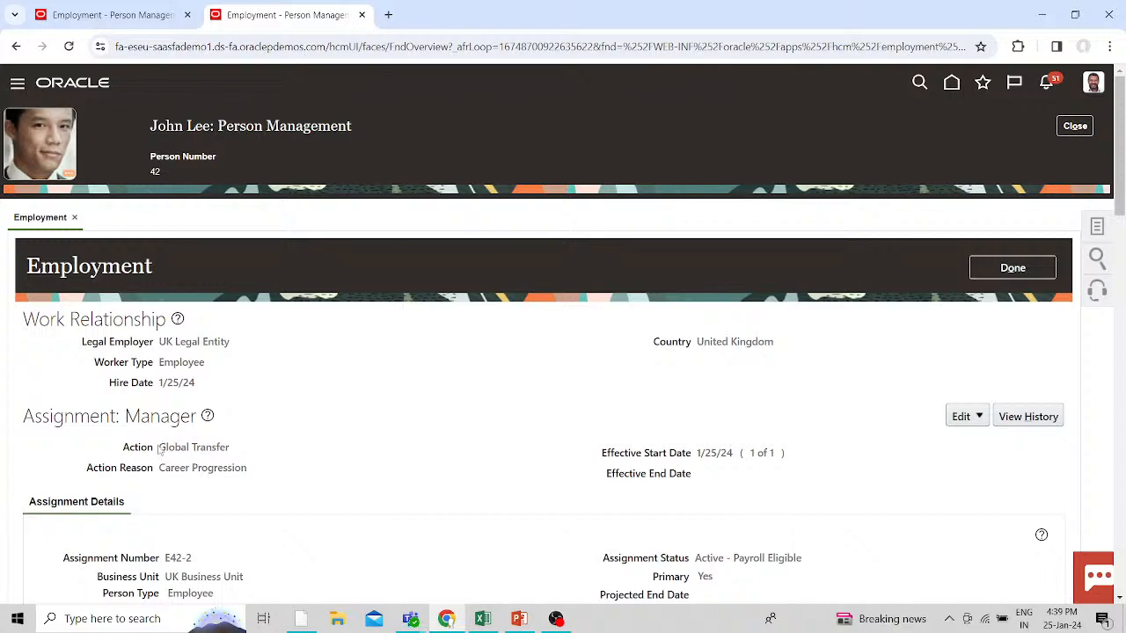
left_click_drag(159, 449, 237, 447)
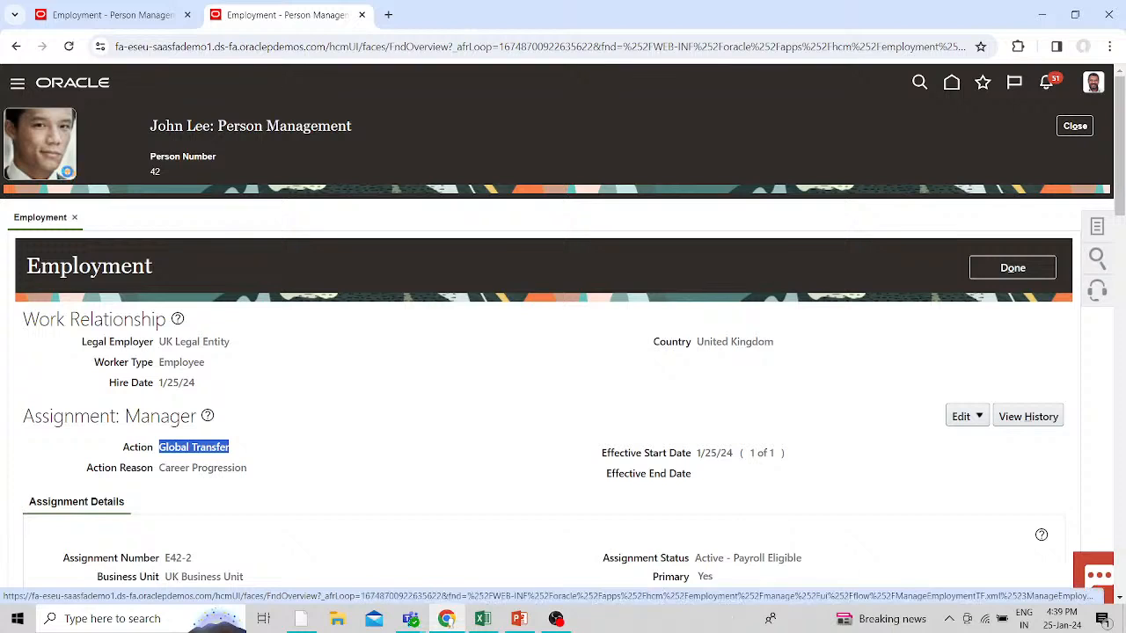
left_click(68, 172)
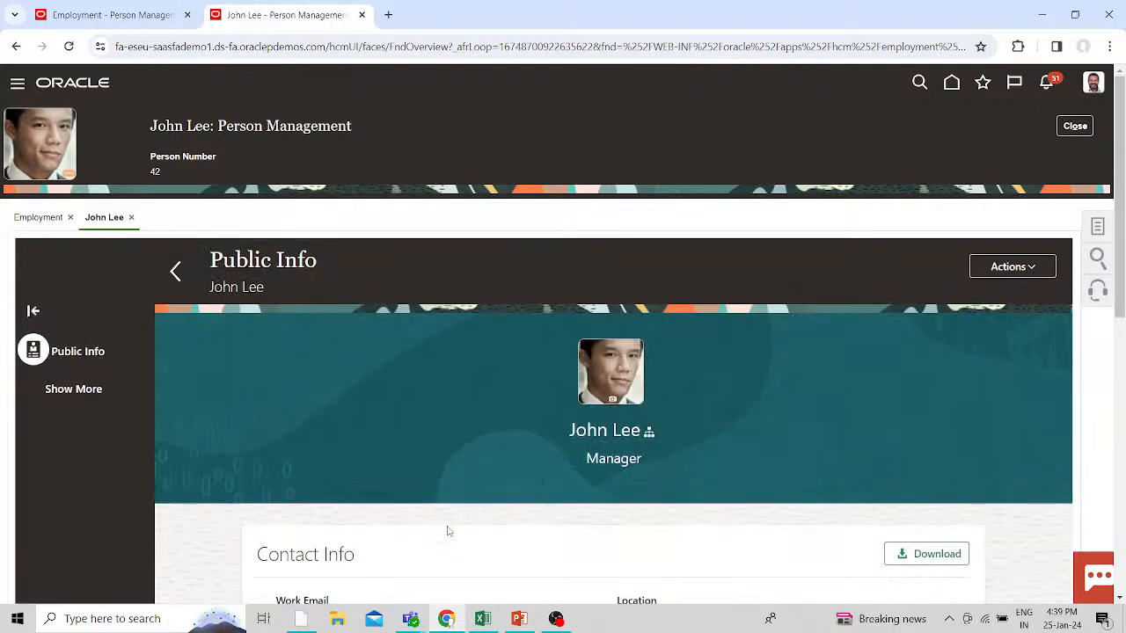
left_click(100, 389)
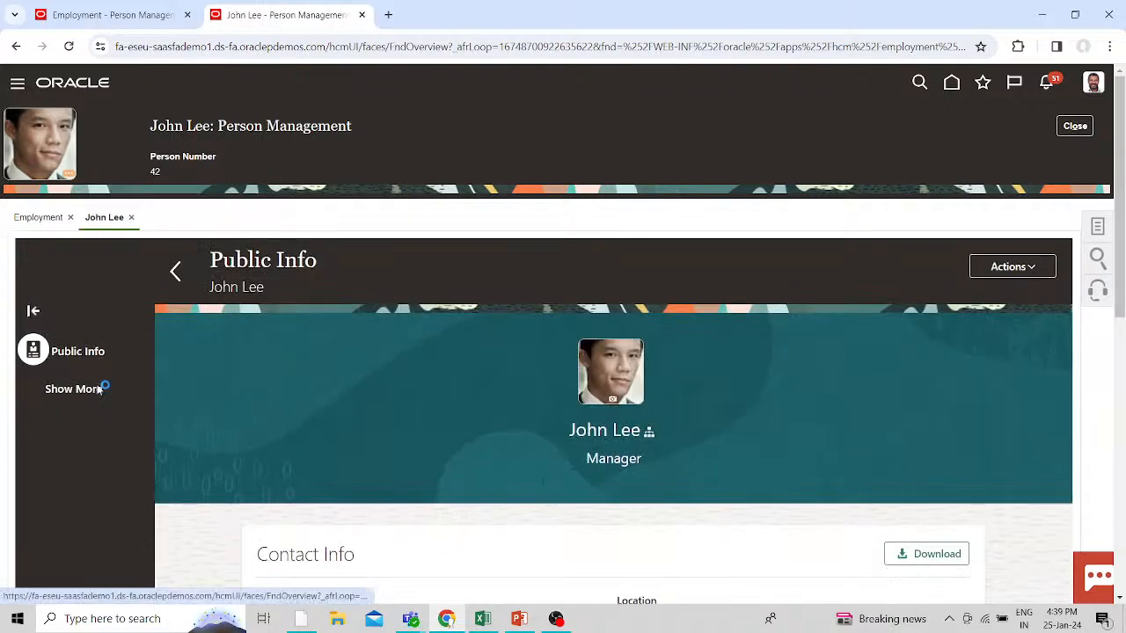
scroll(86, 501, "down", 5)
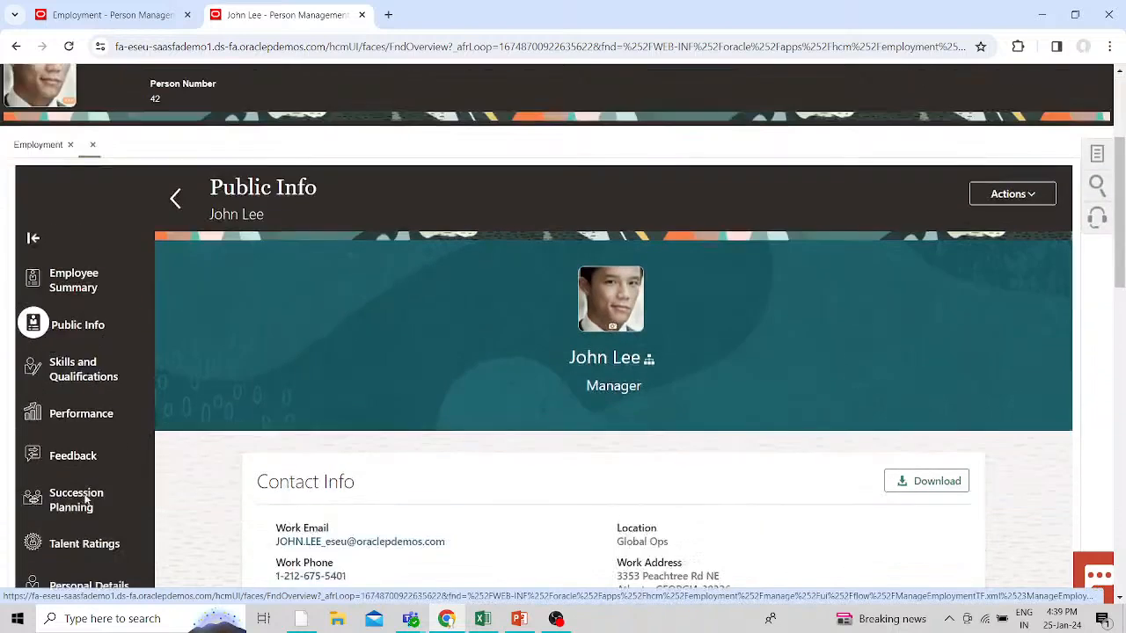
left_click(74, 495)
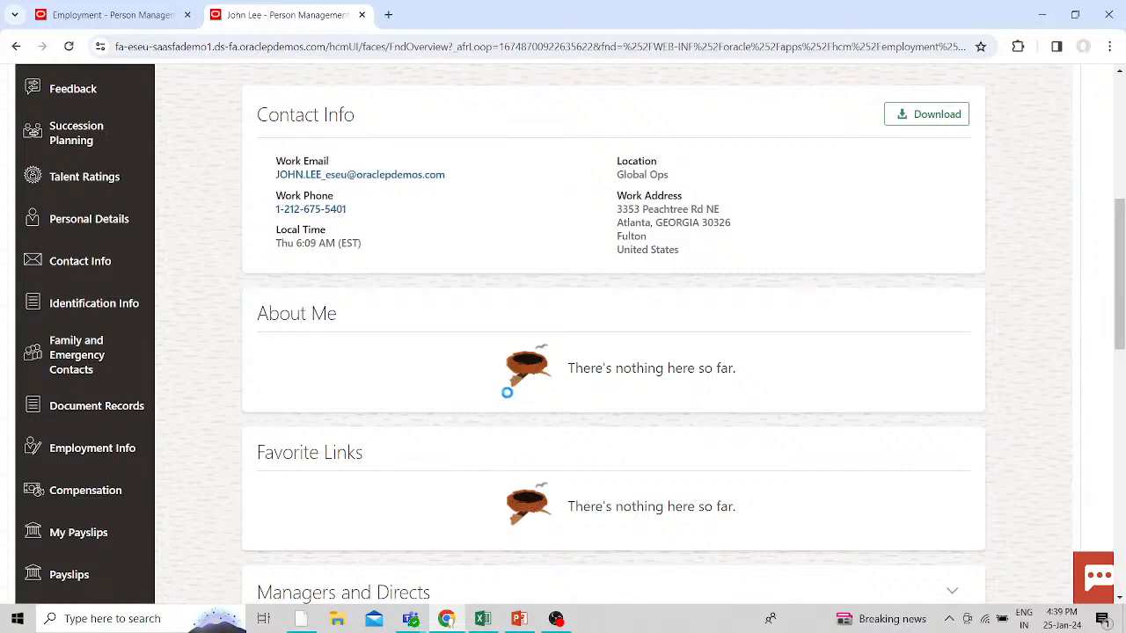
- Examine the Current Salary details, the remaining compensation sections and the available compensation actions for the employee's Manager assignment
scroll(506, 395, "down", 3)
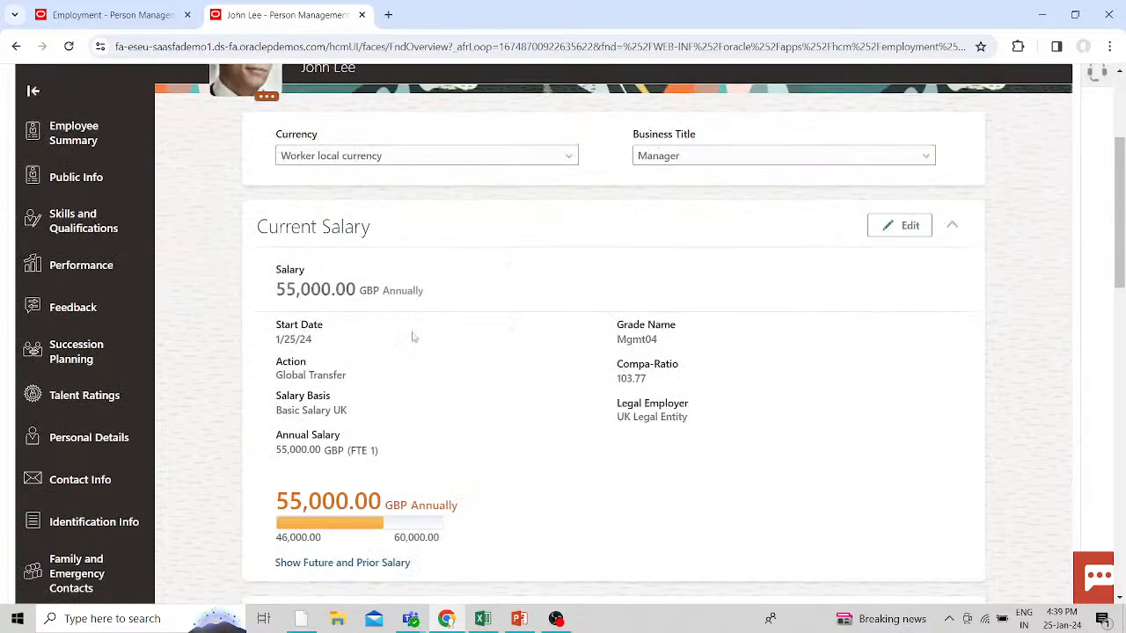
scroll(356, 447, "down", 3)
scroll(358, 447, "down", 3)
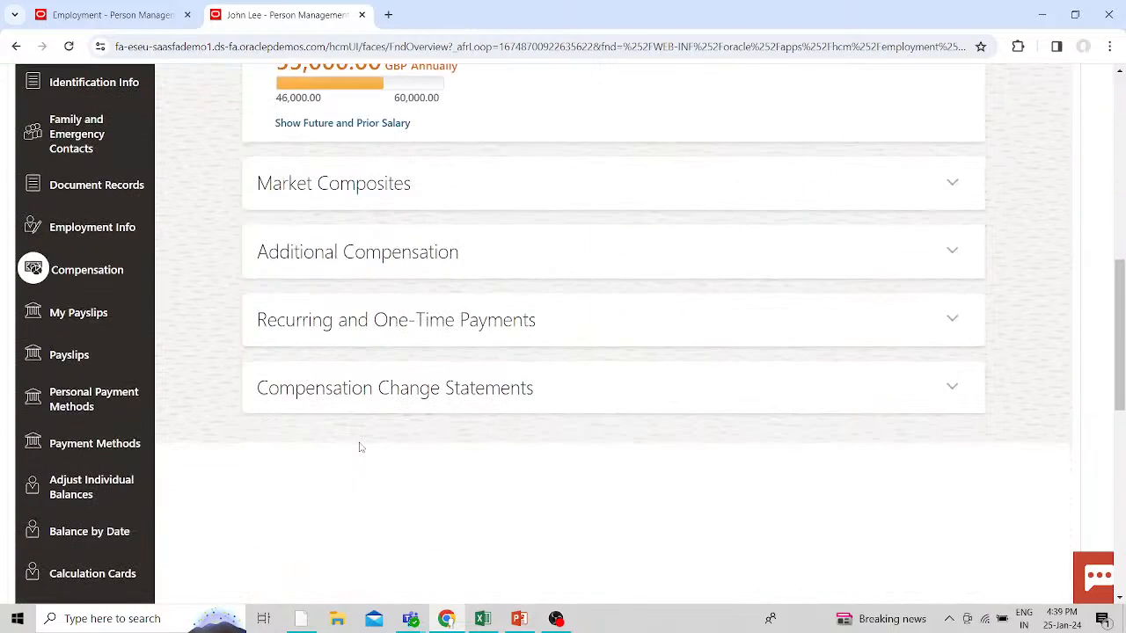
scroll(360, 448, "up", 8)
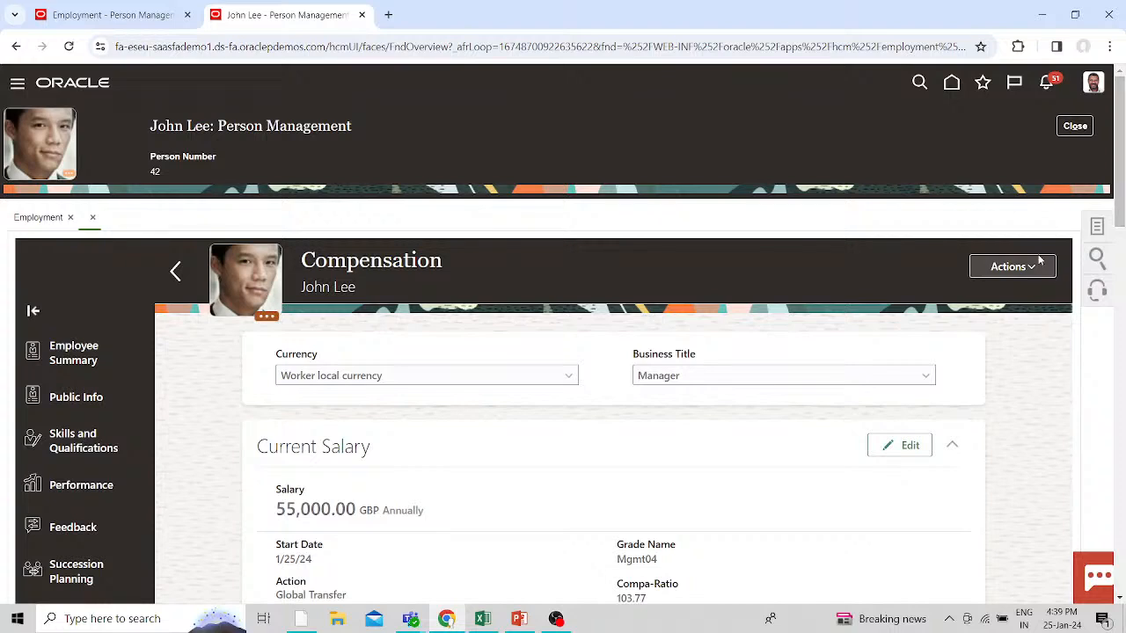
left_click(1034, 264)
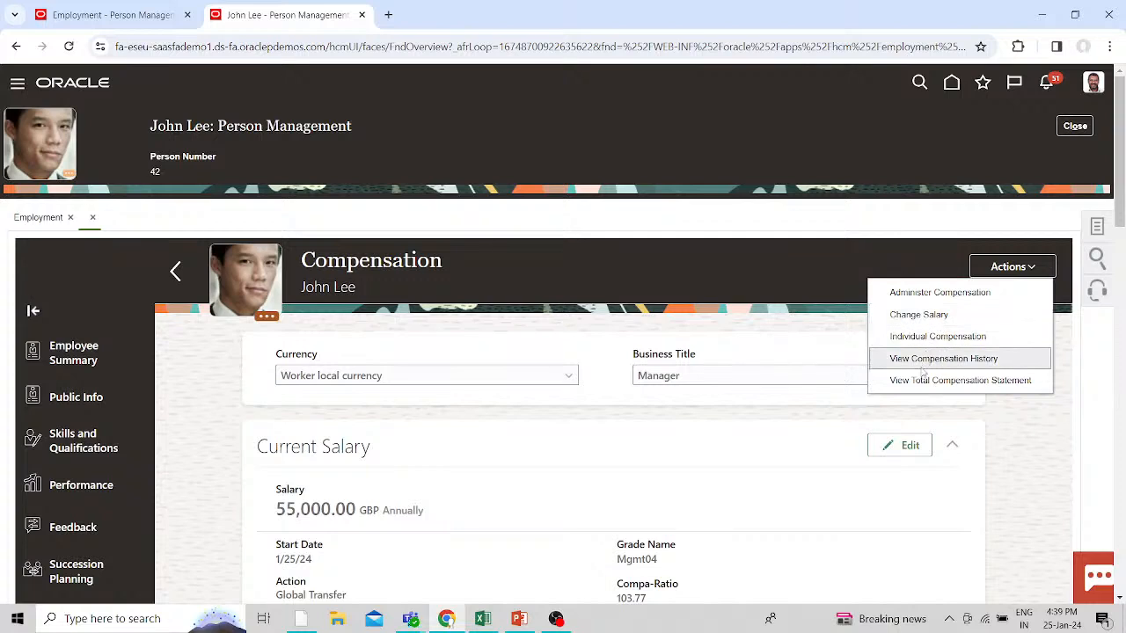
- Switch the Business Title to Consultant (Inactive - Payroll Eligible) and review the Last Salary details of that assignment
left_click(824, 376)
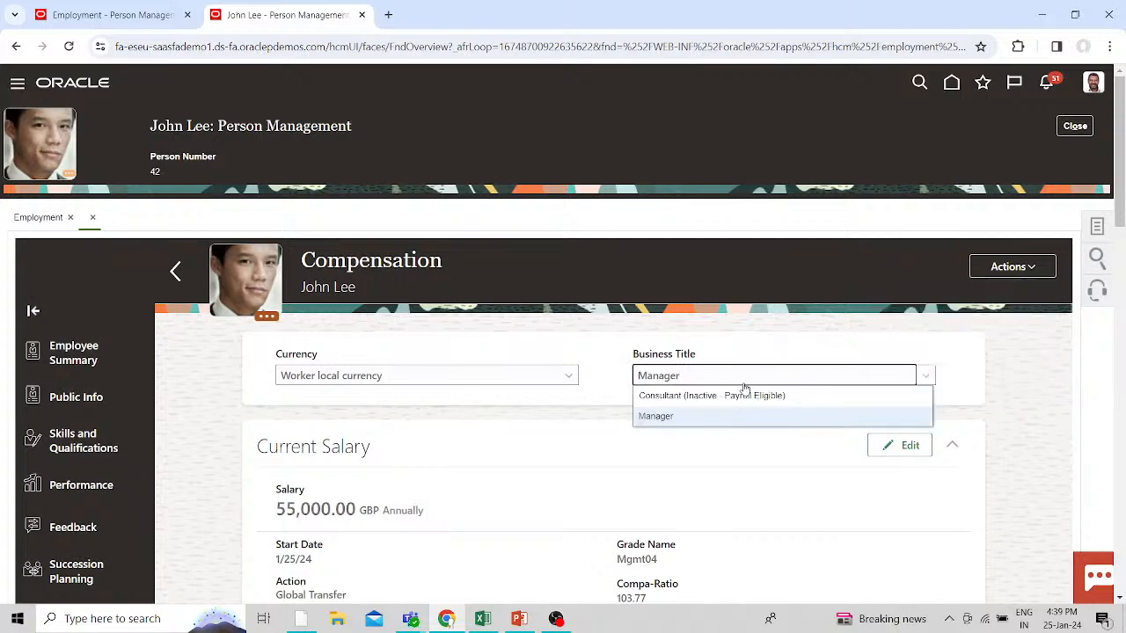
left_click(673, 397)
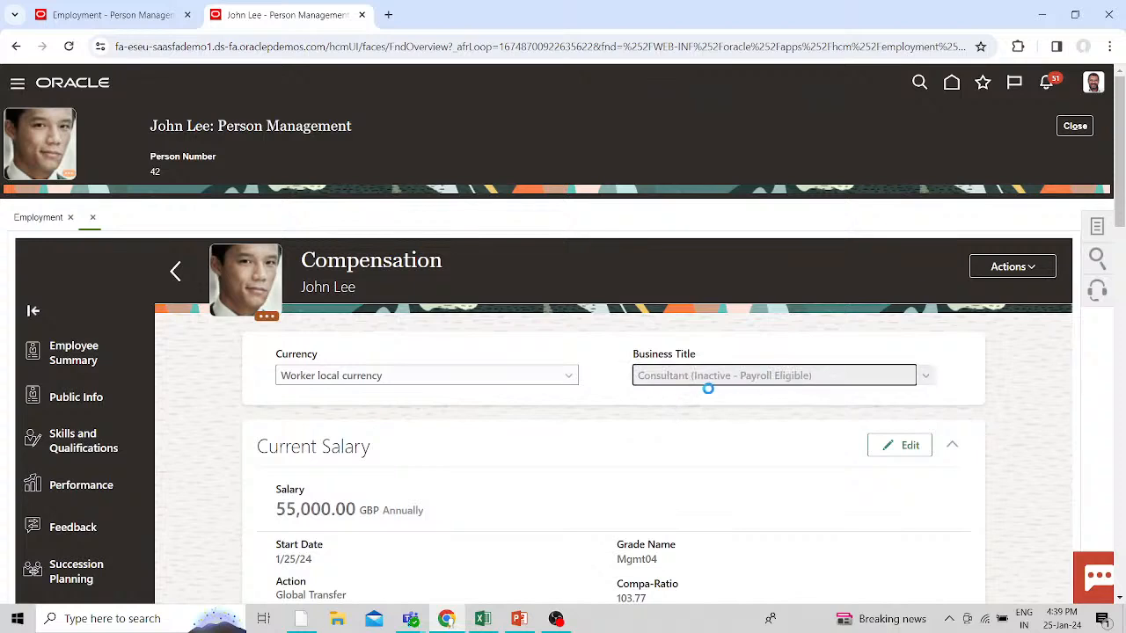
scroll(512, 442, "down", 2)
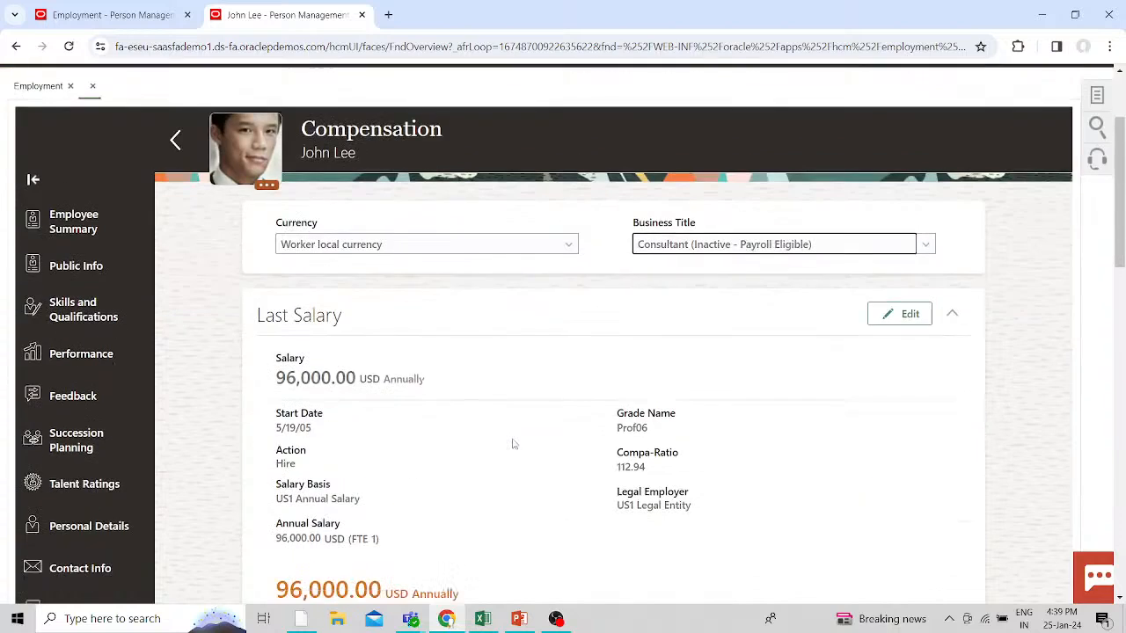
scroll(390, 492, "up", 2)
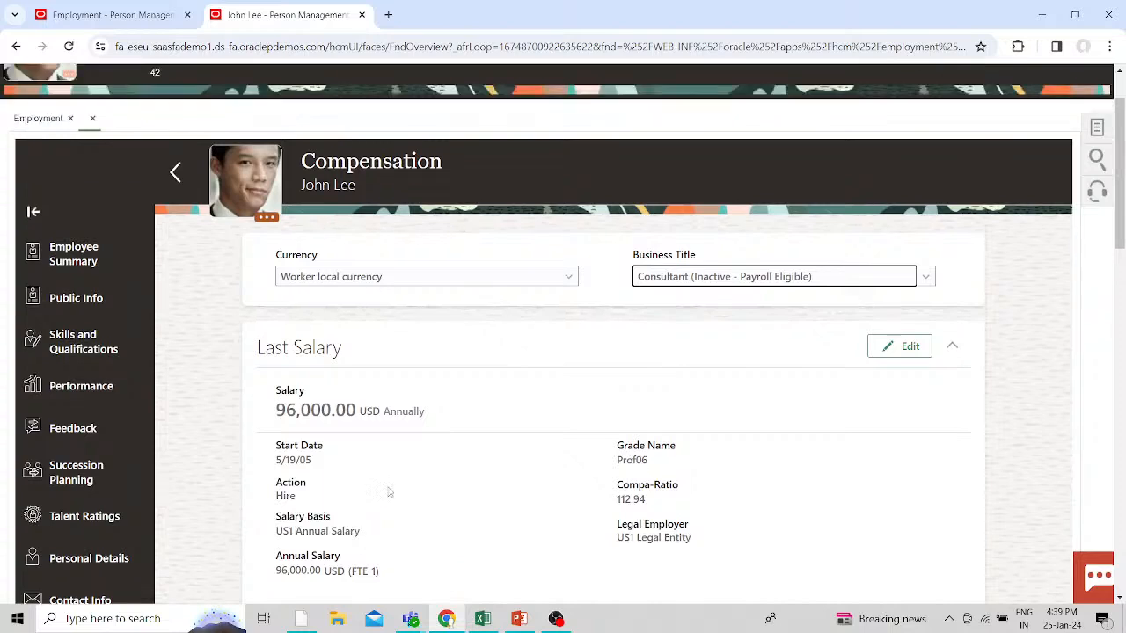
- Switch the Business Title back to Manager and review the Current Salary under the UK Legal Entity
left_click(924, 376)
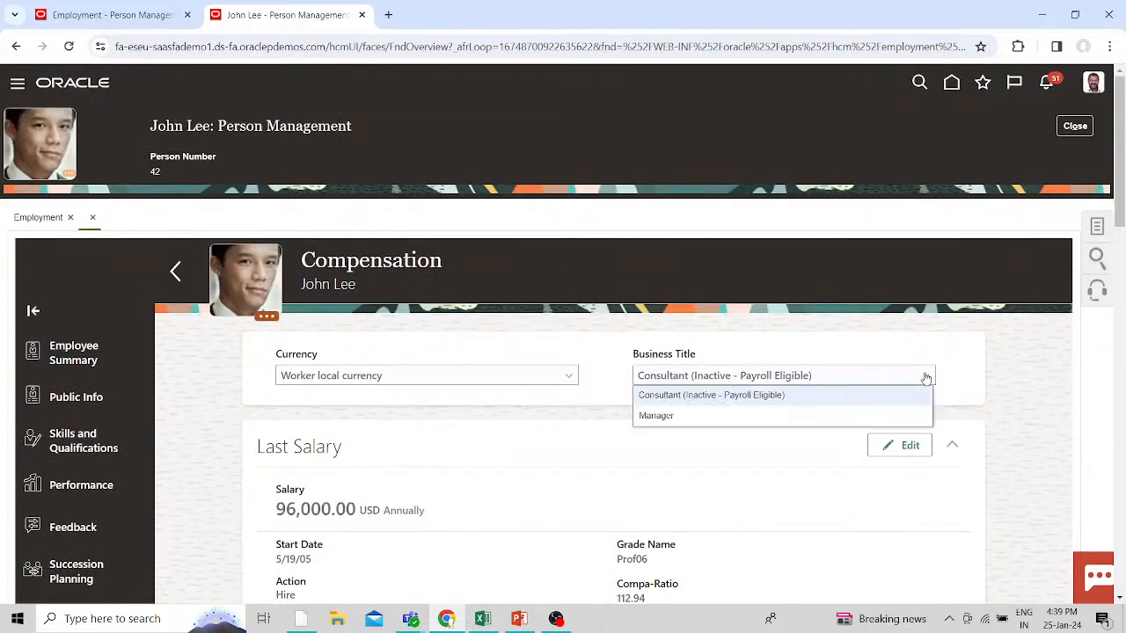
left_click(665, 415)
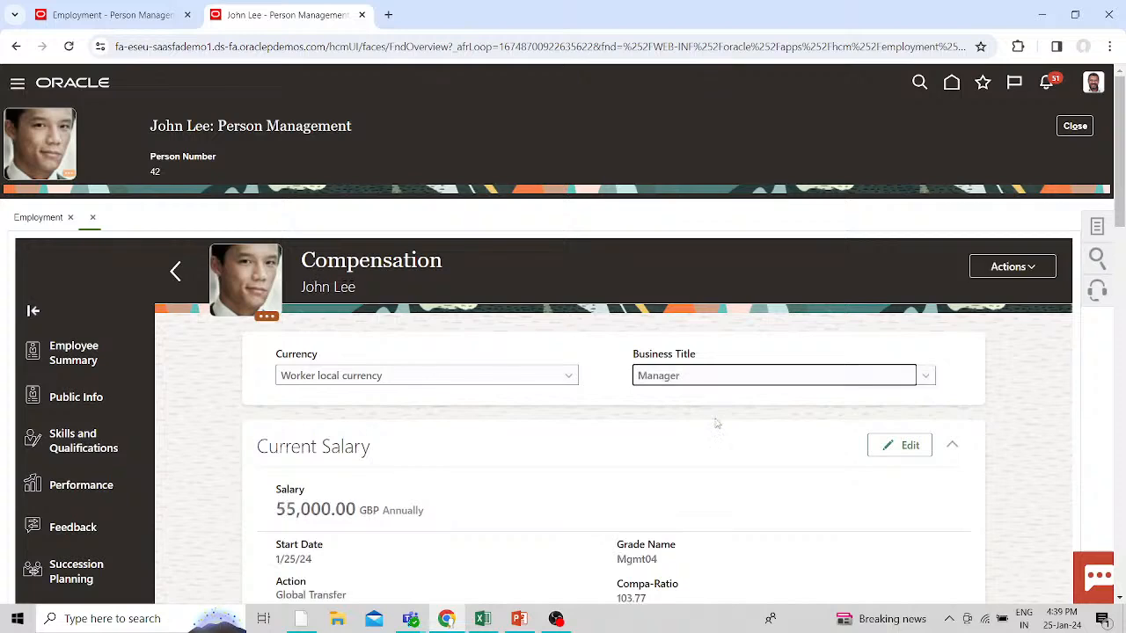
scroll(716, 420, "down", 3)
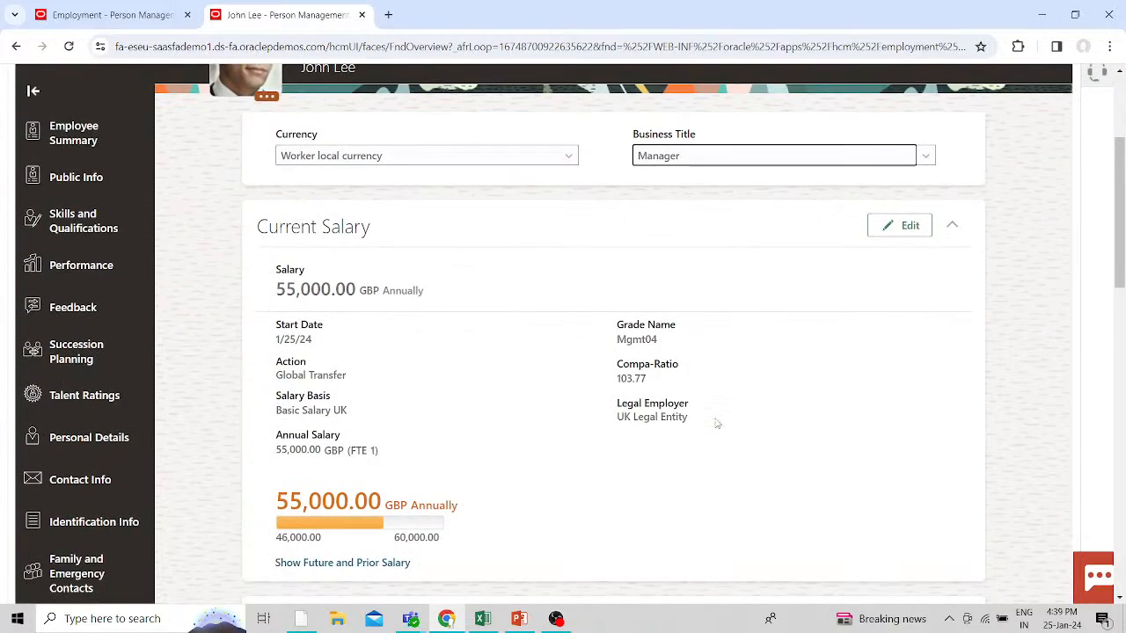
scroll(717, 423, "up", 3)
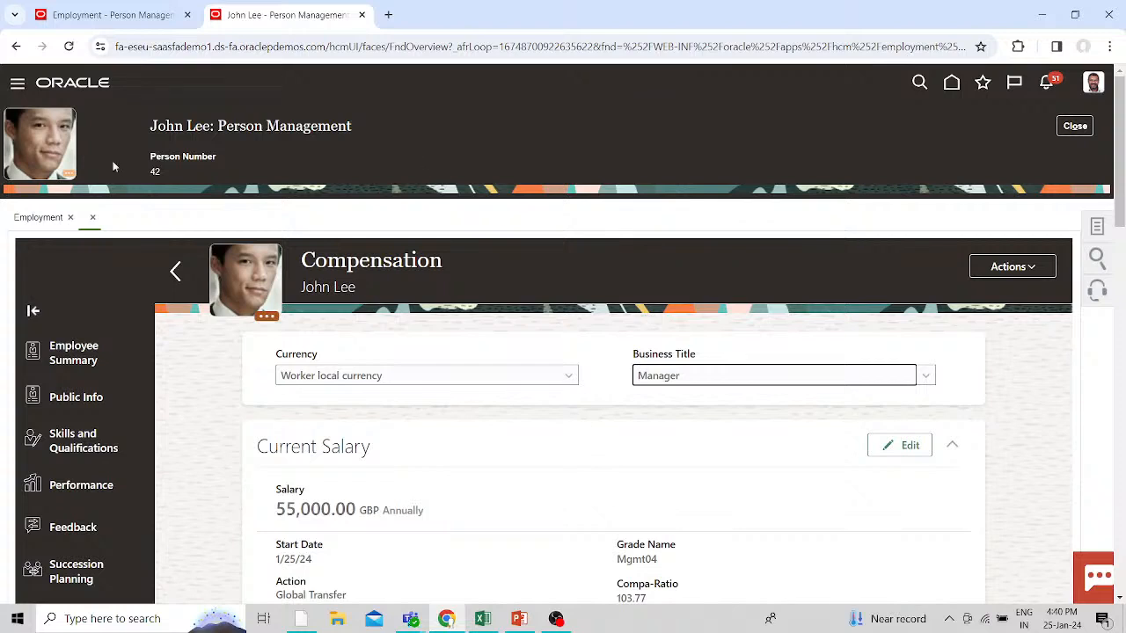
- Close the transferred employee's record, search for another employee by person number, and open that employee's employment record
left_click(1074, 126)
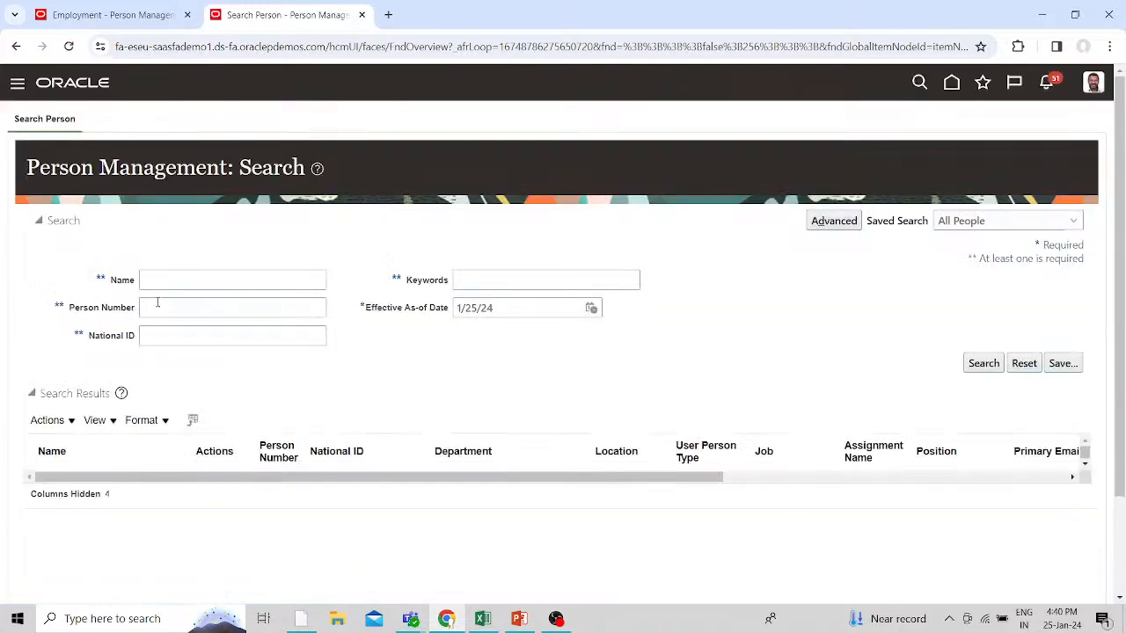
left_click(157, 305)
left_click(225, 367)
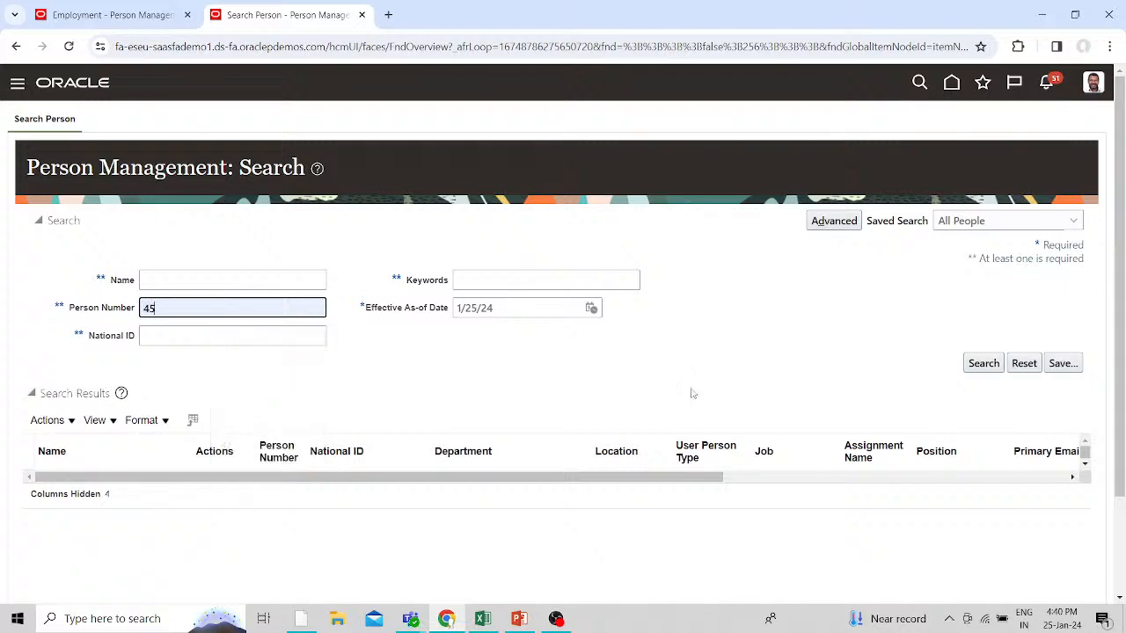
left_click(991, 364)
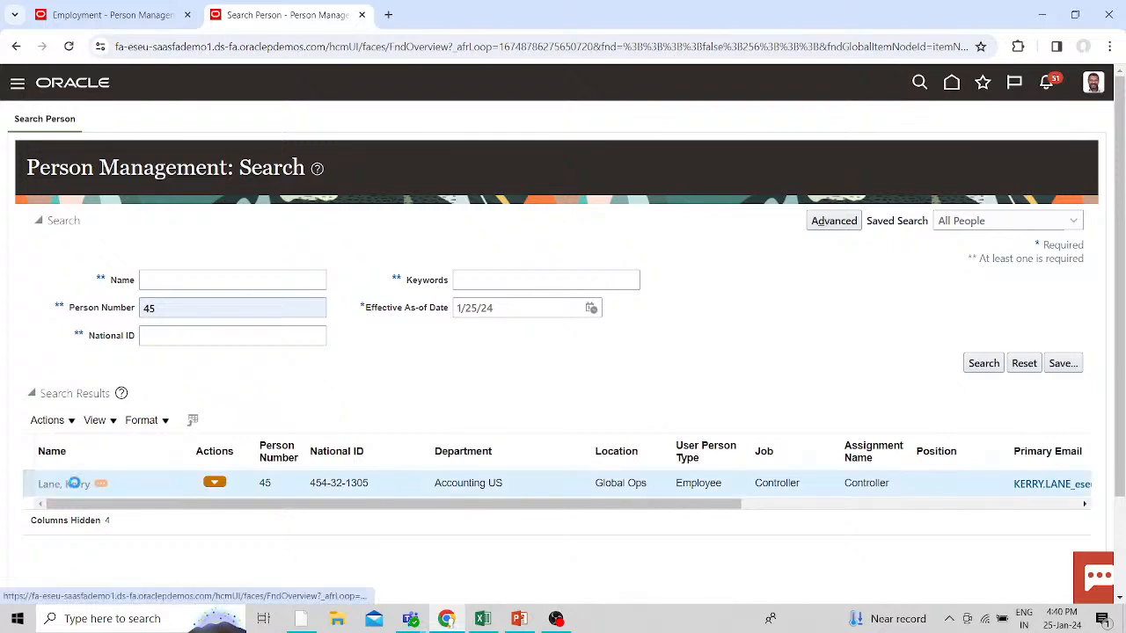
left_click(71, 483)
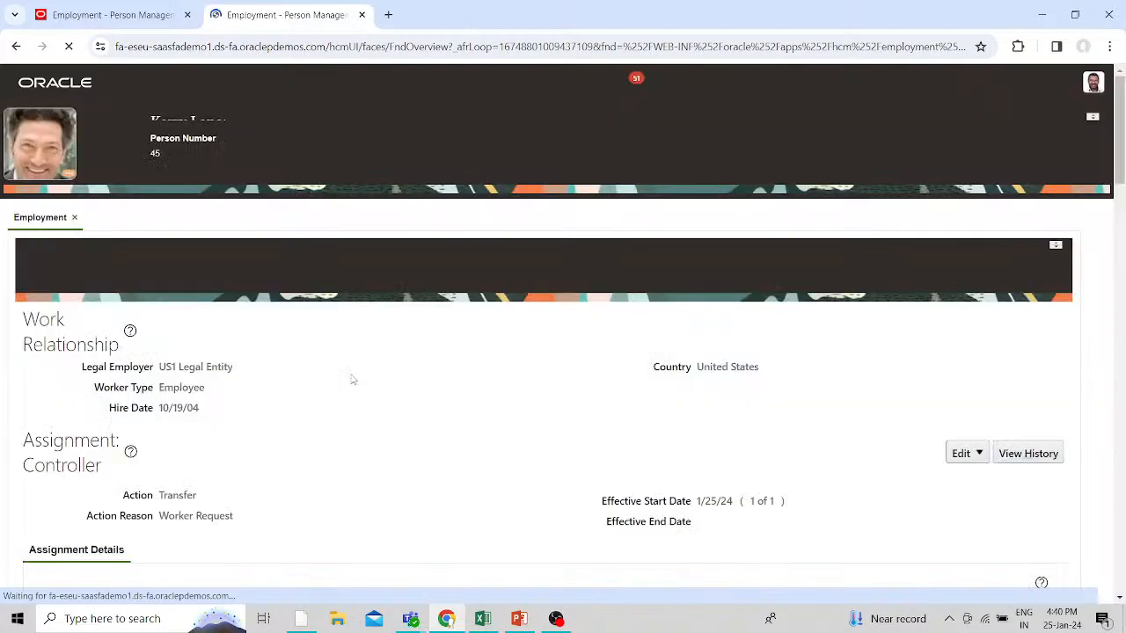
- Examine the second employee's work relationship, assignment and job details on the Employment page
scroll(369, 379, "down", 3)
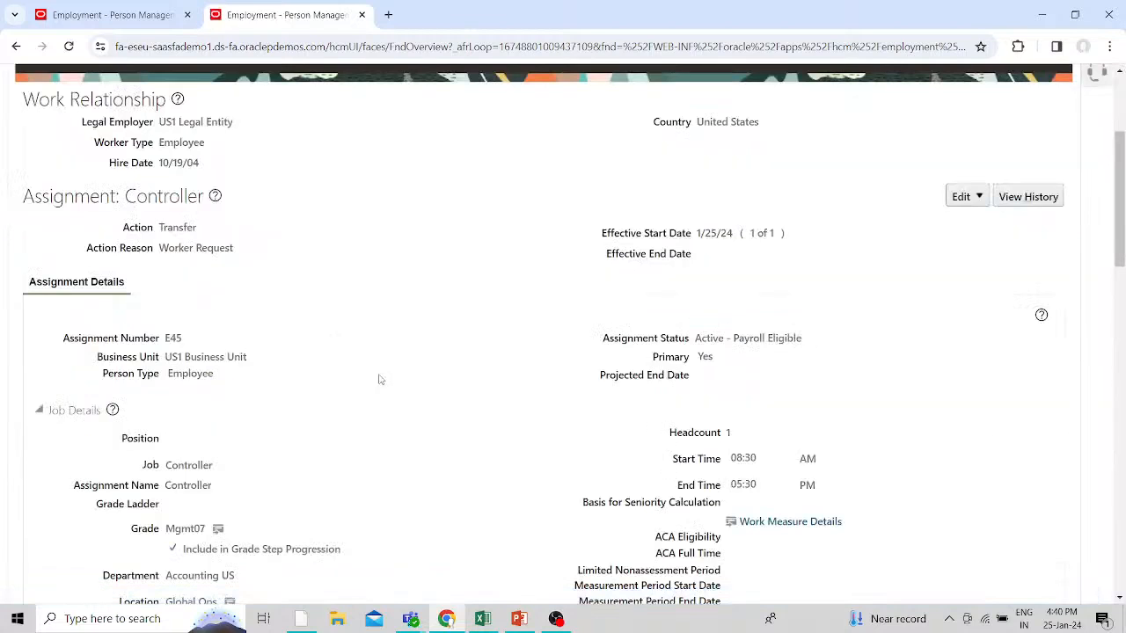
scroll(380, 379, "down", 2)
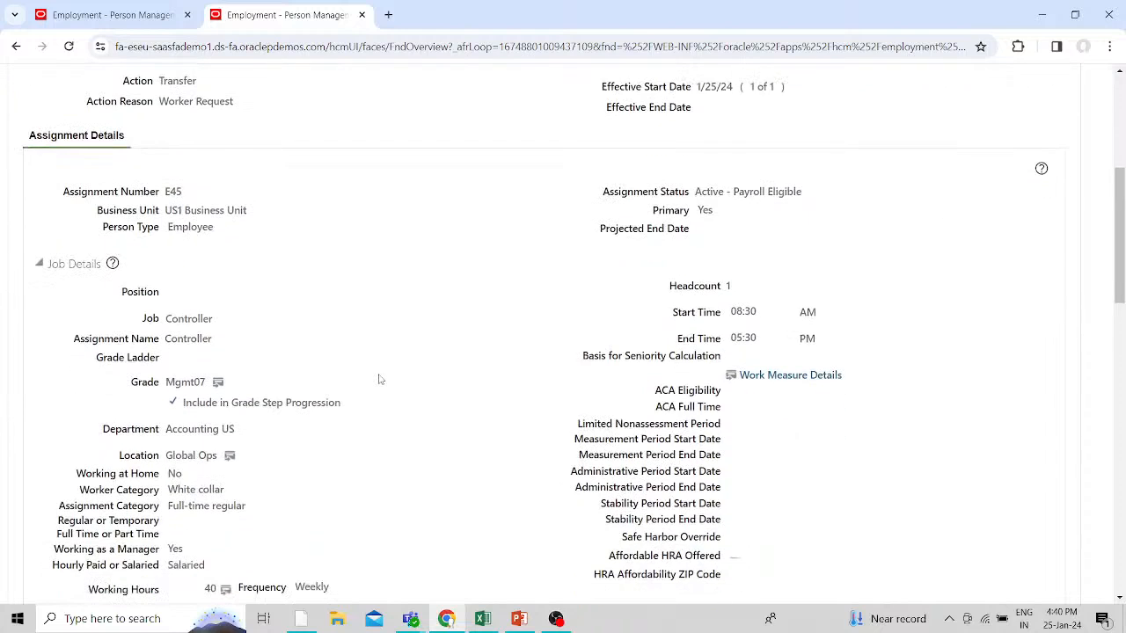
scroll(380, 379, "down", 1)
scroll(380, 379, "up", 6)
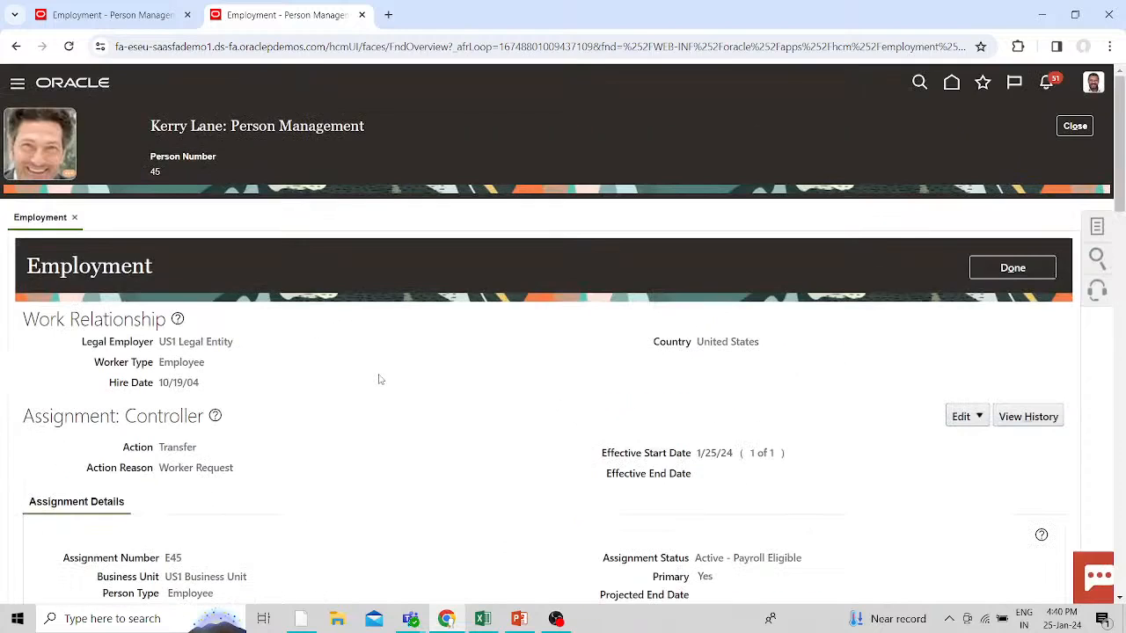
- Open View Compensation History for the second employee and review the salary and other compensation rows by year
left_click(1094, 228)
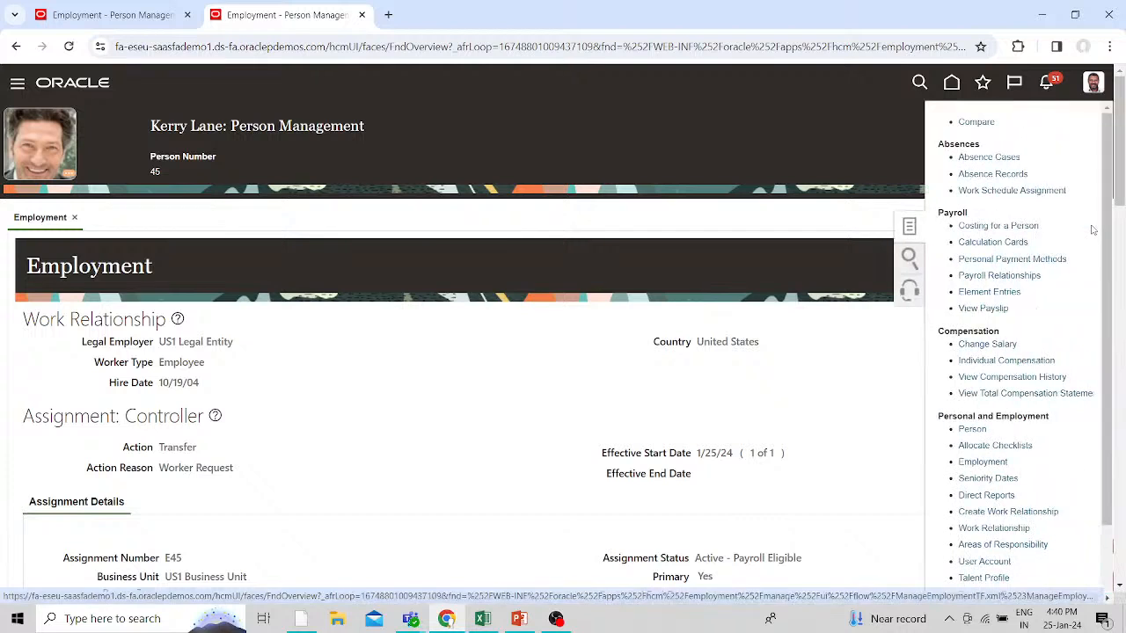
left_click(984, 376)
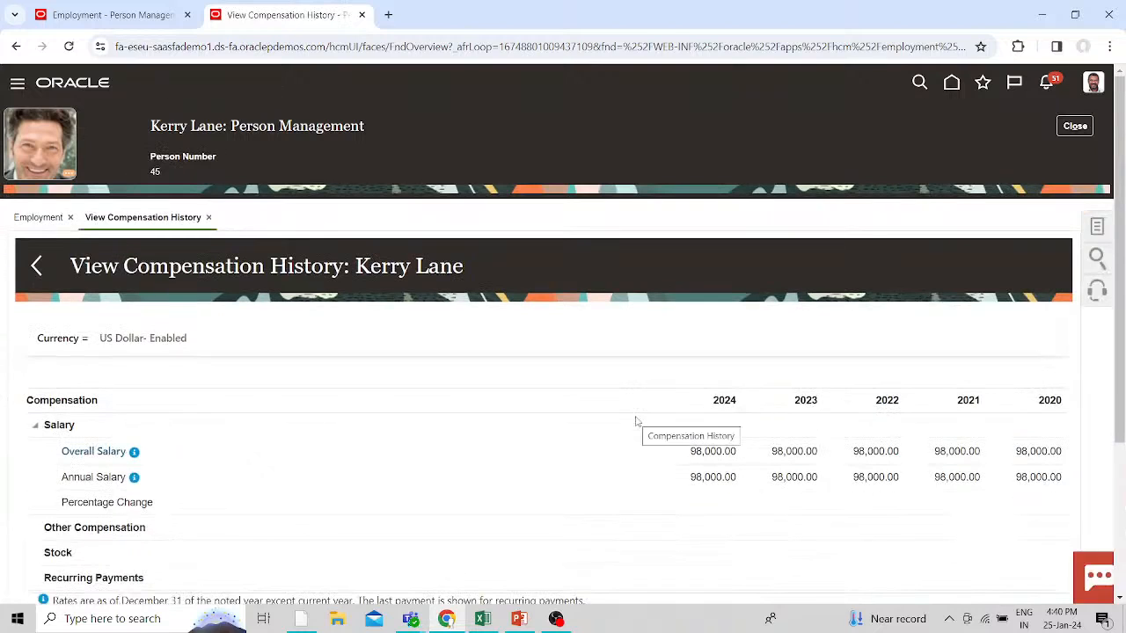
scroll(637, 421, "down", 2)
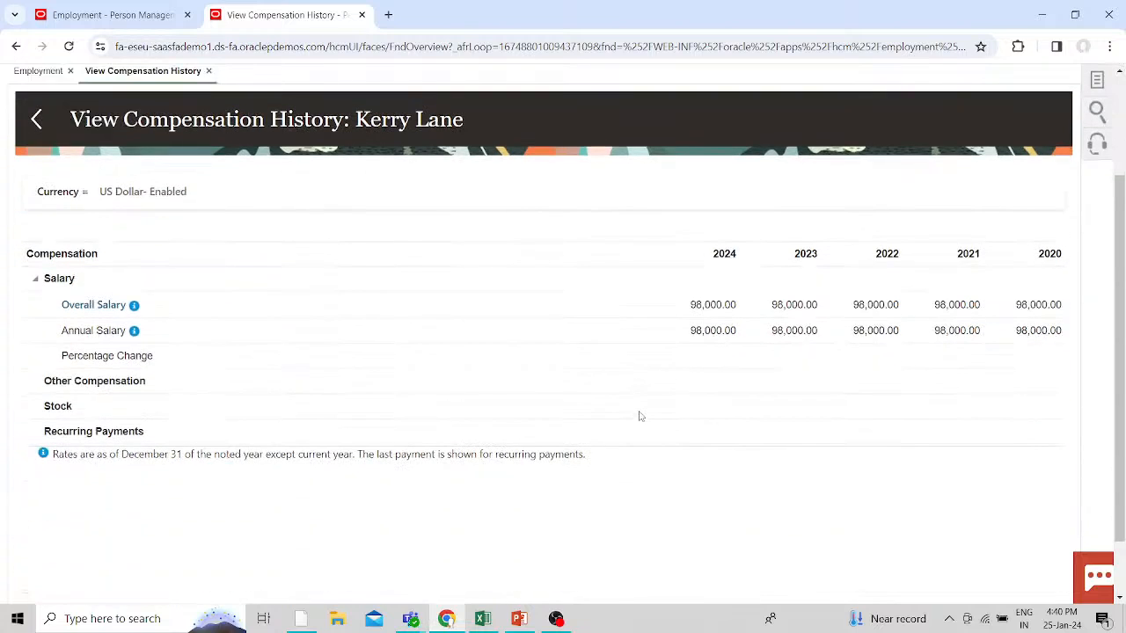
scroll(640, 416, "up", 2)
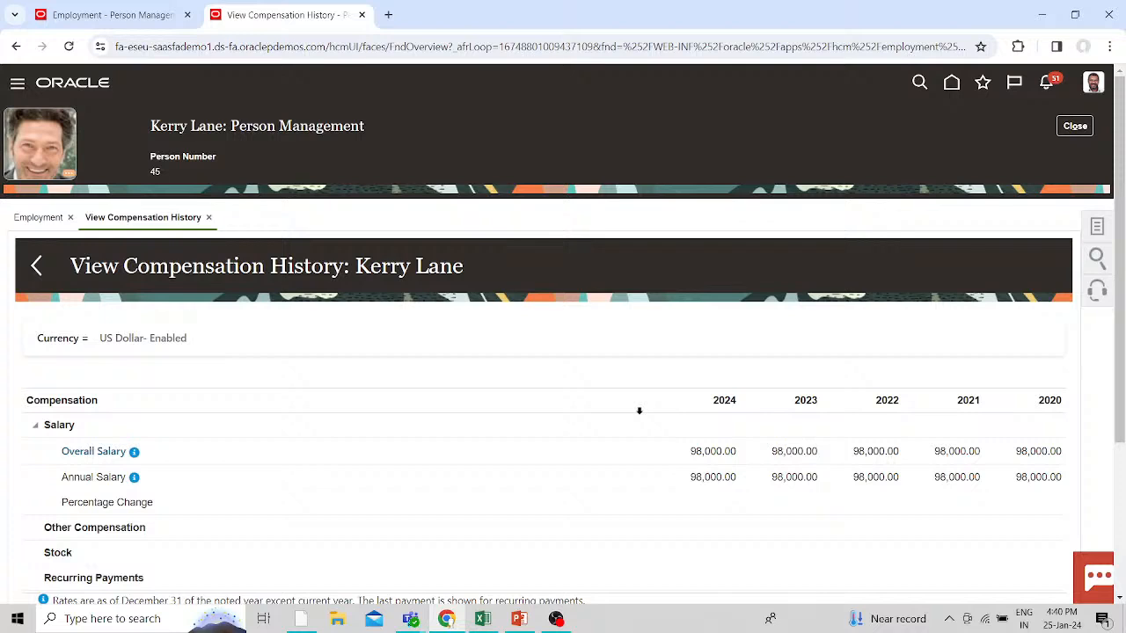
scroll(640, 411, "down", 2)
scroll(640, 414, "up", 2)
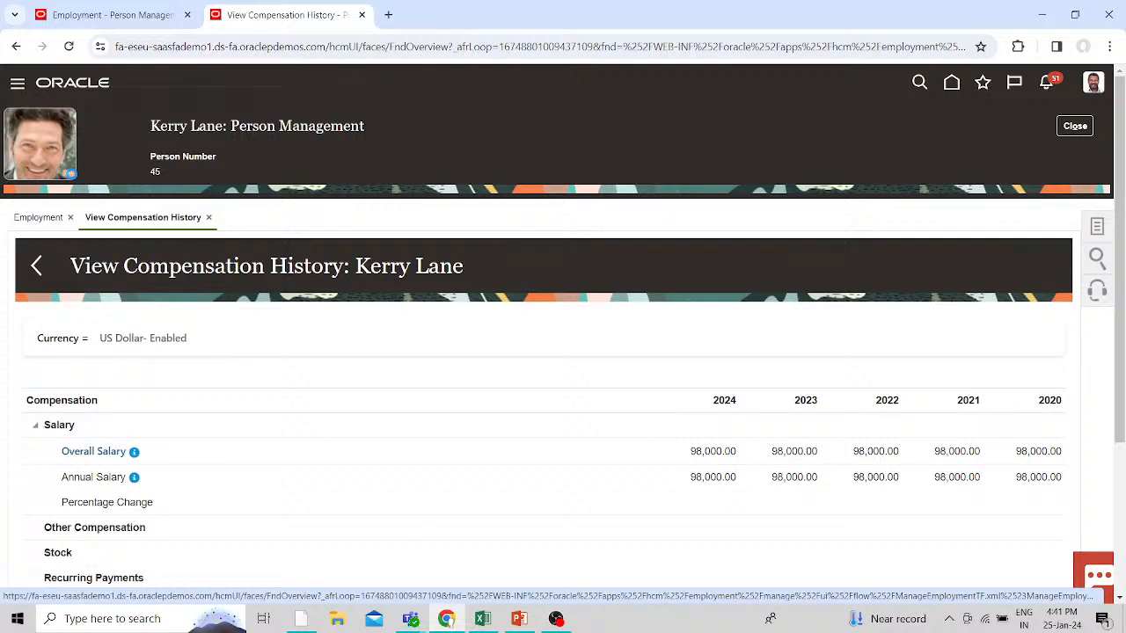
- Open the second employee's Public Info page from the person card and expand the full list of sections
left_click(71, 174)
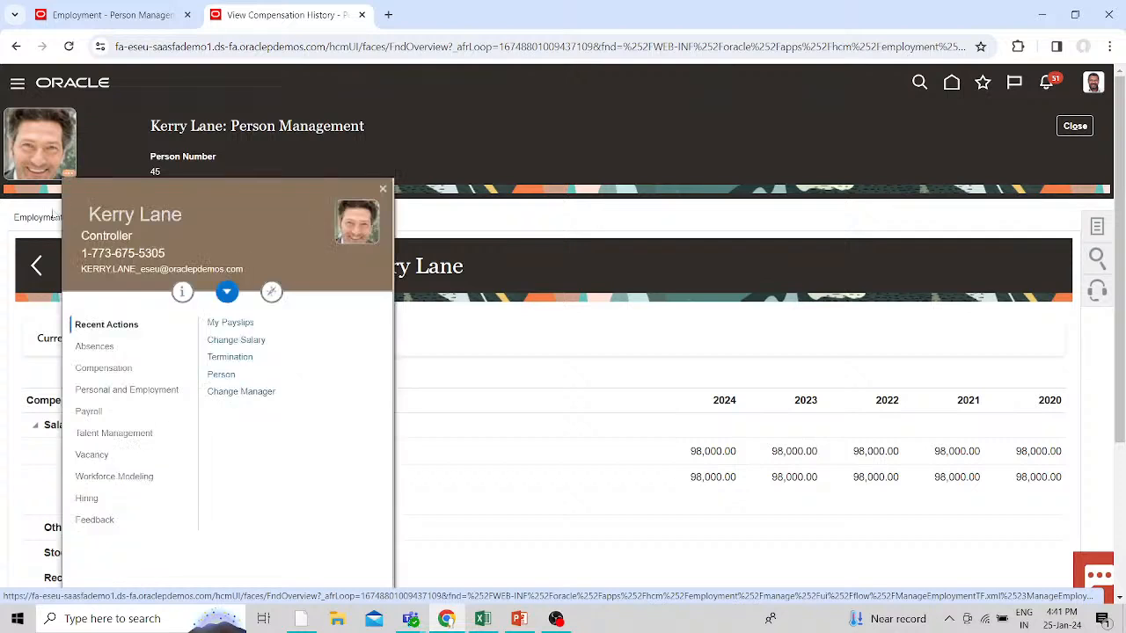
left_click(142, 213)
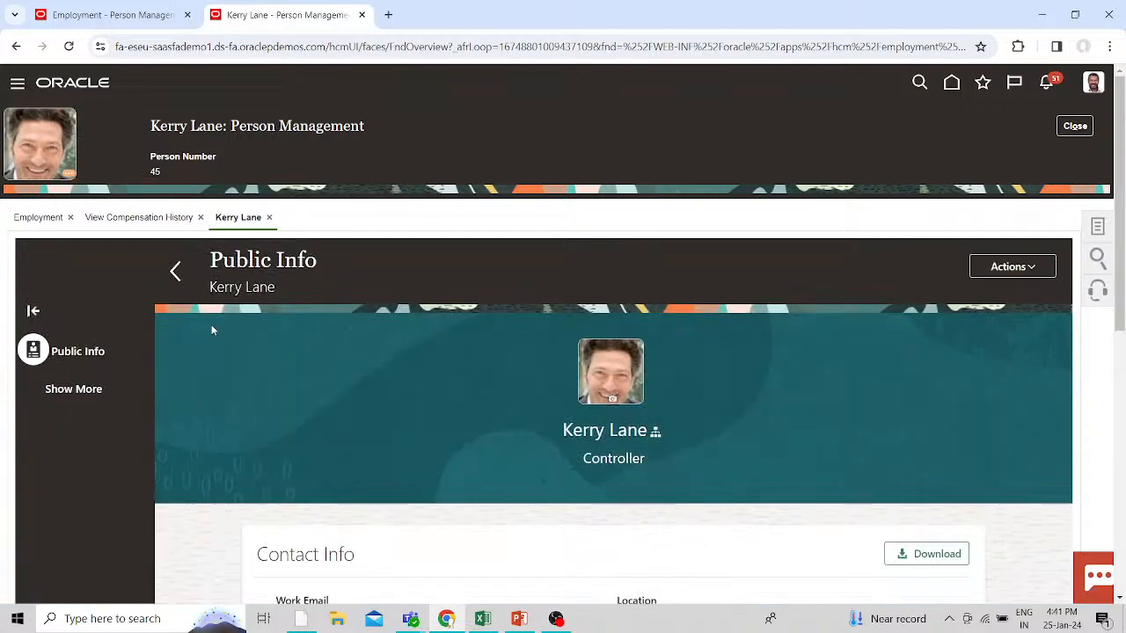
left_click(79, 389)
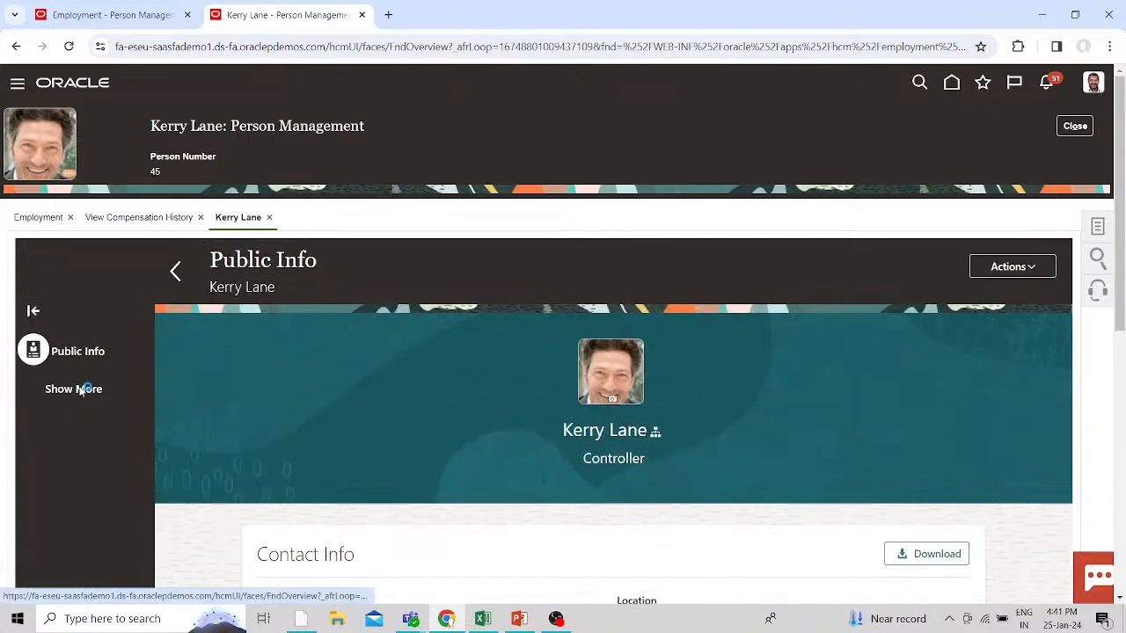
- Look through the employee's available sections and open the Compensation section
scroll(79, 392, "down", 8)
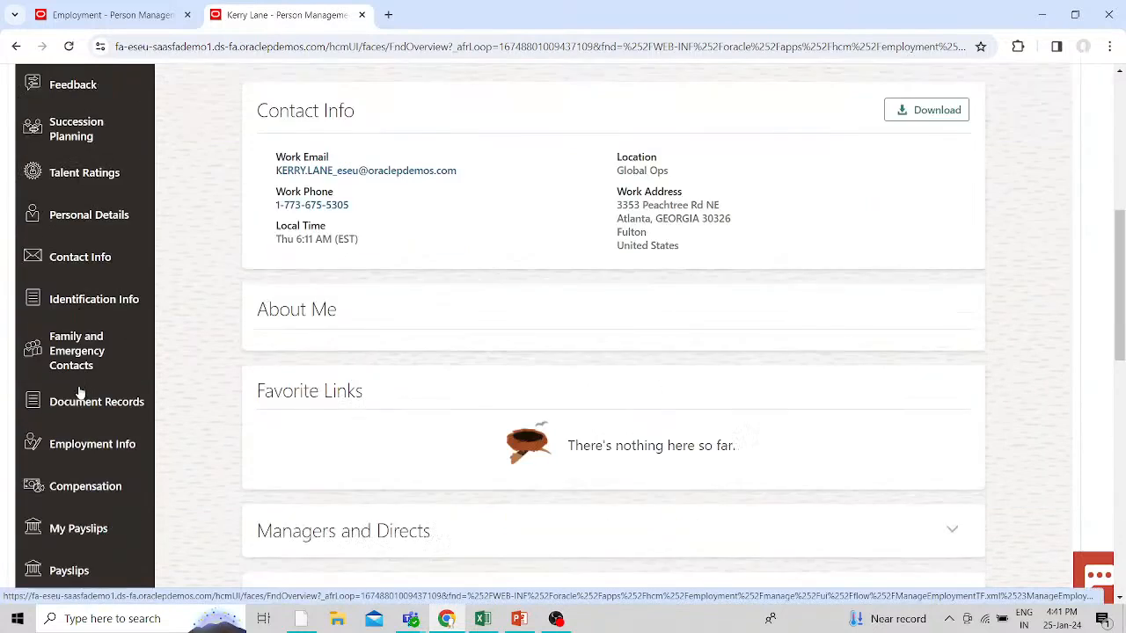
scroll(79, 393, "down", 5)
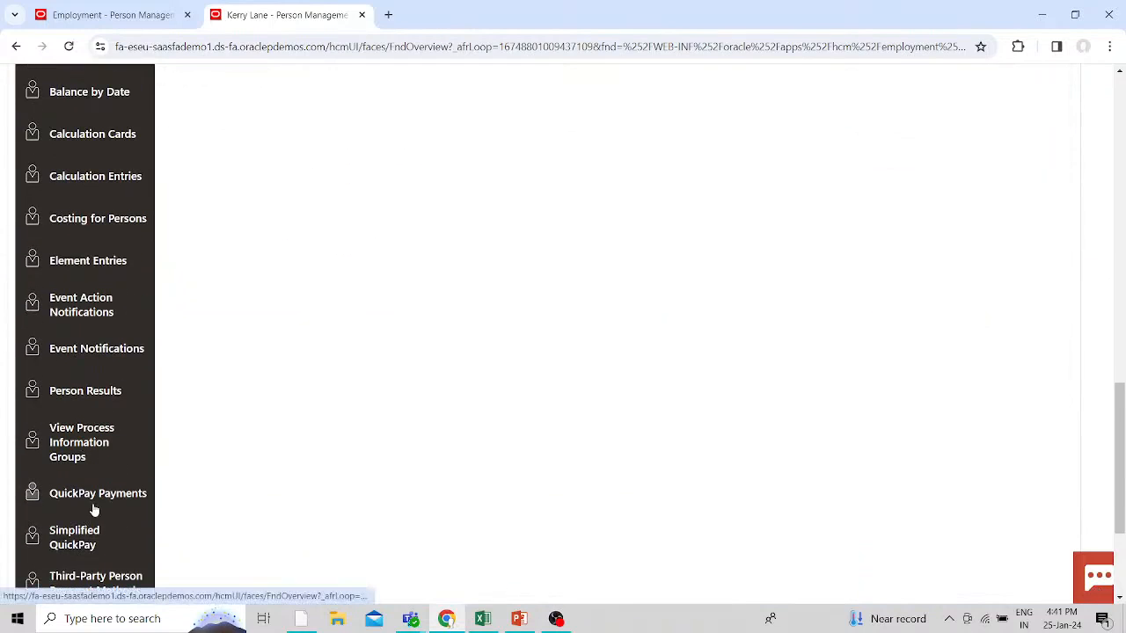
scroll(87, 454, "up", 1)
scroll(87, 454, "up", 1)
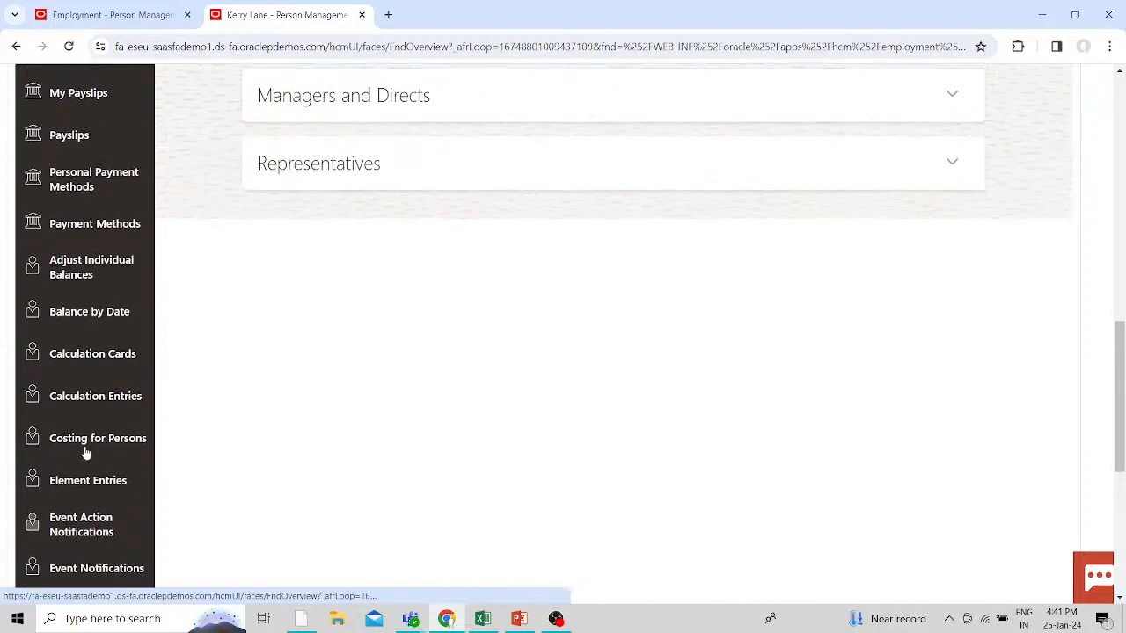
scroll(87, 454, "down", 2)
scroll(87, 454, "down", 2)
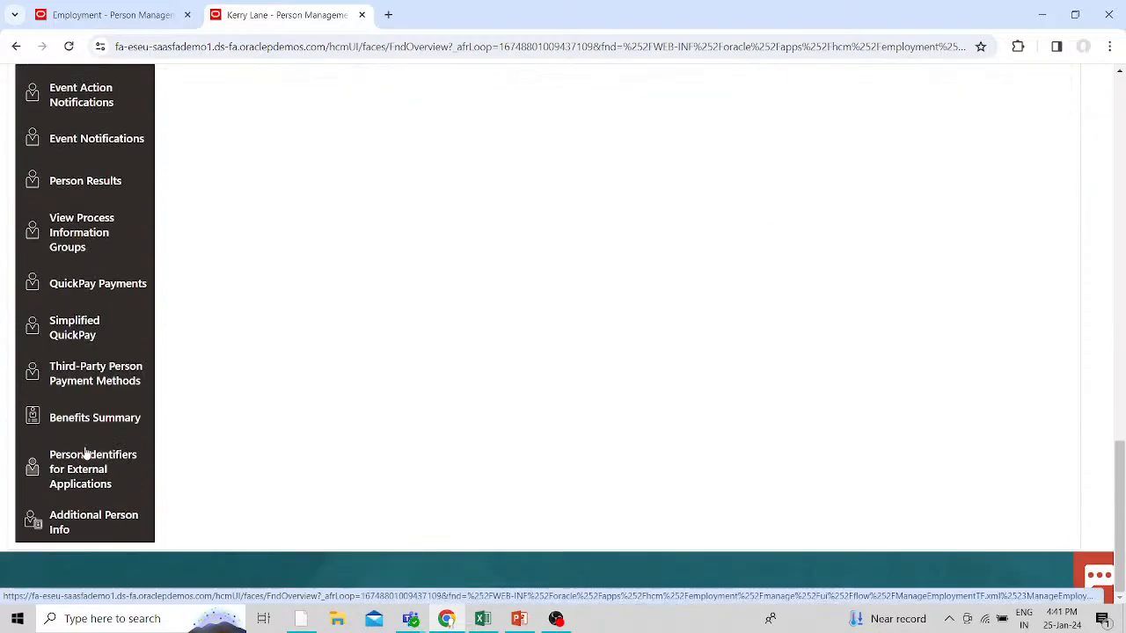
scroll(86, 454, "up", 2)
scroll(85, 454, "up", 3)
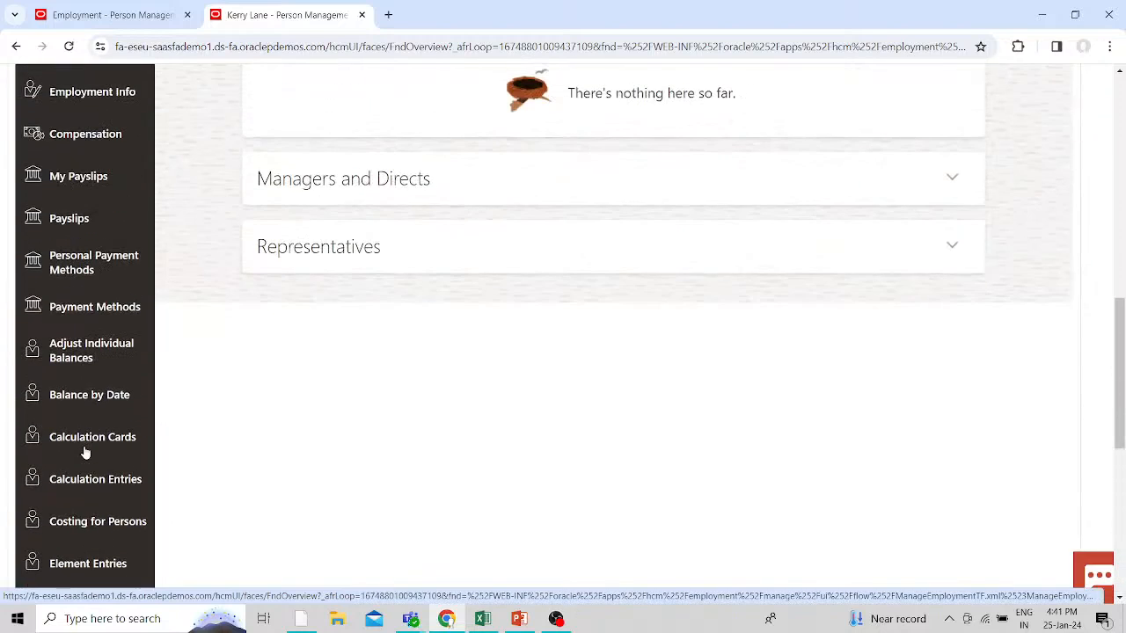
scroll(86, 454, "up", 1)
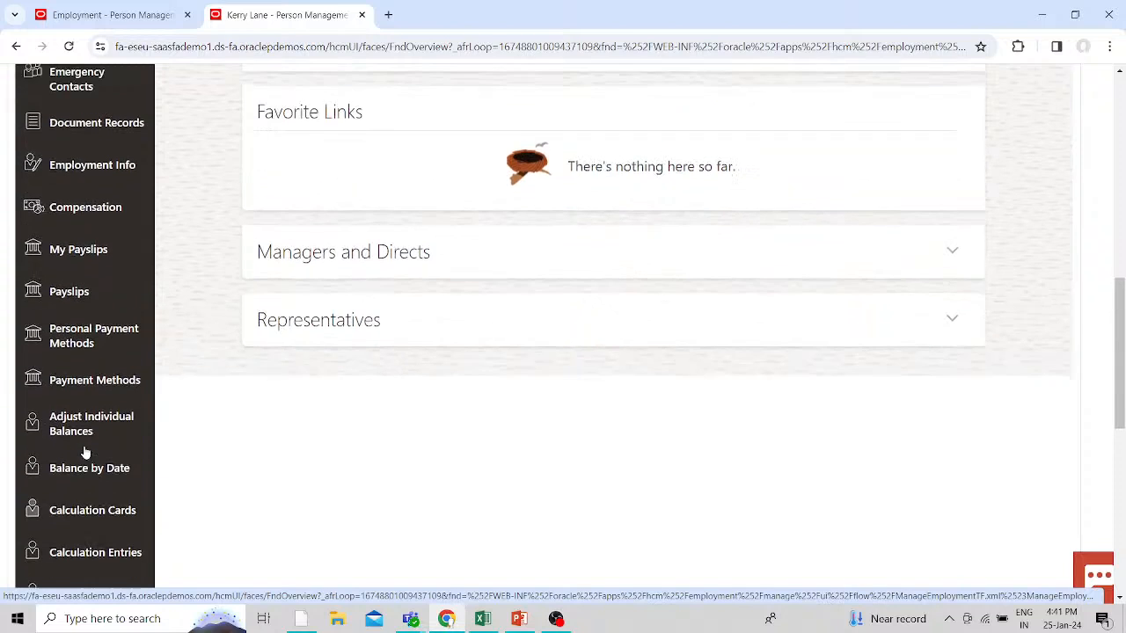
left_click(84, 209)
- Review the second employee's Current Salary details, including grade, compa-ratio, salary basis and legal employer
scroll(559, 370, "down", 2)
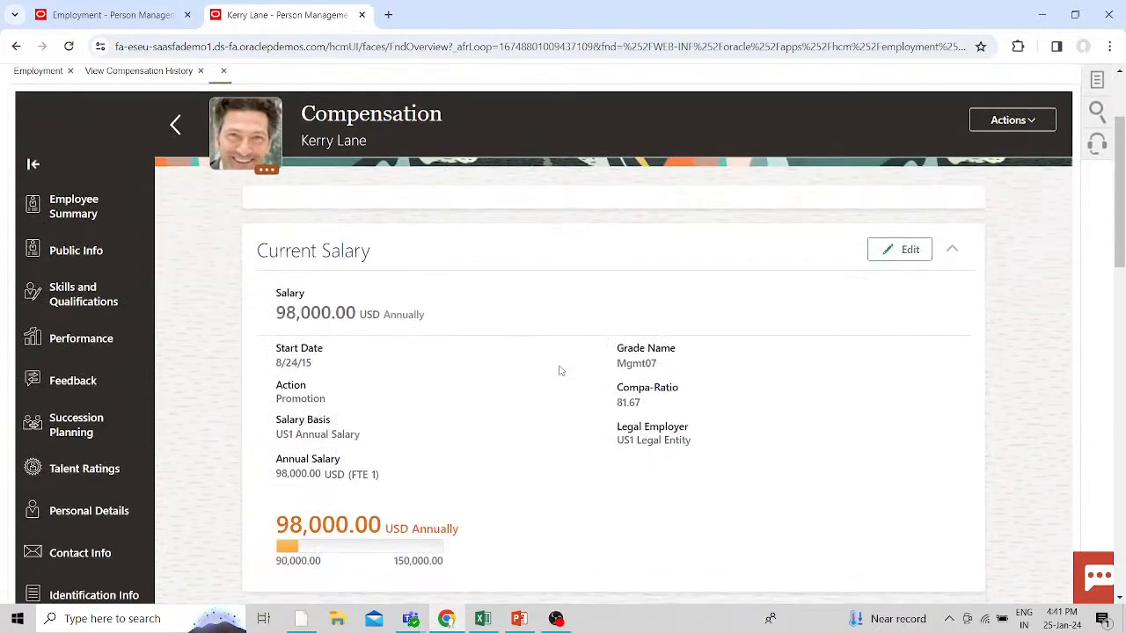
scroll(560, 370, "down", 1)
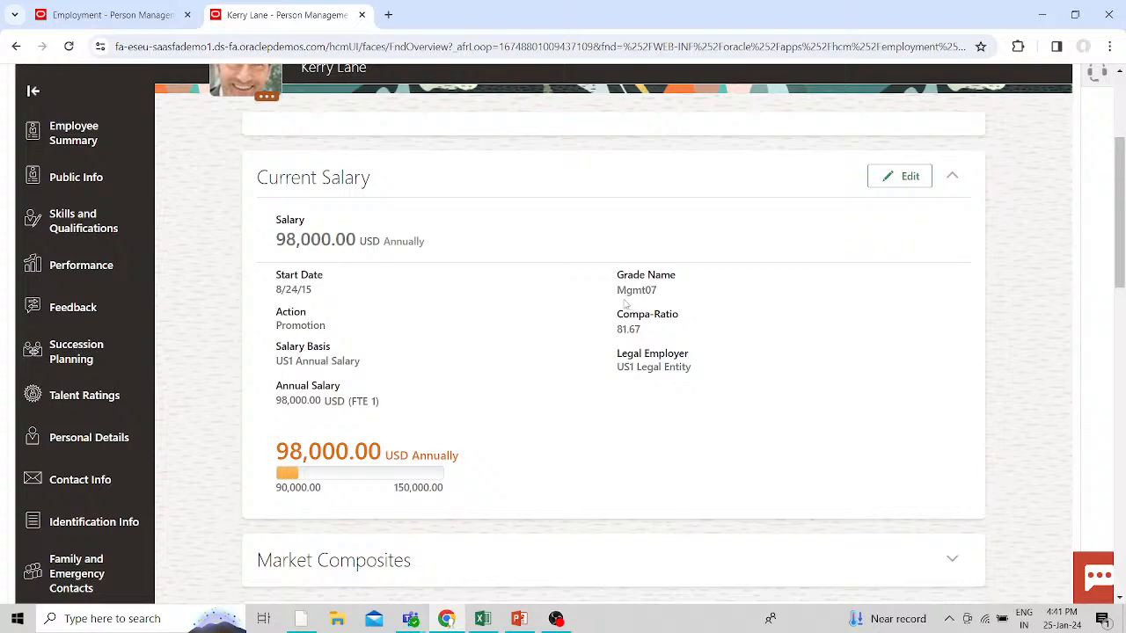
scroll(681, 408, "up", 3)
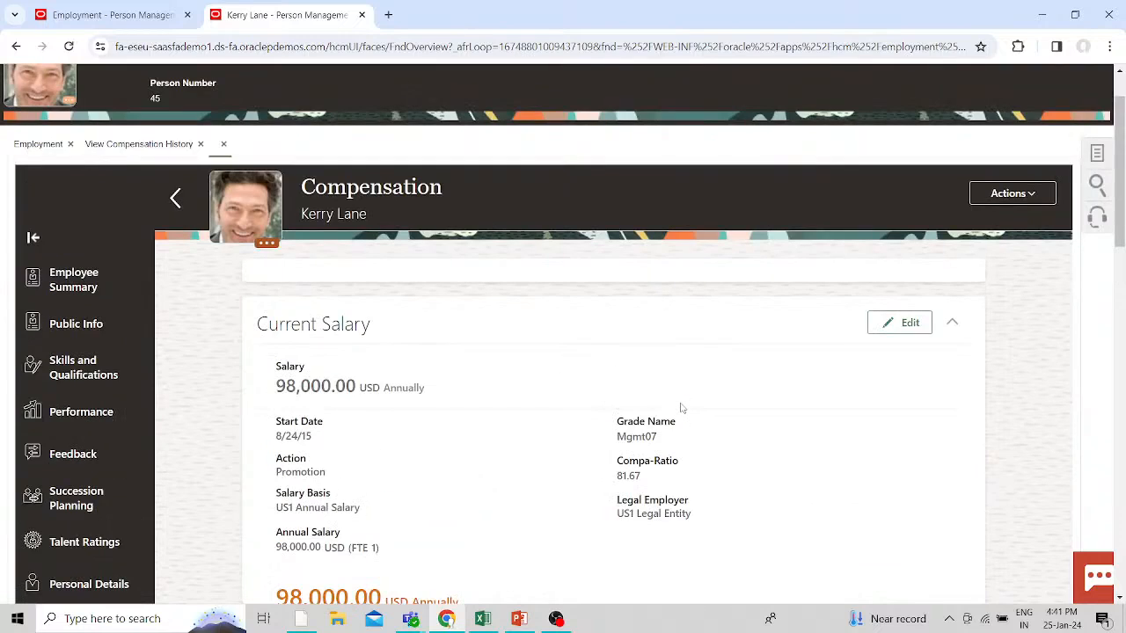
scroll(681, 407, "down", 3)
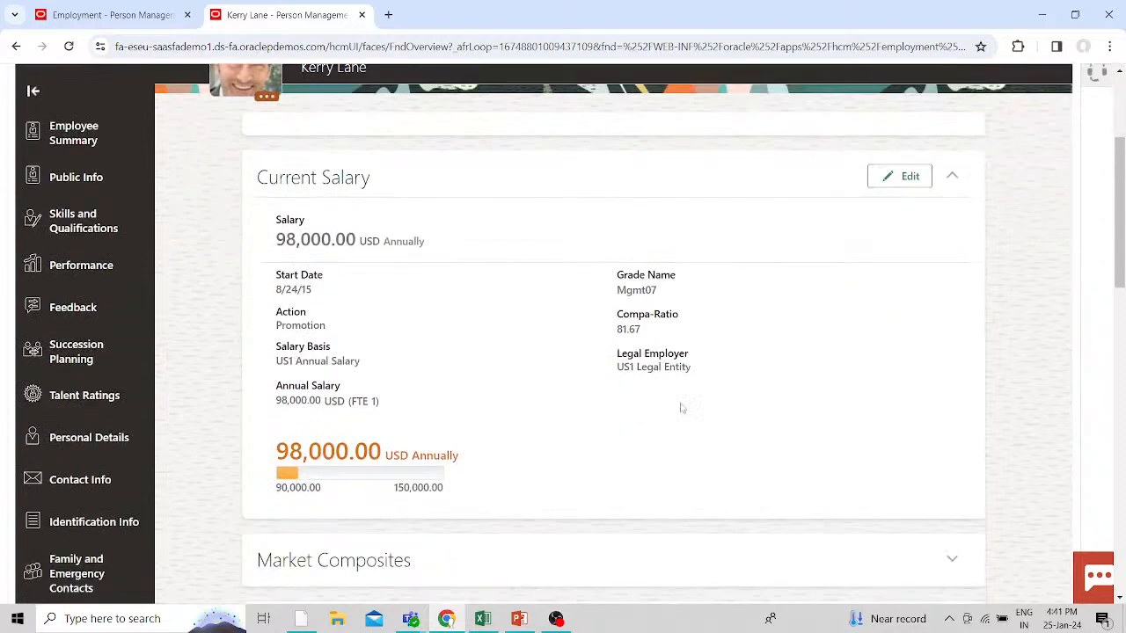
scroll(681, 407, "down", 3)
scroll(682, 407, "up", 6)
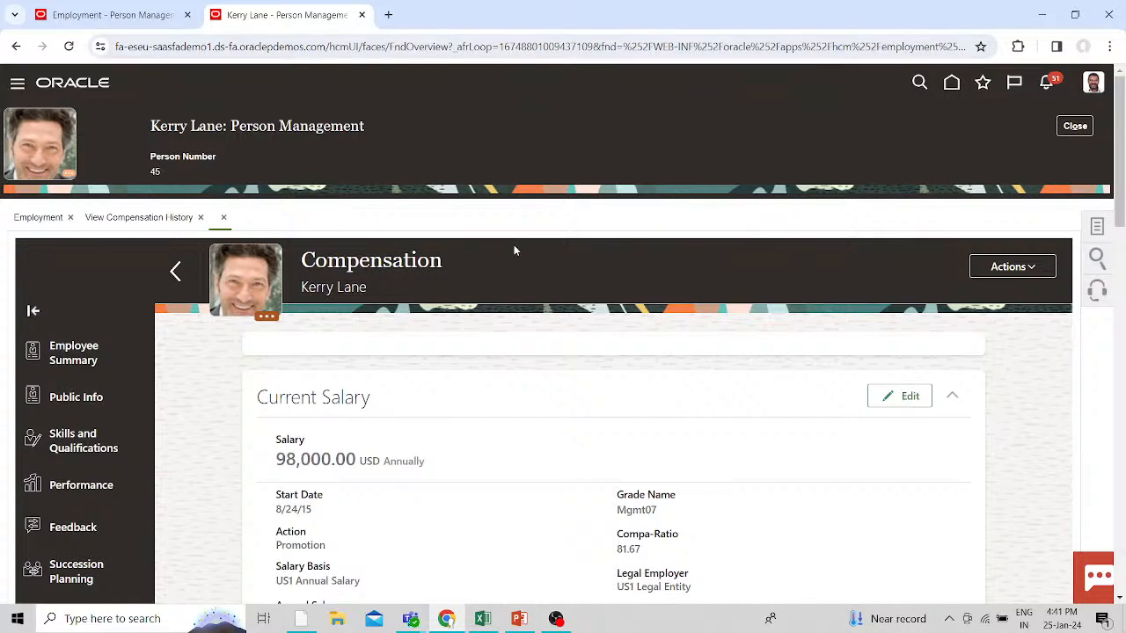
- Return to the home page, close the earlier Employment browser tab, and open the Person Management app
left_click(956, 84)
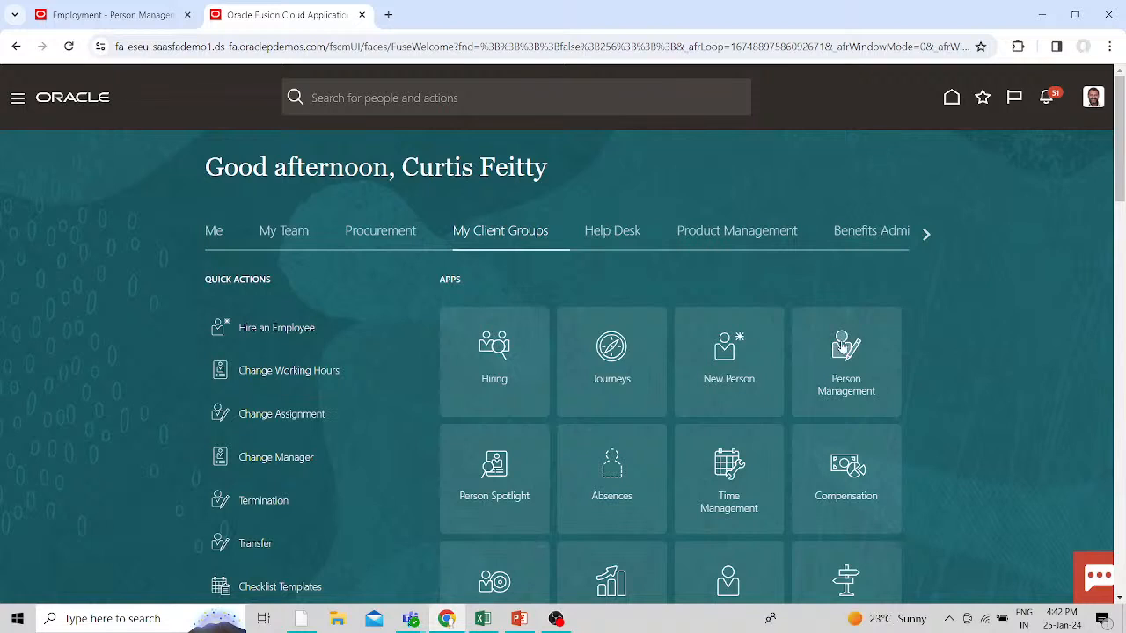
left_click(186, 14)
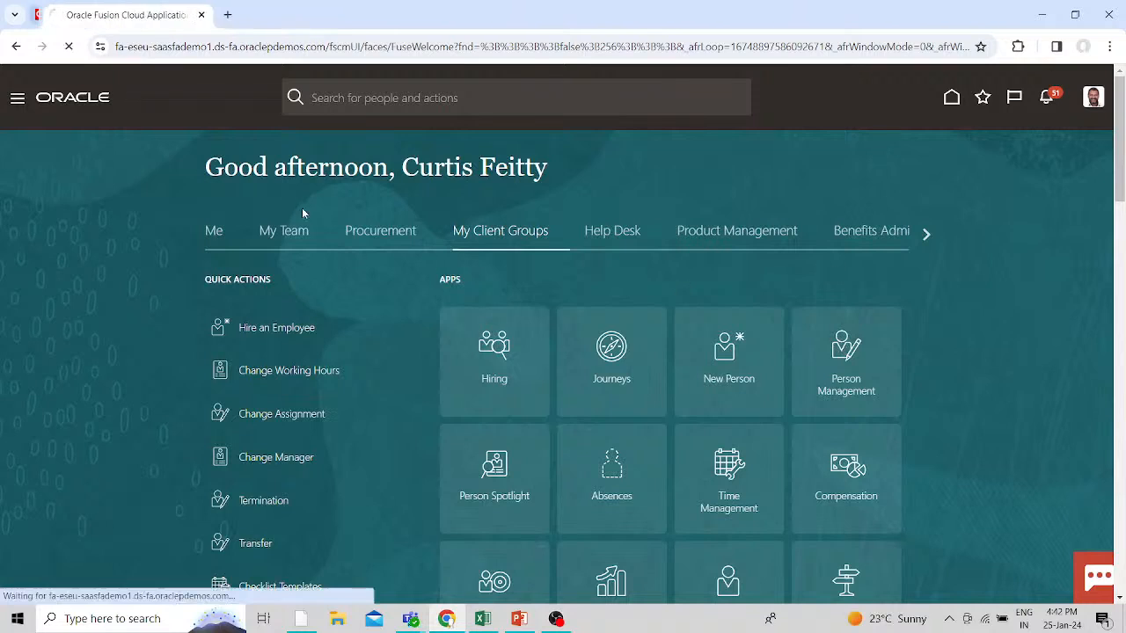
left_click(805, 405)
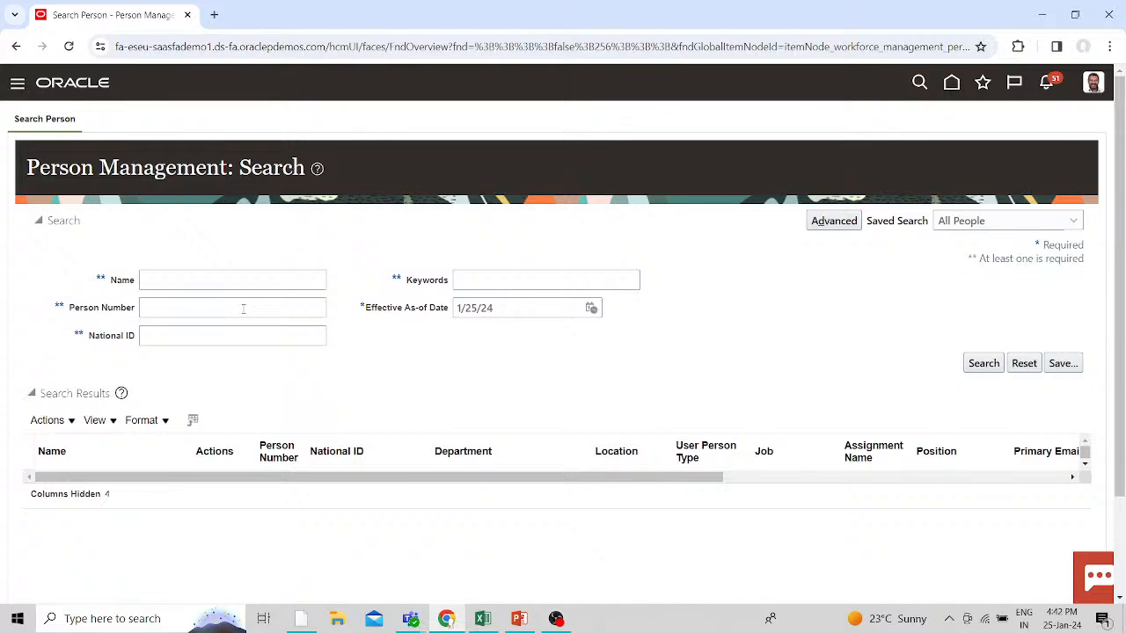
- Search for a third employee by person number and open that employee's employment record
left_click(240, 307)
type("0")
type("4")
key("Return")
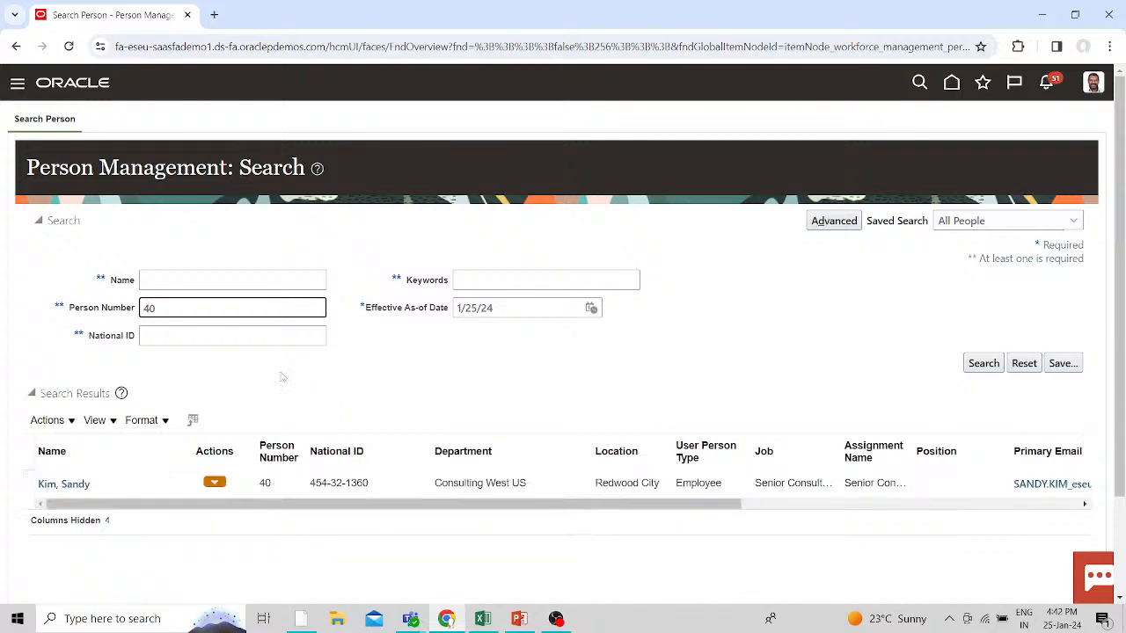
left_click(59, 488)
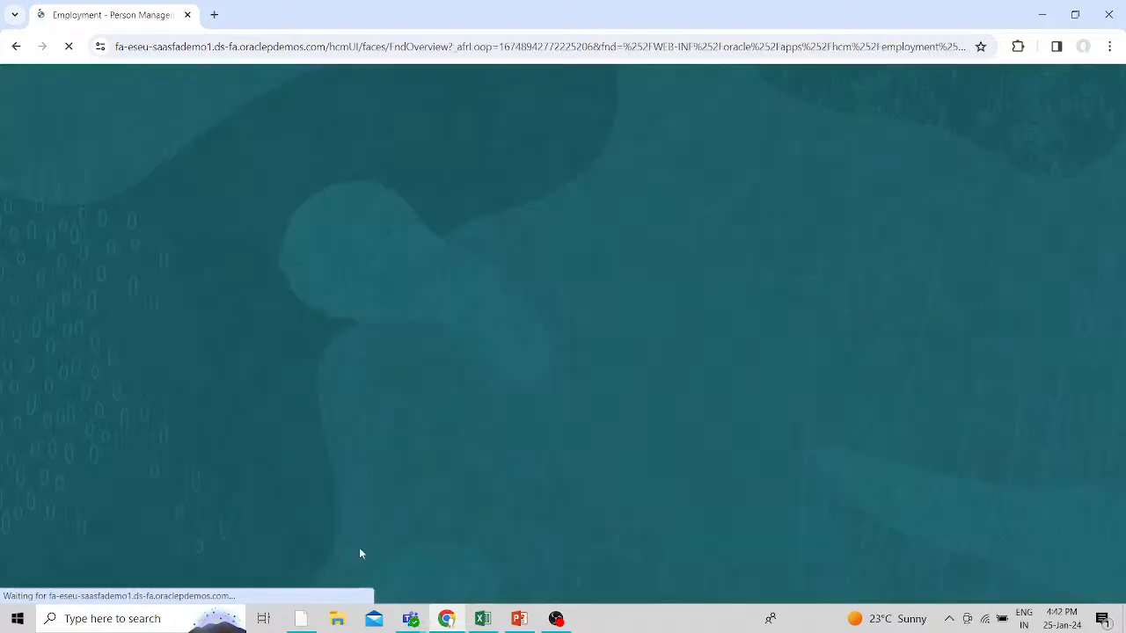
- Start an employment update on the Senior Consultant assignment effective 1/25/24 with action Promotion and action reason Performance
scroll(627, 437, "down", 2)
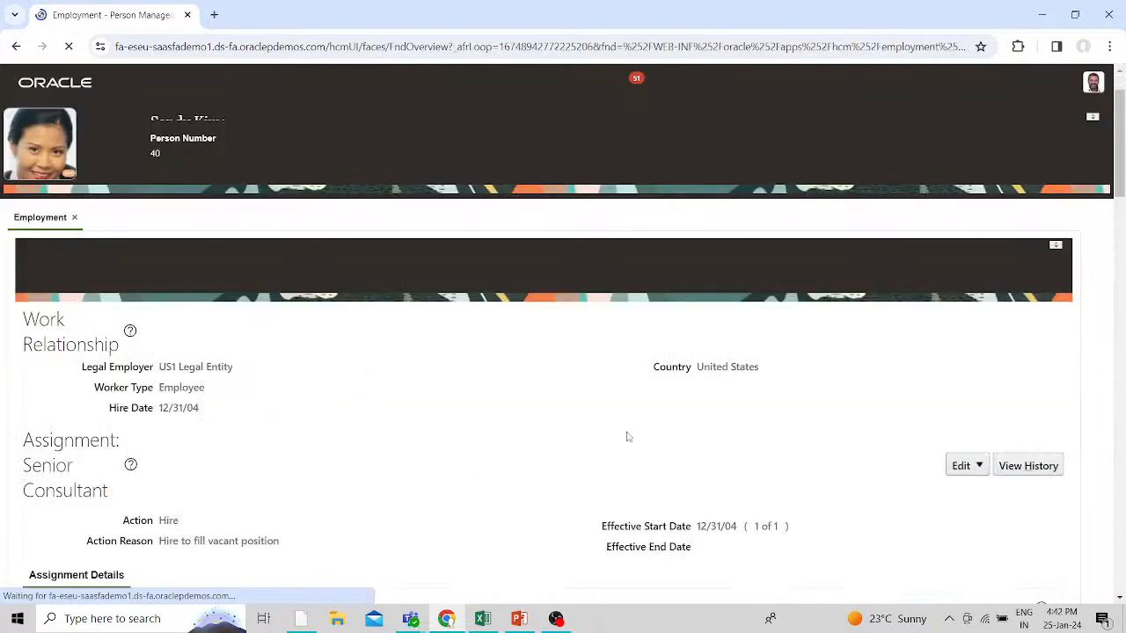
scroll(621, 441, "down", 3)
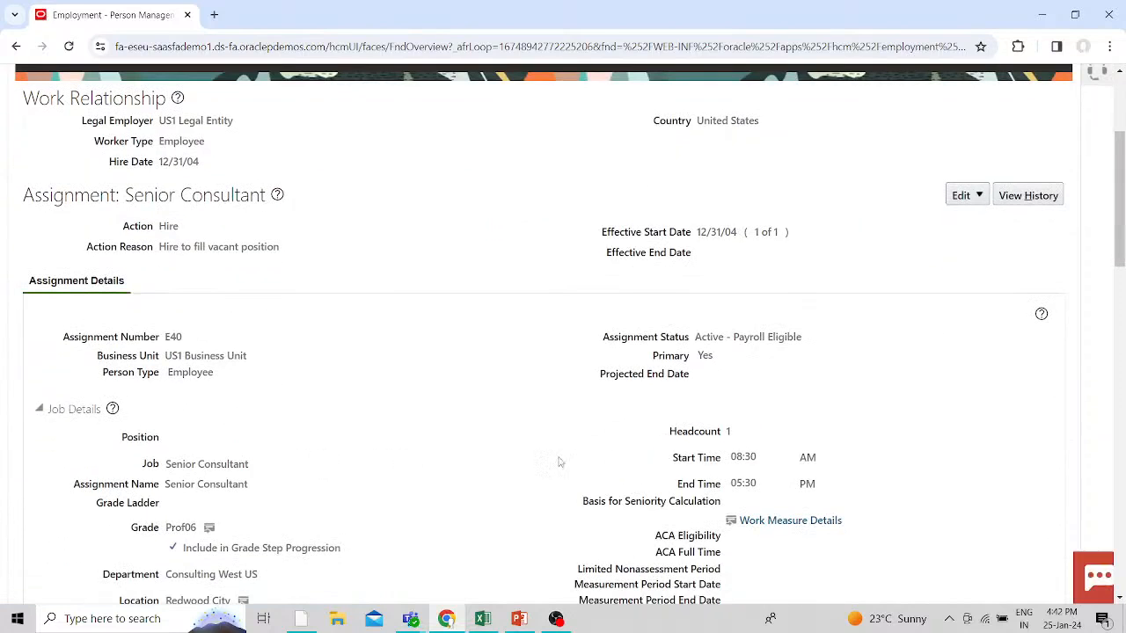
scroll(560, 460, "up", 3)
left_click(975, 349)
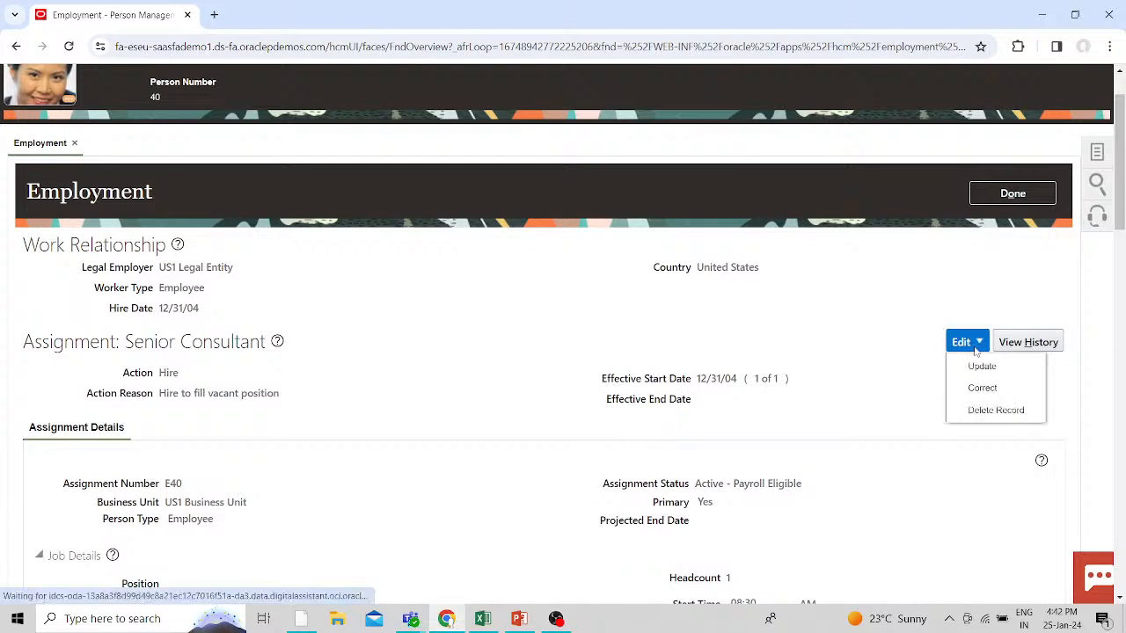
left_click(976, 370)
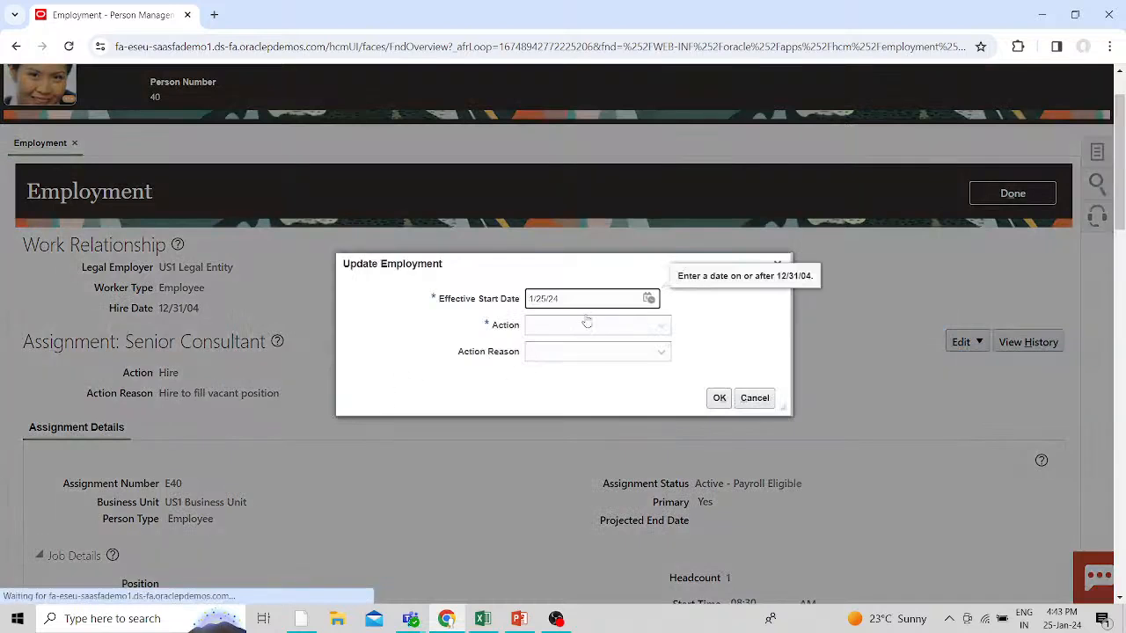
left_click(594, 326)
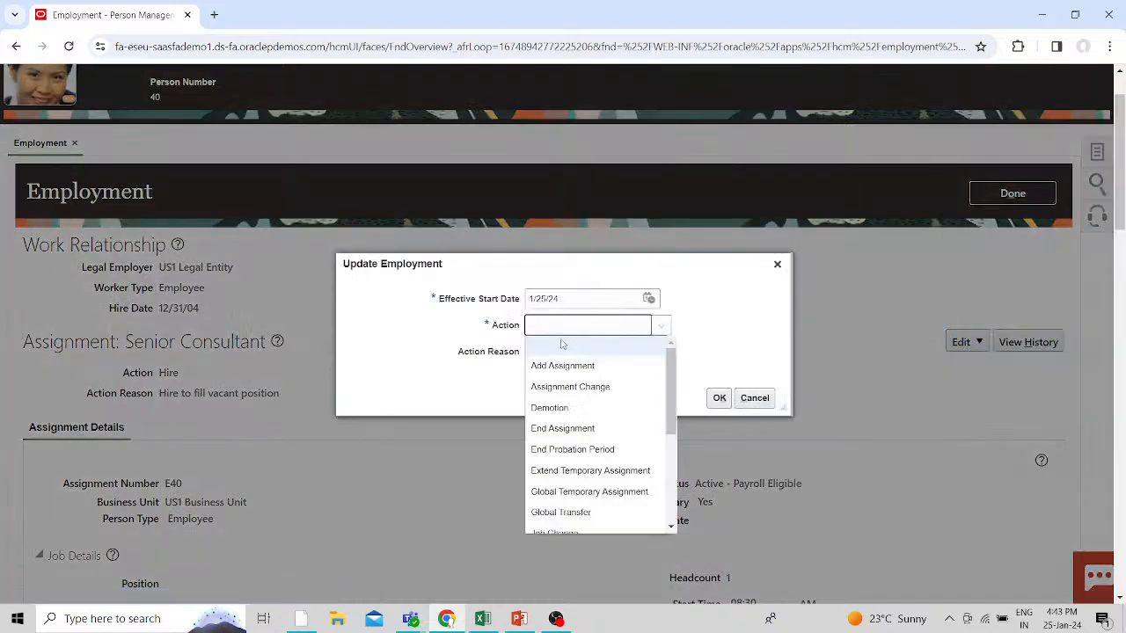
scroll(545, 384, "down", 1)
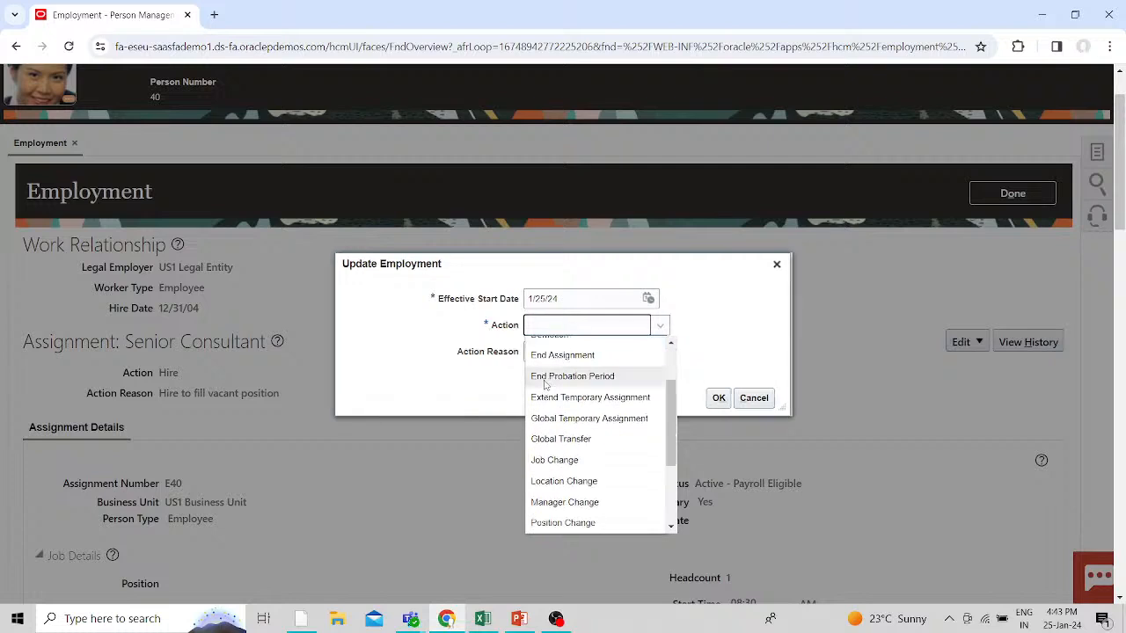
scroll(544, 385, "down", 1)
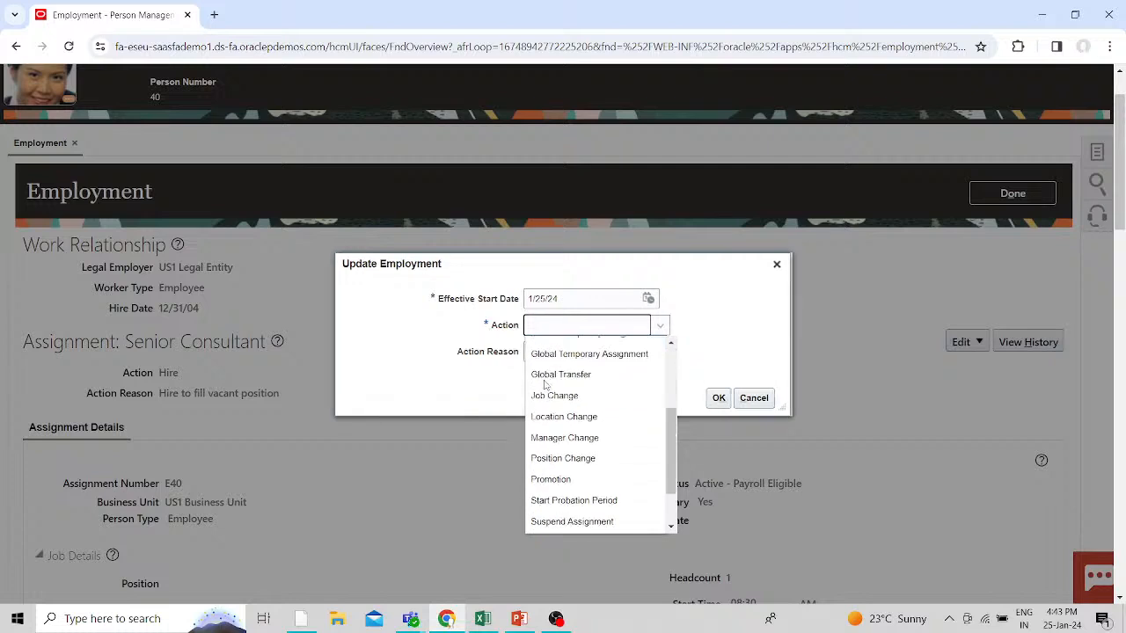
left_click(549, 471)
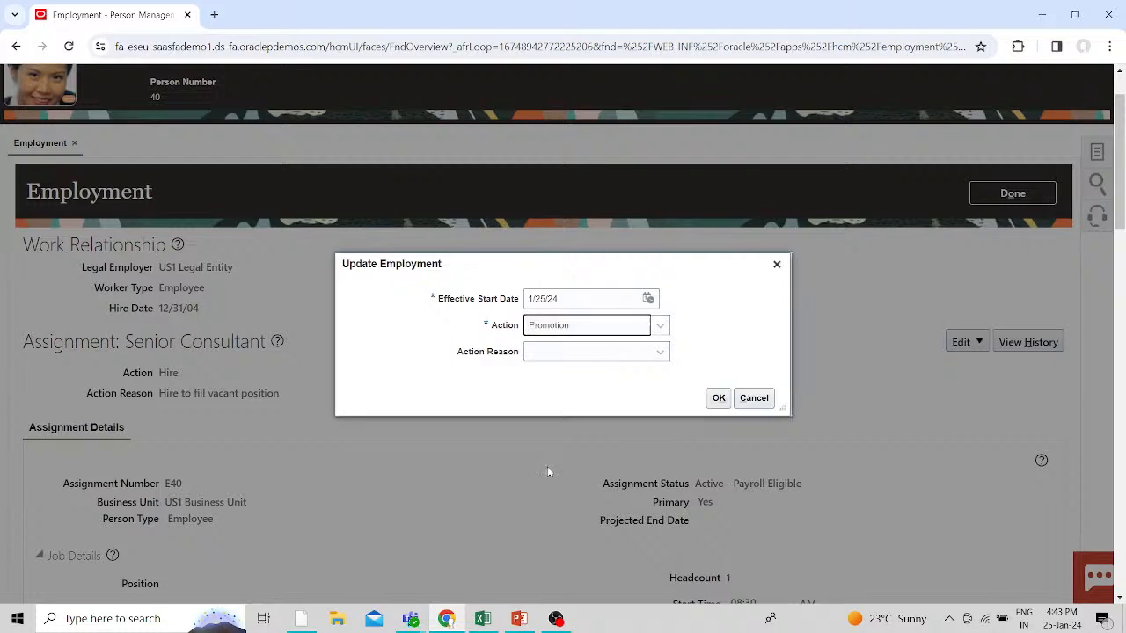
left_click(614, 356)
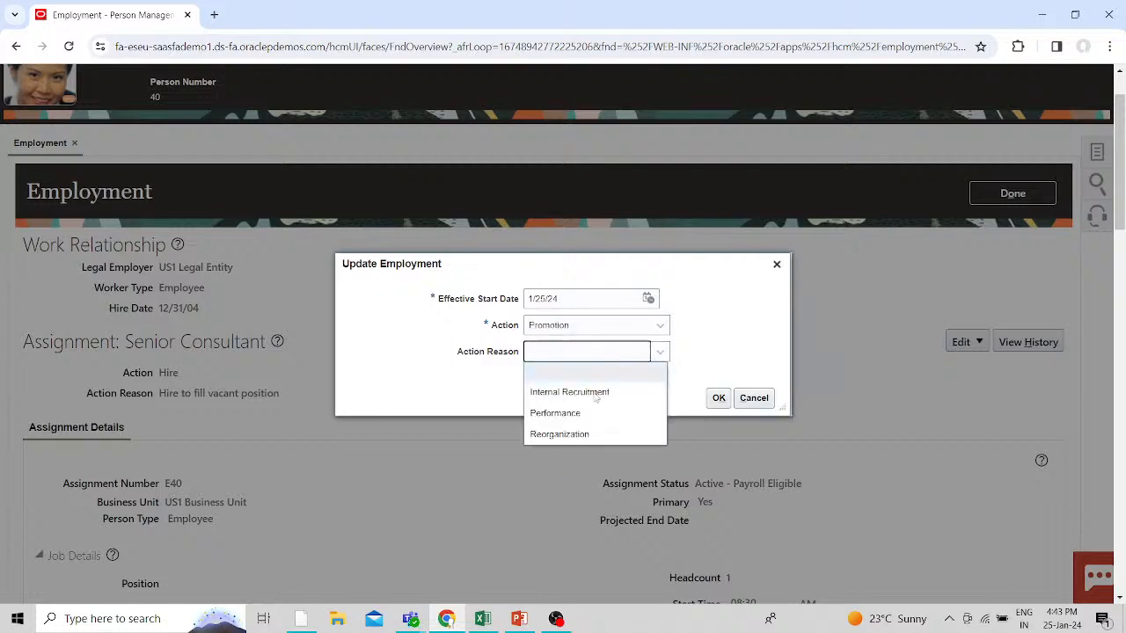
left_click(543, 413)
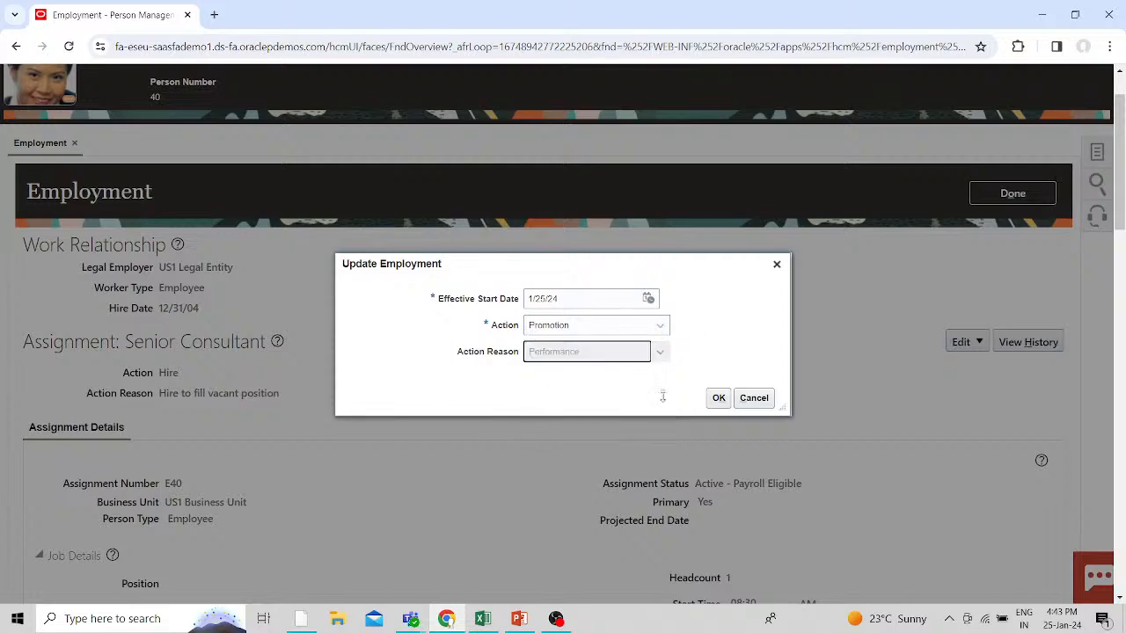
left_click(715, 401)
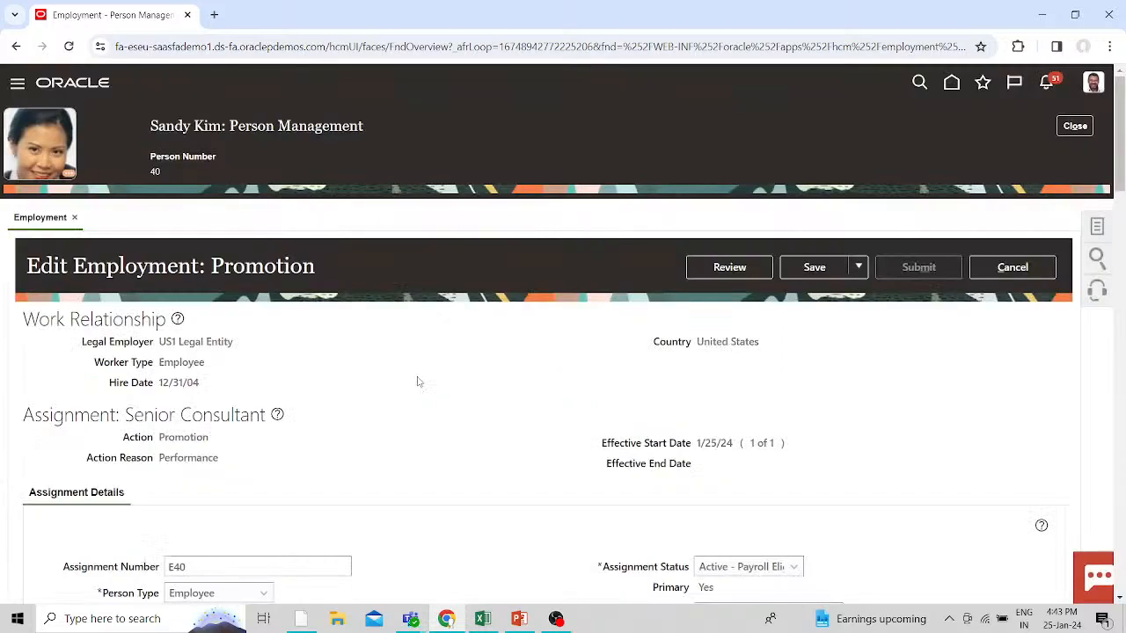
- Set the job in the promotion's job details to Manager with code JOB027, found by searching for MANAGER
scroll(418, 381, "down", 2)
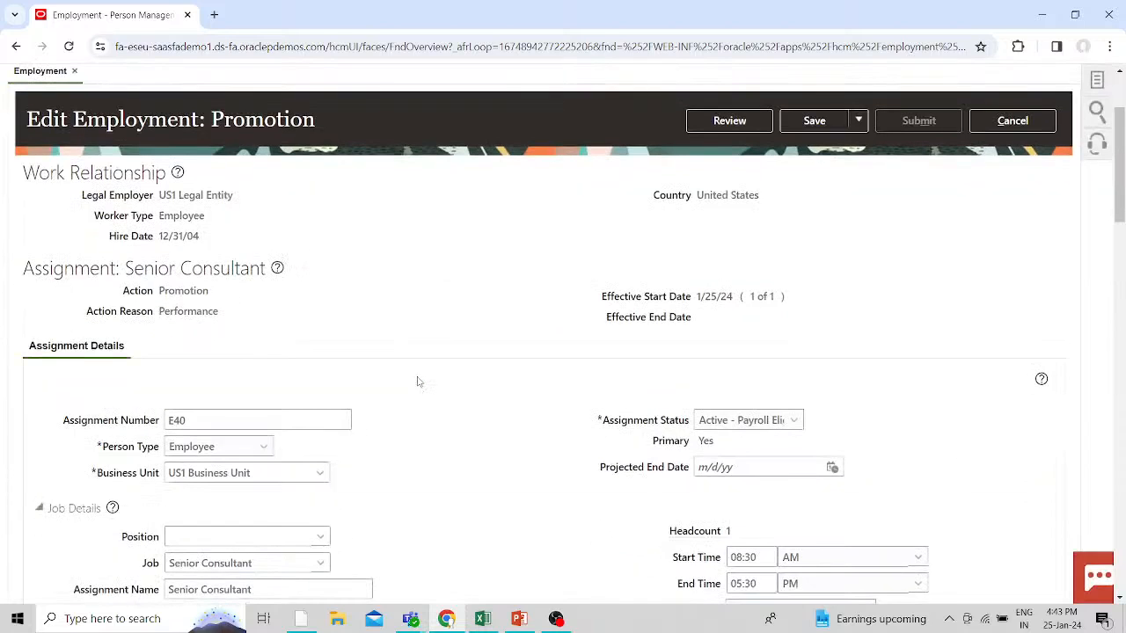
scroll(419, 381, "down", 3)
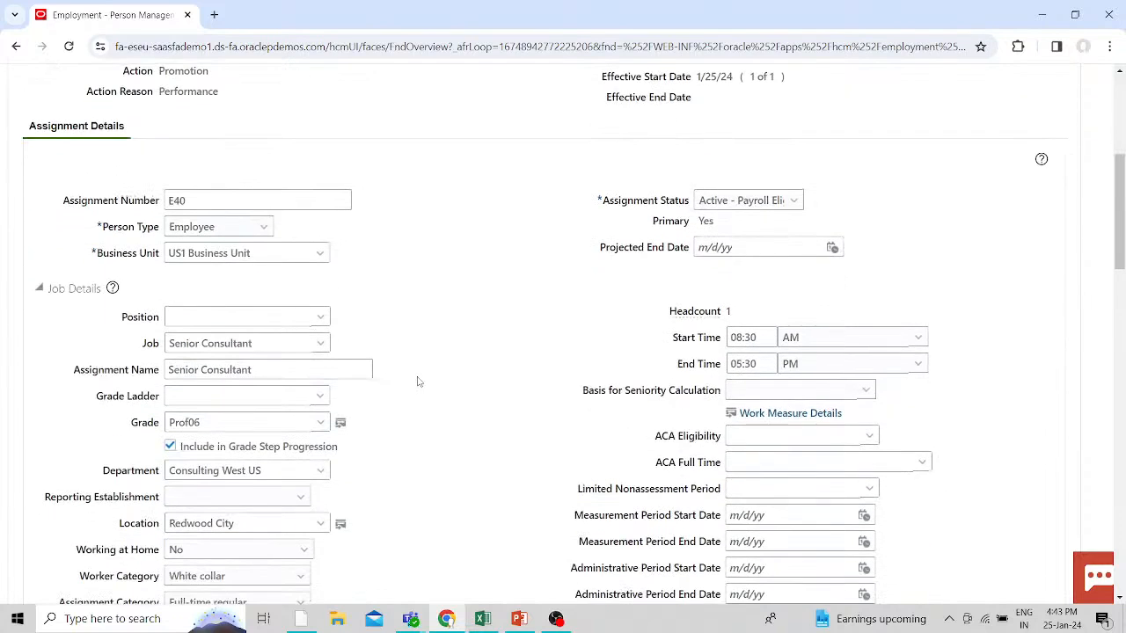
scroll(419, 381, "down", 1)
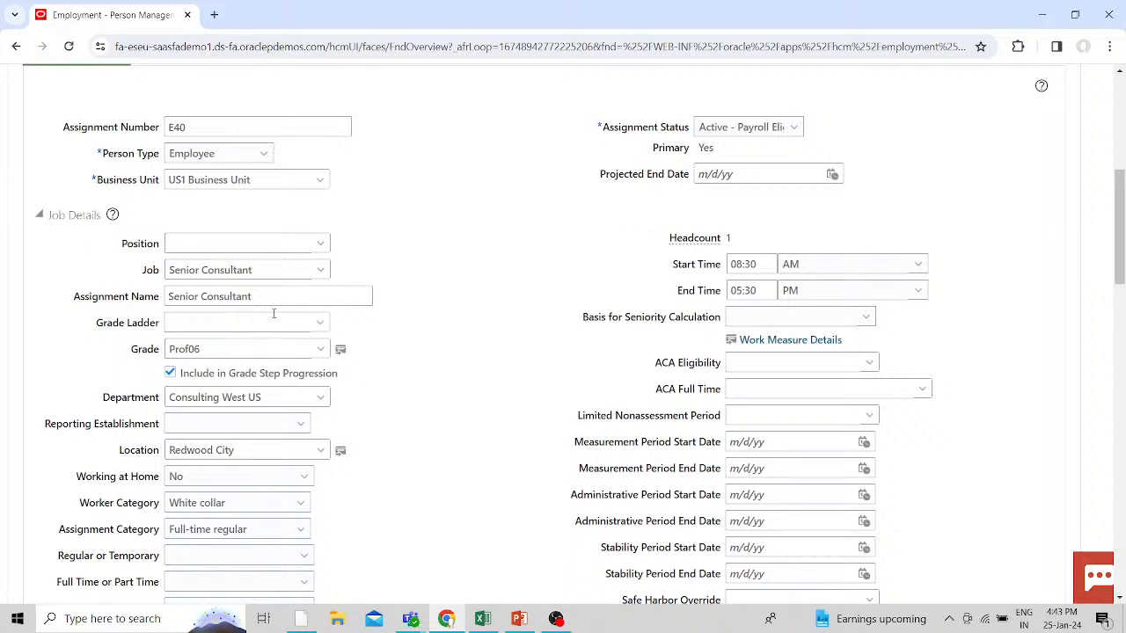
left_click(320, 269)
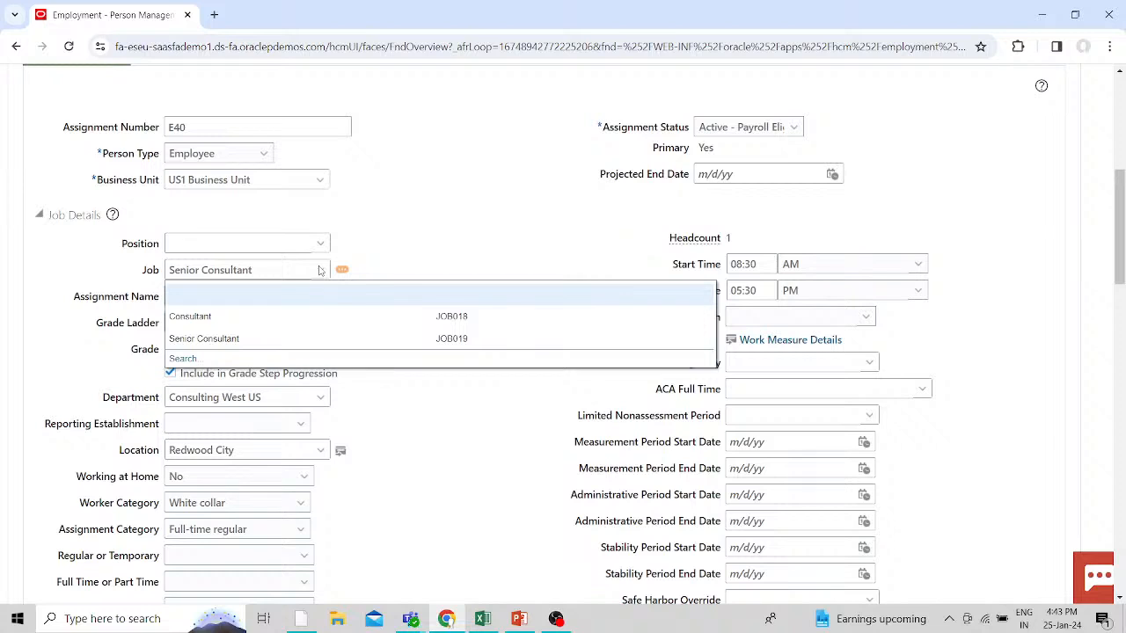
left_click(305, 369)
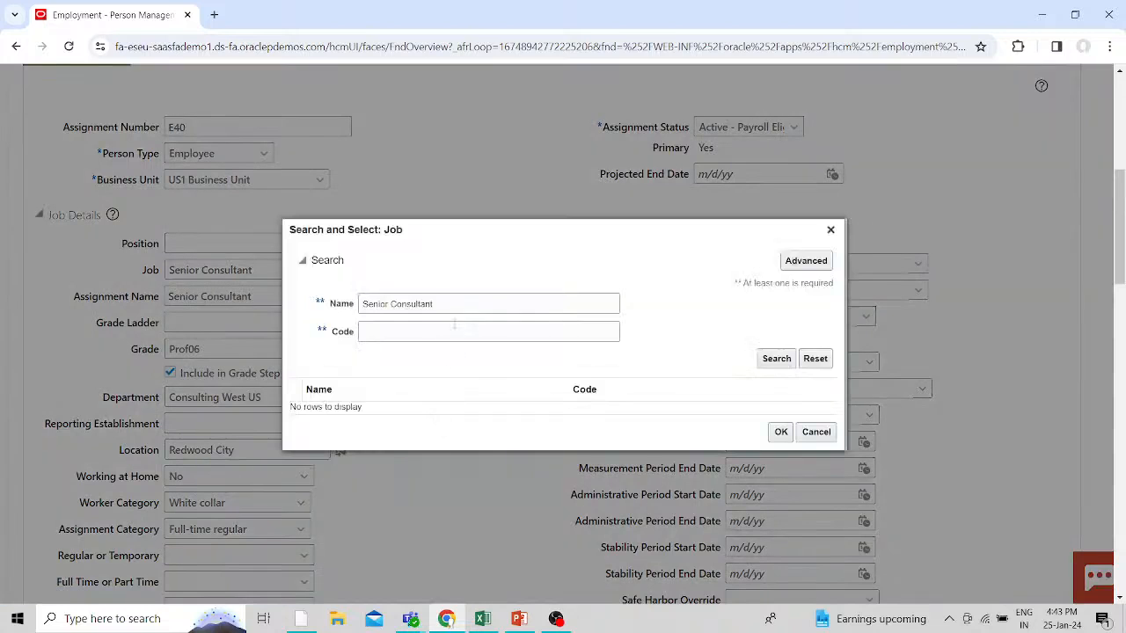
left_click_drag(477, 304, 355, 306)
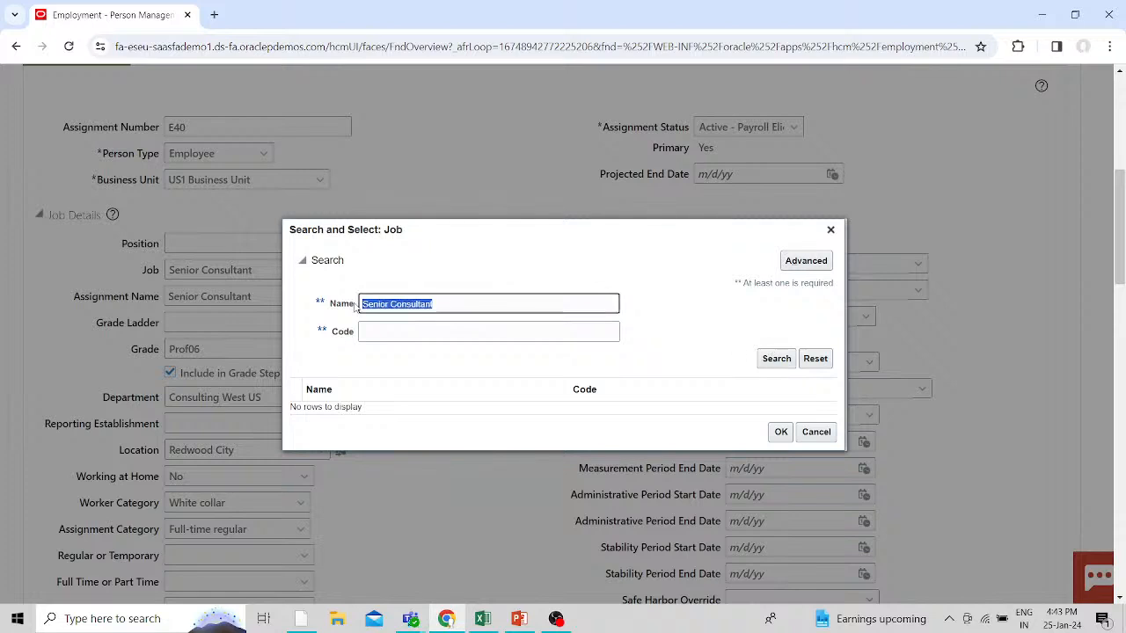
key("BackSpace")
type("m")
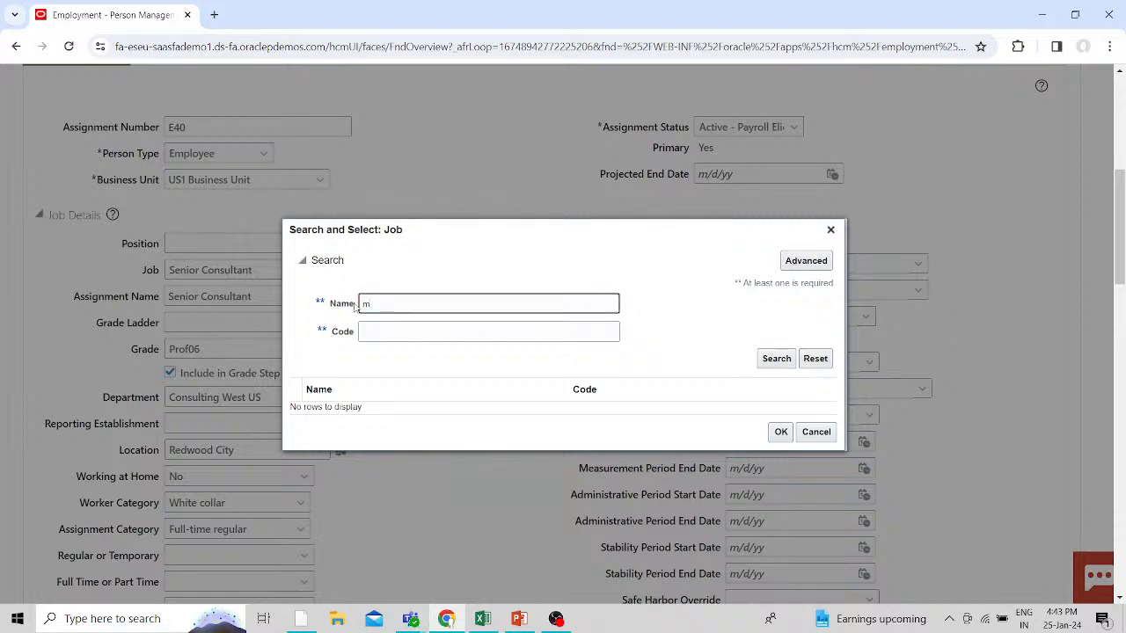
type("MANAGER")
key("Return")
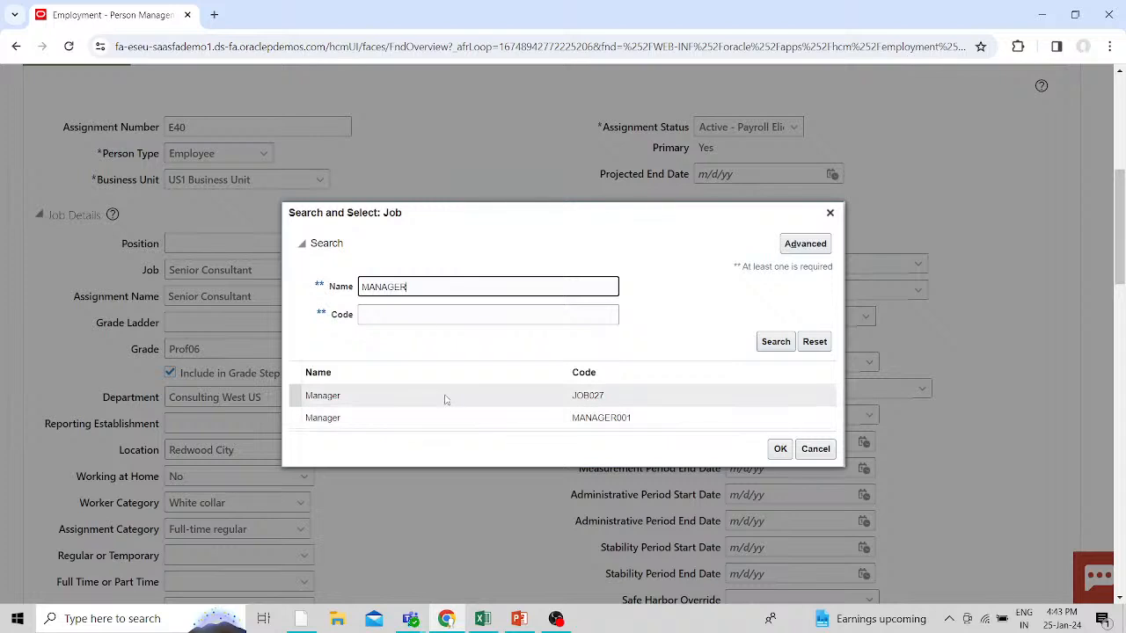
left_click(445, 399)
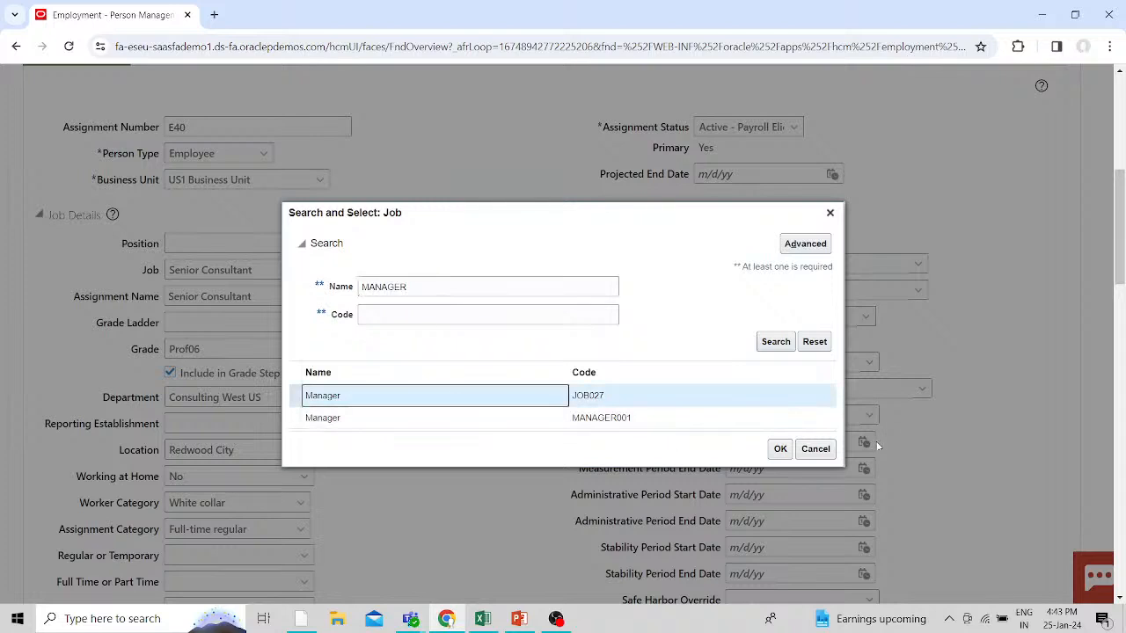
left_click(780, 449)
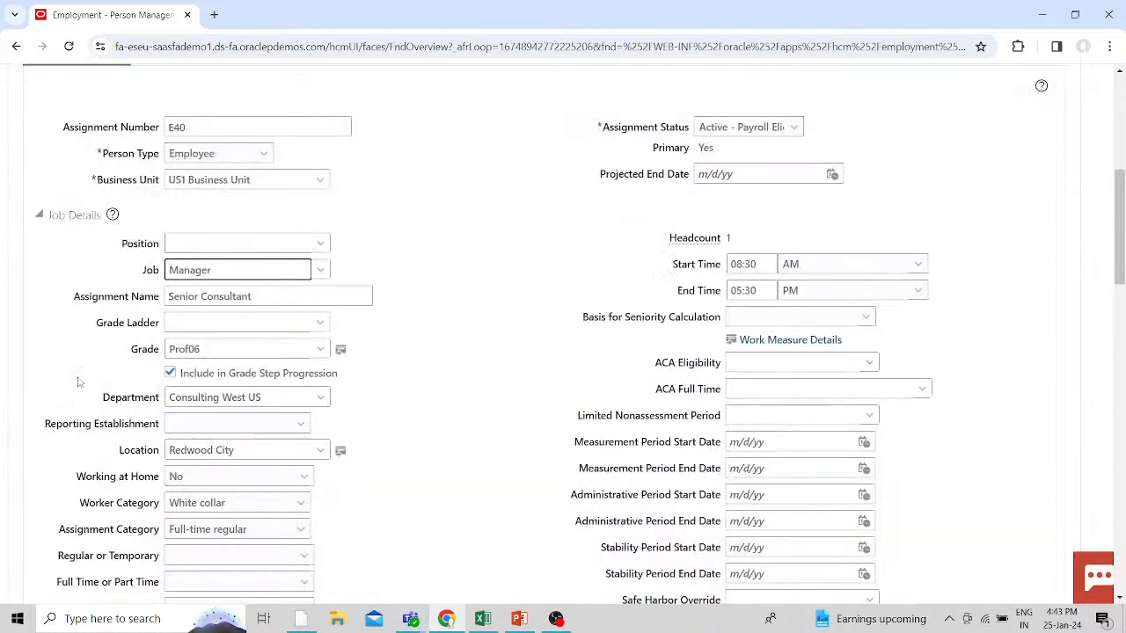
left_click(509, 420)
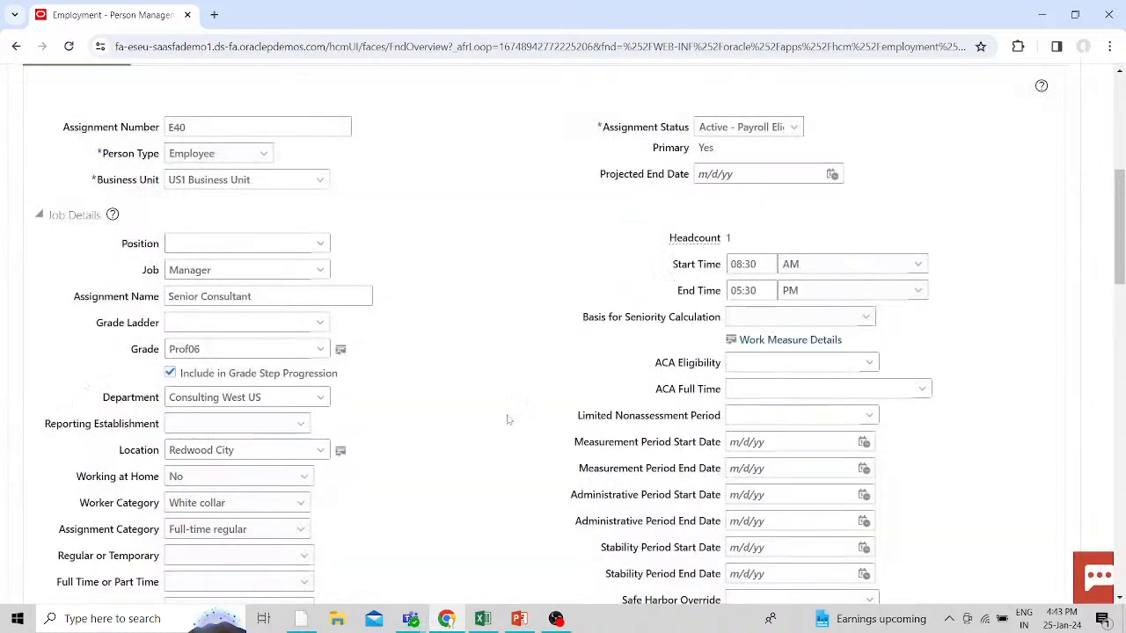
- Open the full position search for the assignment and search for positions named MANAGER
left_click(320, 244)
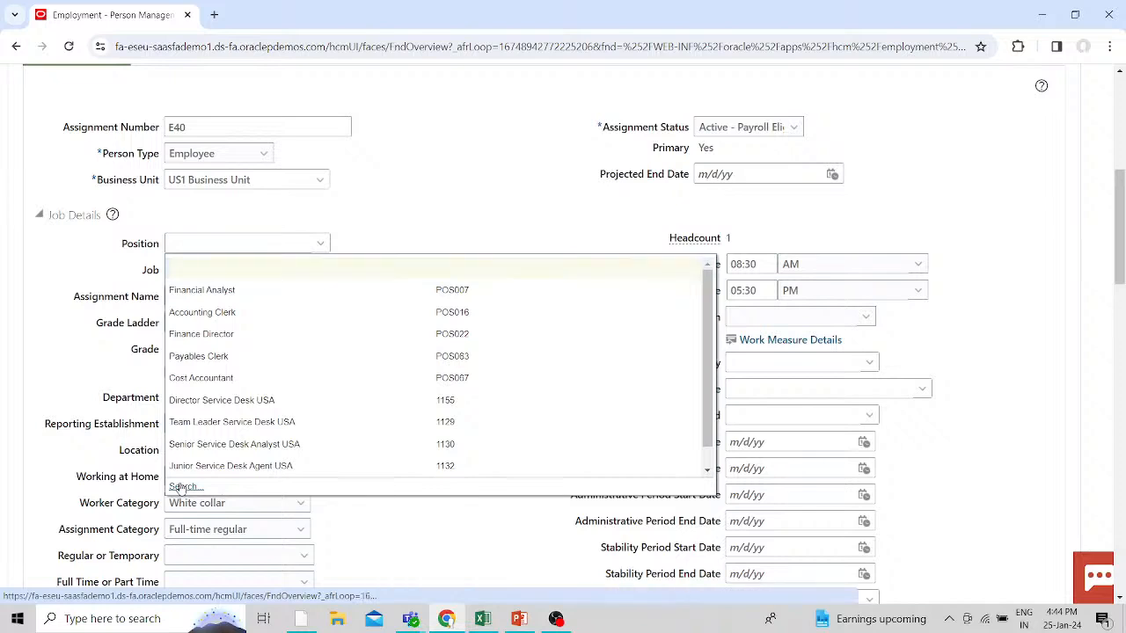
left_click(182, 486)
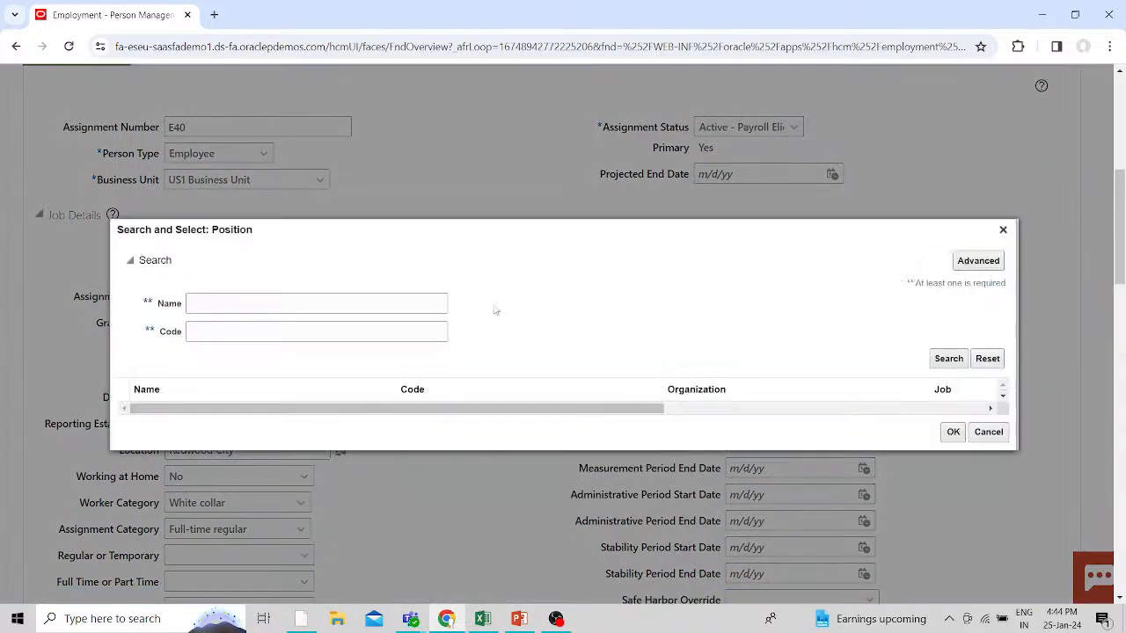
left_click(206, 302)
type("MANAGER")
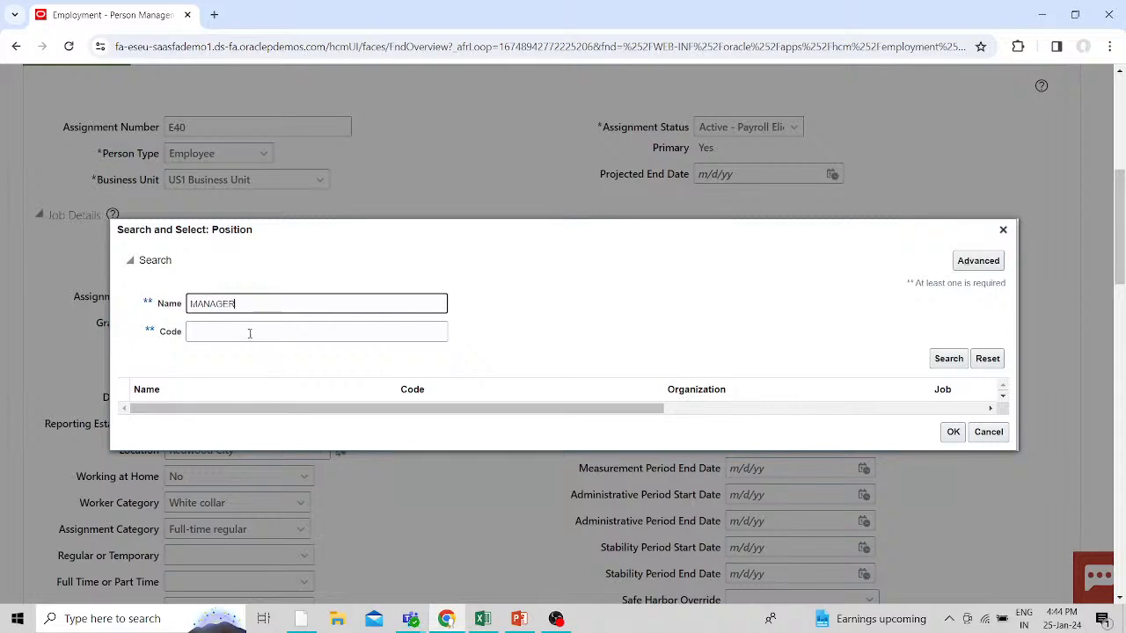
left_click(947, 357)
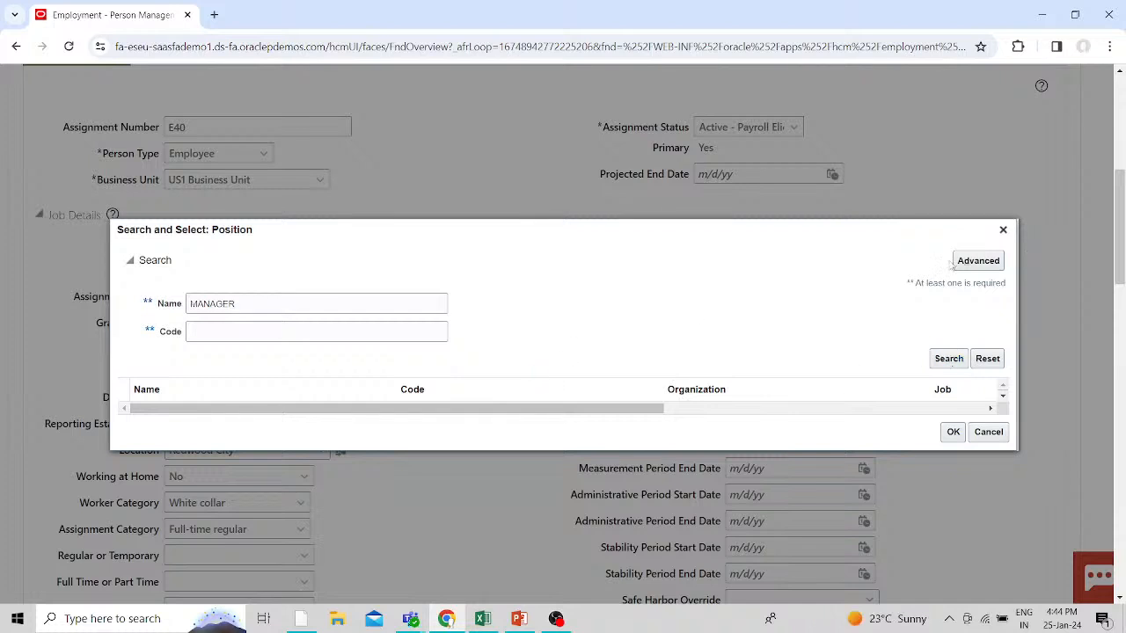
- Run an advanced position search for names that do not contain XXX
left_click(979, 261)
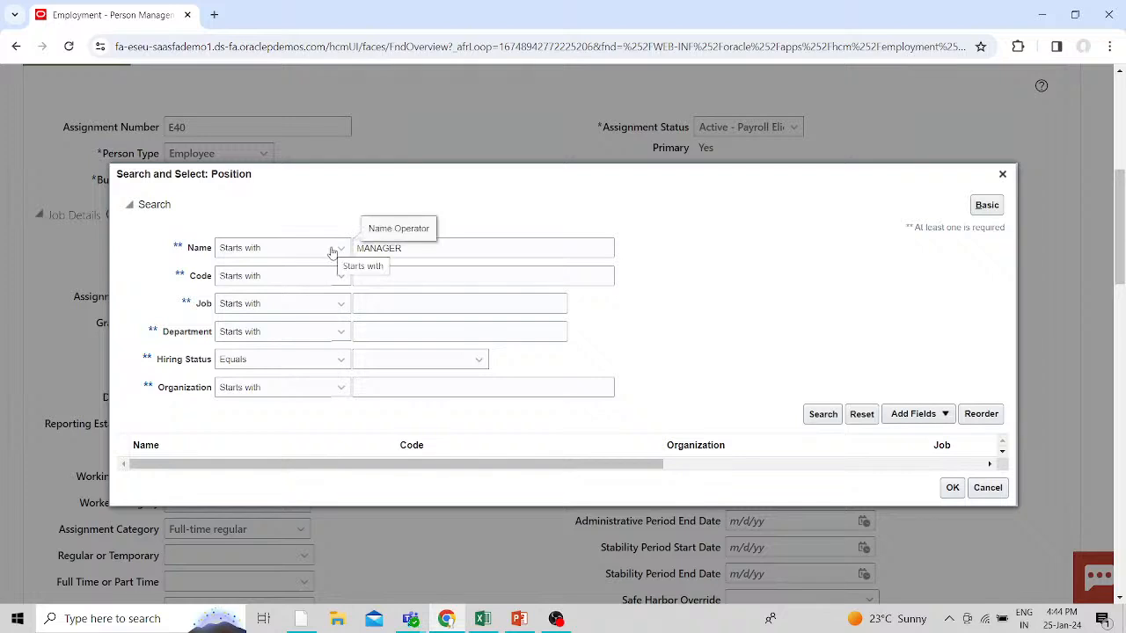
left_click(335, 251)
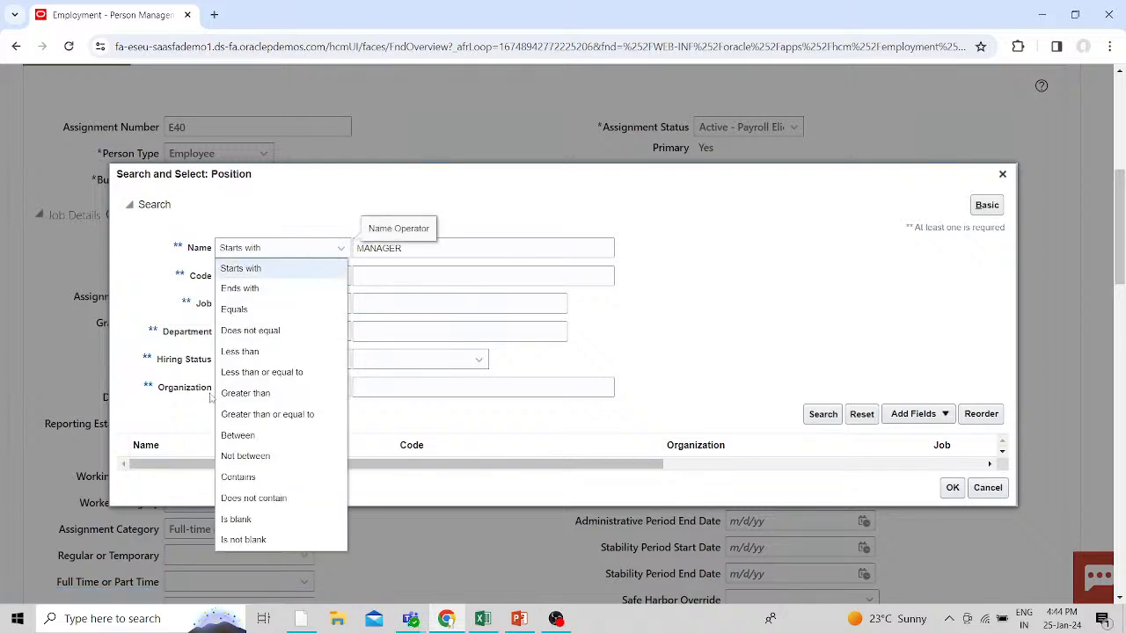
left_click(260, 498)
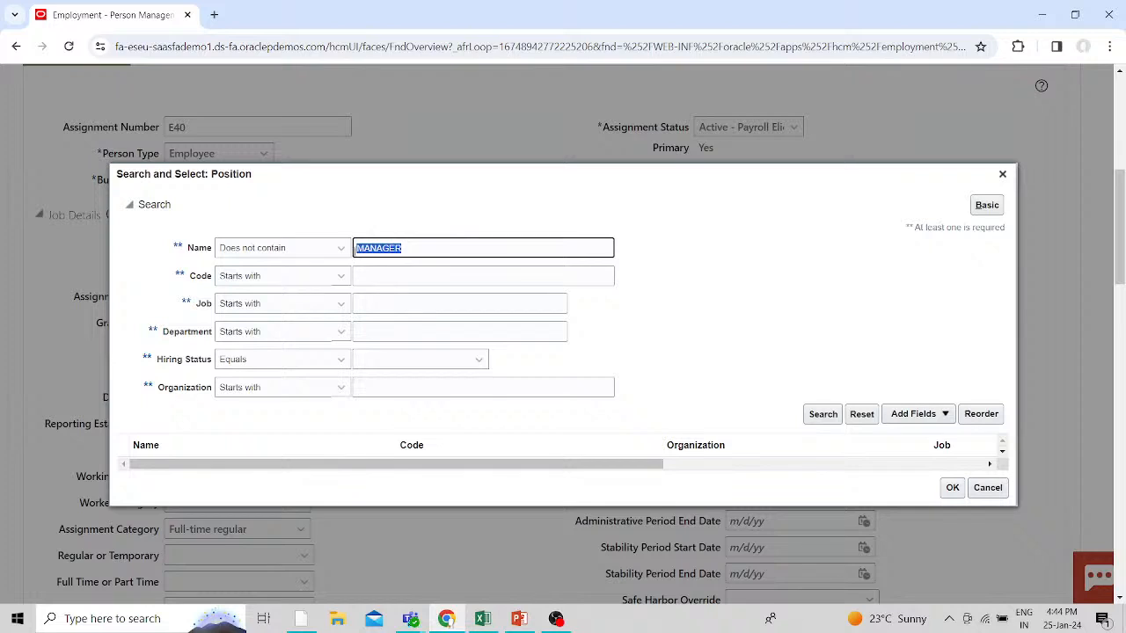
key("BackSpace")
type("XXX")
left_click(812, 414)
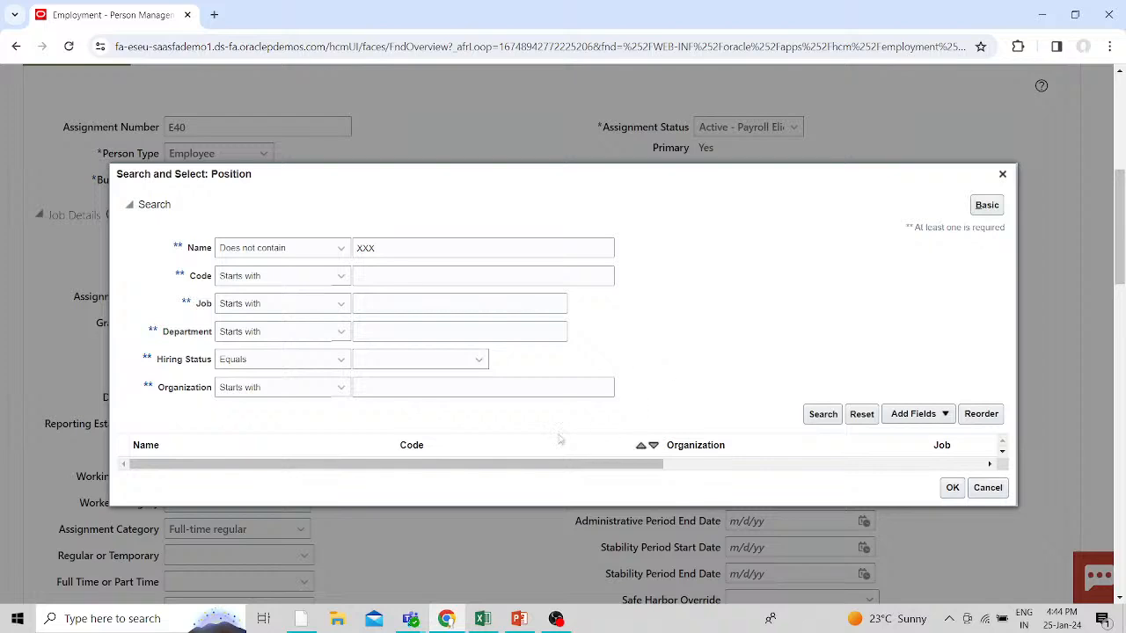
- Choose Payroll Manager, code POS037, from the position results as the assignment's position and dismiss the error message
scroll(770, 345, "down", 1)
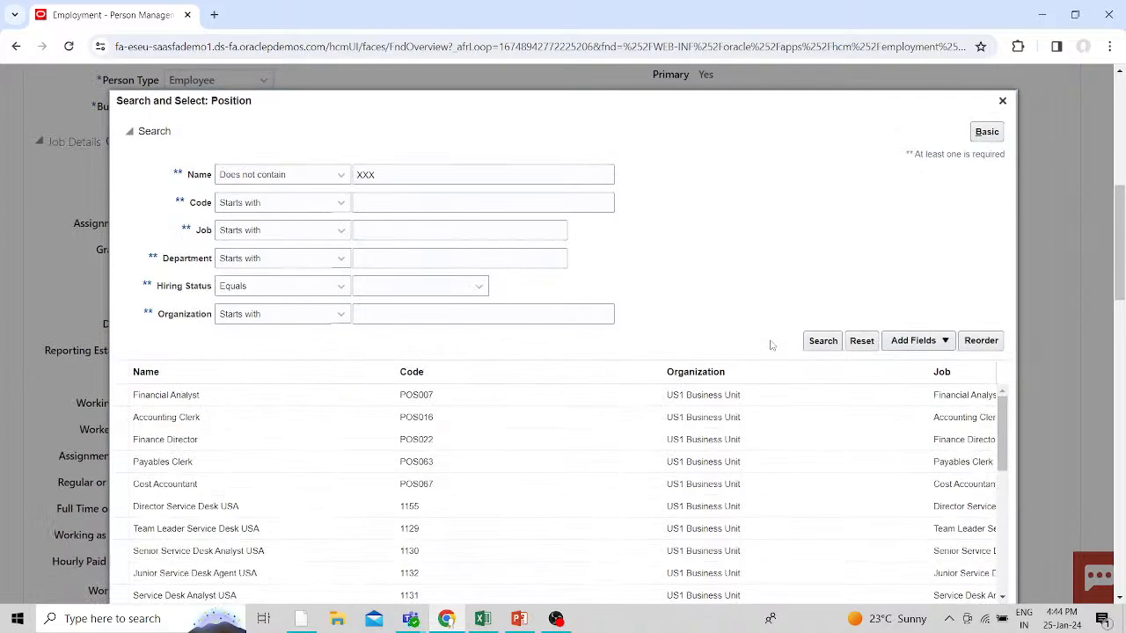
scroll(737, 260, "down", 1)
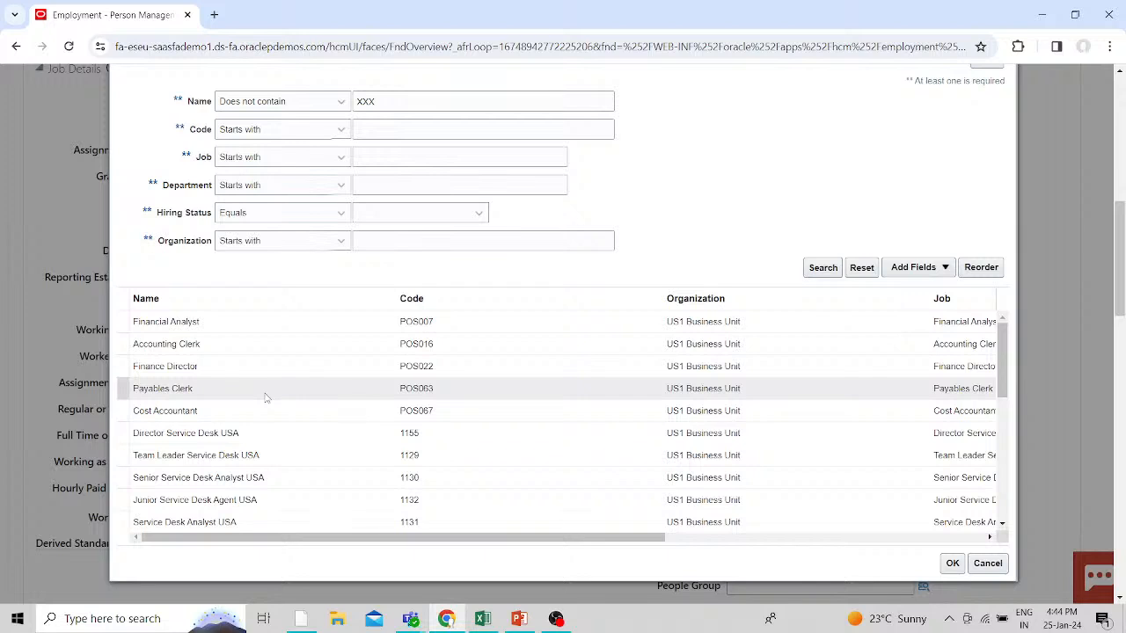
scroll(266, 398, "down", 2)
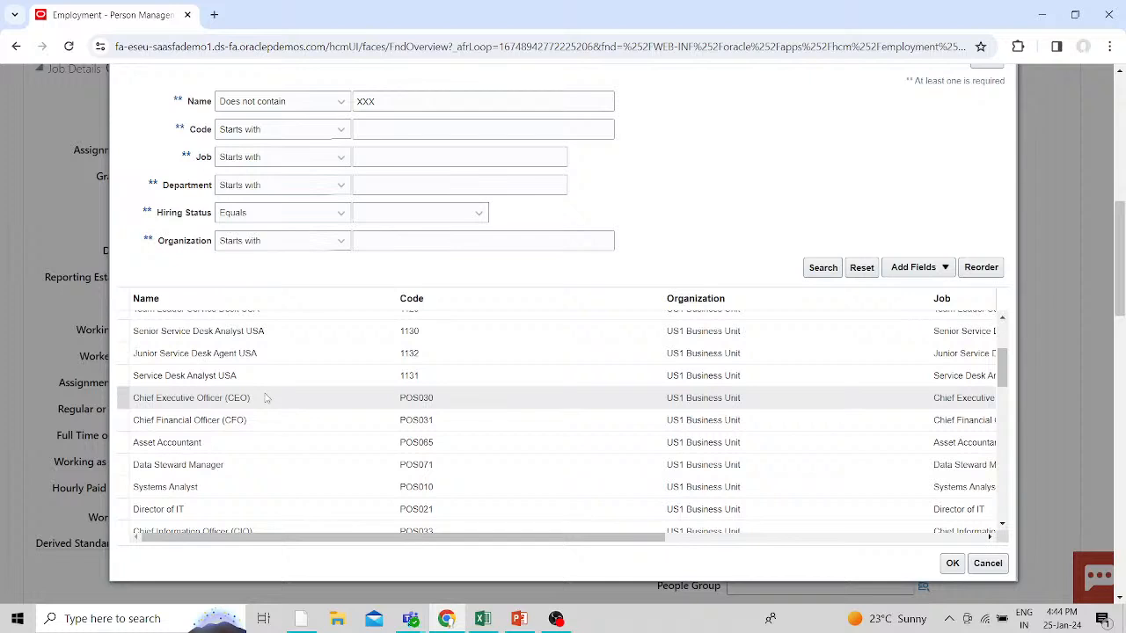
scroll(266, 397, "down", 1)
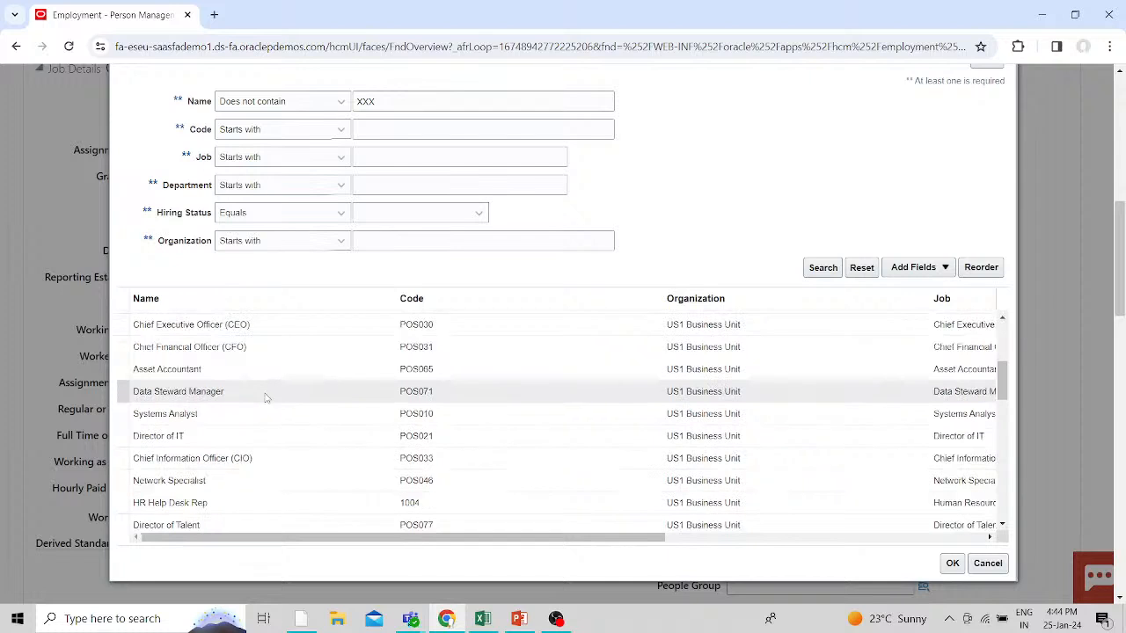
scroll(266, 397, "down", 5)
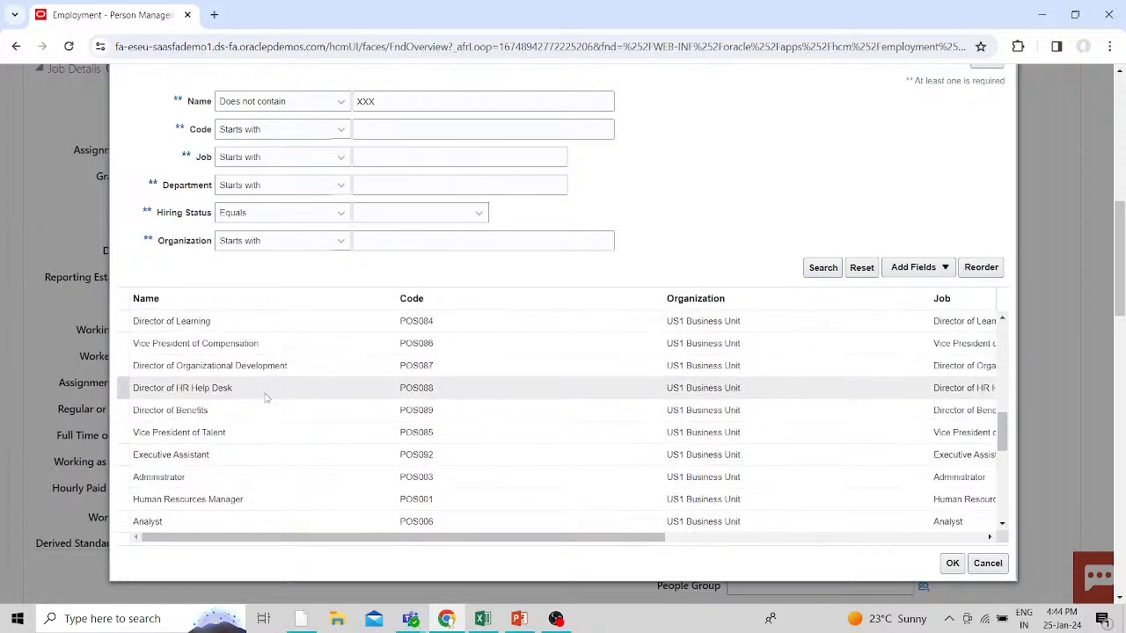
scroll(266, 398, "down", 2)
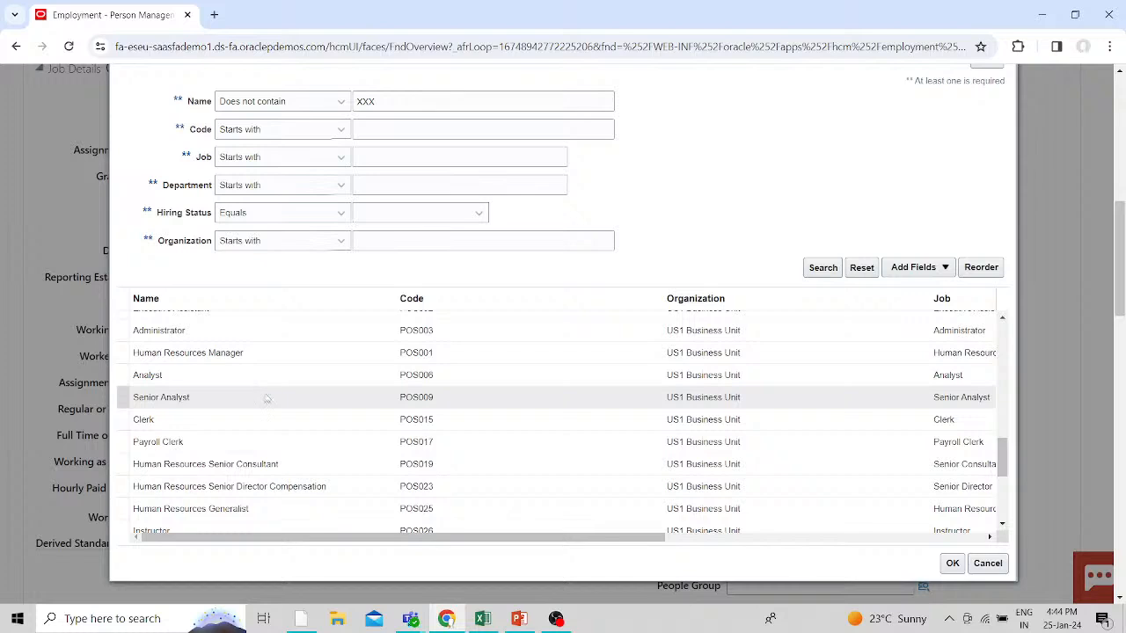
scroll(264, 393, "down", 1)
scroll(265, 393, "down", 2)
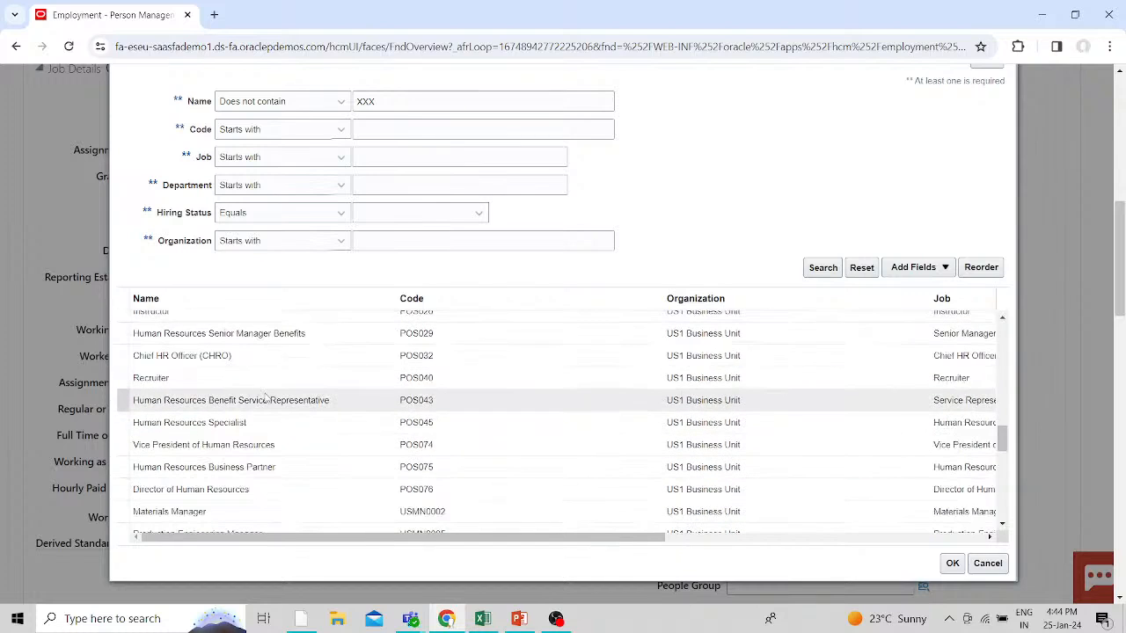
scroll(265, 398, "down", 2)
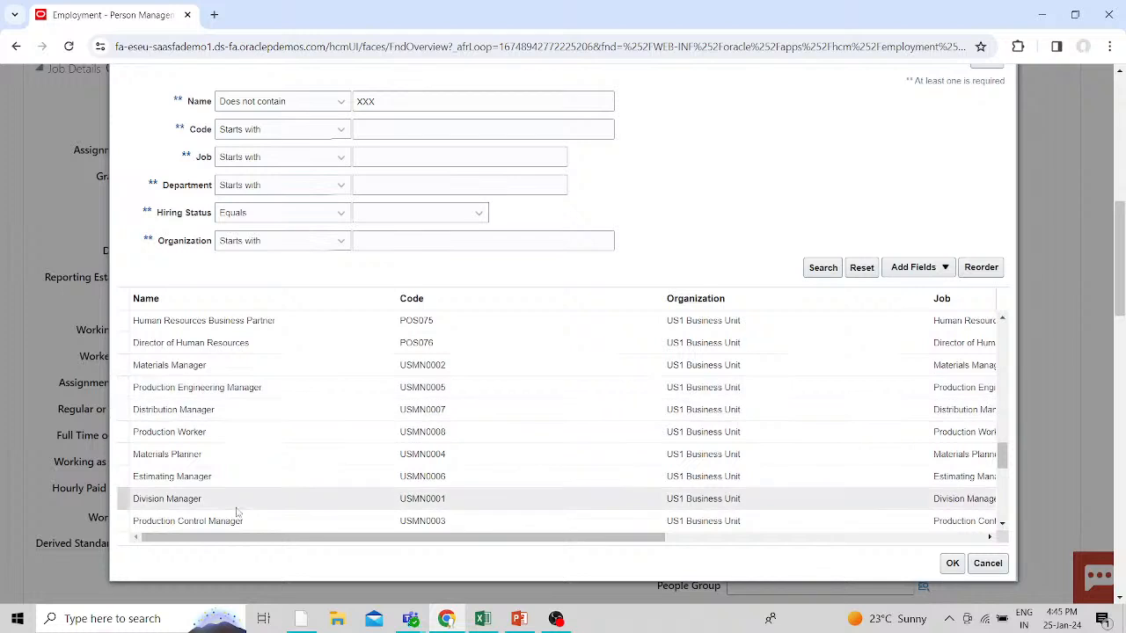
scroll(236, 512, "down", 1)
scroll(237, 512, "down", 1)
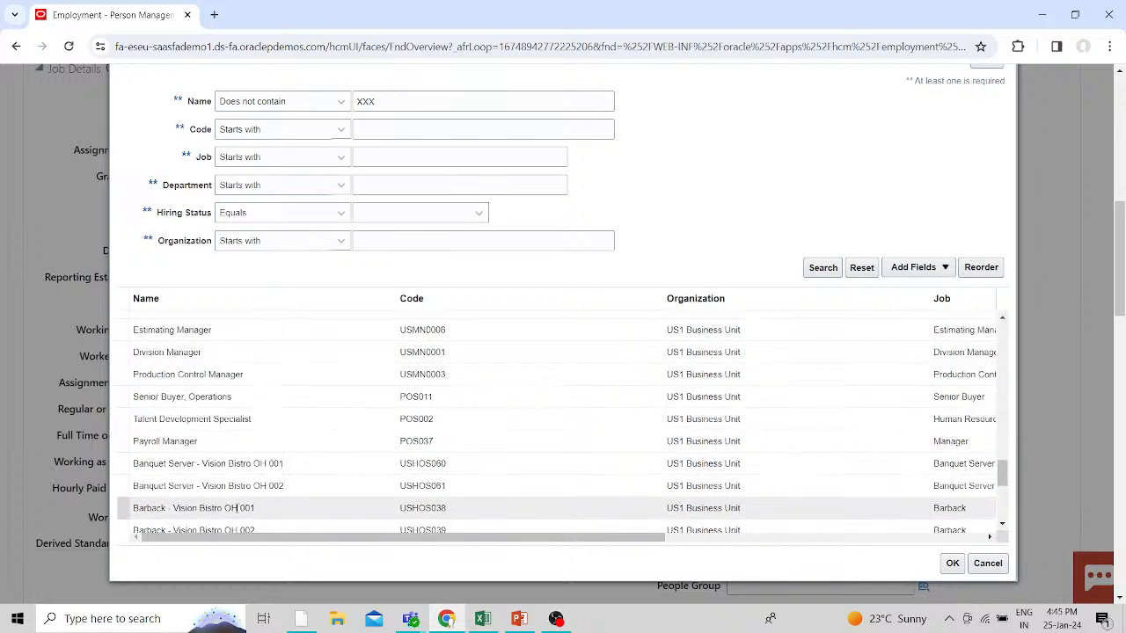
left_click(225, 447)
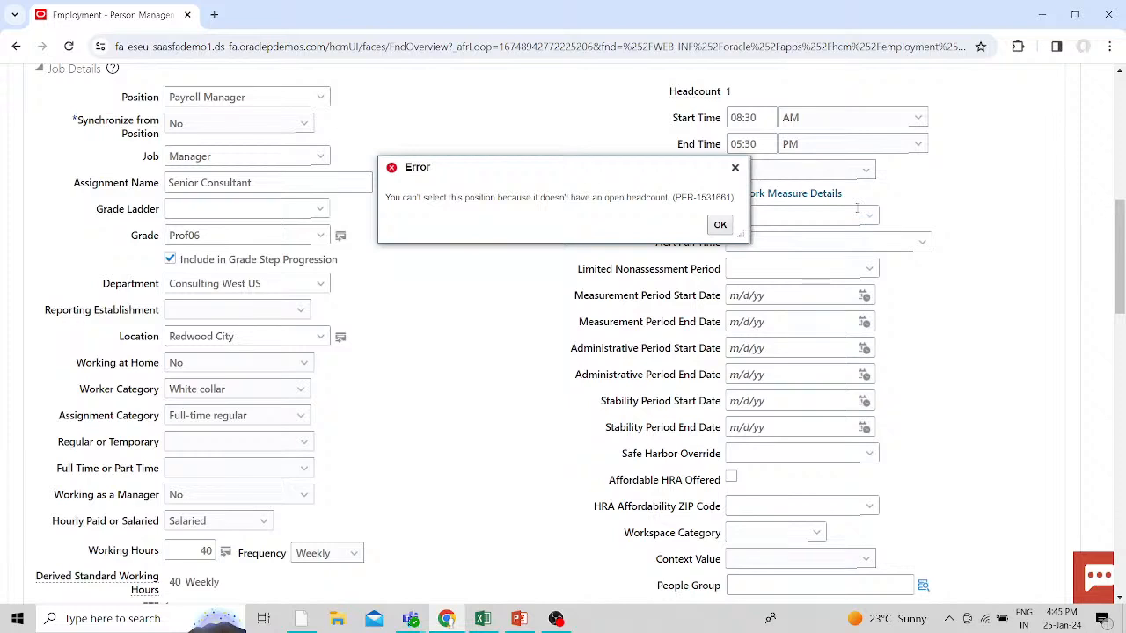
left_click(720, 225)
- Set Synchronize from Position to Yes and accept overriding the assignment attributes with the position's values
scroll(299, 408, "down", 3)
scroll(303, 404, "down", 1)
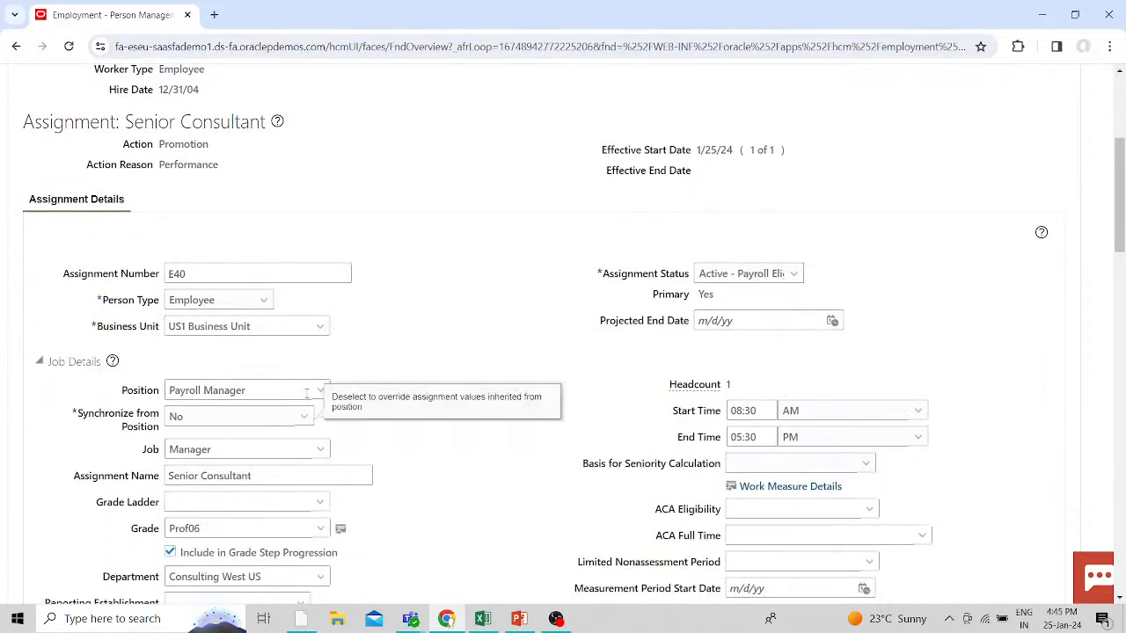
left_click(305, 419)
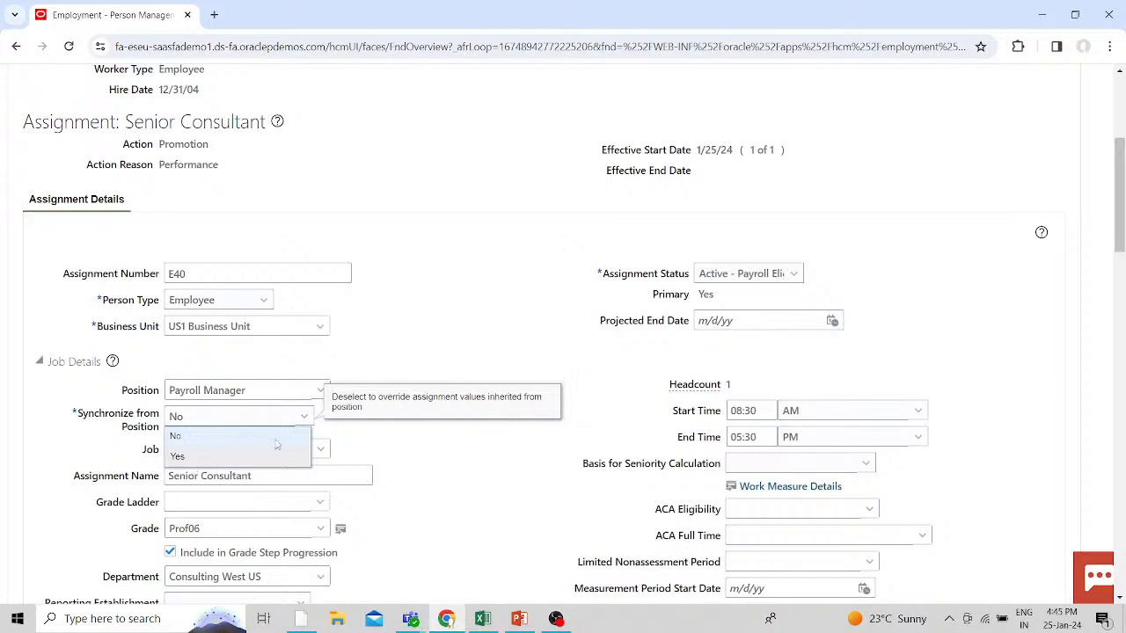
left_click(195, 456)
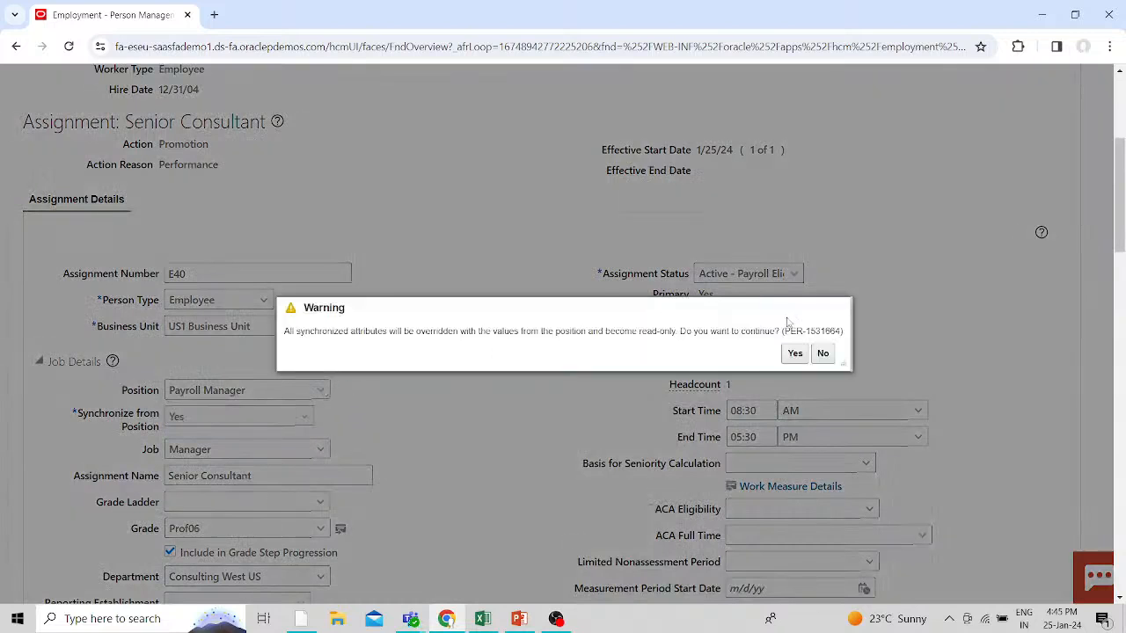
left_click(794, 353)
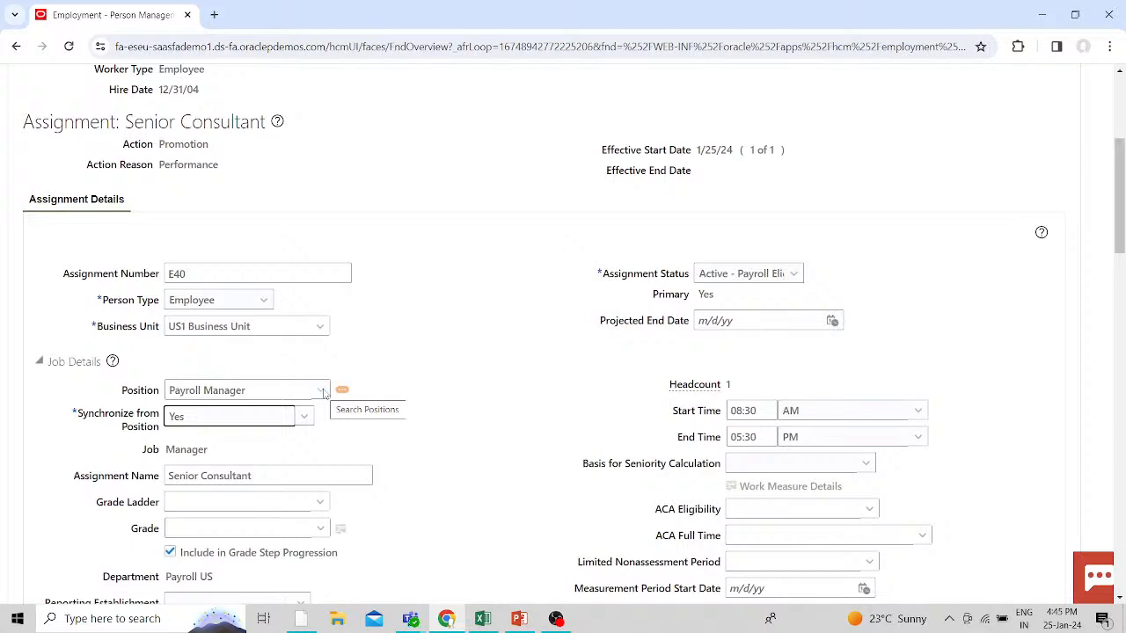
- Open the full position search for the assignment and run an advanced search for position names that contain Manager
left_click(321, 391)
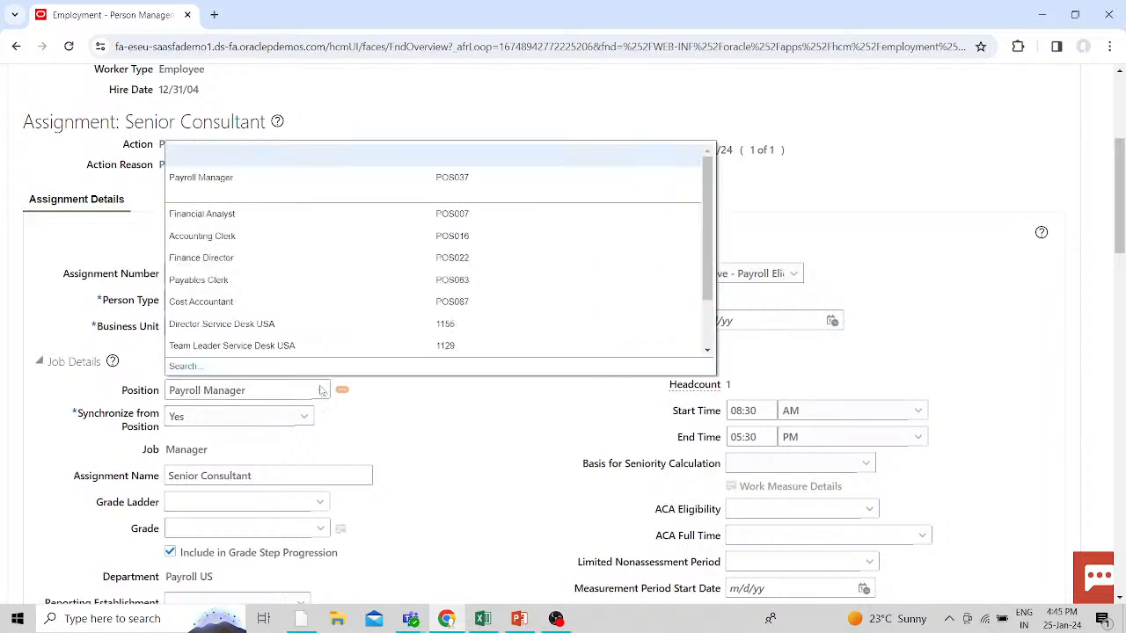
left_click(183, 369)
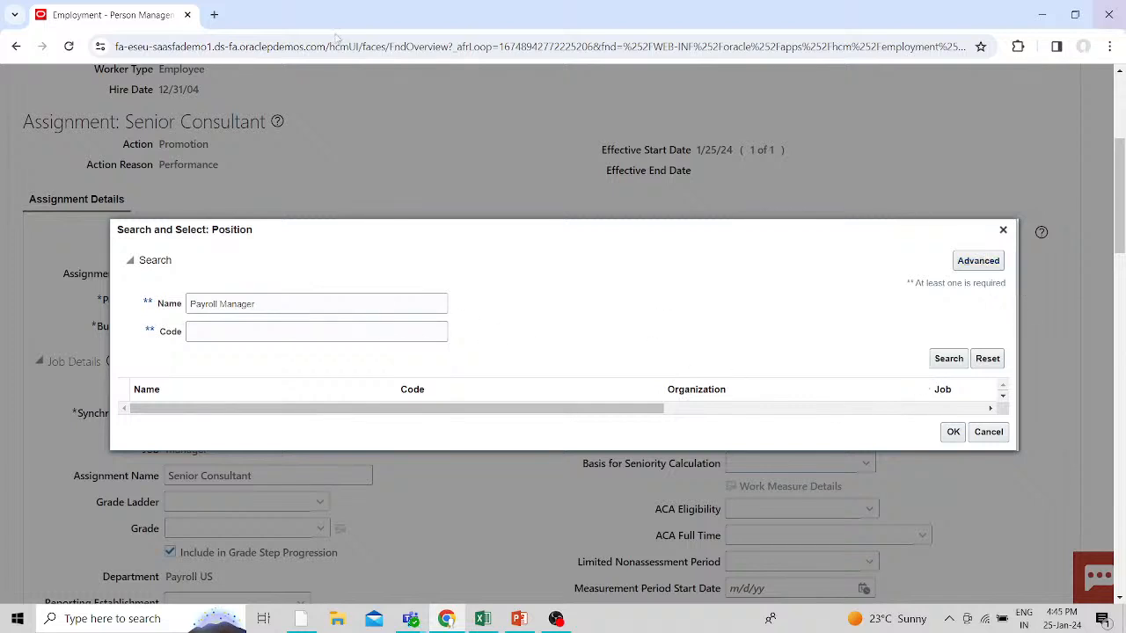
left_click(219, 304)
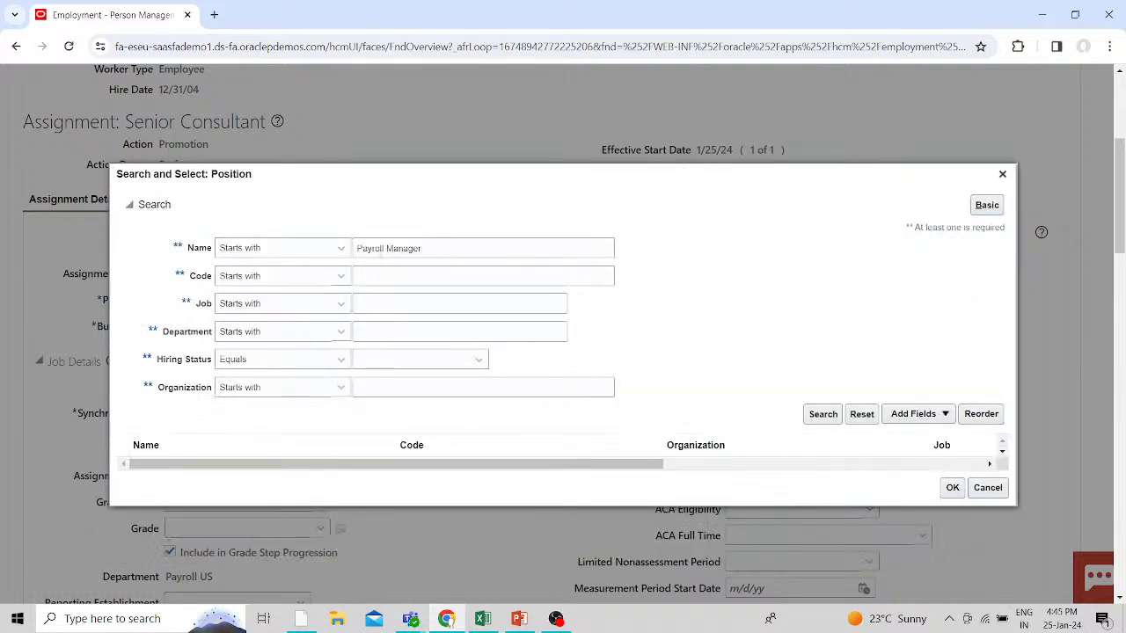
left_click(461, 254)
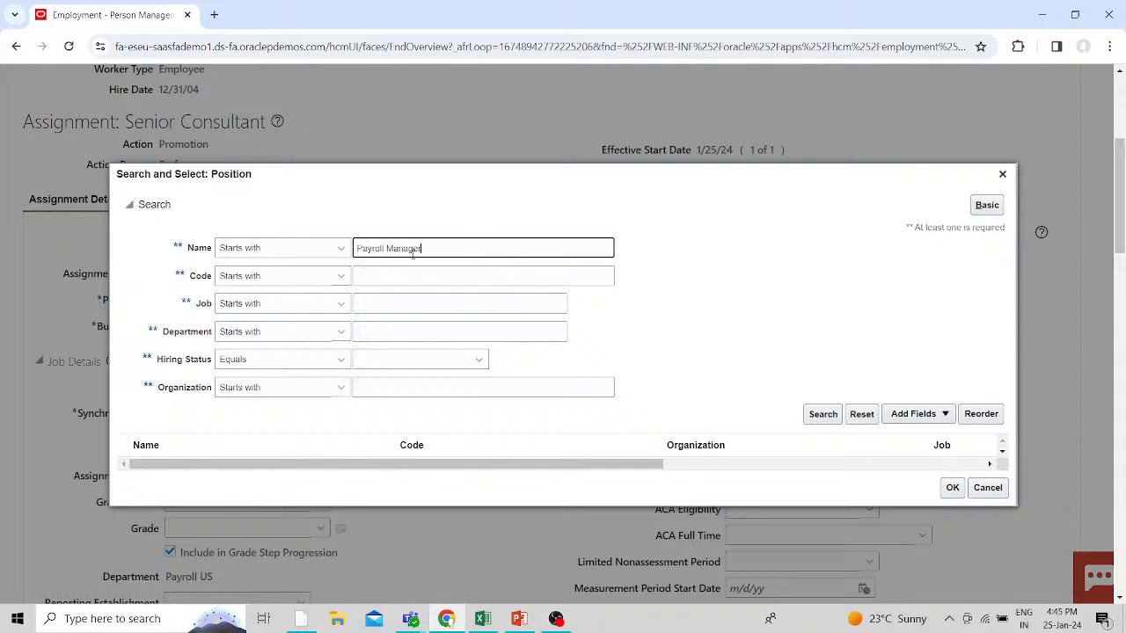
left_click(308, 251)
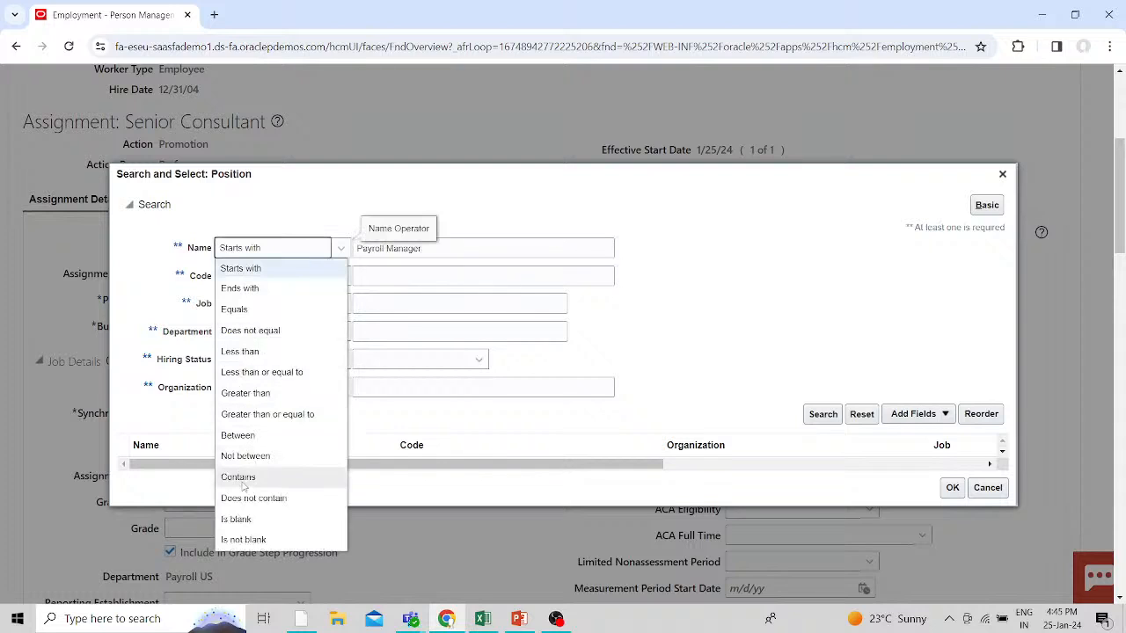
left_click(239, 477)
left_click(387, 249)
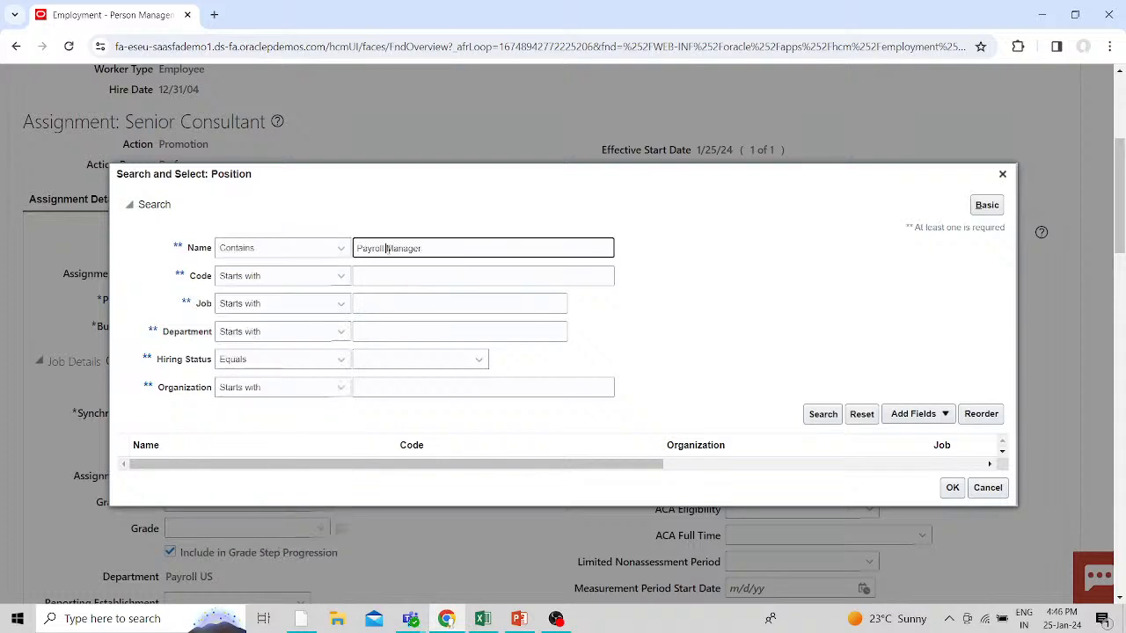
key("BackSpace")
key("BackSpace")
key("BackSpace")
key("BackSpace")
key("BackSpace")
key("BackSpace")
key("BackSpace")
key("BackSpace")
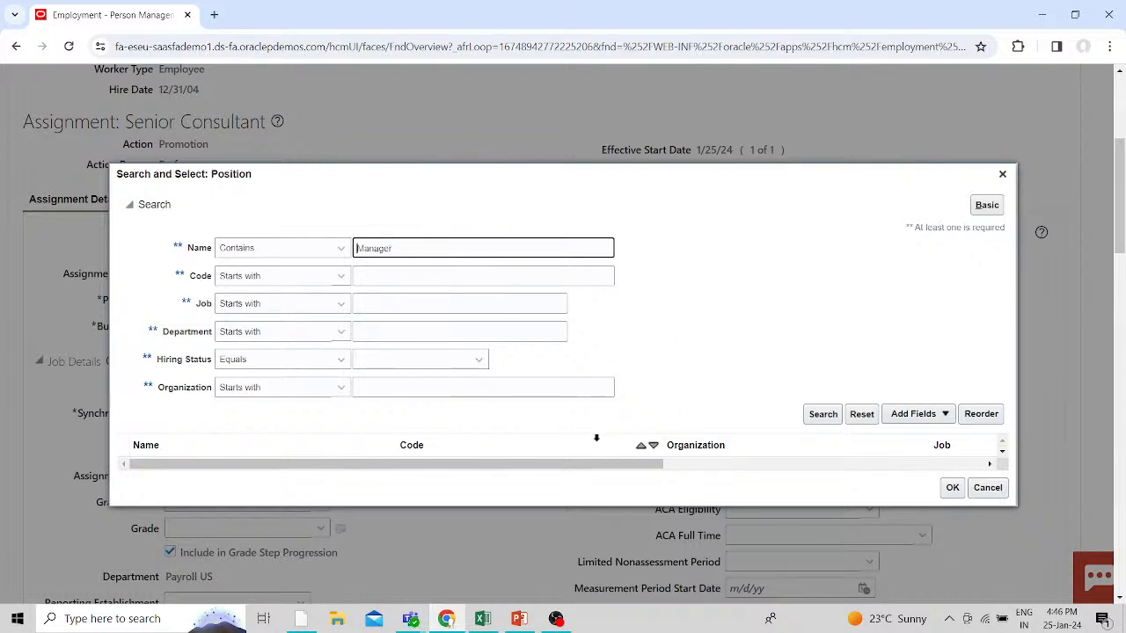
key("Return")
- Look through the list of matching manager positions for one that suits the promotion
scroll(724, 303, "down", 1)
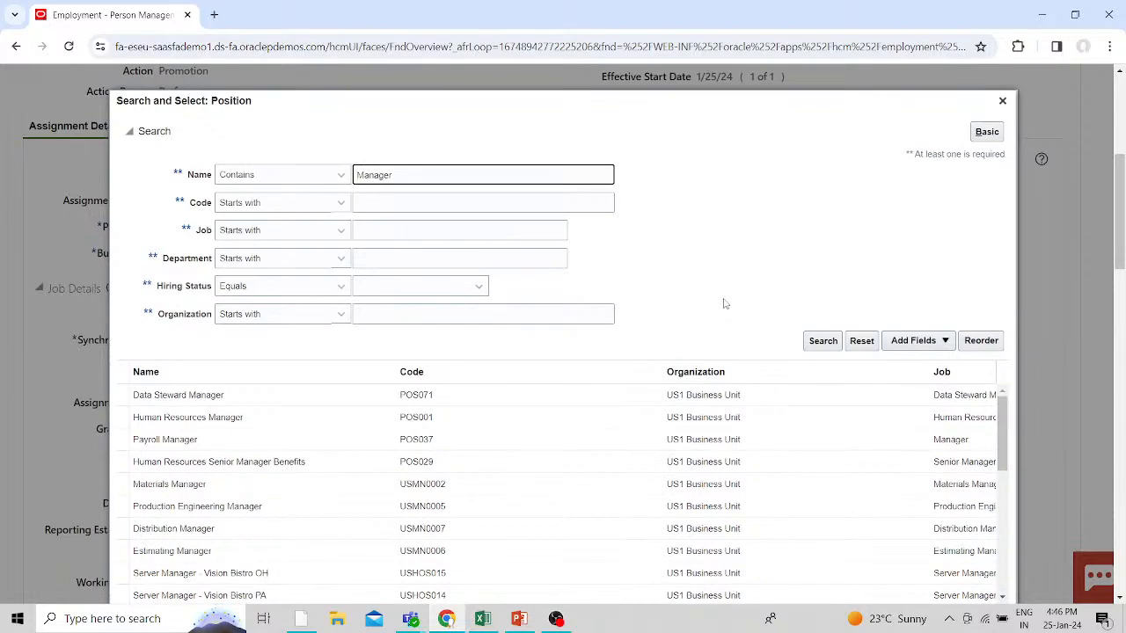
scroll(337, 495, "down", 2)
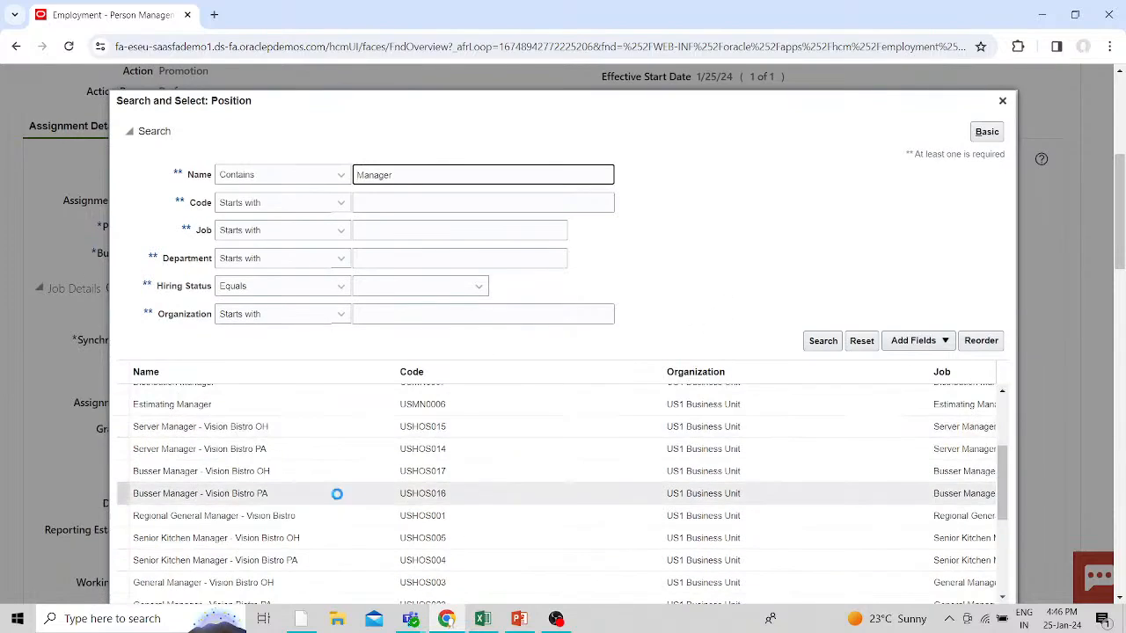
scroll(337, 495, "down", 4)
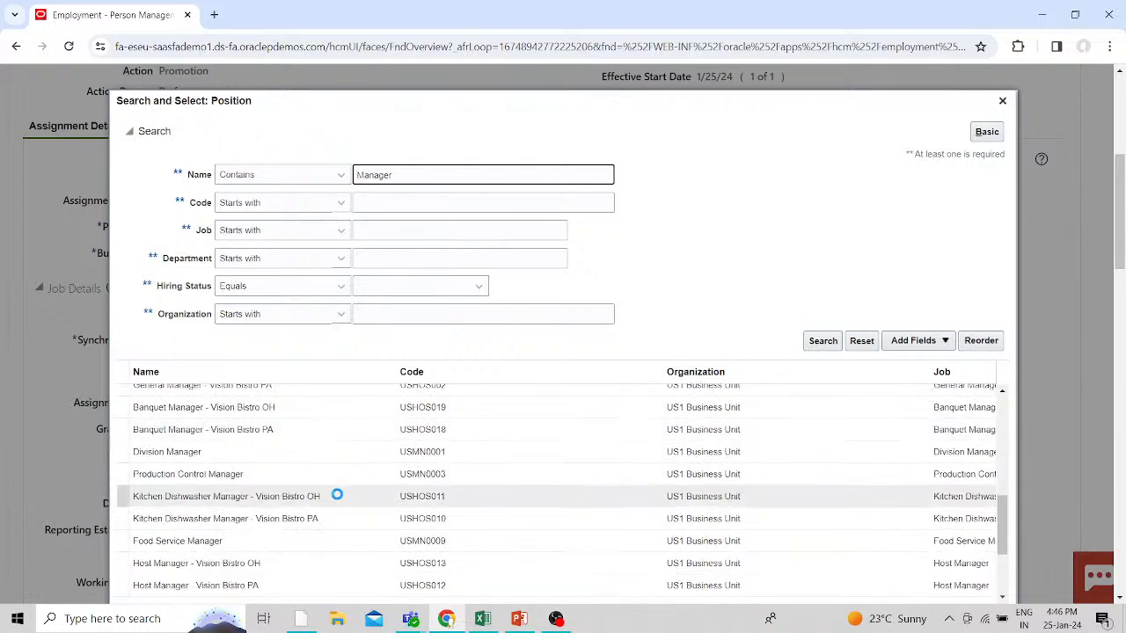
scroll(337, 494, "down", 3)
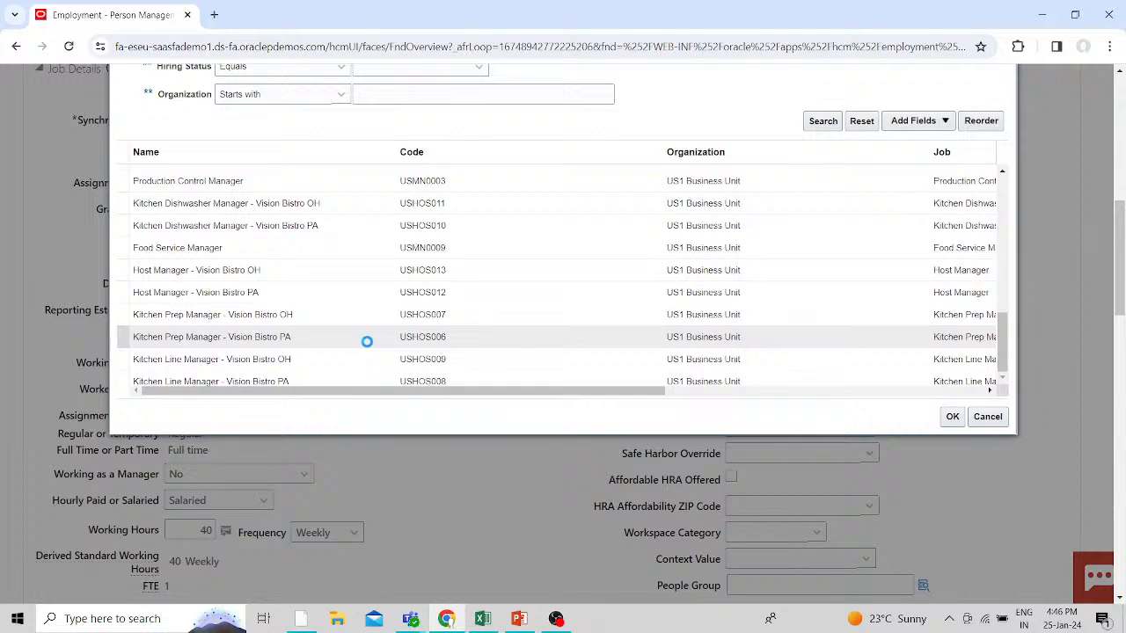
scroll(367, 341, "down", 1)
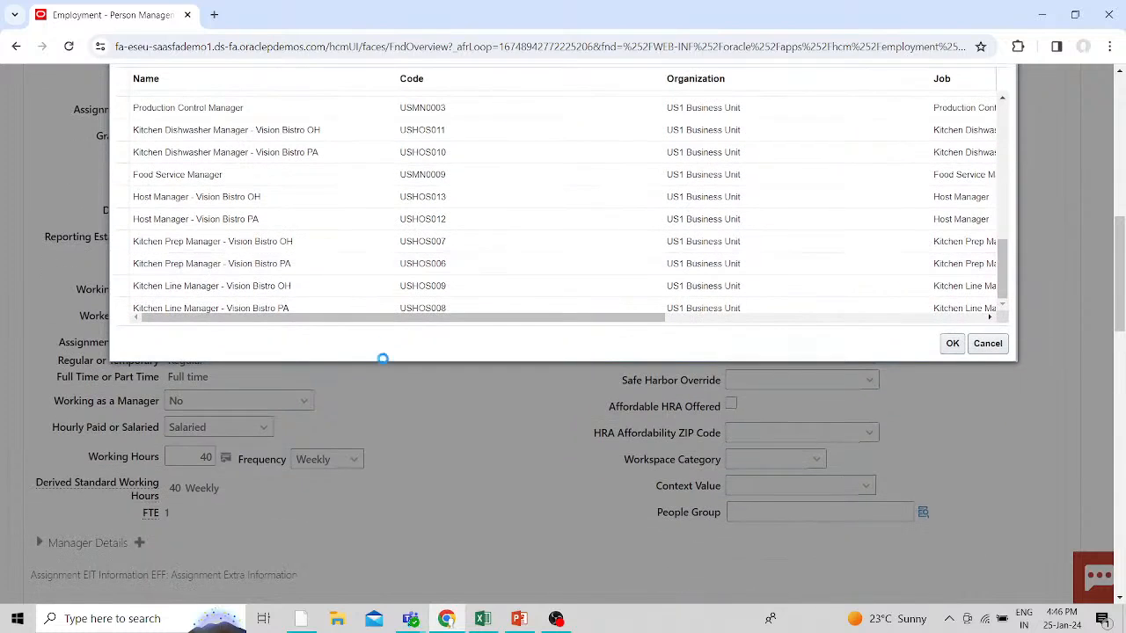
scroll(411, 429, "up", 3)
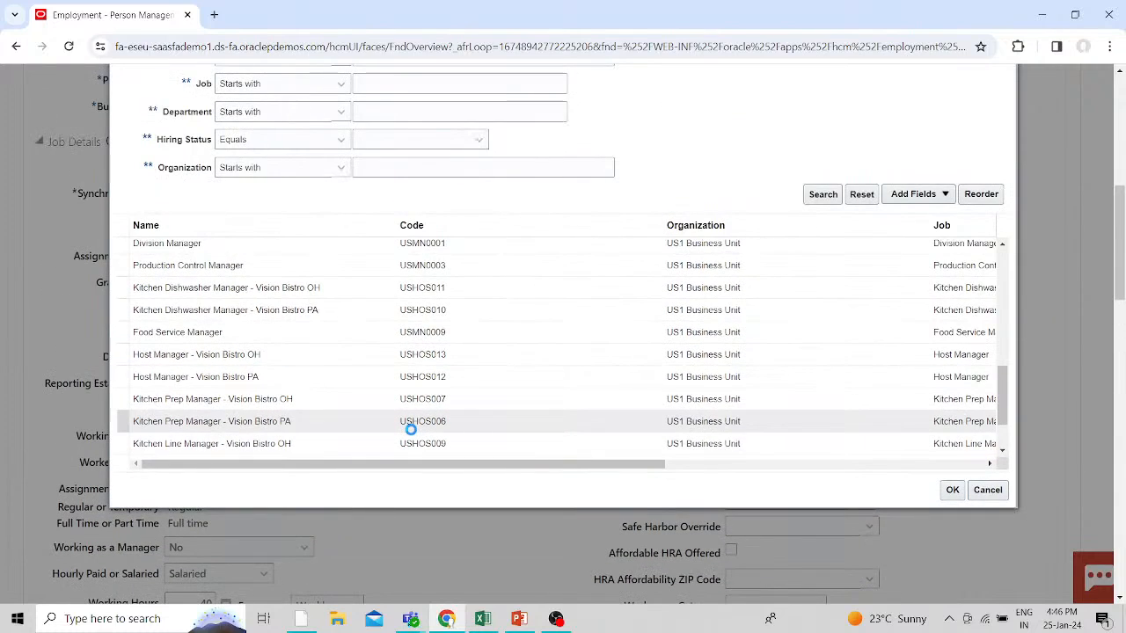
scroll(309, 325, "down", 3)
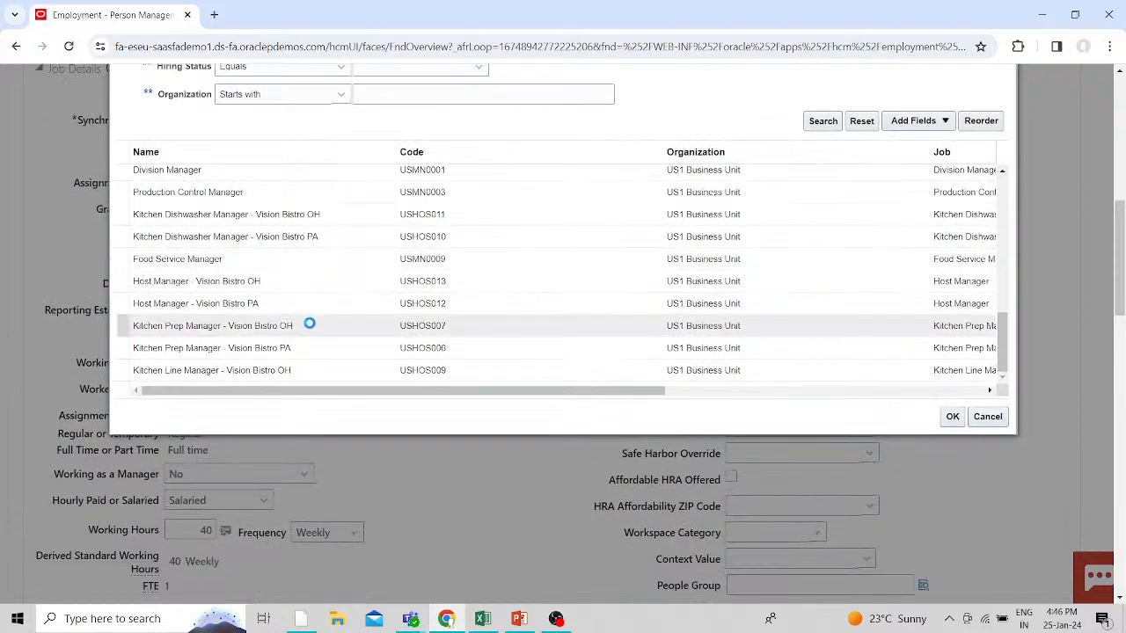
scroll(310, 328, "down", 3)
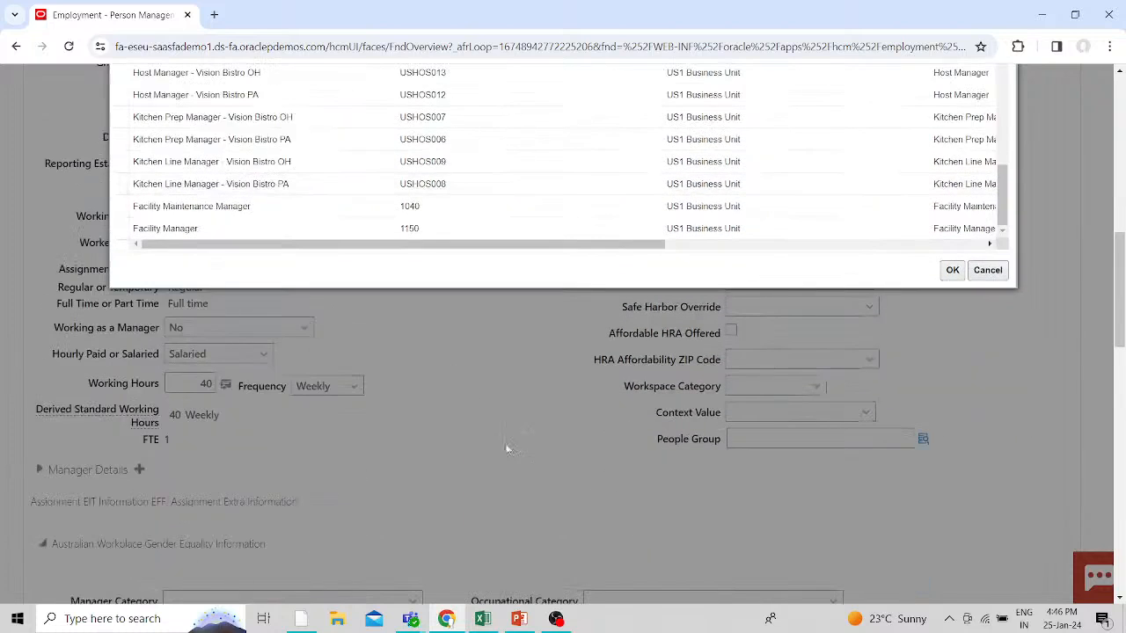
scroll(510, 449, "up", 5)
scroll(314, 356, "down", 2)
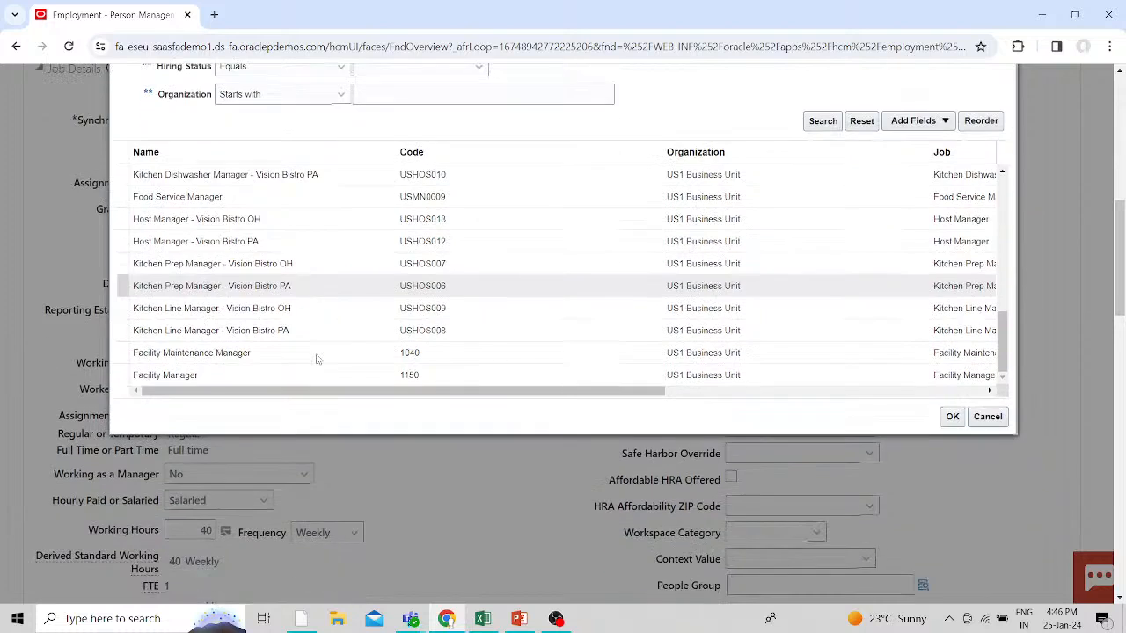
scroll(314, 357, "up", 8)
scroll(319, 361, "up", 2)
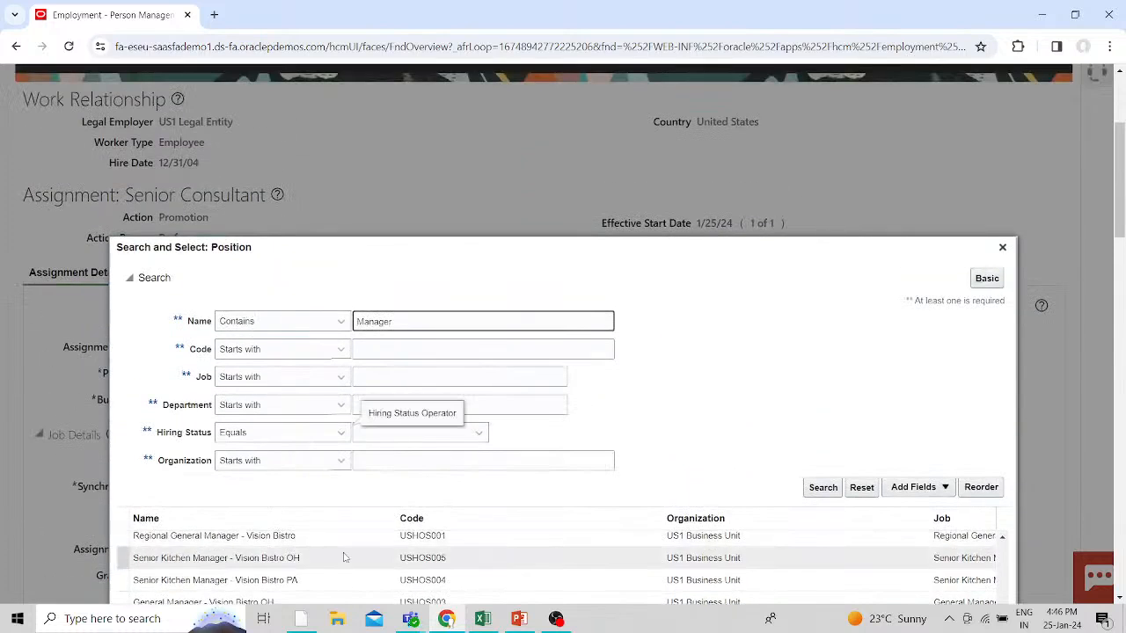
scroll(342, 554, "down", 3)
scroll(407, 187, "down", 3)
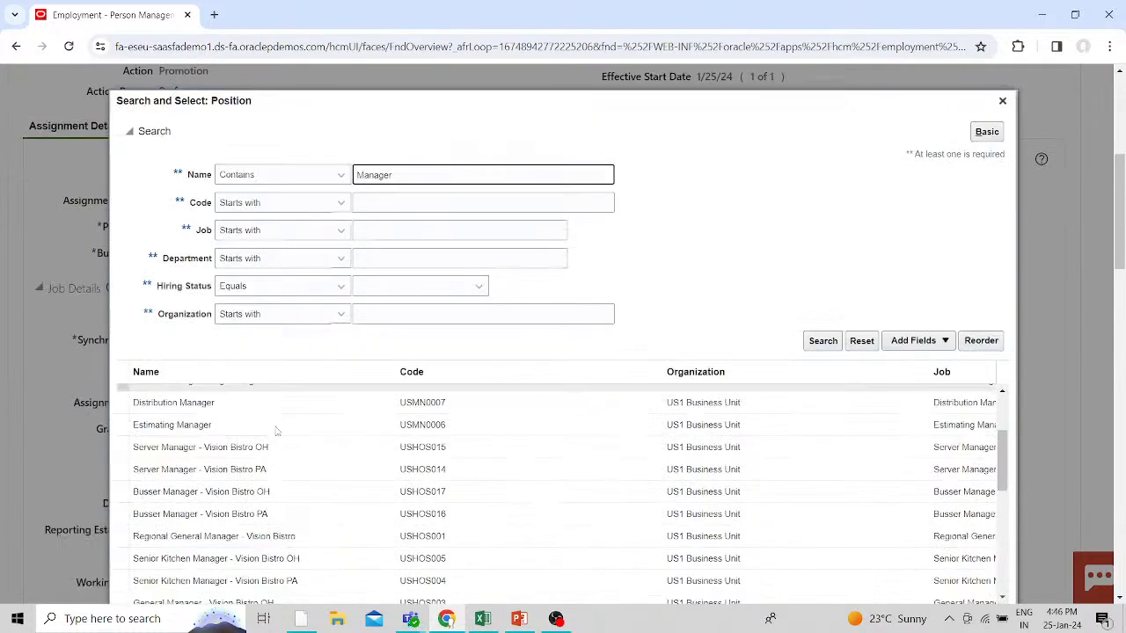
scroll(260, 471, "up", 5)
- Choose Human Resources Manager, code POS001, from the results as the assignment's position
left_click(260, 491)
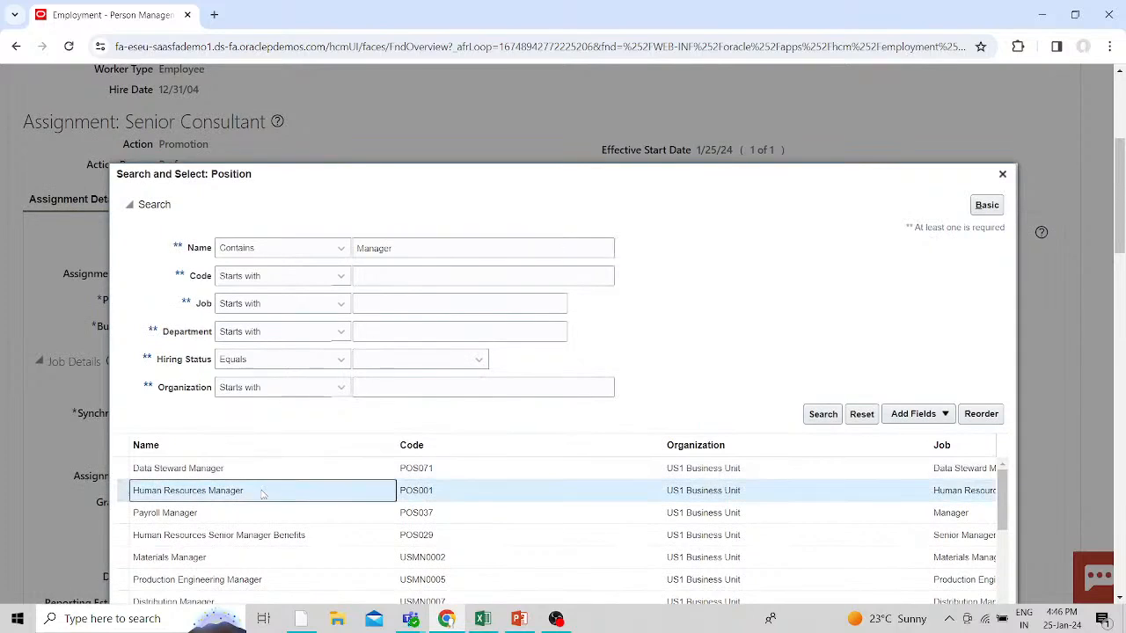
scroll(851, 274, "down", 5)
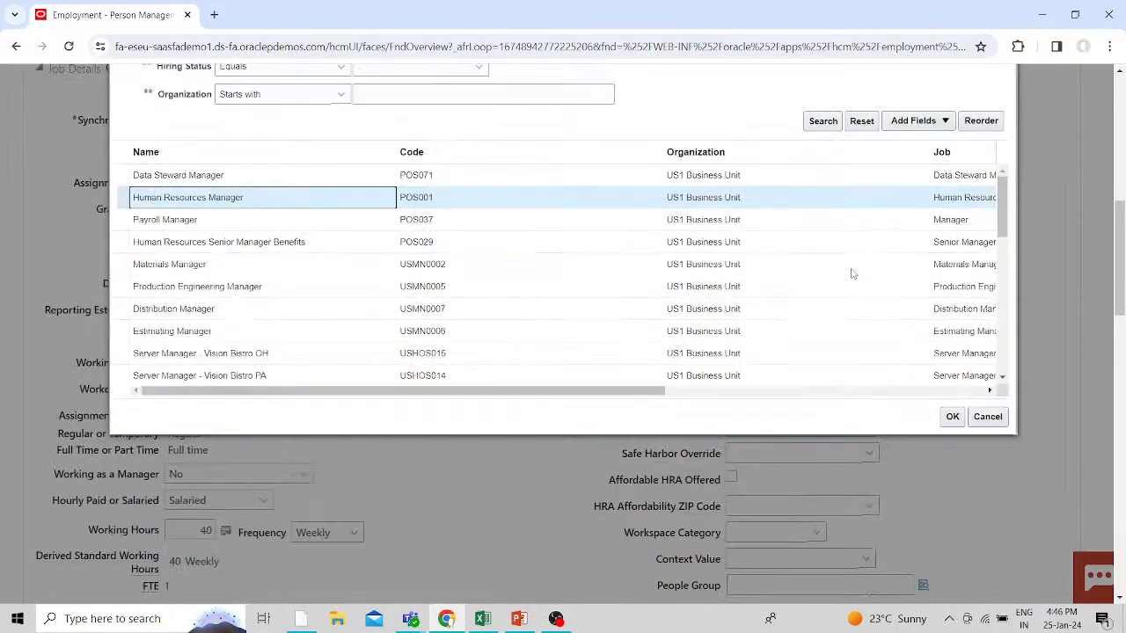
left_click(951, 419)
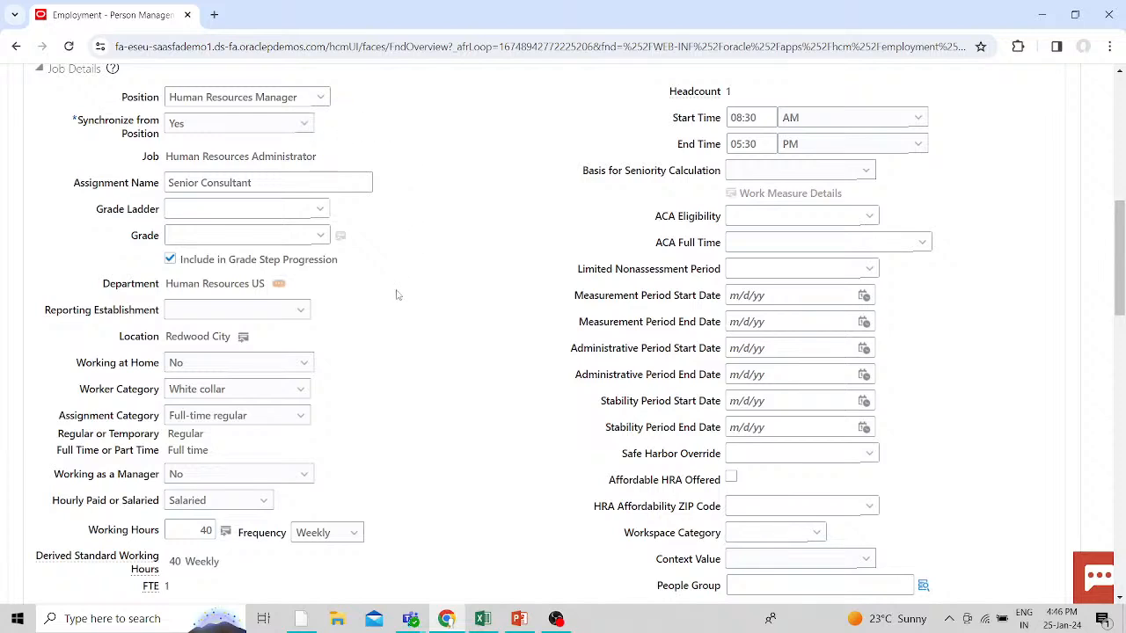
- Replace the assignment name with MANAGER
left_click_drag(273, 184, 166, 183)
key("BackSpace")
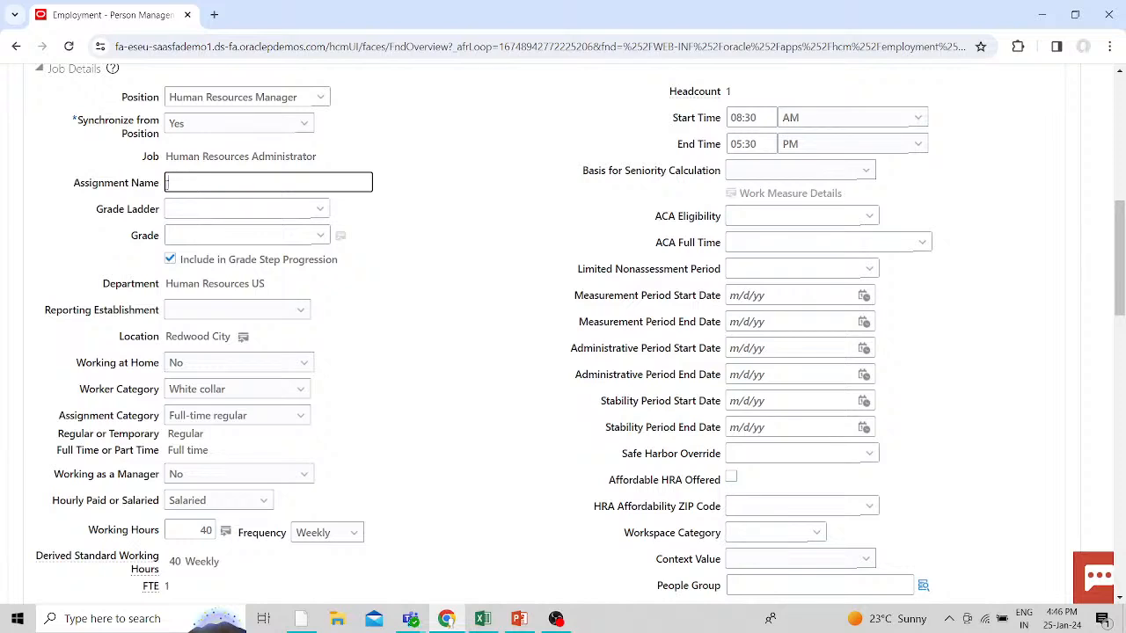
type("m")
key("BackSpace")
type("MANAGER")
left_click(480, 222)
- Set the assignment's grade to Prof01 and its reporting establishment to Atlanta
left_click(320, 236)
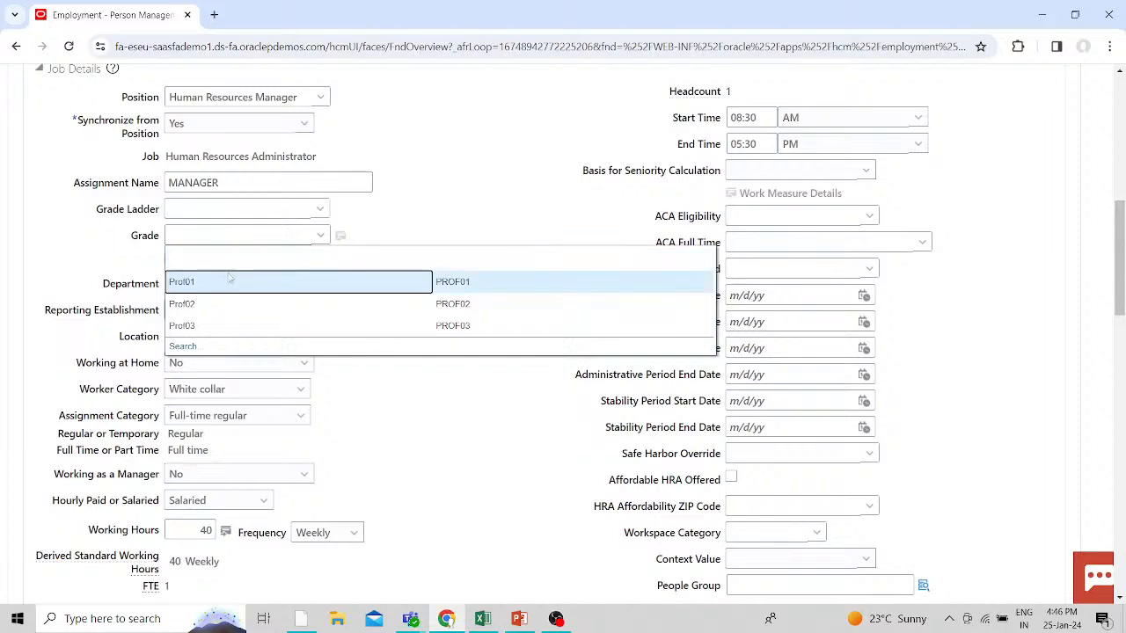
left_click(454, 220)
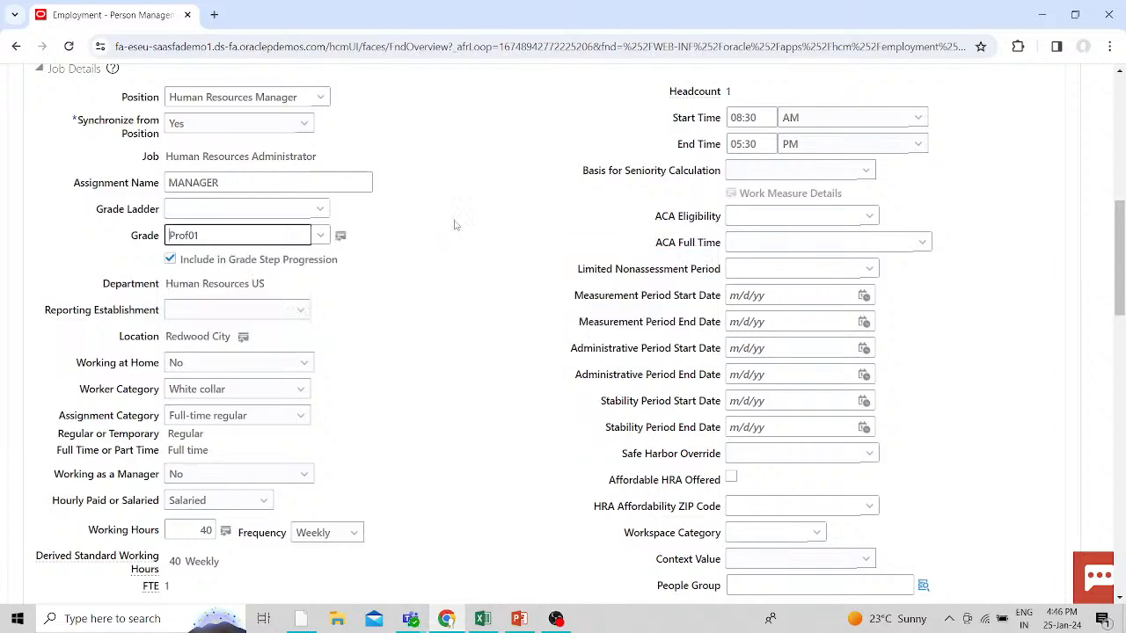
scroll(454, 225, "down", 3)
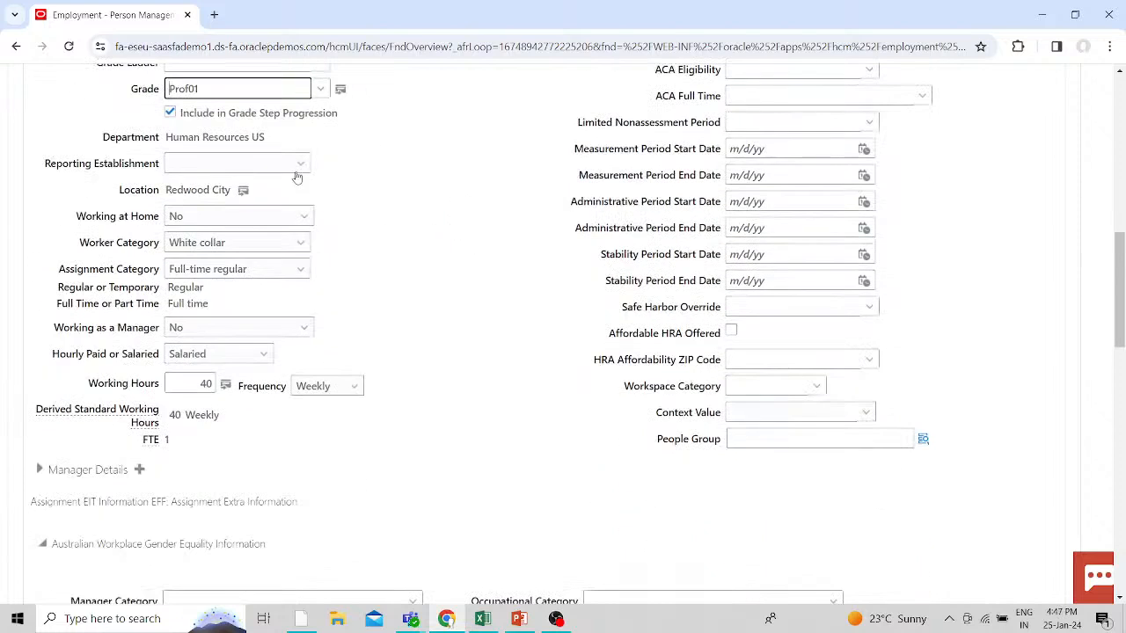
left_click(298, 167)
left_click(231, 203)
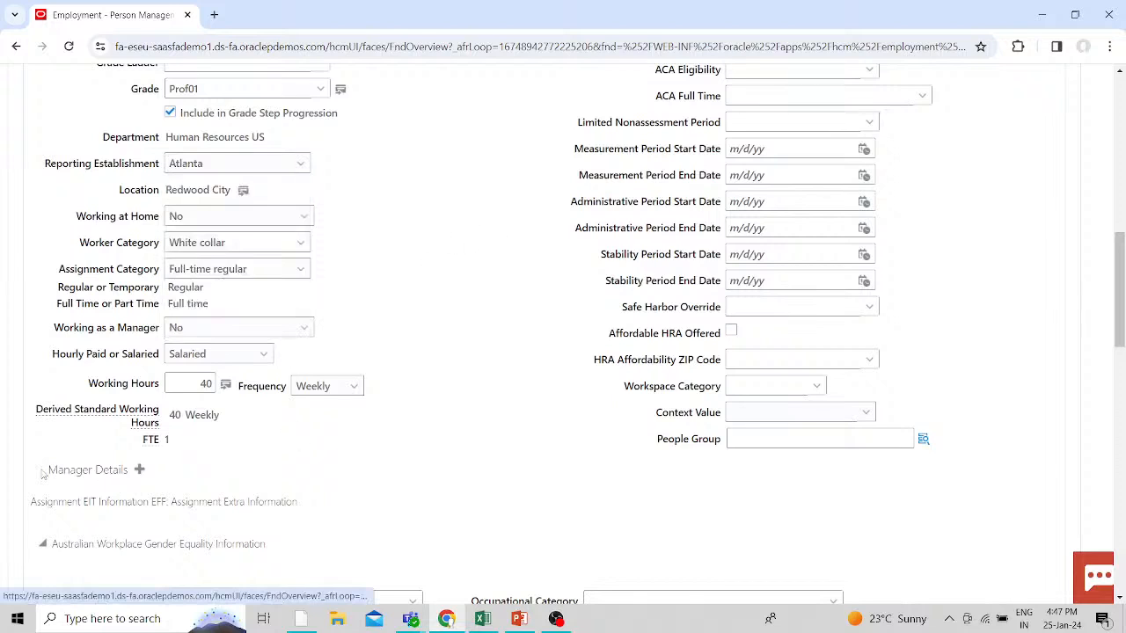
- Expand the manager details and check the available choices for the line manager's name, including the full name search
left_click(42, 473)
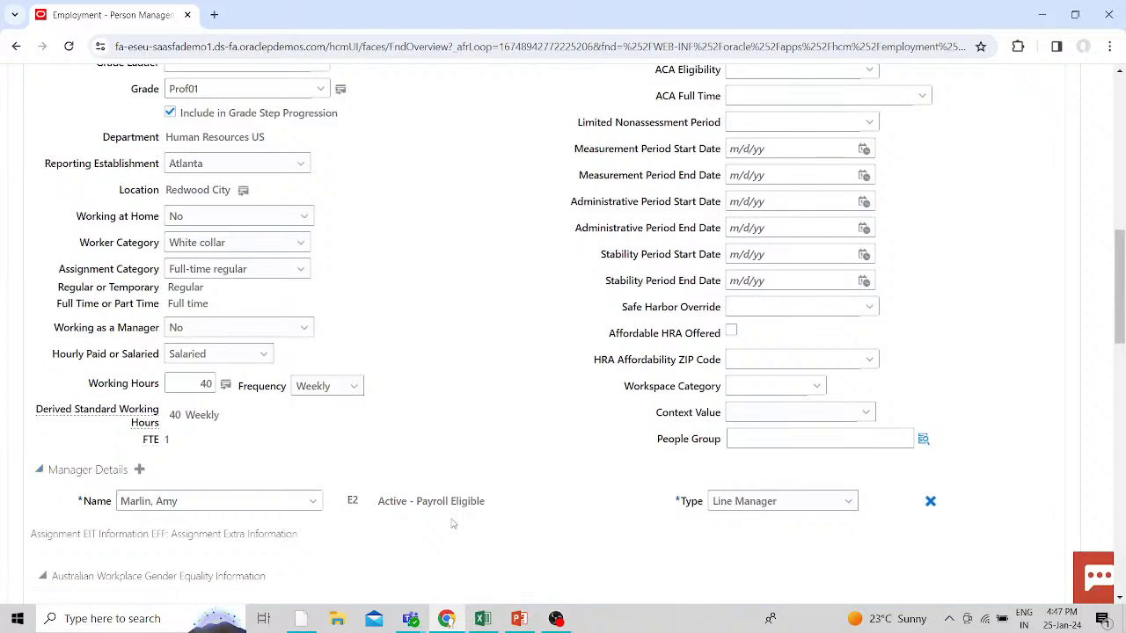
left_click(311, 503)
scroll(306, 500, "down", 2)
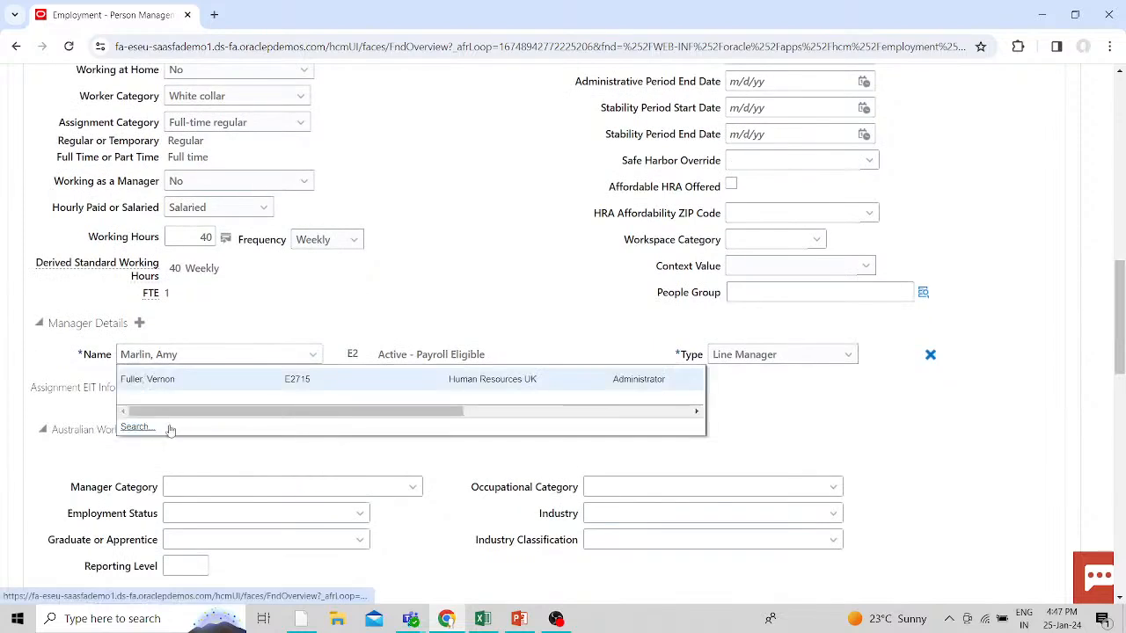
left_click(318, 470)
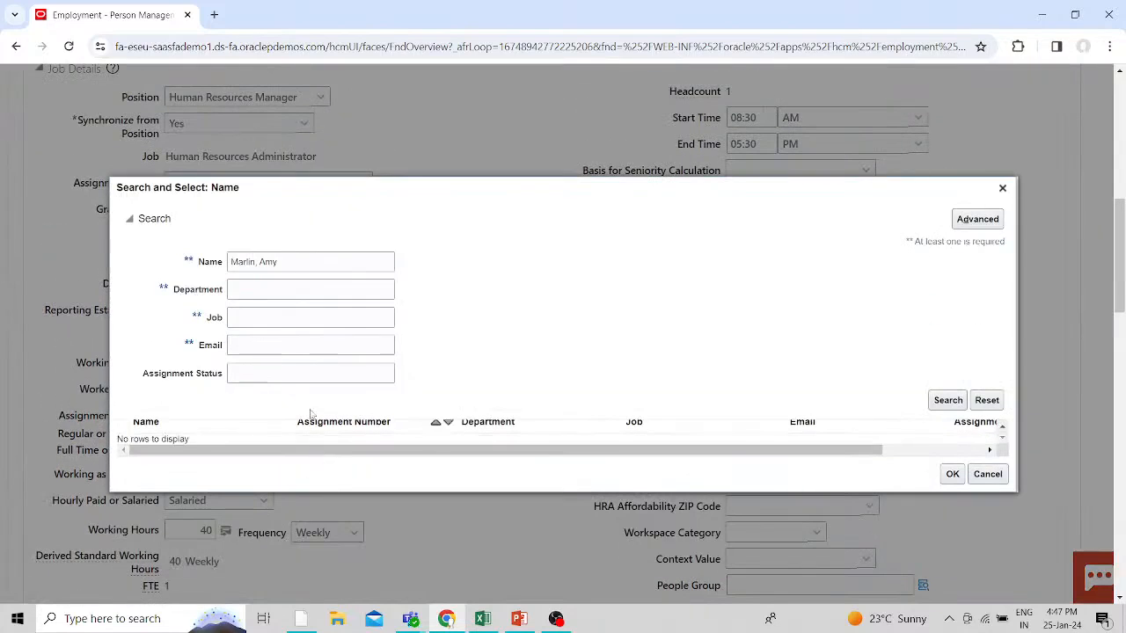
triple_click(270, 262)
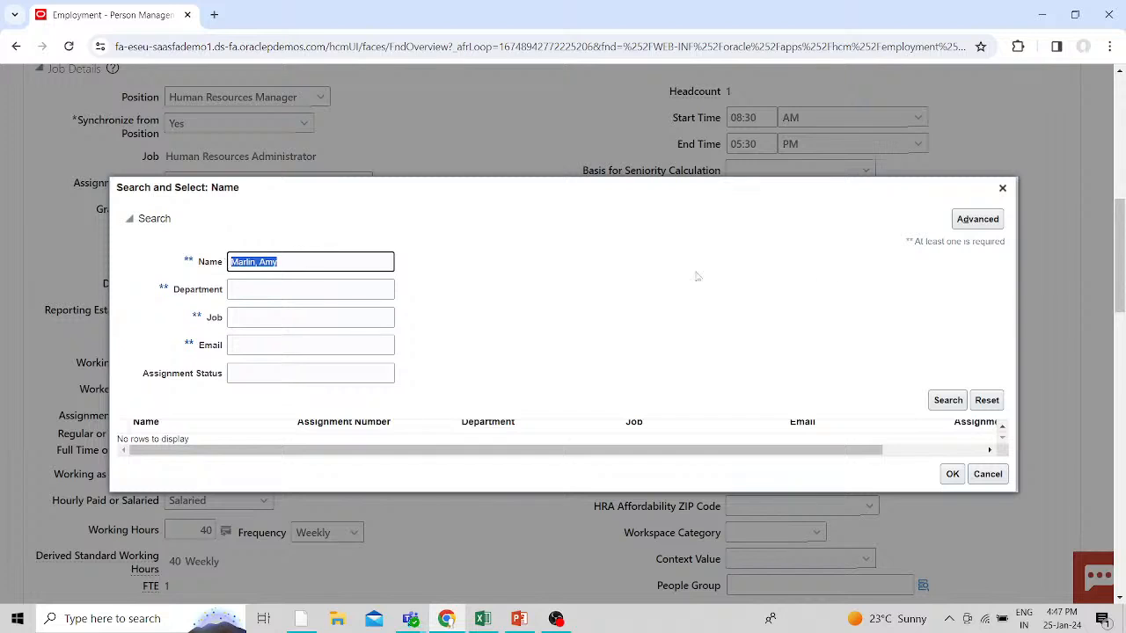
left_click(1002, 187)
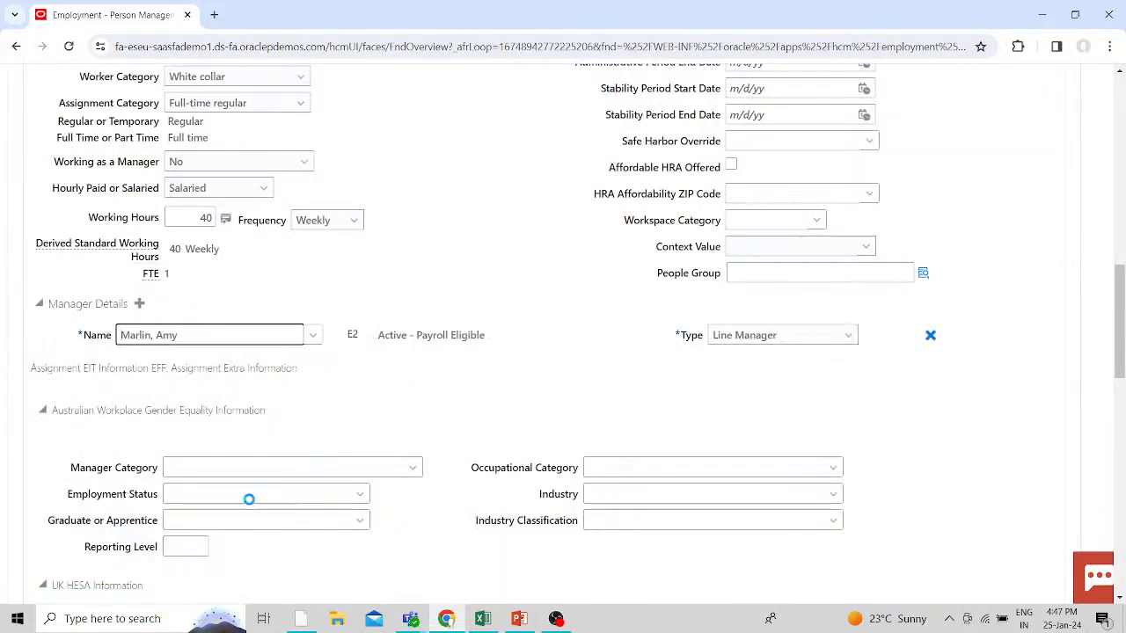
left_click(313, 334)
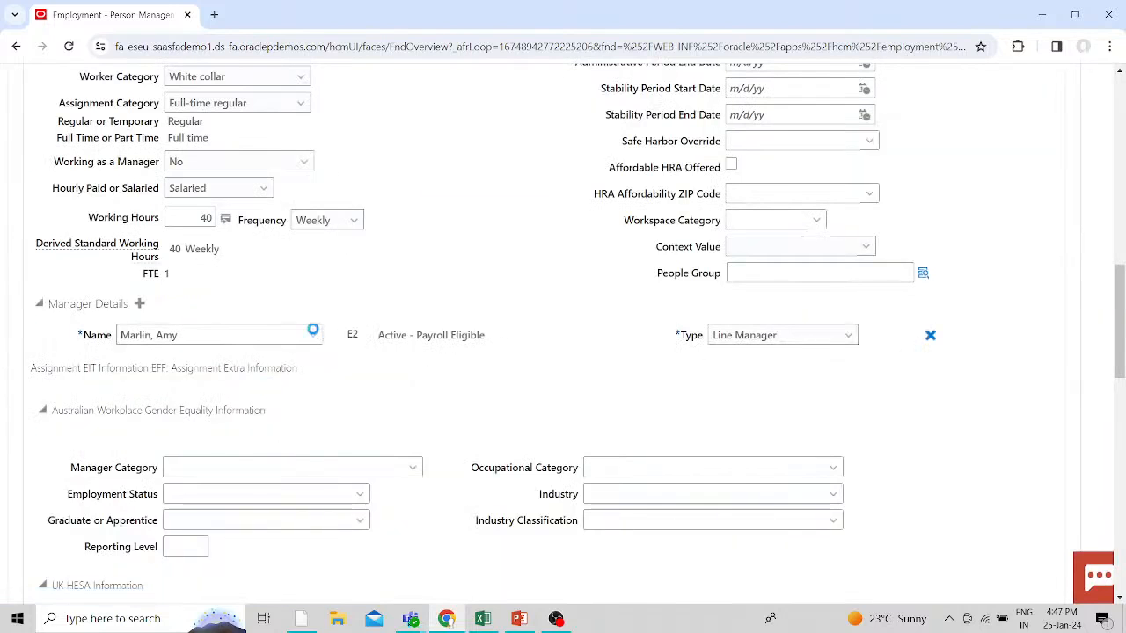
left_click(430, 436)
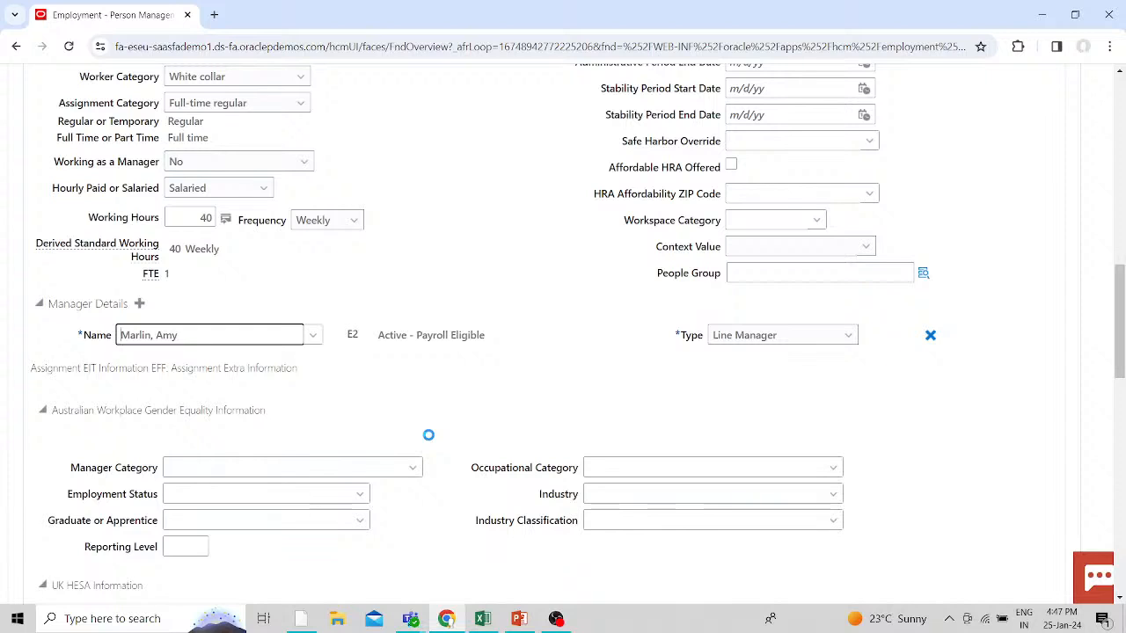
- Review the remaining assignment sections down to Collective Agreement at the end of the form
scroll(428, 434, "down", 1)
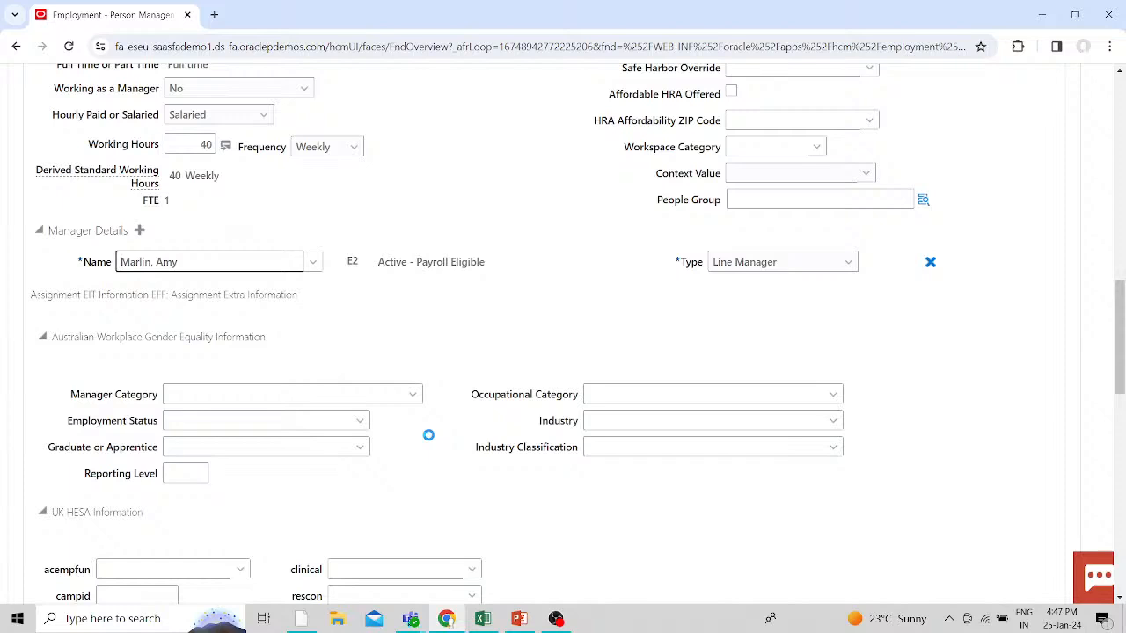
scroll(429, 440, "down", 13)
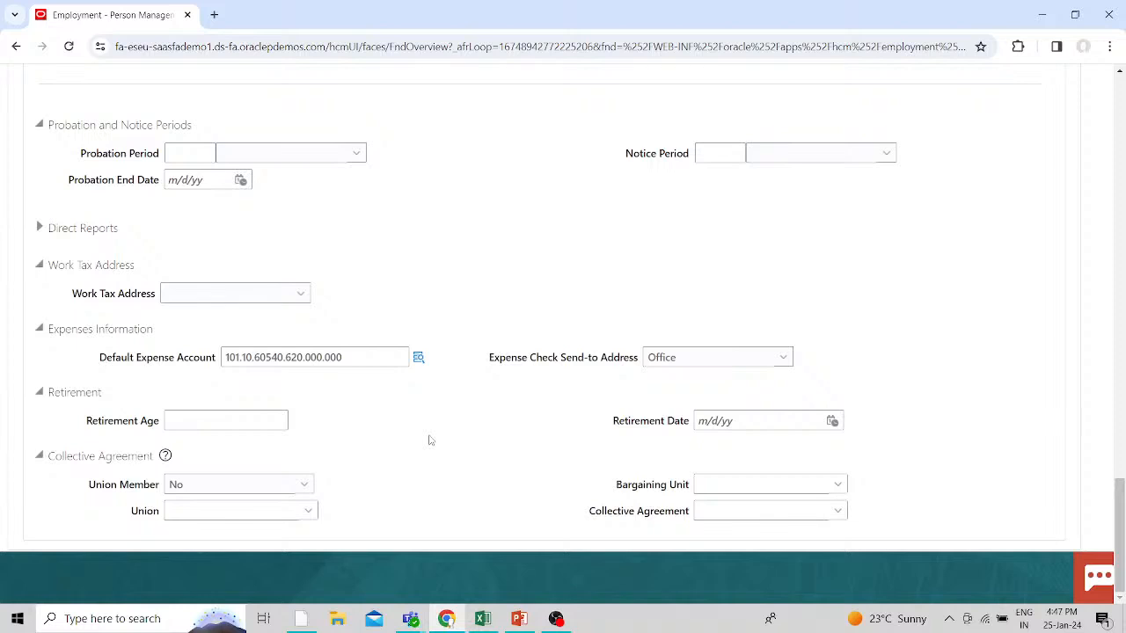
- Recheck the completed assignment form and try to send the promotion to review
scroll(429, 440, "up", 10)
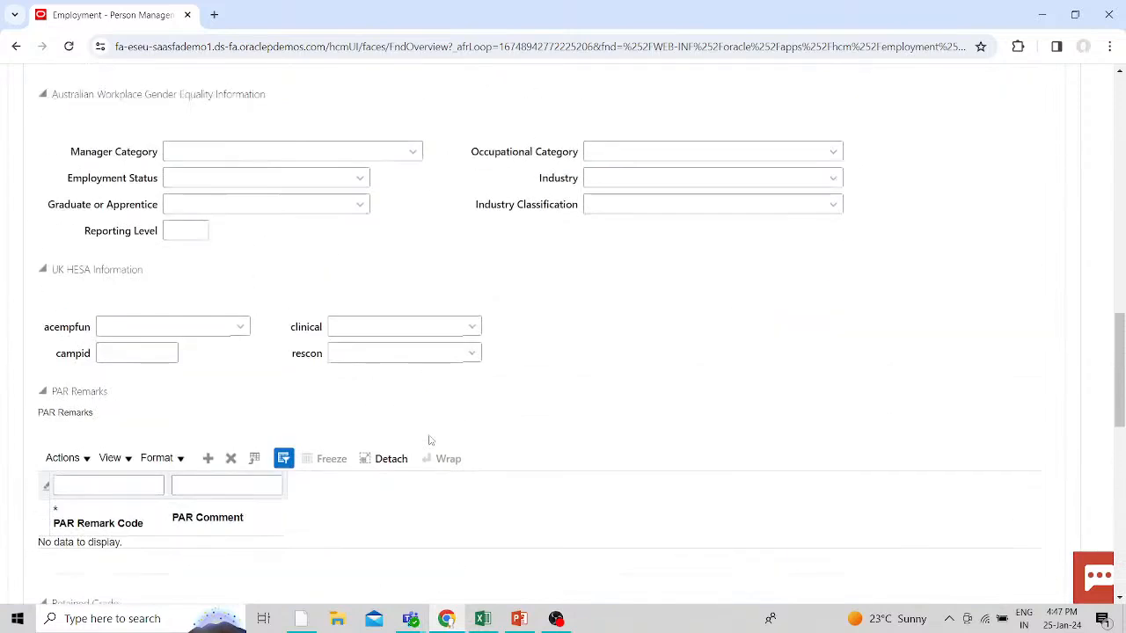
scroll(429, 440, "up", 2)
scroll(429, 440, "up", 4)
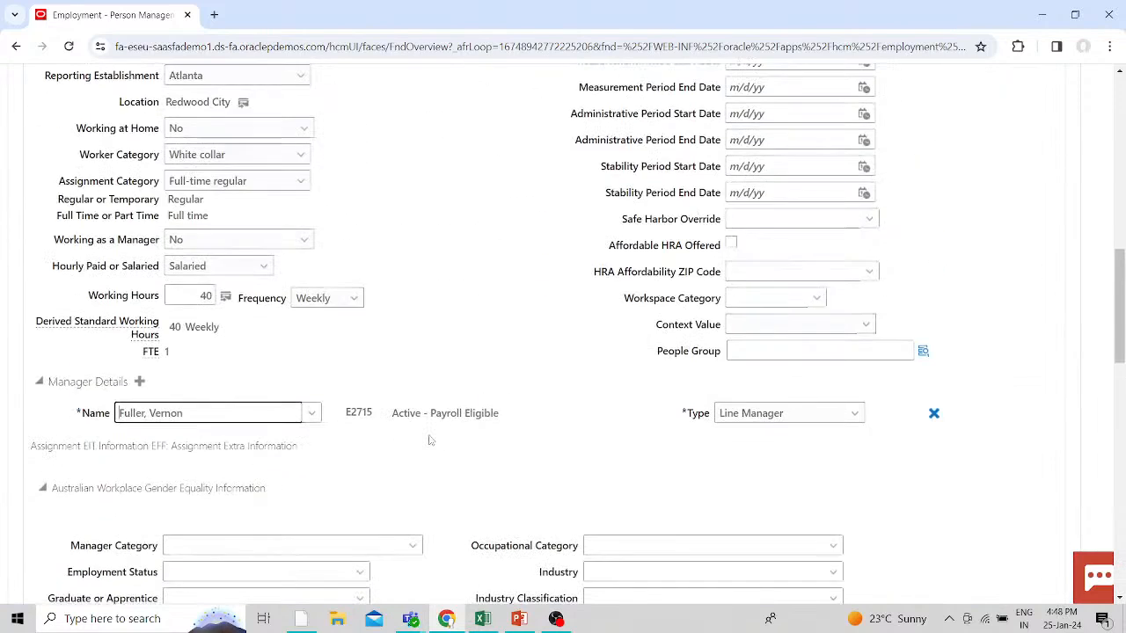
scroll(430, 439, "down", 14)
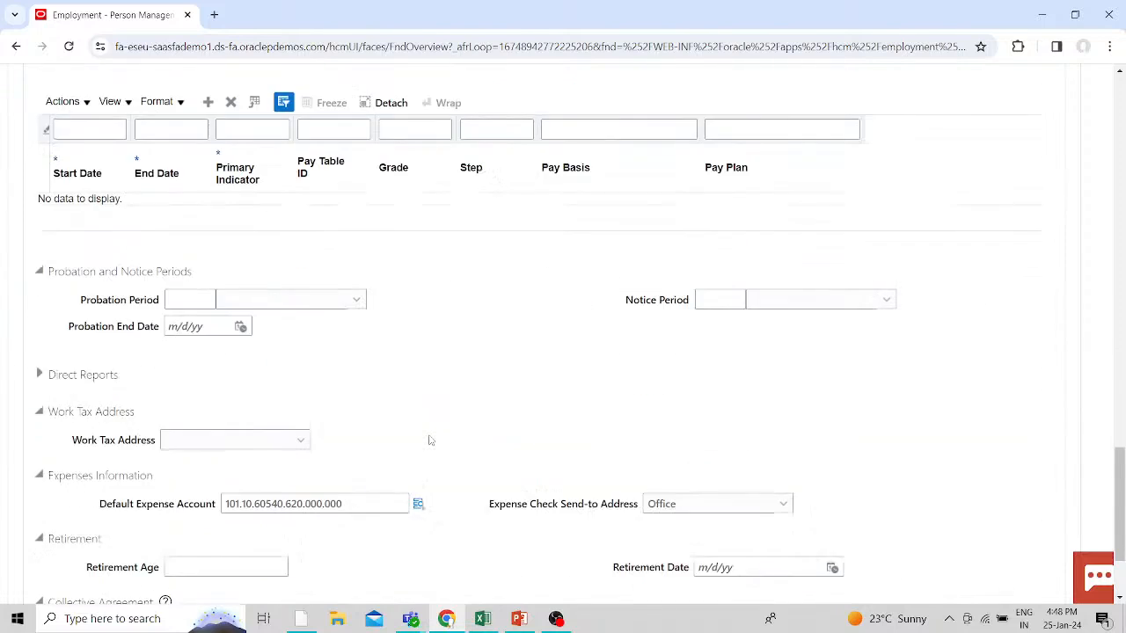
scroll(429, 440, "down", 2)
scroll(430, 440, "up", 20)
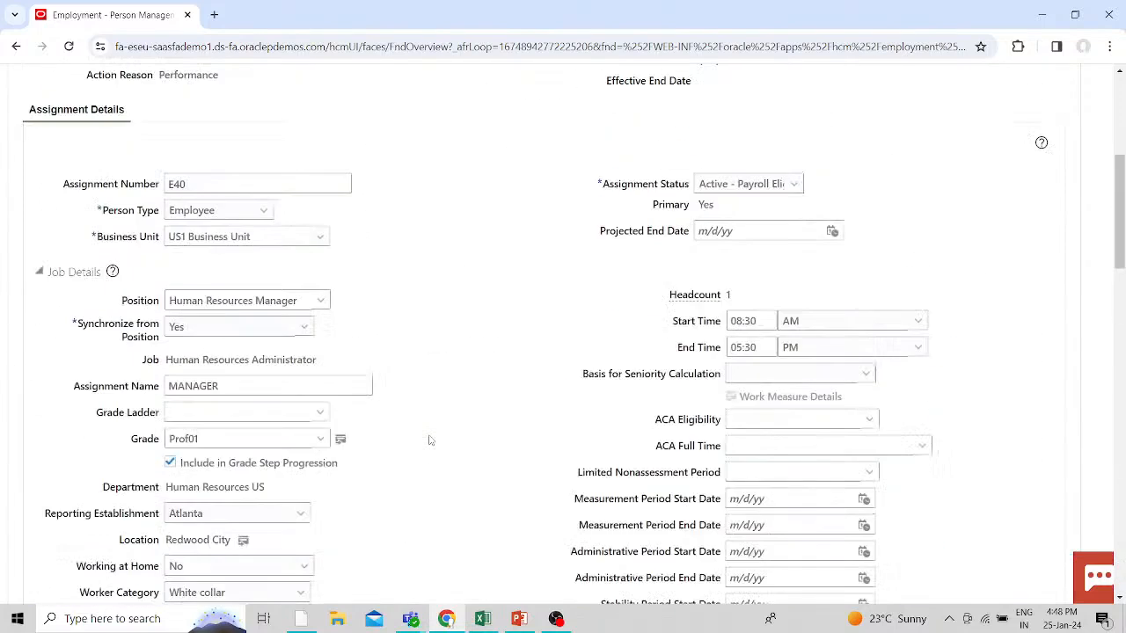
scroll(429, 440, "up", 6)
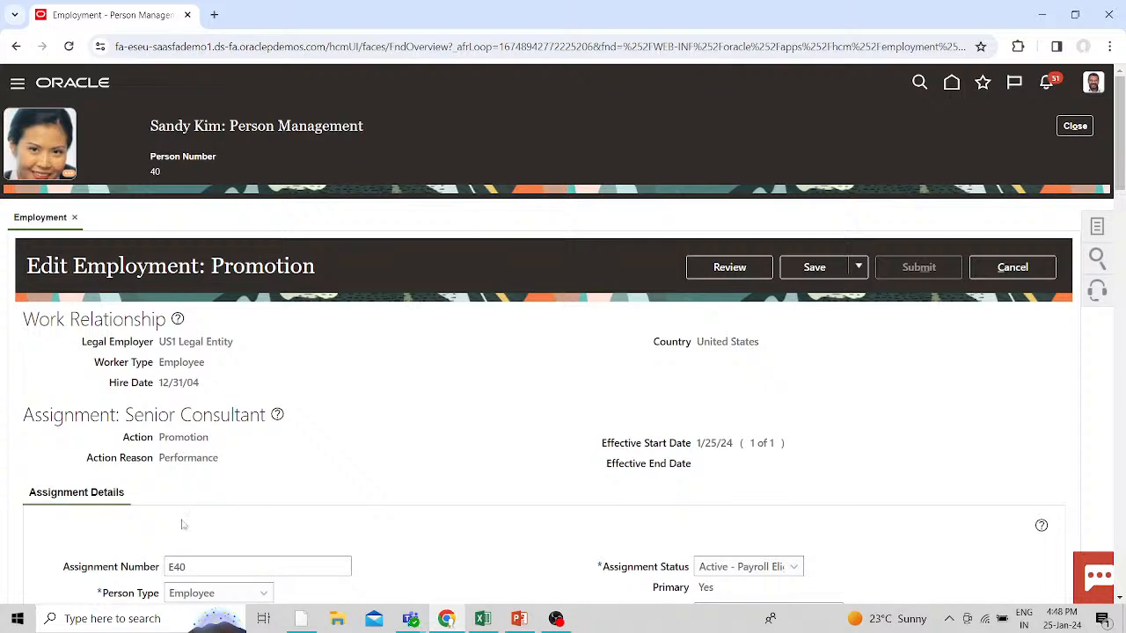
left_click(724, 267)
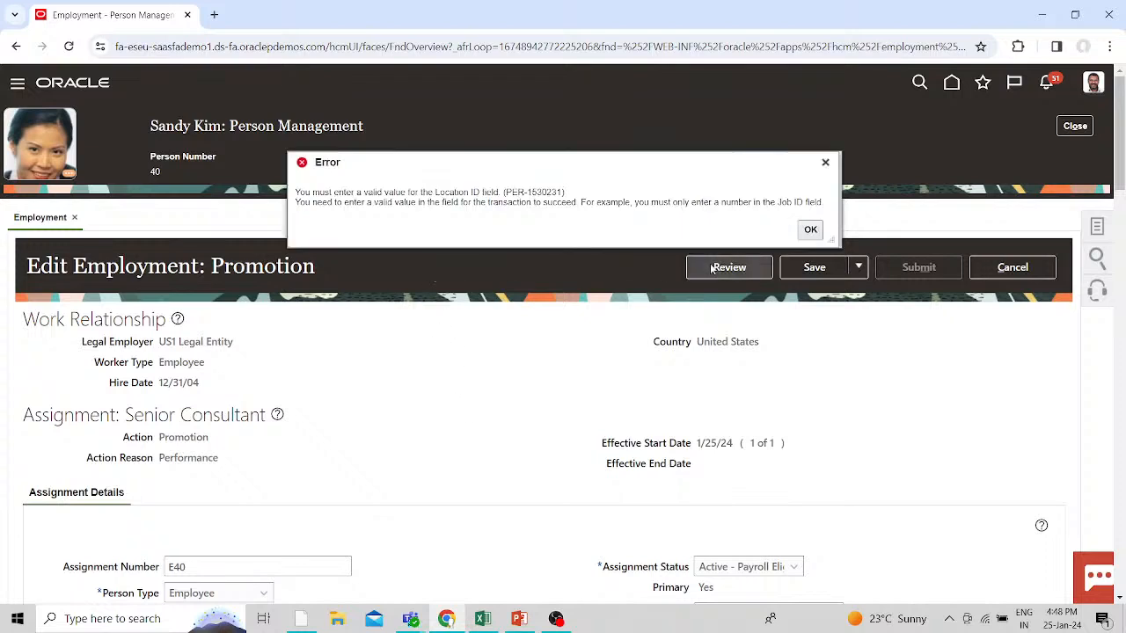
left_click(809, 230)
- Set Synchronize from Position to No and accept making the synchronized attributes editable
scroll(356, 472, "down", 1)
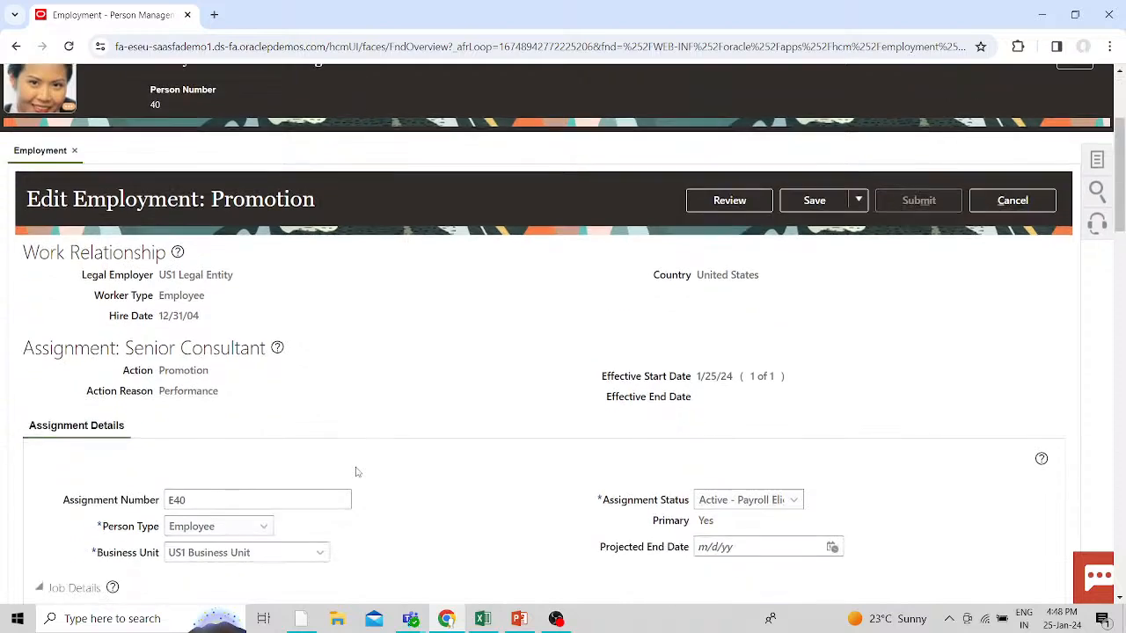
scroll(356, 472, "down", 5)
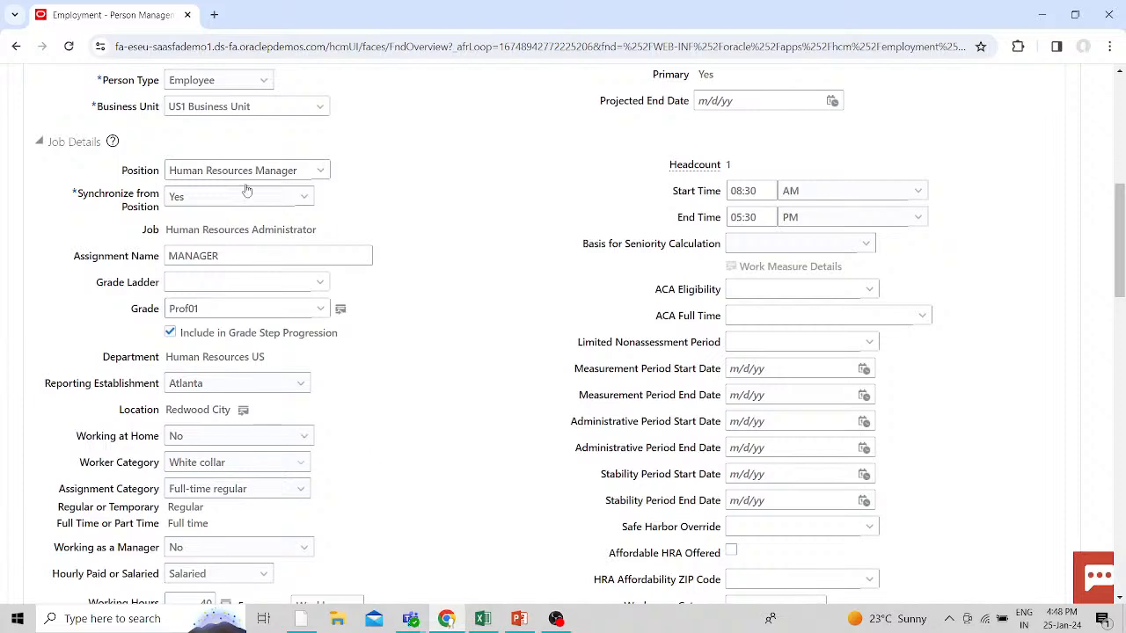
left_click(279, 199)
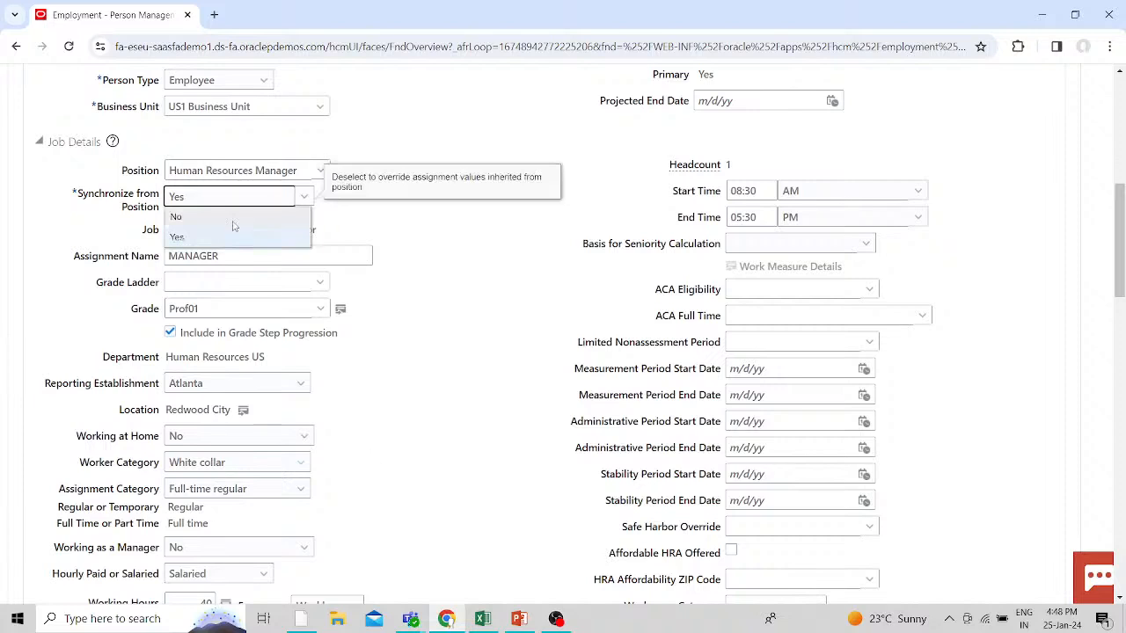
left_click(233, 217)
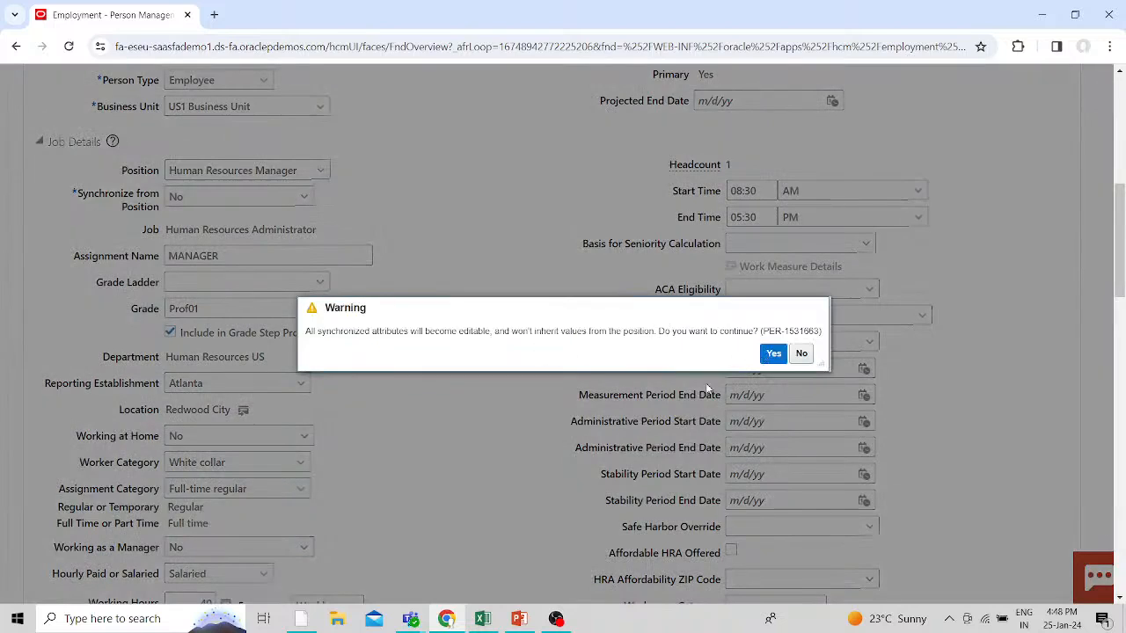
left_click(773, 353)
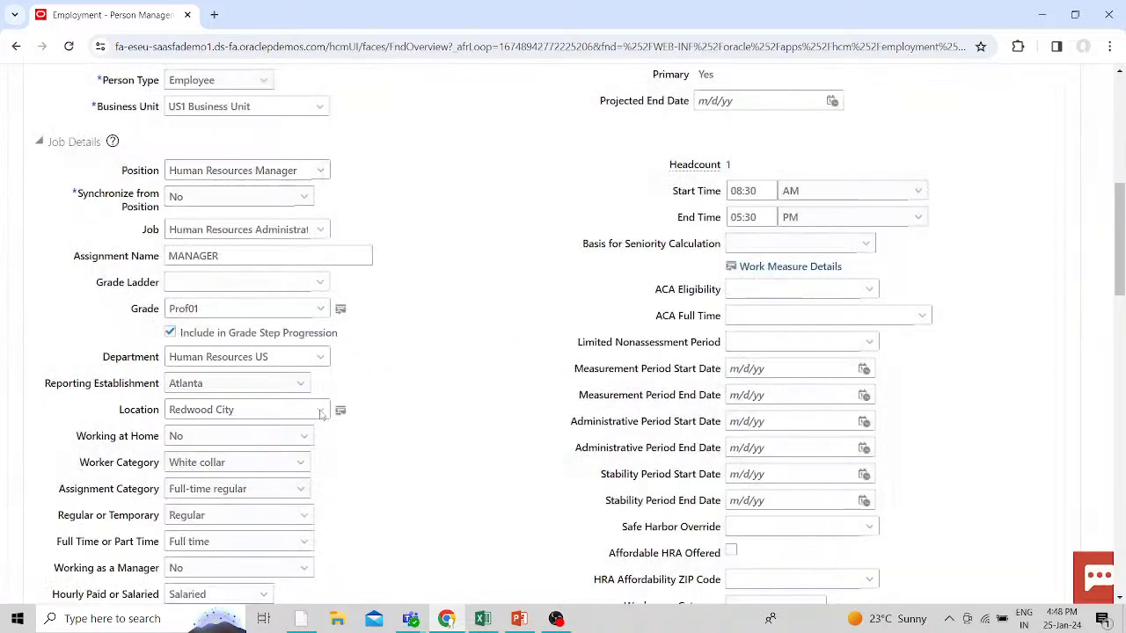
- Set the assignment's location to Global Ops and send the promotion to review
left_click(321, 411)
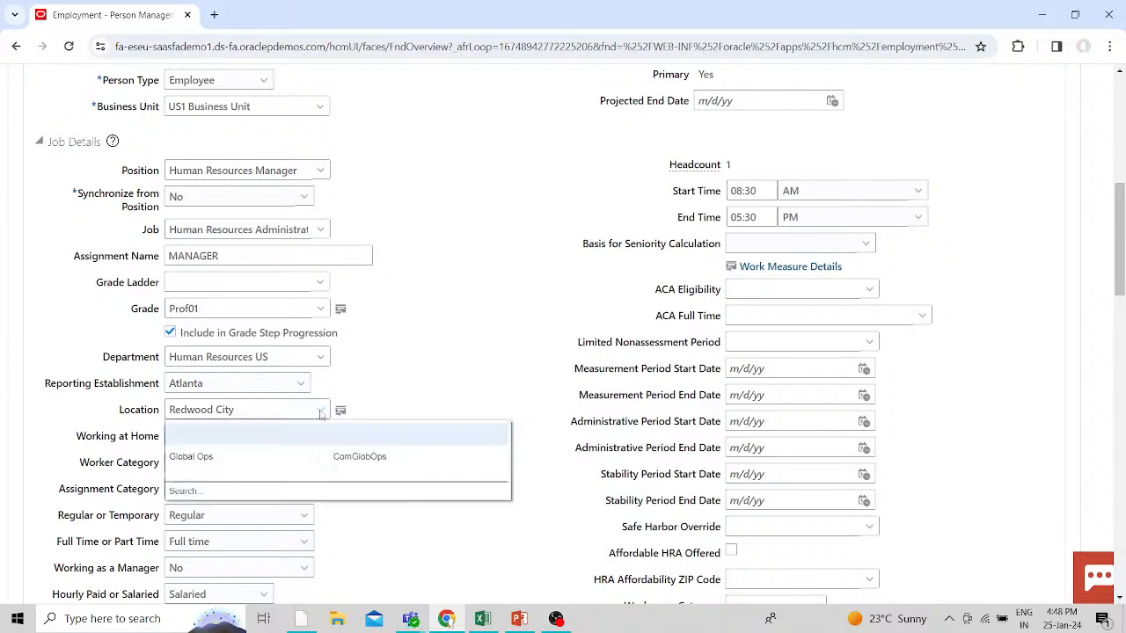
left_click(228, 456)
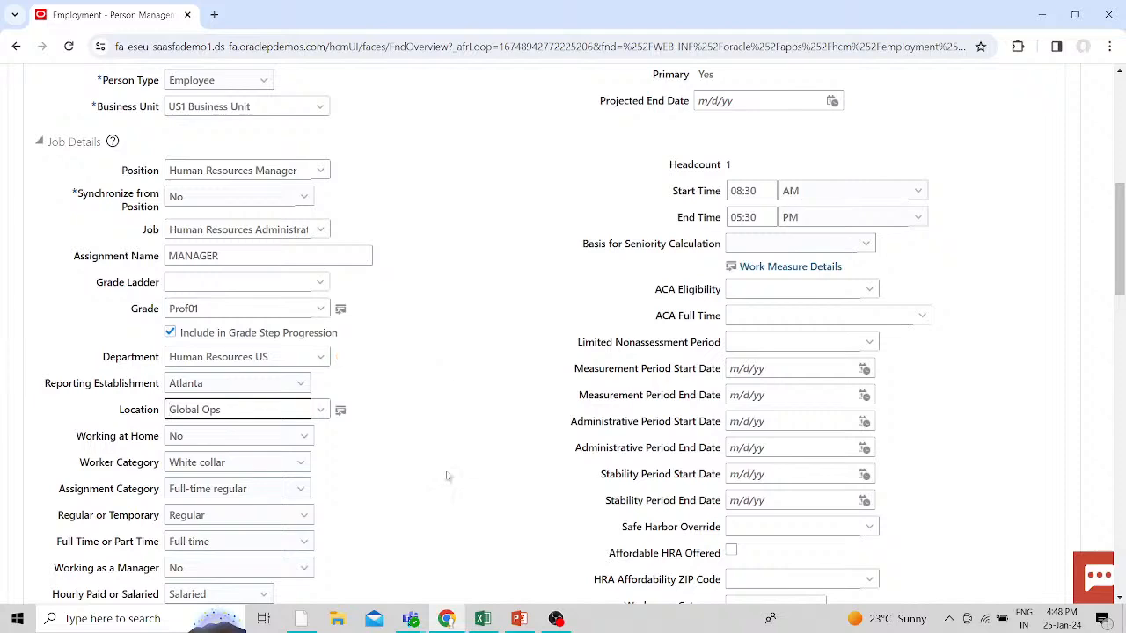
scroll(440, 472, "up", 3)
scroll(706, 375, "up", 3)
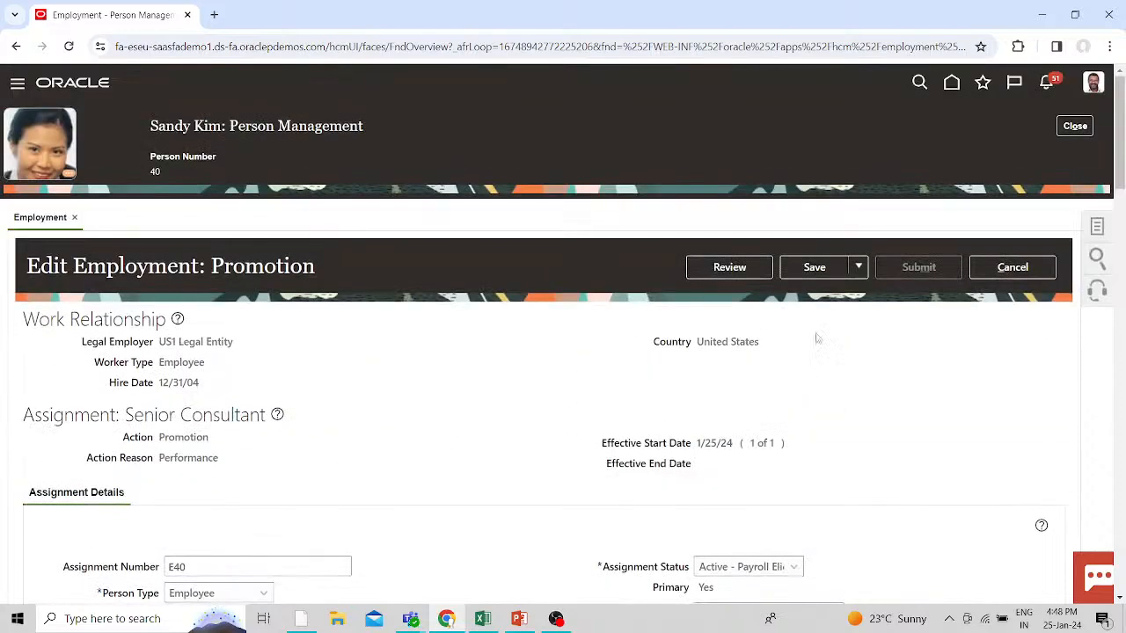
left_click(698, 265)
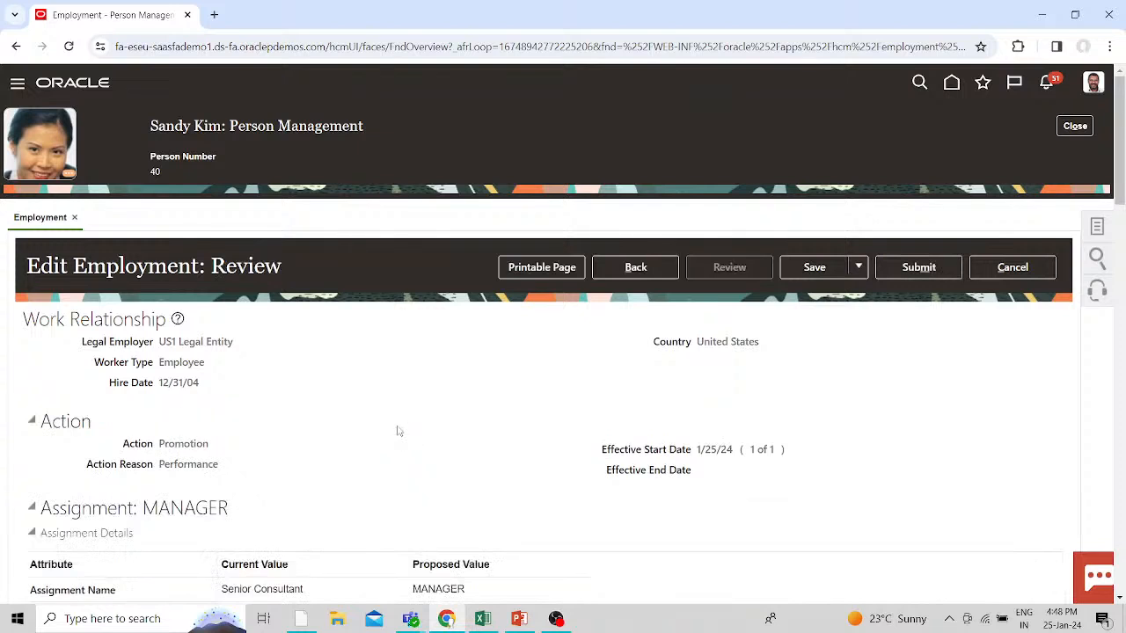
- Compare the current and proposed values in the assignment, job and manager details of the promotion review
scroll(399, 431, "down", 2)
scroll(397, 426, "down", 1)
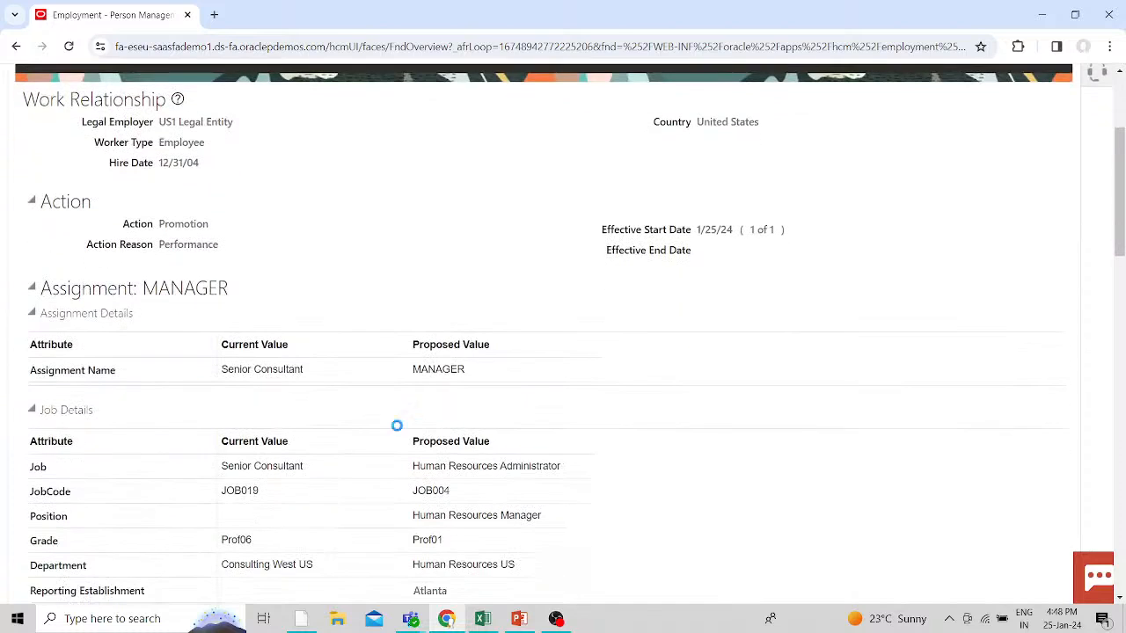
scroll(395, 425, "up", 3)
scroll(430, 393, "down", 3)
scroll(324, 493, "down", 3)
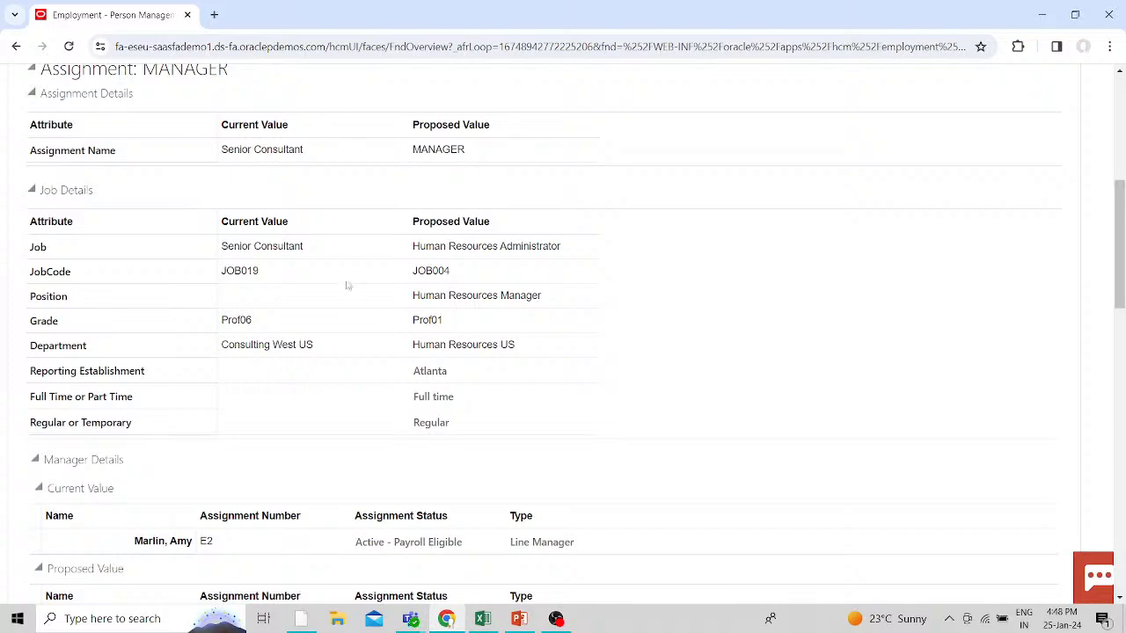
scroll(438, 360, "down", 3)
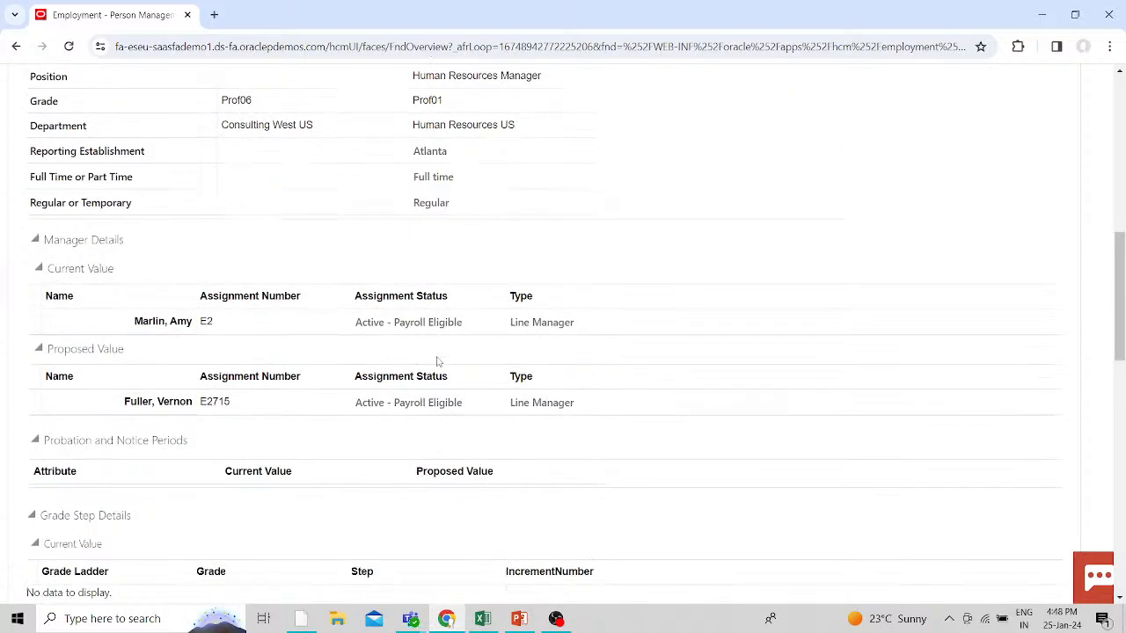
scroll(882, 372, "up", 4)
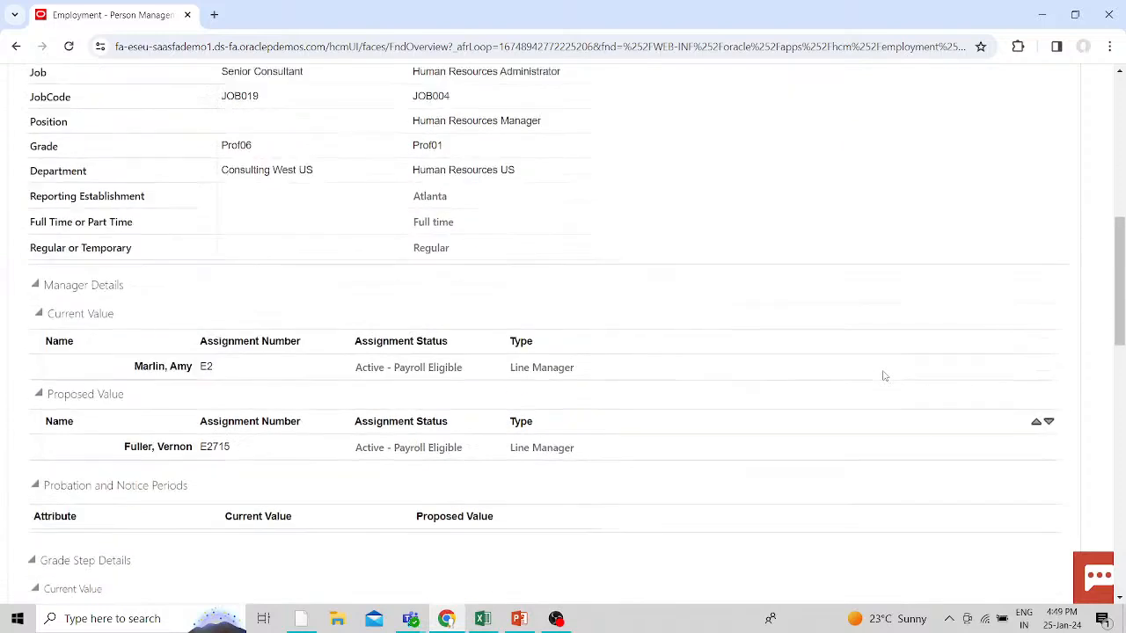
- Submit the promotion request and confirm the submission
scroll(883, 375, "up", 3)
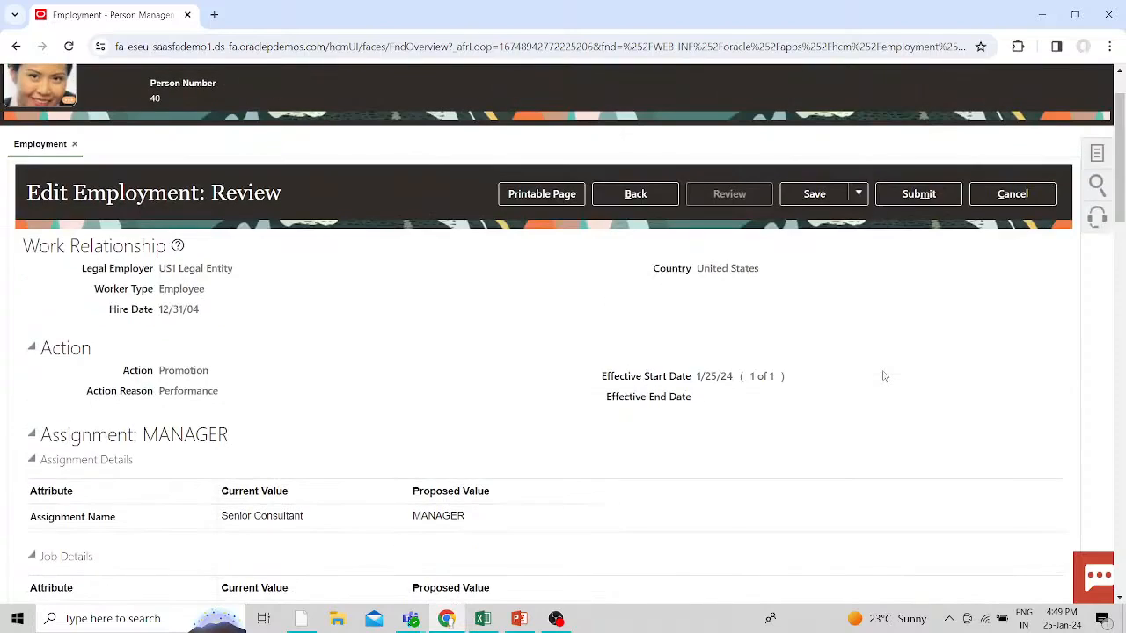
left_click(918, 194)
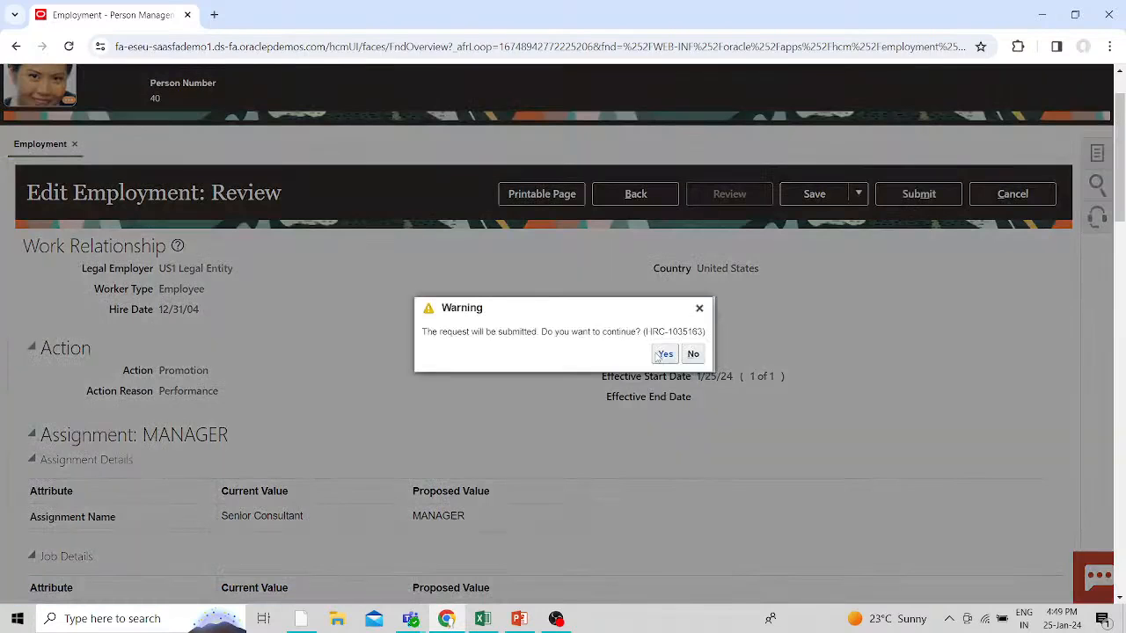
left_click(661, 353)
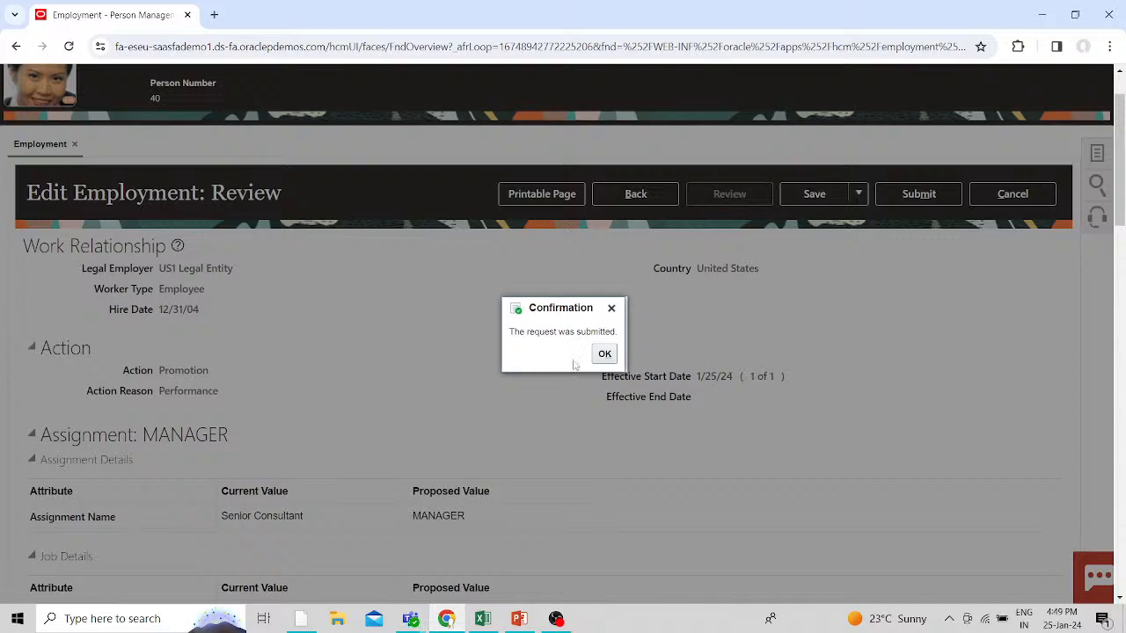
left_click(600, 356)
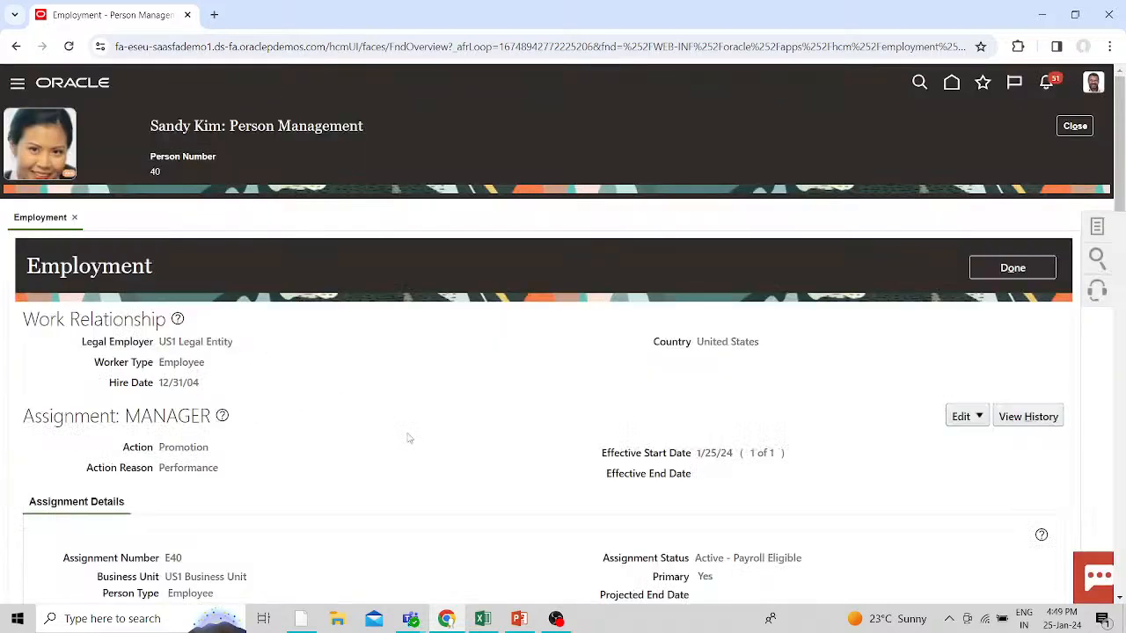
- Check the promoted employee's assignment and job details on the Employment page
scroll(408, 438, "down", 5)
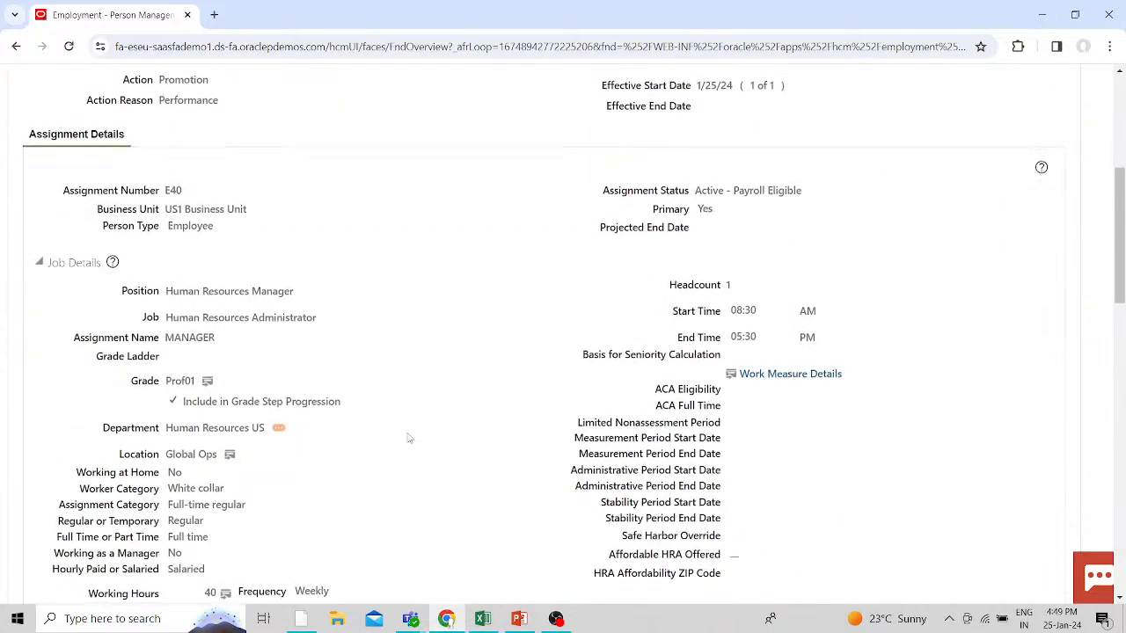
scroll(408, 437, "down", 4)
scroll(408, 438, "up", 8)
scroll(408, 438, "up", 1)
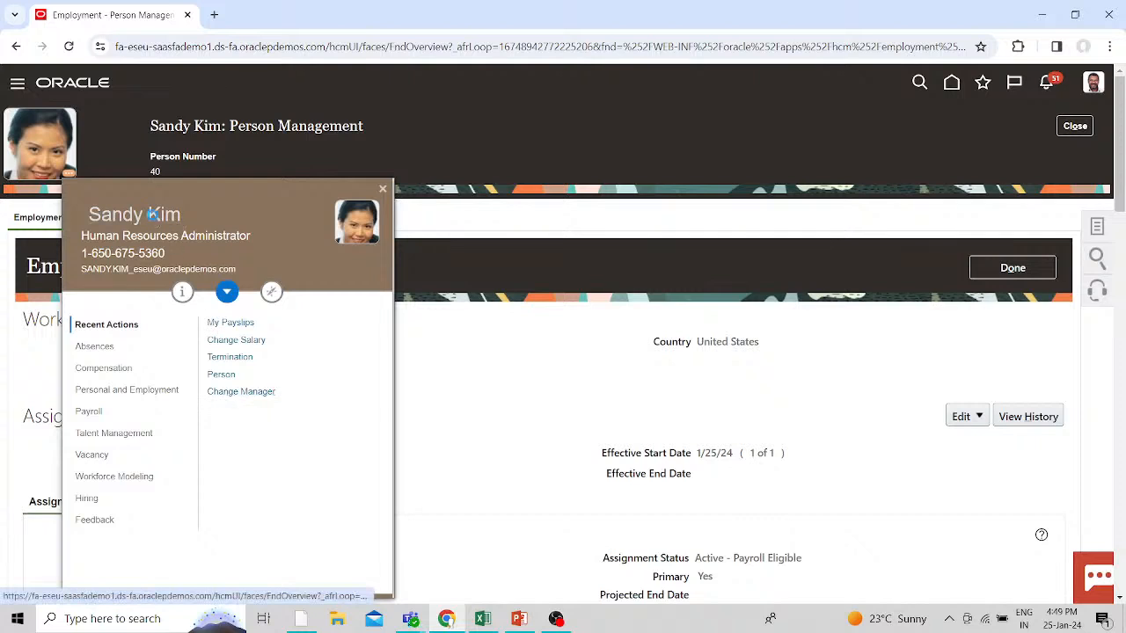
- Open the employee's profile, expand the full list of profile sections and show Compensation
left_click(151, 214)
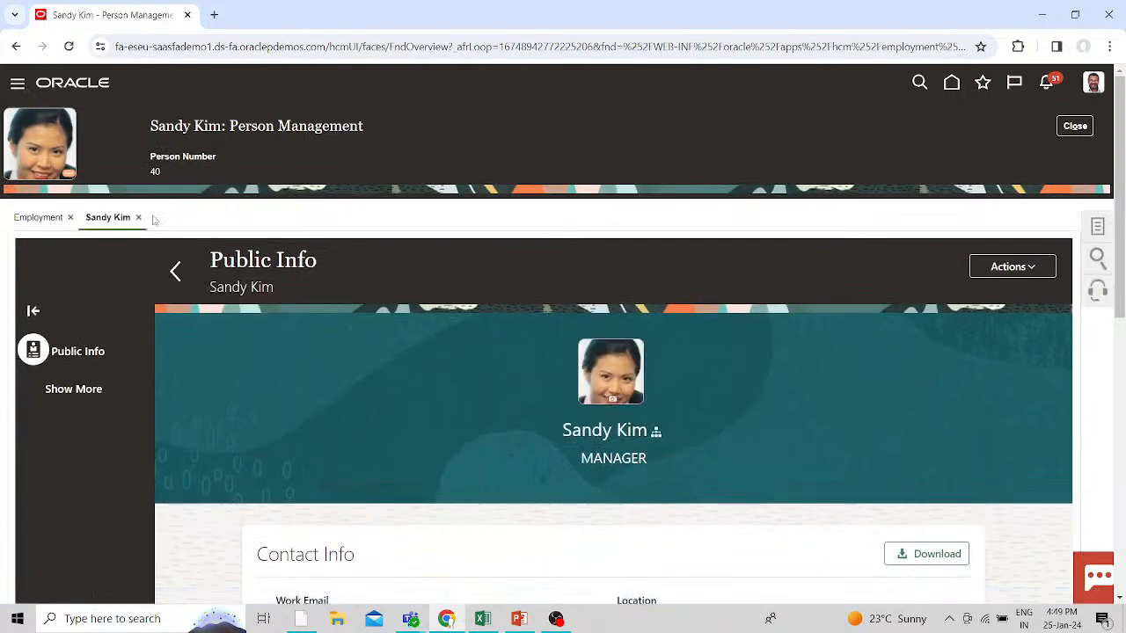
left_click(92, 392)
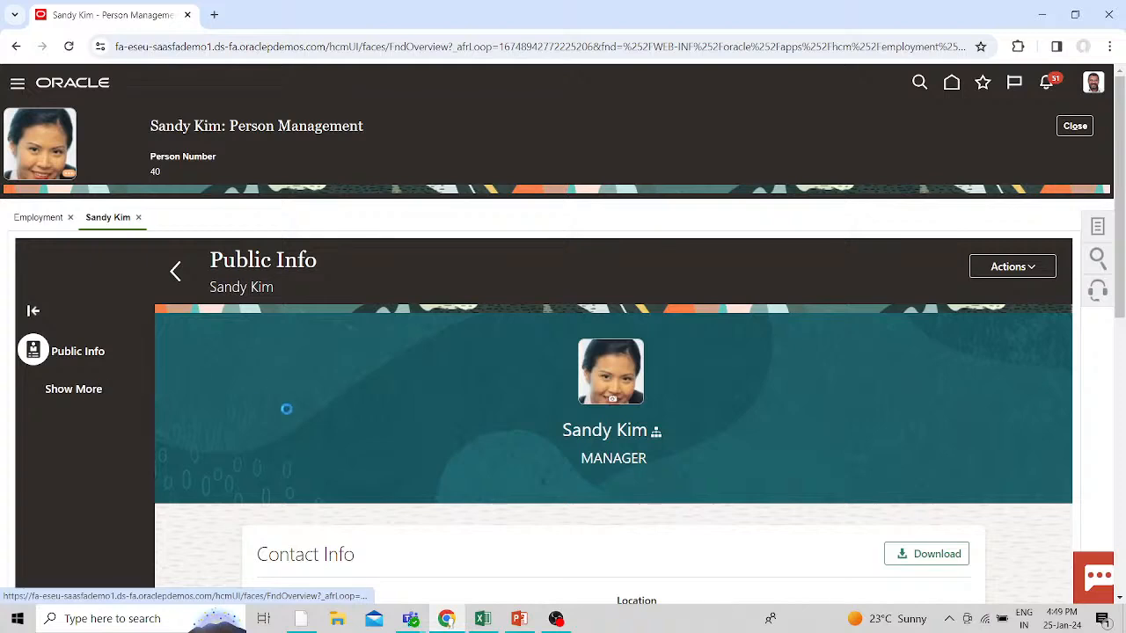
scroll(82, 519, "down", 5)
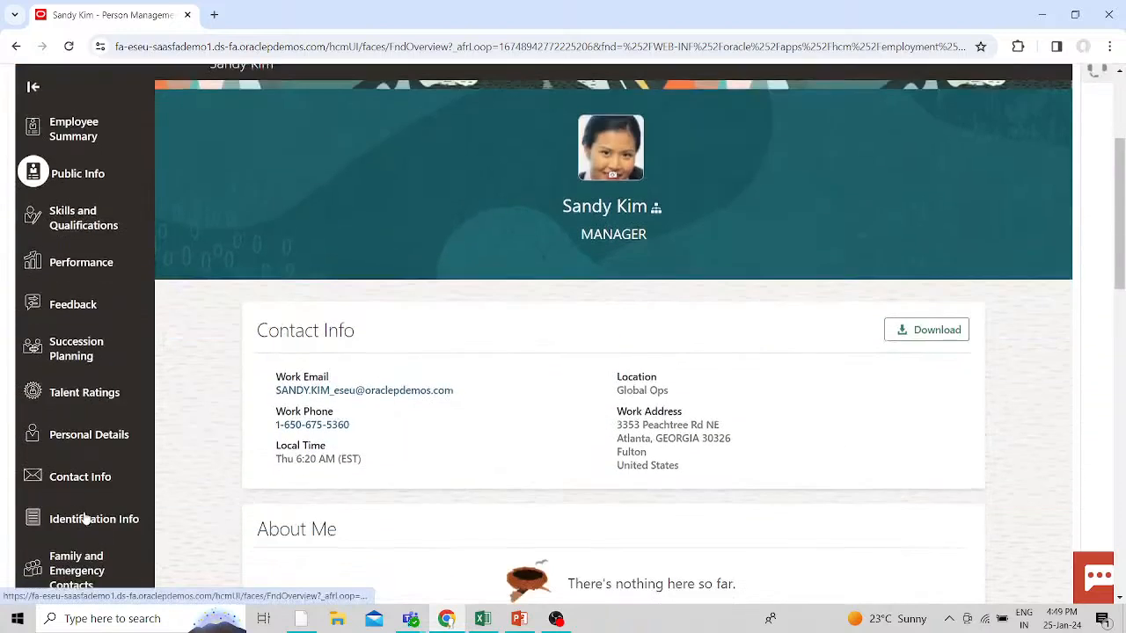
scroll(86, 520, "down", 3)
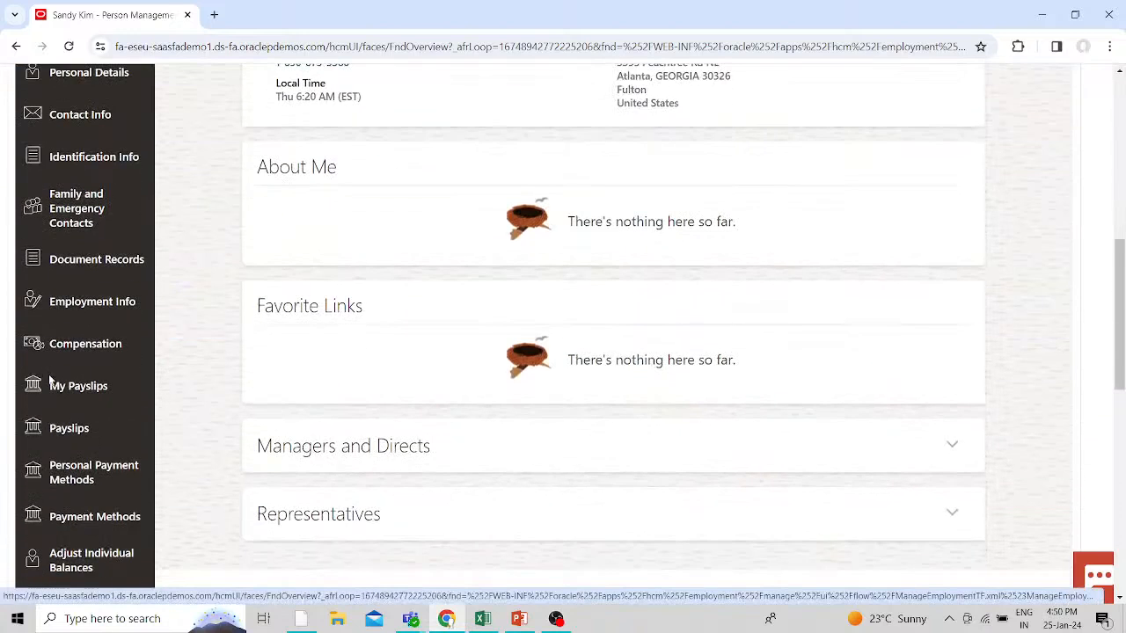
left_click(79, 347)
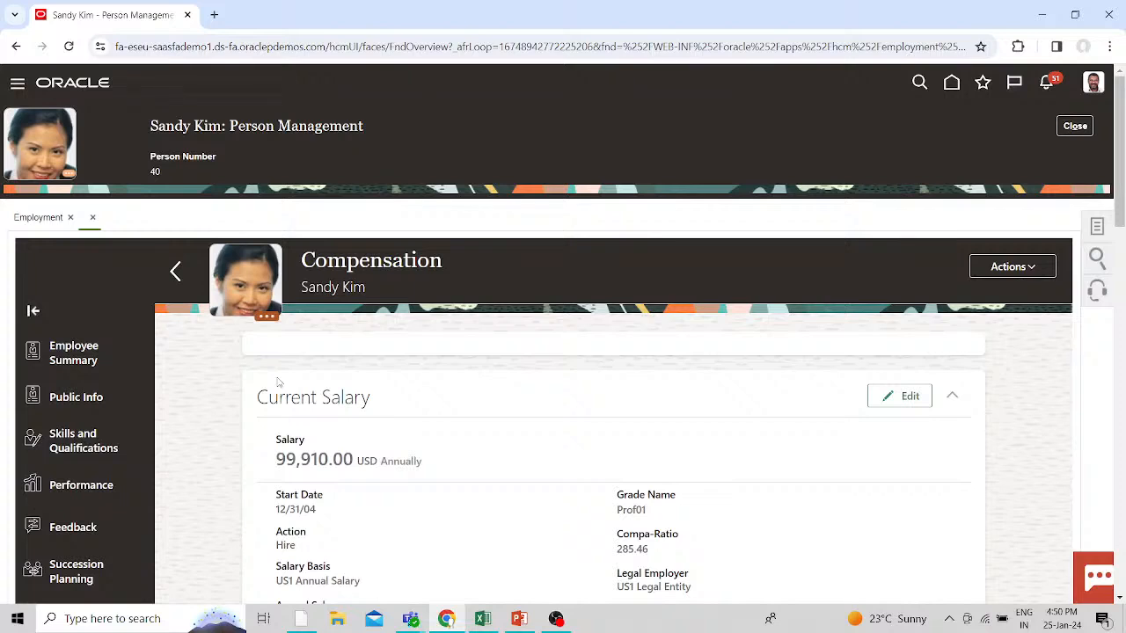
- Examine the employee's current salary, grade, compa-ratio and salary range, and the other compensation sections
scroll(613, 377, "down", 1)
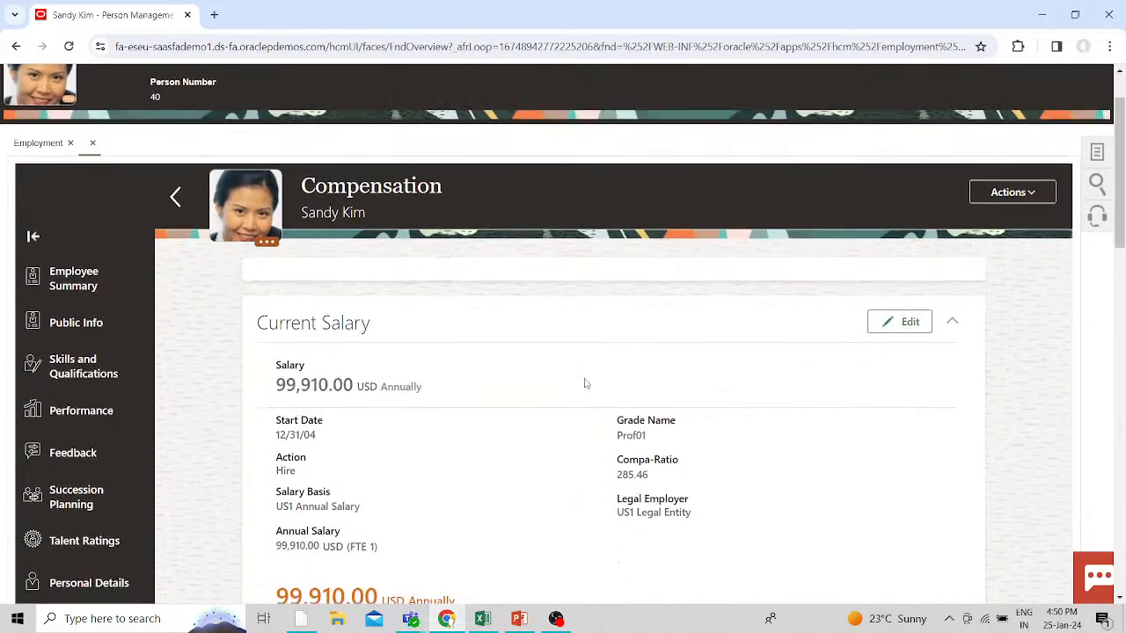
scroll(585, 384, "down", 2)
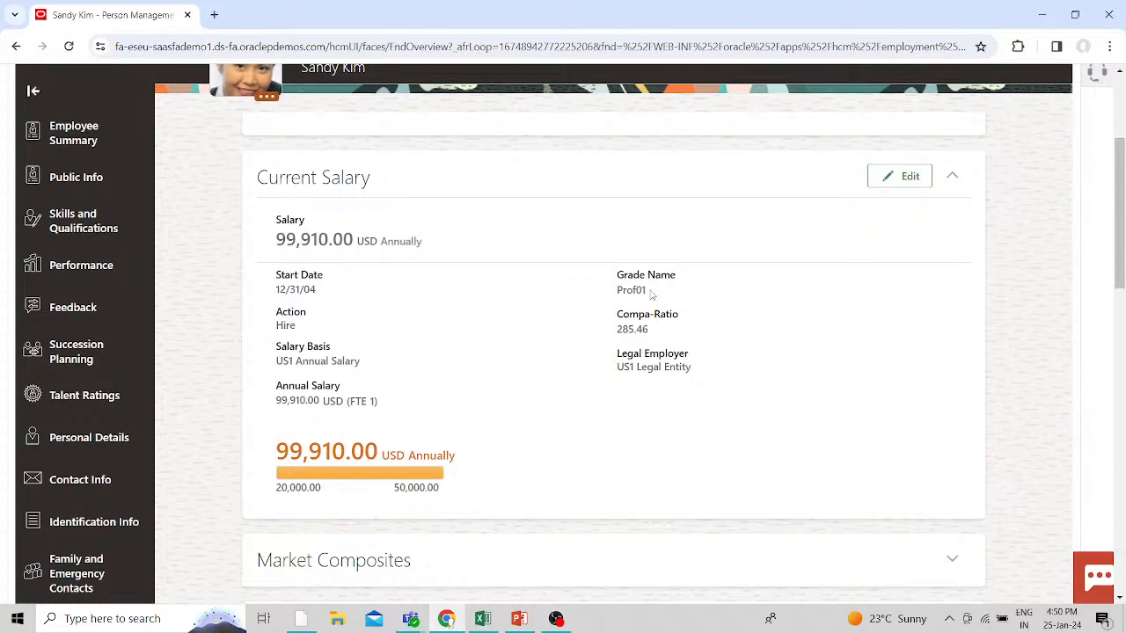
scroll(652, 294, "down", 2)
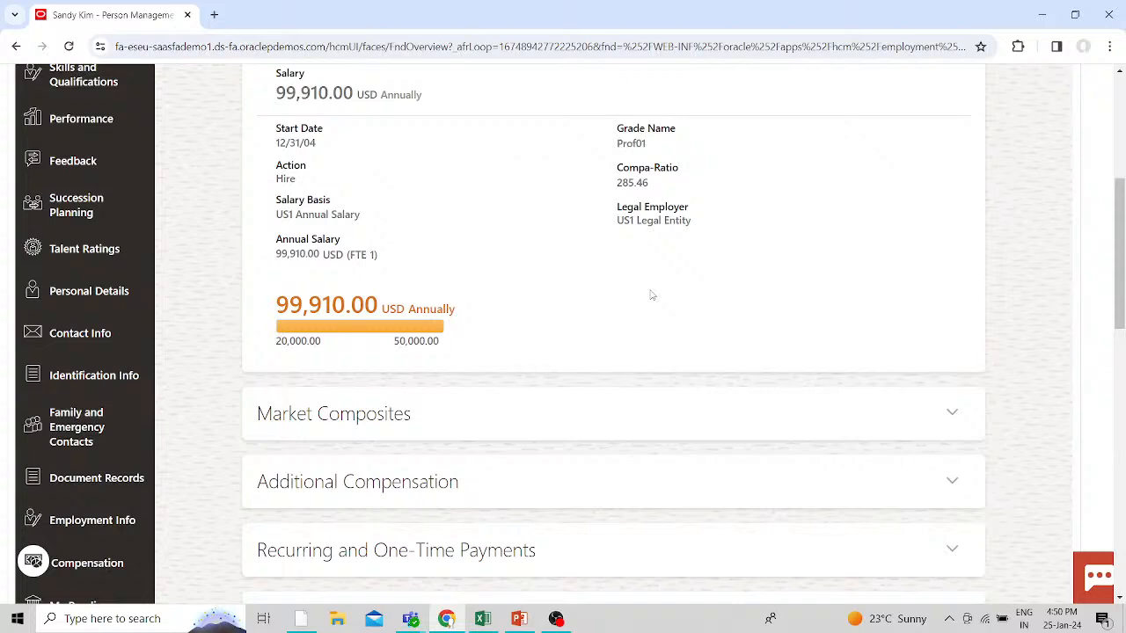
scroll(503, 204, "down", 1)
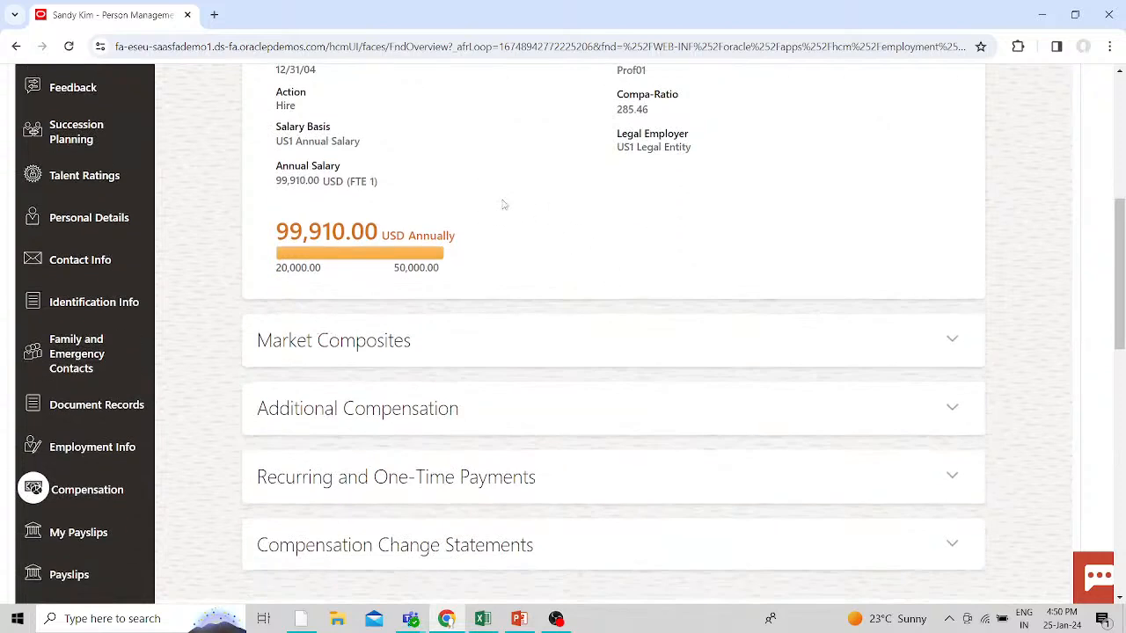
scroll(503, 204, "down", 2)
scroll(503, 204, "up", 4)
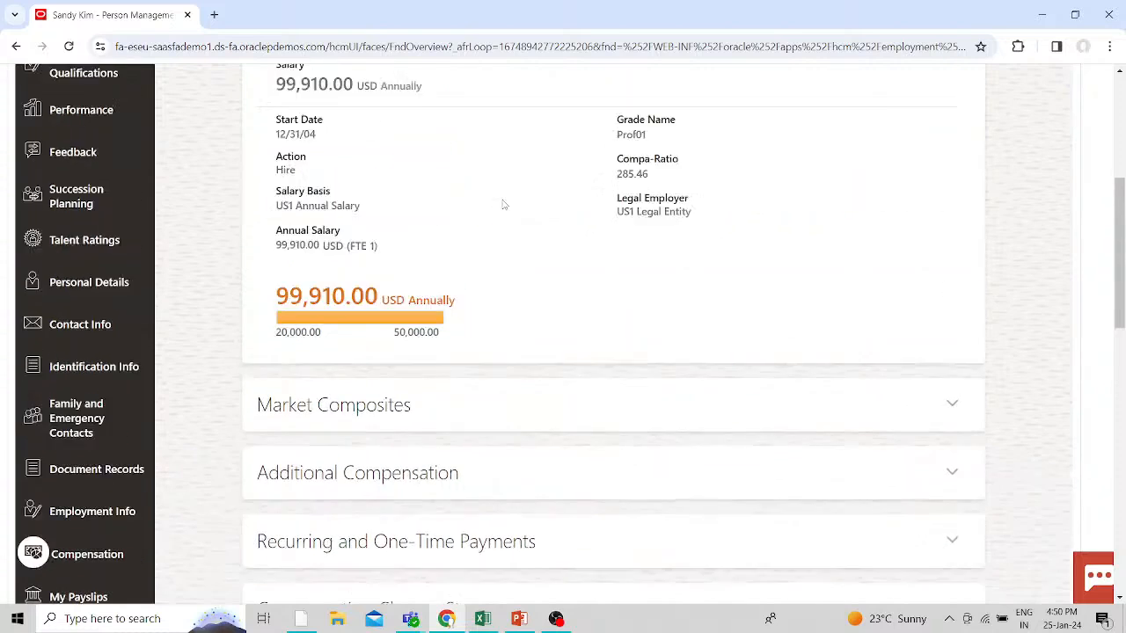
- View the employee's compensation history and examine the overall and annual salary by year
scroll(503, 204, "up", 3)
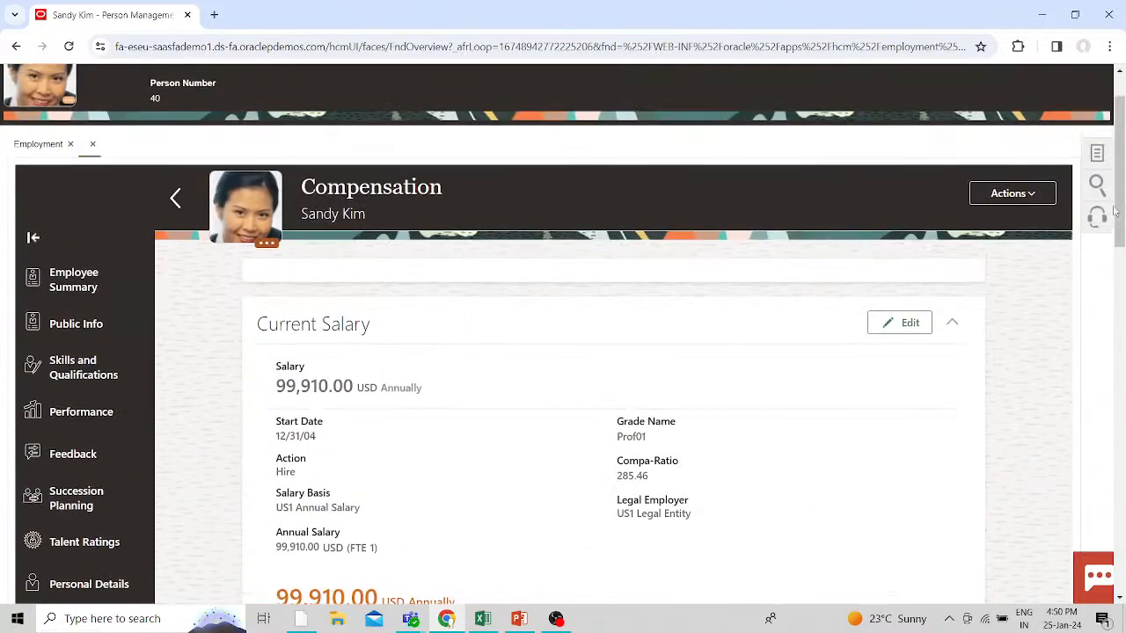
left_click(1096, 154)
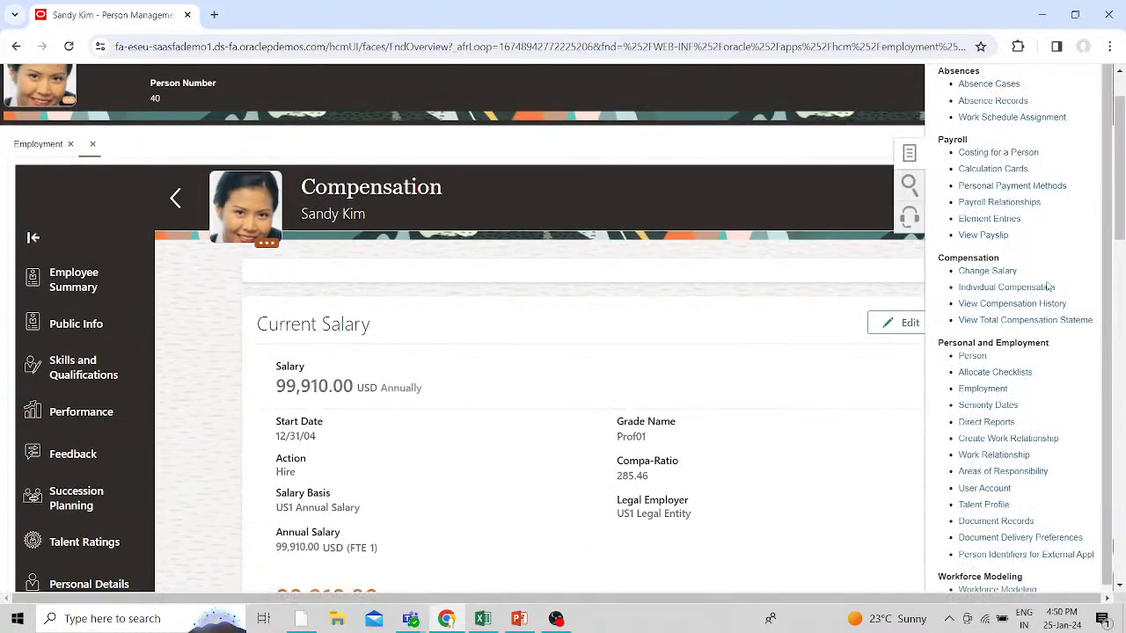
left_click(1009, 305)
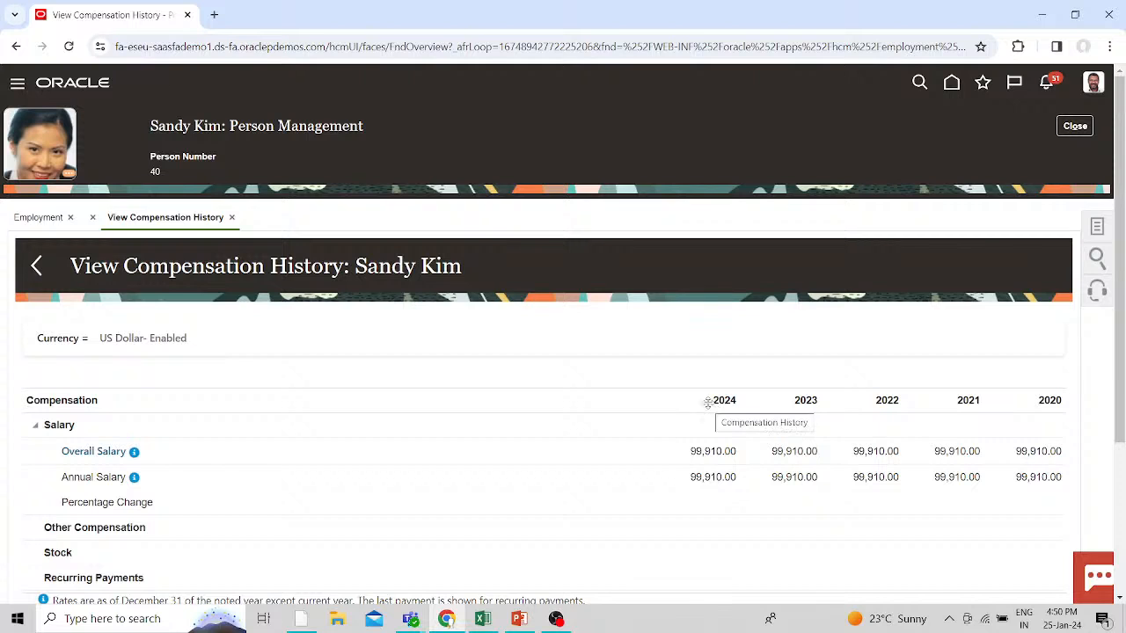
scroll(708, 403, "down", 2)
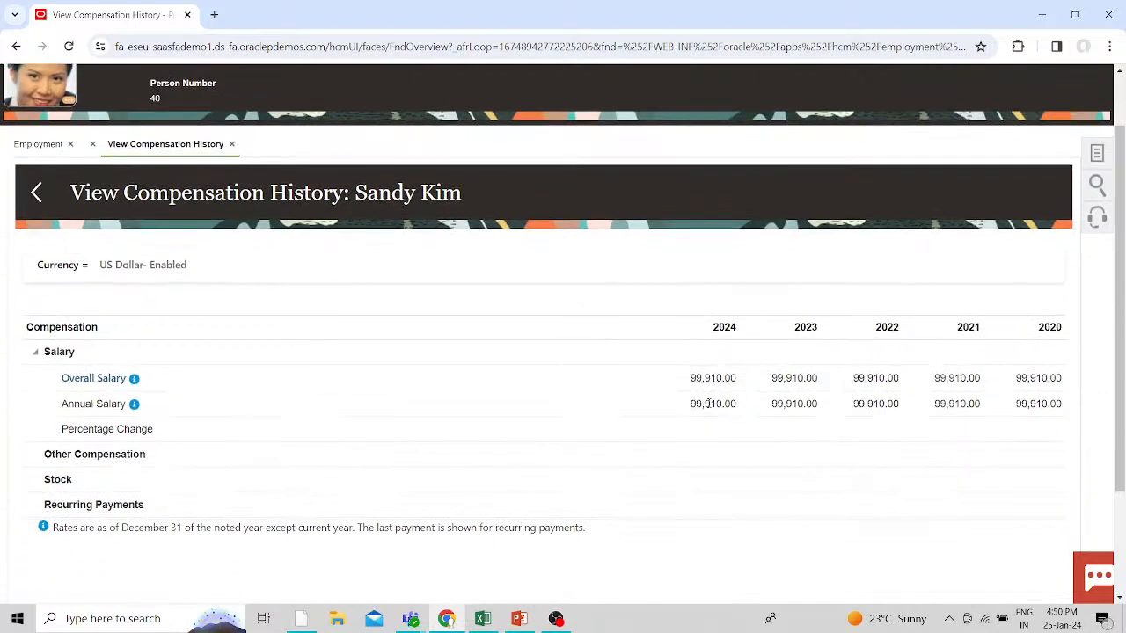
scroll(708, 402, "up", 2)
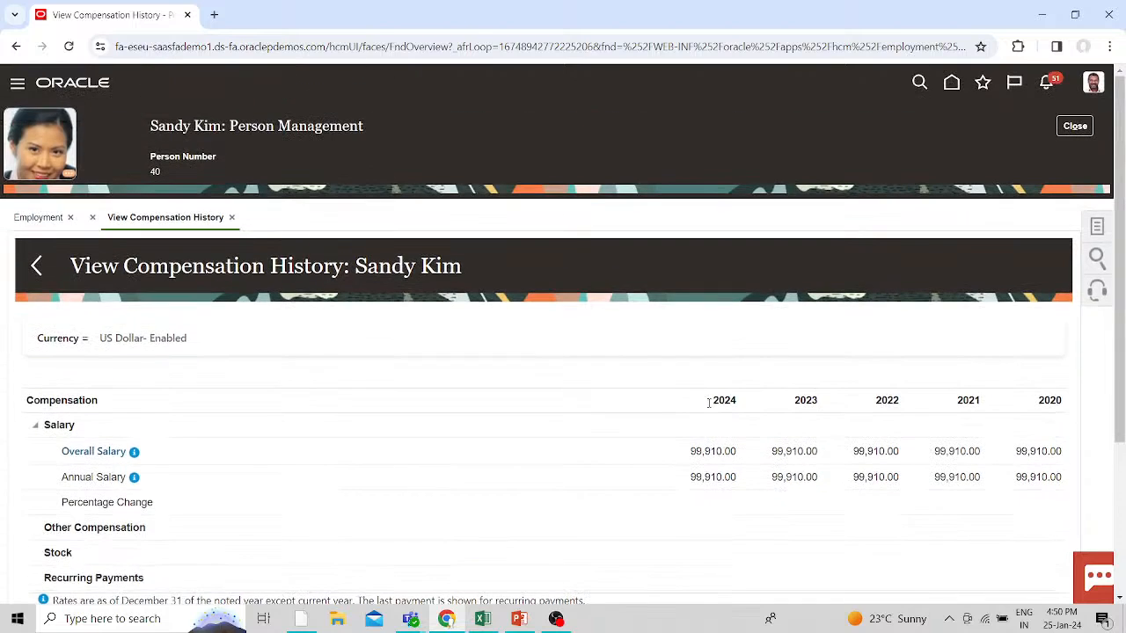
- Close the employee's person management record and open Workforce Compensation for My Team
left_click(39, 222)
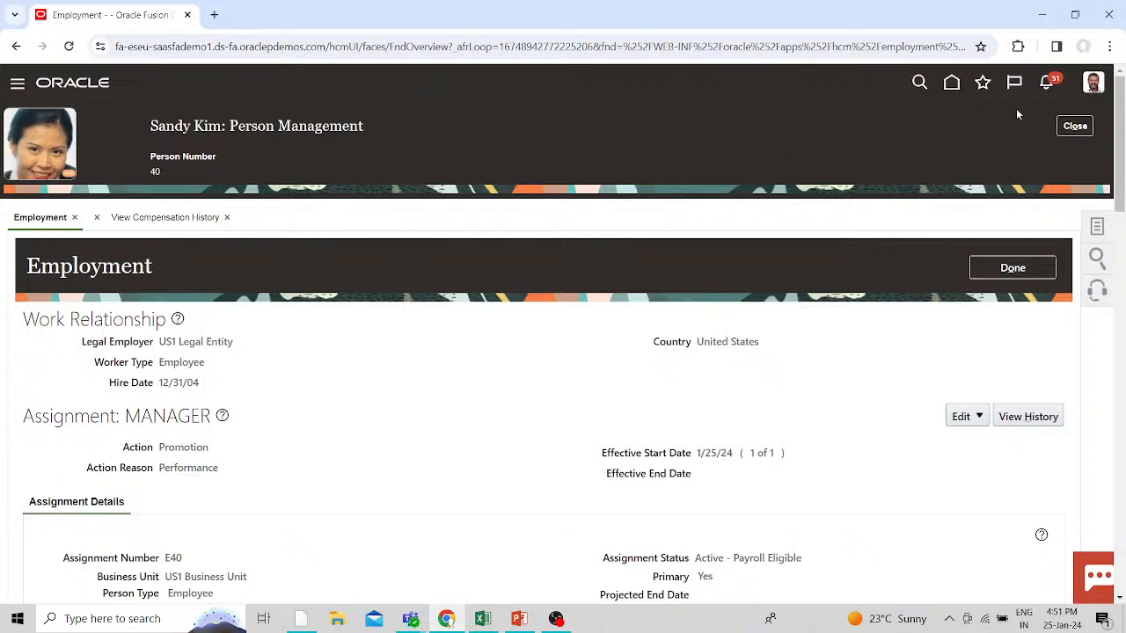
left_click(1073, 129)
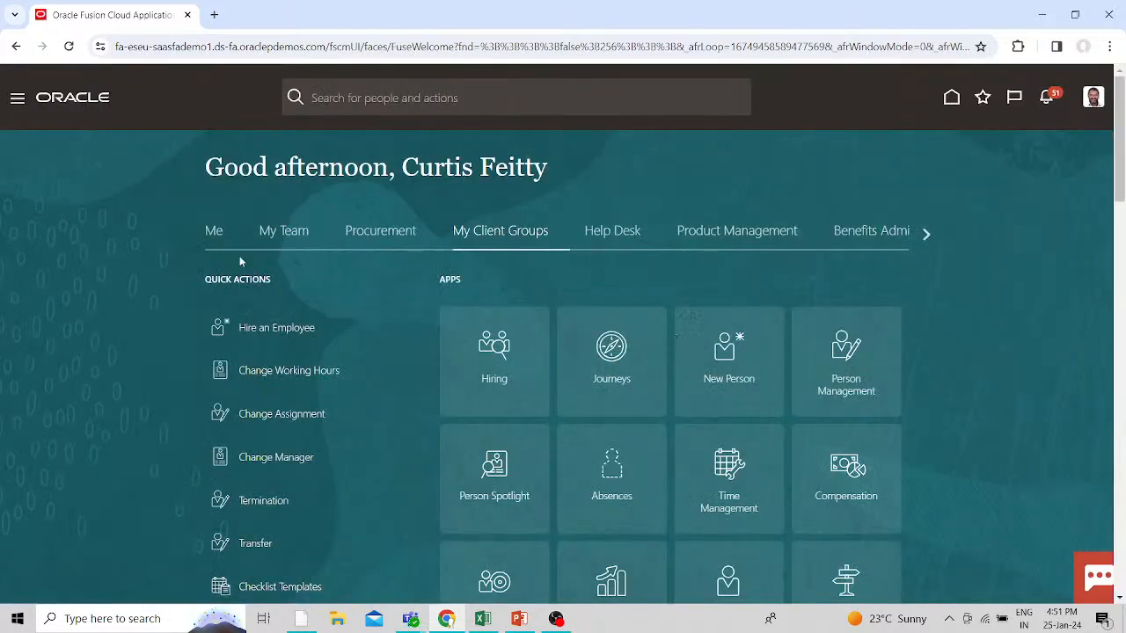
left_click(212, 232)
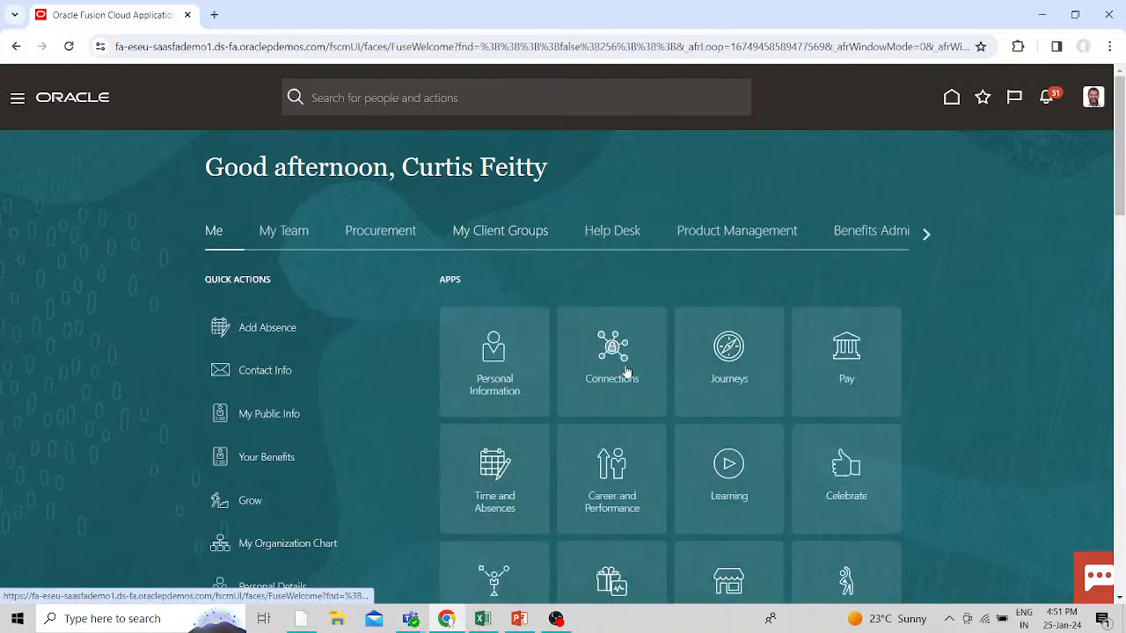
scroll(626, 372, "down", 2)
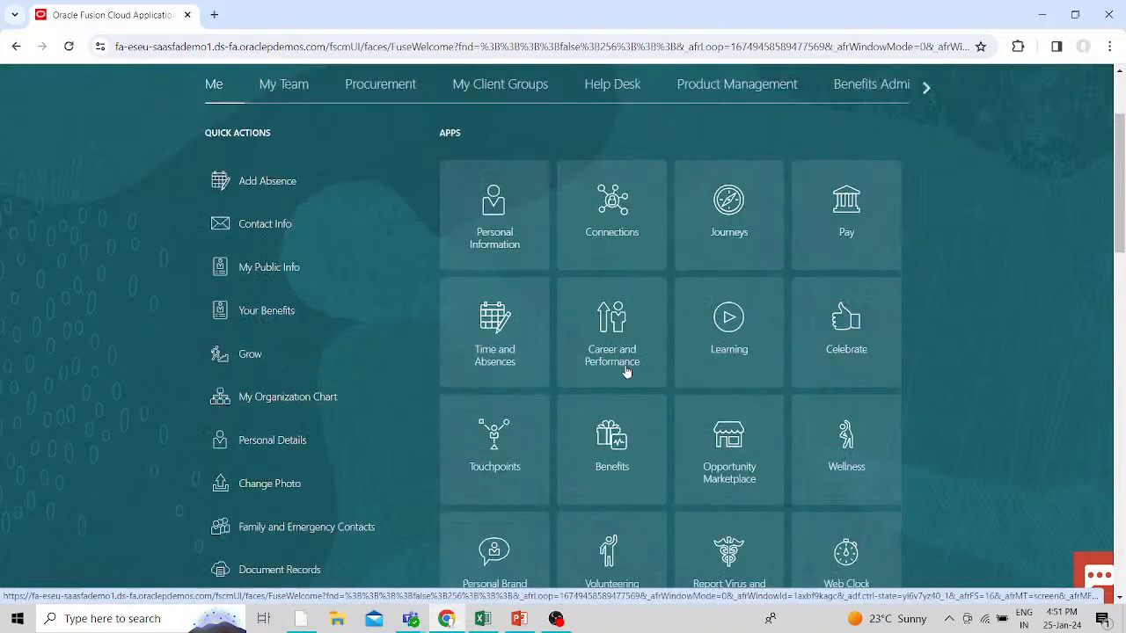
left_click(302, 84)
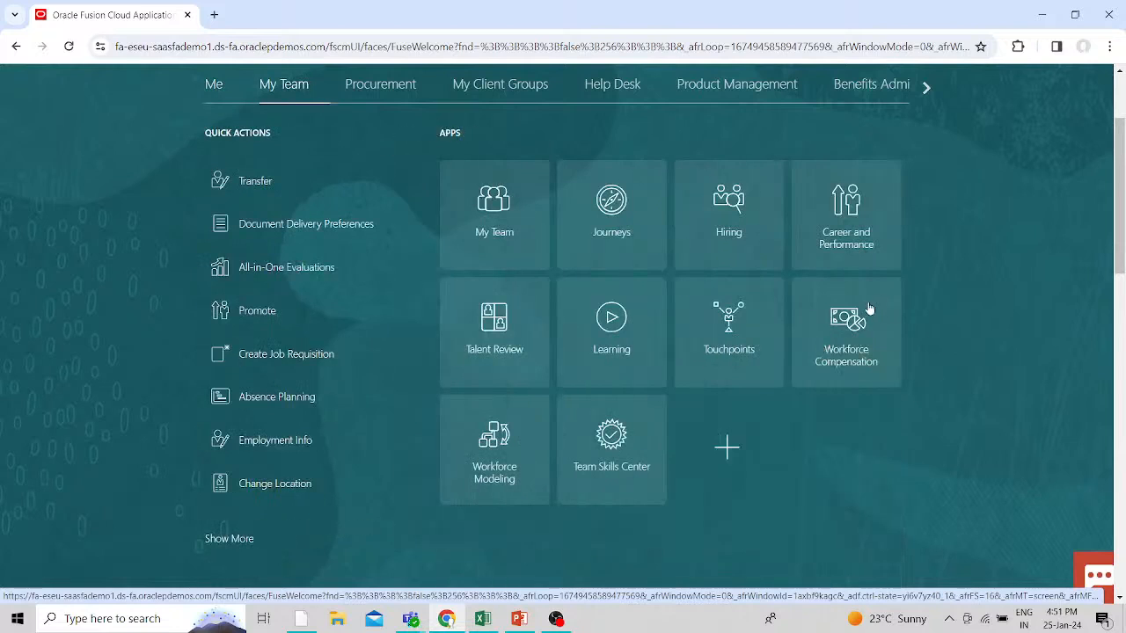
left_click(853, 318)
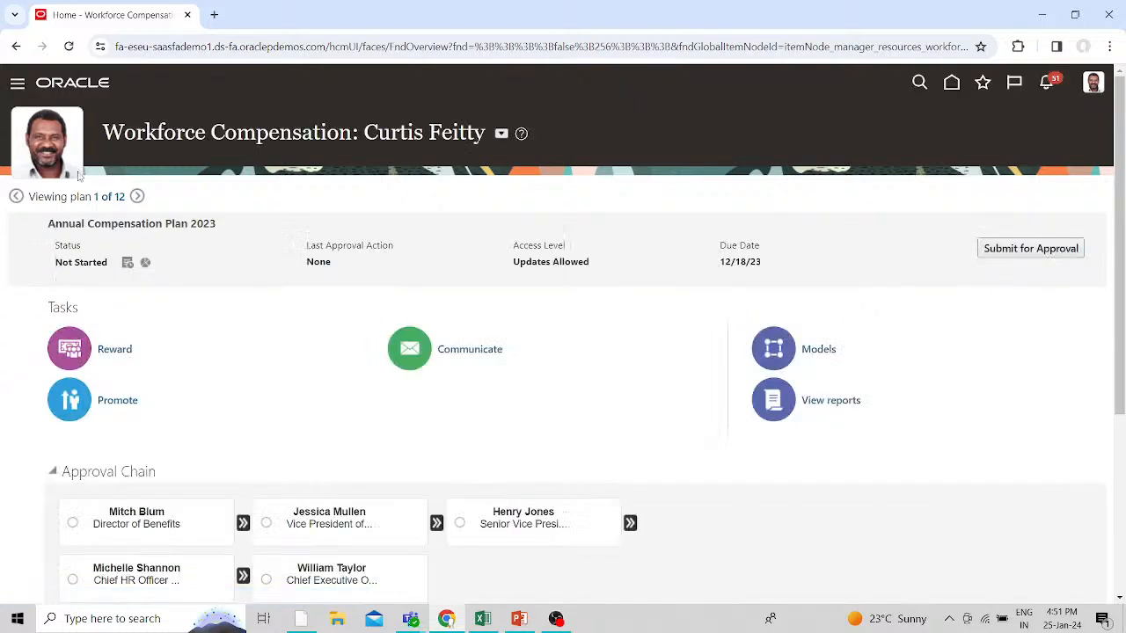
- Switch to the Simple Merit and Bonus 2023 plan and open its Promote task
left_click(111, 199)
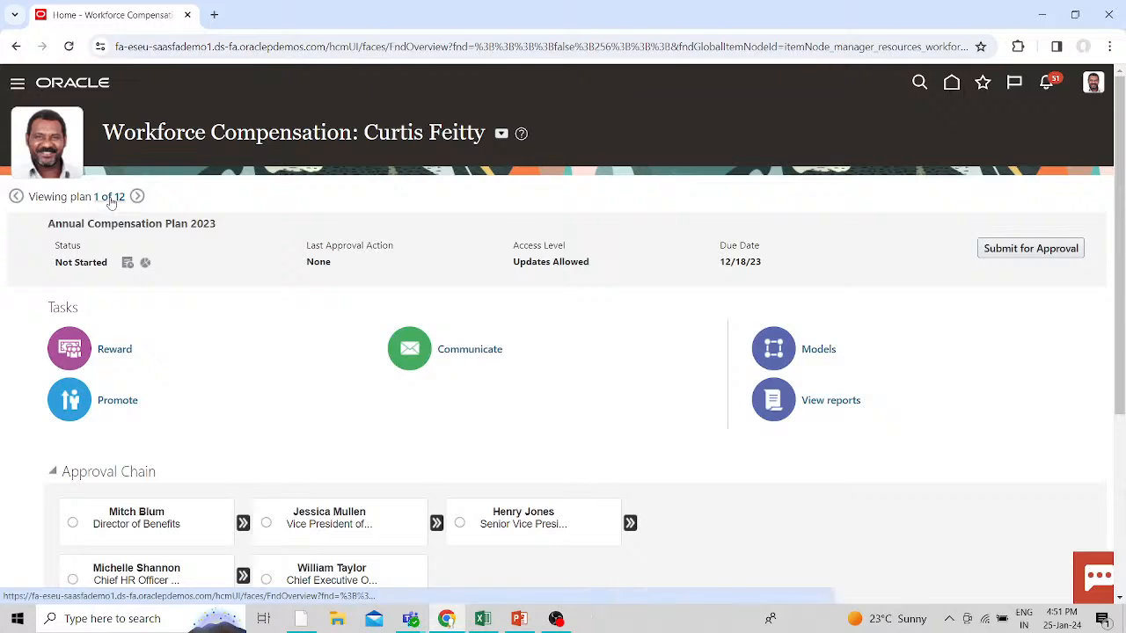
scroll(220, 334, "down", 4)
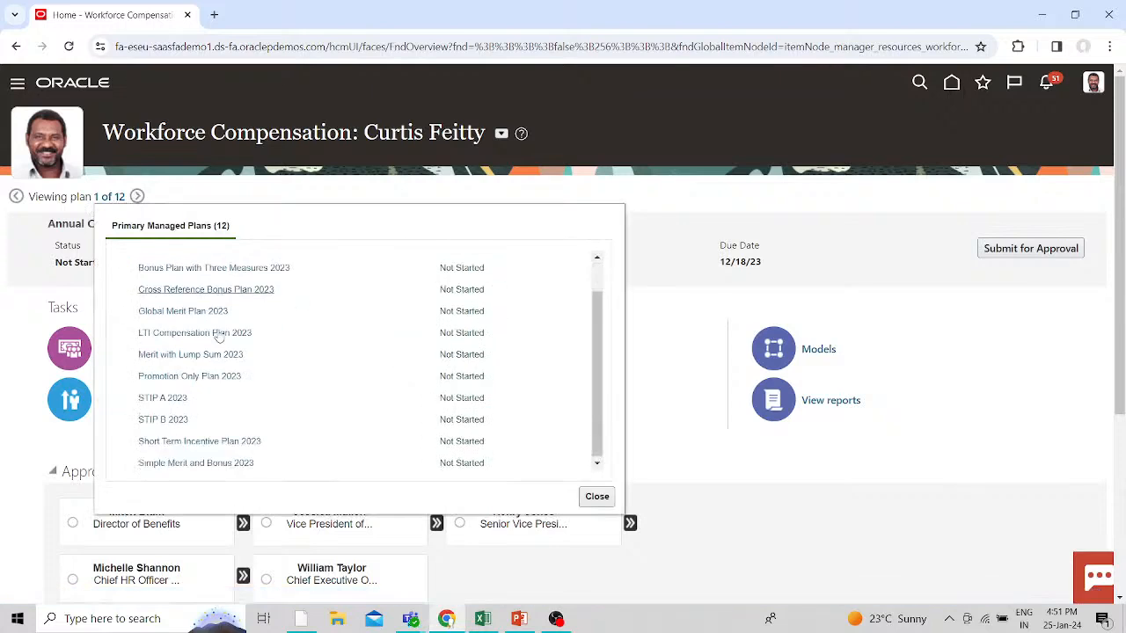
left_click(219, 335)
scroll(299, 250, "up", 3)
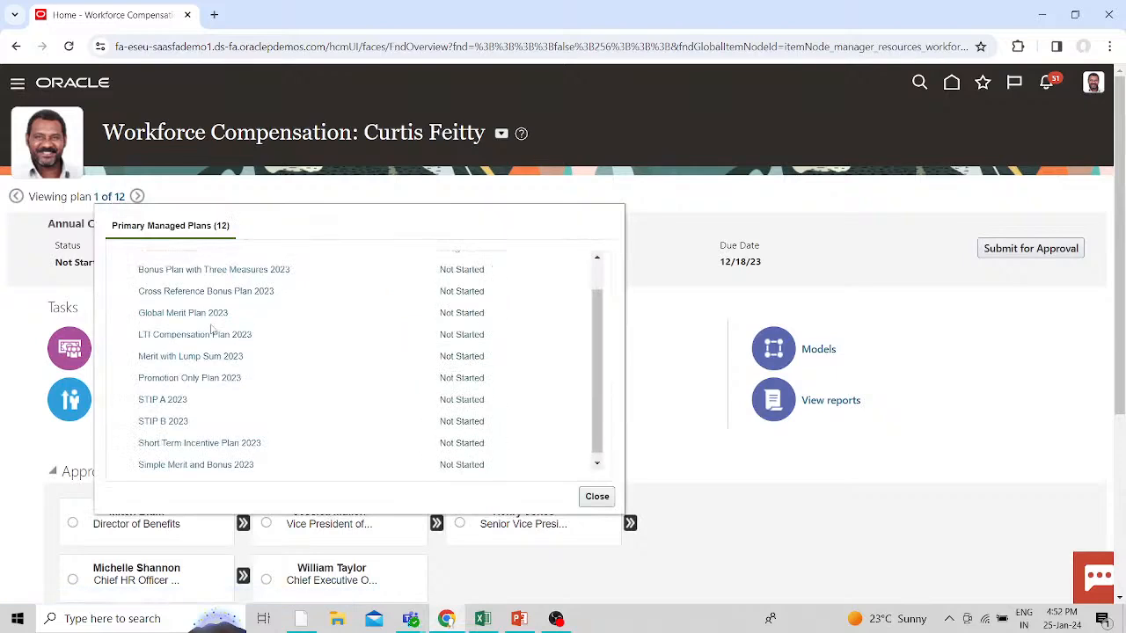
scroll(211, 330, "down", 1)
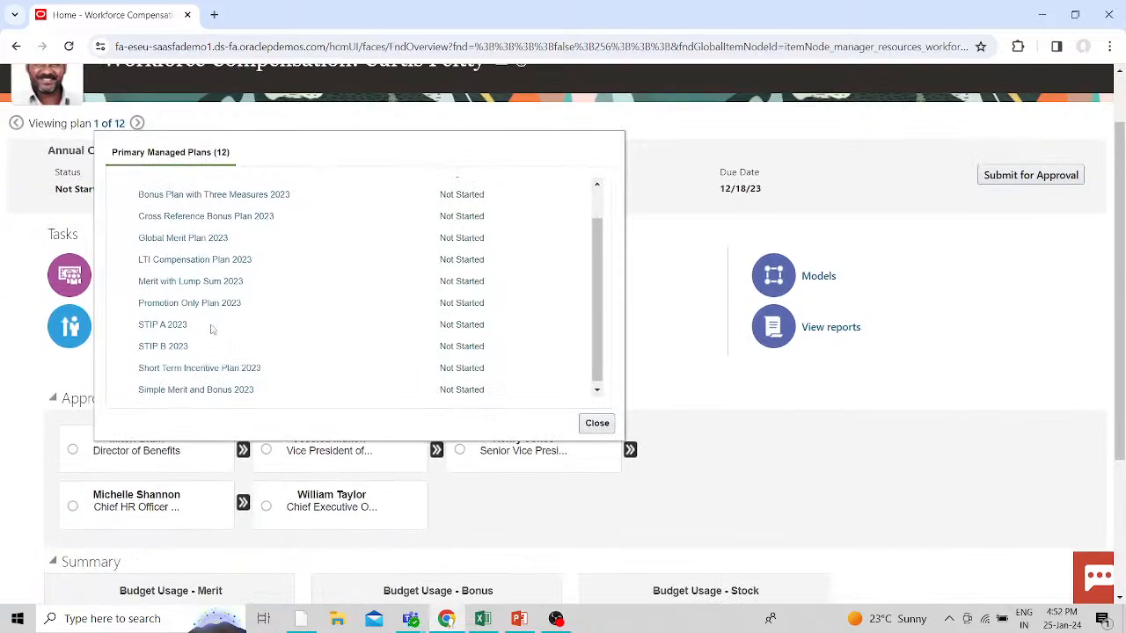
left_click(200, 389)
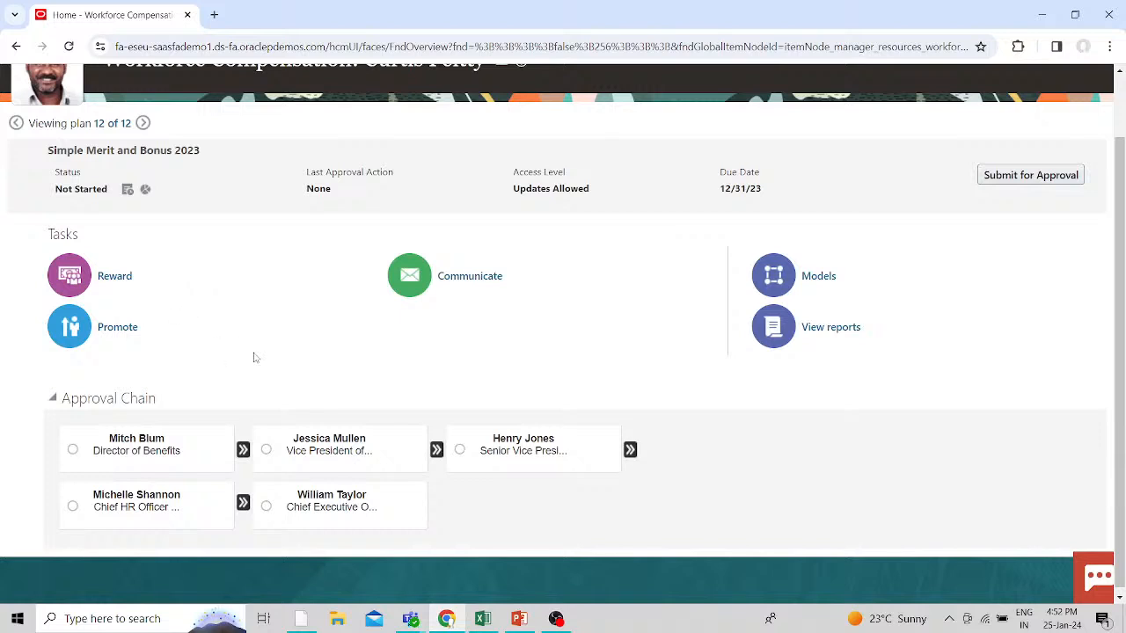
scroll(255, 357, "up", 1)
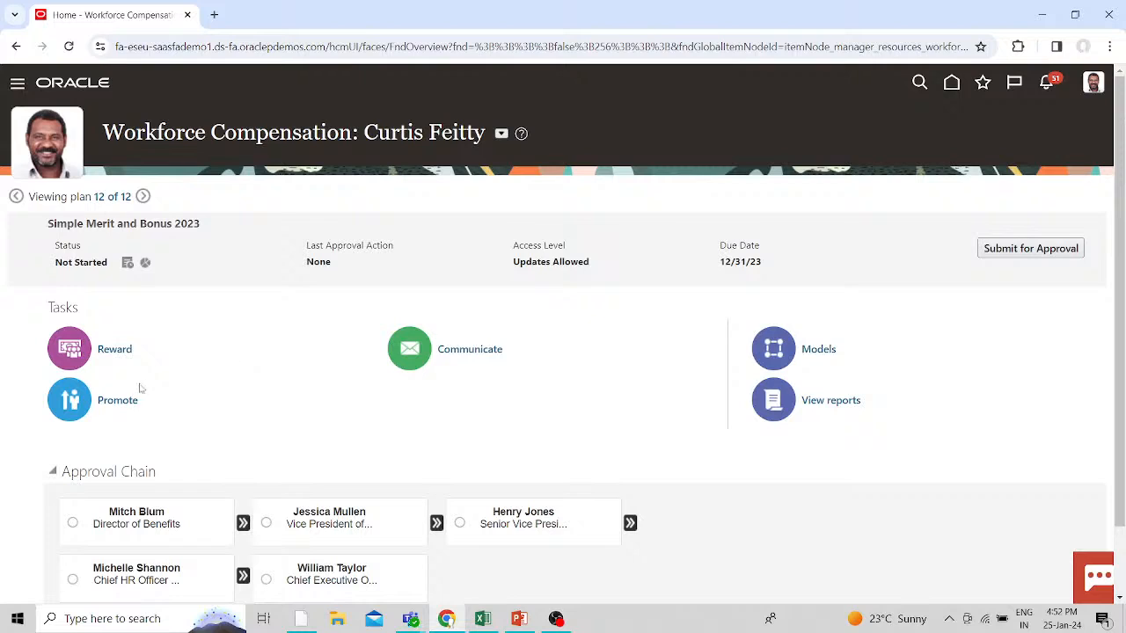
left_click(116, 402)
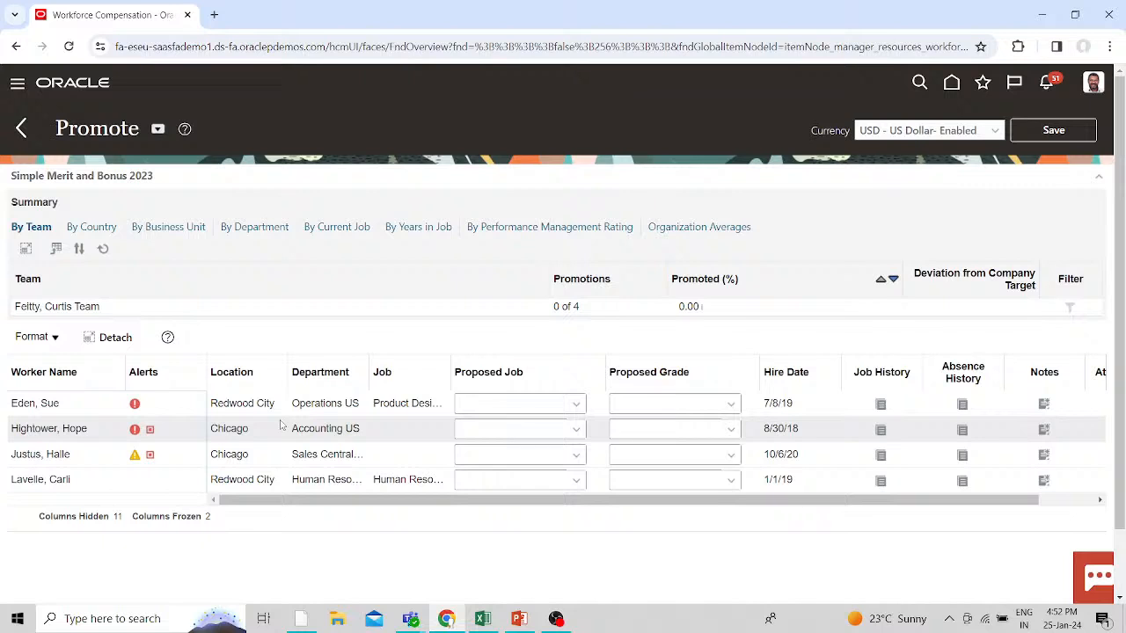
- Widen the Job column in the promotion worksheet so that the workers' job titles can be read
scroll(126, 472, "down", 1)
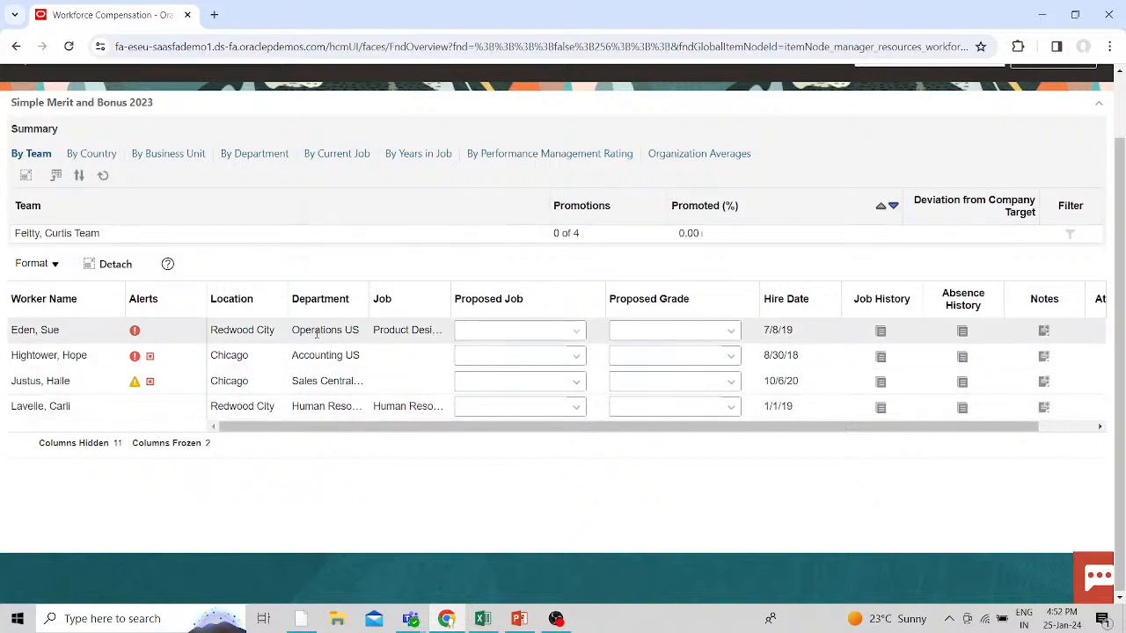
left_click(576, 330)
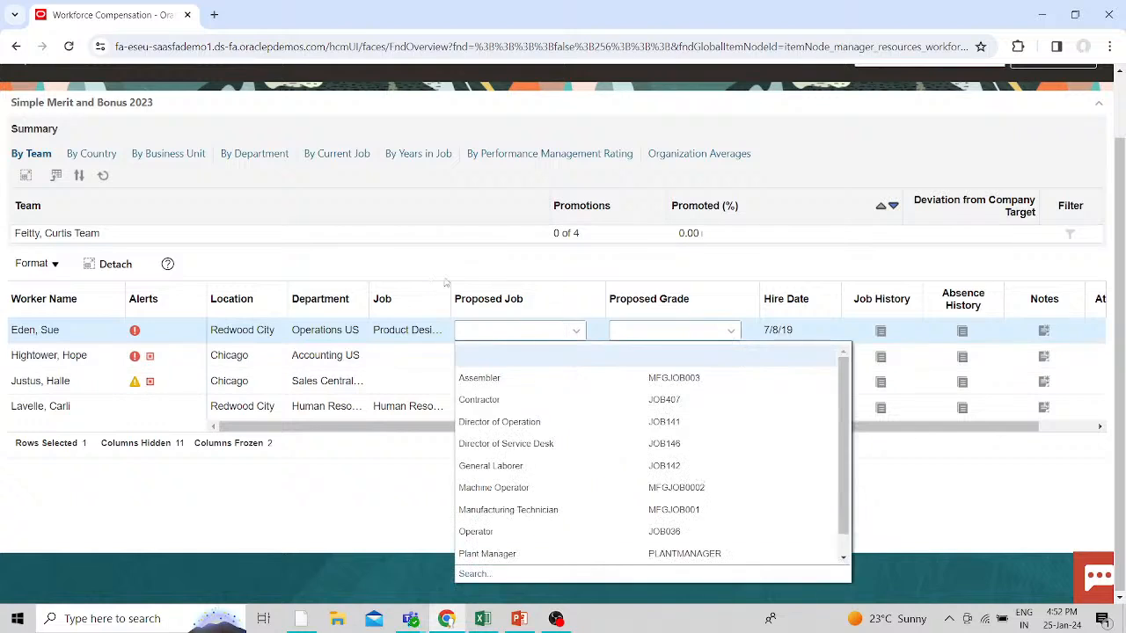
left_click_drag(452, 290, 495, 291)
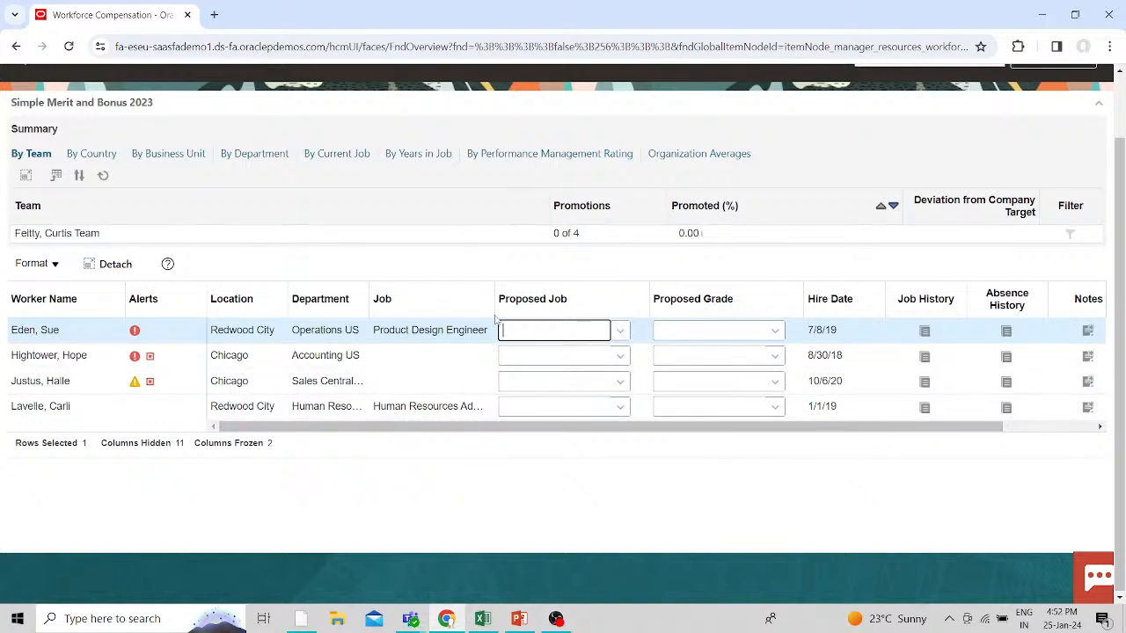
left_click_drag(495, 297, 520, 299)
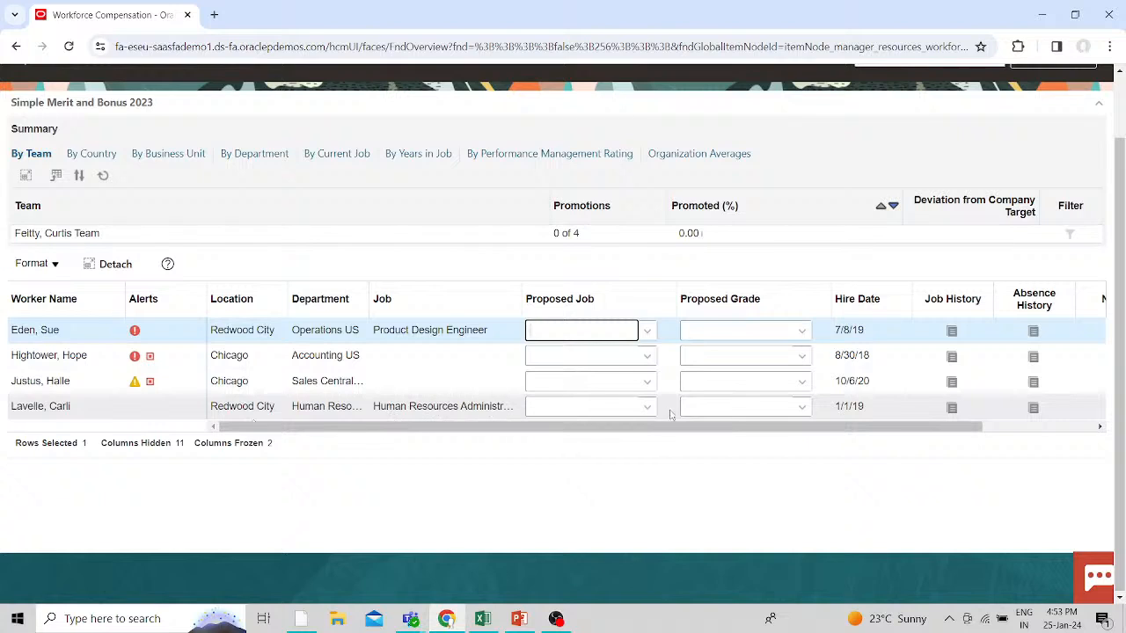
- Check the available proposed jobs and the job history for the Human Resources worker in Redwood City
left_click(641, 409)
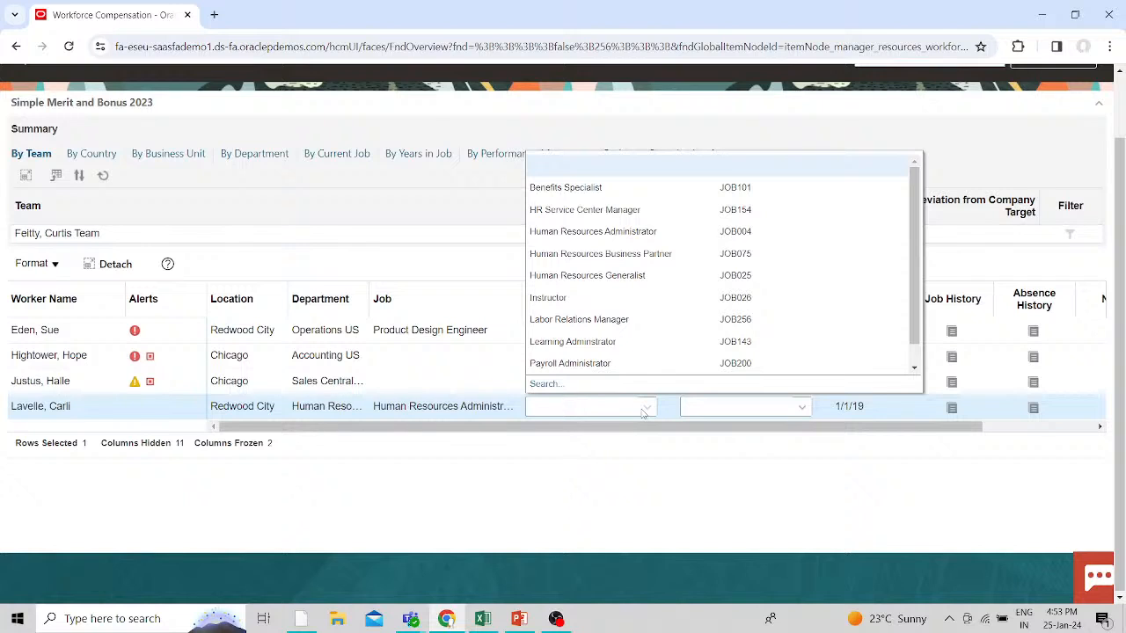
left_click(642, 411)
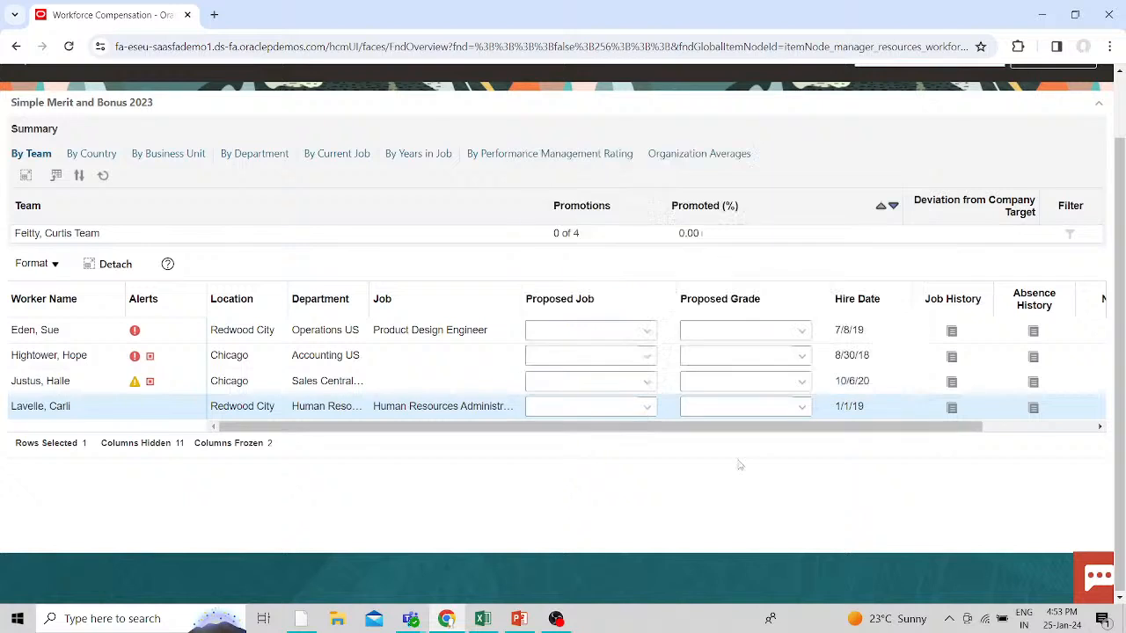
left_click(950, 407)
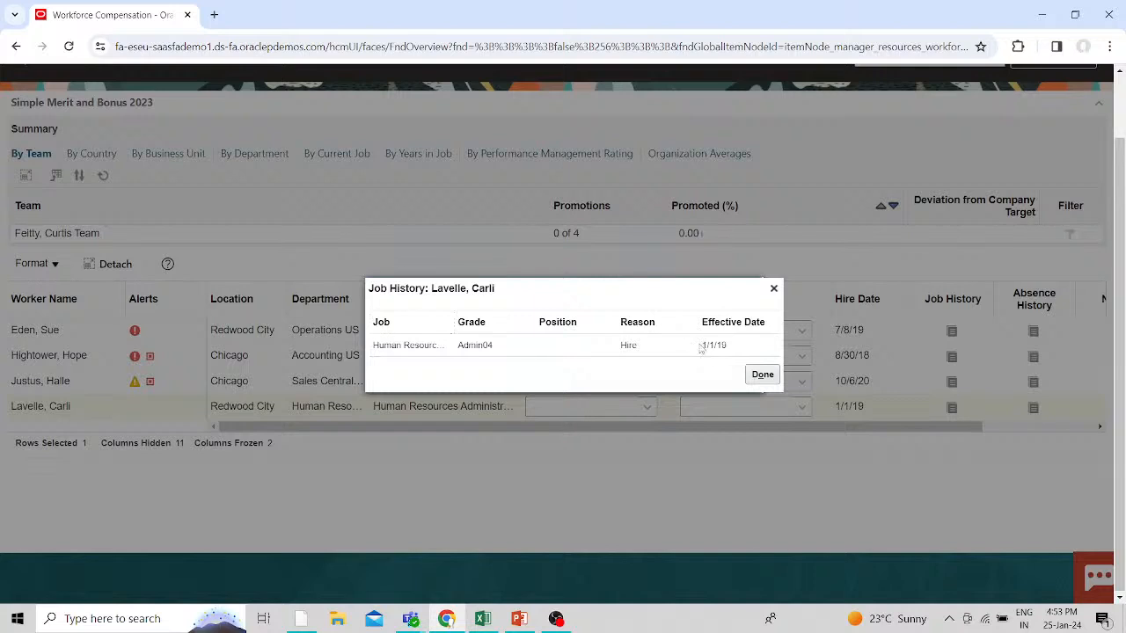
left_click(773, 288)
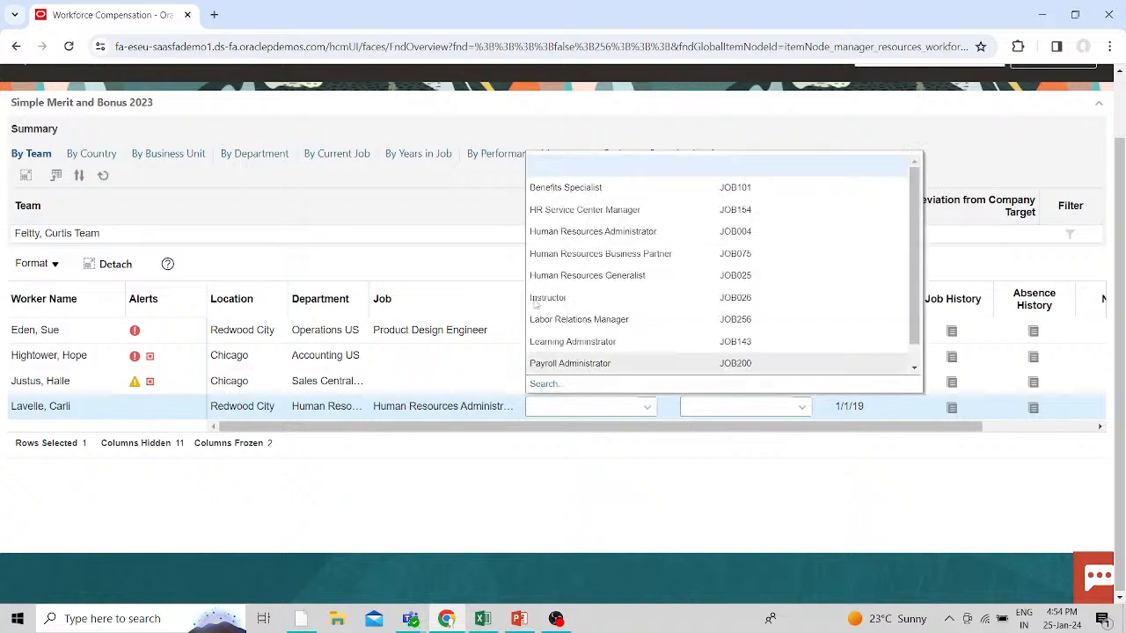
- Set the Human Resources worker's proposed job to Human Resources Business Partner and the proposed grade to Admin07
left_click(612, 252)
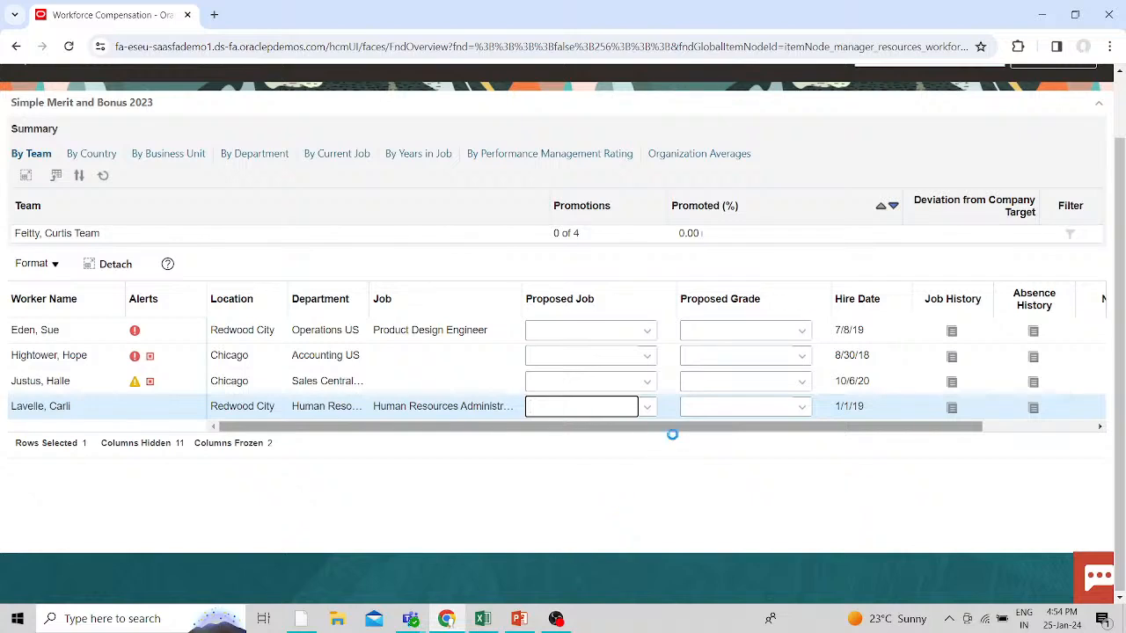
left_click(796, 409)
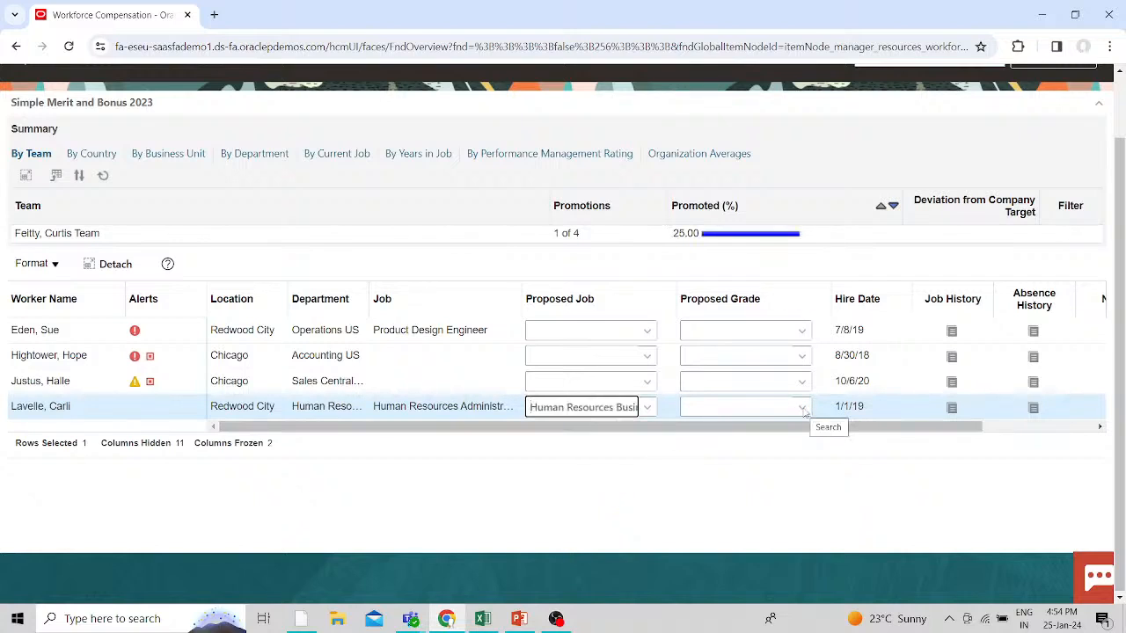
left_click(802, 408)
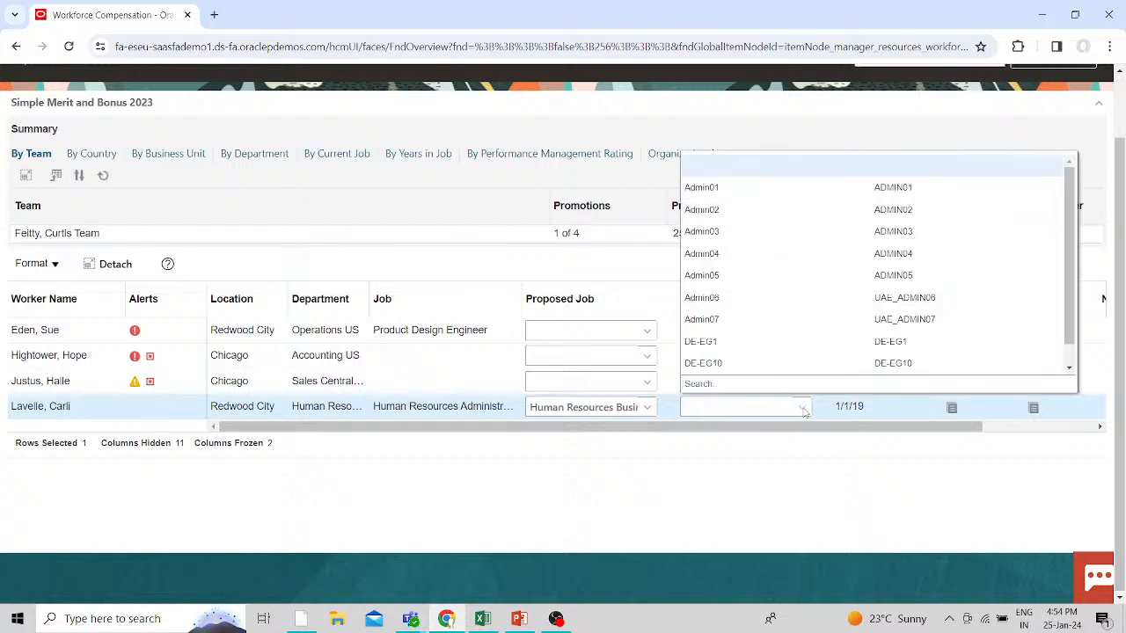
left_click(727, 323)
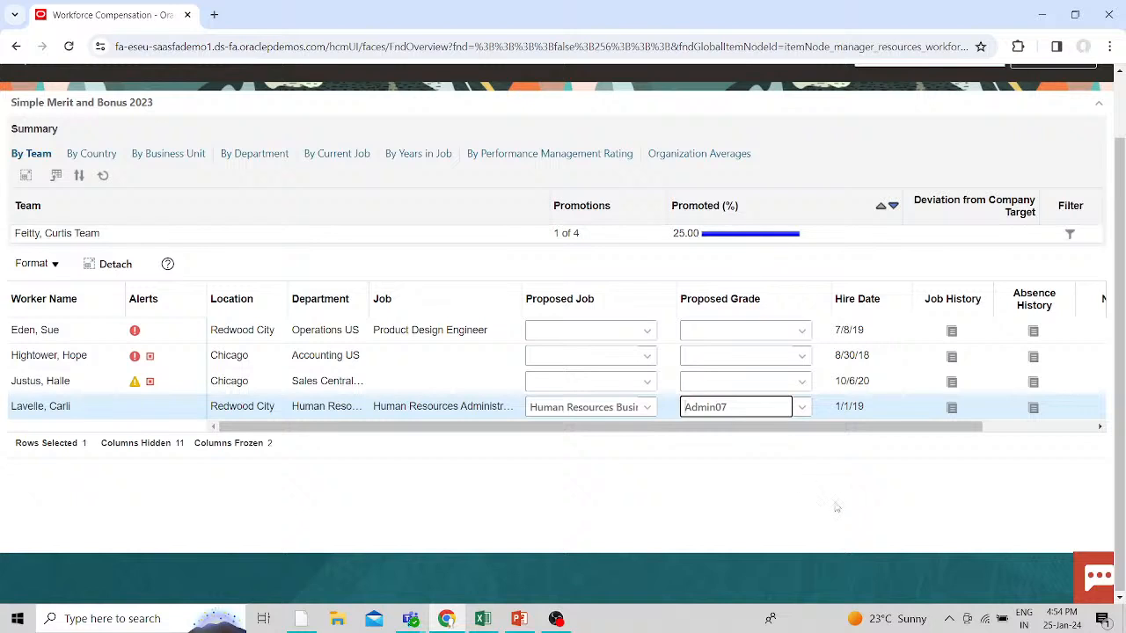
- Examine the promotion summary by department, by performance management rating and by organization averages
scroll(836, 507, "up", 1)
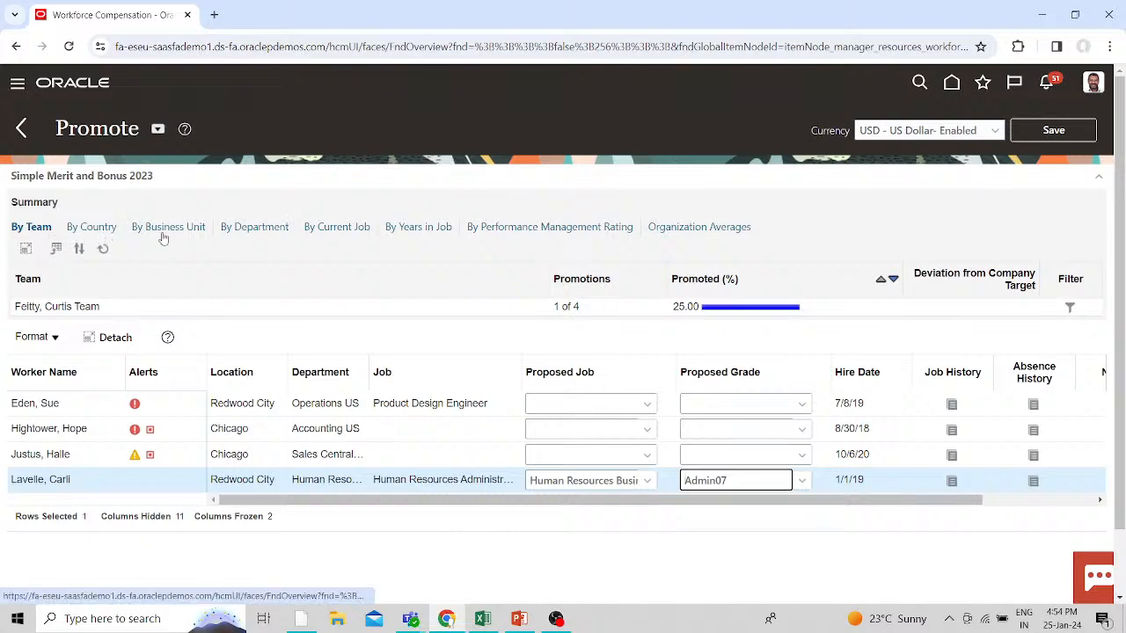
left_click(265, 225)
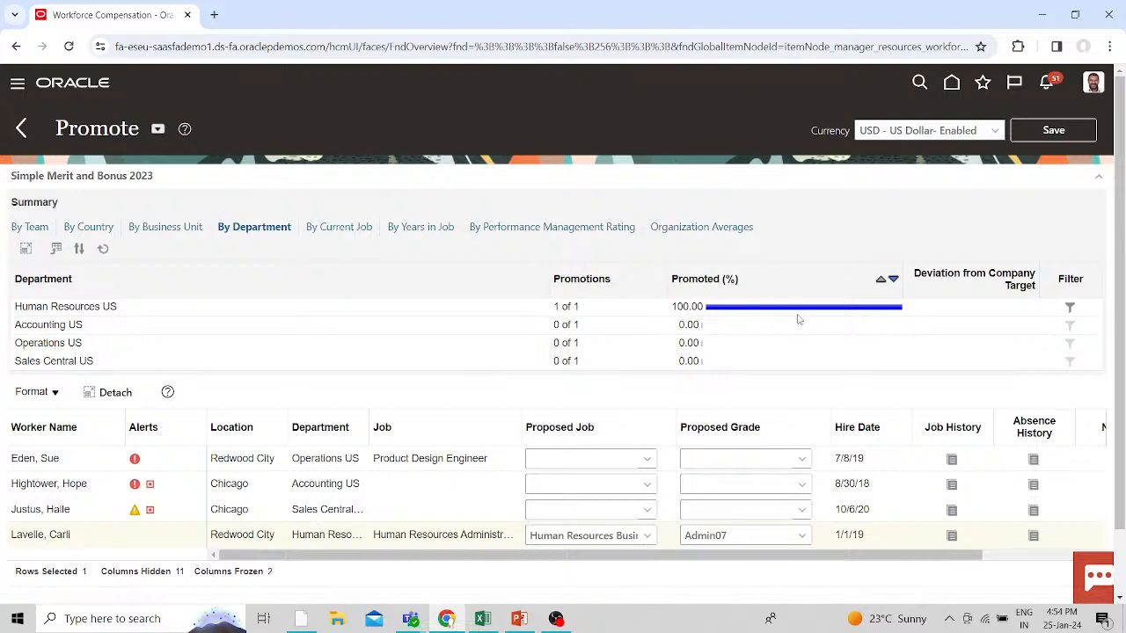
left_click(523, 227)
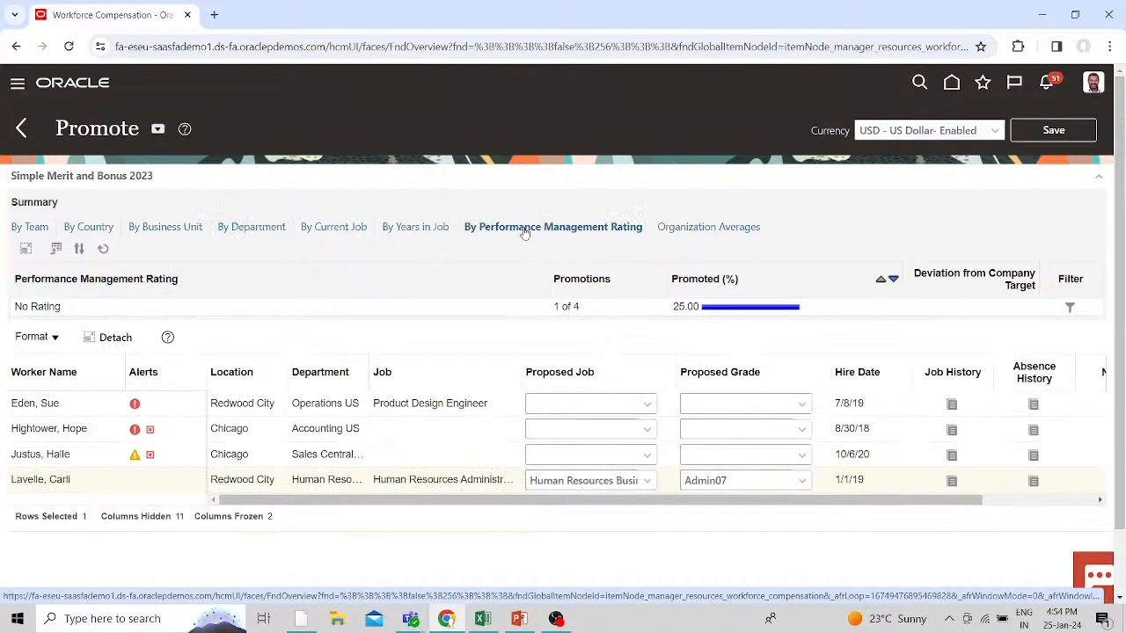
left_click(707, 228)
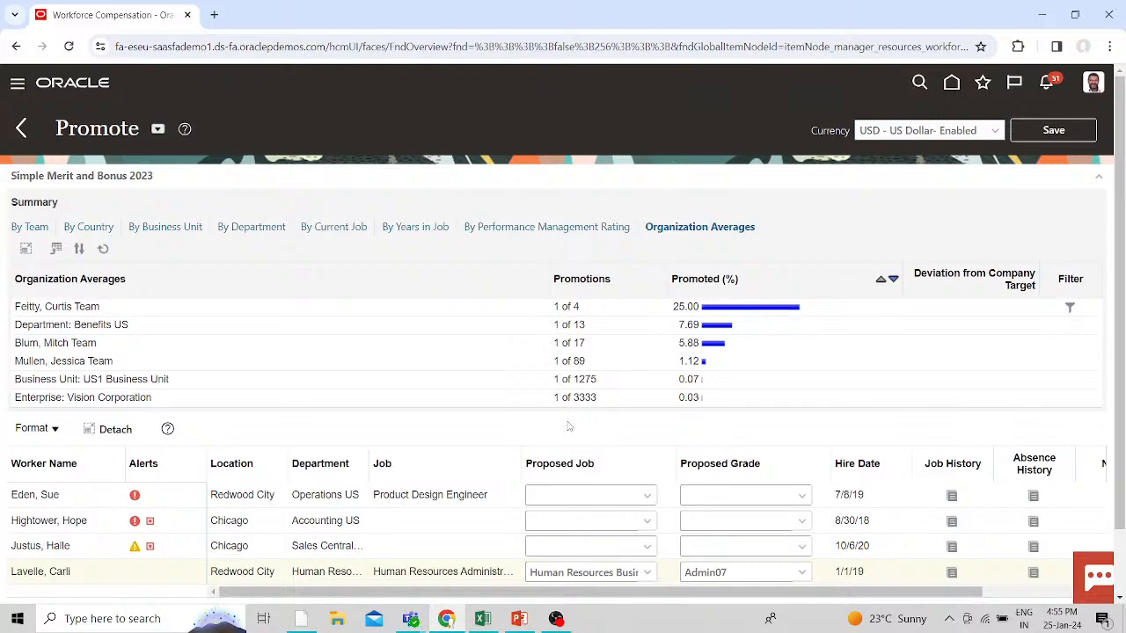
scroll(901, 283, "down", 1)
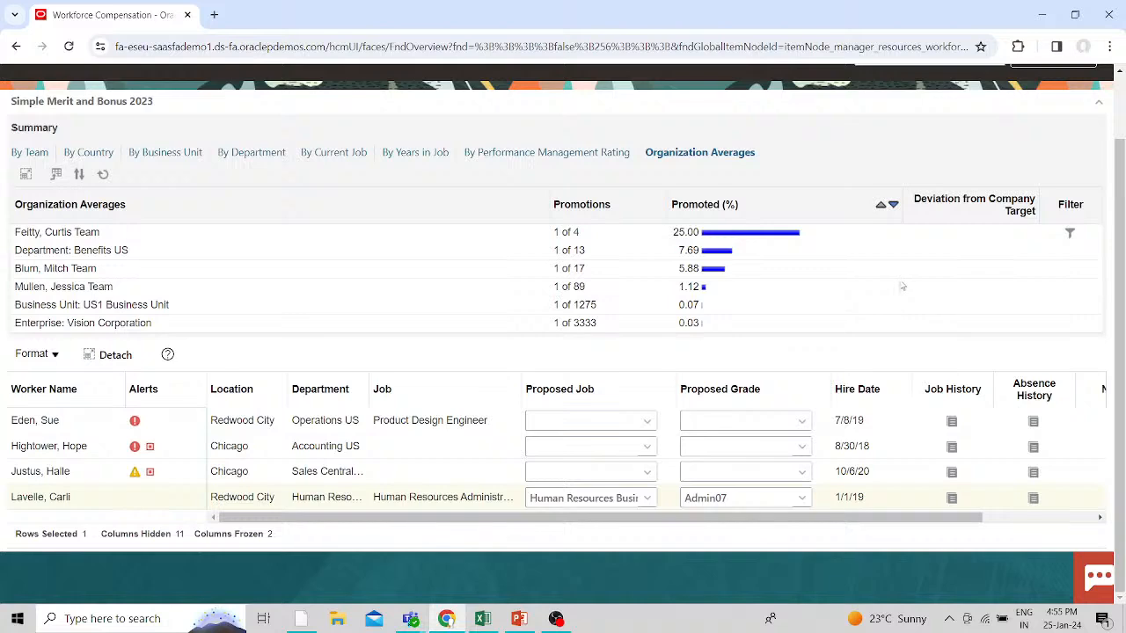
- Save the proposed promotion in the Simple Merit and Bonus 2023 plan and return to the Workforce Compensation plan overview
scroll(901, 286, "up", 1)
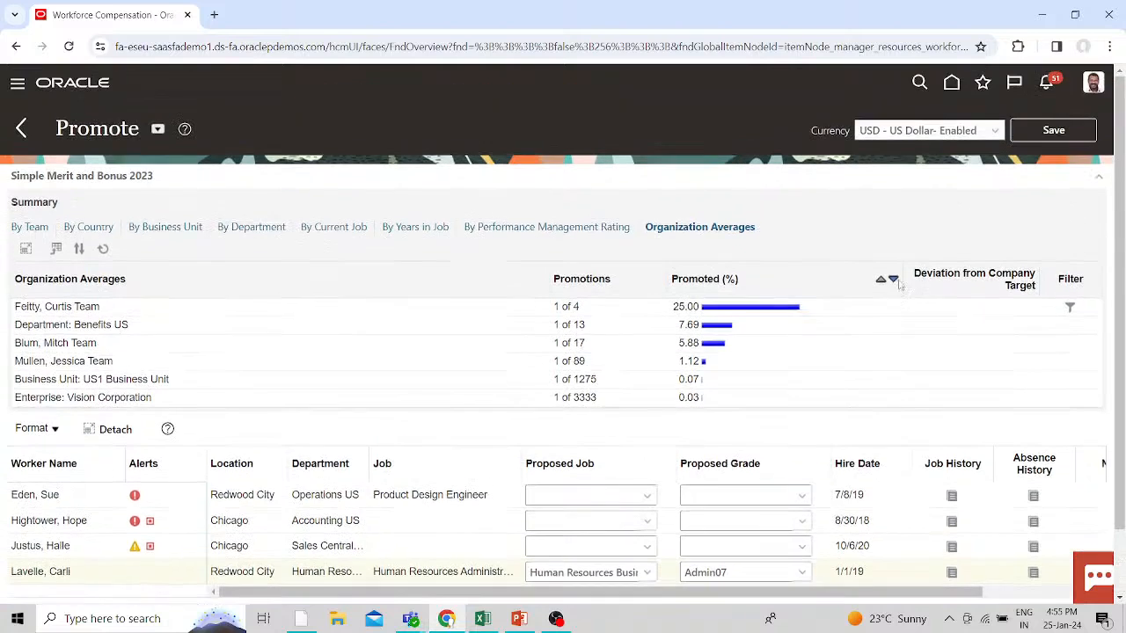
left_click(1050, 133)
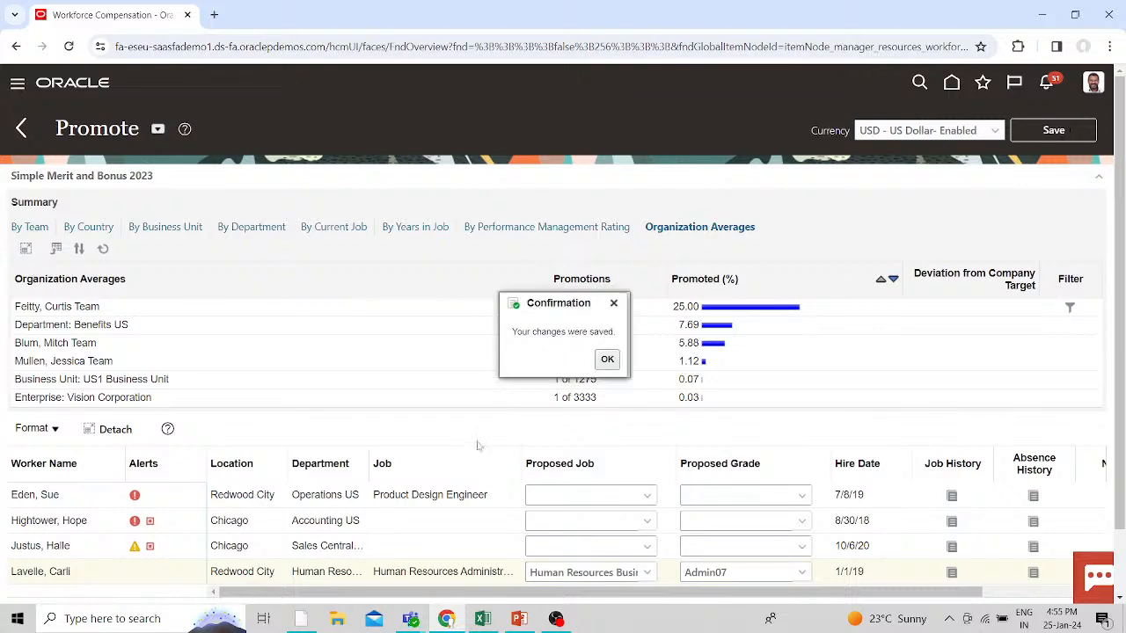
left_click(607, 359)
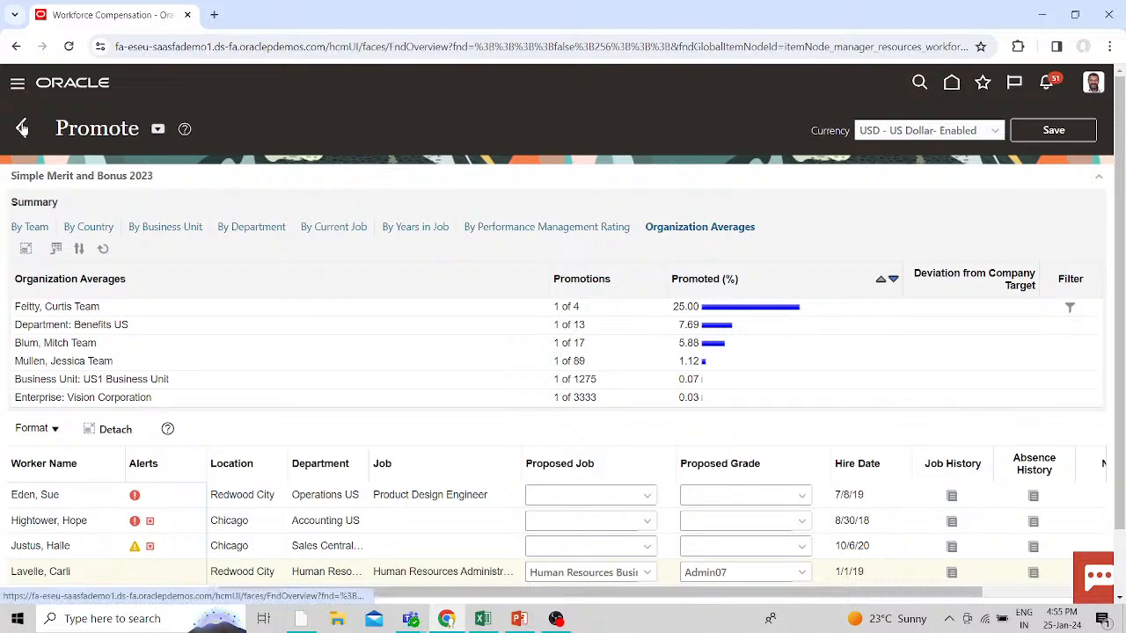
left_click(22, 128)
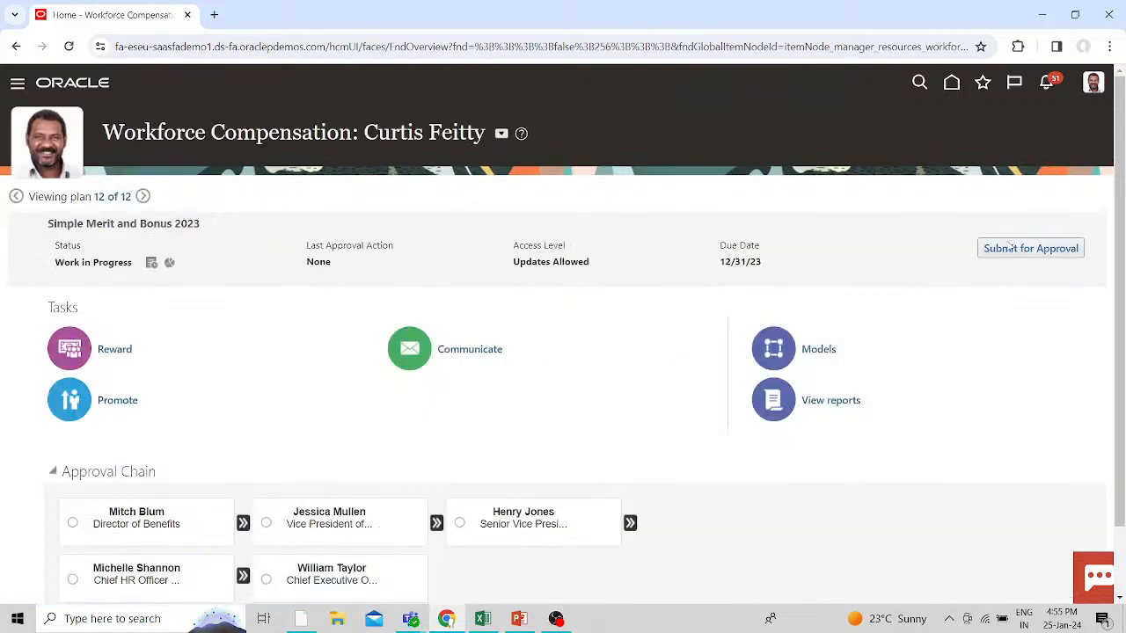
- Review the approval submission details for the Simple Merit and Bonus 2023 plan, and close them without submitting
left_click(1013, 250)
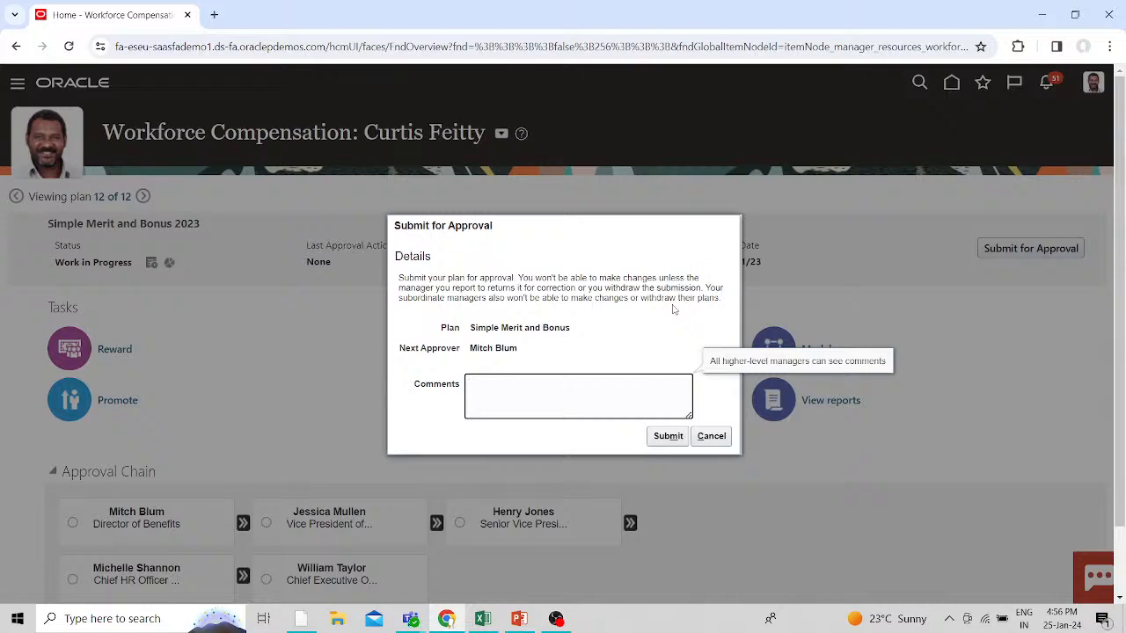
left_click(708, 436)
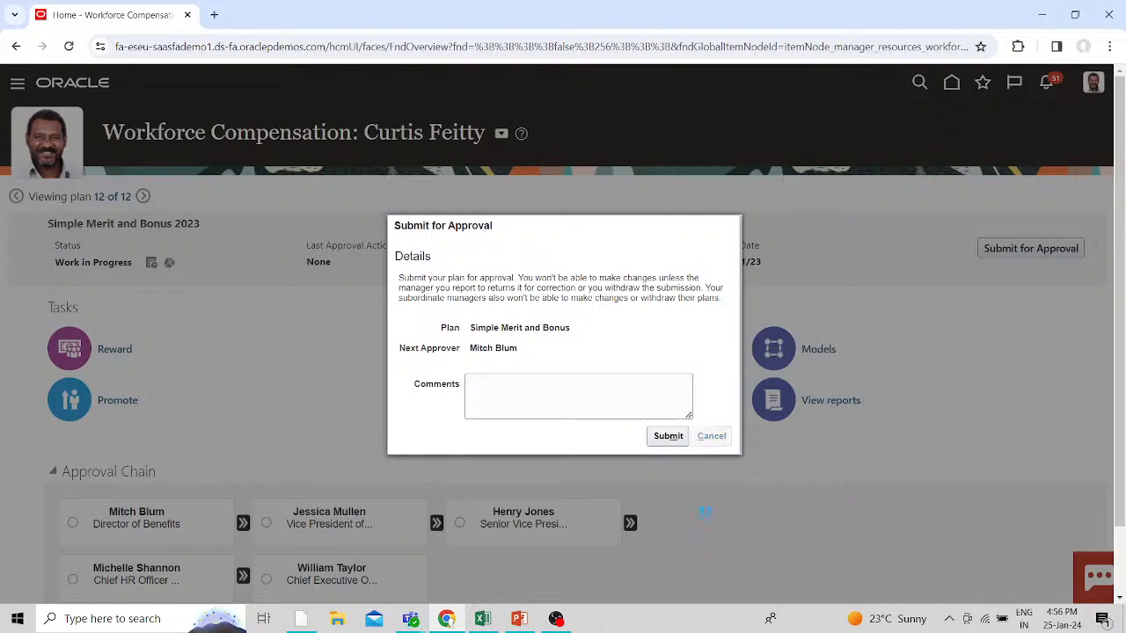